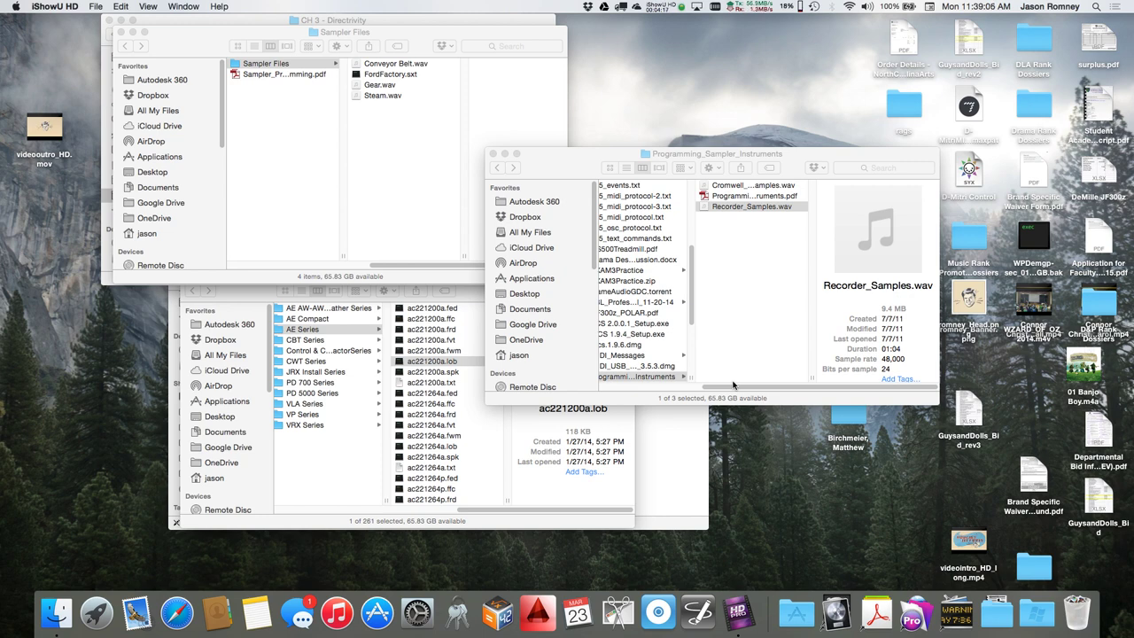
Step: Select Recorder_Samples.wav in the Programming_Sampler_Instruments folder and switch to the Triumph audio editor
left_click(707, 209)
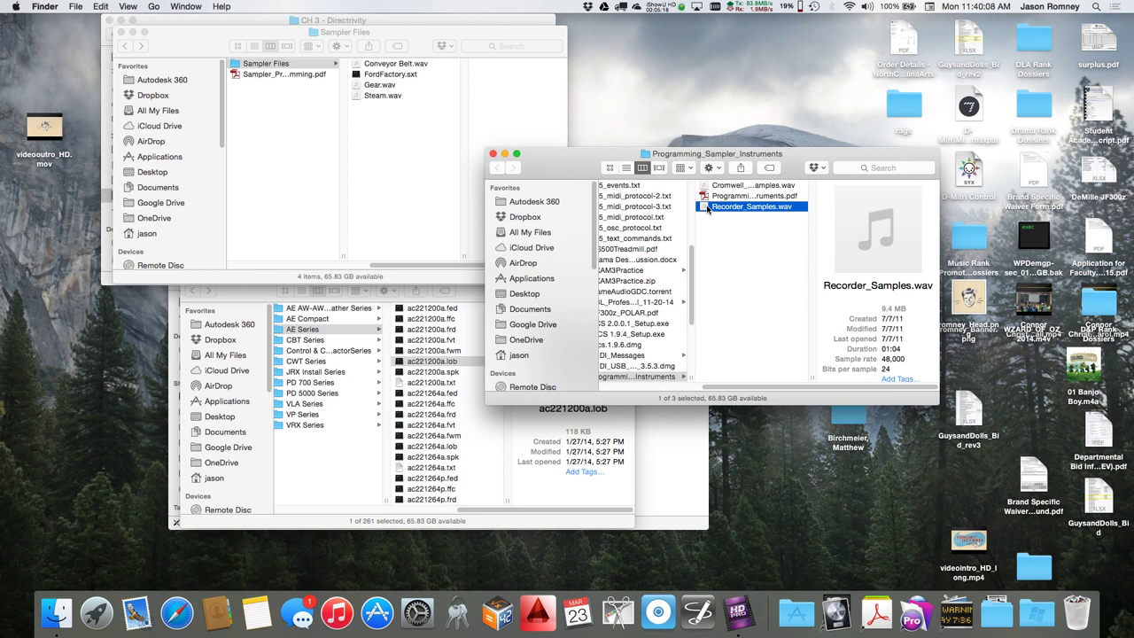
right_click(707, 207)
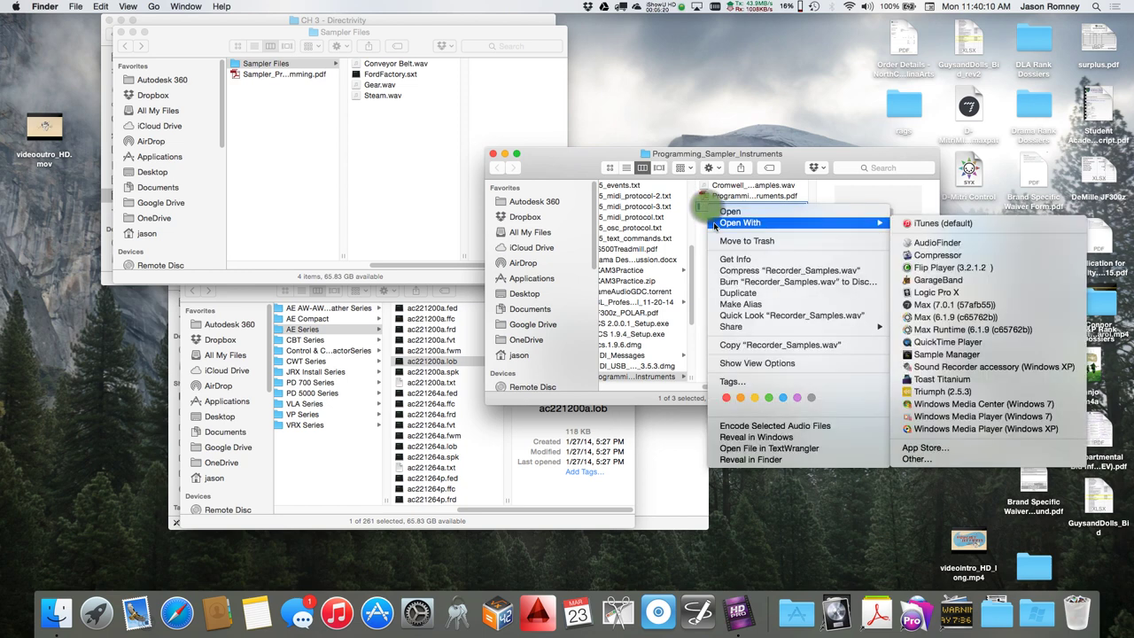
left_click(700, 208)
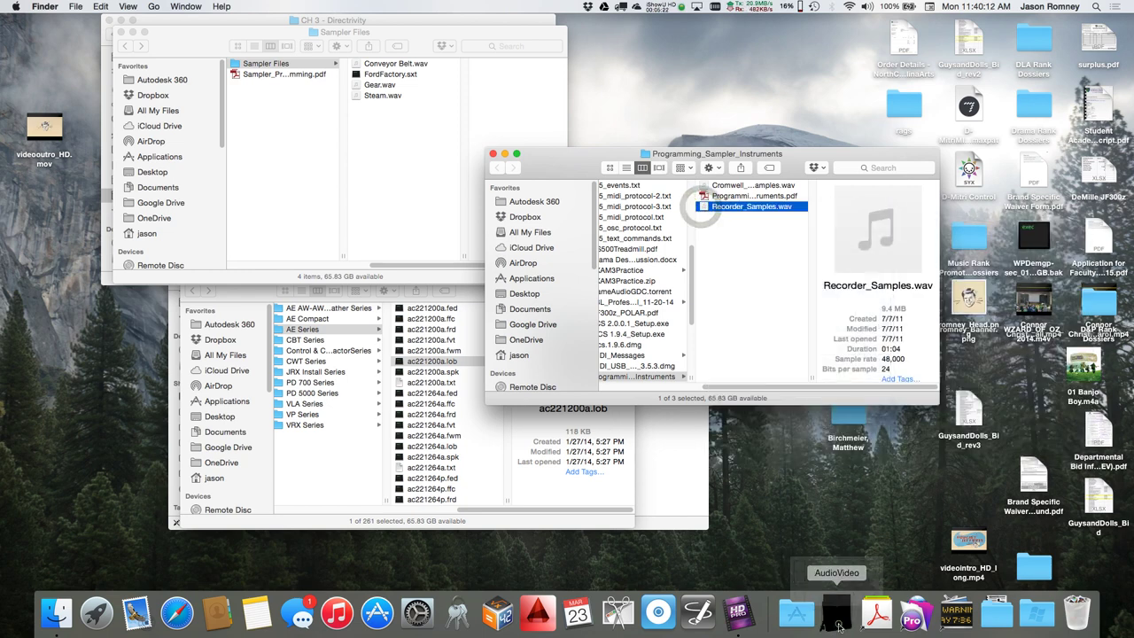
left_click(837, 623)
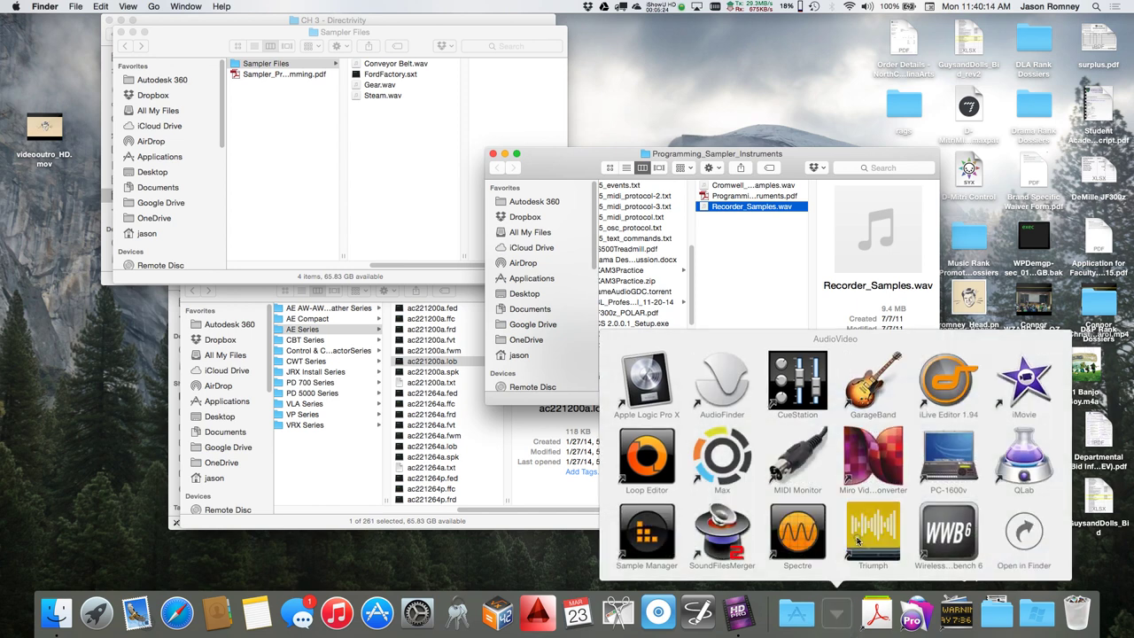
left_click(858, 536)
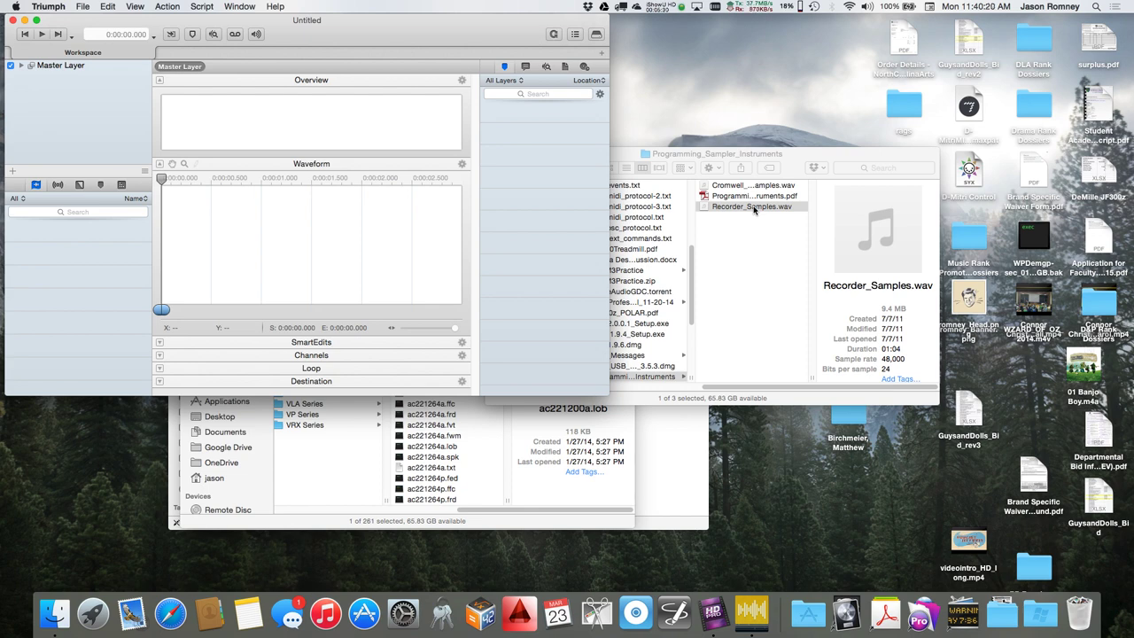
Step: Import Recorder_Samples.wav into the Triumph project, add it to the workspace as a layer, and enlarge the window
left_click_drag(753, 209, 65, 270)
left_click(133, 241)
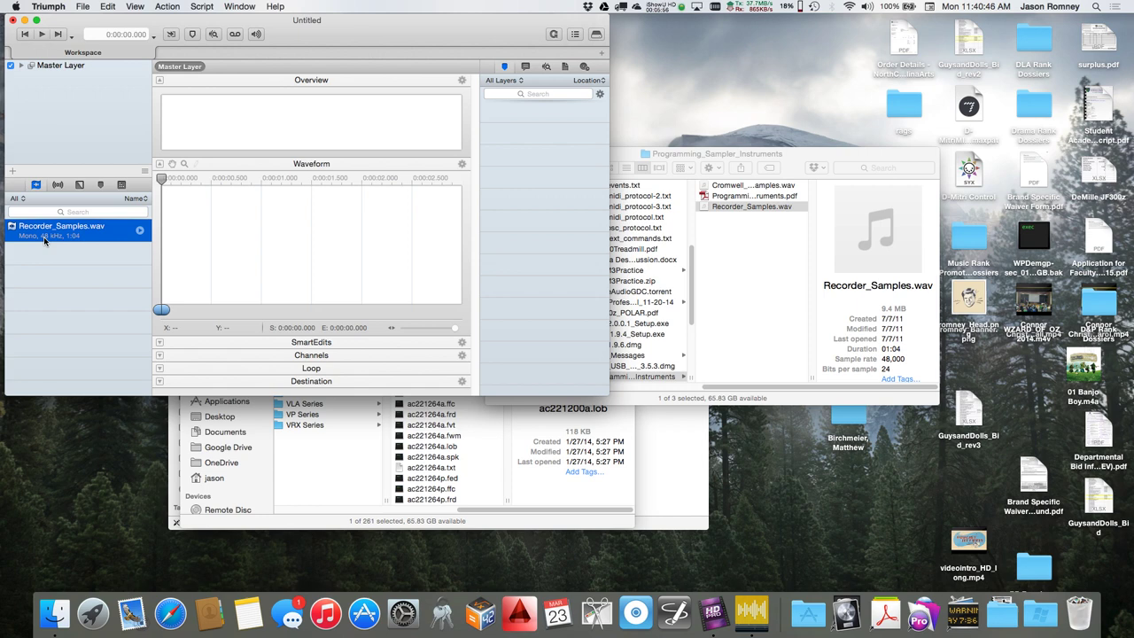
left_click_drag(51, 238, 47, 111)
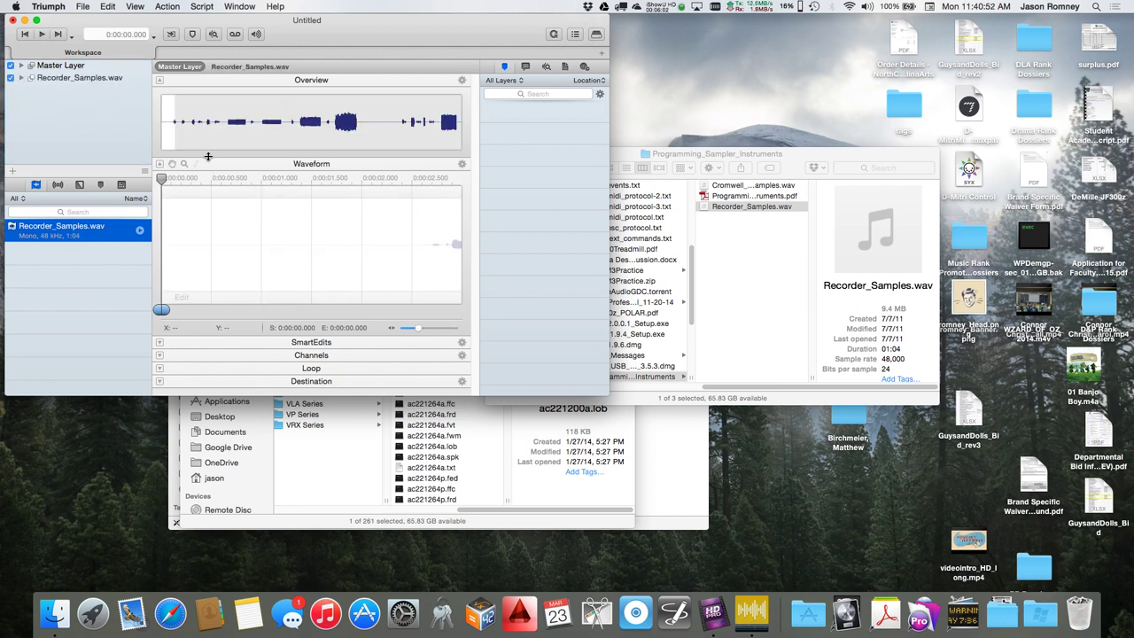
left_click(38, 21)
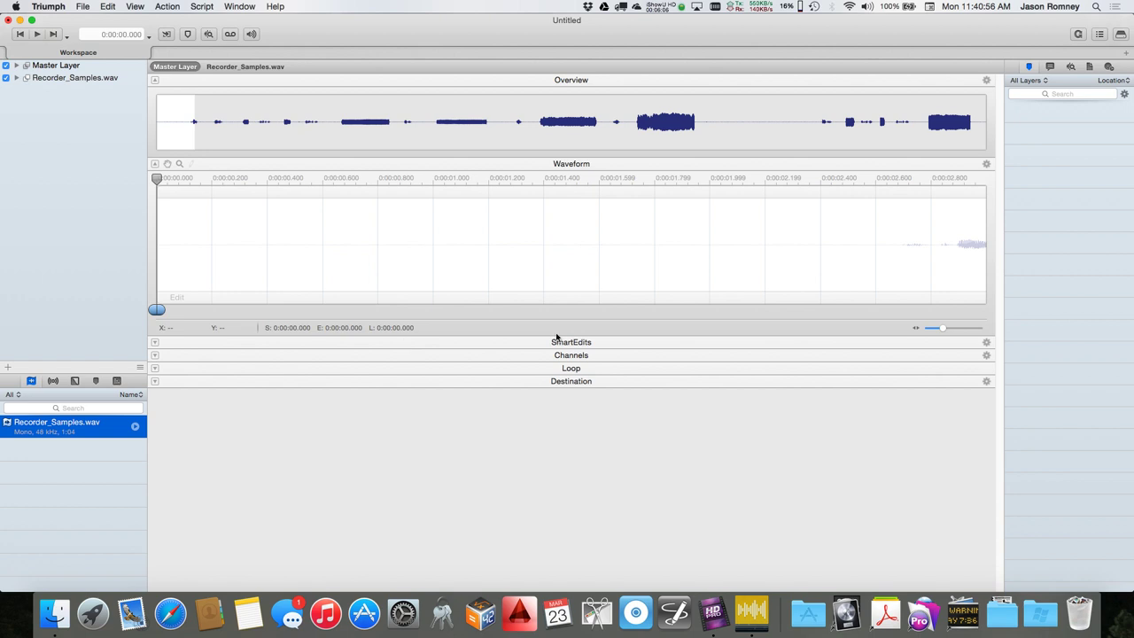
Step: Play the Recorder_Samples.wav layer with the waveform zoomed out, skipping through the recording to listen to its notes
left_click(98, 78)
key("space")
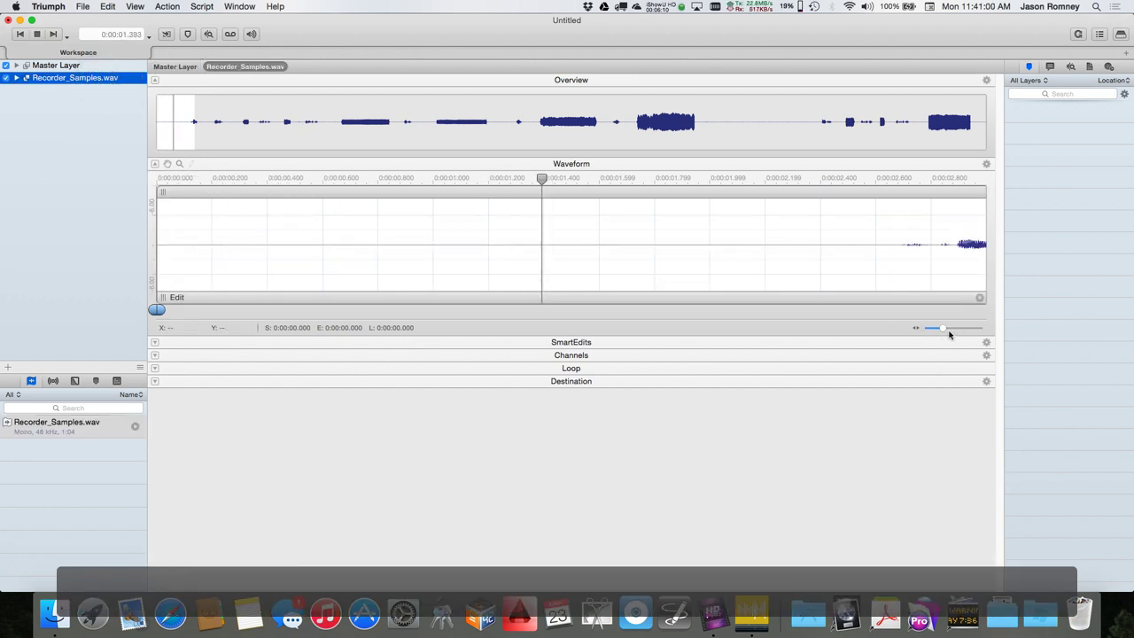
left_click_drag(944, 329, 934, 330)
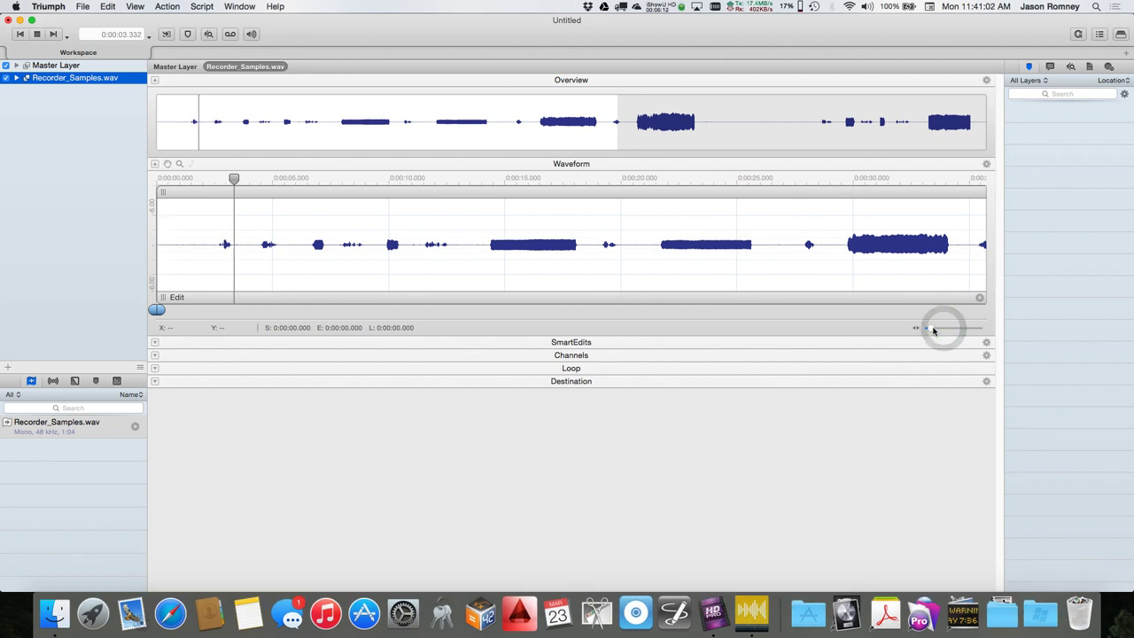
key("XF86AudioRaiseVolume")
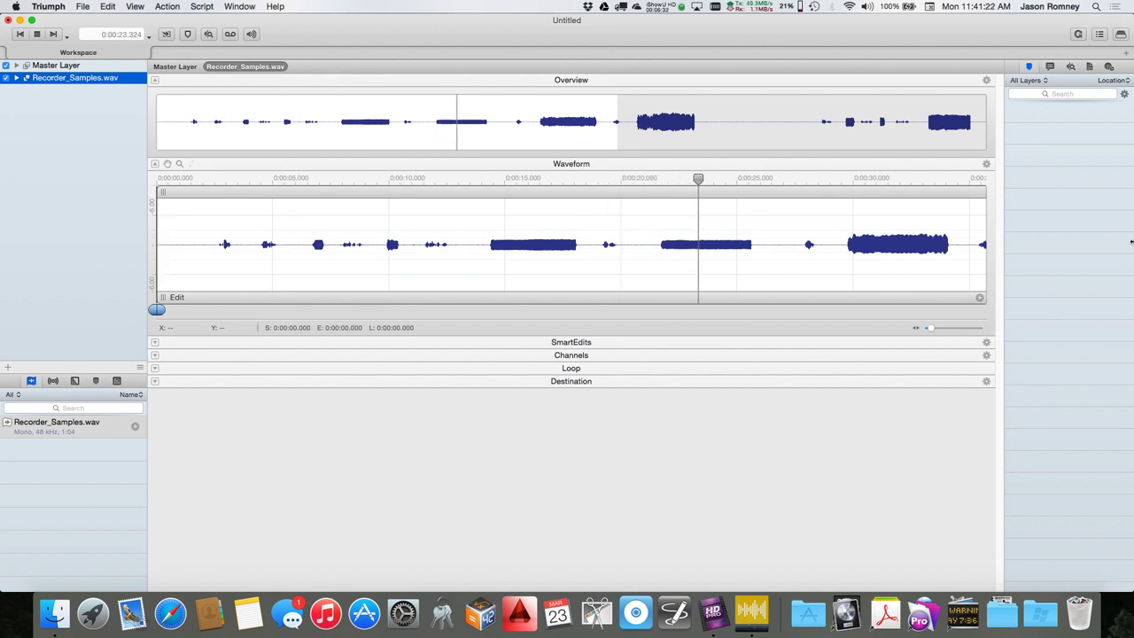
left_click(596, 180)
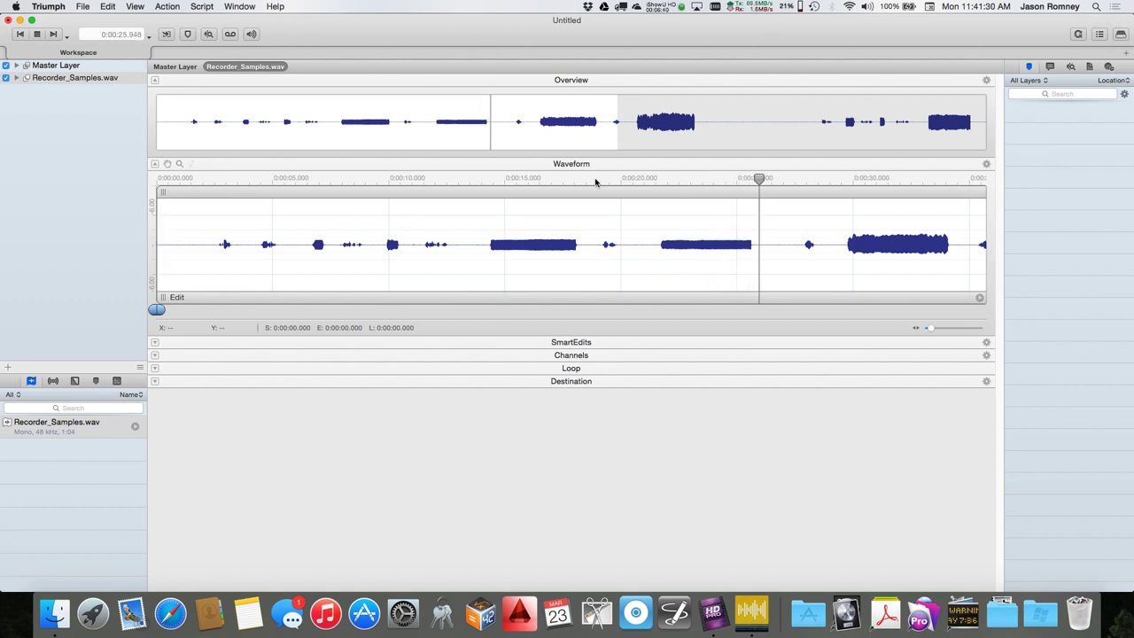
scroll(767, 235, "right", 5)
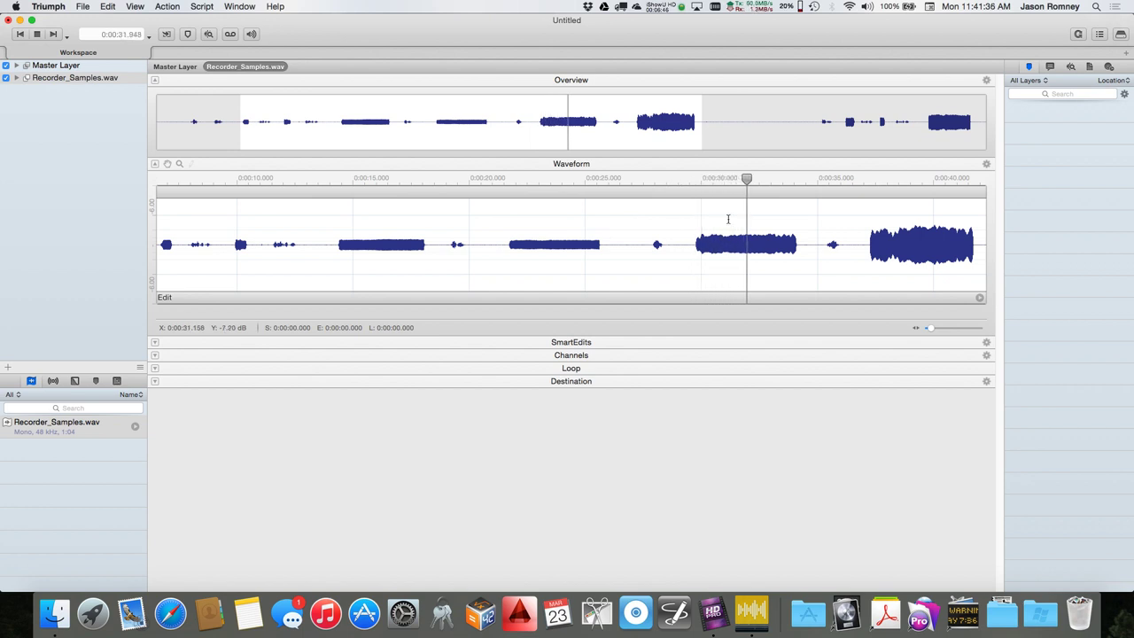
scroll(728, 218, "right", 5)
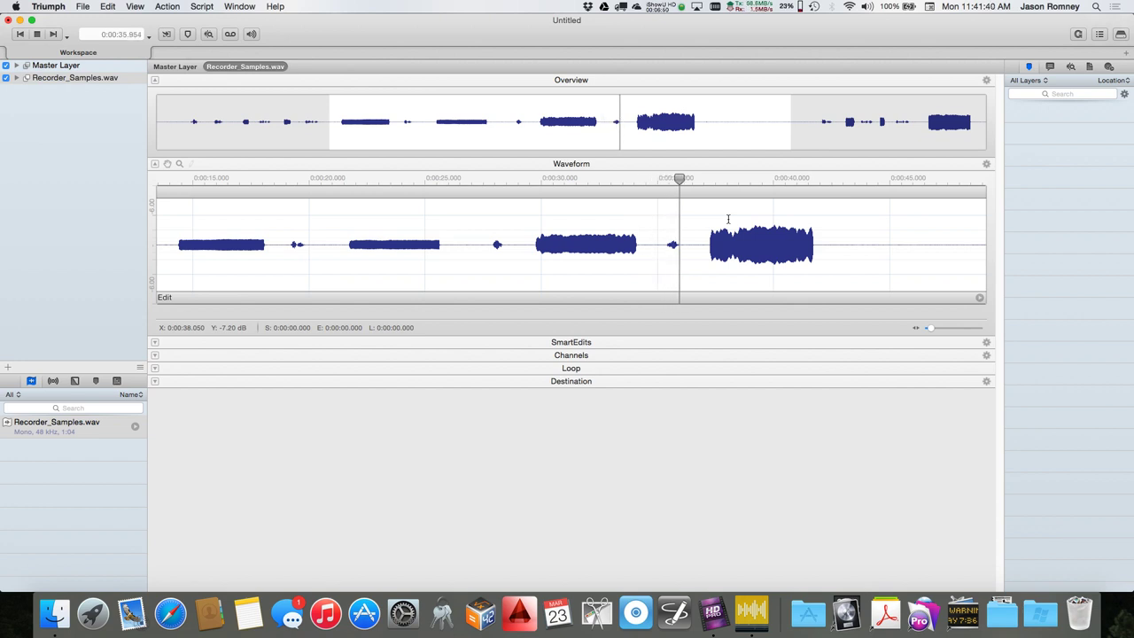
scroll(728, 219, "right", 3)
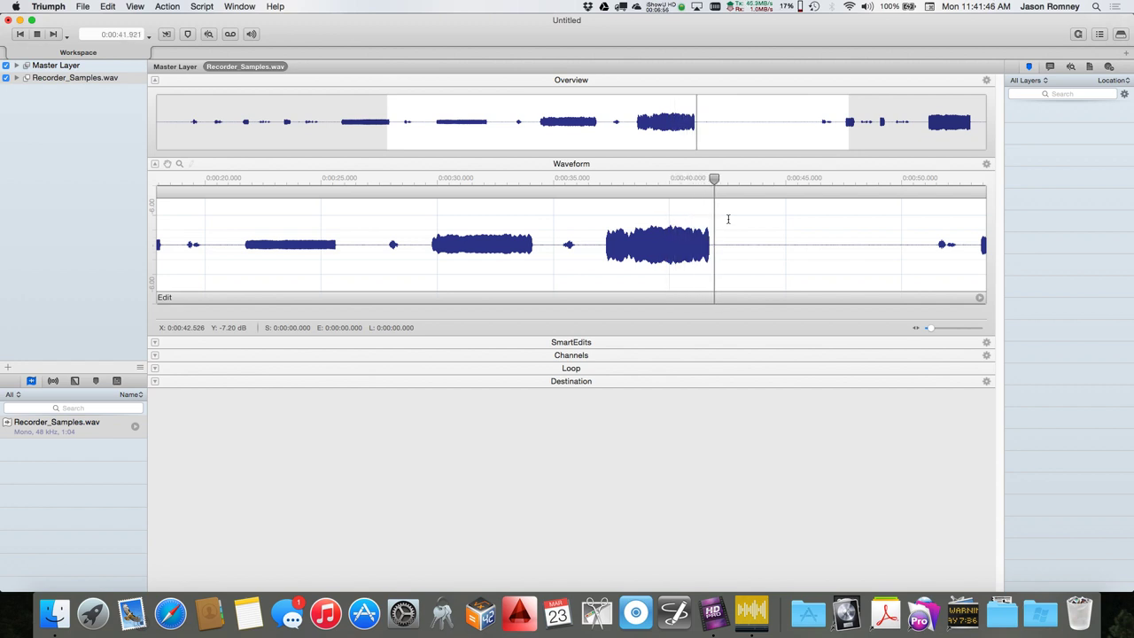
scroll(728, 219, "right", 5)
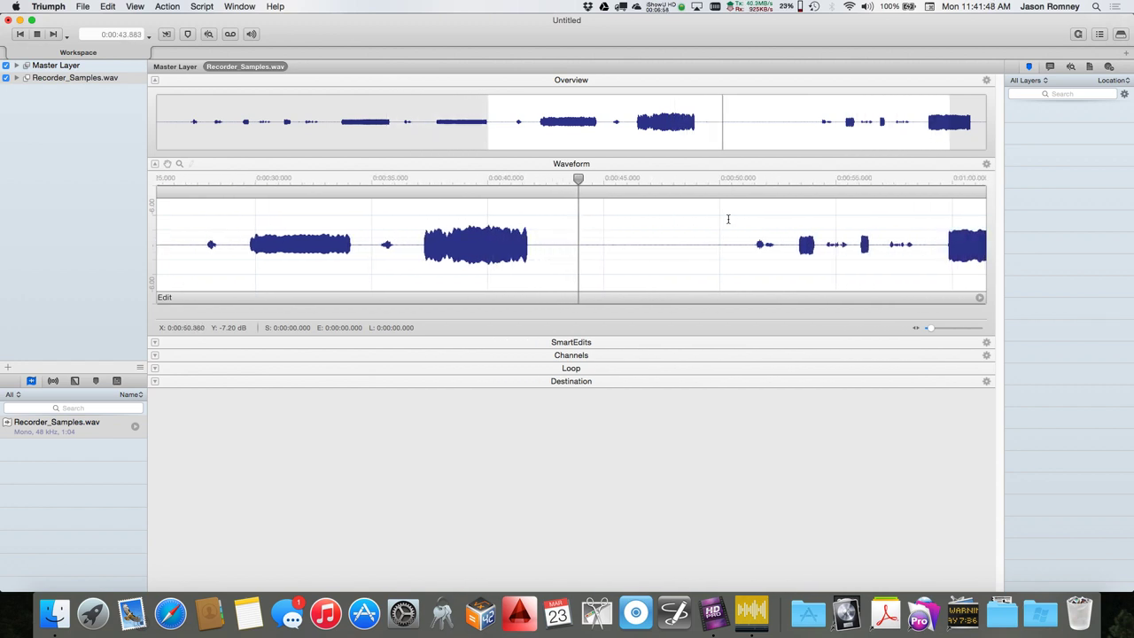
scroll(728, 219, "right", 3)
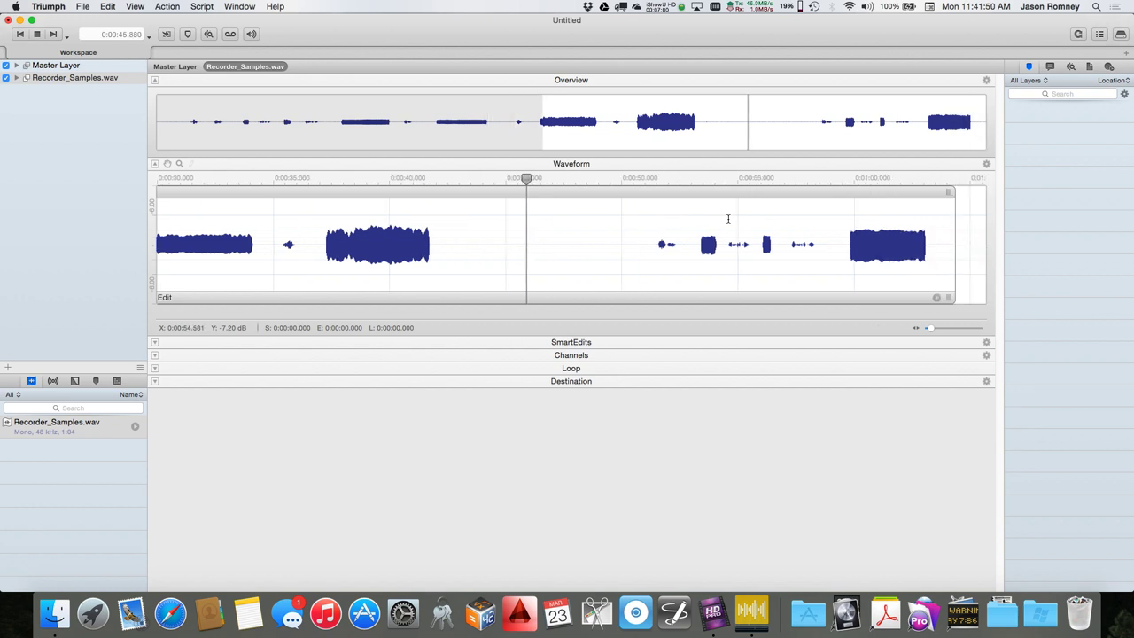
left_click(651, 179)
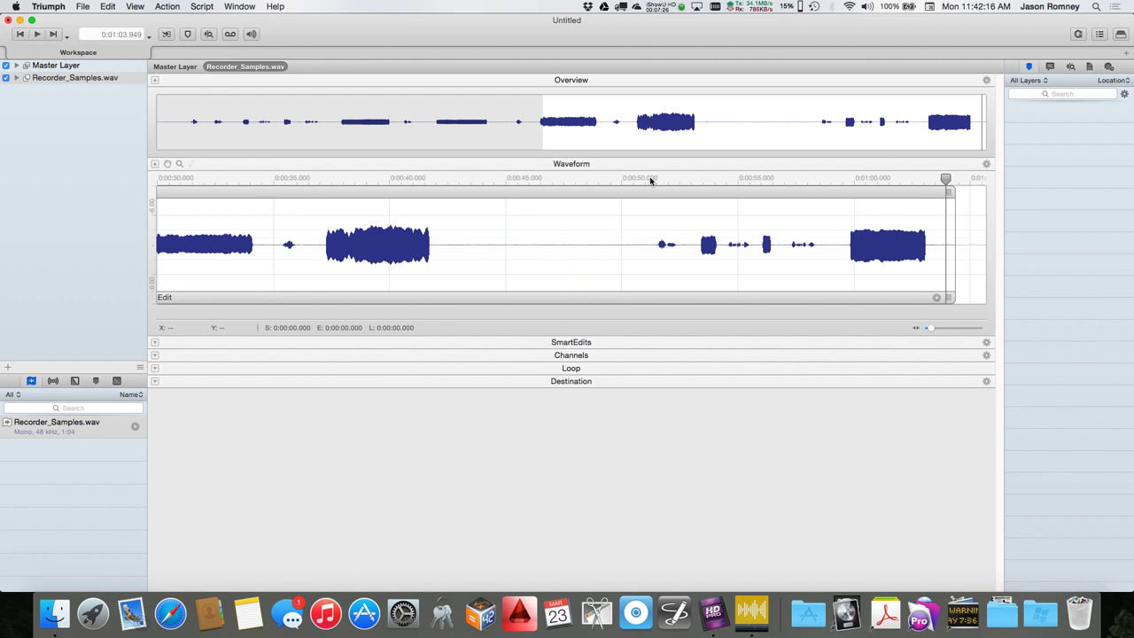
Step: Play the passage just before the first long note, from about 11 seconds
scroll(496, 237, "left", 10)
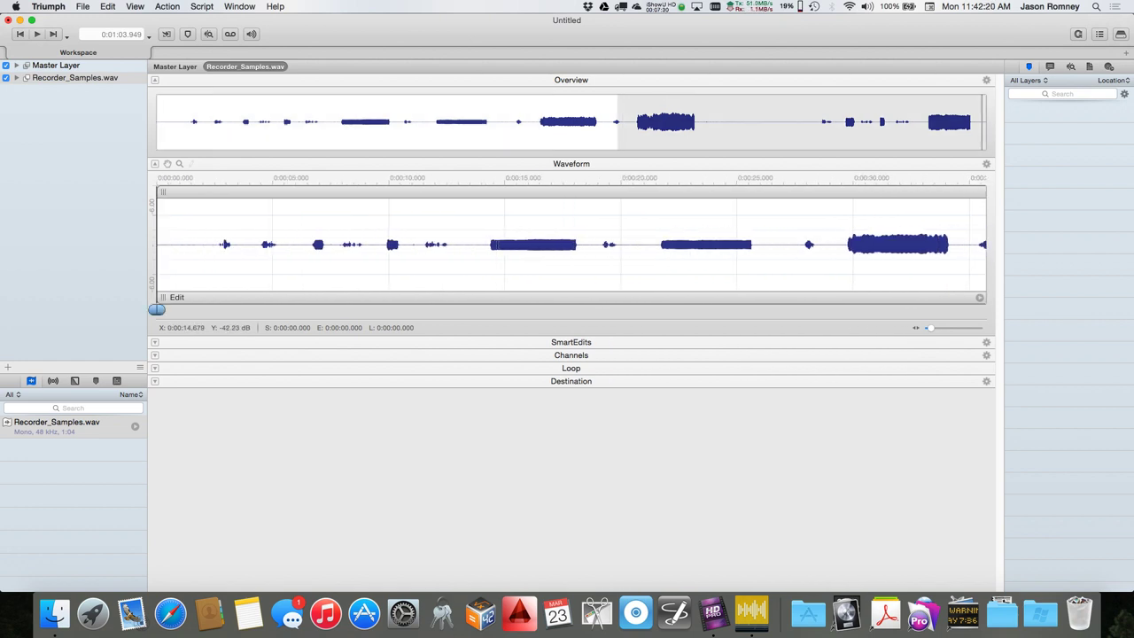
left_click(479, 242)
left_click(420, 180)
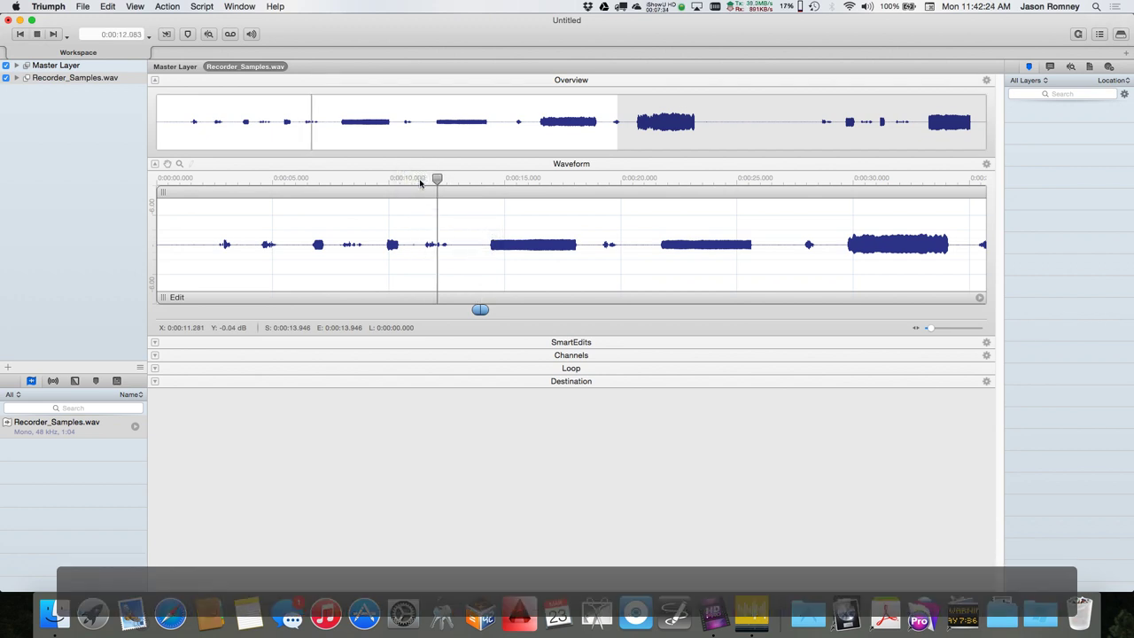
key("space")
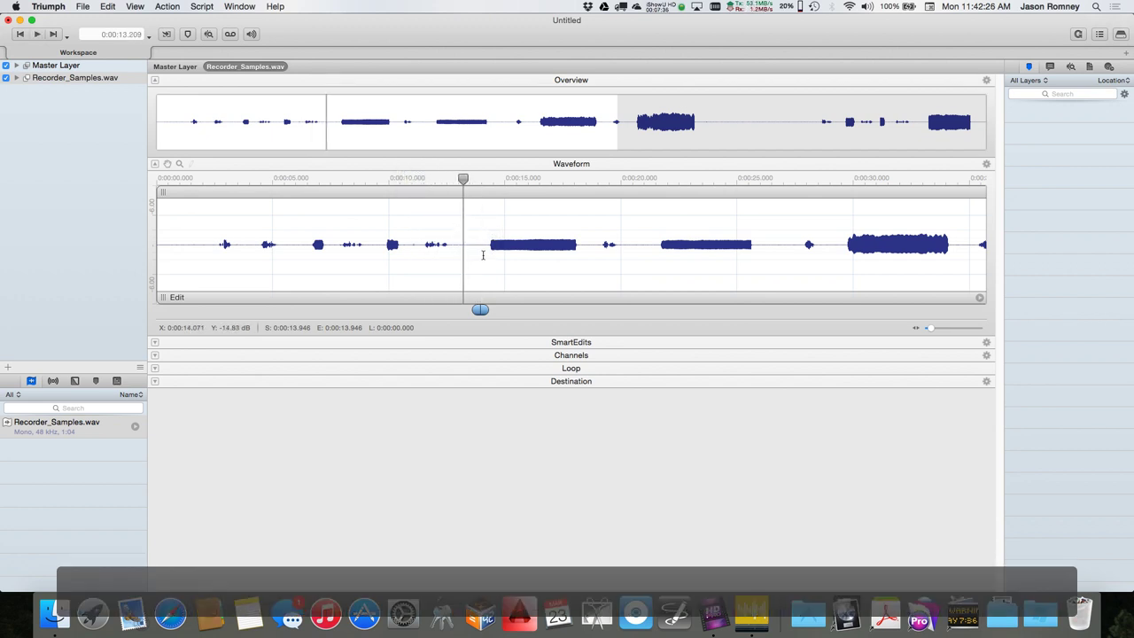
Step: Select the first long note from about 14 to 18.6 seconds and create a new workspace from the selection range
left_click_drag(481, 246, 589, 250)
right_click(522, 241)
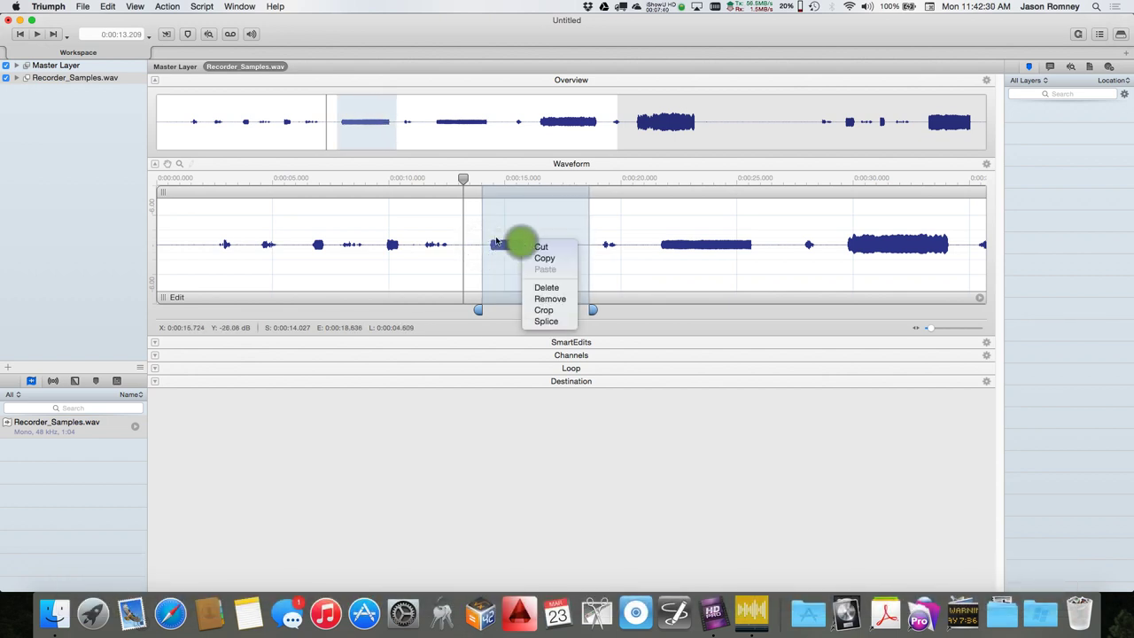
left_click(496, 240)
left_click(108, 6)
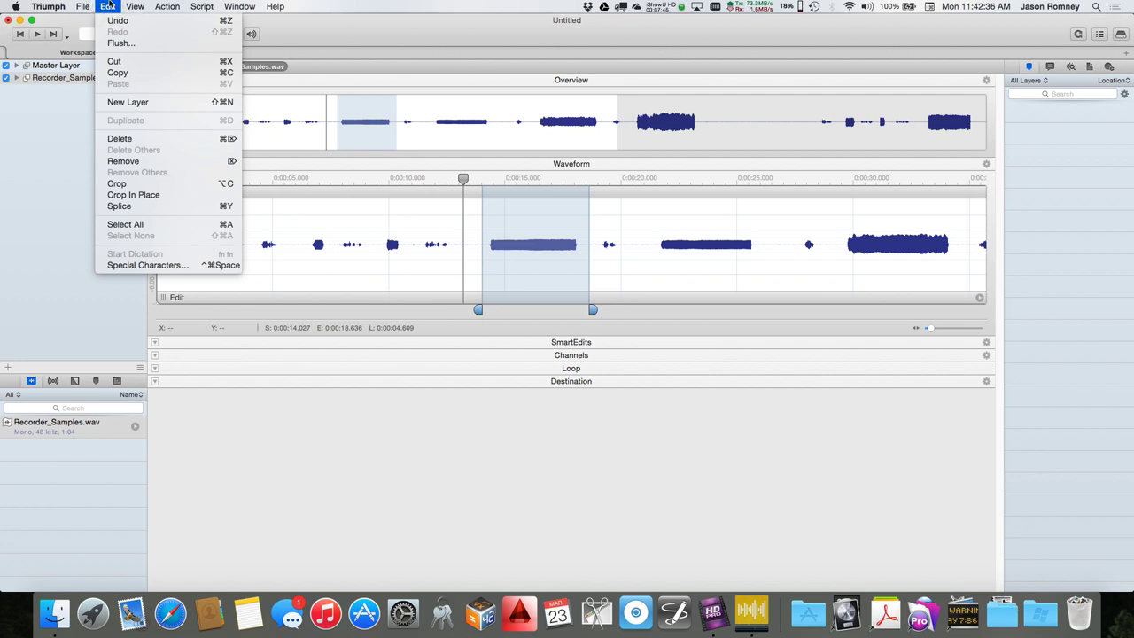
mouse_move(141, 3)
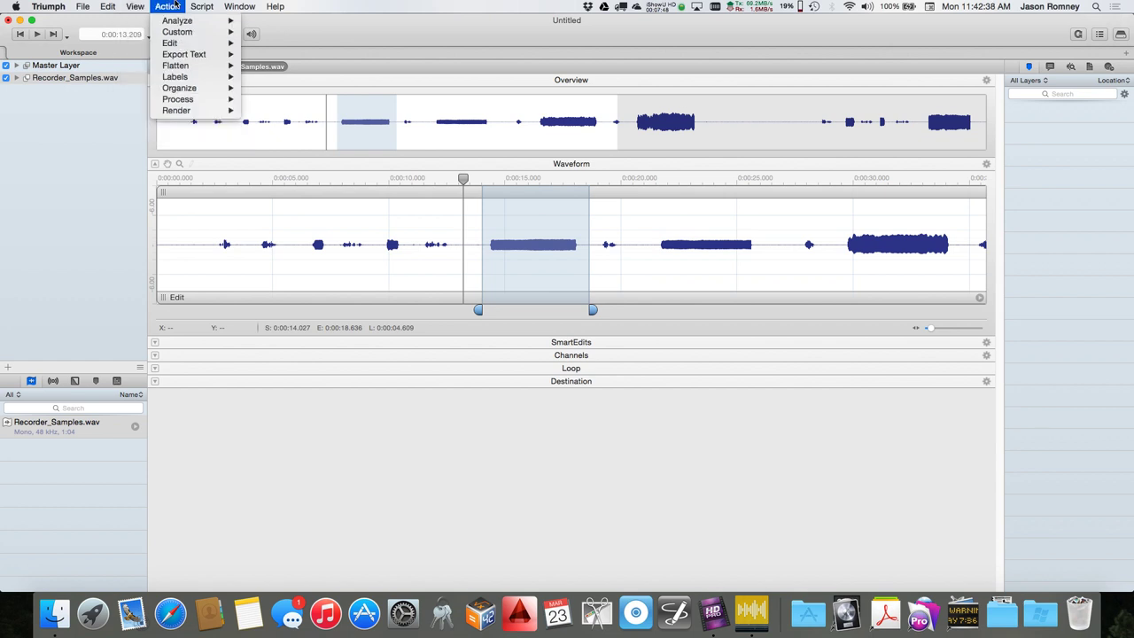
mouse_move(182, 49)
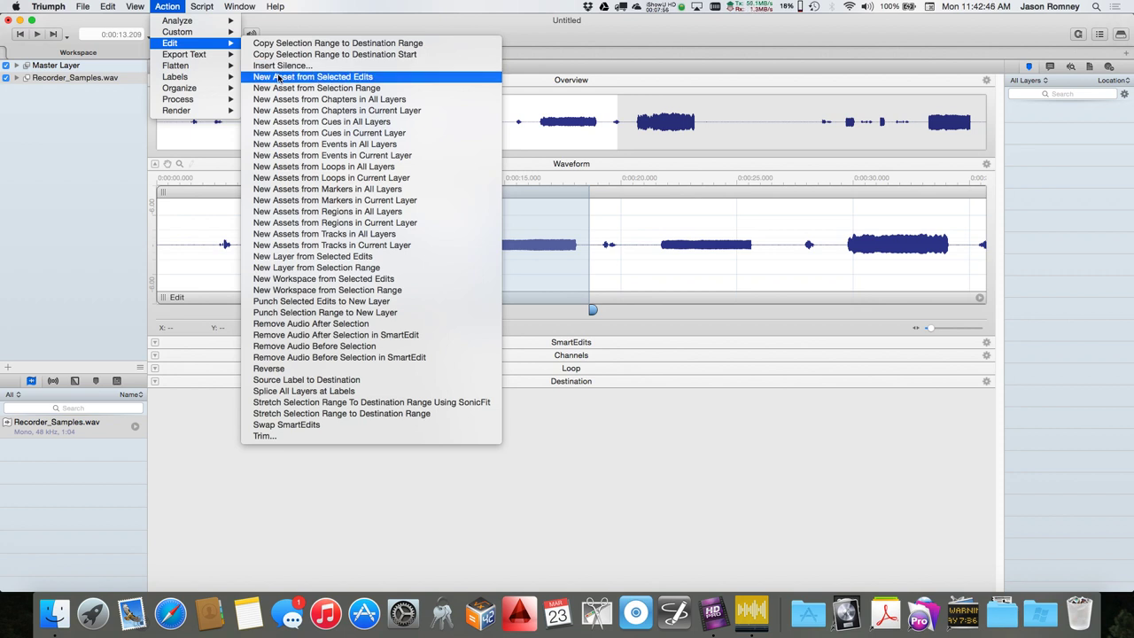
left_click(290, 293)
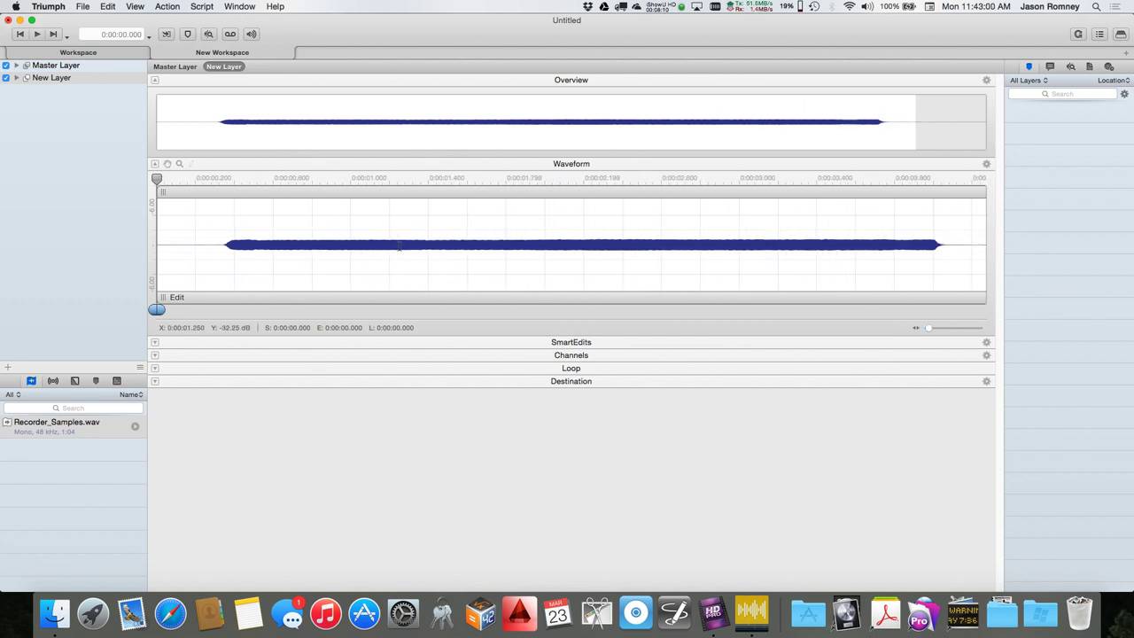
Step: Replay the passage before the first long note in the original workspace, and rename the new workspace "Low C"
left_click(93, 53)
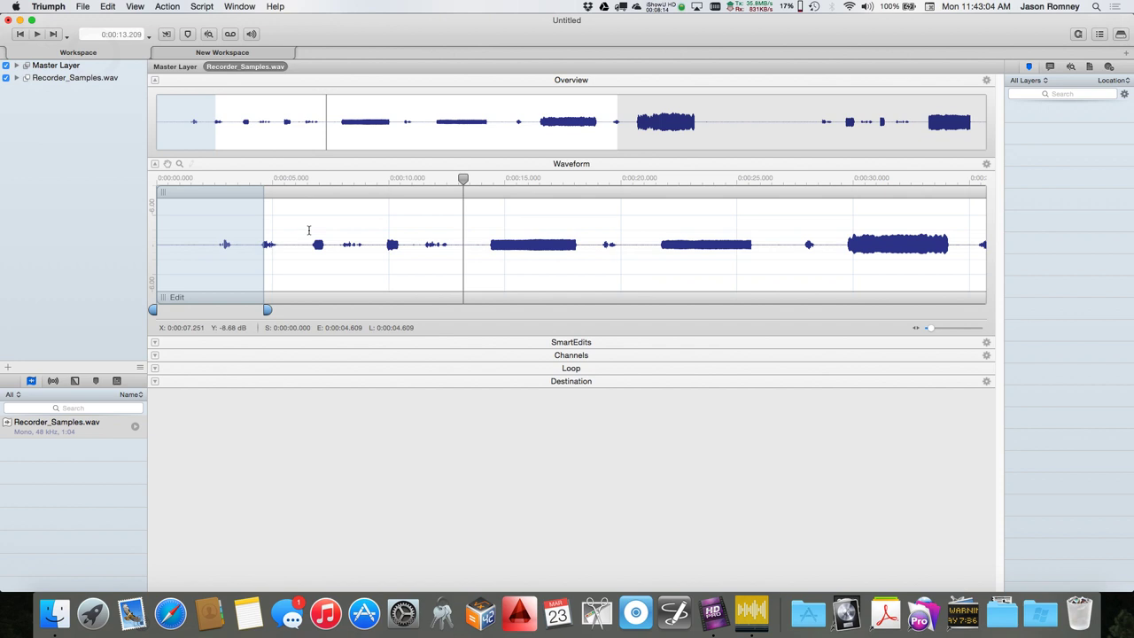
left_click(423, 182)
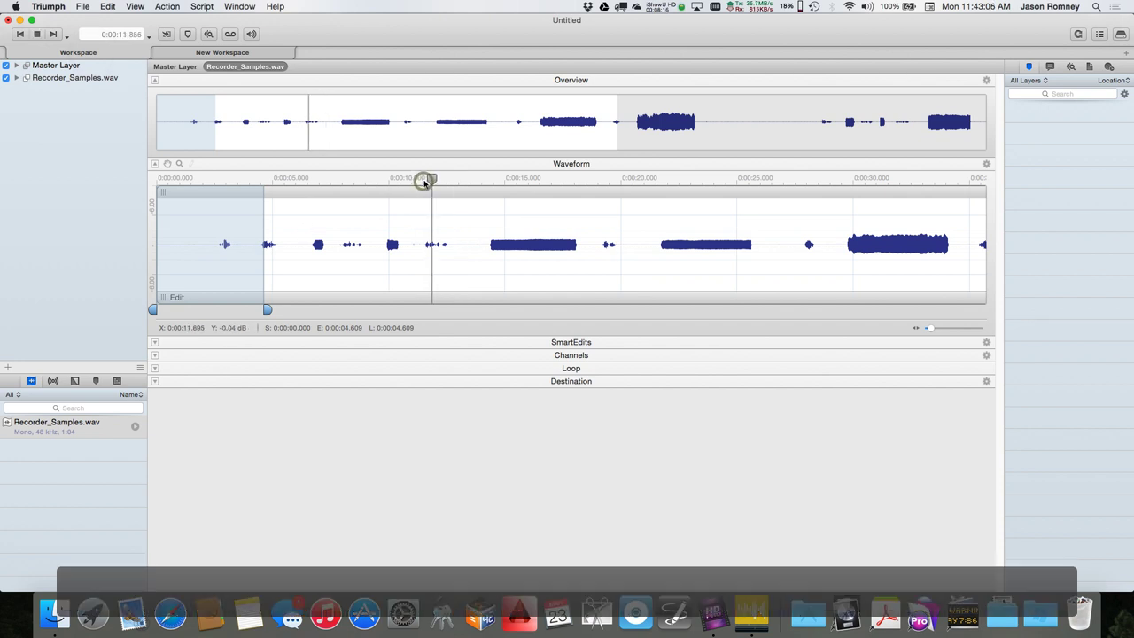
left_click(232, 51)
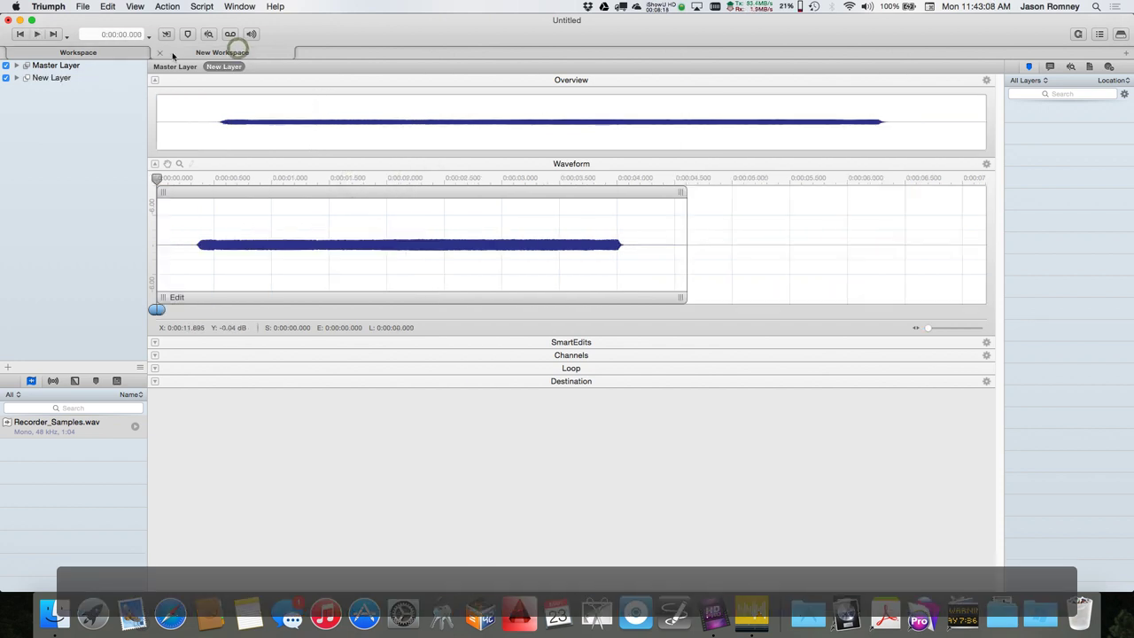
type("Low C")
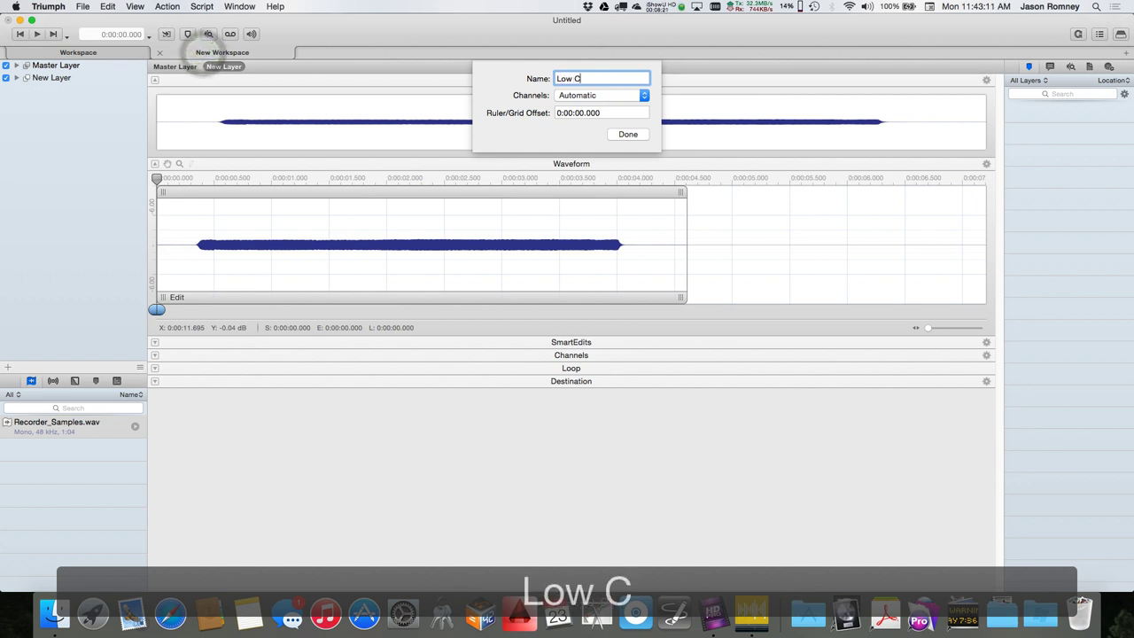
key("Return")
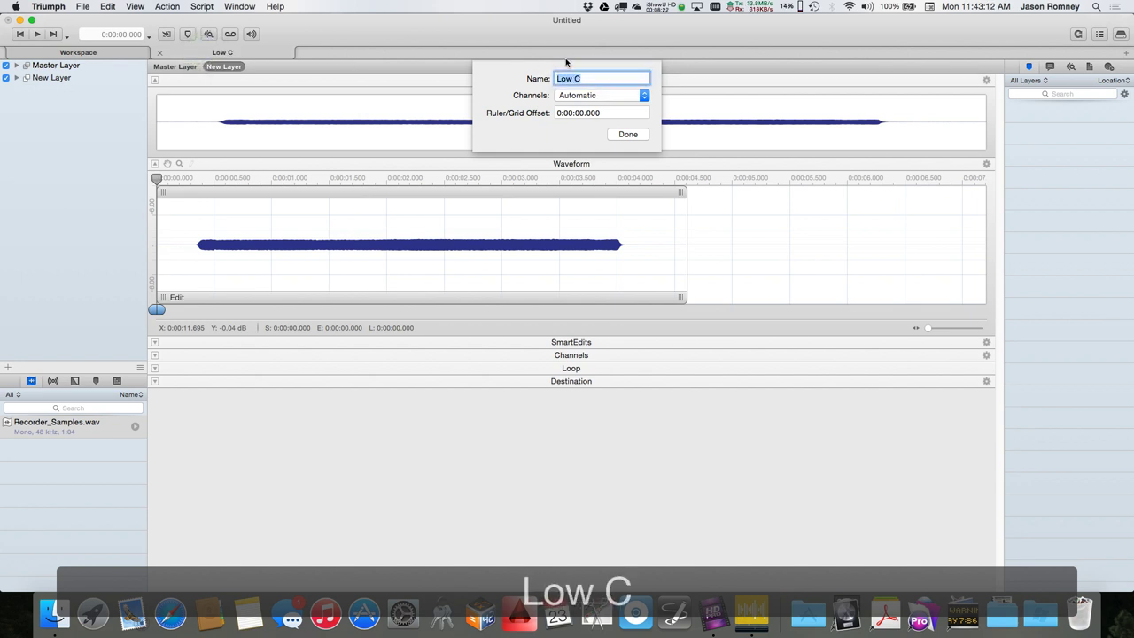
left_click(635, 137)
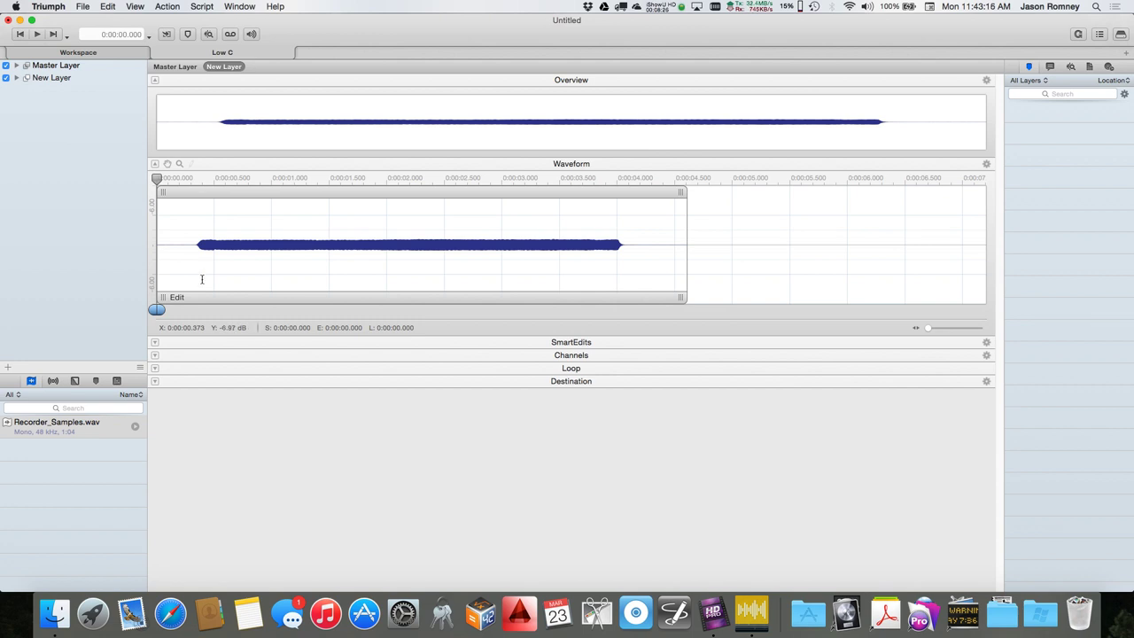
Step: Enlarge the waveform display, trim about 0.3 seconds of silence from the note's beginning, and move the edit to the timeline start
left_click_drag(225, 334, 221, 496)
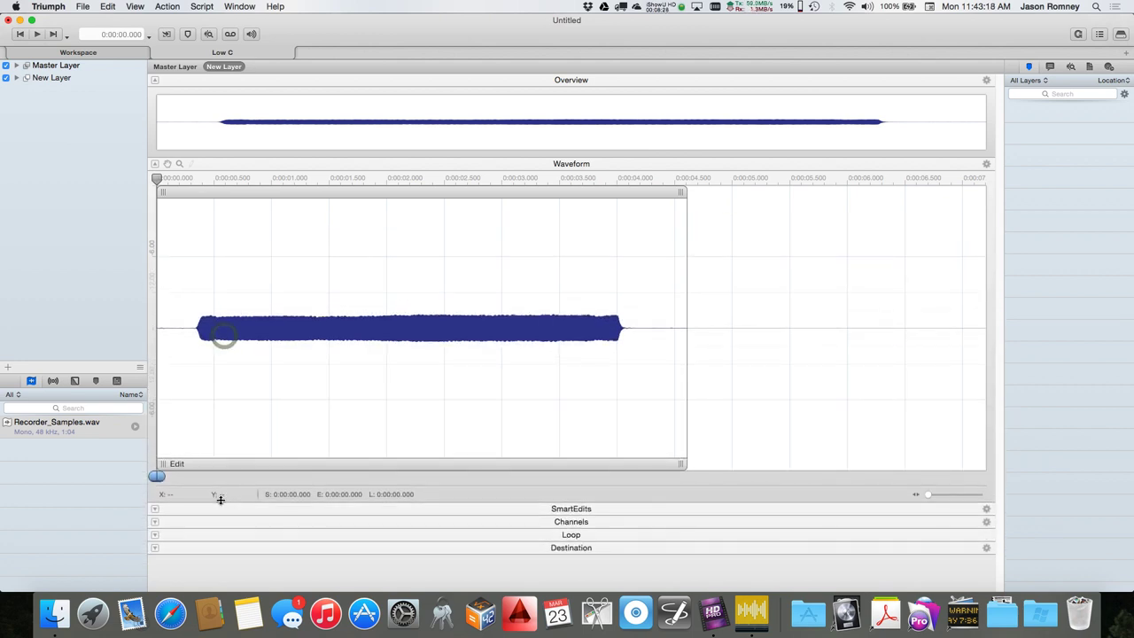
left_click_drag(164, 464, 197, 464)
left_click_drag(272, 191, 190, 187)
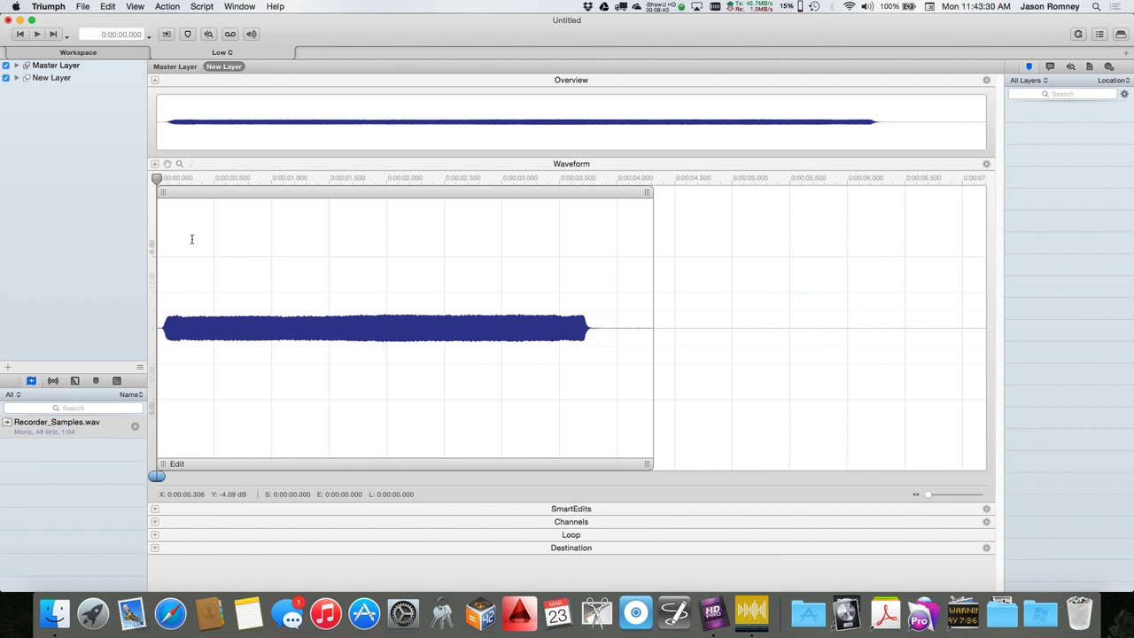
scroll(161, 322, "up", 3)
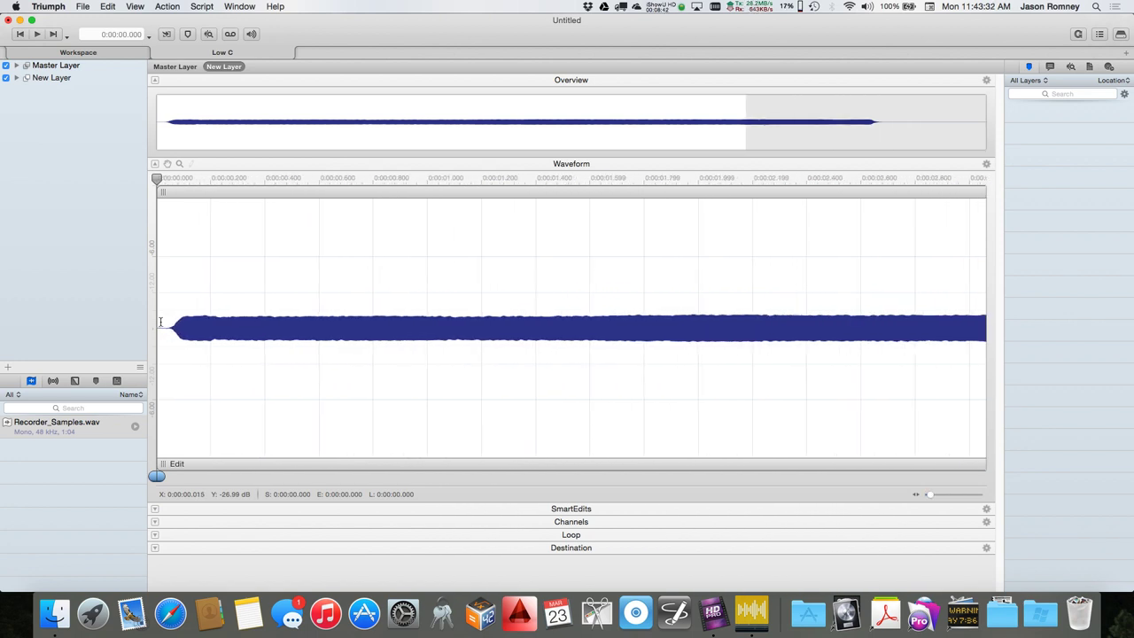
Step: Trim about 0.04 seconds more from the note's beginning and move the edit back to the timeline start
scroll(160, 322, "up", 3)
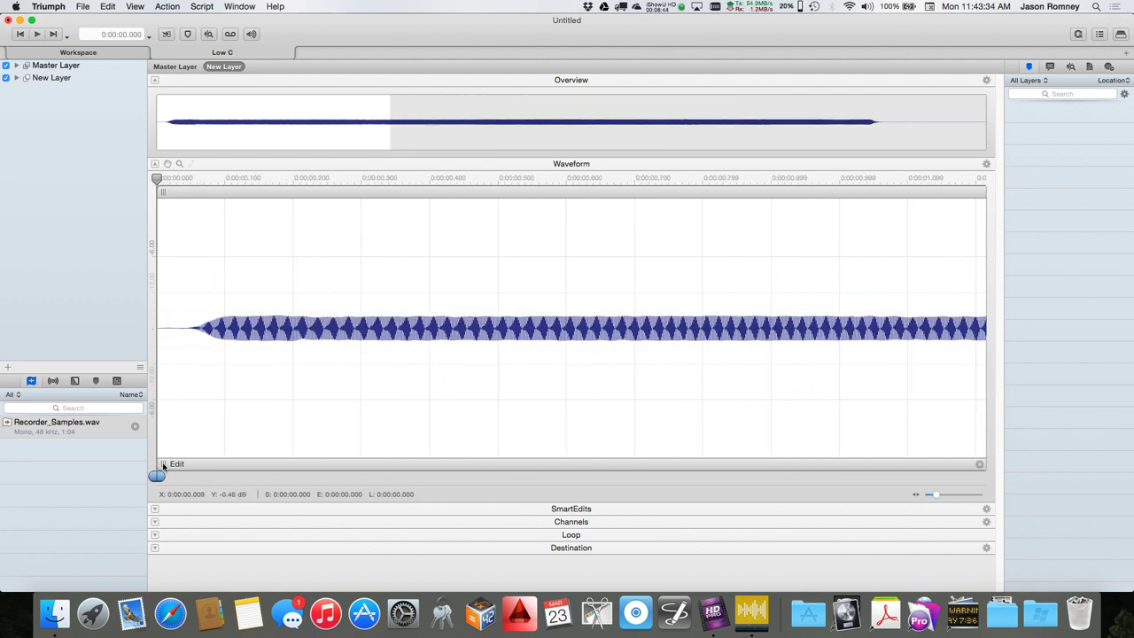
left_click_drag(163, 465, 193, 467)
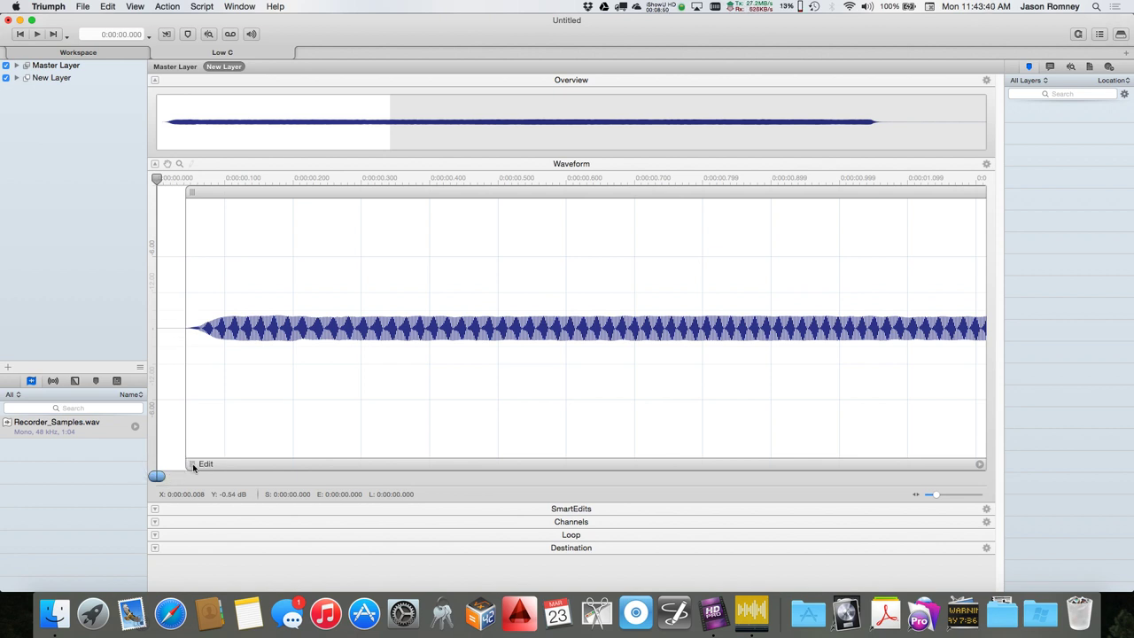
left_click_drag(256, 193, 164, 191)
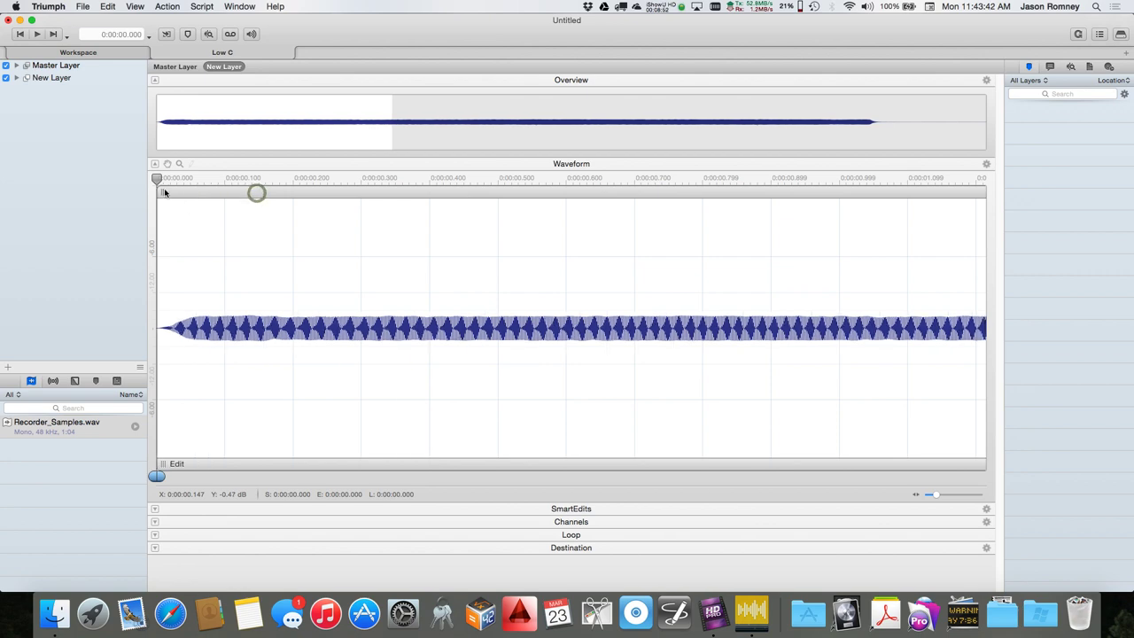
Step: Play the trimmed note from its beginning, view its full length, and return the playhead to the timeline start
scroll(301, 307, "down", 3)
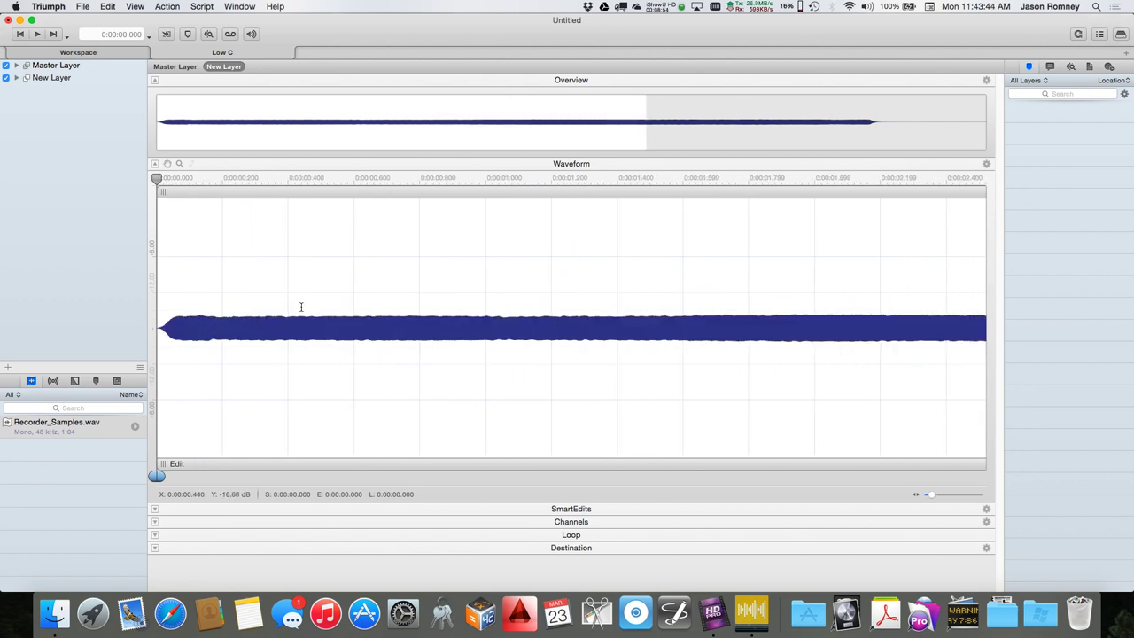
key("space")
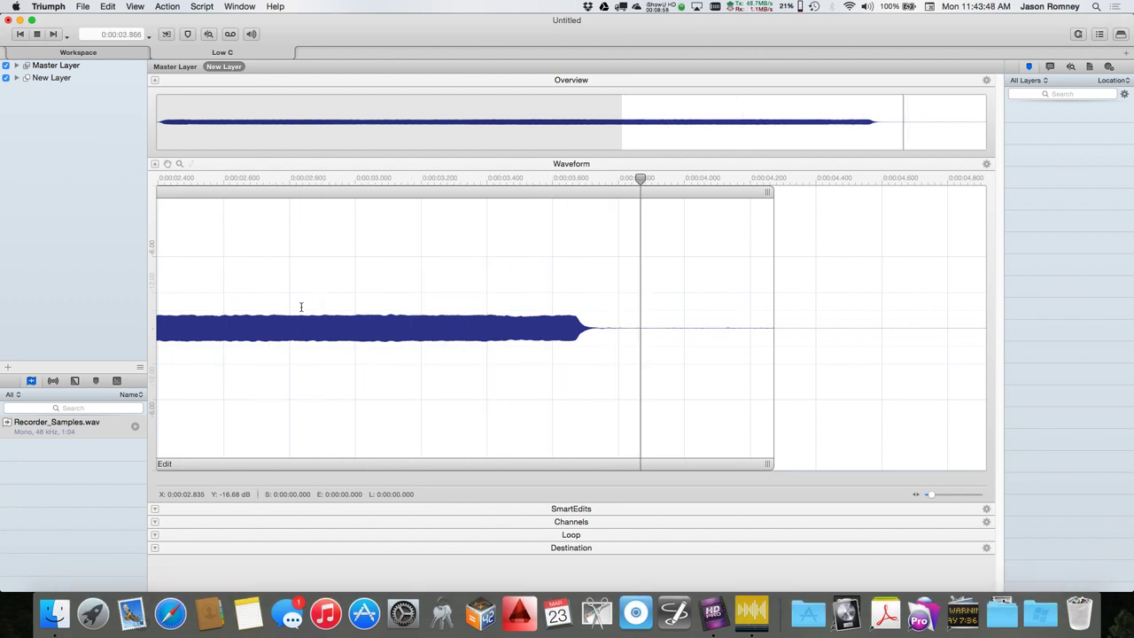
key("space")
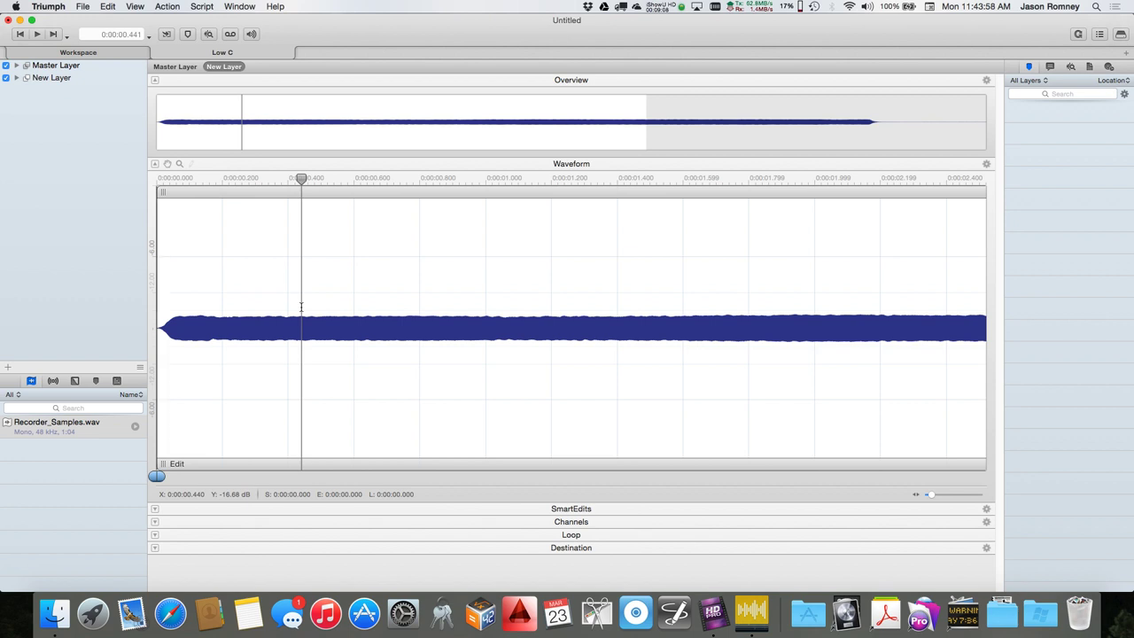
key("super+minus")
key("super+minus")
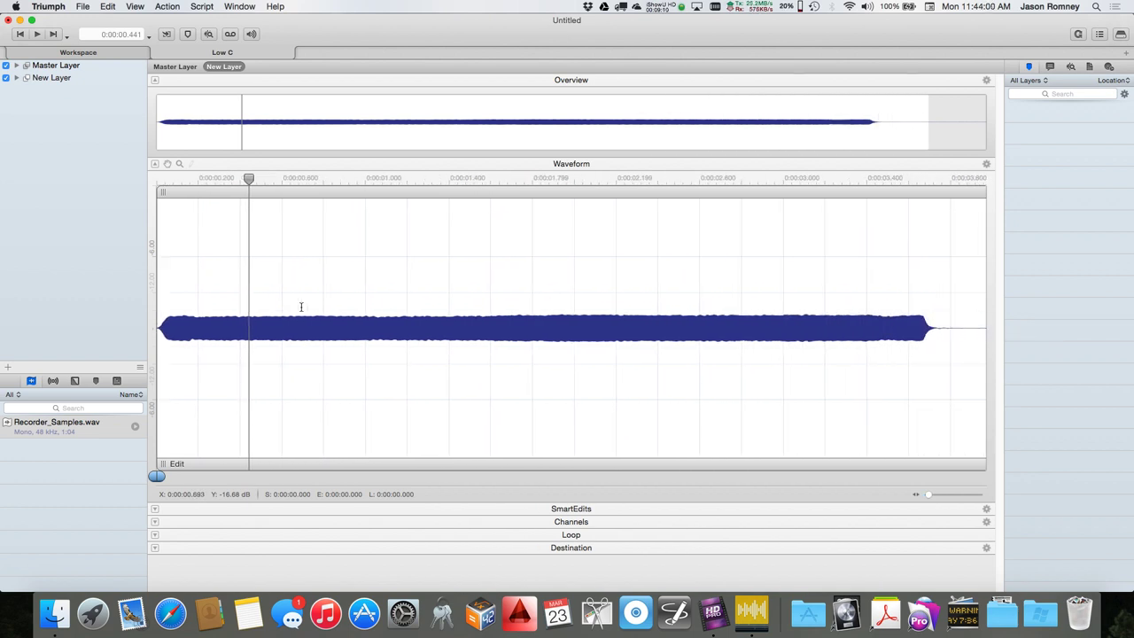
left_click_drag(183, 177, 112, 177)
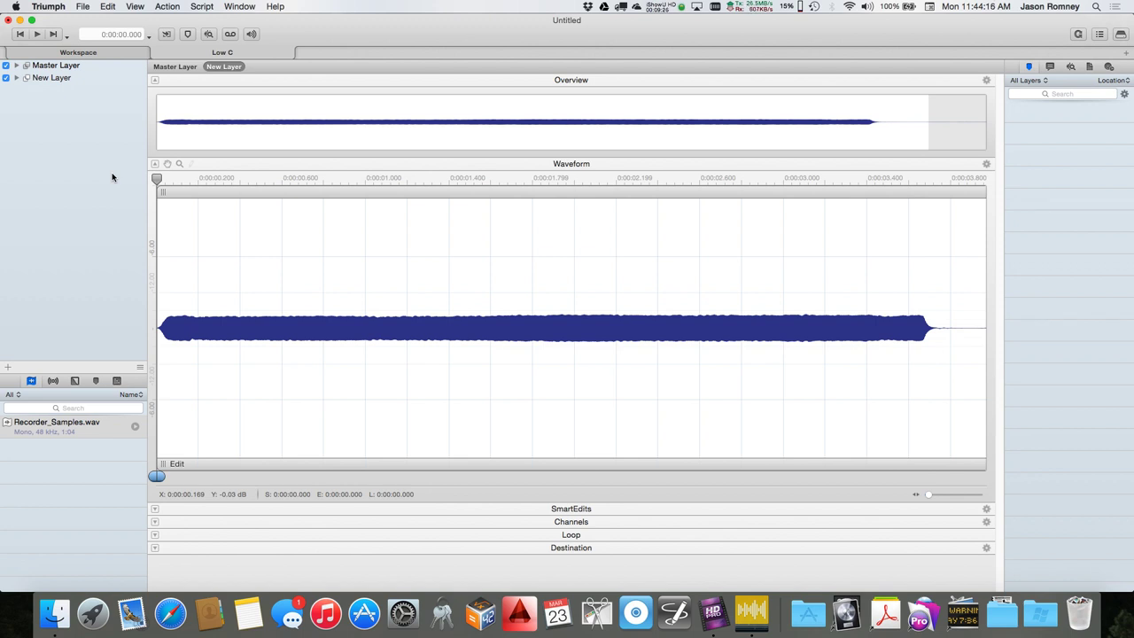
key("space")
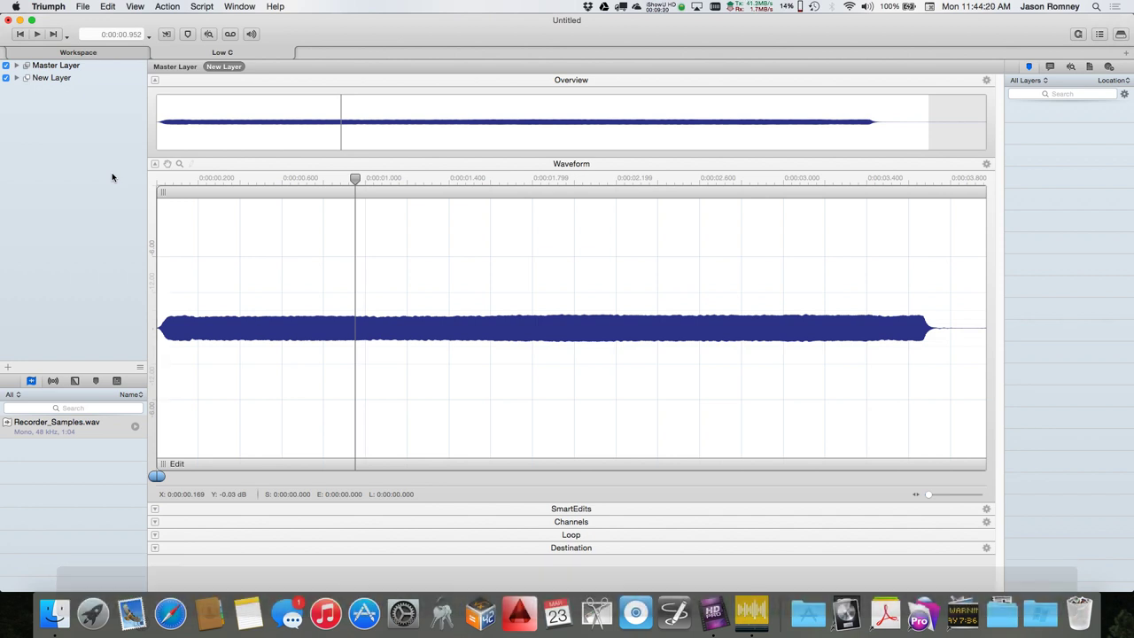
left_click(158, 180)
left_click(157, 180)
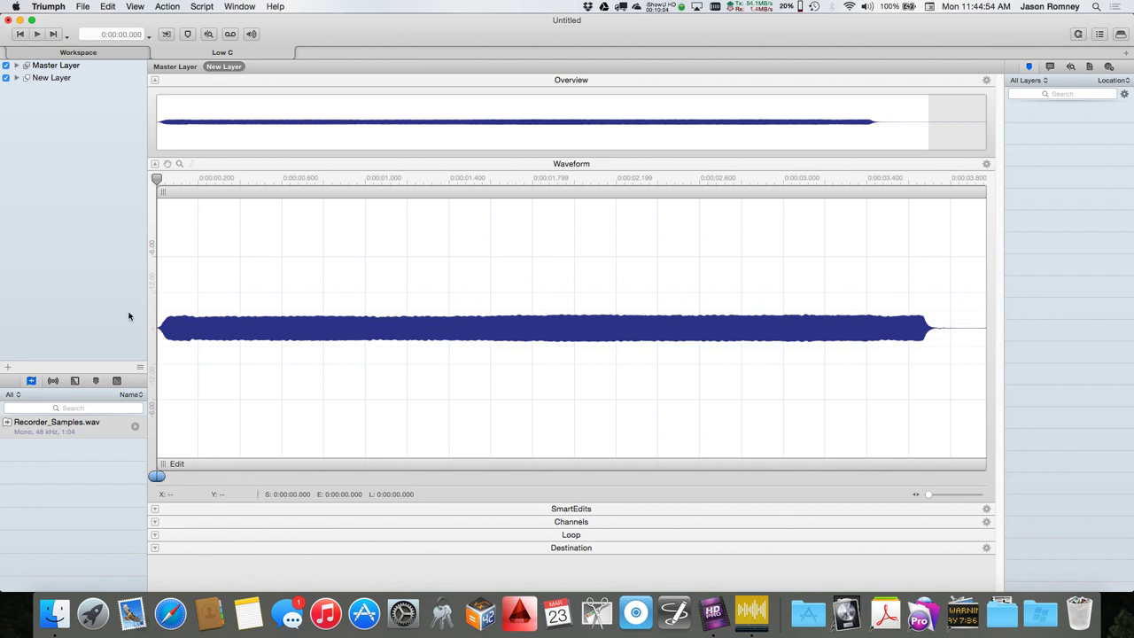
Step: Add a loop marker to the note at about 0.99 seconds and extend its end to about 1.73 seconds
left_click(76, 382)
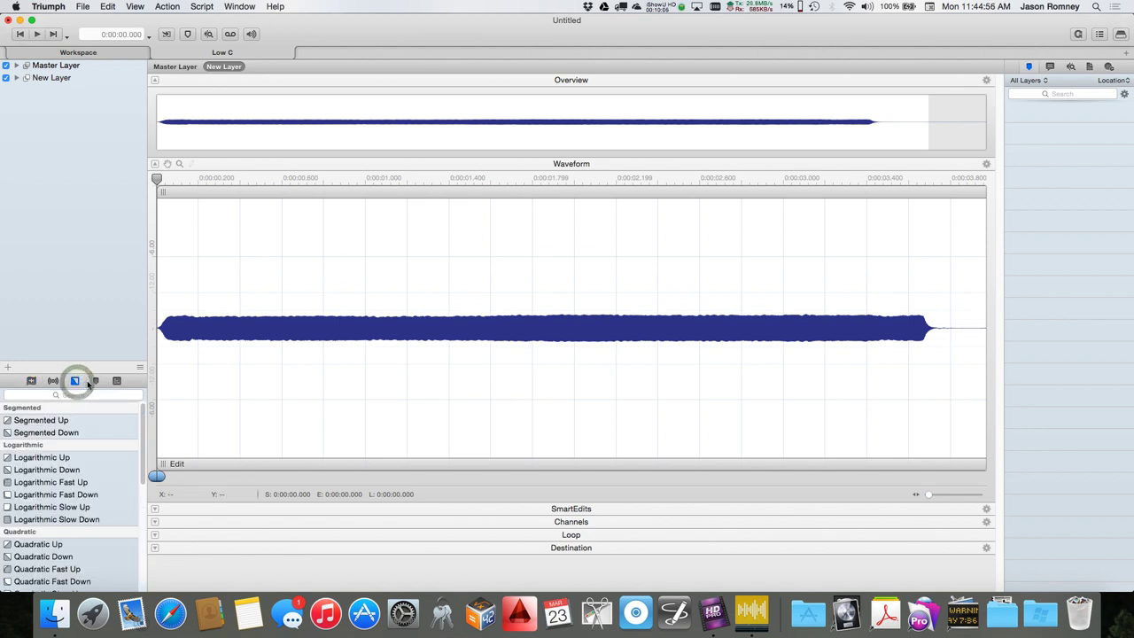
left_click(93, 382)
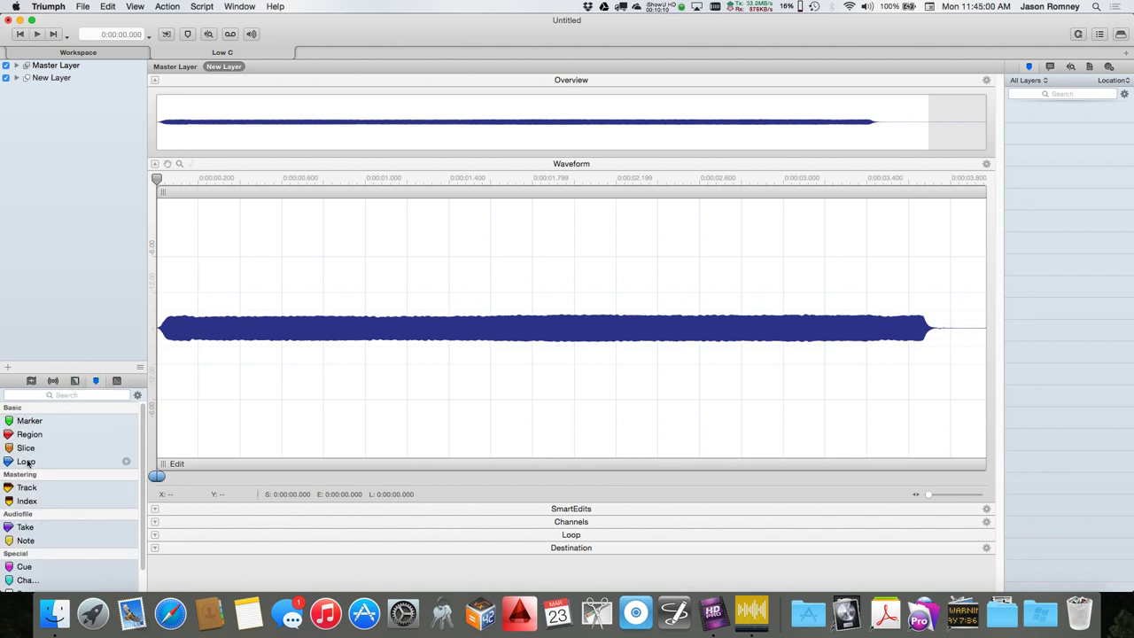
left_click_drag(27, 463, 367, 324)
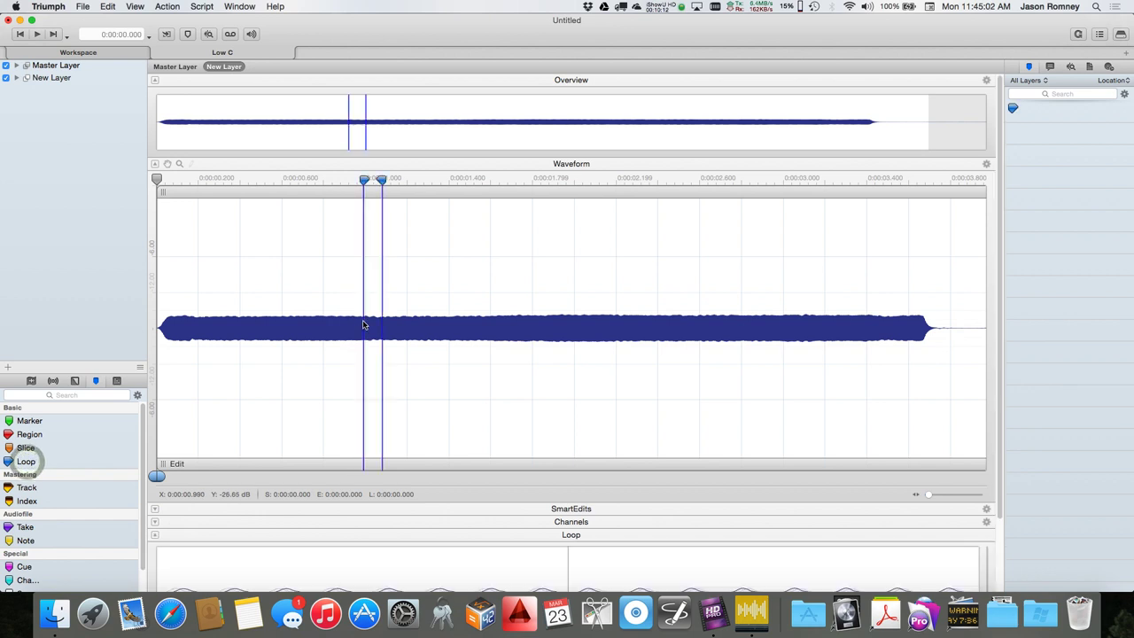
left_click_drag(380, 89, 517, 90)
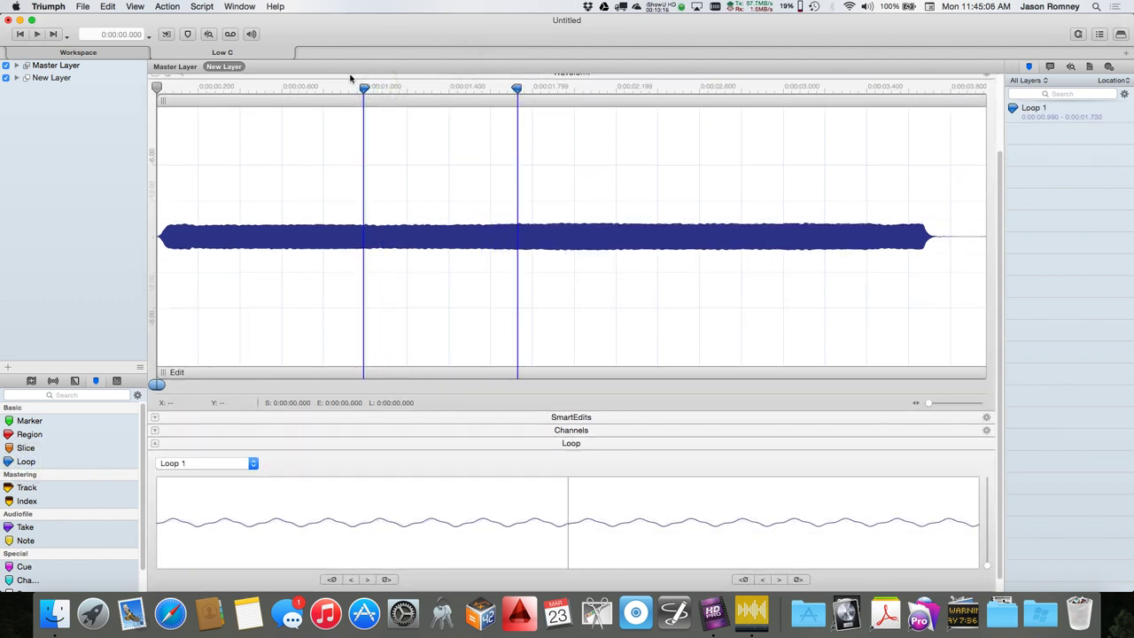
left_click(379, 89)
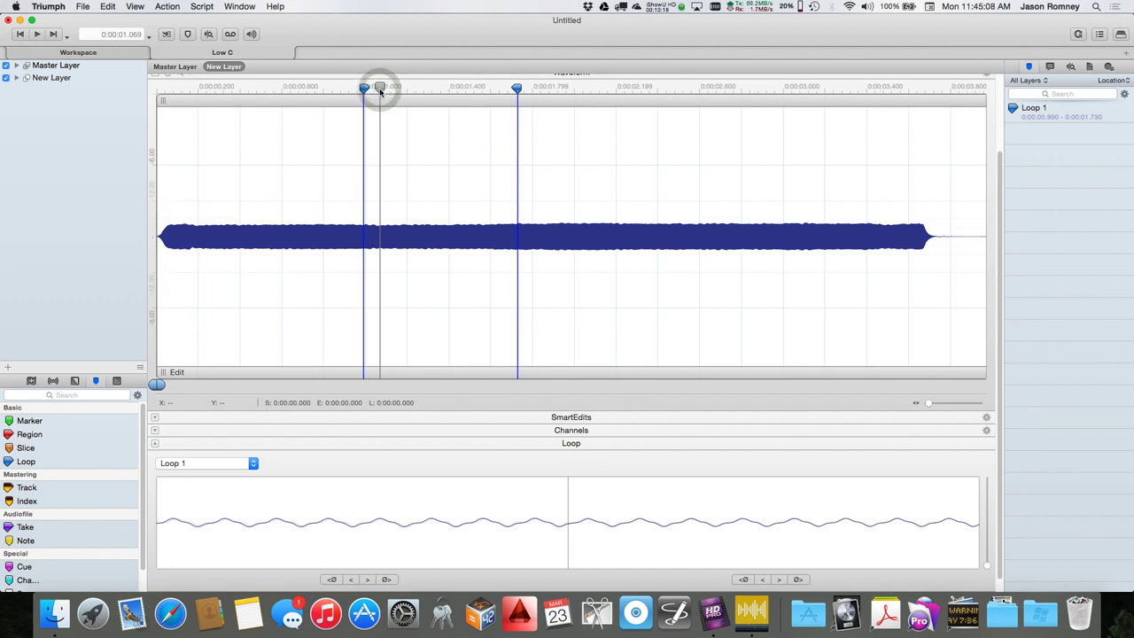
left_click(97, 380)
mouse_move(16, 459)
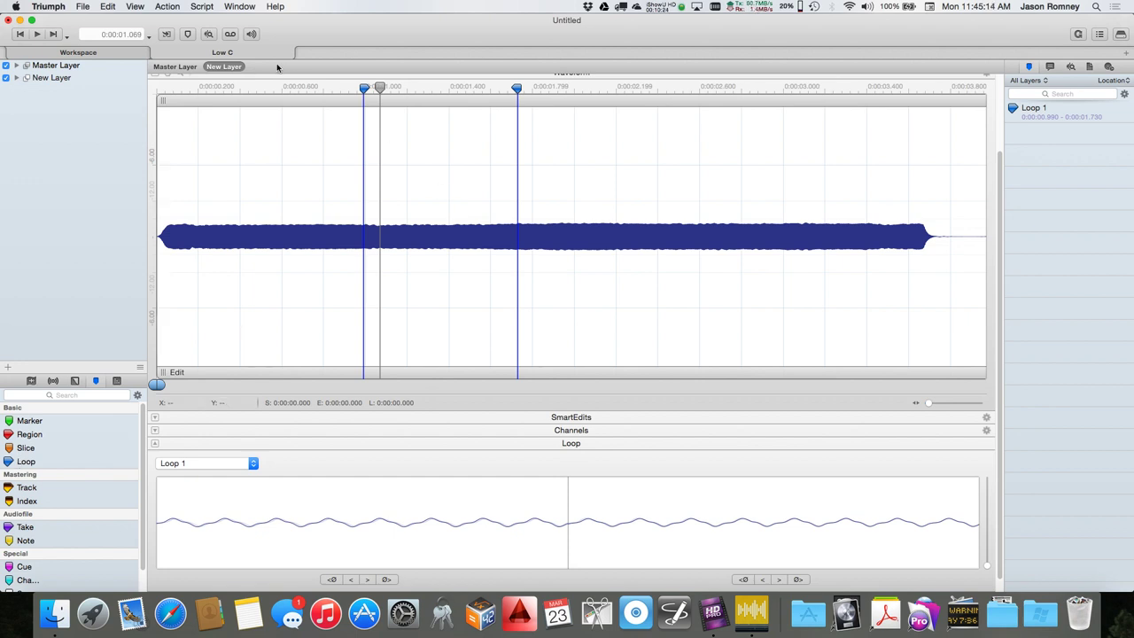
Step: Set the playback mode to Loop Content
left_click(188, 35)
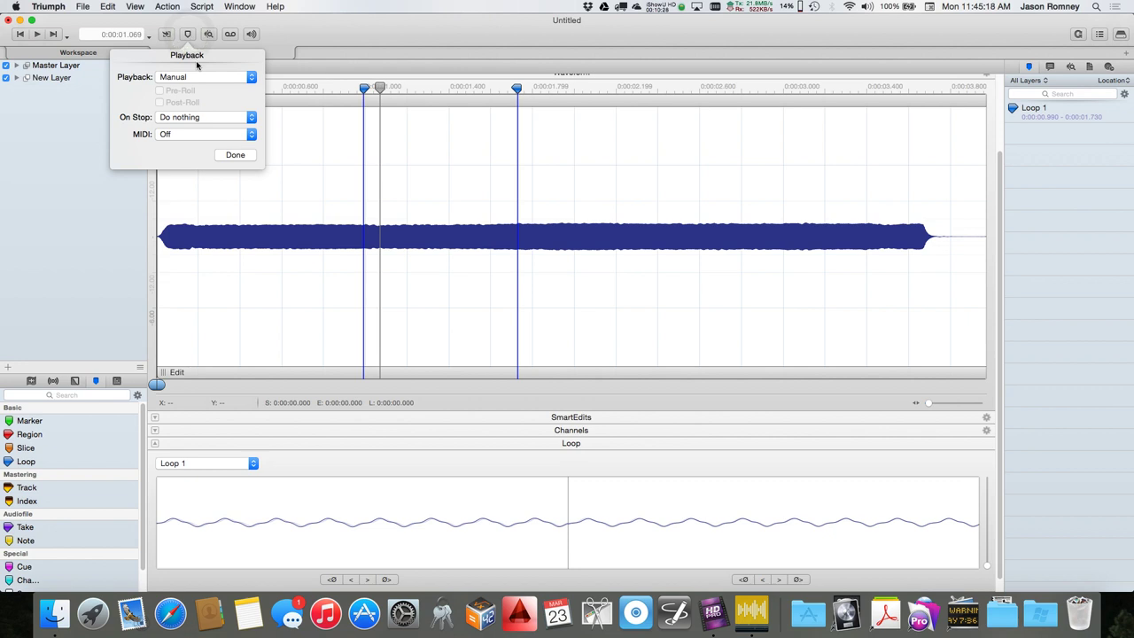
left_click(188, 35)
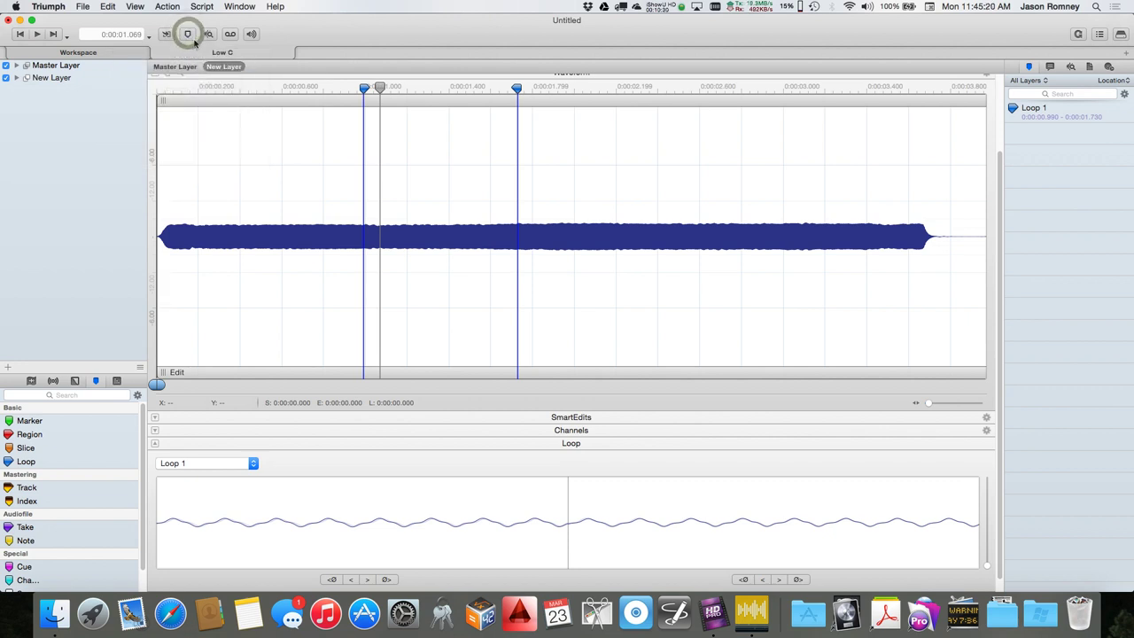
left_click(188, 35)
left_click(196, 77)
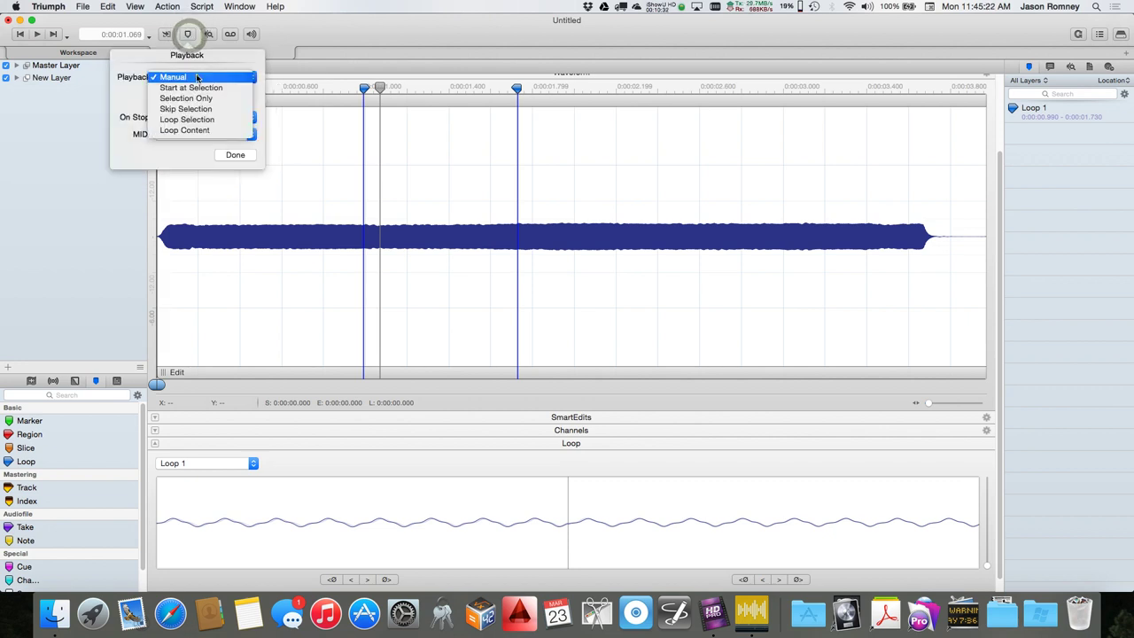
left_click(200, 123)
left_click(195, 78)
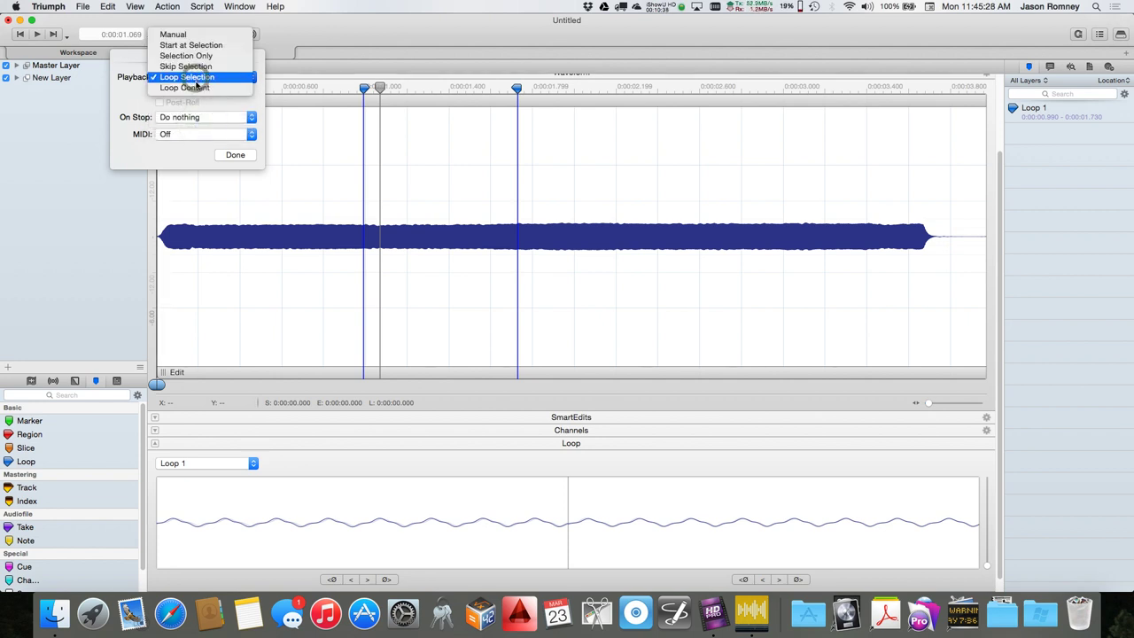
left_click(197, 88)
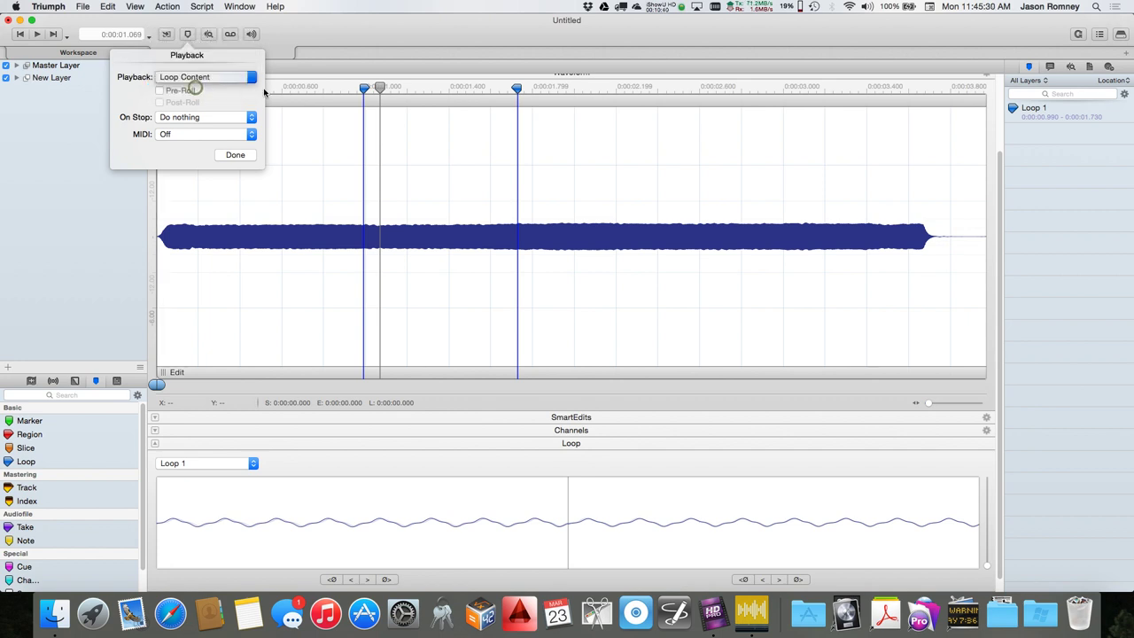
left_click(235, 156)
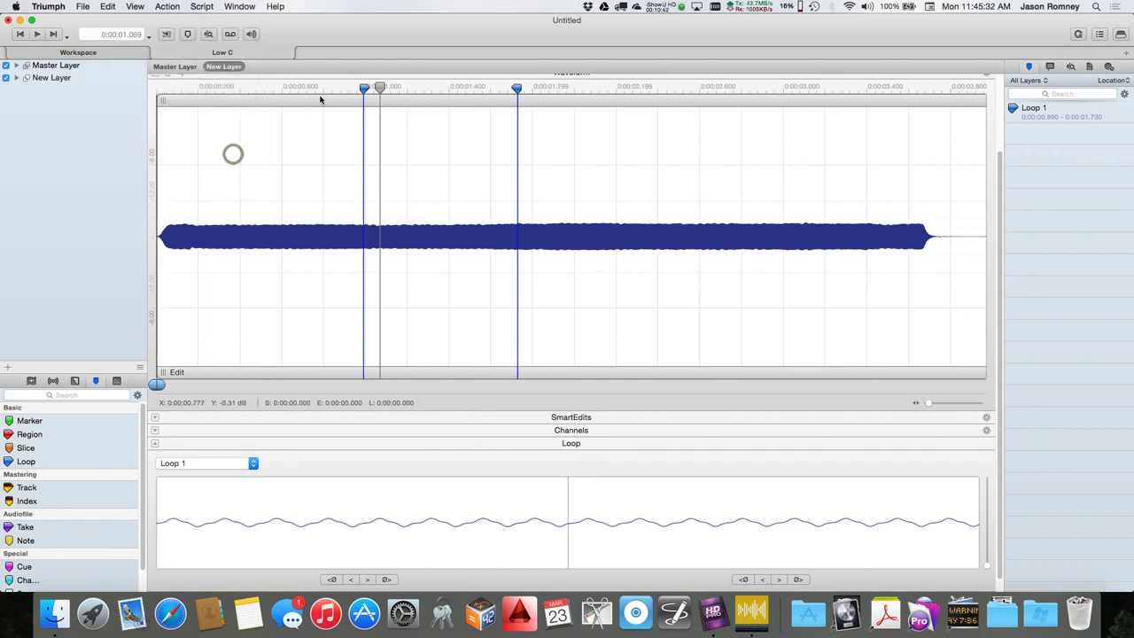
Step: Play the loop from just before its start and shift its start and end points to neighbouring zero crossings
left_click(335, 89)
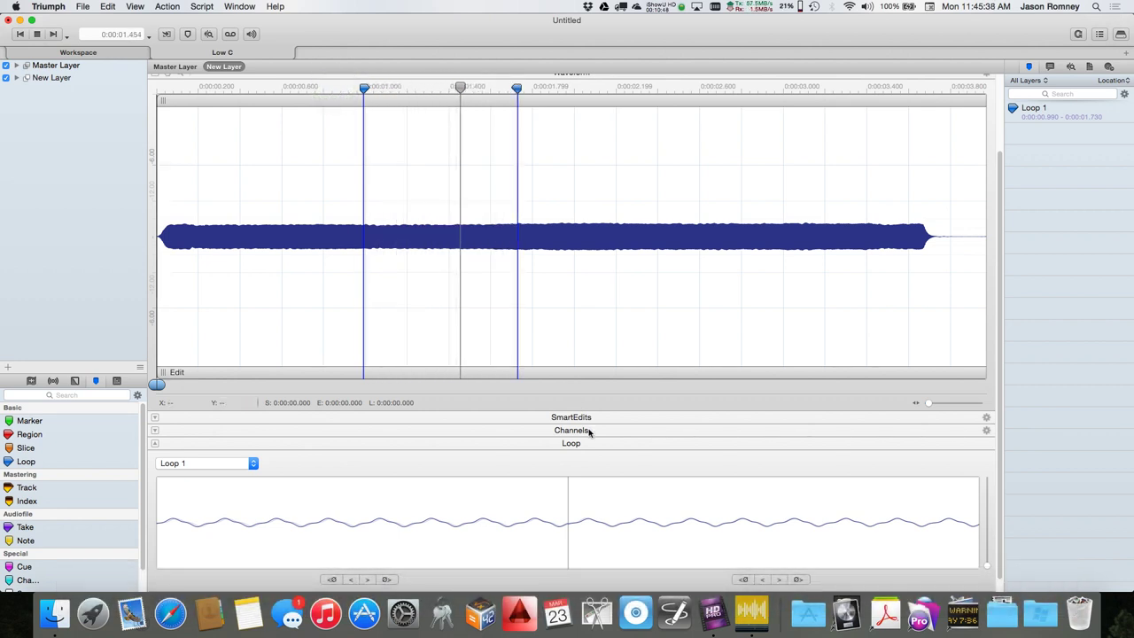
left_click(743, 580)
left_click(800, 579)
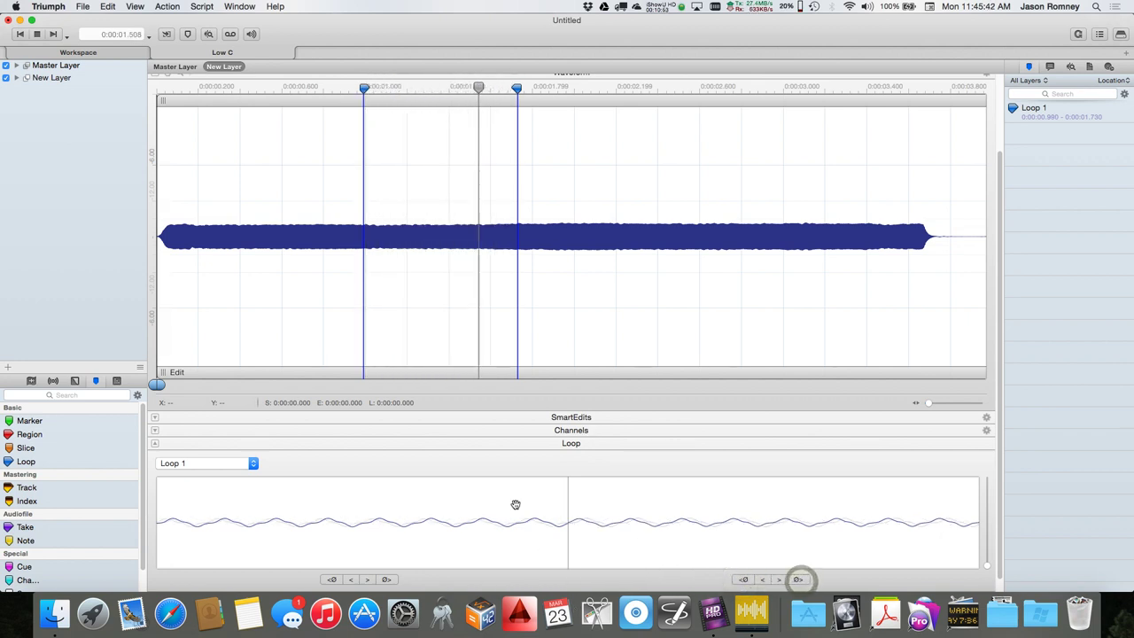
left_click(387, 580)
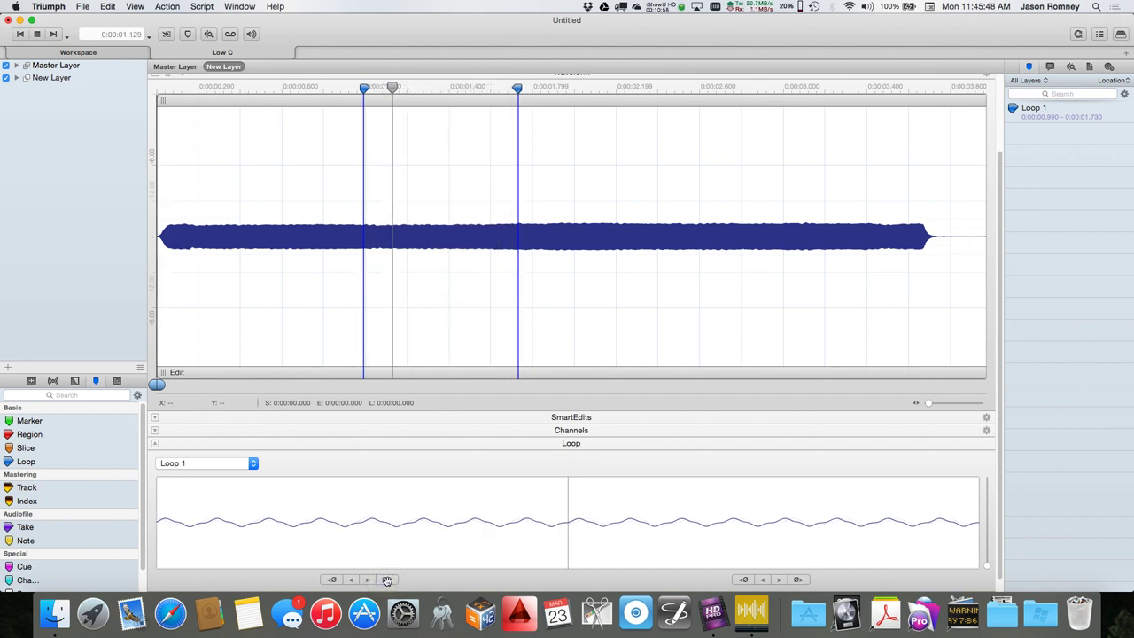
Step: Move the loop's start to about 0.5 seconds and its end to about 1.25 seconds while it plays
left_click_drag(518, 90, 484, 93)
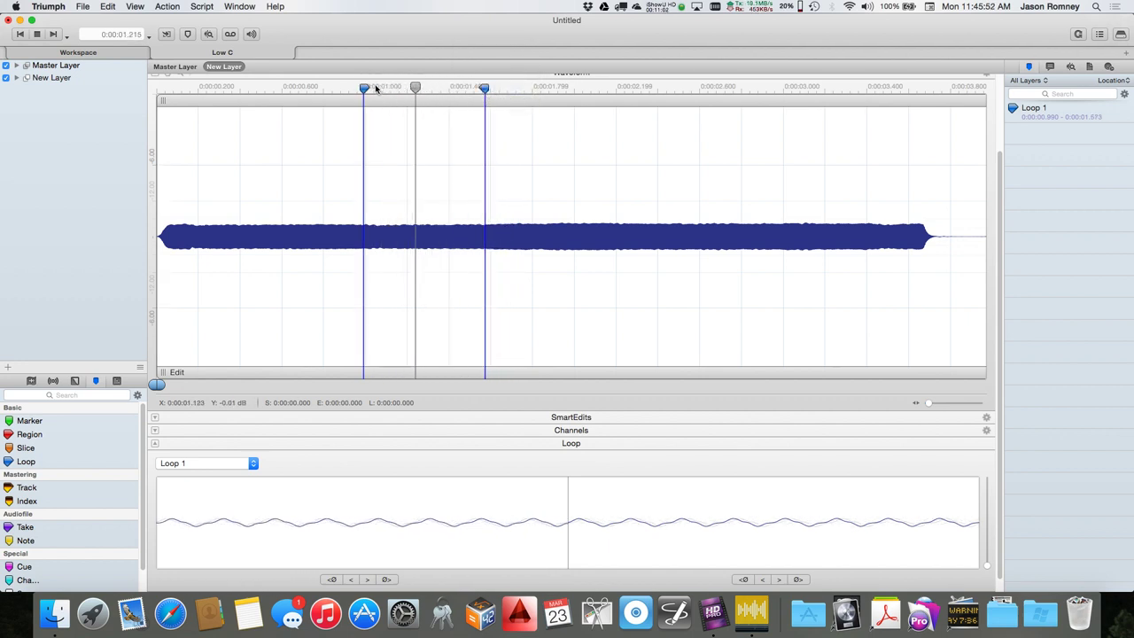
mouse_move(362, 89)
left_mouse_down()
mouse_move(382, 94)
mouse_move(261, 92)
left_mouse_up()
left_click_drag(485, 90, 364, 98)
left_click(304, 91)
left_click_drag(363, 88, 419, 90)
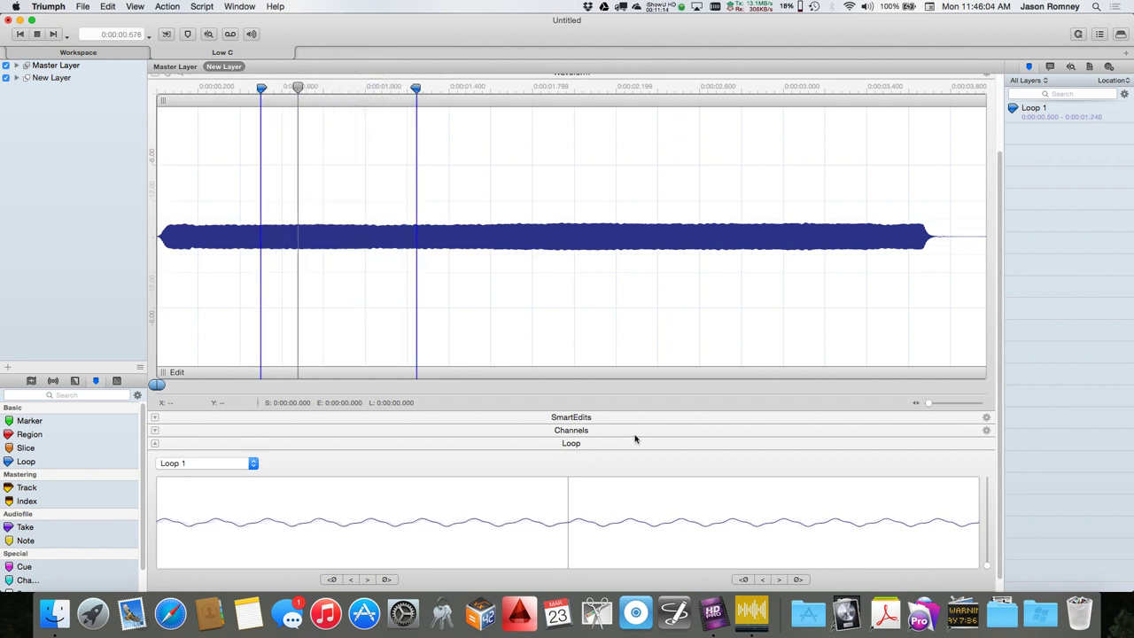
Step: Advance the loop's end and start points to their next zero crossings, and listen to the looped playback
left_click(391, 579)
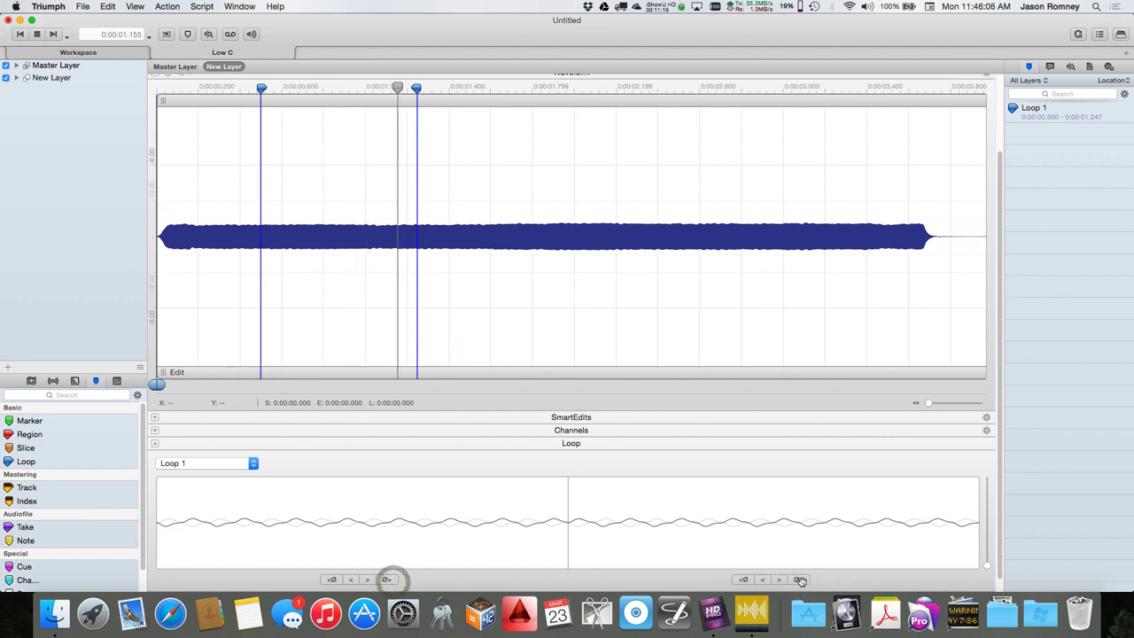
left_click(801, 579)
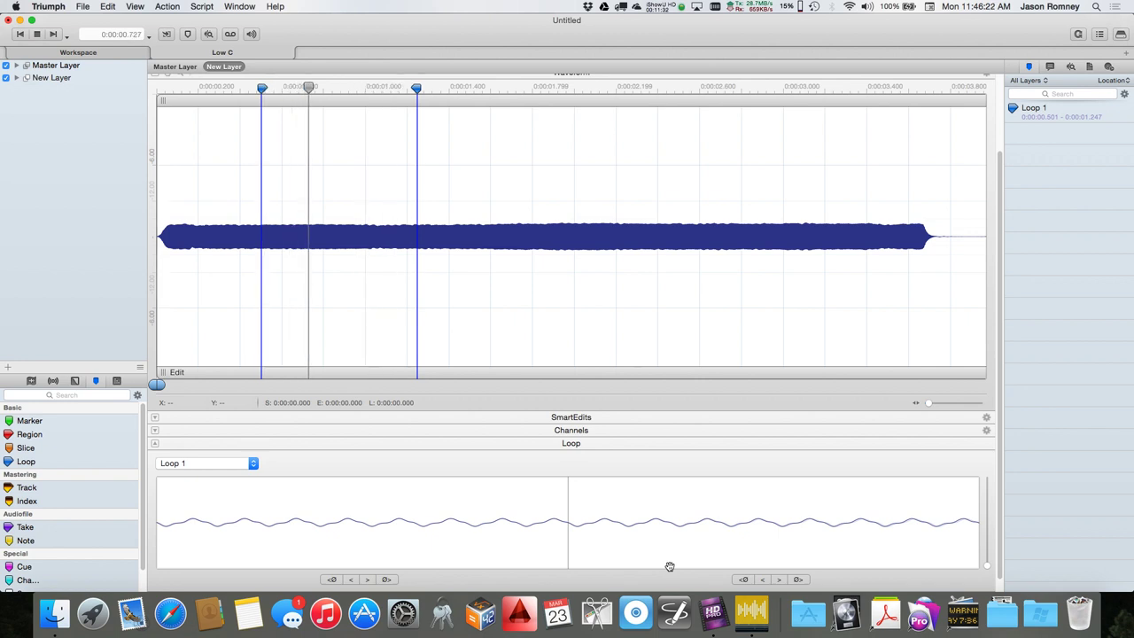
key("space")
key("space")
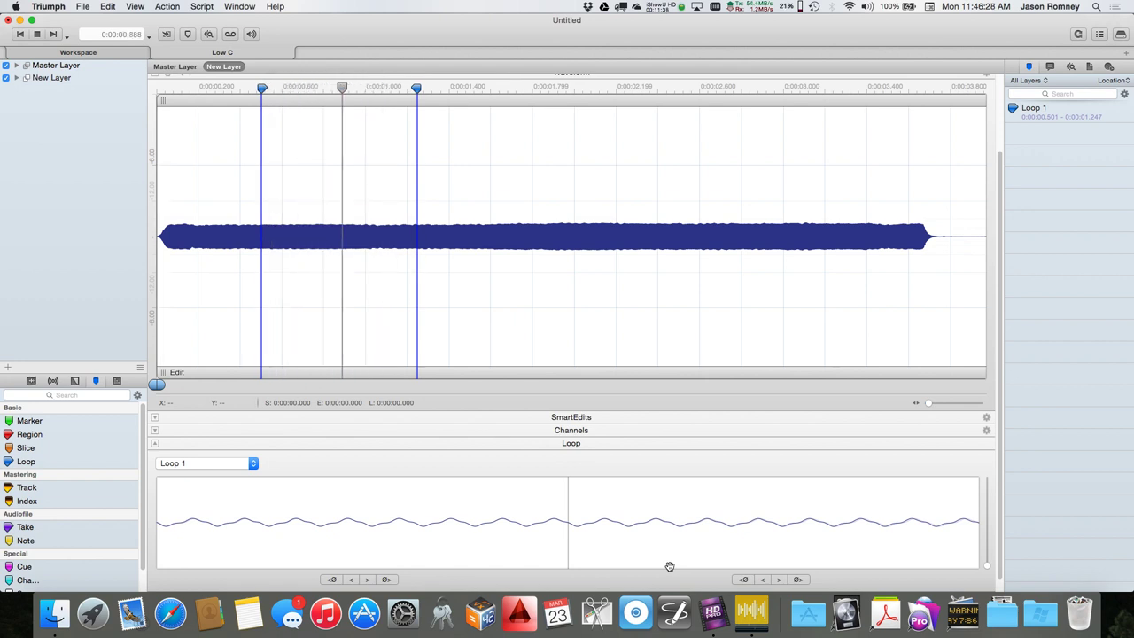
key("space")
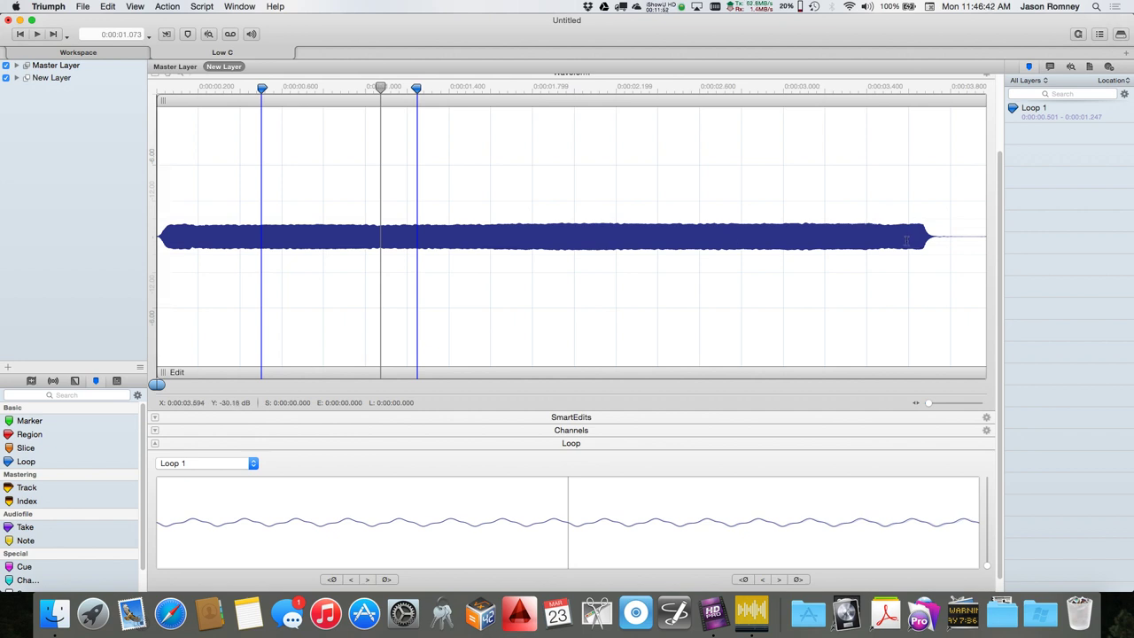
Step: Select the note's release from about 3.61 to 3.83 seconds, and clear the selection
left_click(904, 241)
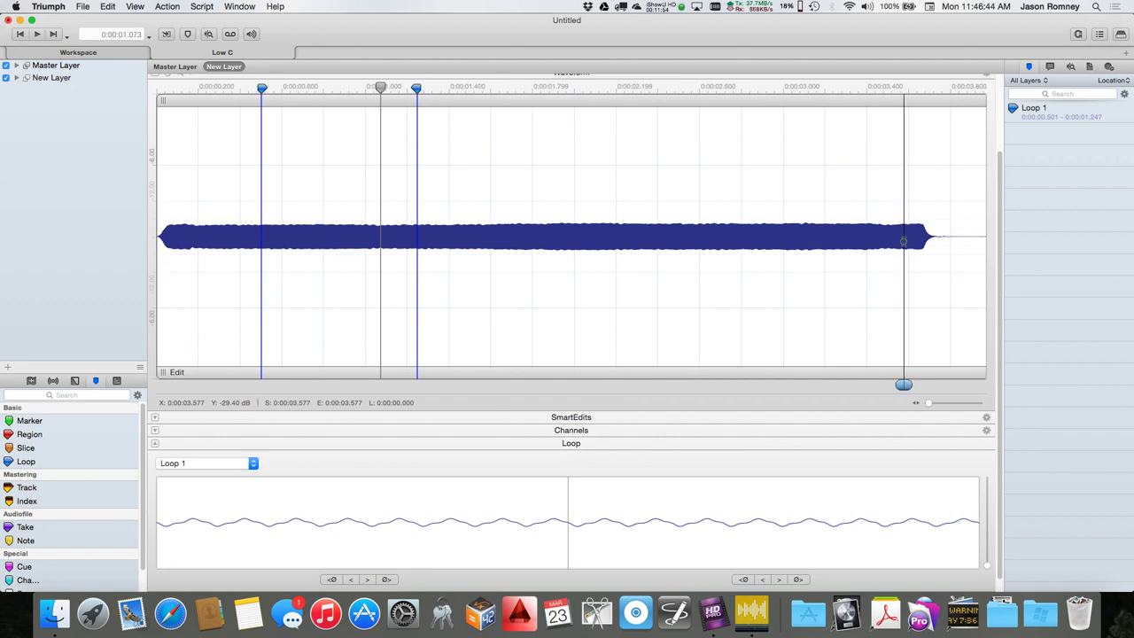
left_click(904, 240)
left_click_drag(904, 241, 698, 239)
left_click(698, 239)
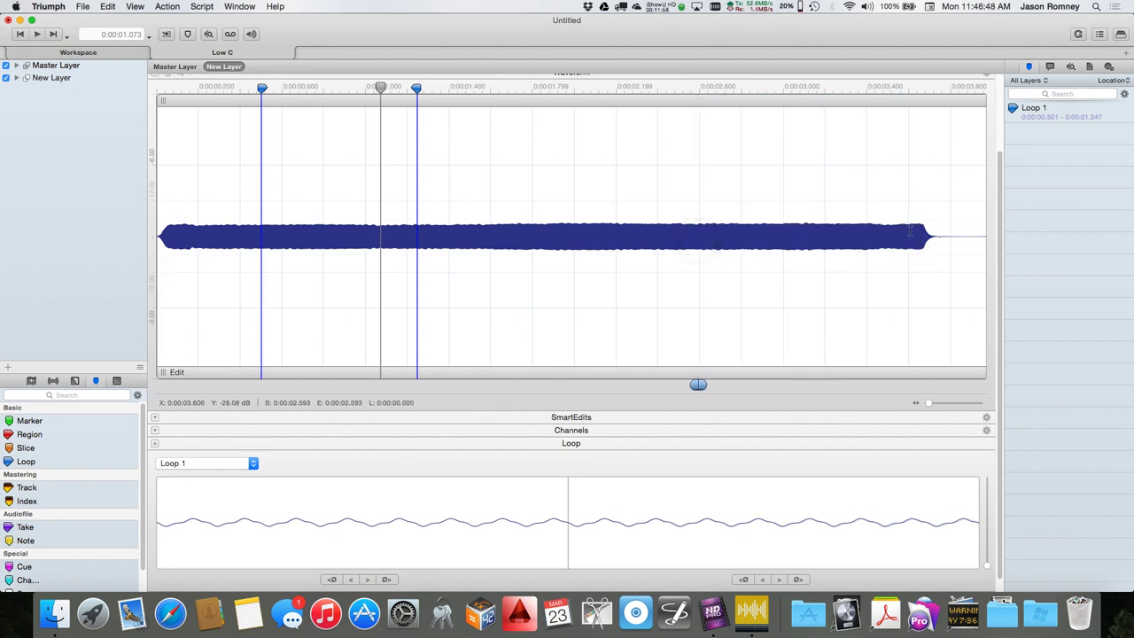
left_click_drag(908, 231, 957, 230)
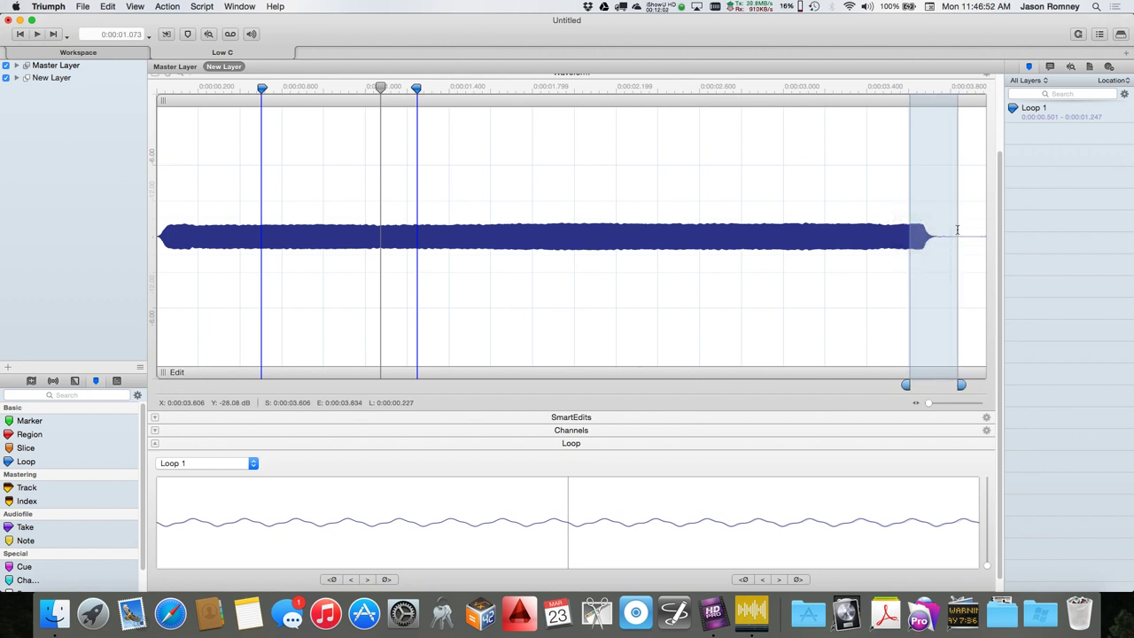
left_click(843, 222)
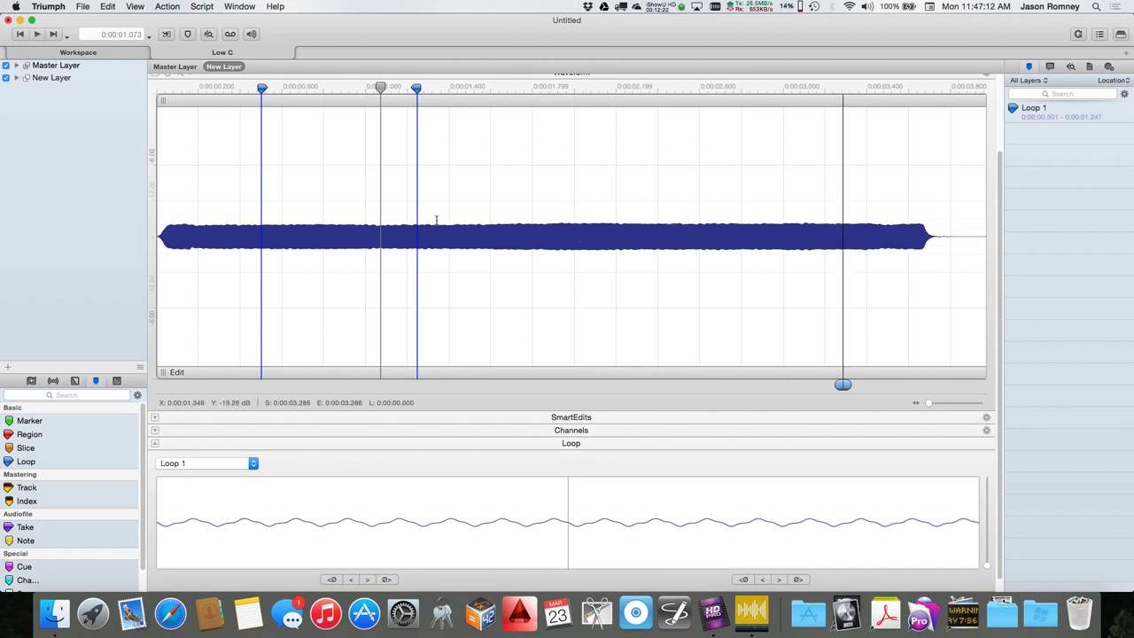
Step: Splice the note's edit at about 2.35 seconds
left_click(648, 243)
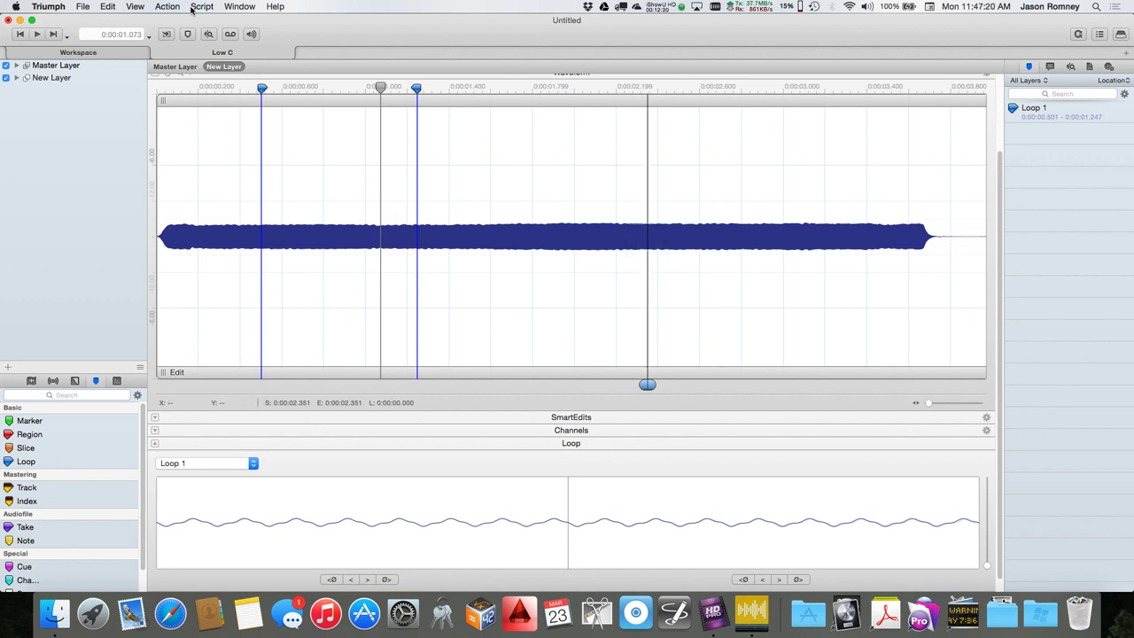
left_click(108, 6)
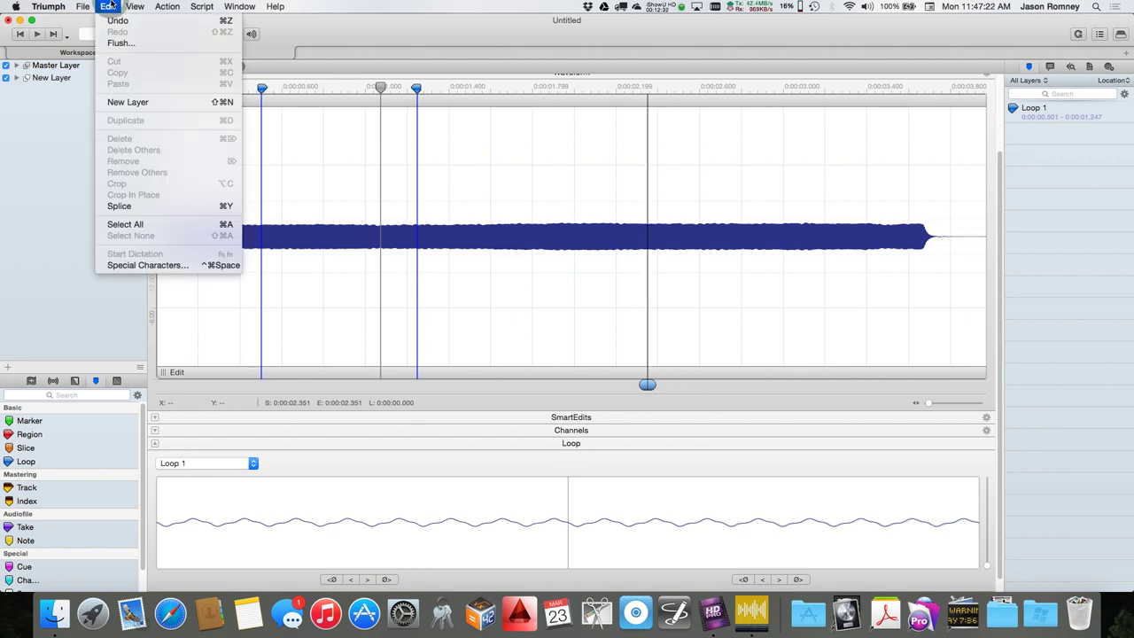
left_click(131, 205)
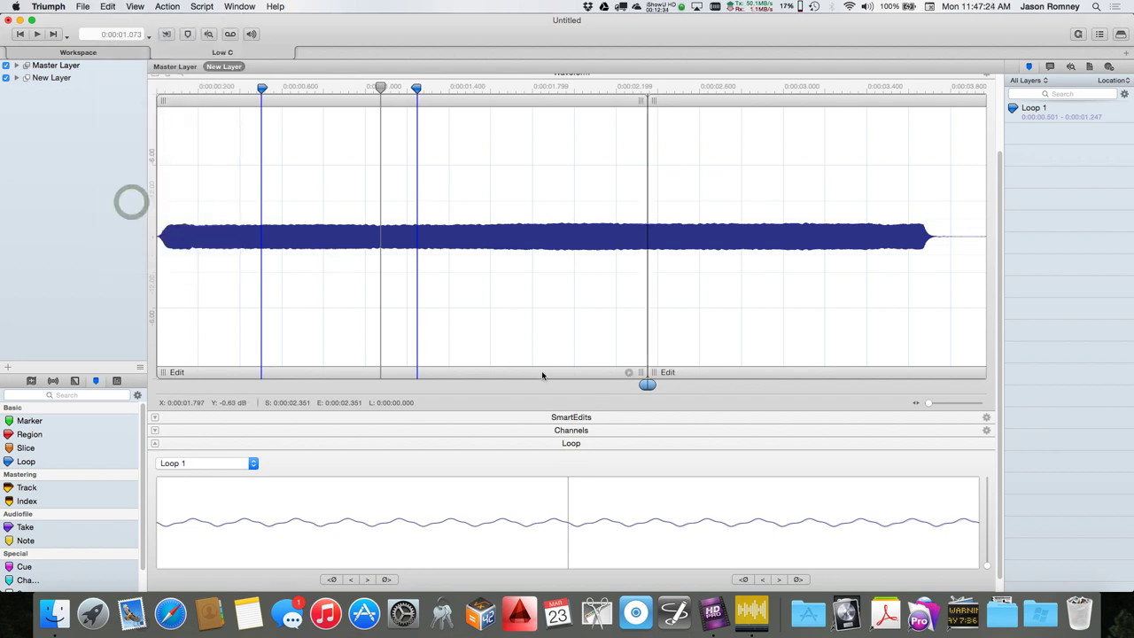
Step: Trim the first edit to just past the loop and the second to the note's release, and move the release up against the first
left_click_drag(628, 376, 429, 383)
left_click_drag(652, 377, 911, 372)
left_click_drag(954, 107, 475, 101)
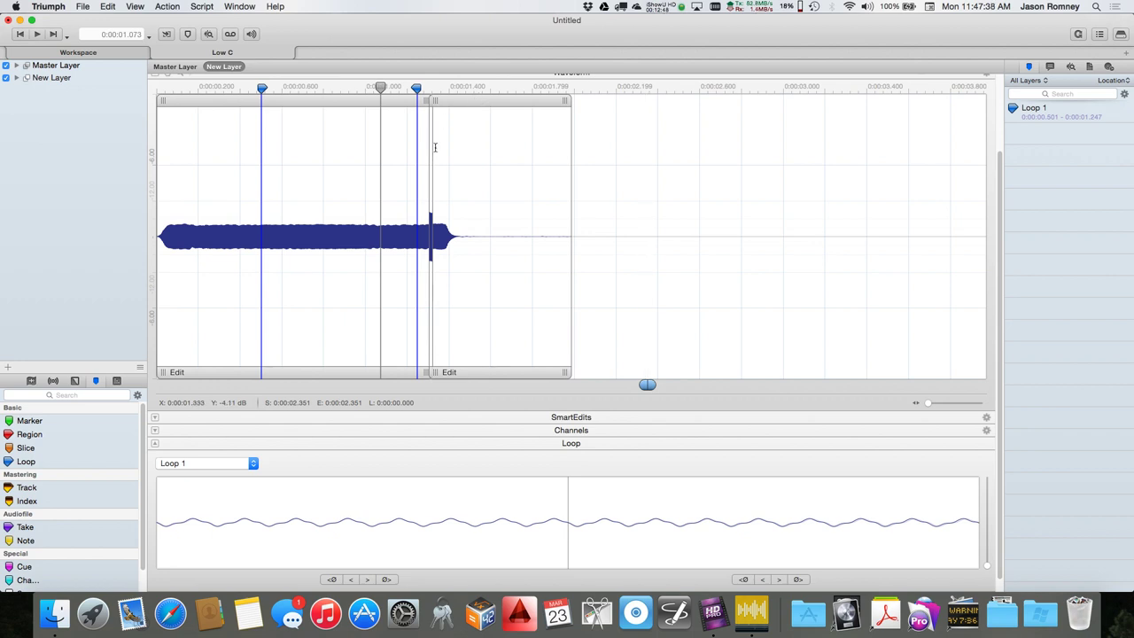
Step: Shape a short crossfade where the sustain and release edits meet, at about 1.3 seconds
scroll(435, 147, "up", 5)
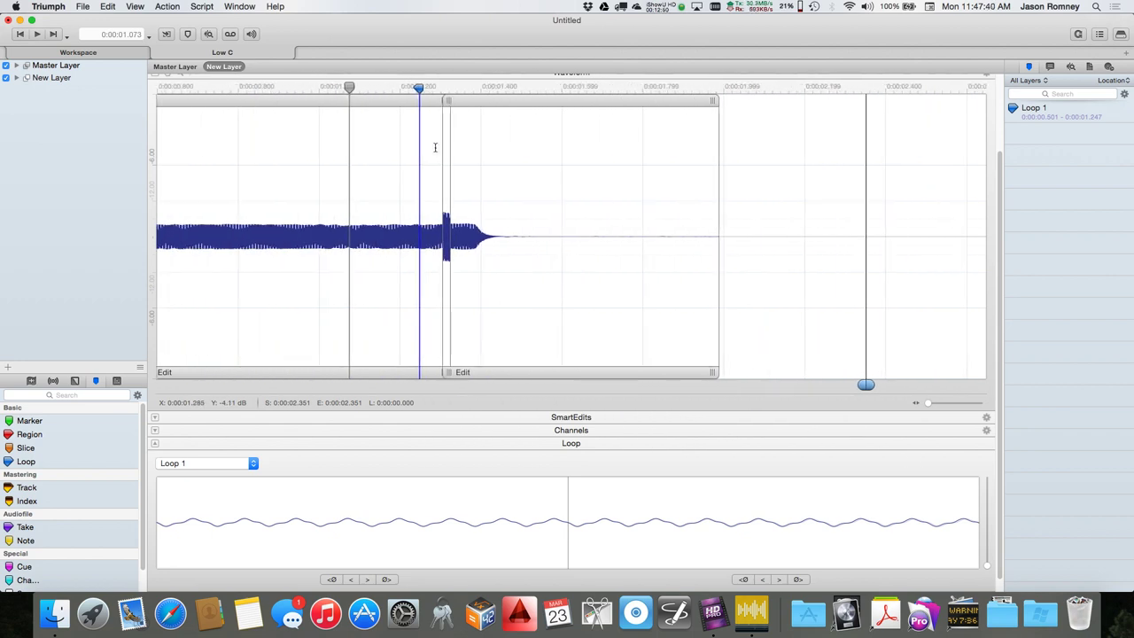
scroll(437, 165, "down", 5)
scroll(437, 165, "up", 6)
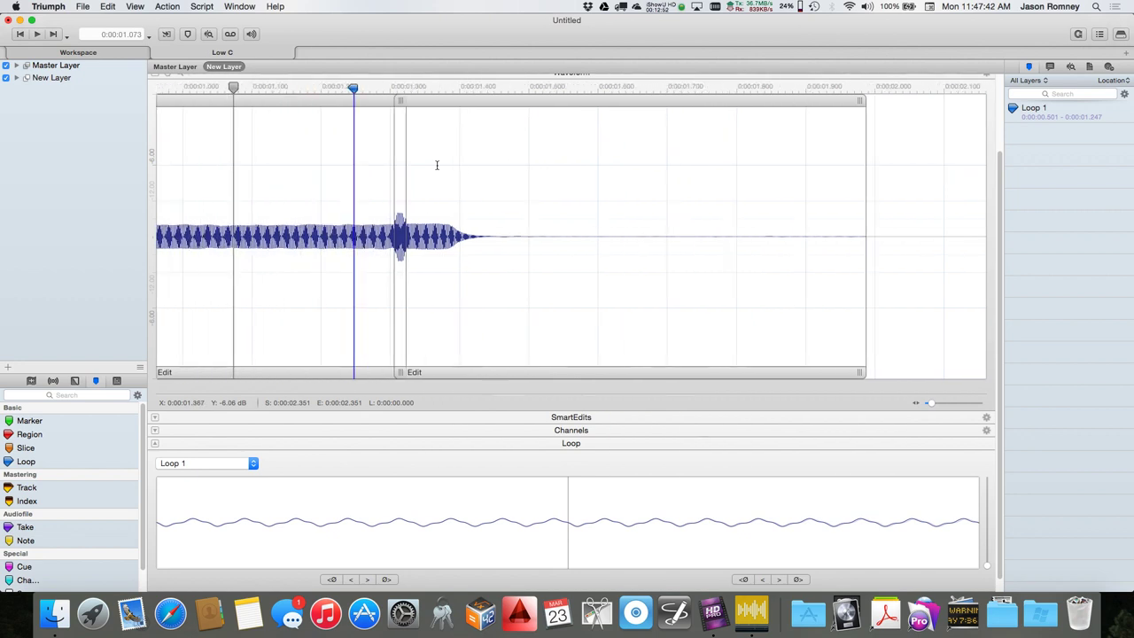
scroll(436, 165, "left", 2)
left_click_drag(481, 102, 490, 103)
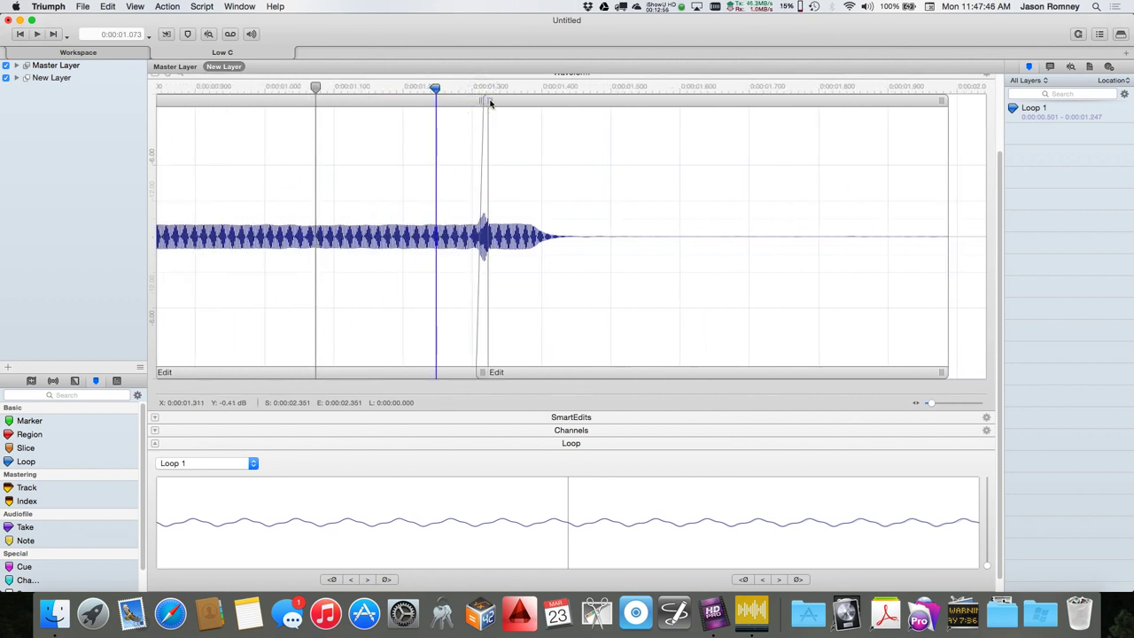
mouse_move(472, 104)
left_mouse_down()
mouse_move(487, 103)
mouse_move(472, 103)
left_mouse_up()
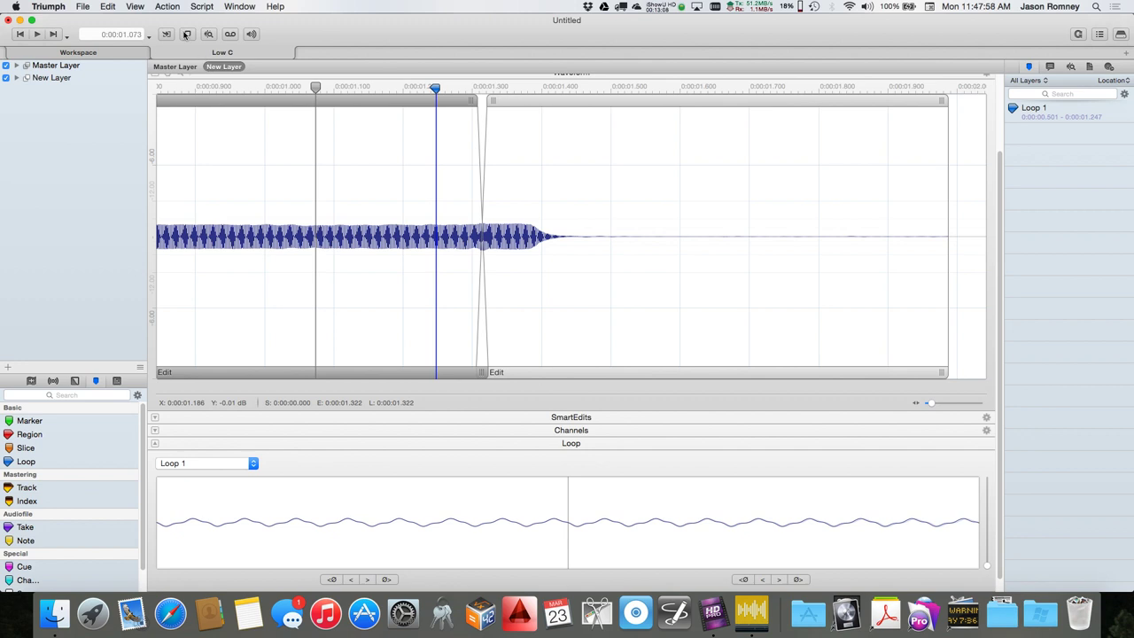
Step: Set the playback mode to Manual and reposition the playhead ahead of the crossfade
left_click(186, 34)
left_click(187, 77)
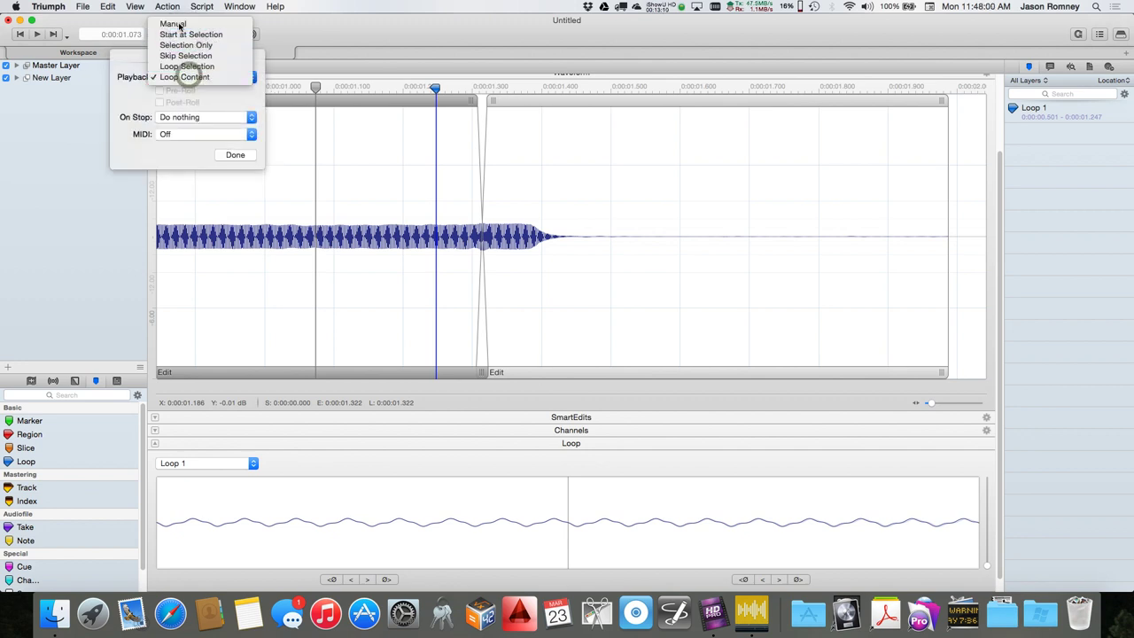
left_click(179, 25)
left_click(235, 155)
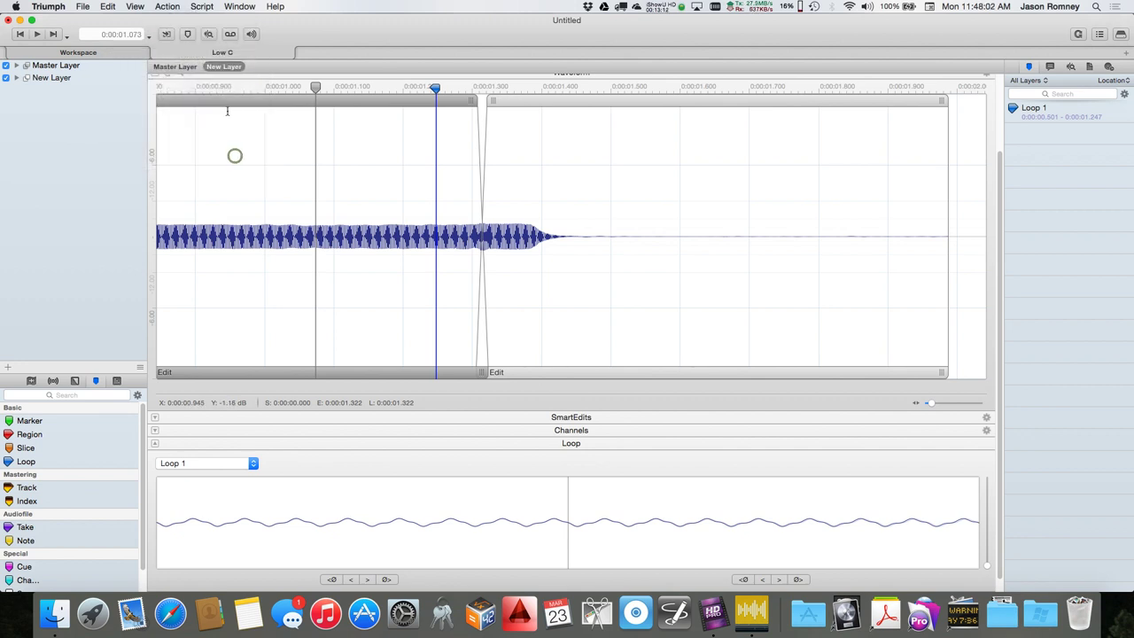
left_click(191, 88)
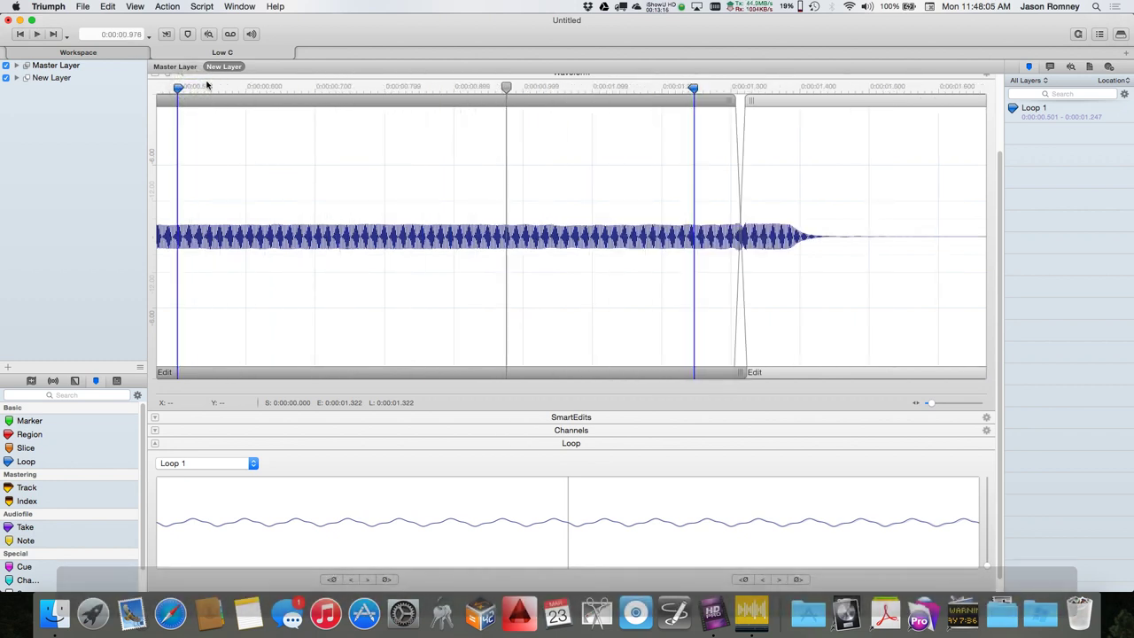
Step: Place the cursor at about 0.89 seconds and listen to the note play through the crossfade into the release
left_click(187, 34)
left_click(189, 78)
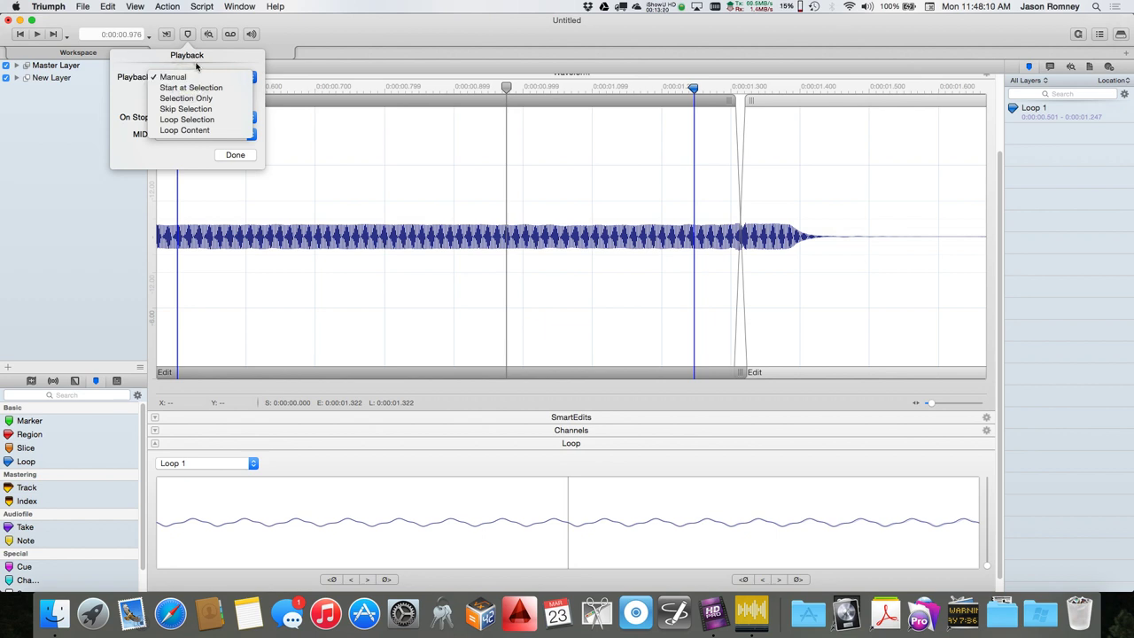
left_click(196, 63)
left_click(445, 200)
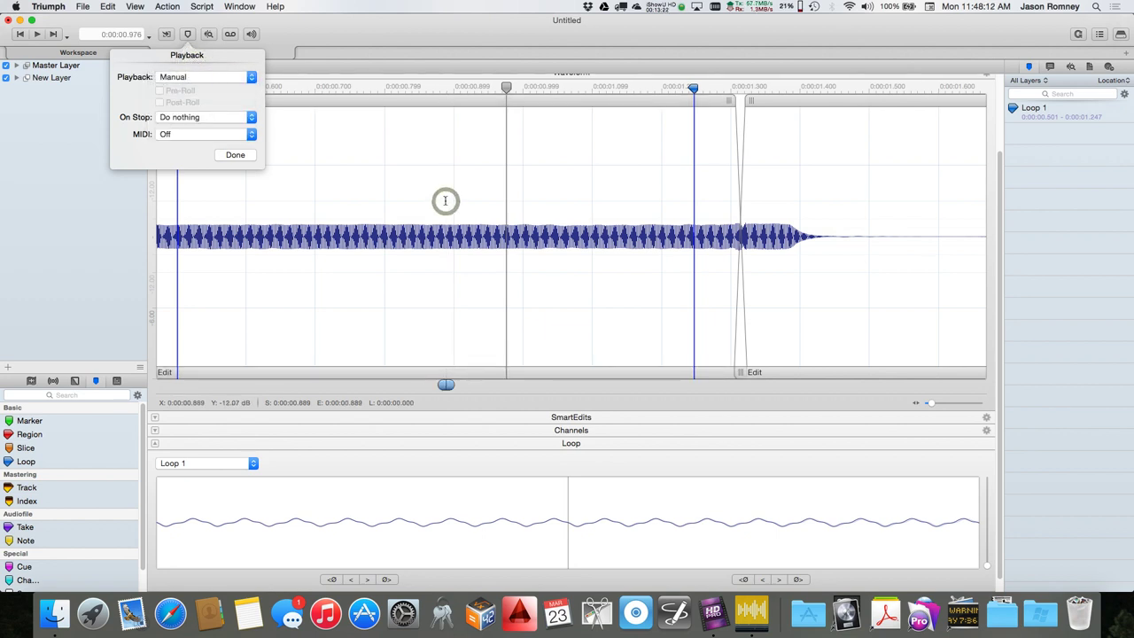
key("space")
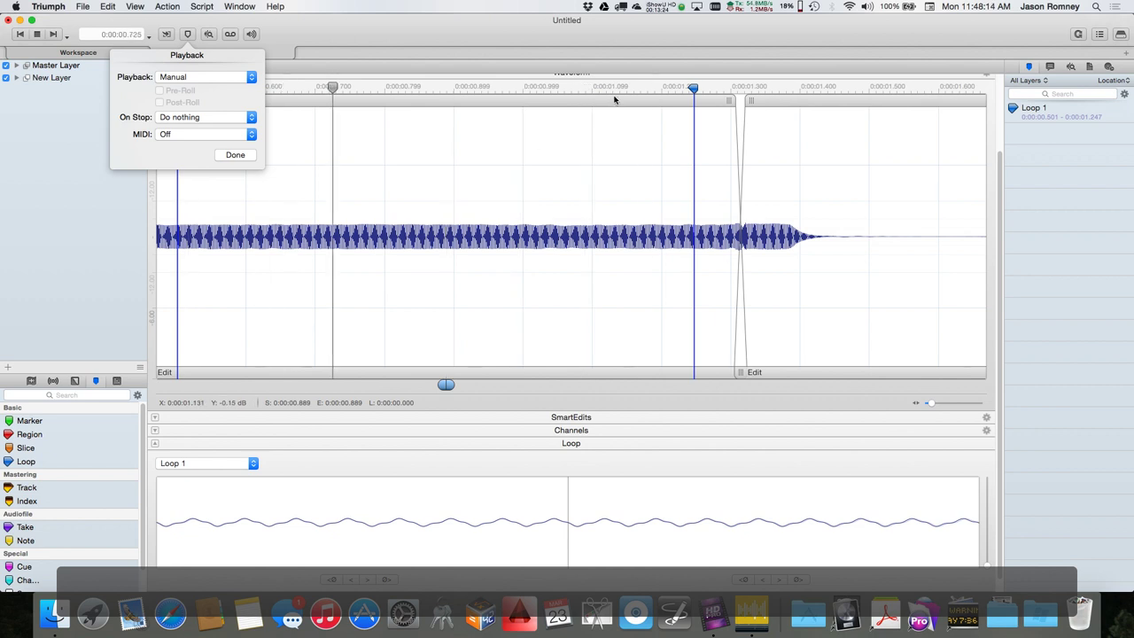
left_click(700, 90)
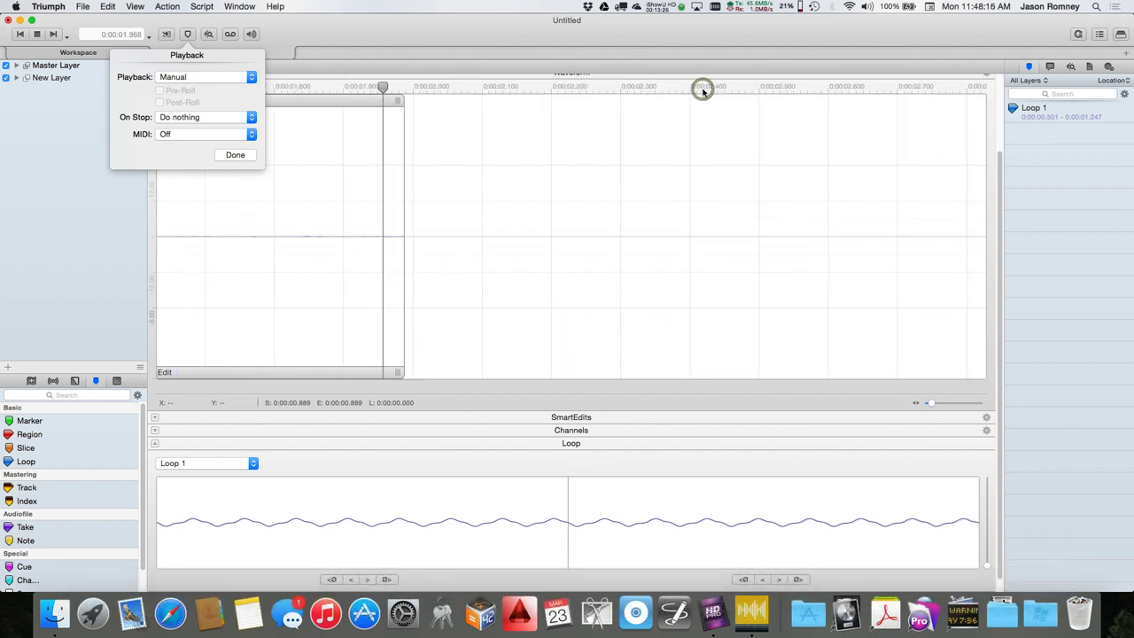
Step: Set the playback mode to Start at Selection and play the splice from the cursor
left_click(175, 78)
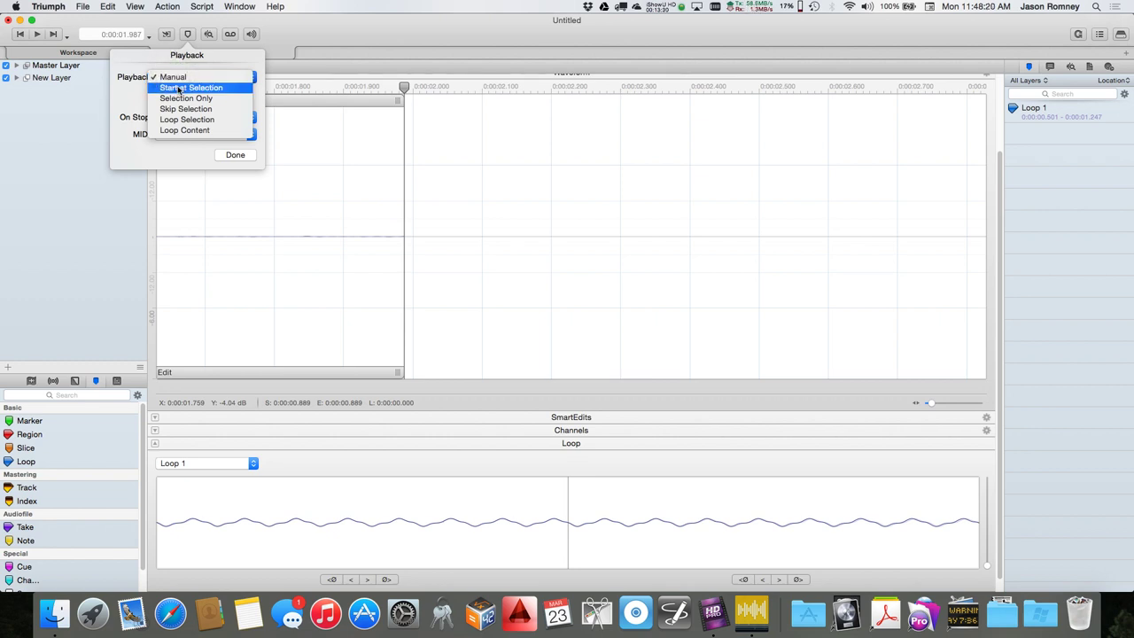
left_click(180, 89)
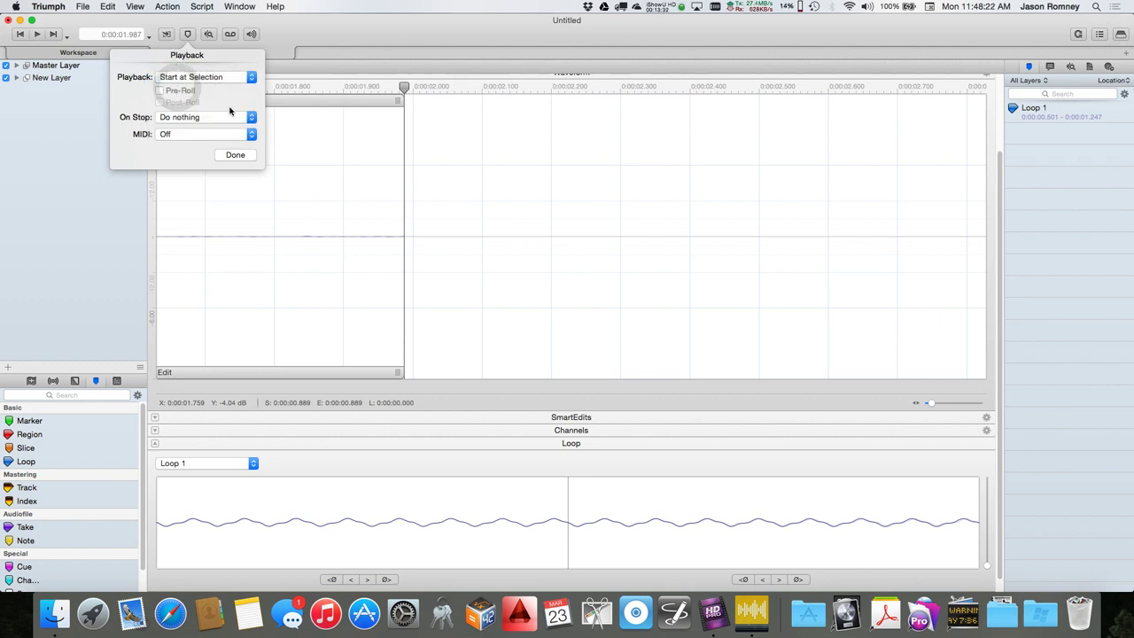
left_click(234, 155)
key("space")
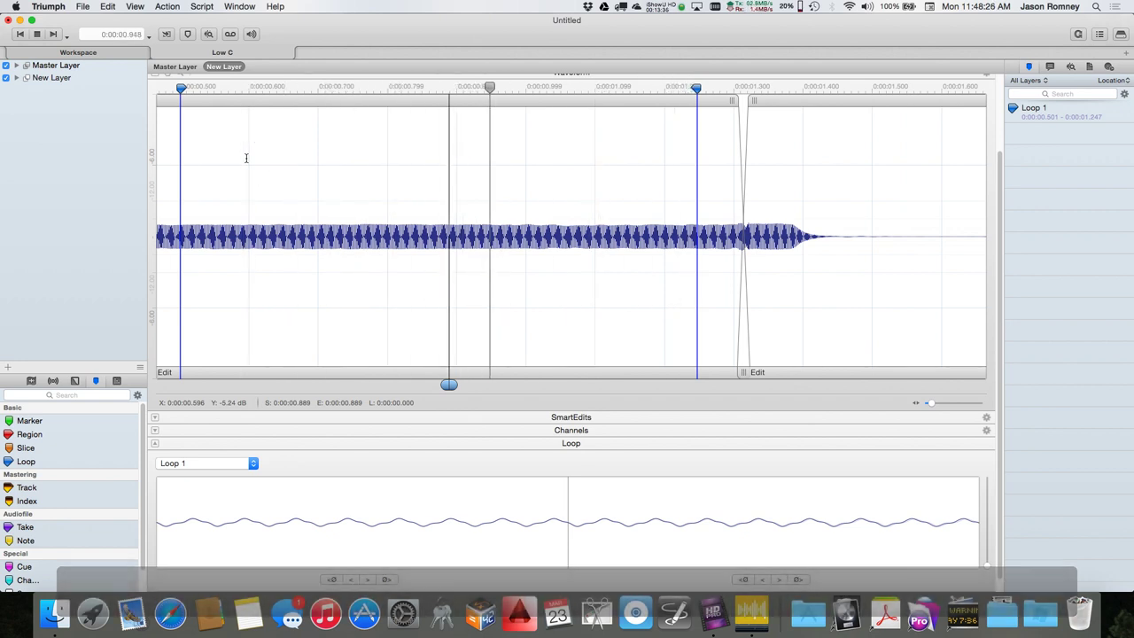
left_click(704, 90)
key("space")
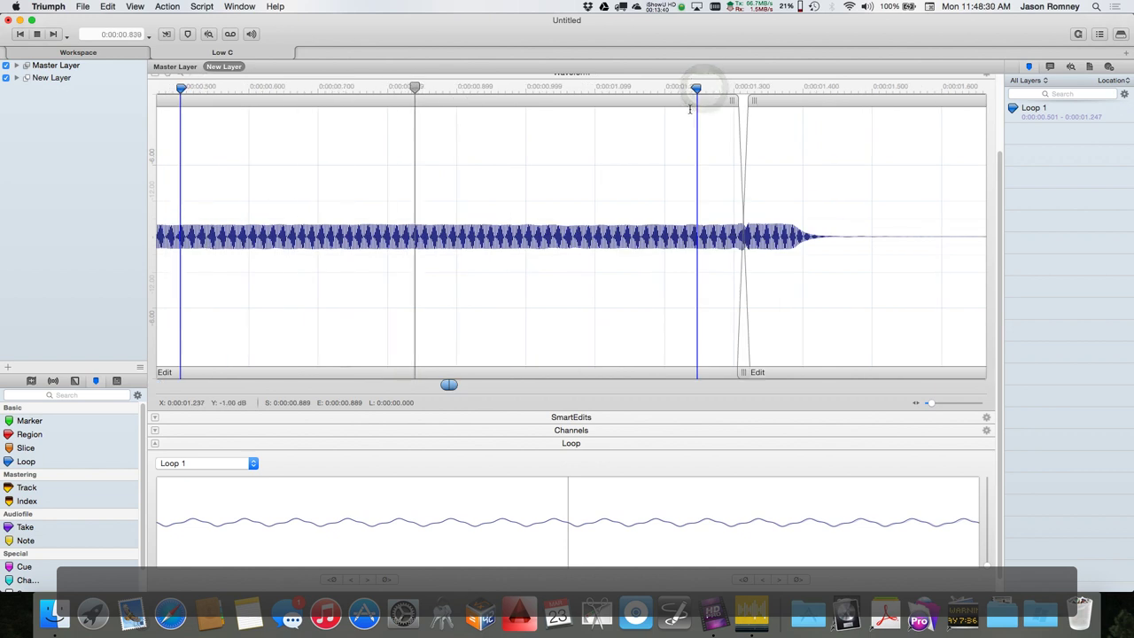
Step: Review Loop 1's label settings and close them
left_click(1045, 121)
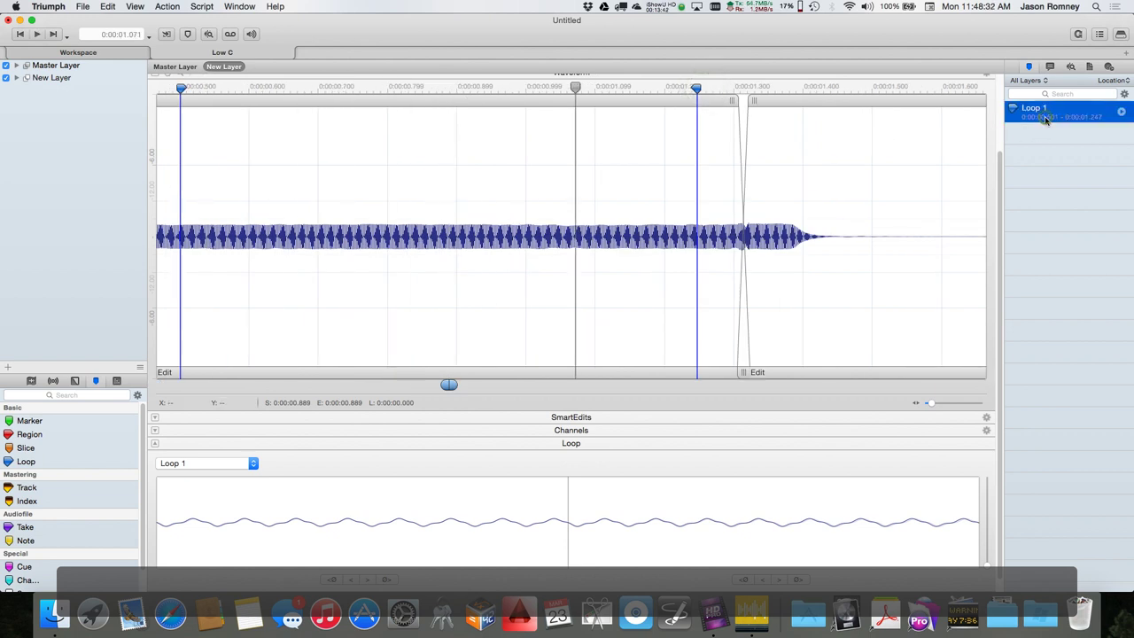
left_click(1121, 112)
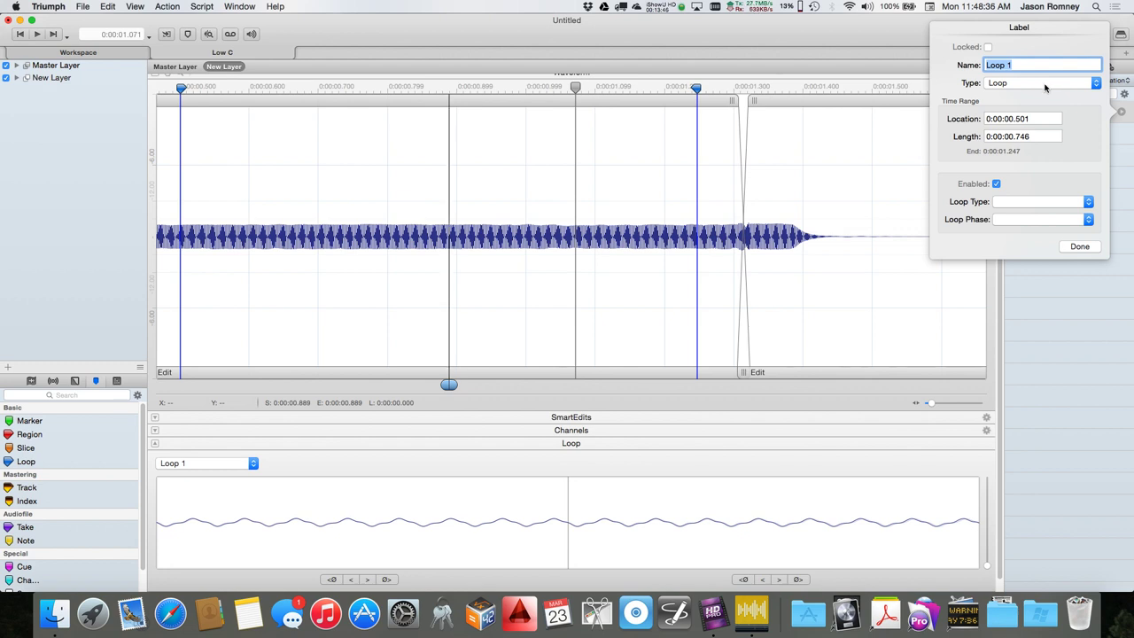
left_click(1084, 249)
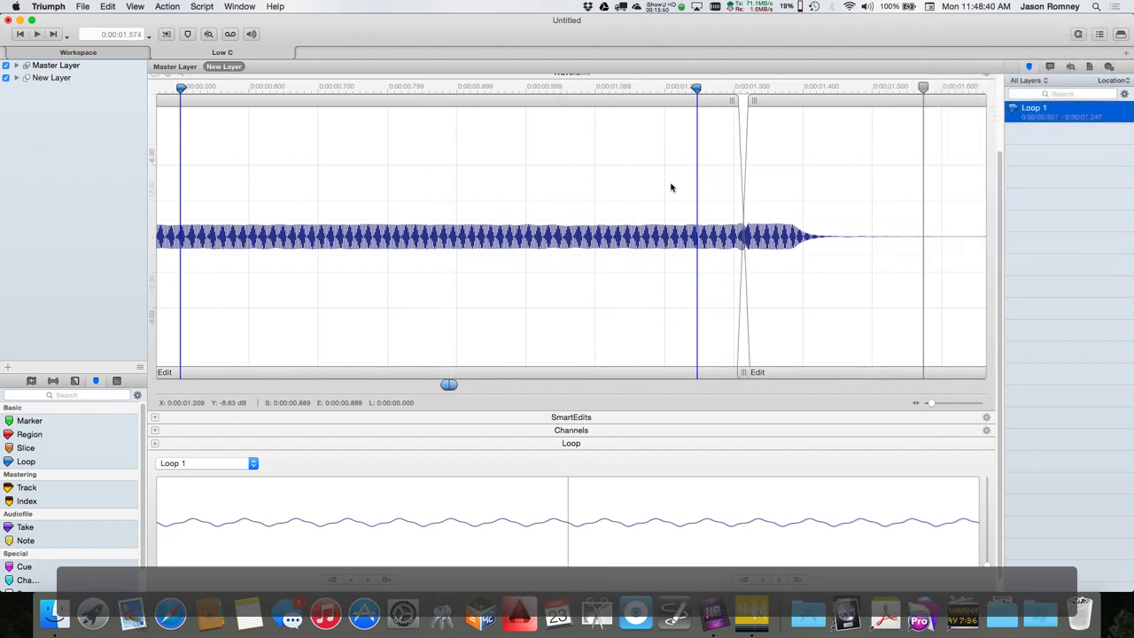
Step: Play the spliced note repeatedly to judge the transition from the sustain to the release
left_click(173, 100)
key("Home")
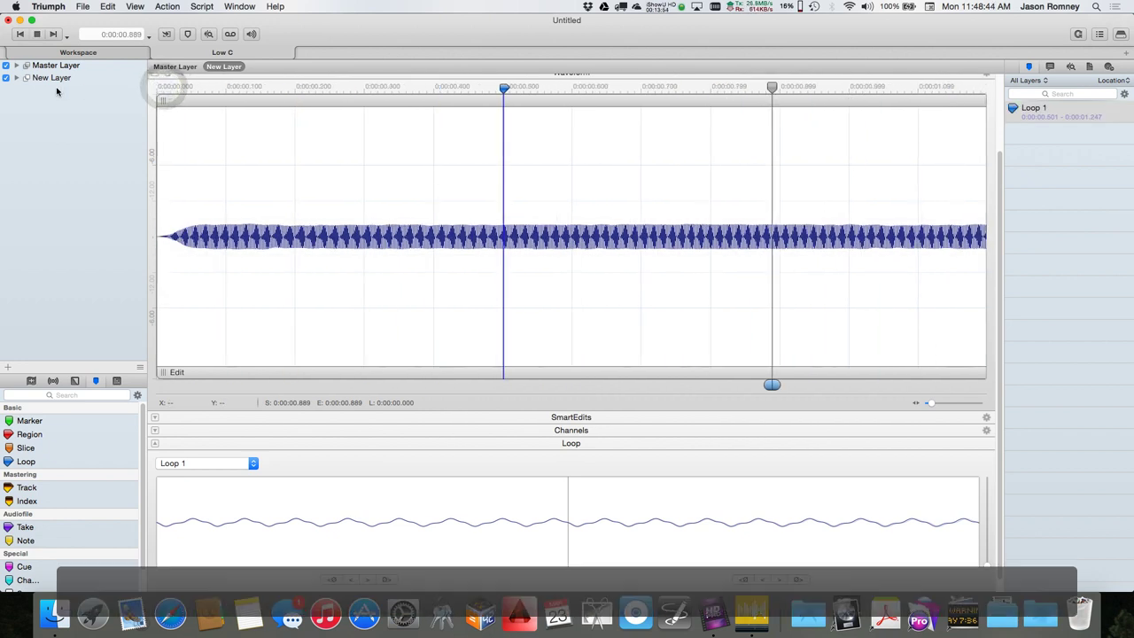
key("space")
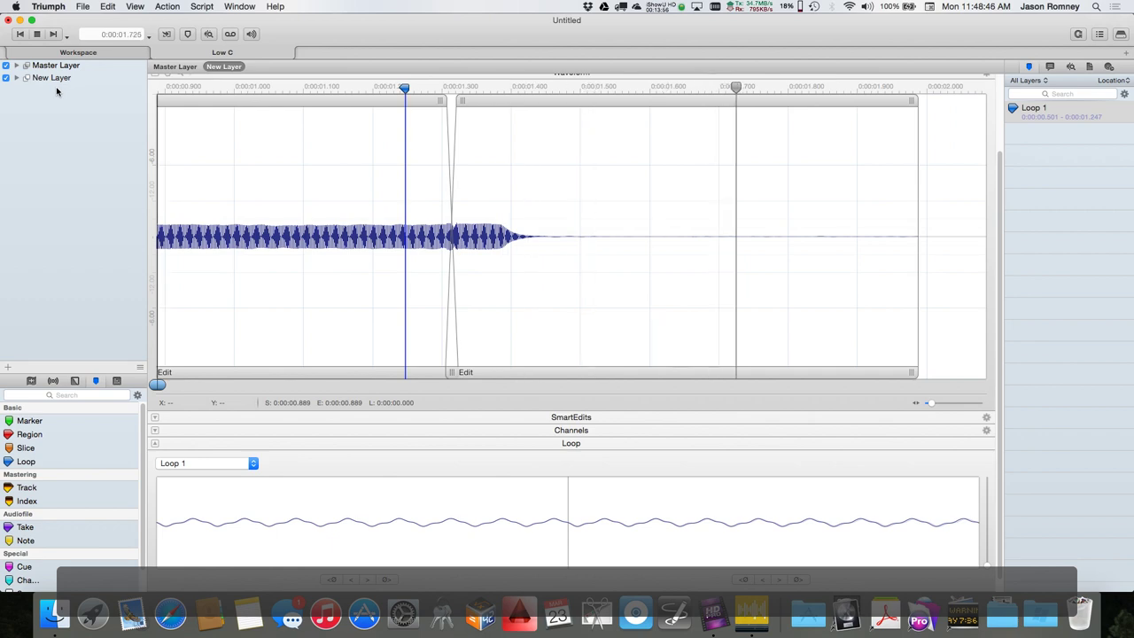
scroll(220, 167, "down", 5)
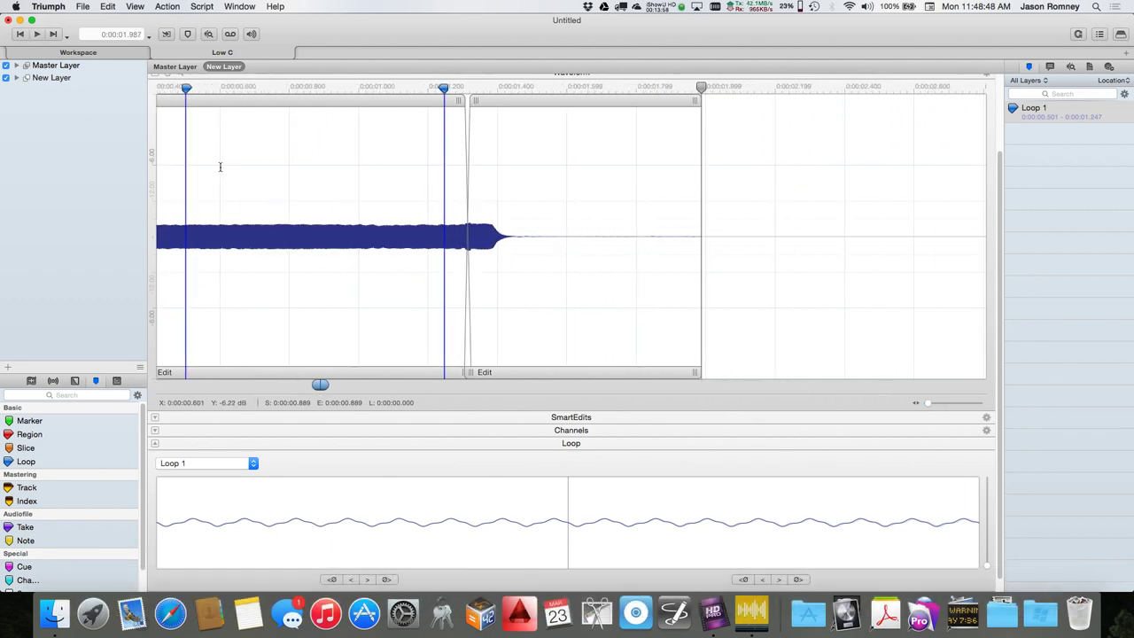
left_click(168, 87)
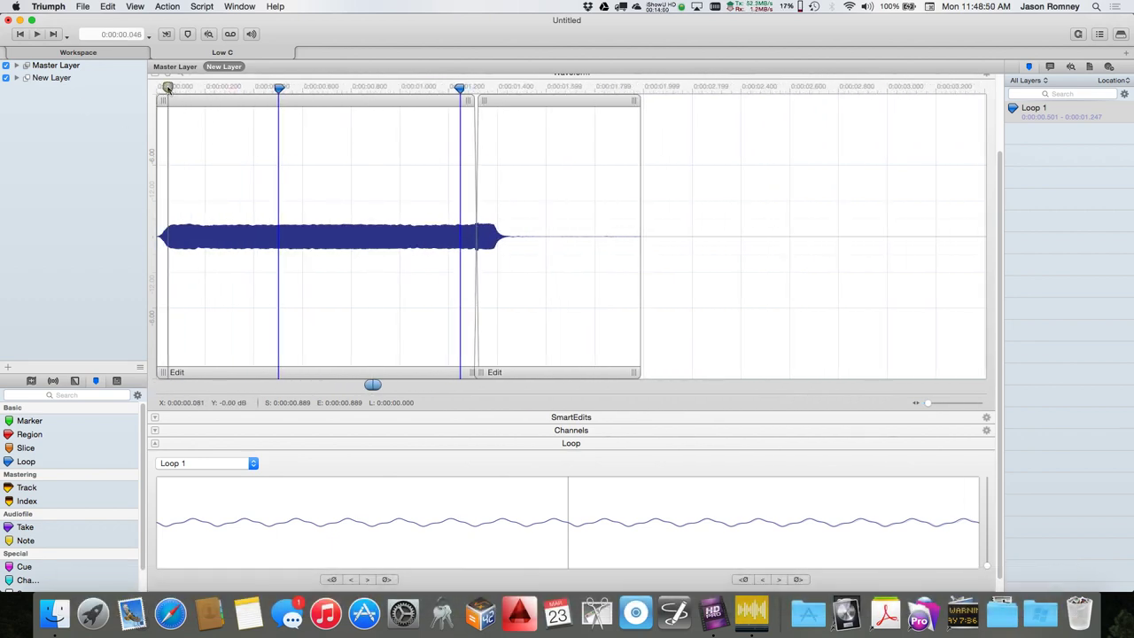
left_click(167, 88)
left_click(168, 87)
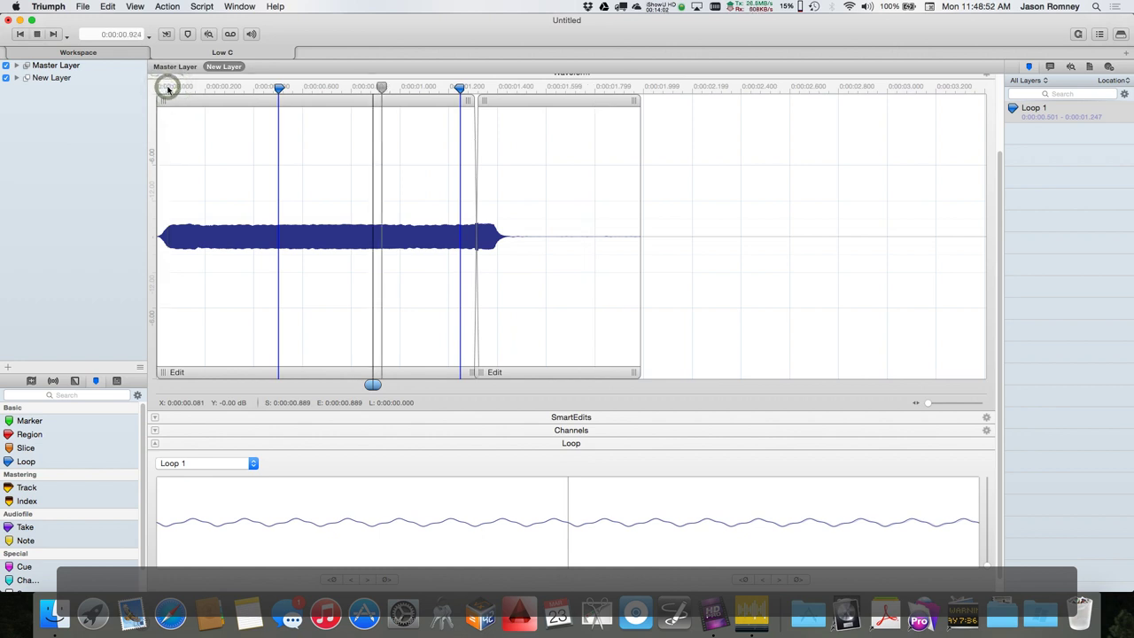
left_click(168, 88)
left_click(168, 88)
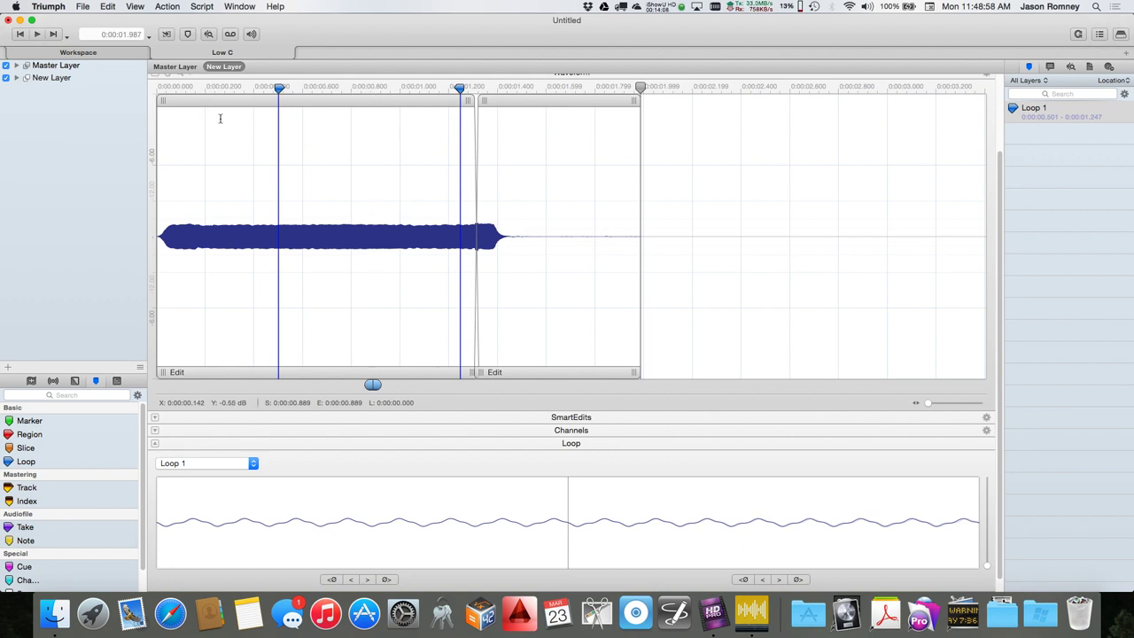
Step: Adjust the crossfade between the two edits by shifting the release edit's fade-in slightly earlier
scroll(472, 232, "up", 3)
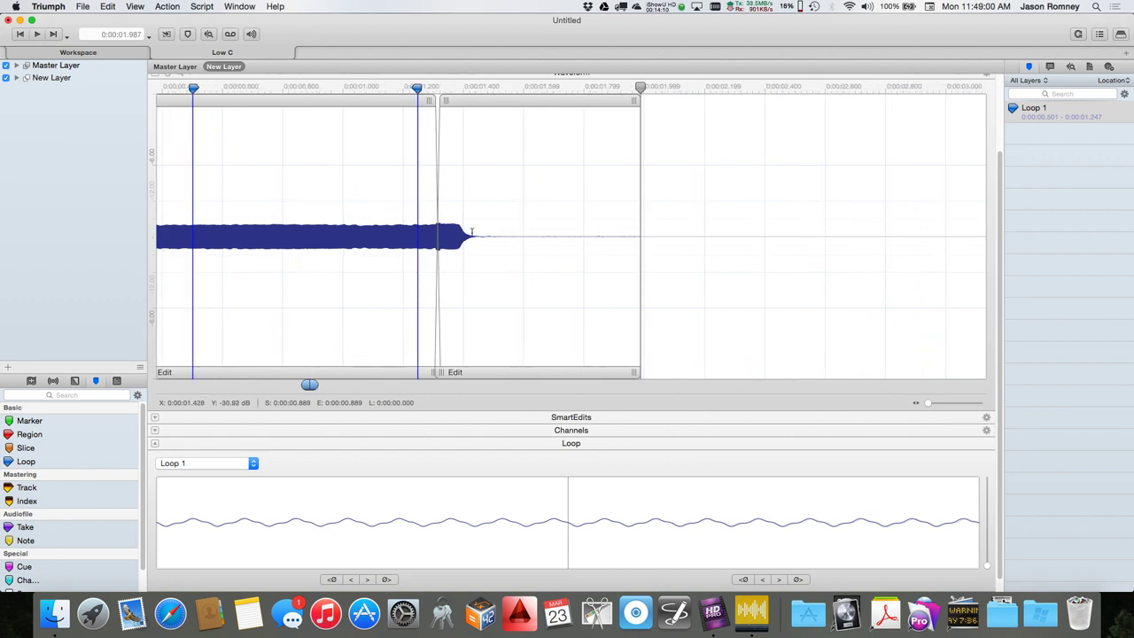
scroll(330, 233, "up", 5)
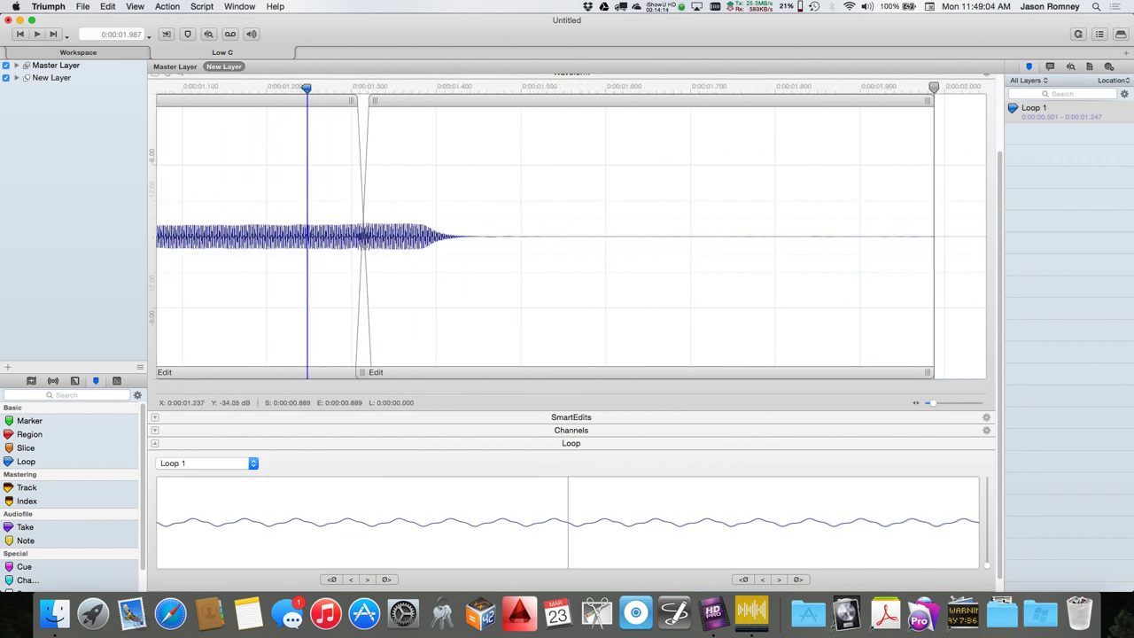
scroll(363, 238, "up", 6)
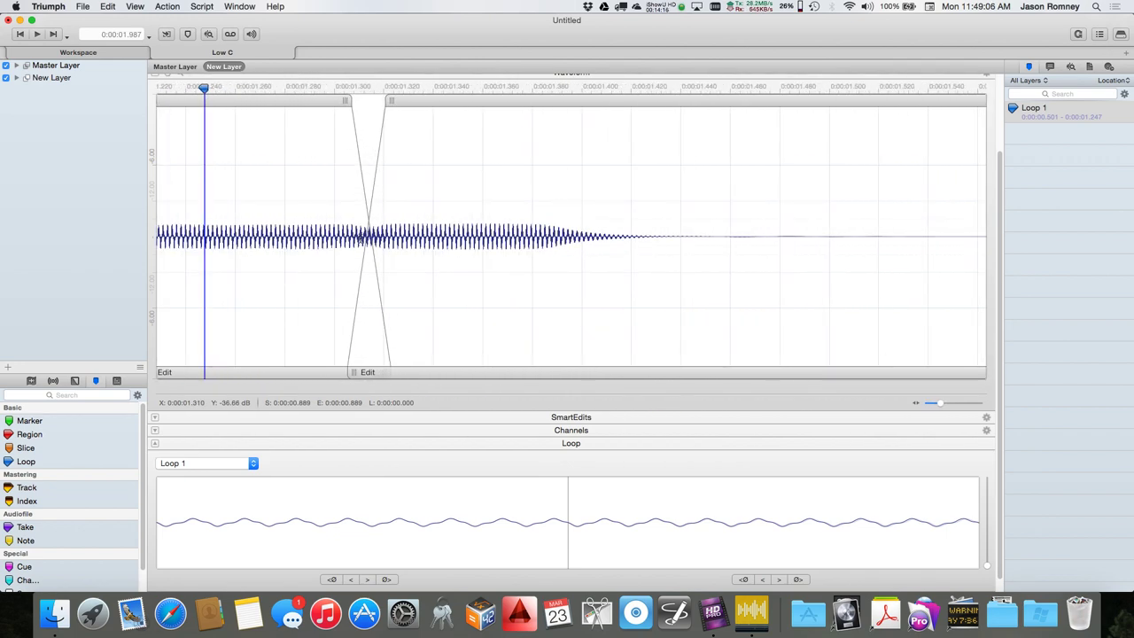
left_click_drag(388, 100, 348, 104)
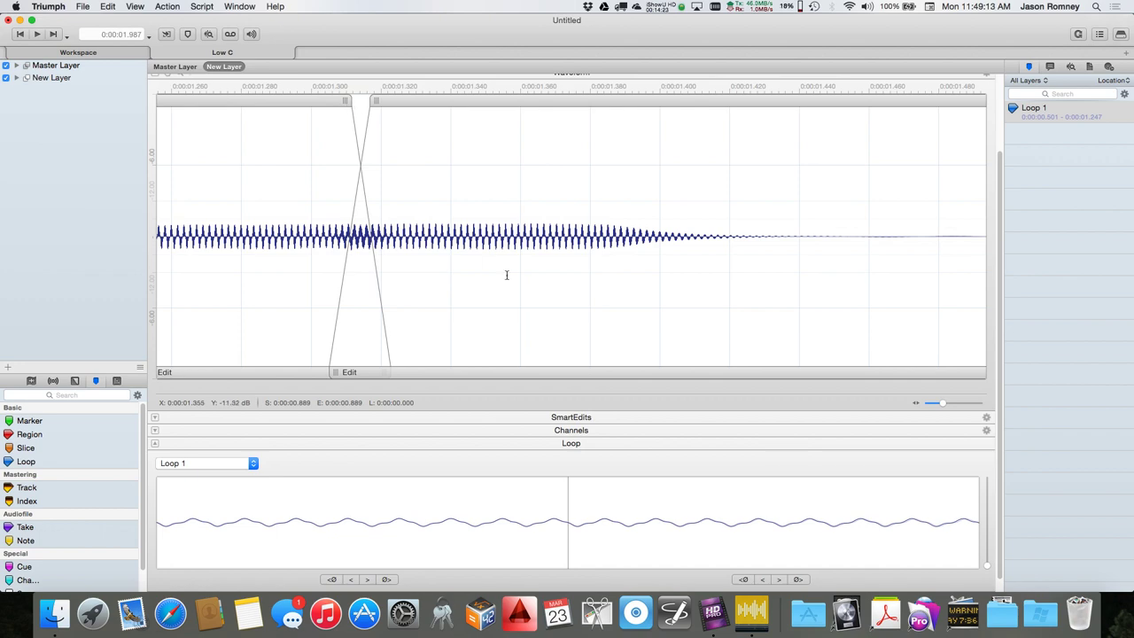
scroll(507, 274, "down", 10)
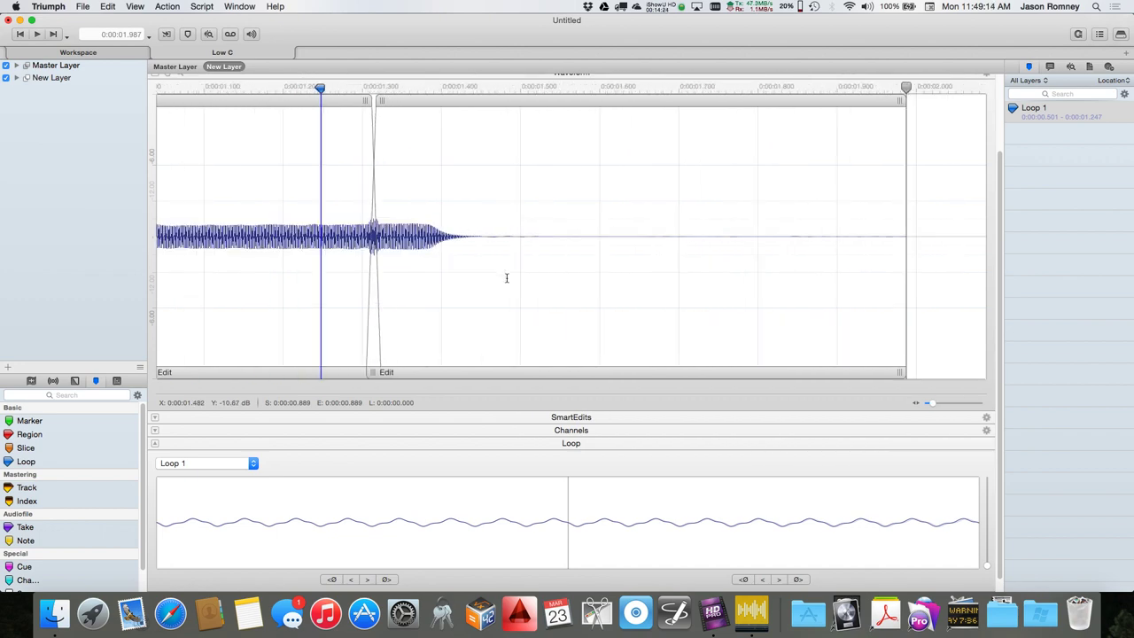
Step: Place the cursor near the note's start at about 0.15 seconds and listen to the adjusted crossfade
left_click(307, 142)
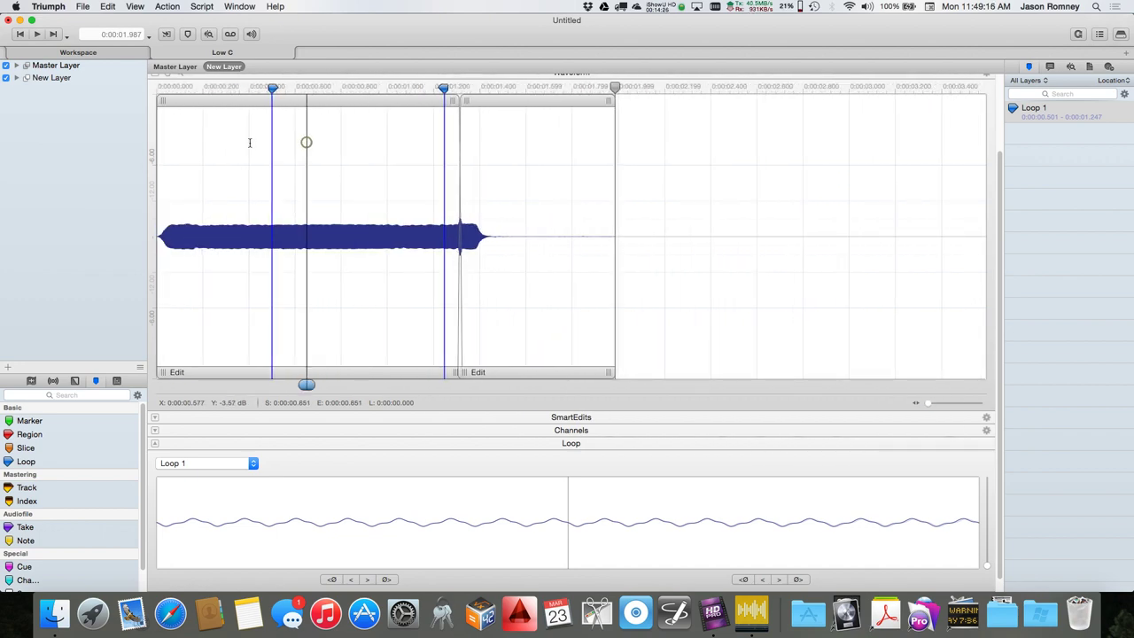
left_click(190, 187)
left_click(161, 88)
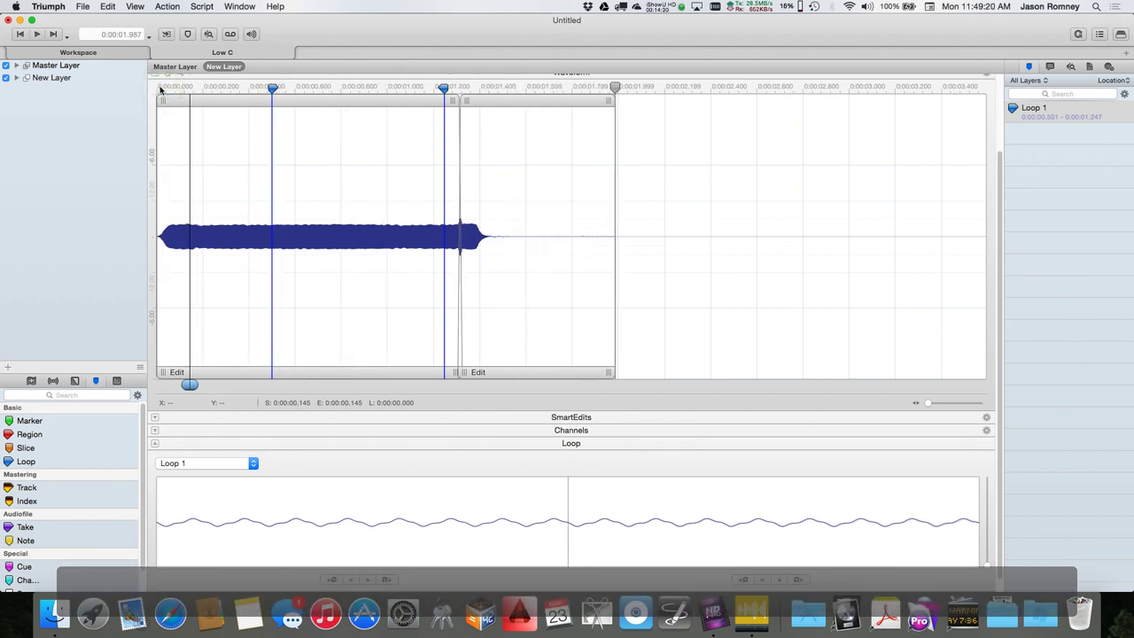
Step: Play the spliced note from its very beginning to check how the sustain passes into the release
left_click(157, 86)
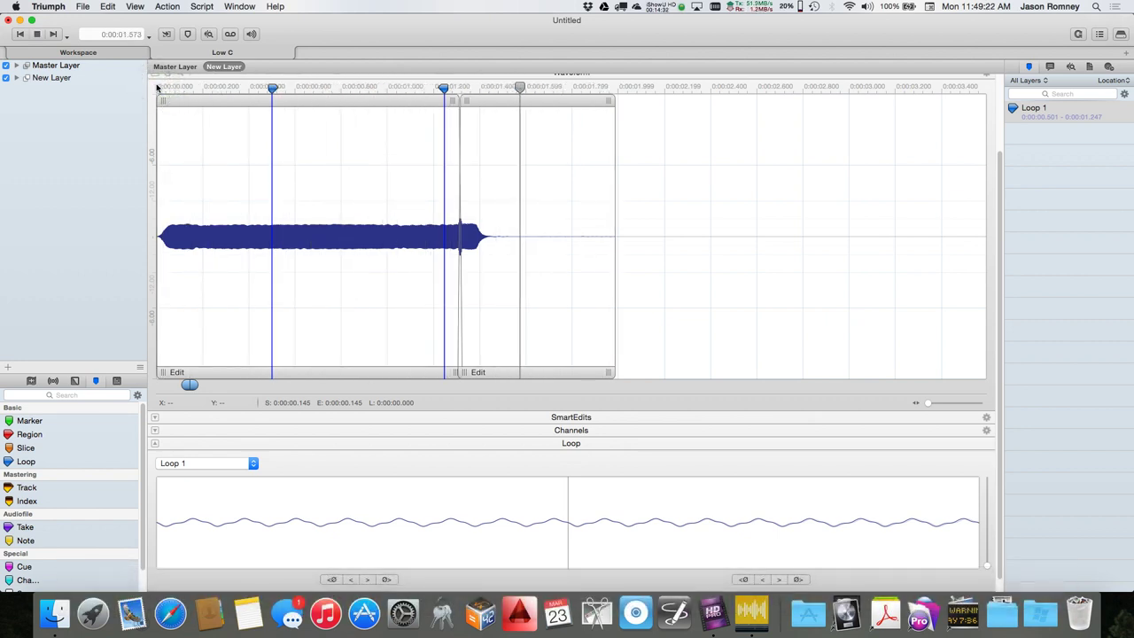
key("space")
Step: Fine-tune the crossfade by nudging the sustain edit's fade-out and the release edit's fade-in at the splice
scroll(362, 233, "up", 5)
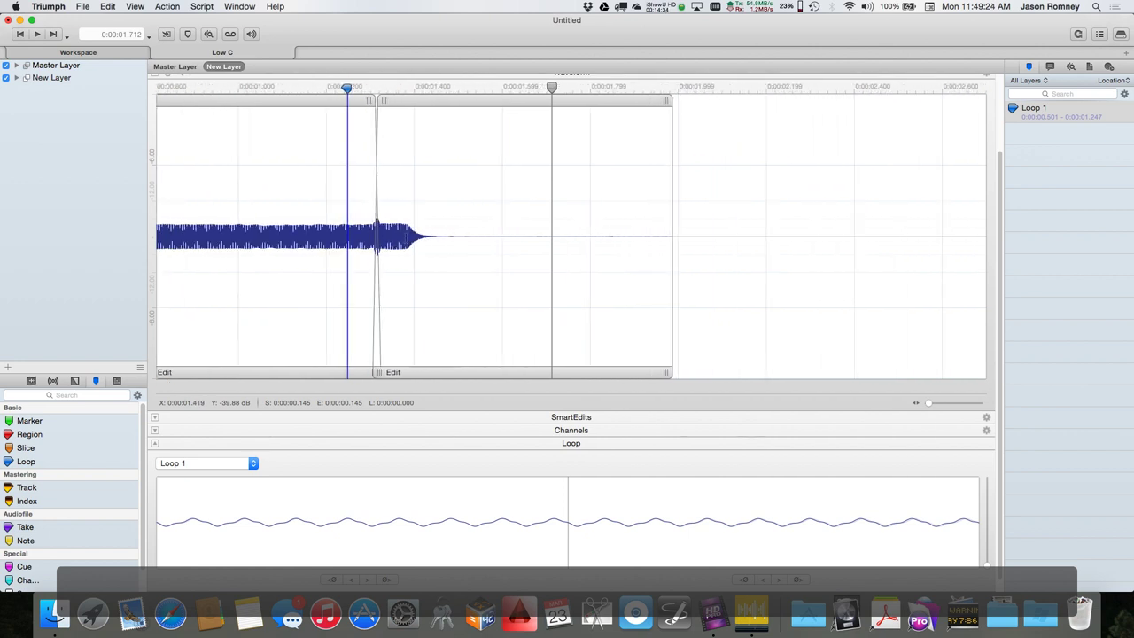
scroll(361, 233, "up", 3)
scroll(300, 235, "left", 10)
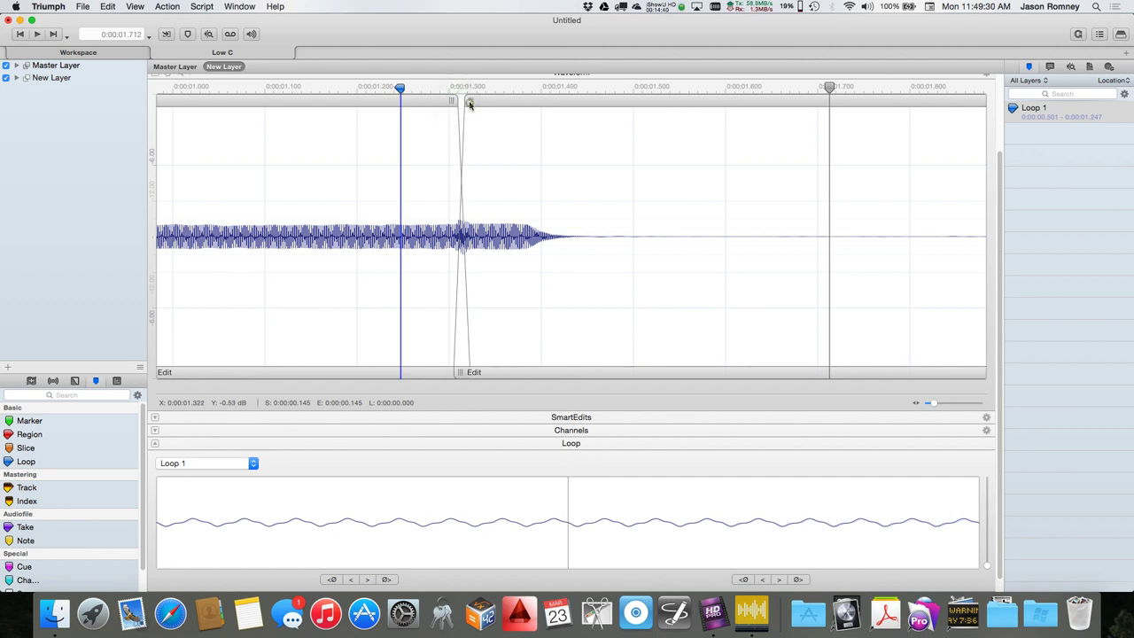
left_click_drag(471, 103, 451, 100)
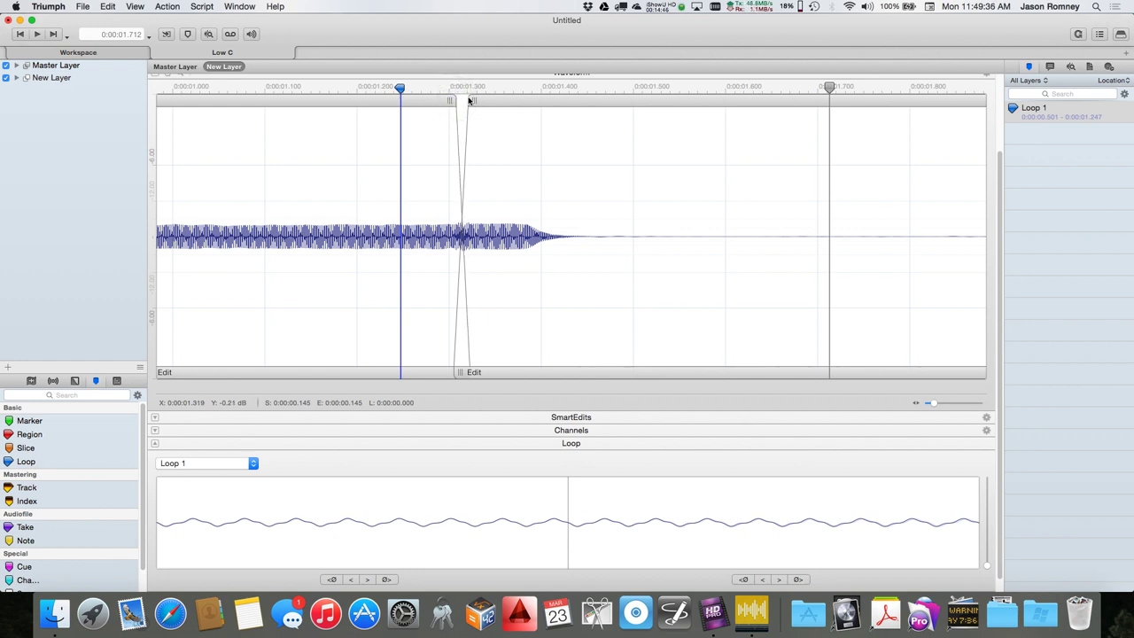
left_click_drag(475, 102, 476, 102)
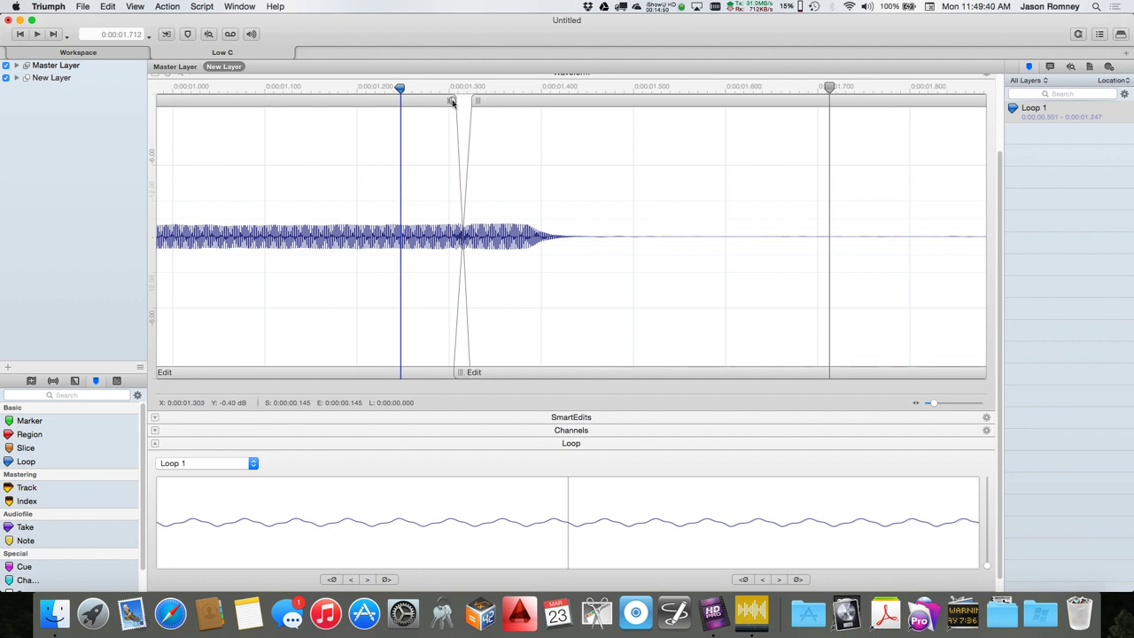
left_click_drag(452, 100, 456, 104)
Step: Listen to the whole note again through the fine-tuned crossfade
scroll(217, 91, "down", 5)
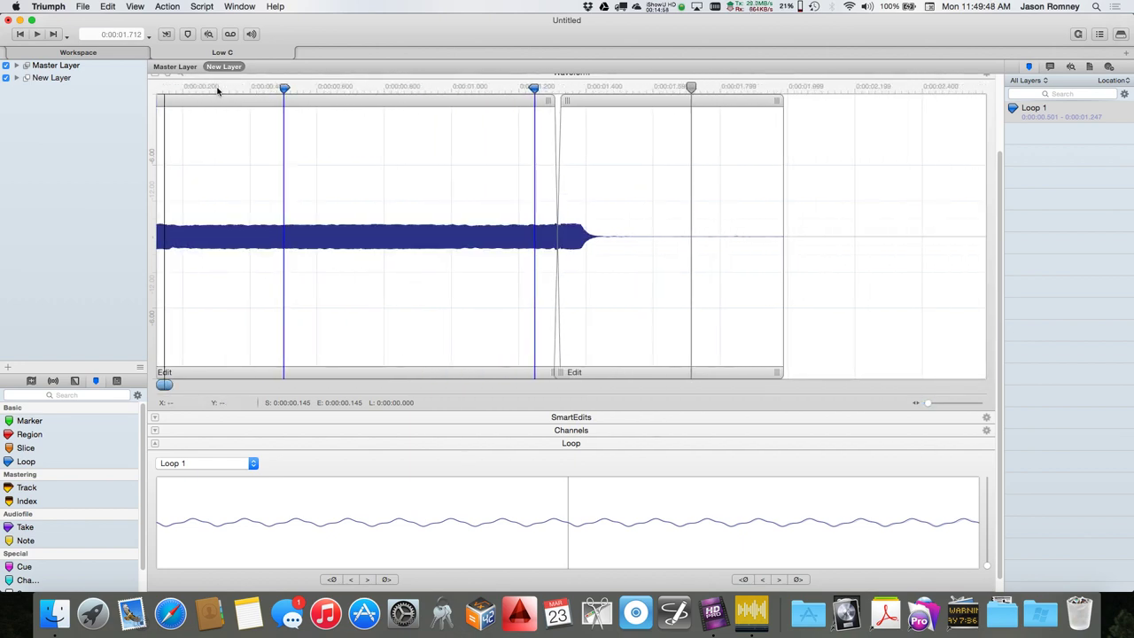
key("space")
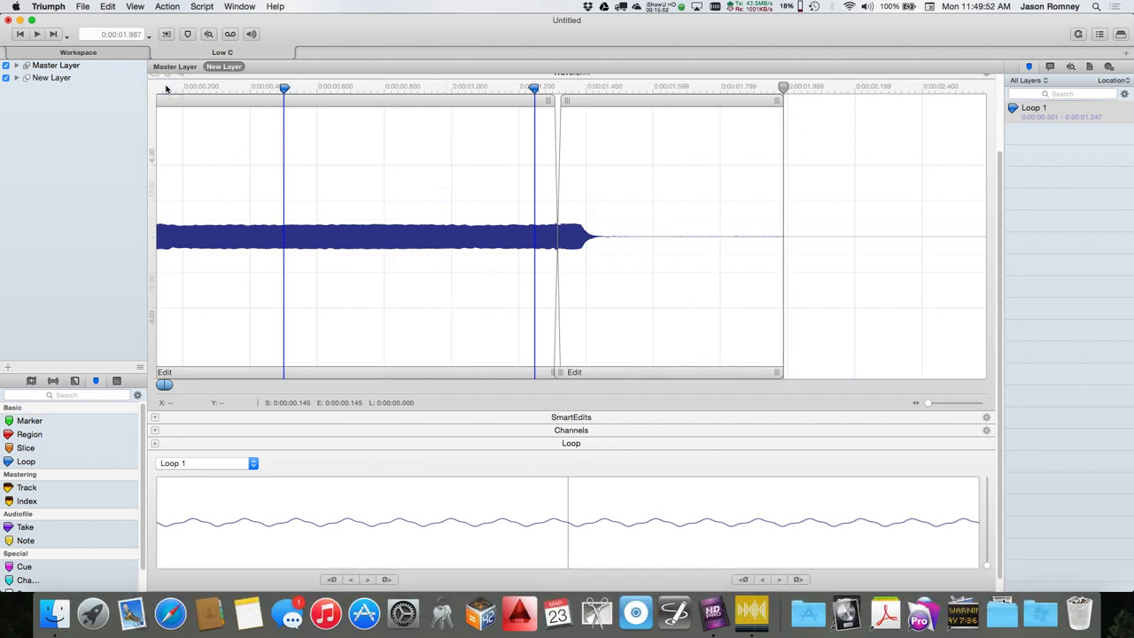
scroll(303, 159, "down", 3)
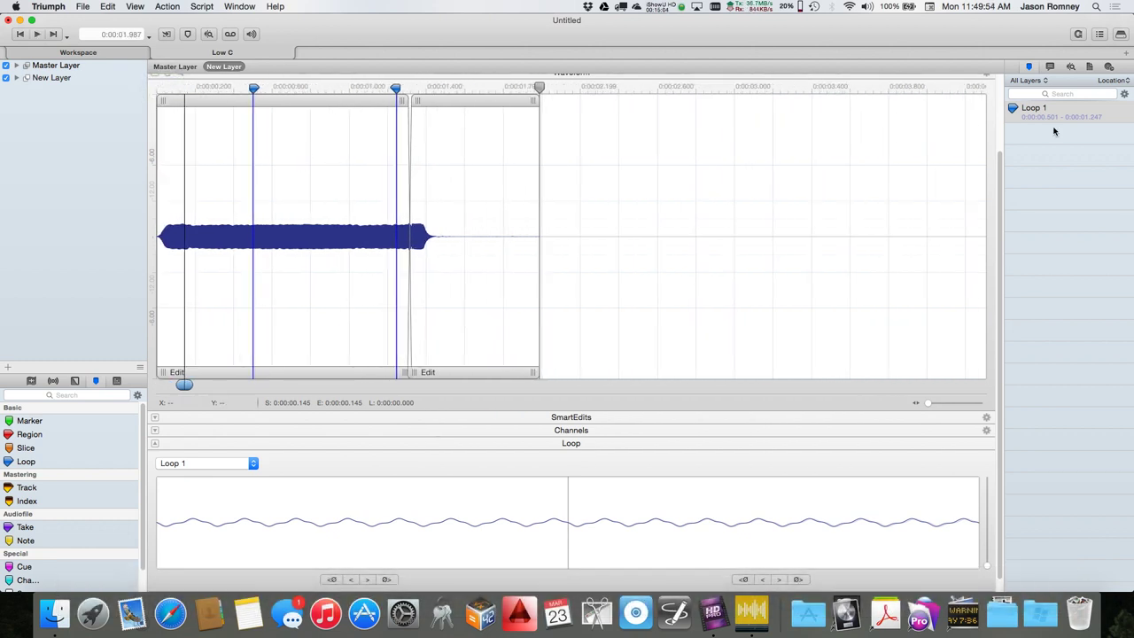
Step: Enable Loop 1 in its label settings and play the note to hear the loop repeat
left_click(1123, 113)
left_click(1121, 111)
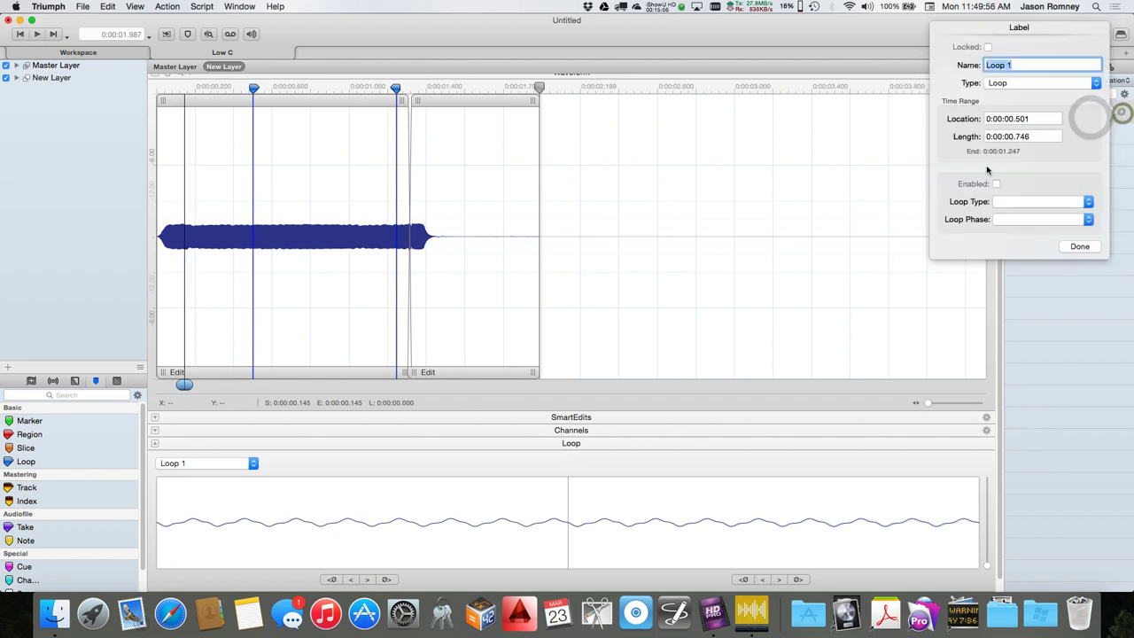
left_click(997, 185)
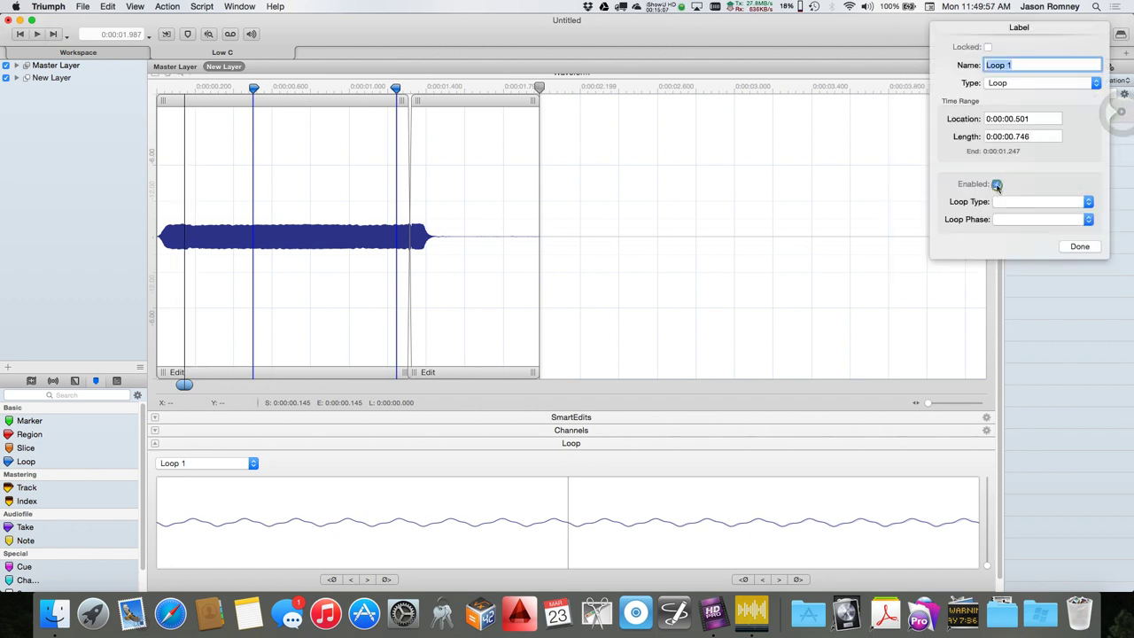
left_click(1089, 250)
key("space")
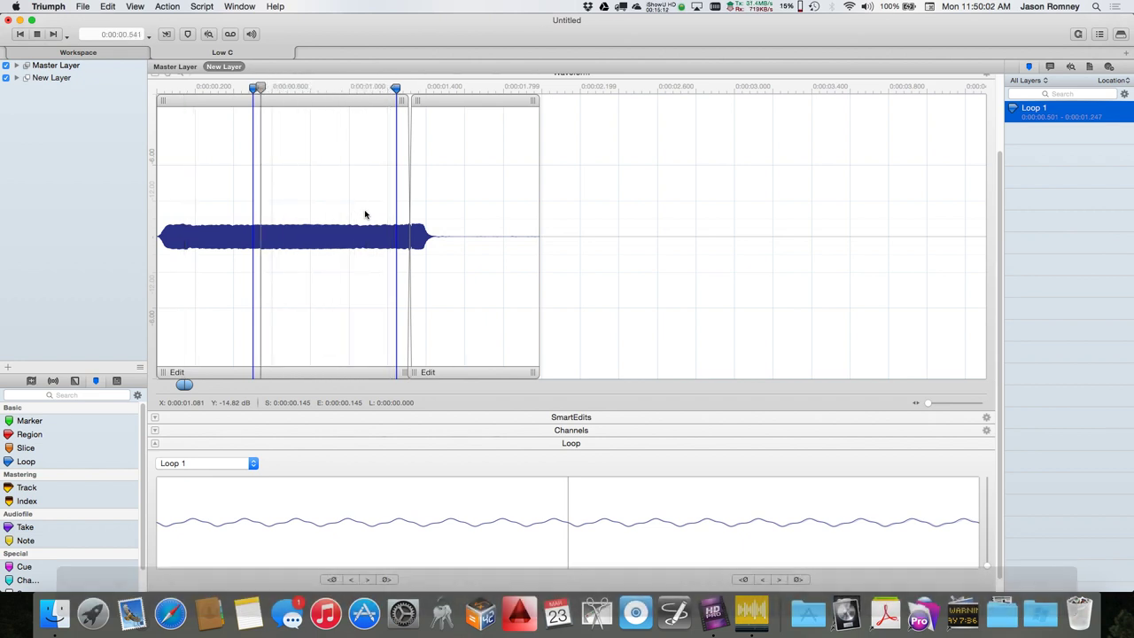
key("space")
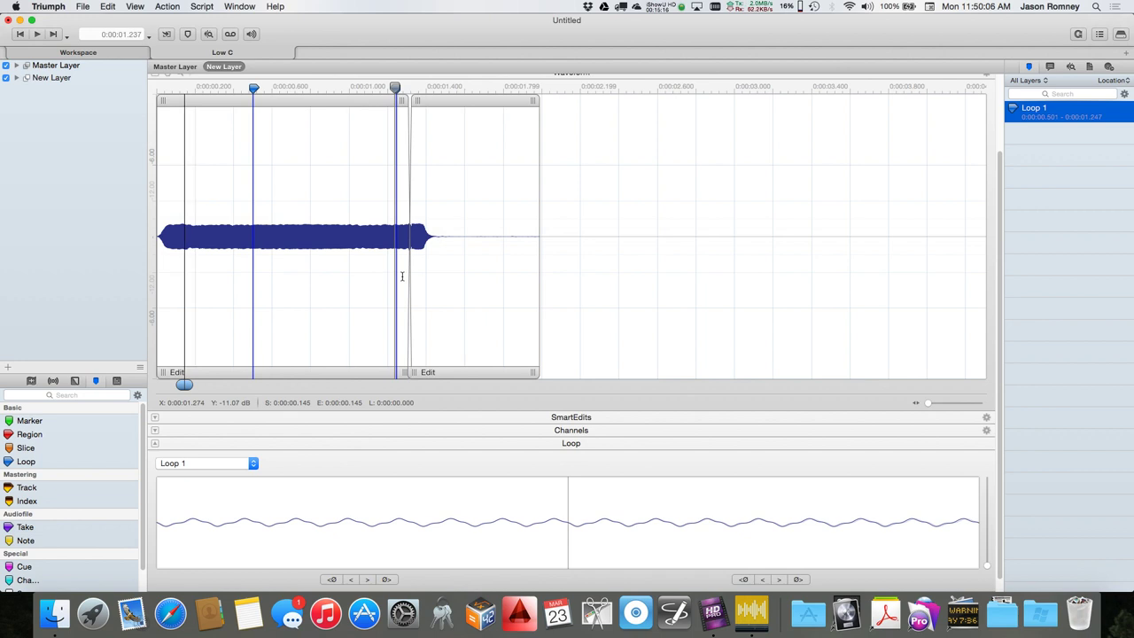
Step: Set up a render of the Low C workspace as a 24-bit interleaved WAV, keeping the 48000 Hz sample rate
left_click(168, 7)
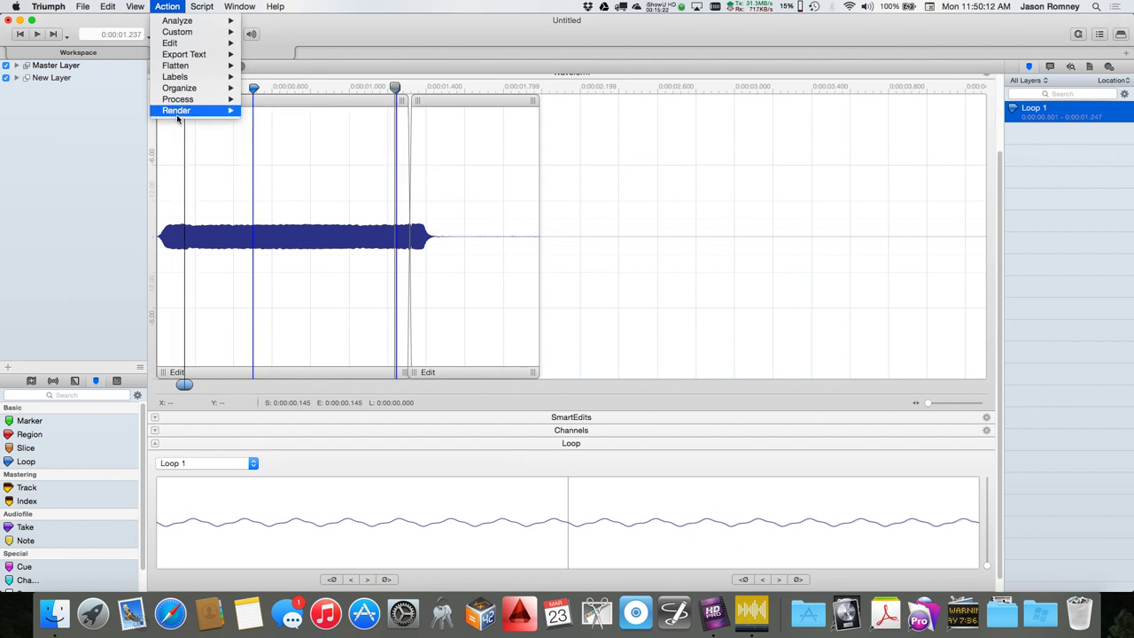
mouse_move(177, 116)
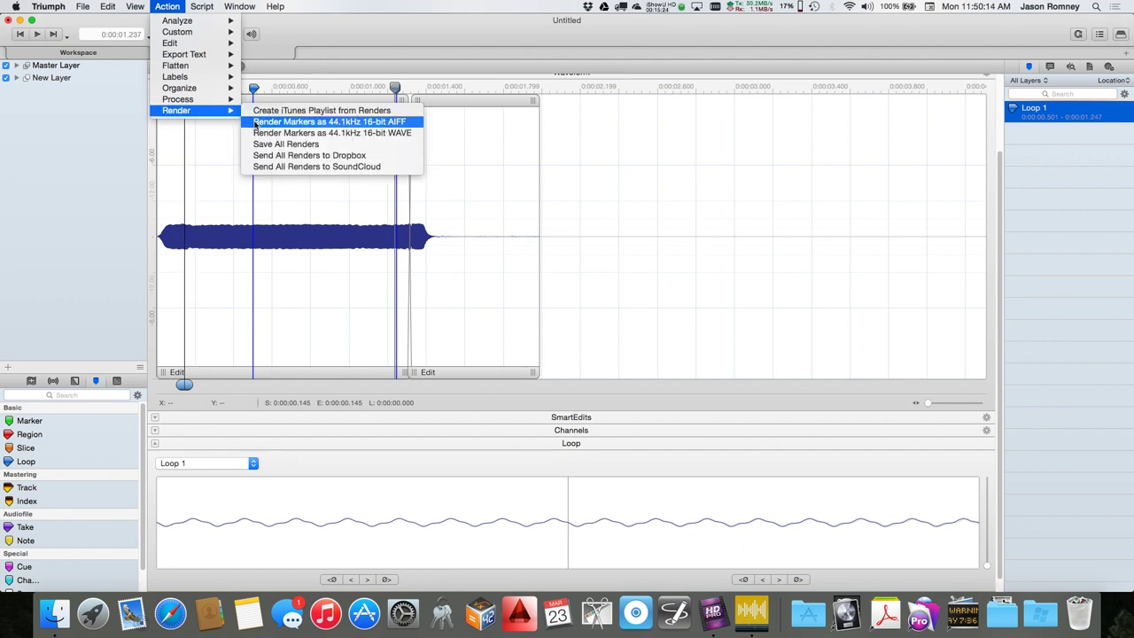
mouse_move(86, 5)
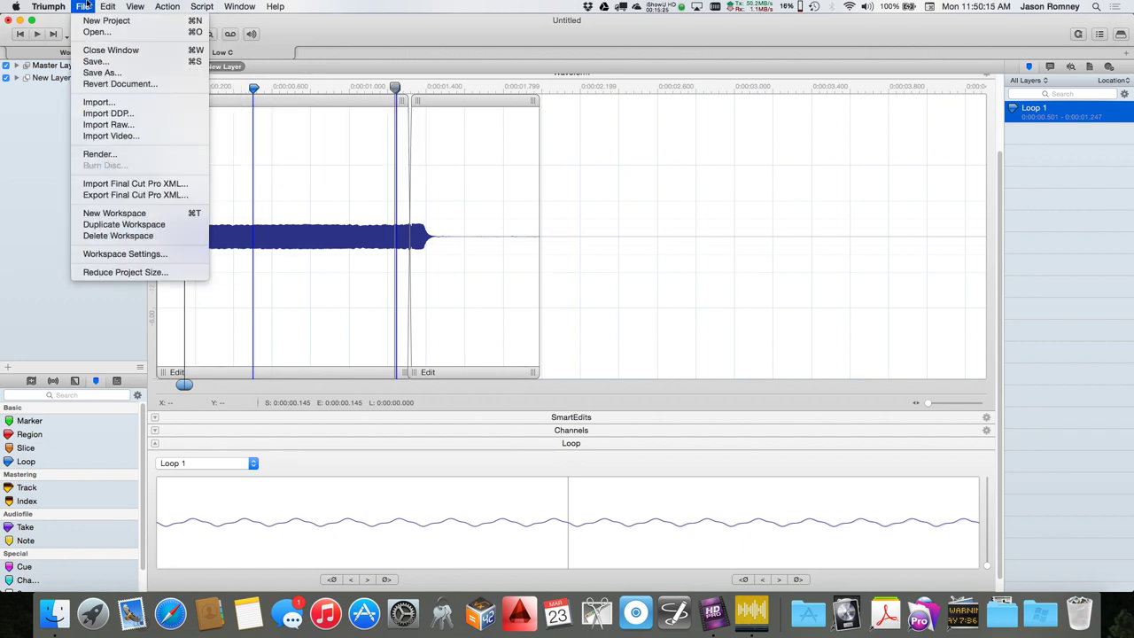
left_click(99, 153)
left_click(699, 292)
left_click(705, 295)
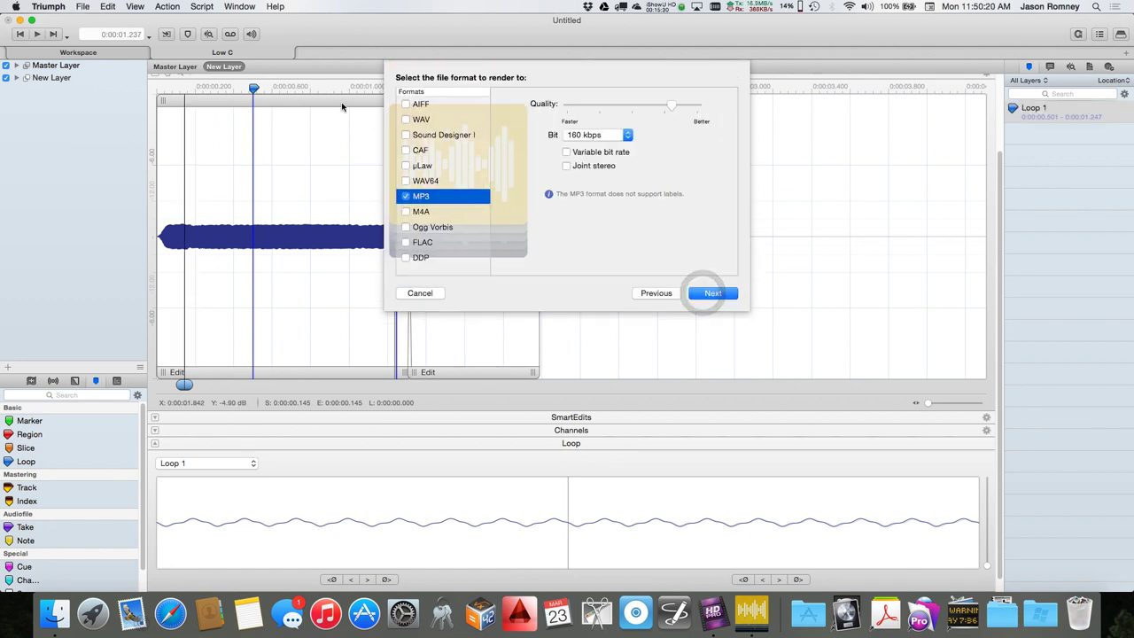
left_click(405, 118)
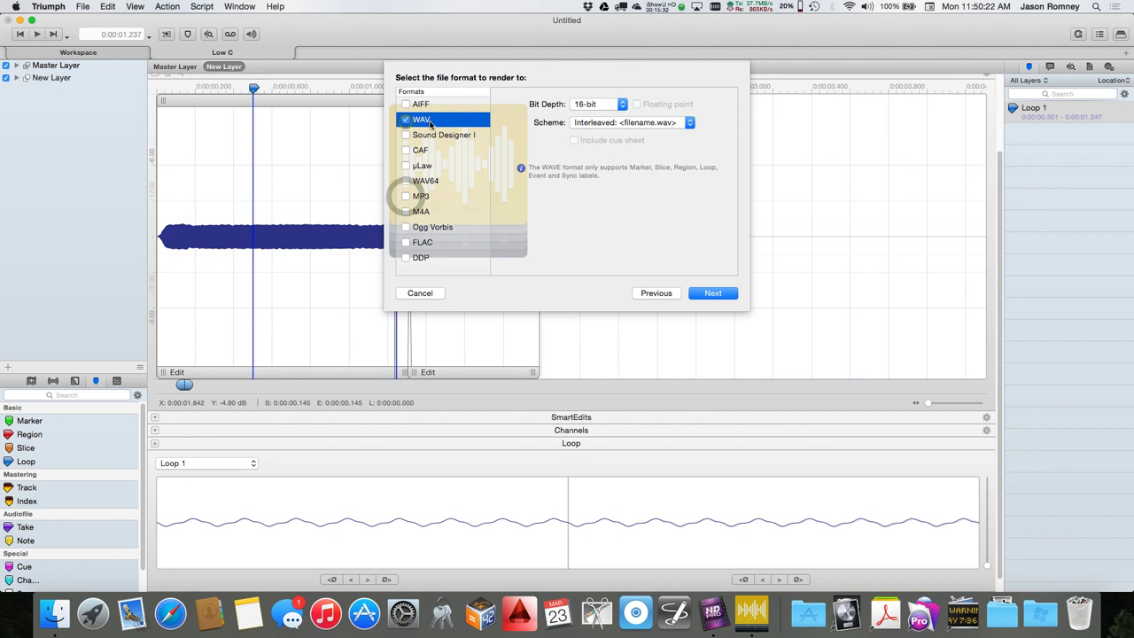
left_click(607, 107)
left_click(592, 115)
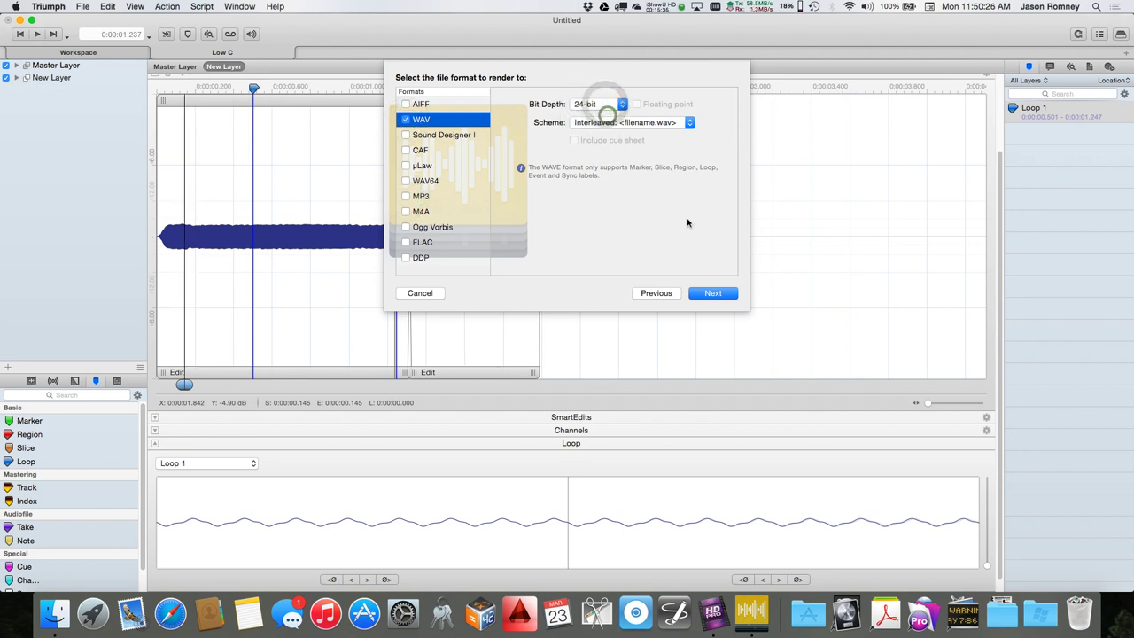
left_click(713, 293)
left_click(713, 293)
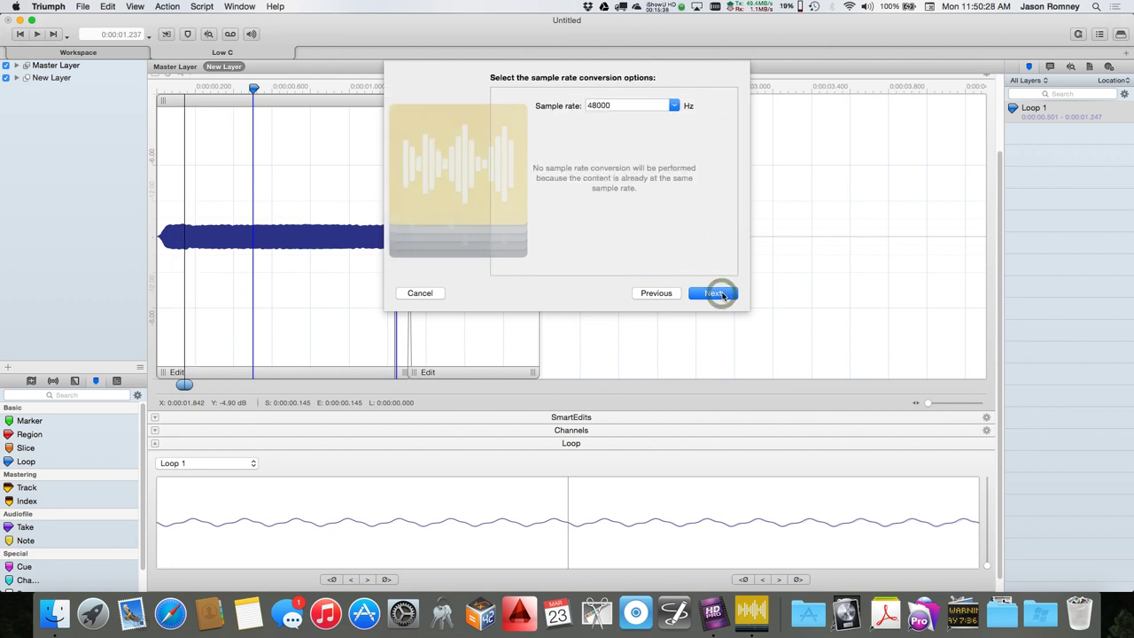
left_click(713, 293)
left_click(713, 293)
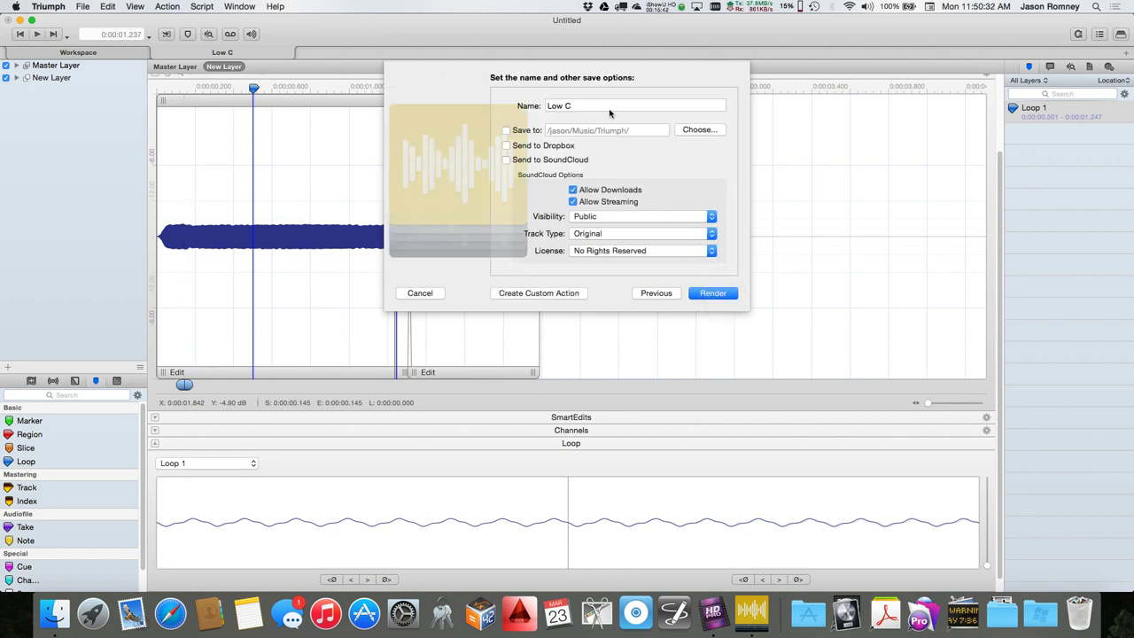
Step: Enable saving the render to disk and choose the Programming_Sampler_Instruments folder inside Downloads as its destination
left_click(505, 130)
left_click(699, 131)
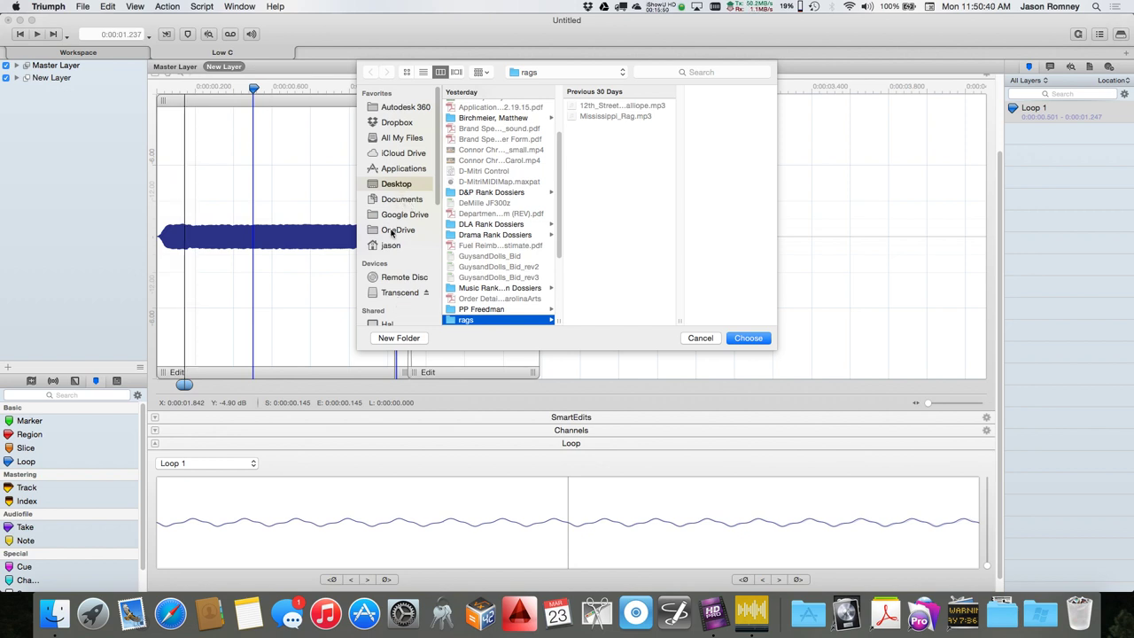
left_click(390, 245)
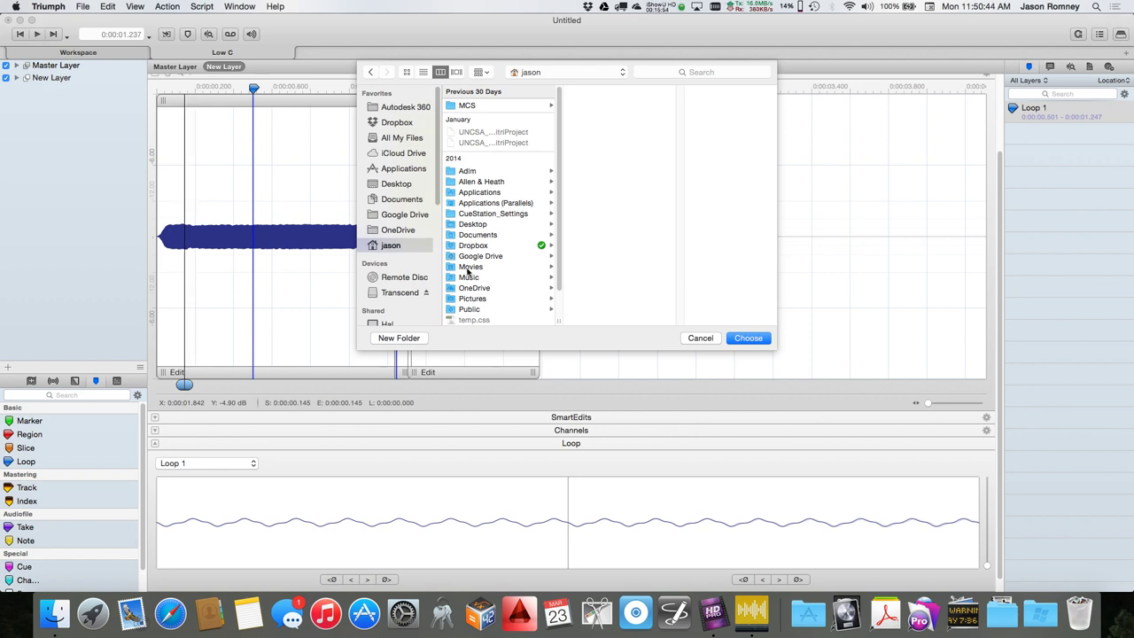
scroll(484, 195, "down", 2)
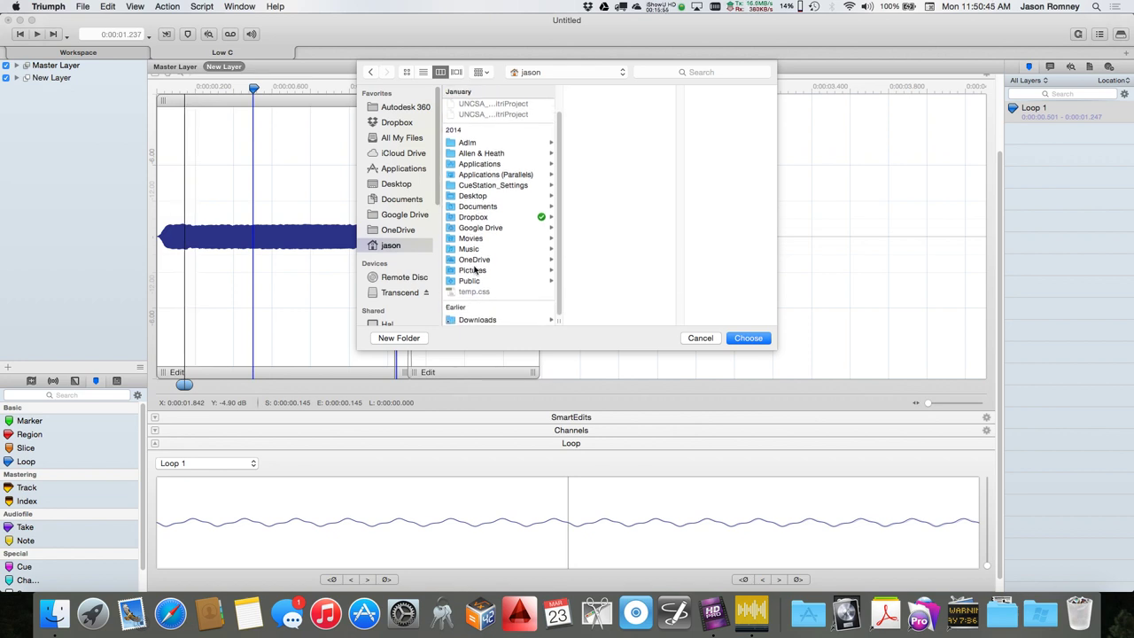
left_click(470, 321)
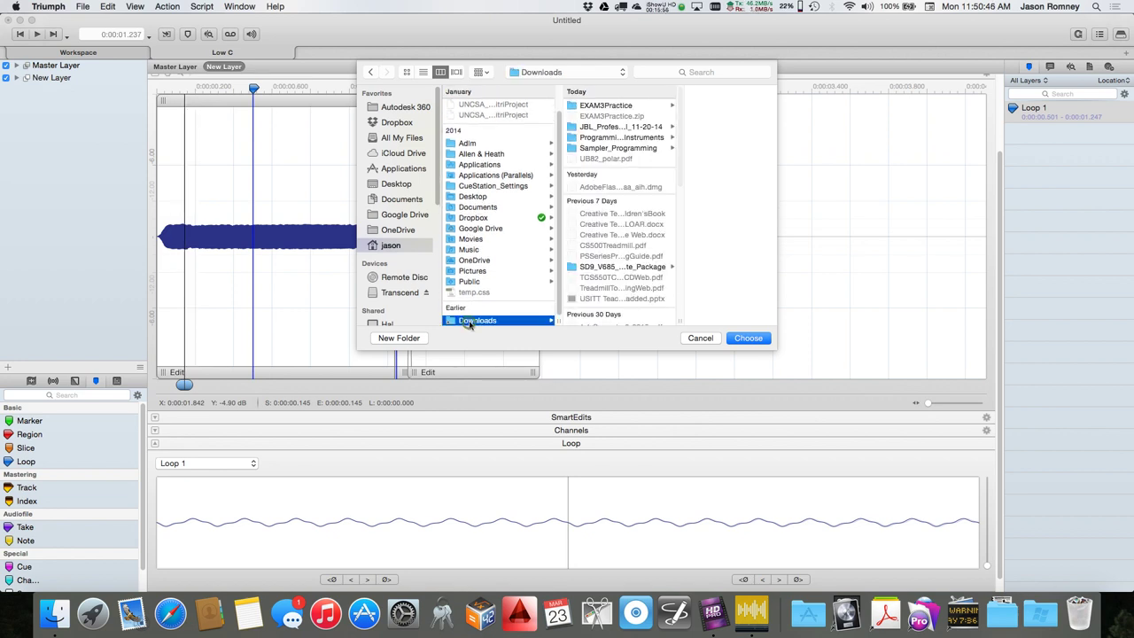
scroll(606, 132, "down", 2)
left_click(600, 121)
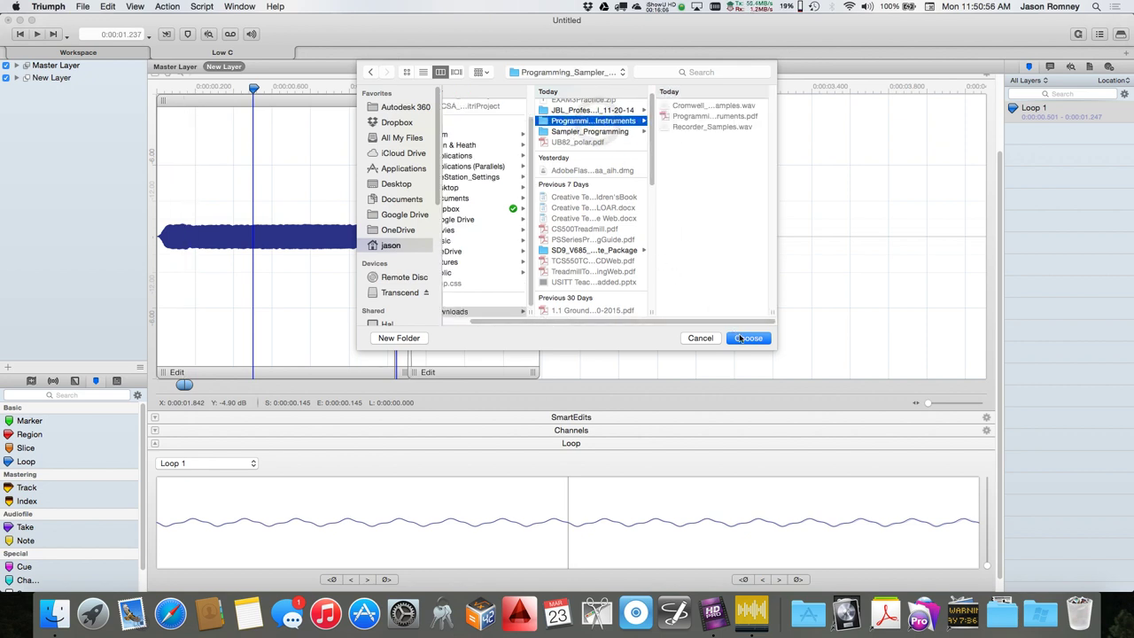
left_click(740, 338)
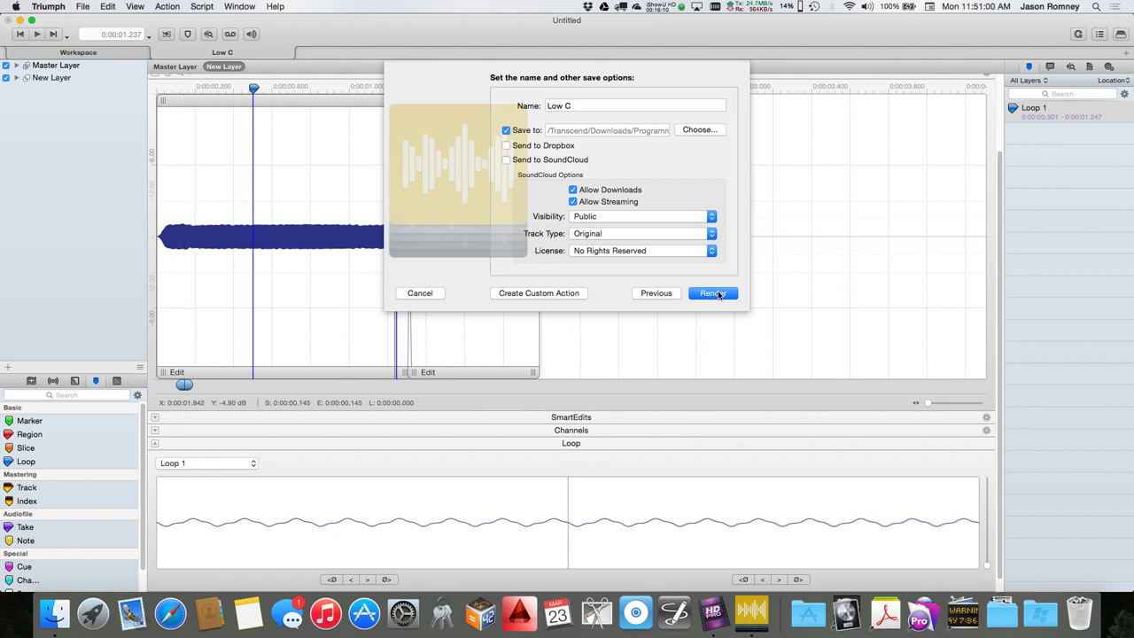
Step: Store the render settings as a custom action and render the Low C file
left_click(541, 293)
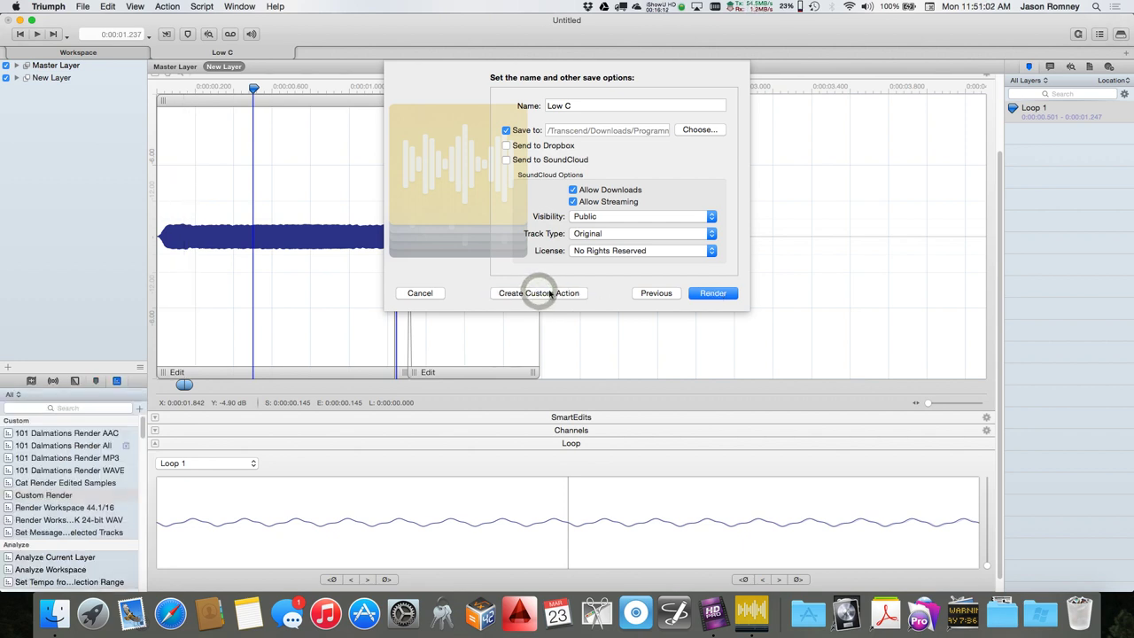
left_click(708, 293)
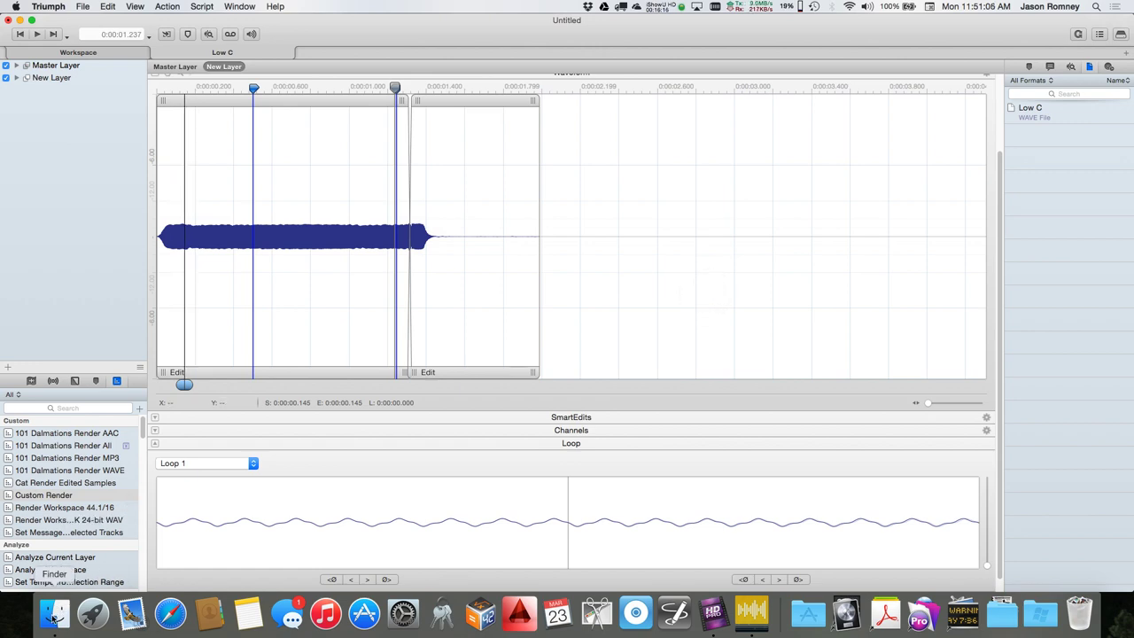
Step: Switch to Finder, audition the rendered Low C.wav in Quick Look, and return to Triumph
left_click(54, 614)
key("Up")
key("Up")
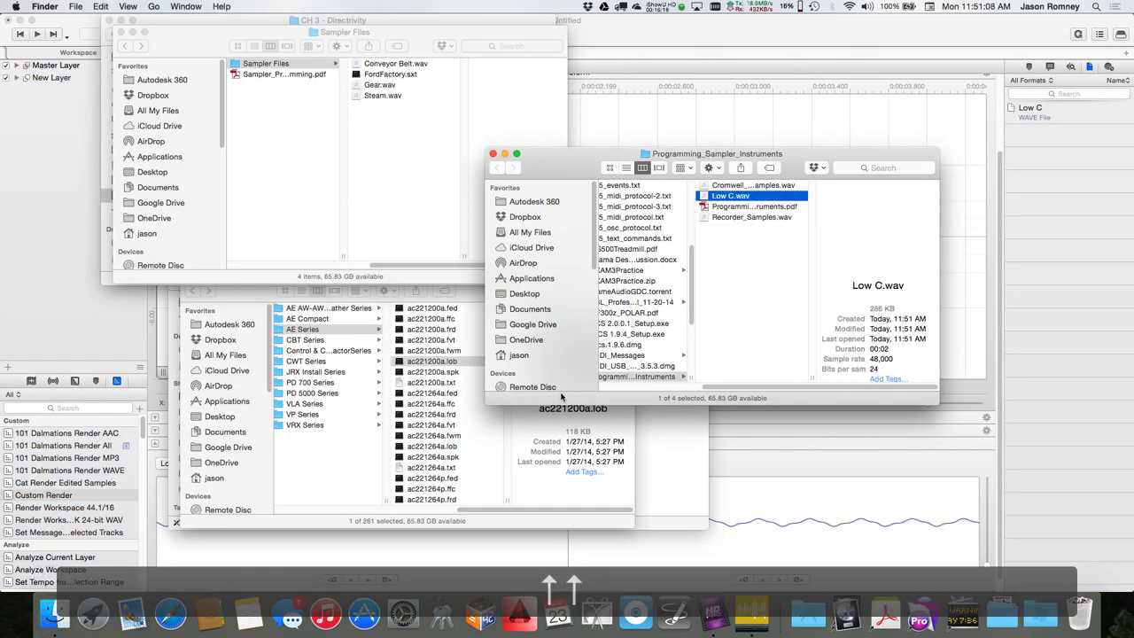
key("space")
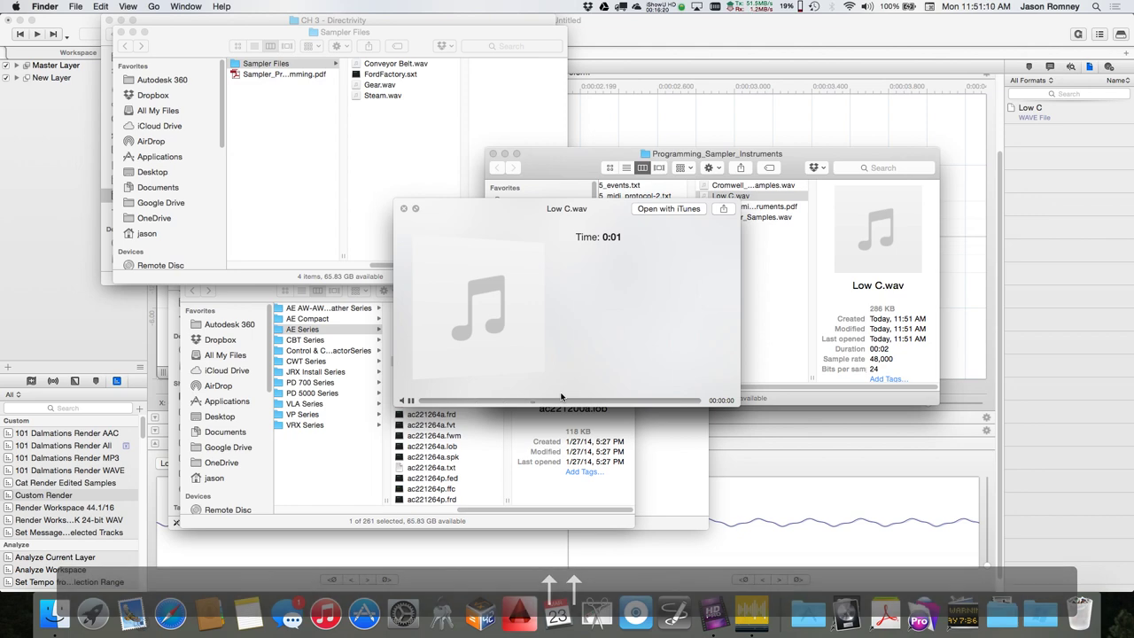
key("space")
left_click(698, 37)
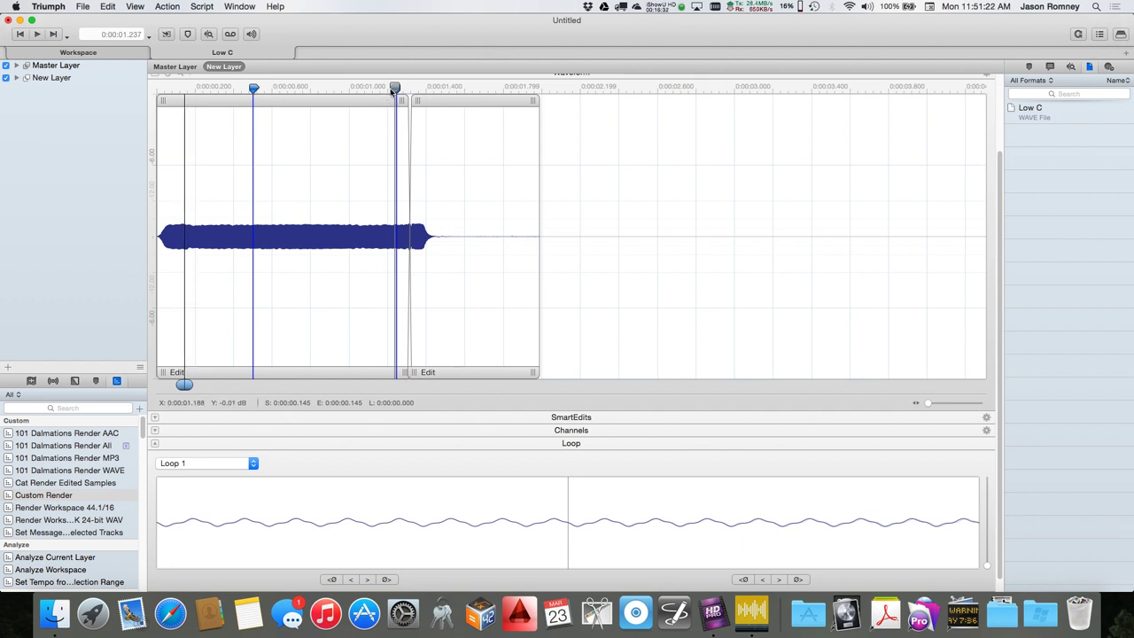
Step: Examine the metadata fields and metadata standards available for the Low C workspace, down to the MIDI Base Note field
left_click(219, 89)
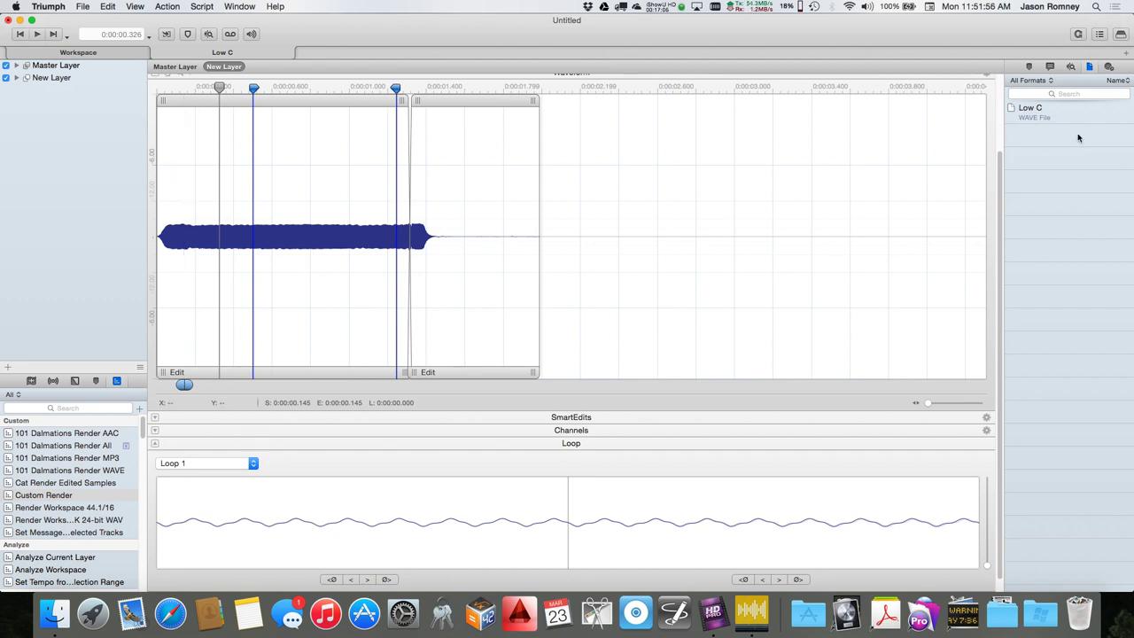
left_click(1052, 120)
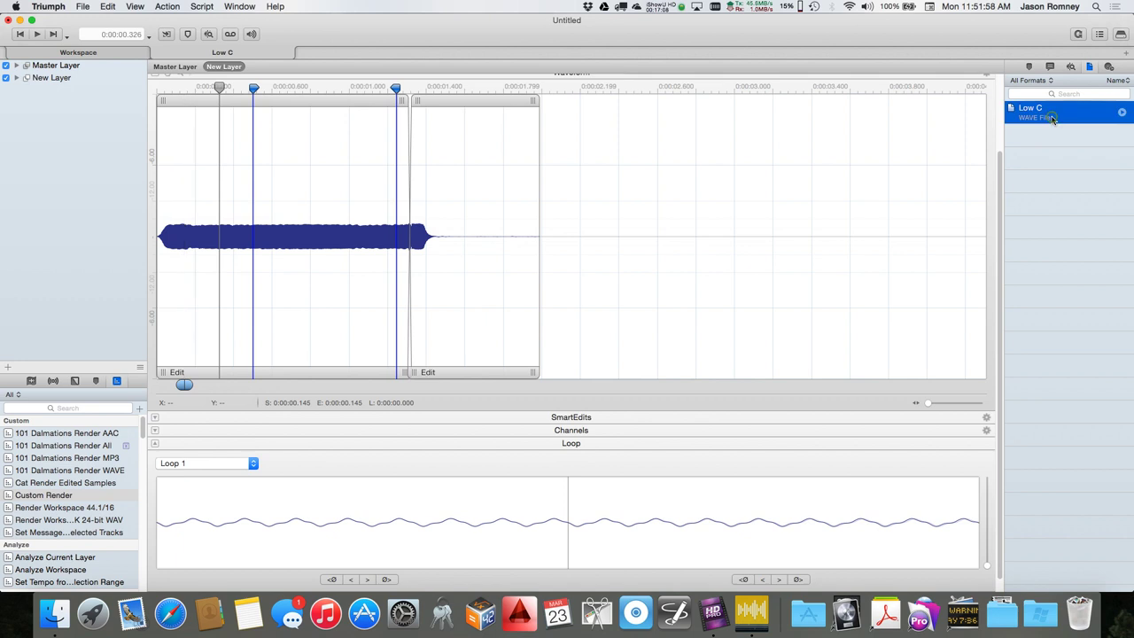
left_click(1071, 68)
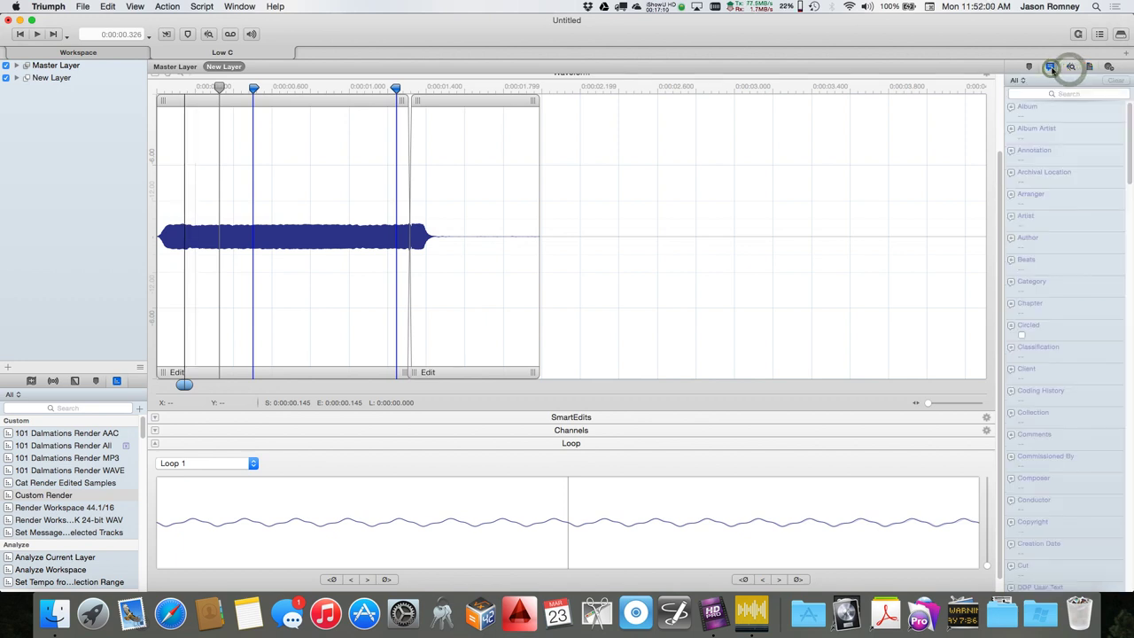
scroll(1073, 209, "down", 15)
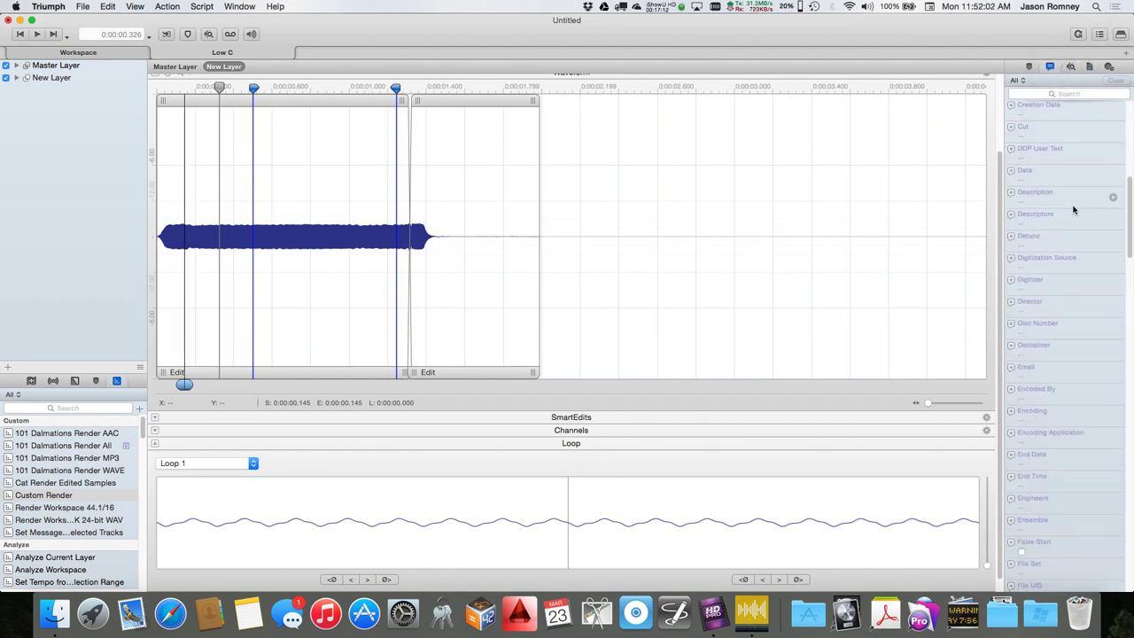
scroll(1073, 209, "down", 5)
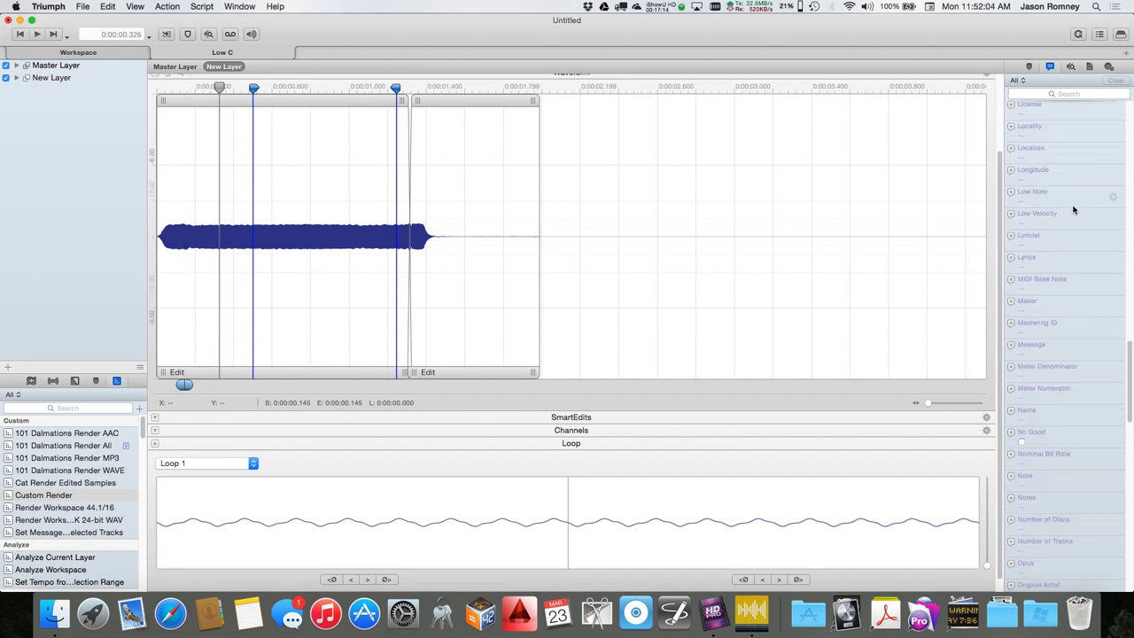
left_click(1023, 82)
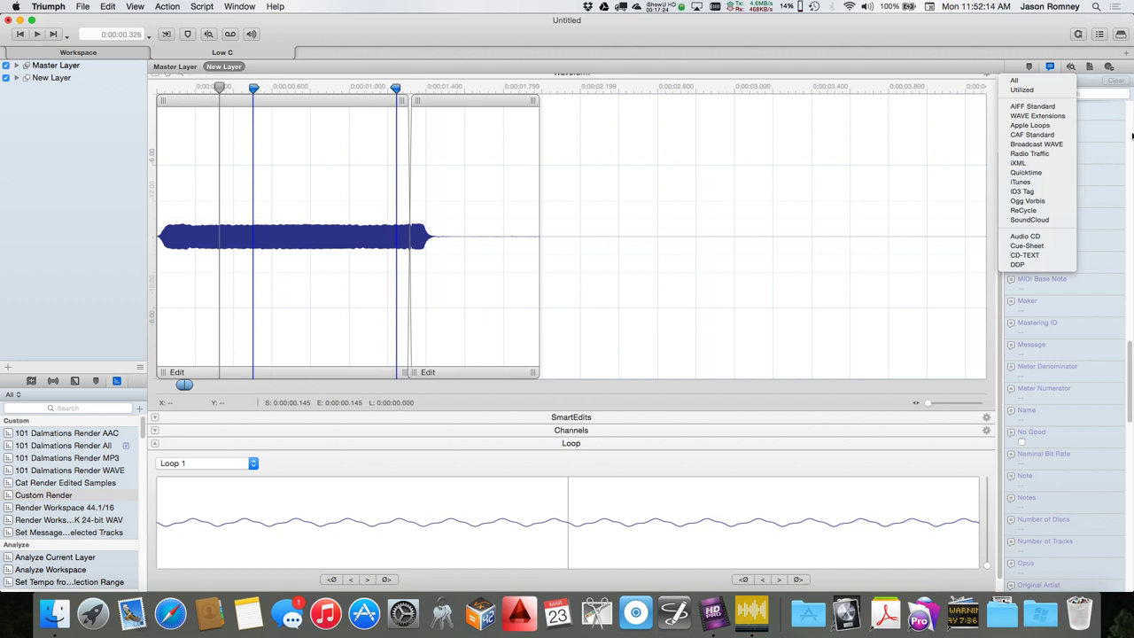
left_click(1093, 191)
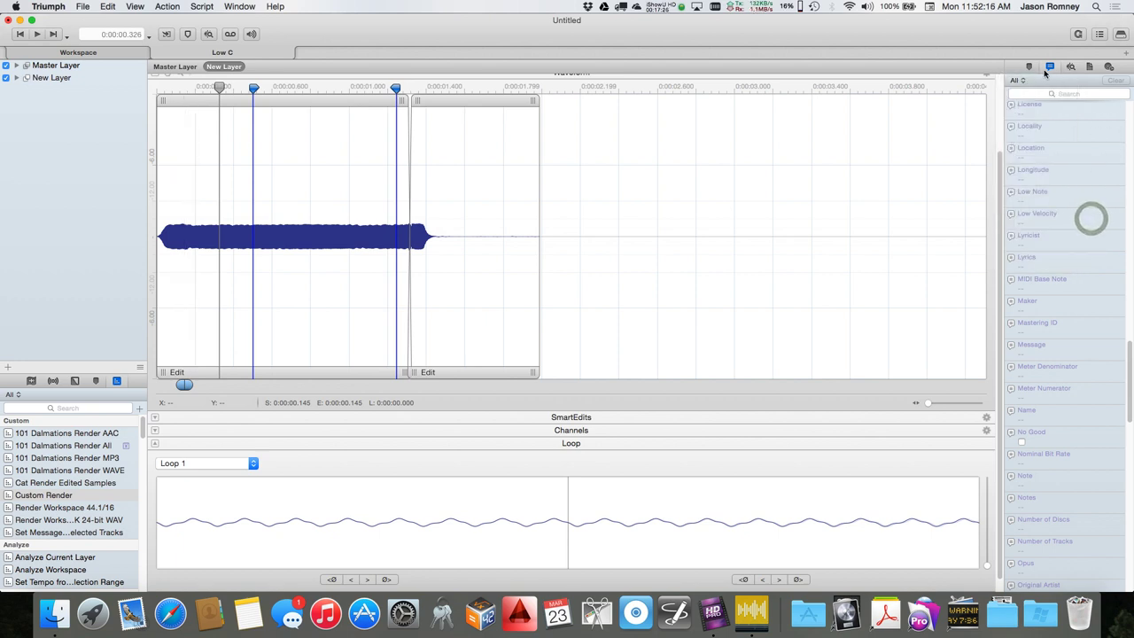
scroll(1024, 310, "down", 4)
scroll(1025, 310, "down", 1)
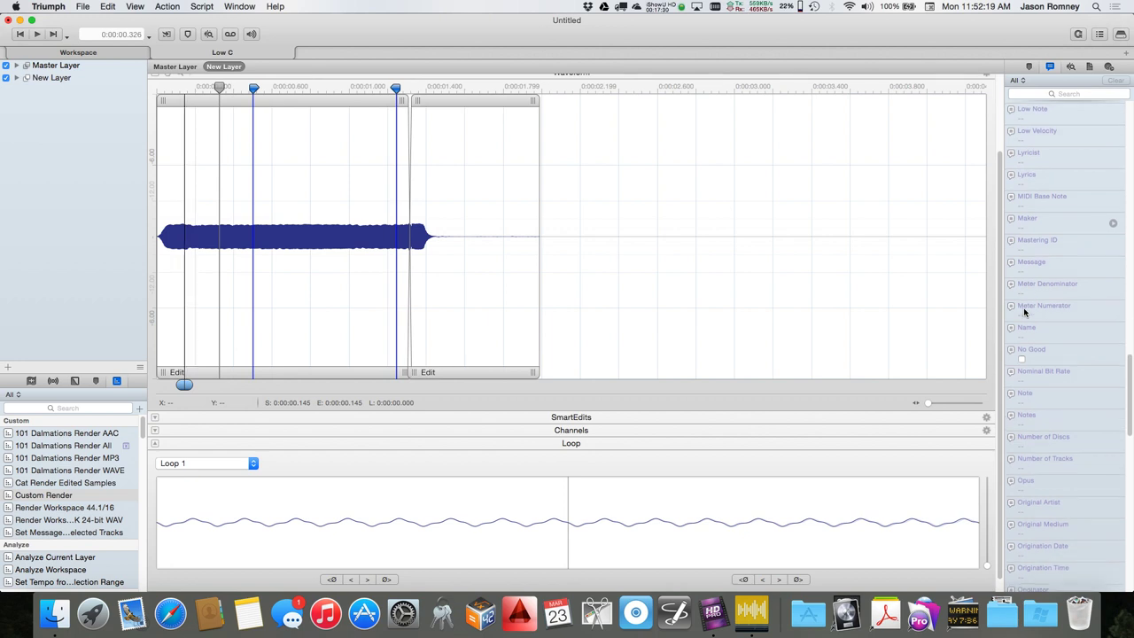
left_click(1023, 208)
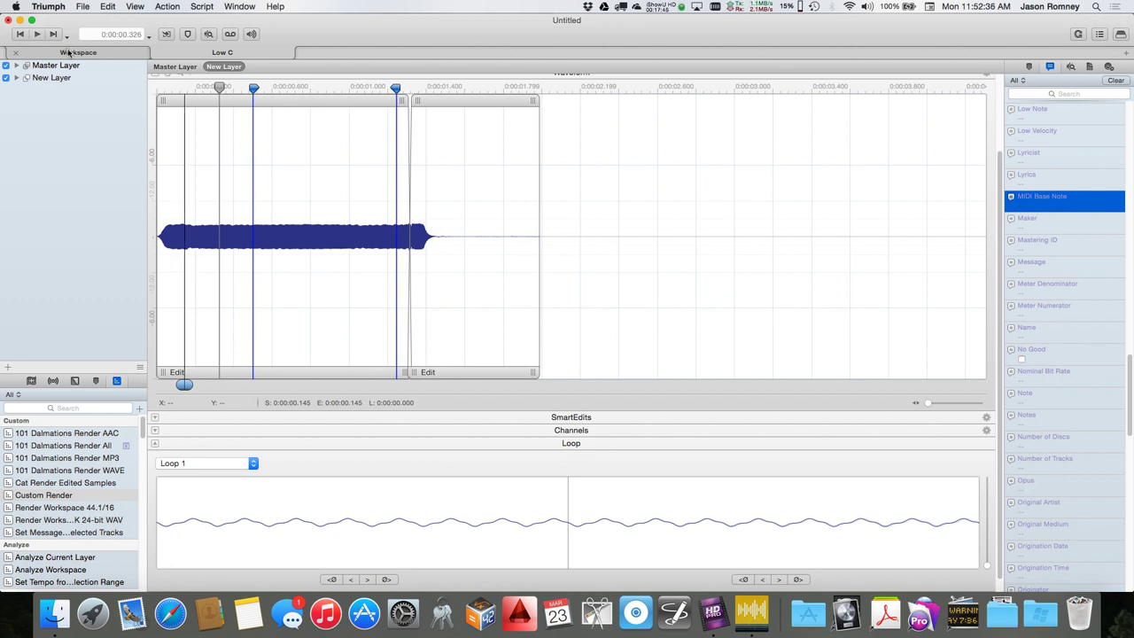
Step: Return to the Recorder_Samples.wav workspace and audition the short sound just before the second long sustained note
scroll(537, 270, "down", 3)
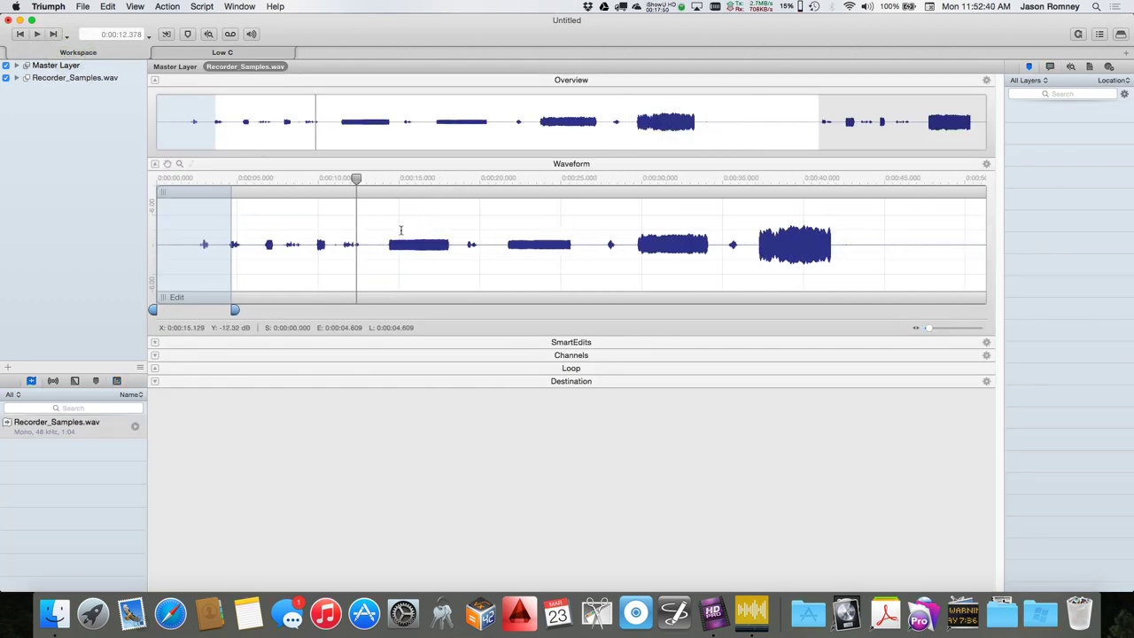
left_click(206, 235)
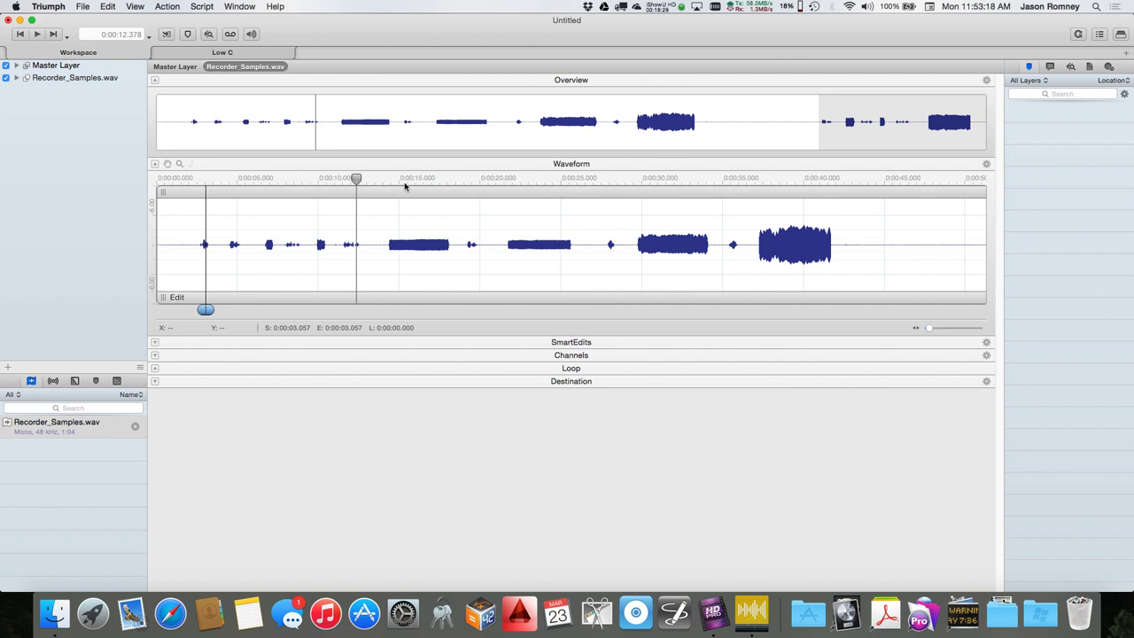
left_click(377, 179)
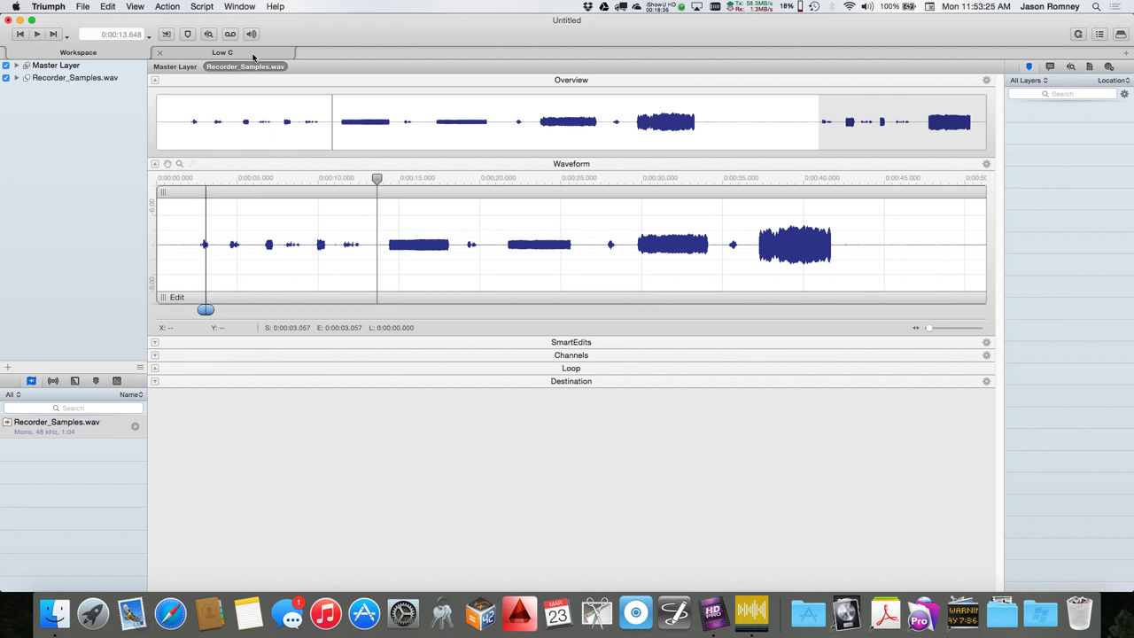
left_click(463, 179)
left_click(462, 179)
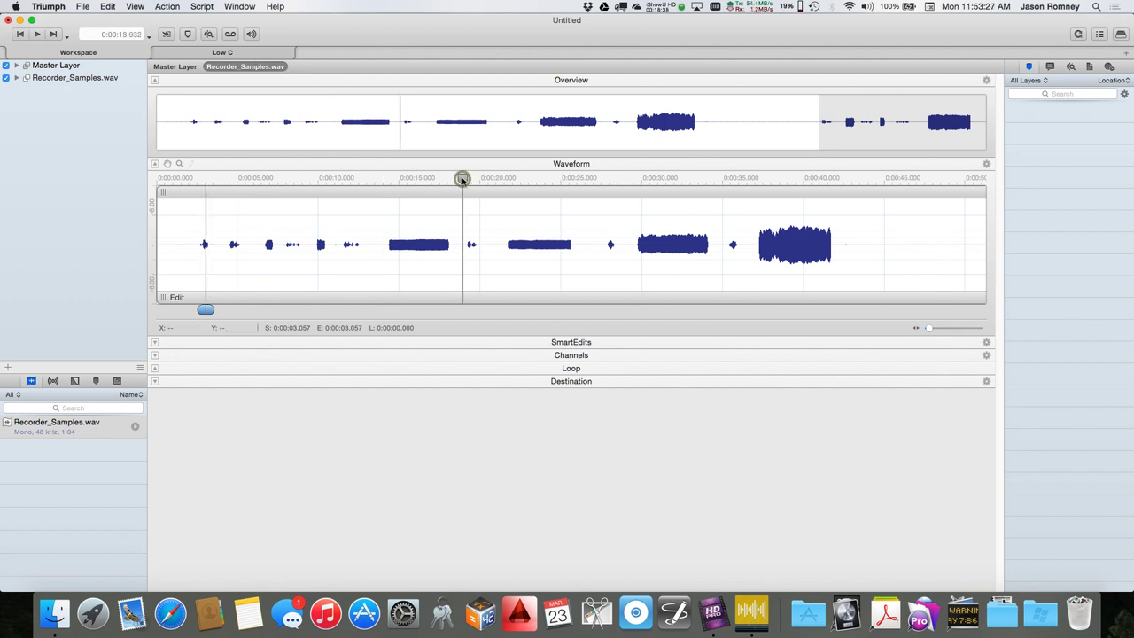
key("space")
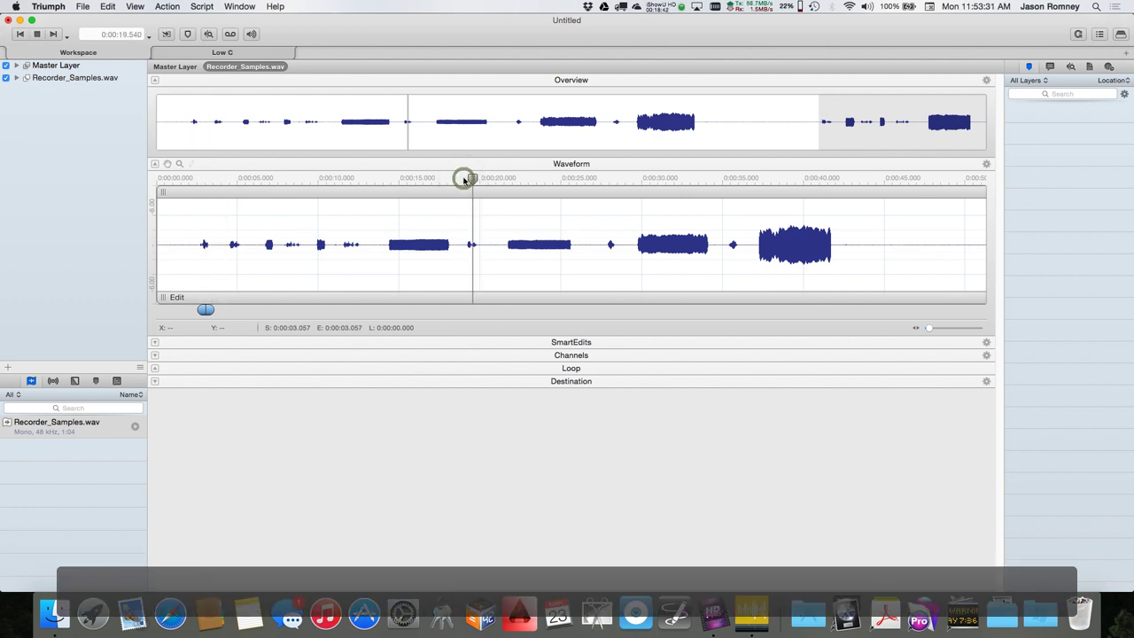
key("space")
Step: Select the second long note, about 0:00:21.200 to 0:00:26.152, and create a new workspace from that selection range
left_click_drag(499, 247, 580, 246)
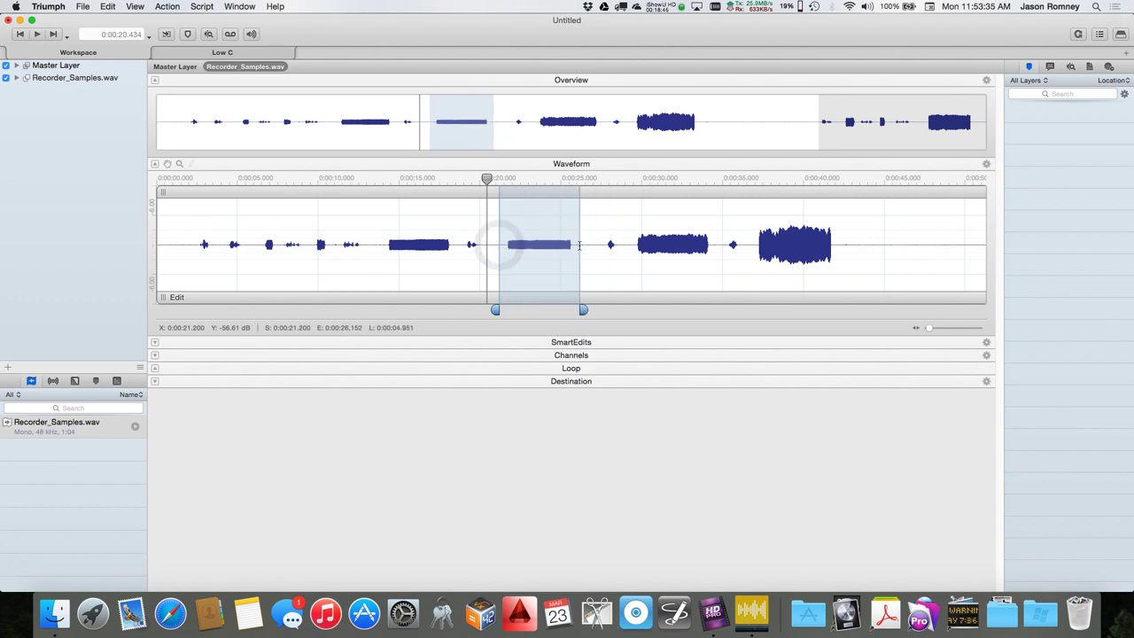
left_click(166, 6)
mouse_move(171, 46)
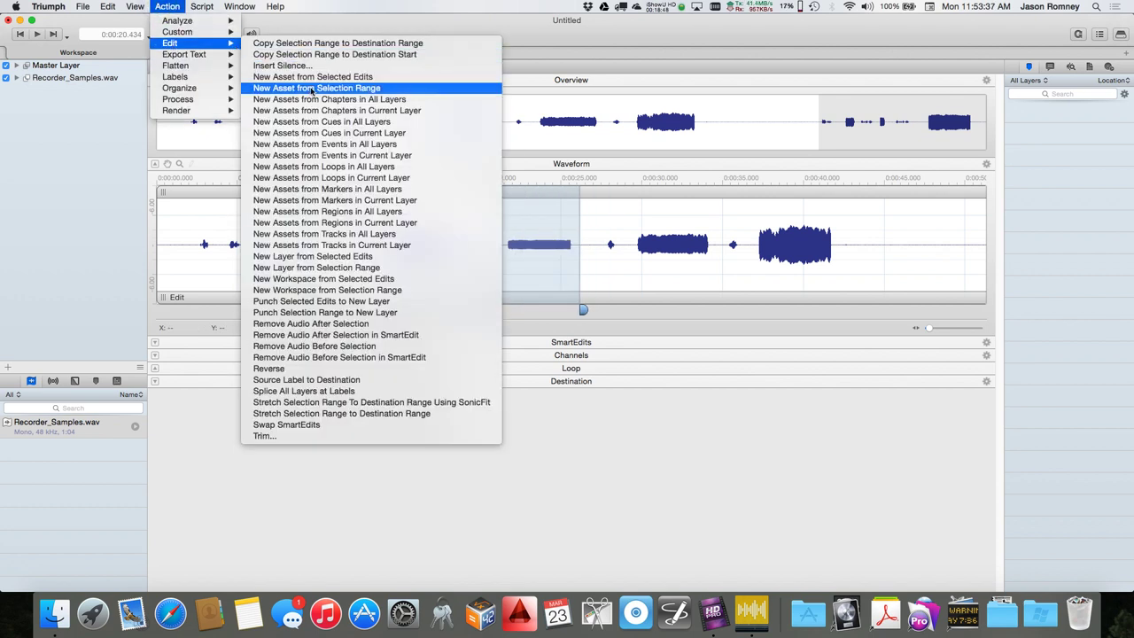
left_click(336, 289)
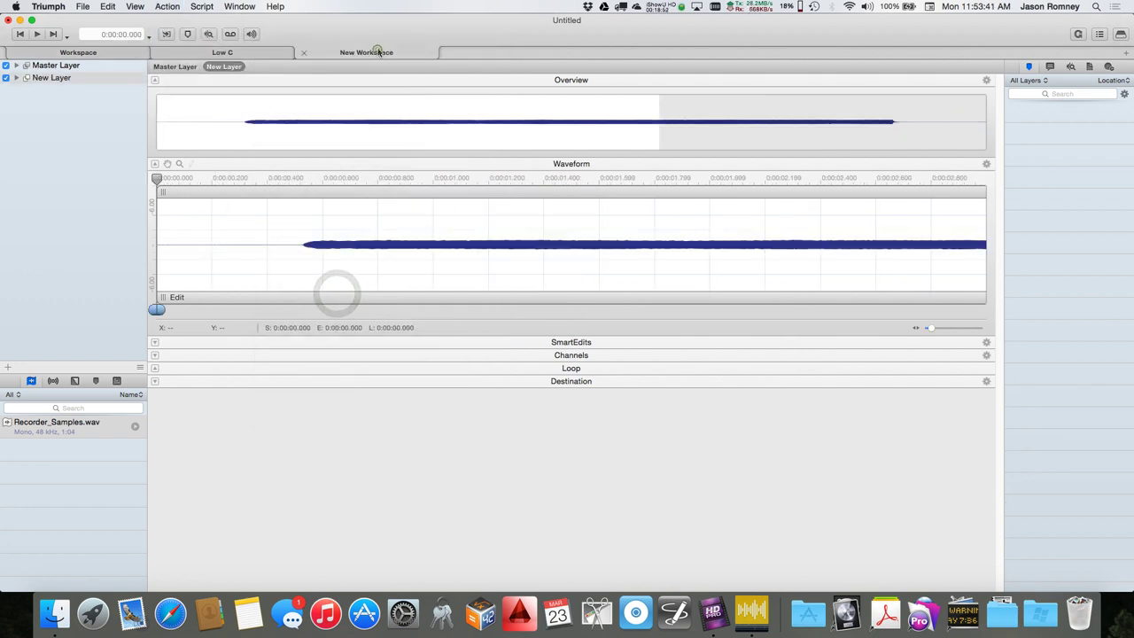
Step: Rename the new workspace as Low E
double_click(379, 51)
type("Low E")
key("Return")
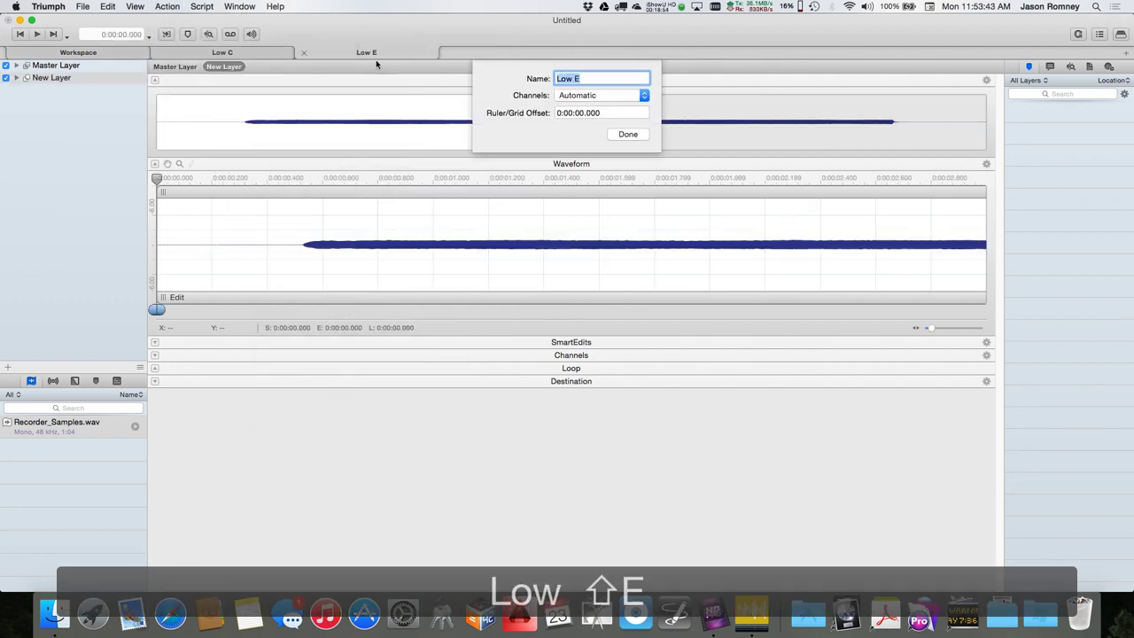
left_click(645, 134)
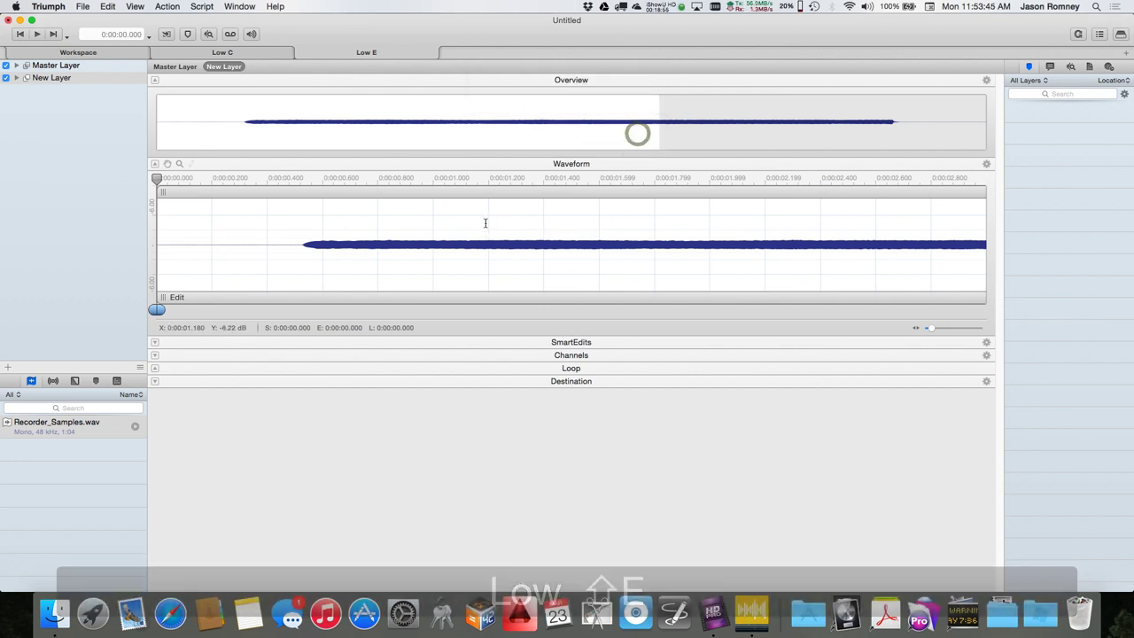
Step: Trim most of the leading silence off the Low E edit and move the edit to the start of the timeline
key("space")
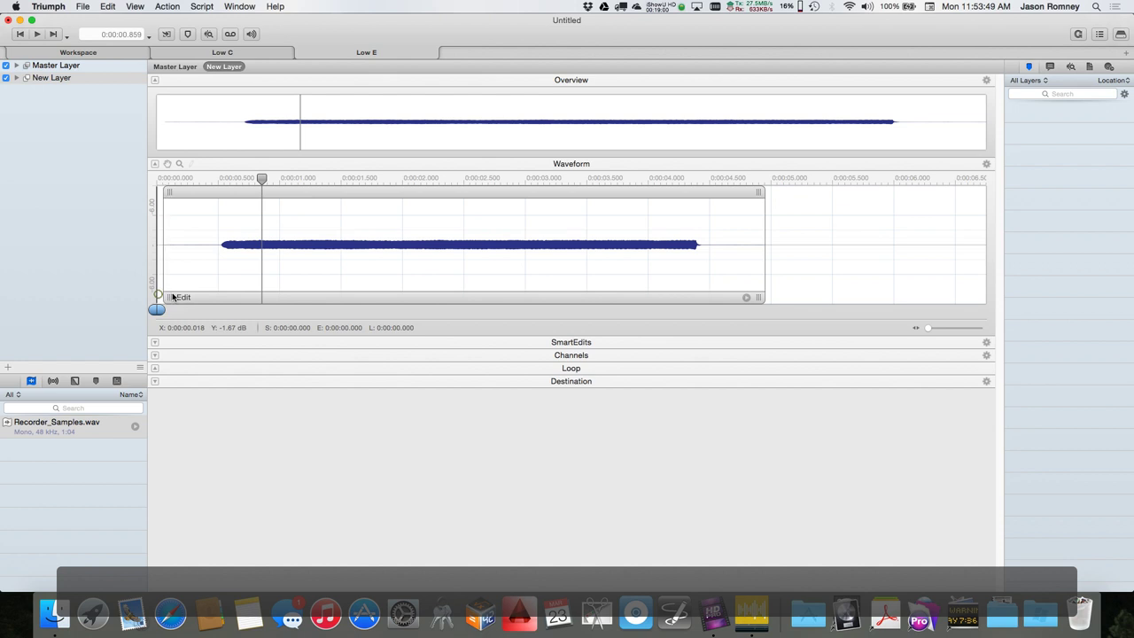
left_click_drag(157, 293, 220, 297)
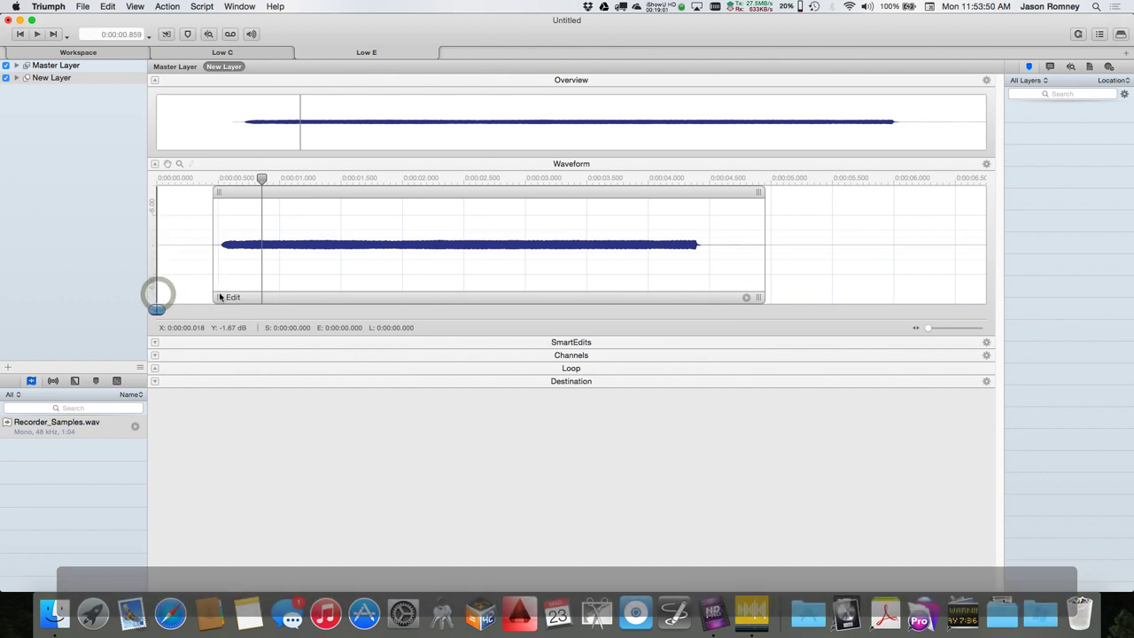
left_click(317, 199)
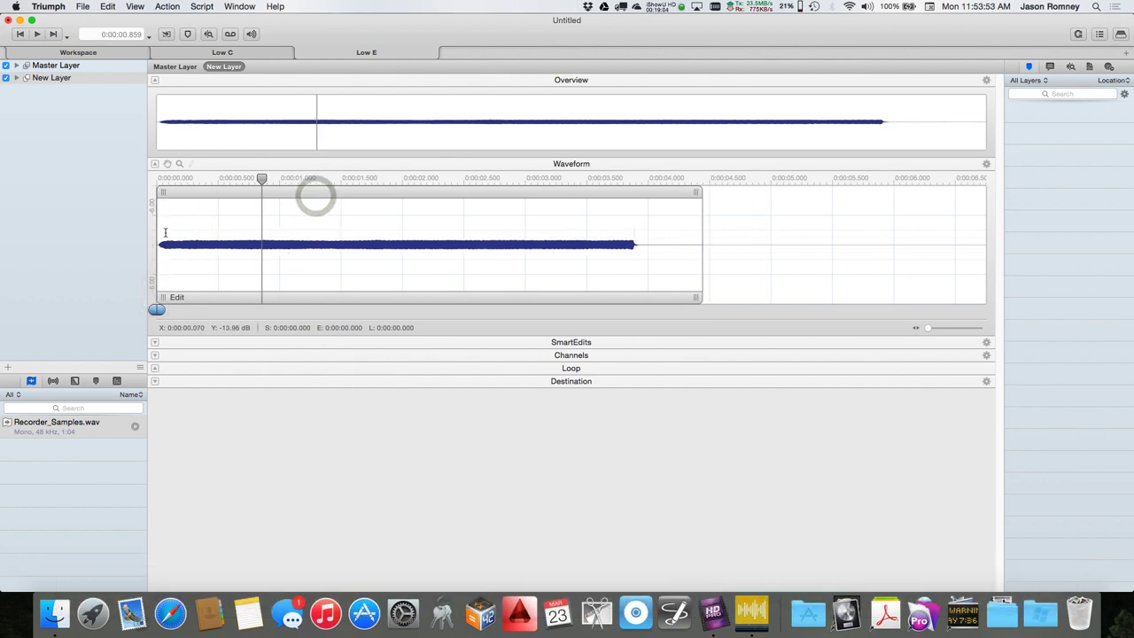
Step: Finely trim the silence remaining before the Low E note's attack and shift the edit back to the timeline start
scroll(165, 232, "up", 5)
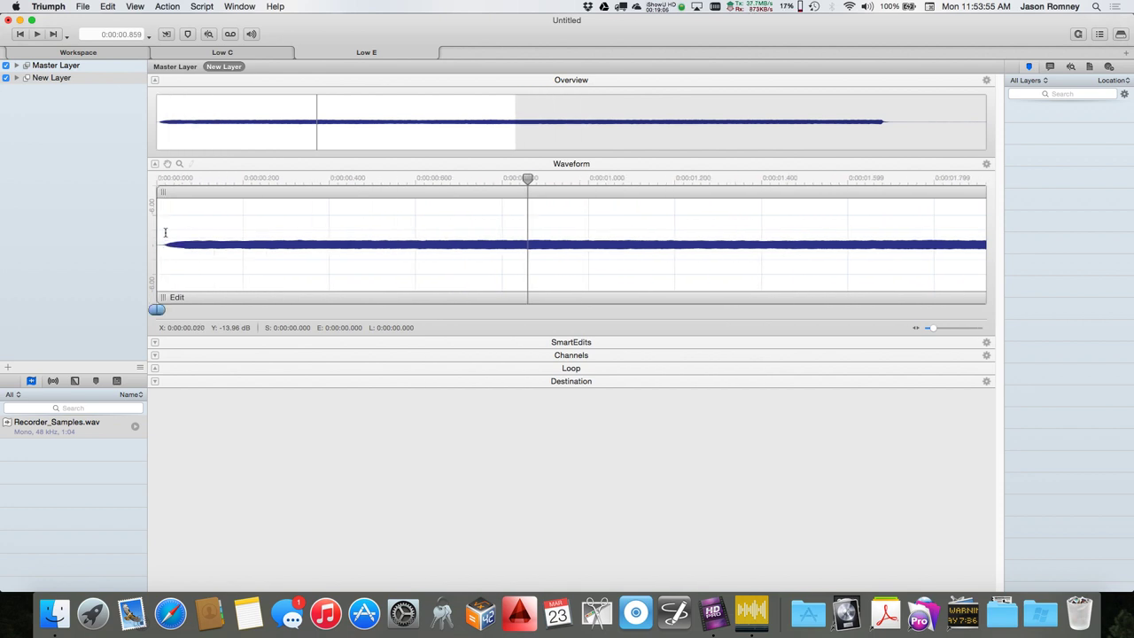
scroll(163, 247, "up", 4)
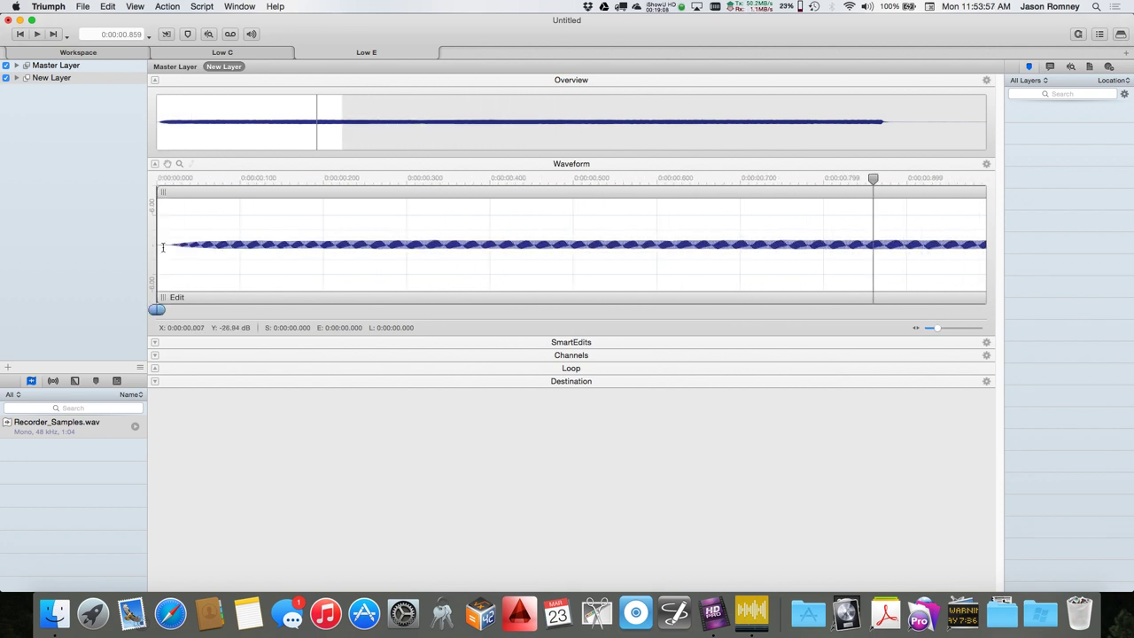
left_click_drag(207, 336, 203, 544)
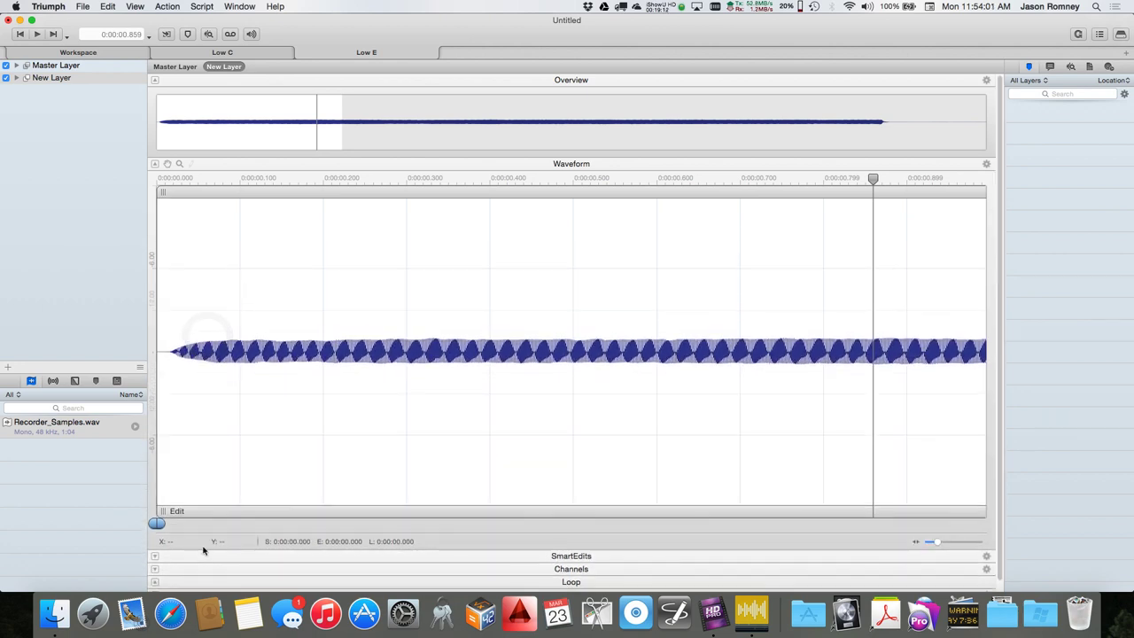
scroll(165, 351, "up", 4)
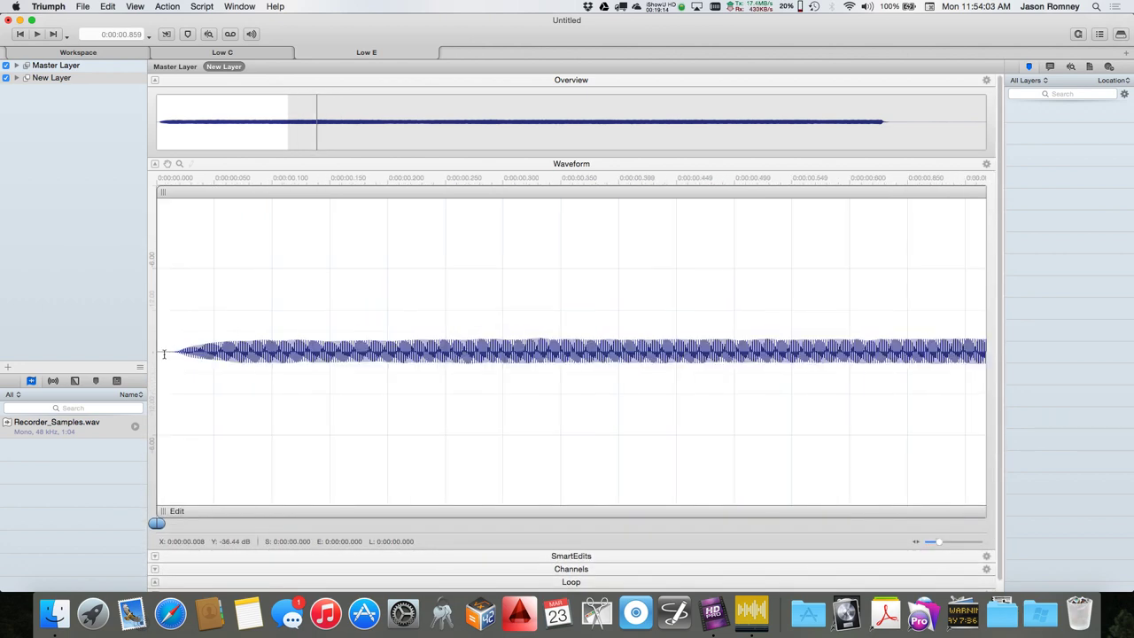
left_click_drag(160, 509, 189, 511)
left_click(239, 190)
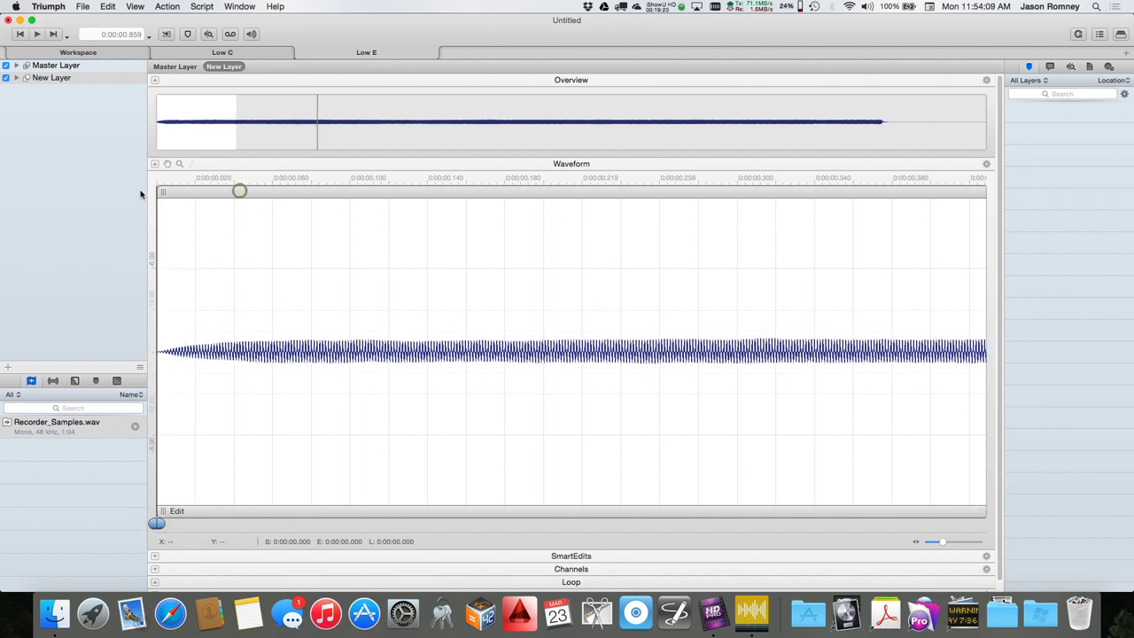
Step: Audition the trimmed Low E note from about 0.2 seconds onward
scroll(239, 190, "down", 3)
scroll(240, 191, "down", 2)
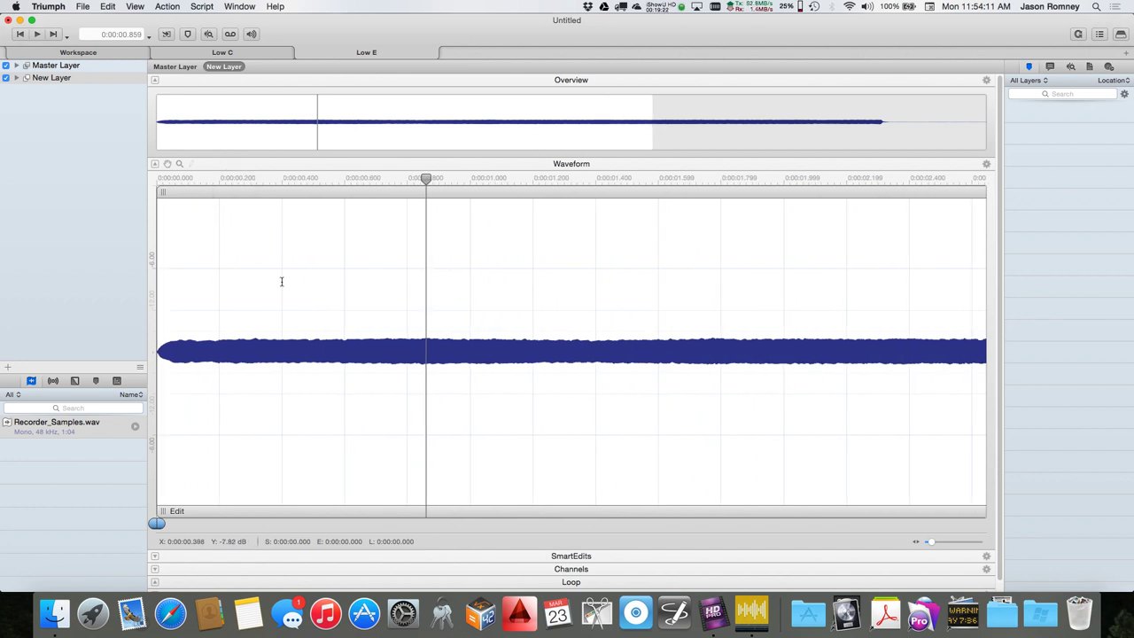
left_click(218, 181)
key("space")
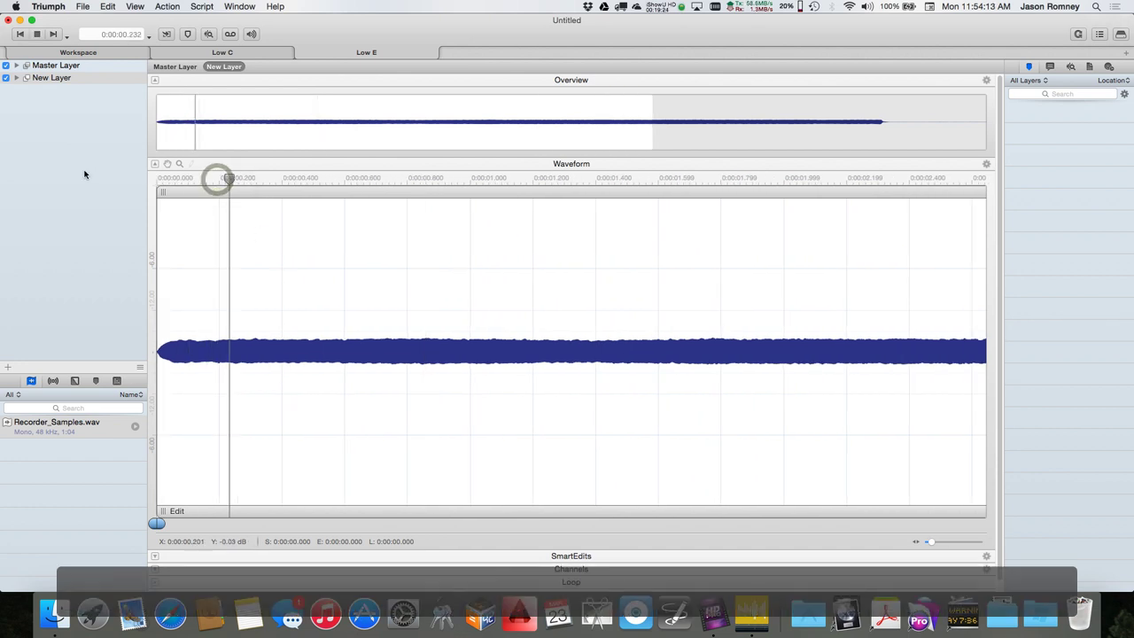
key("space")
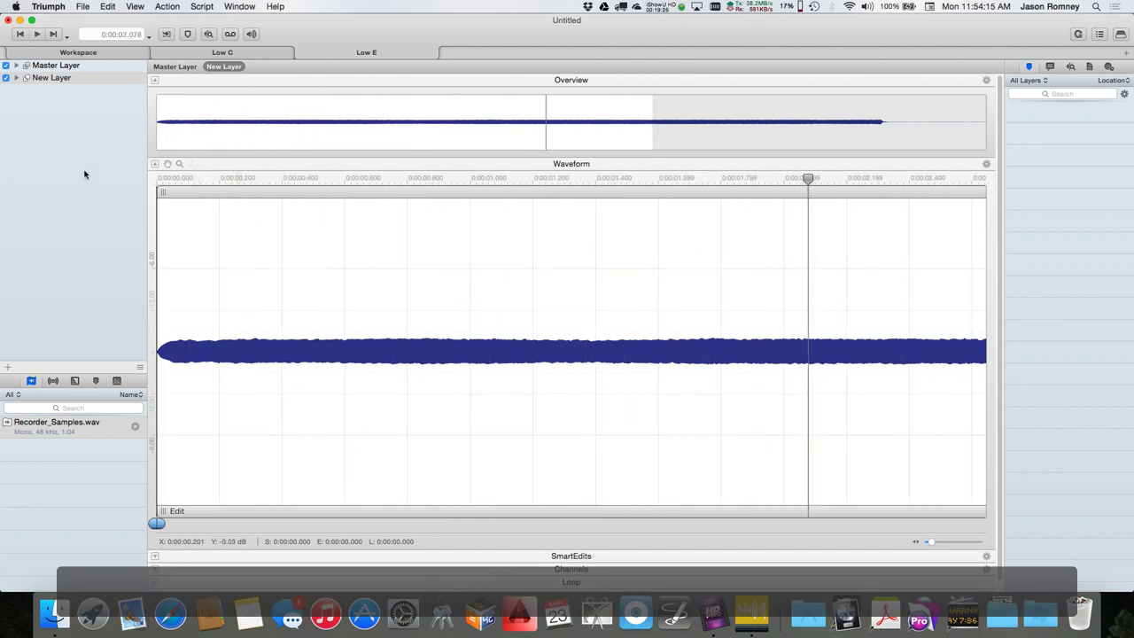
Step: Add a loop label near the beginning of the Low E sustain, starting at about 0.39 seconds, and enlarge the waveform display alongside the loop view
scroll(286, 367, "down", 1)
scroll(286, 367, "down", 2)
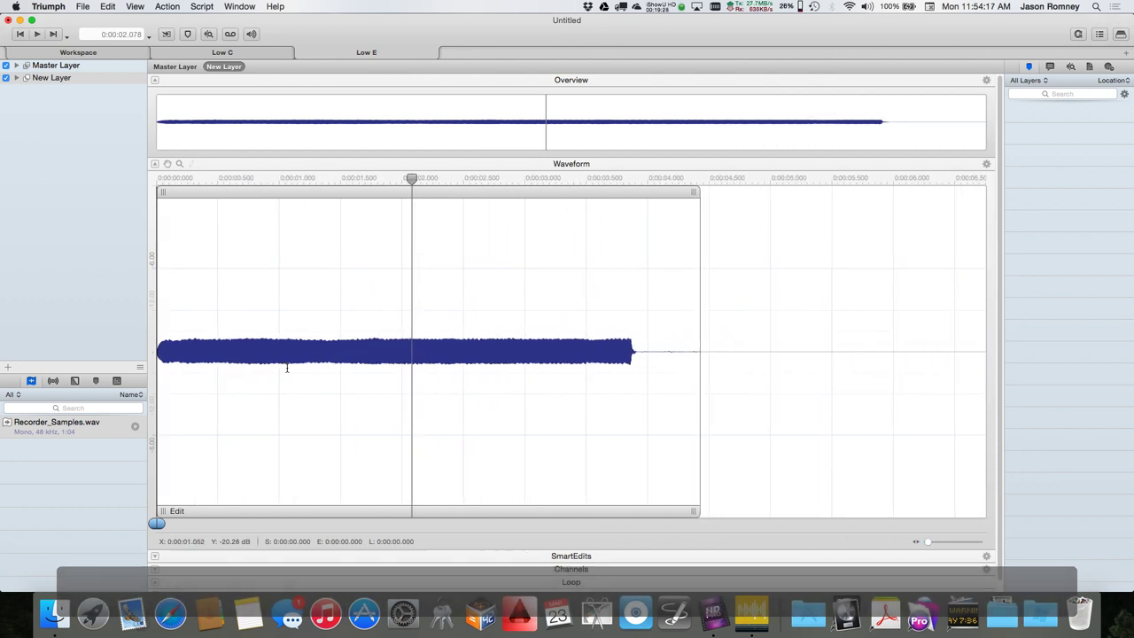
left_click(96, 381)
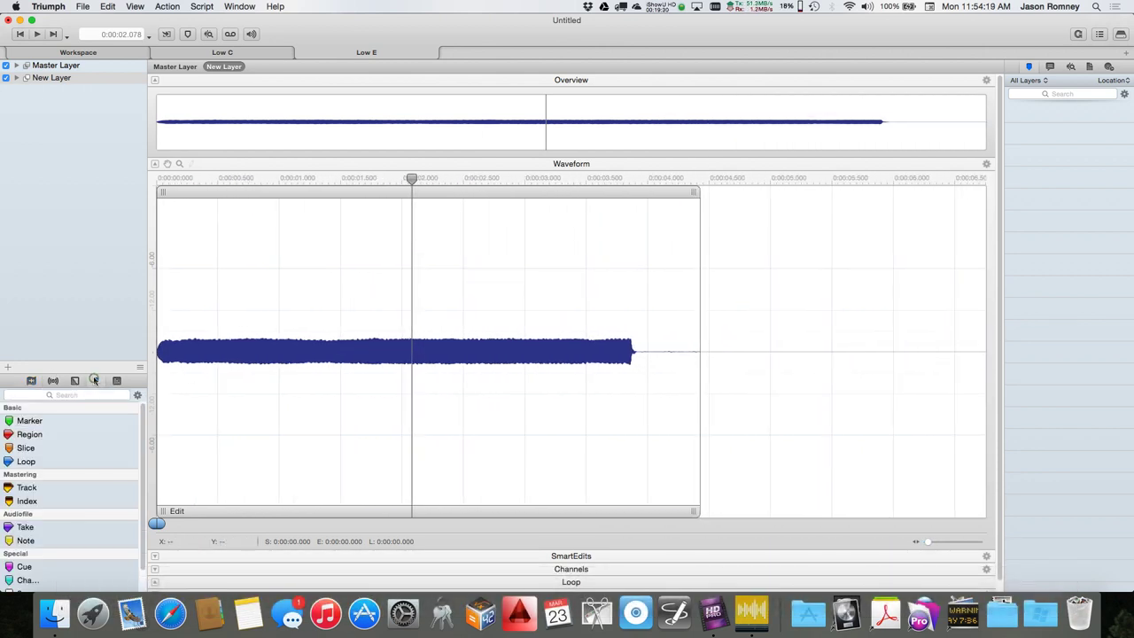
mouse_move(27, 461)
left_mouse_down()
mouse_move(152, 410)
mouse_move(209, 365)
left_mouse_up()
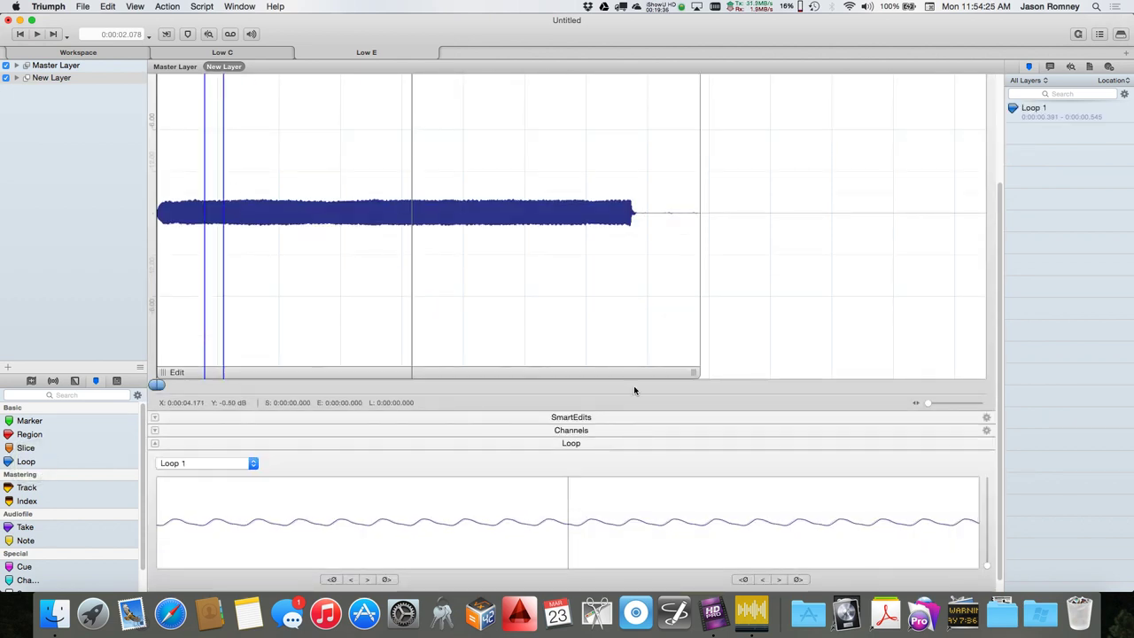
mouse_move(595, 412)
left_mouse_down()
mouse_move(595, 251)
mouse_move(592, 417)
left_mouse_up()
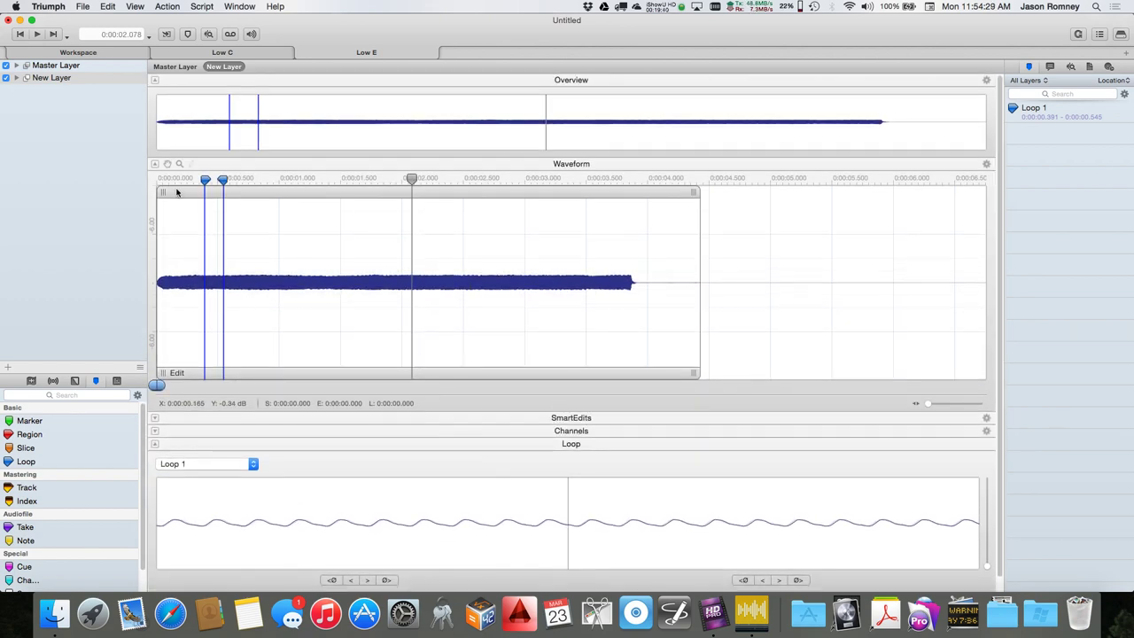
Step: Try a longer Low E loop by moving its end to about 0.77 seconds, playing it and nudging both ends to matching zero crossings
left_click_drag(222, 178, 252, 179)
key("space")
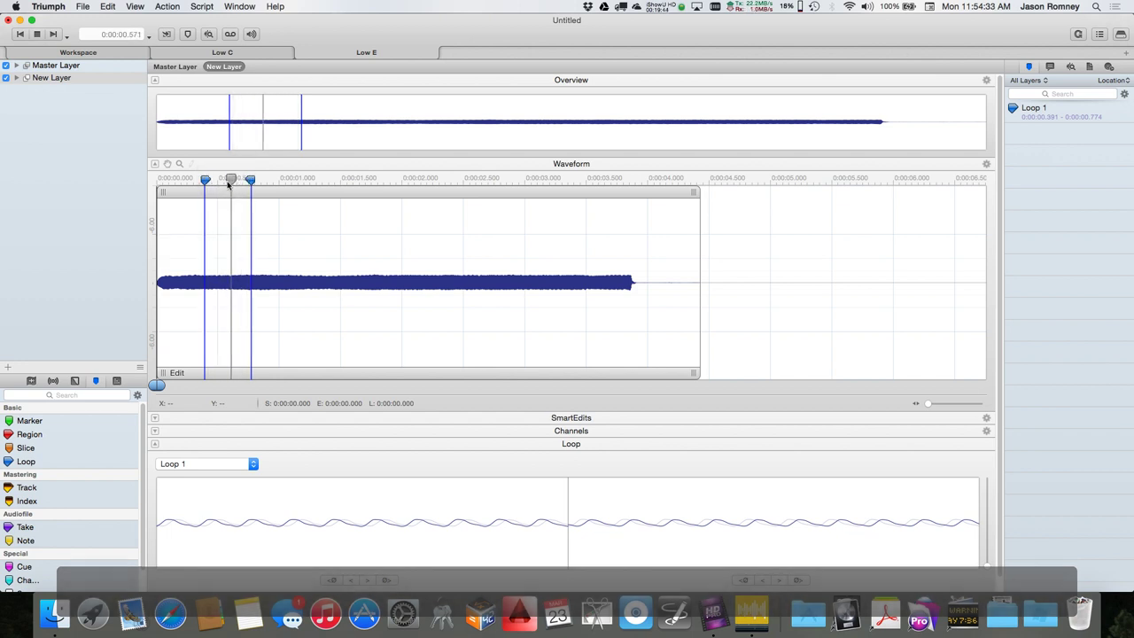
left_click(387, 580)
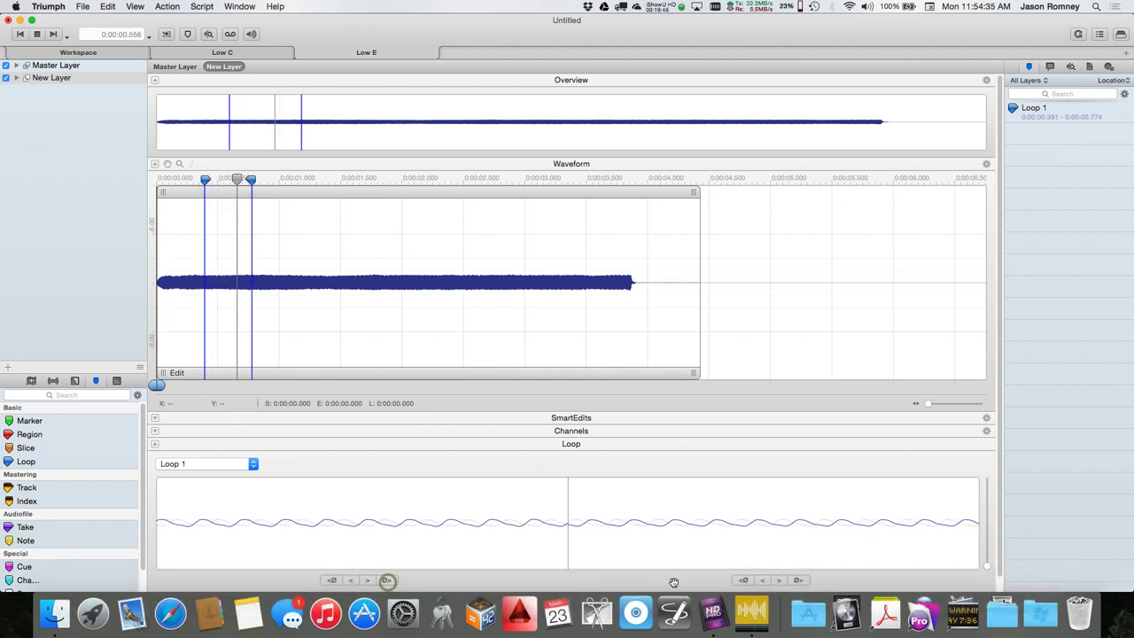
left_click(744, 580)
left_click(744, 580)
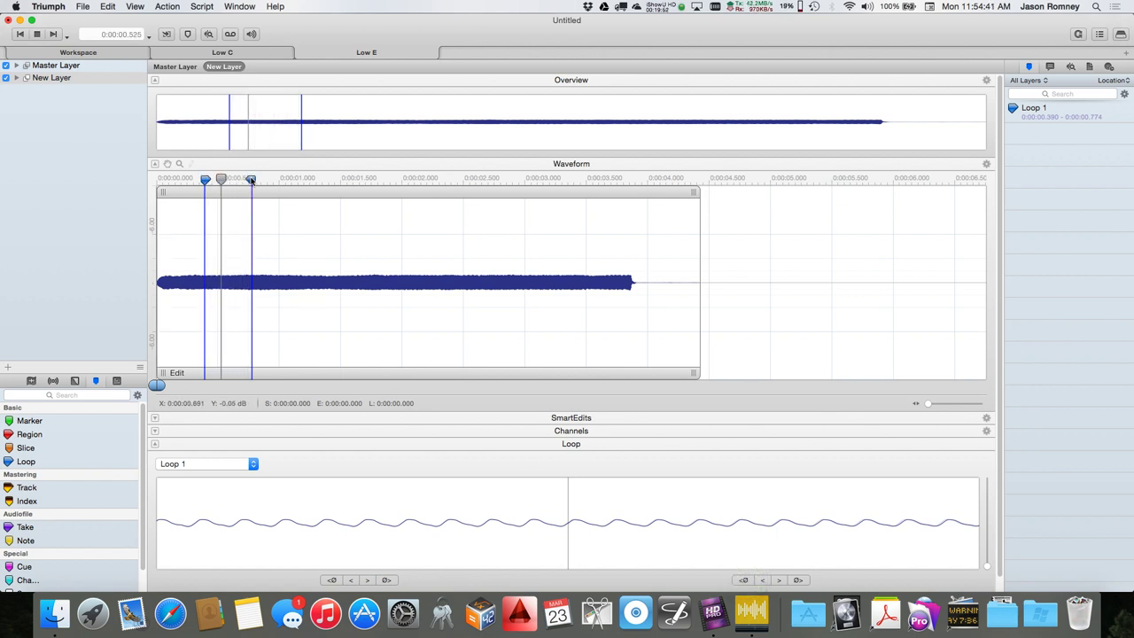
Step: Try extending the loop end to about 0.94 seconds, adjust it by zero crossings until the waveforms meet, and audition the loop
left_click_drag(251, 182, 272, 180)
left_click(798, 581)
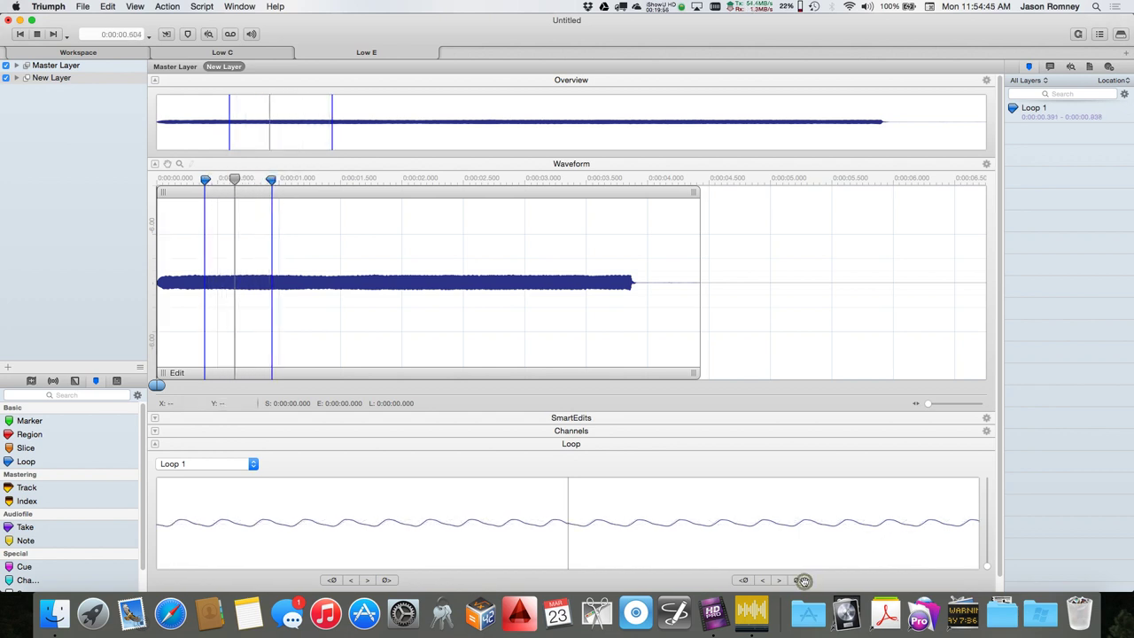
left_click(388, 579)
left_click(387, 579)
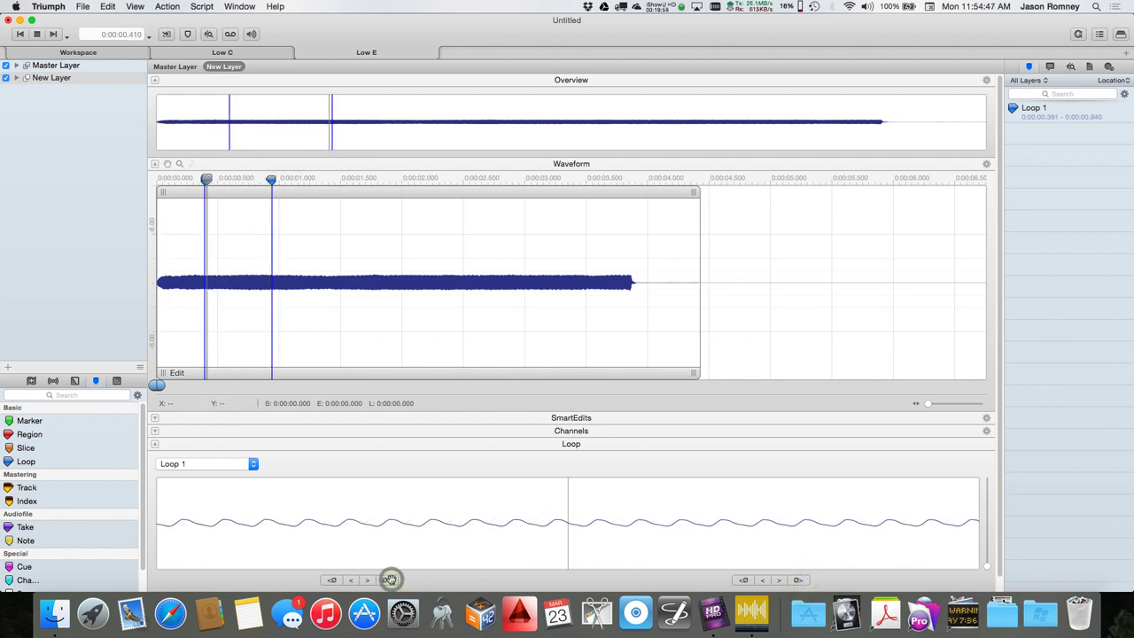
left_click(388, 580)
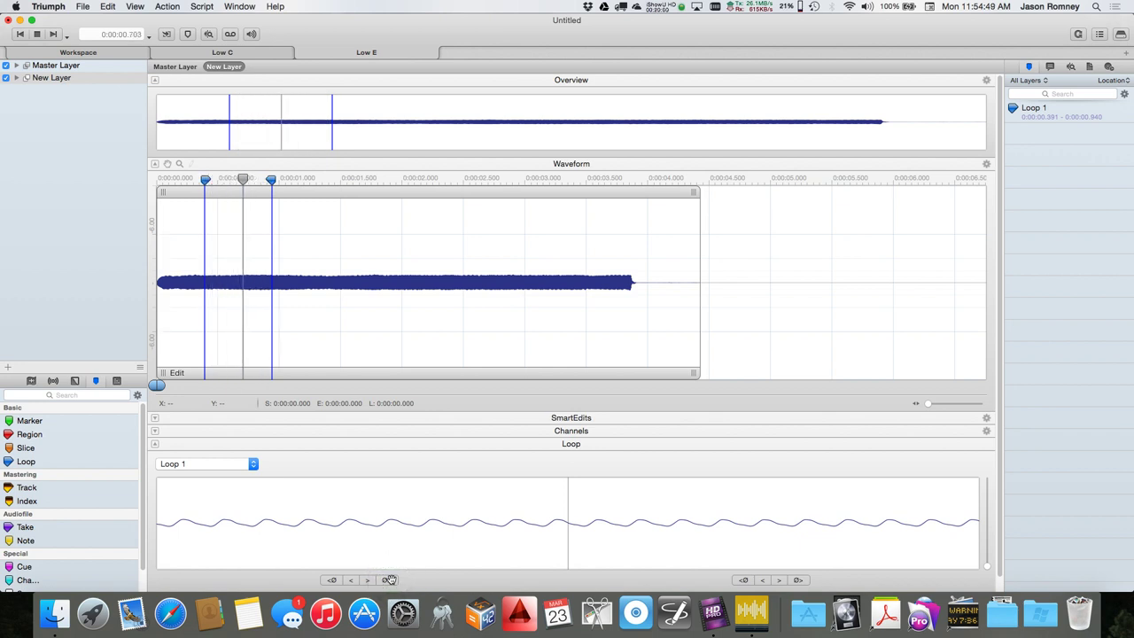
key("space")
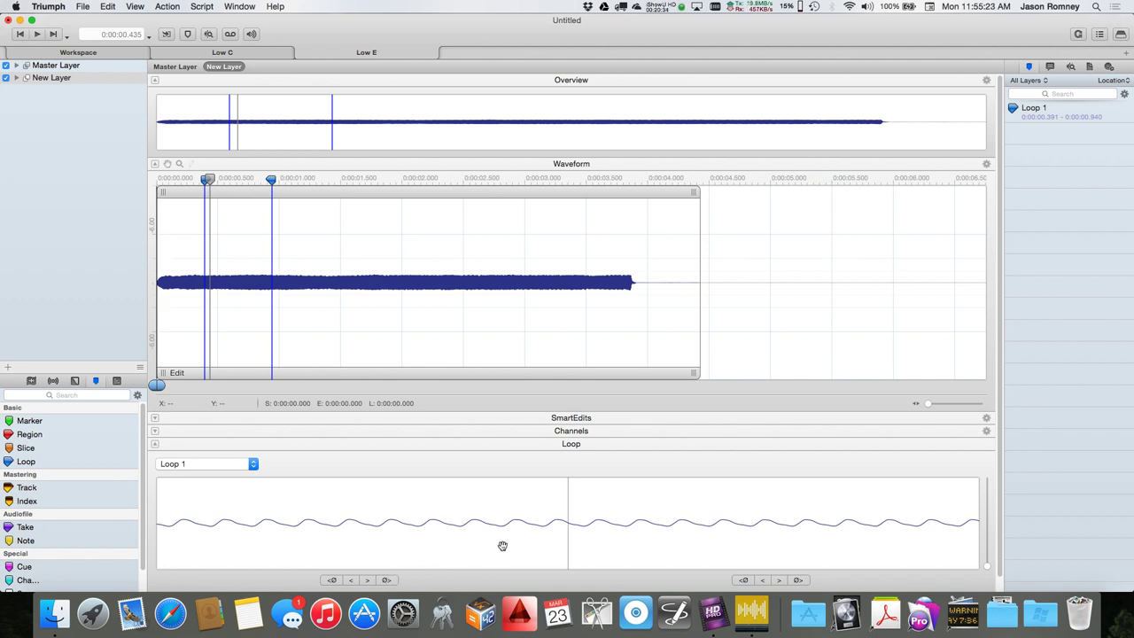
key("space")
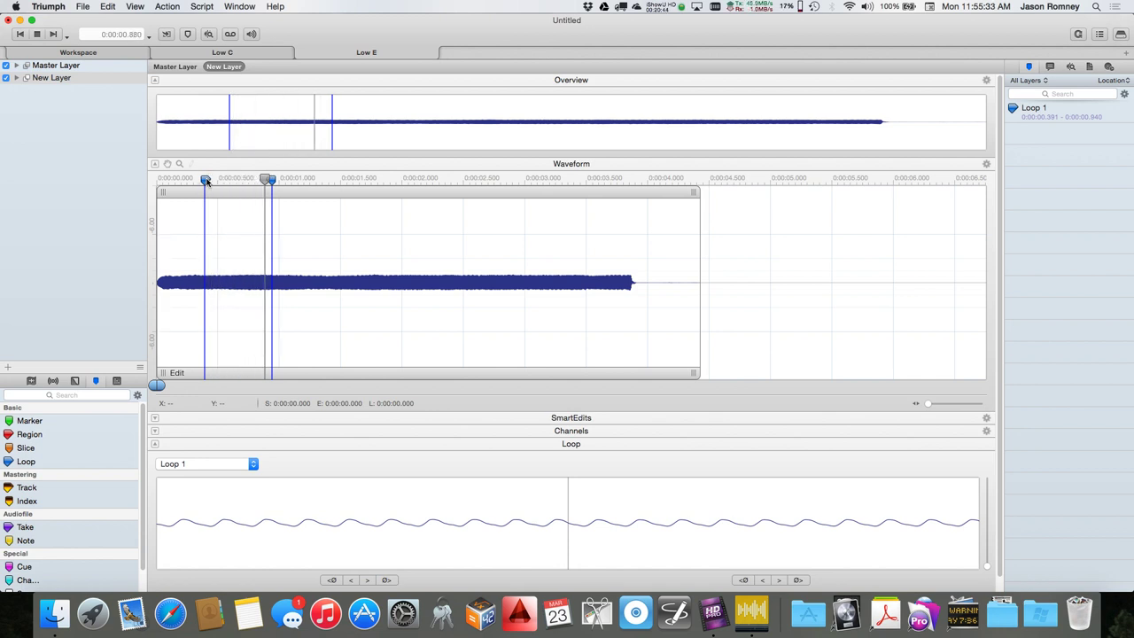
Step: Try widening the loop to about 0.31–1.23 seconds and align both ends at zero crossings
mouse_move(207, 180)
left_mouse_down()
mouse_move(233, 180)
mouse_move(190, 180)
left_mouse_up()
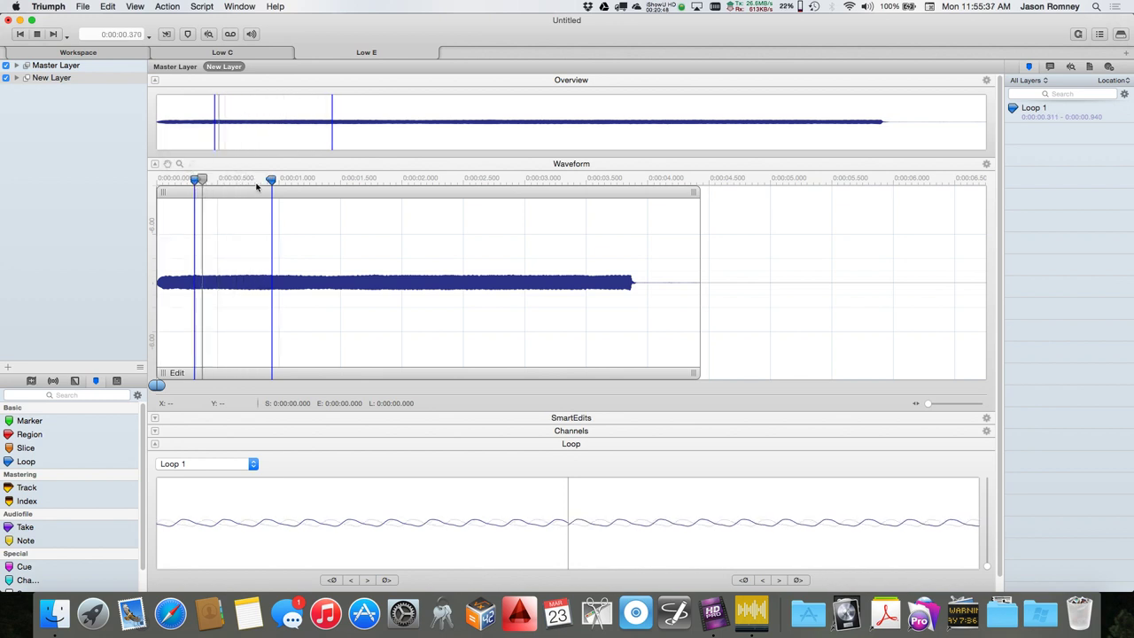
left_click_drag(272, 180, 308, 180)
left_click(388, 579)
left_click(745, 581)
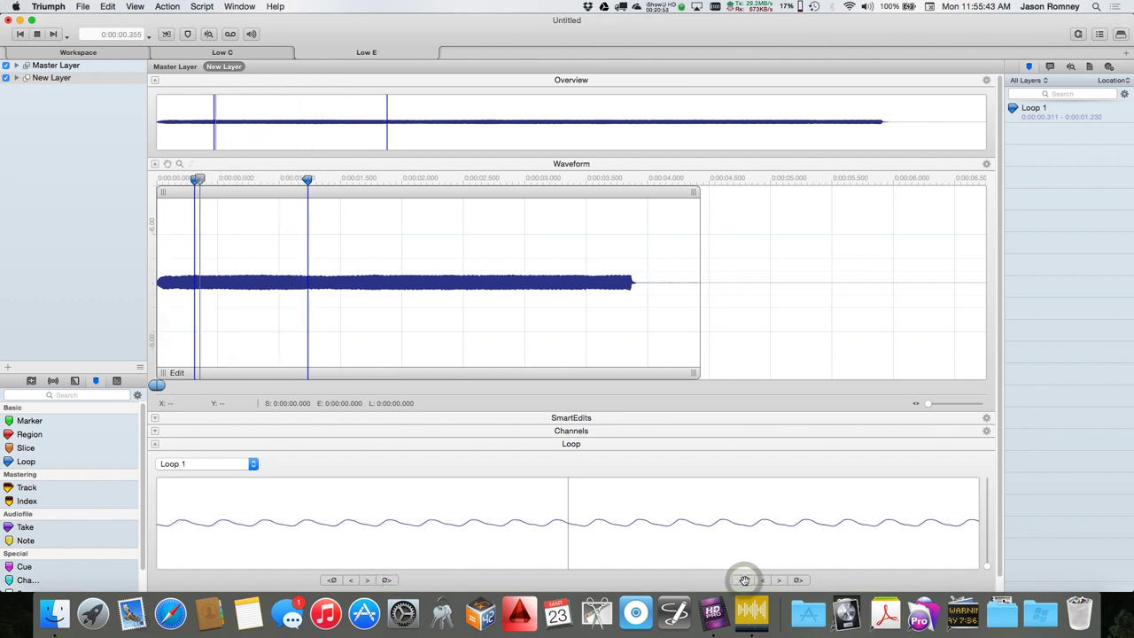
left_click(744, 580)
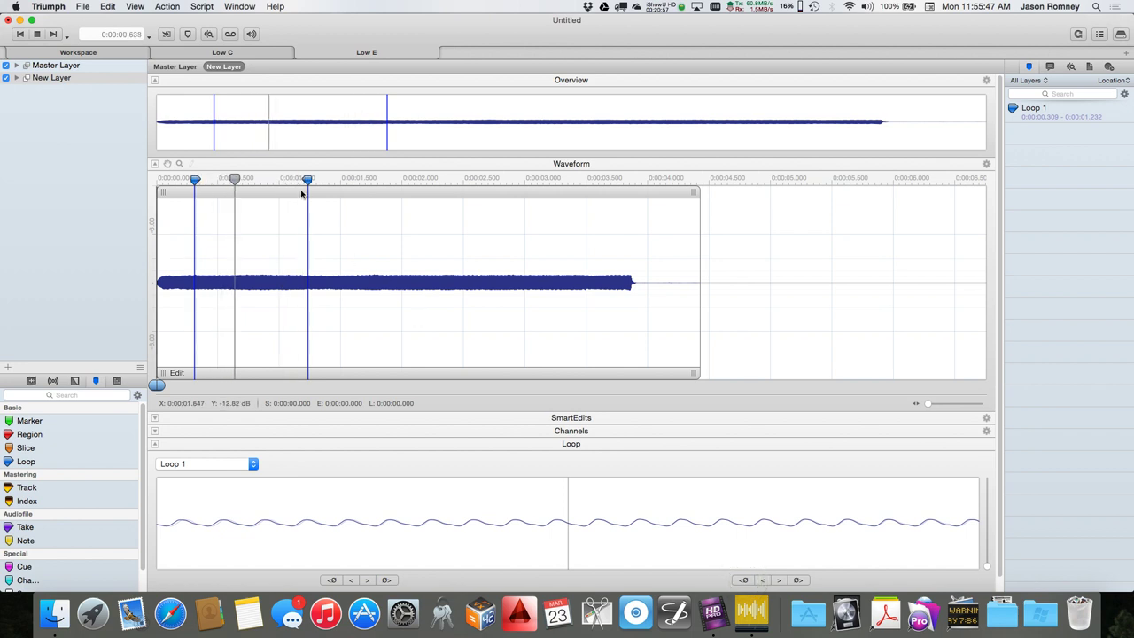
Step: Try the loop further into the sustain, from about 1.03 to 1.60 seconds, with its ends matched at zero crossings
left_click_drag(307, 180, 350, 180)
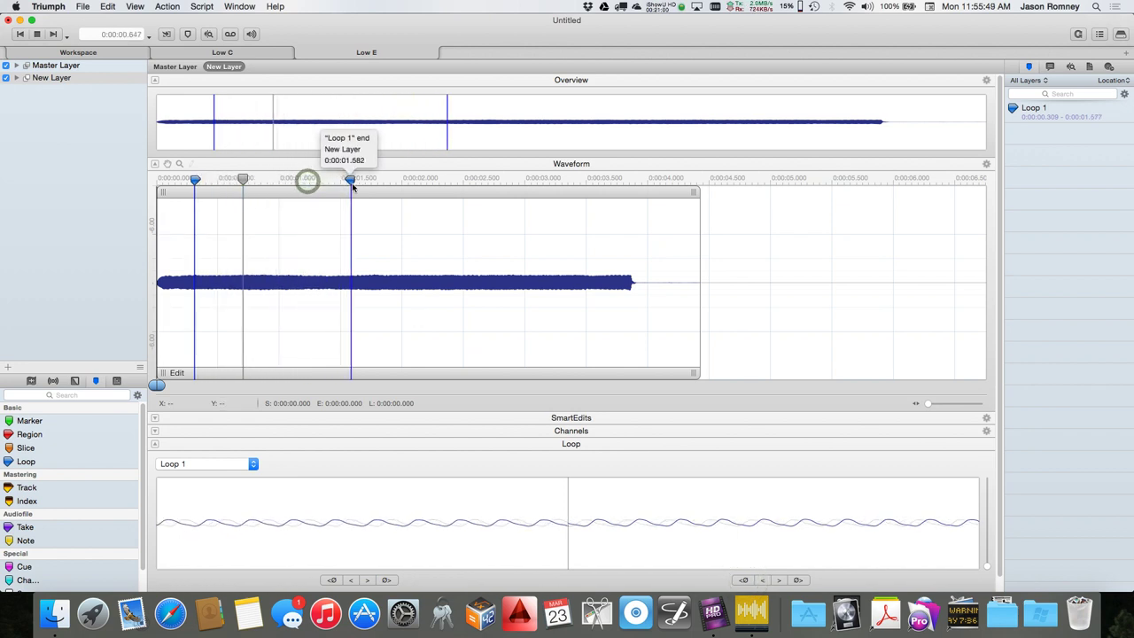
left_click_drag(195, 179, 283, 179)
left_click(742, 579)
left_click(387, 580)
left_click(389, 579)
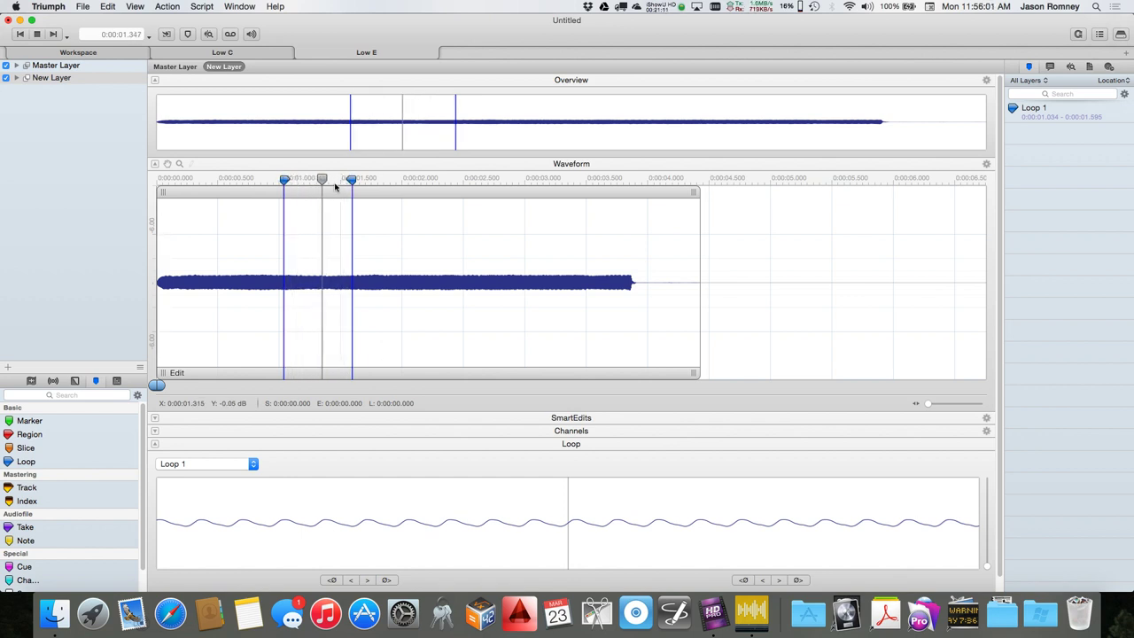
Step: Try looping mid-sustain from about 1.80 seconds with zero-crossing-matched ends, and extend the loop end to about 2.49 seconds
left_click_drag(351, 181, 442, 181)
left_click_drag(284, 180, 380, 182)
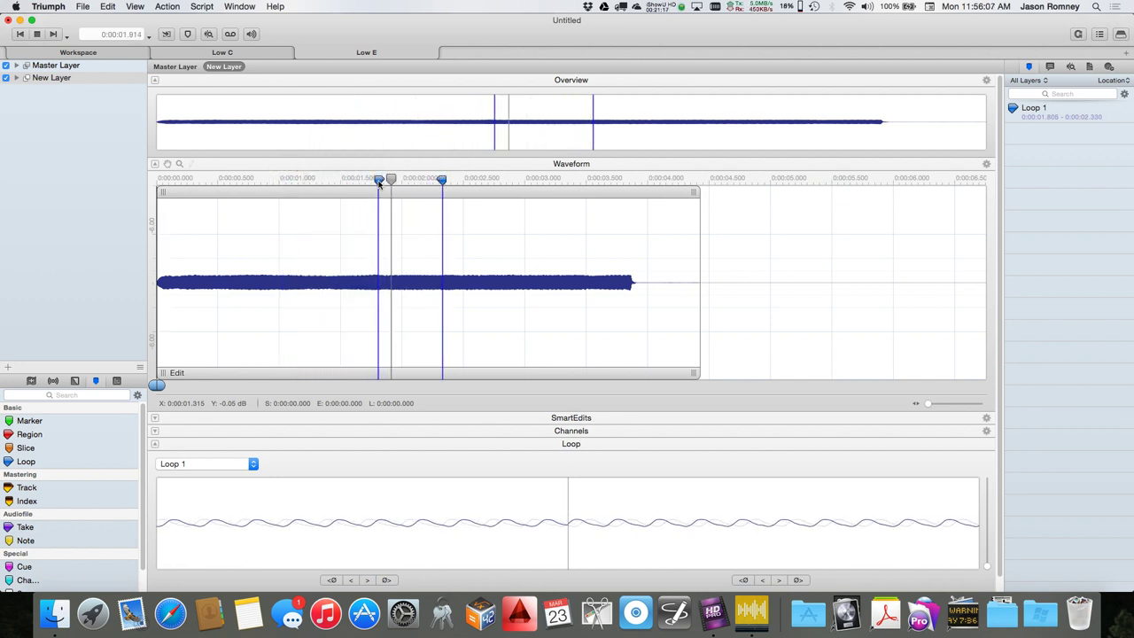
left_click(387, 580)
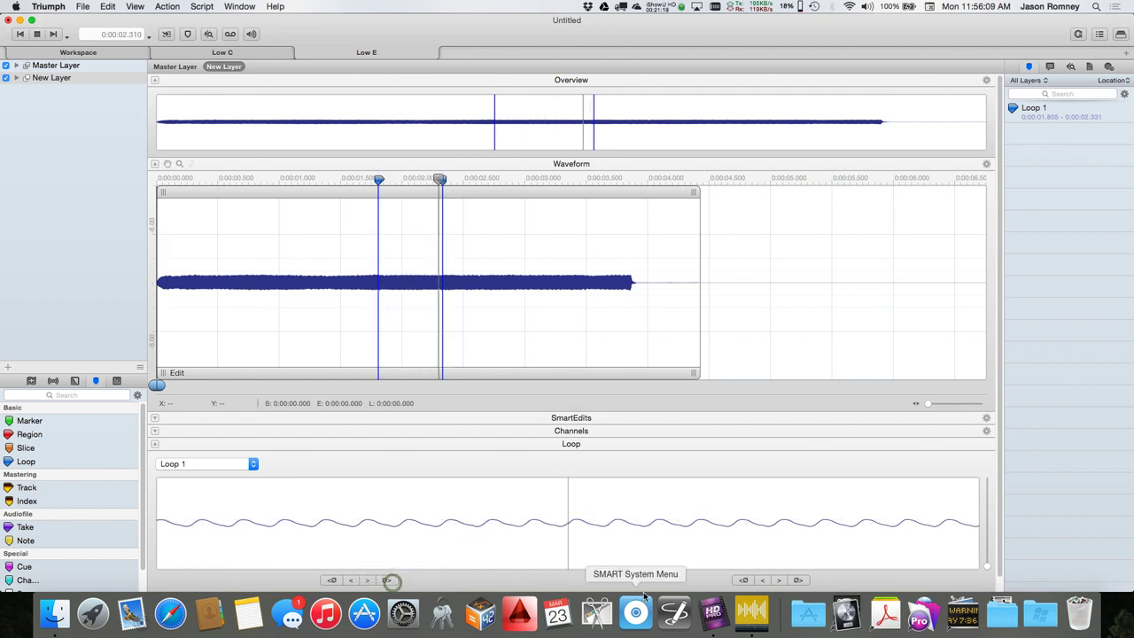
left_click(741, 581)
left_click(741, 581)
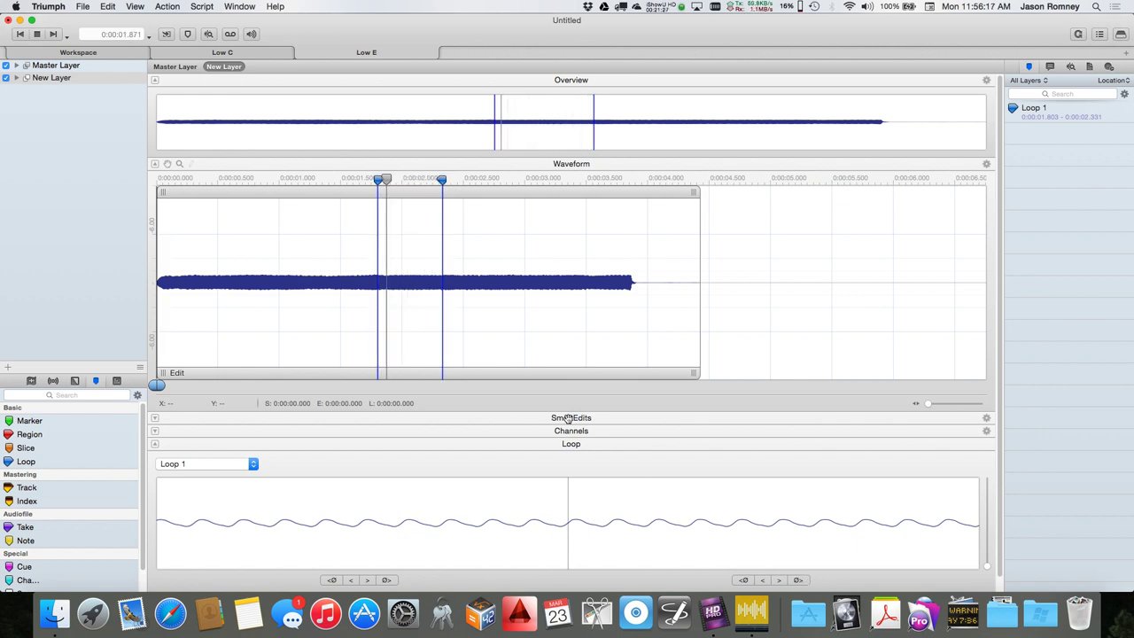
left_click_drag(443, 181, 460, 181)
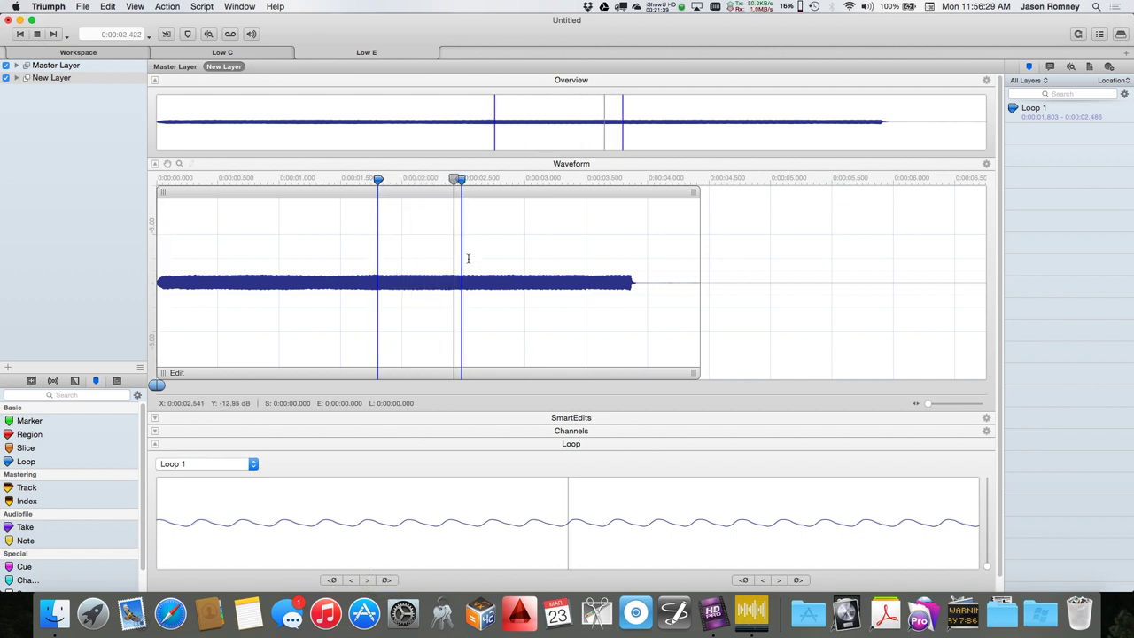
Step: Move the loop near the end of the note, about 2.82–3.28 seconds, and match its ends at zero crossings
left_click_drag(460, 180, 557, 180)
left_click_drag(379, 180, 502, 180)
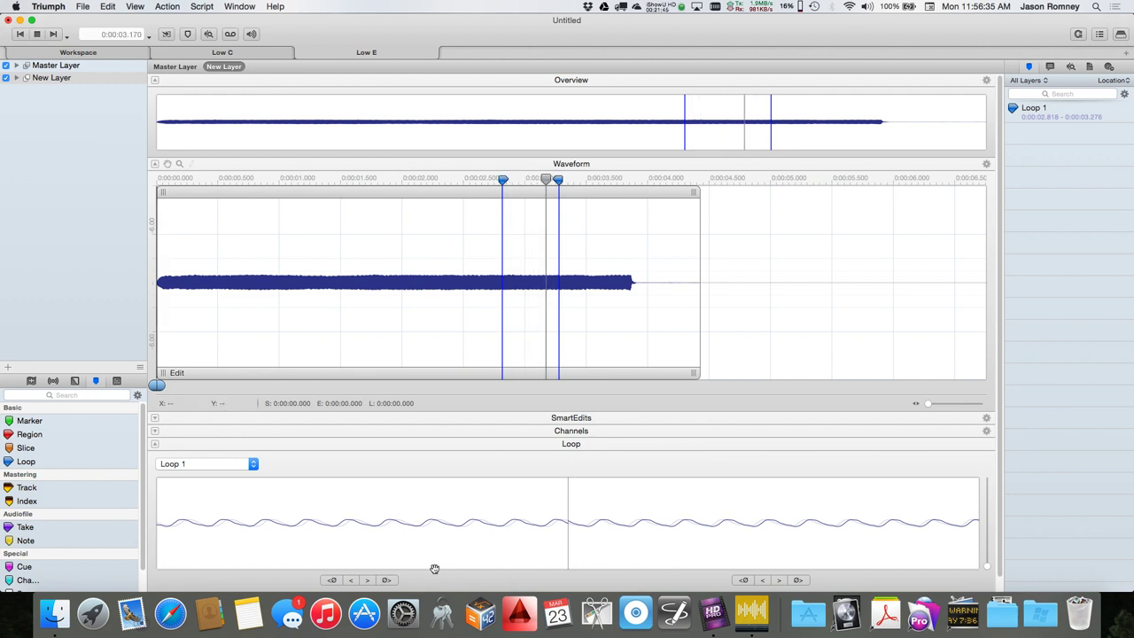
left_click(385, 579)
left_click(743, 579)
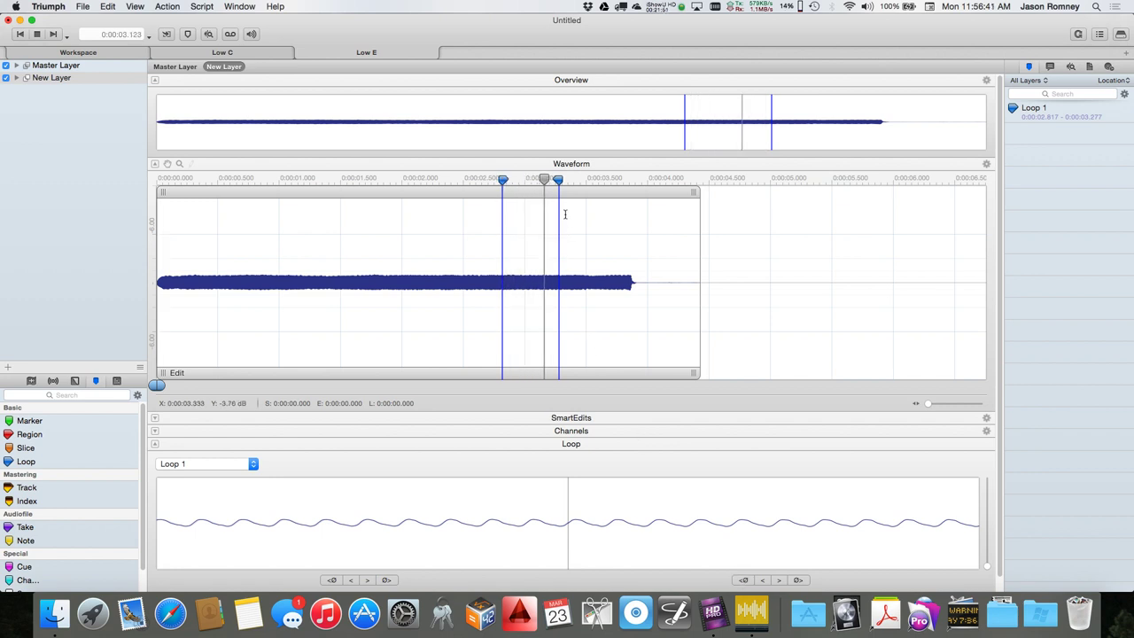
Step: Lengthen the loop by moving its start to about 2.67 seconds, and realign both ends at zero crossings
left_click_drag(503, 180, 484, 180)
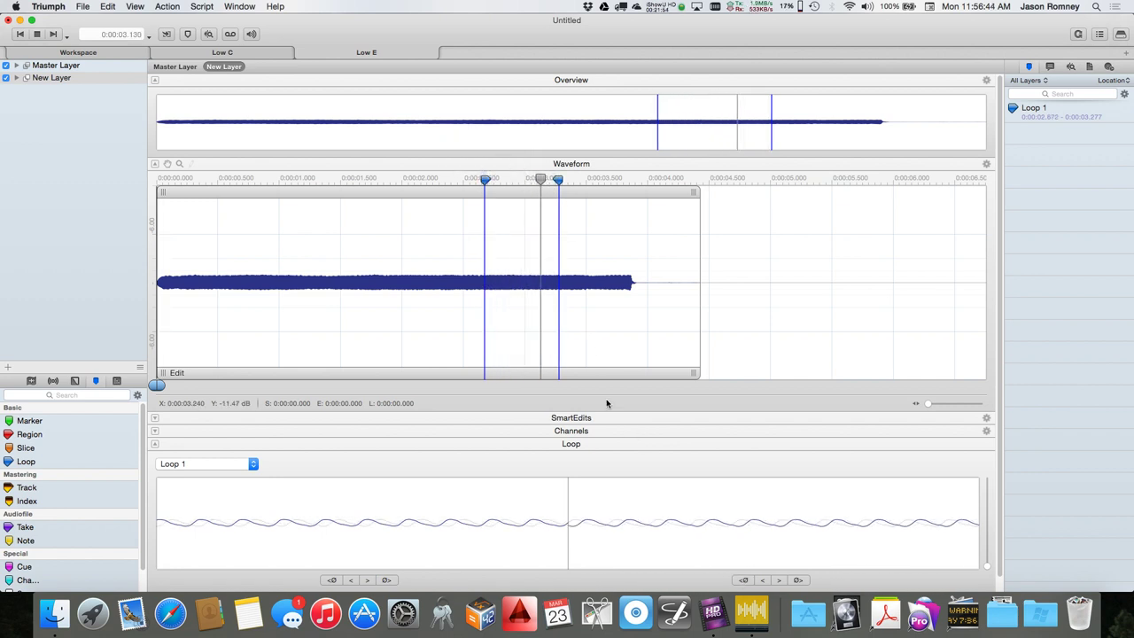
left_click(746, 579)
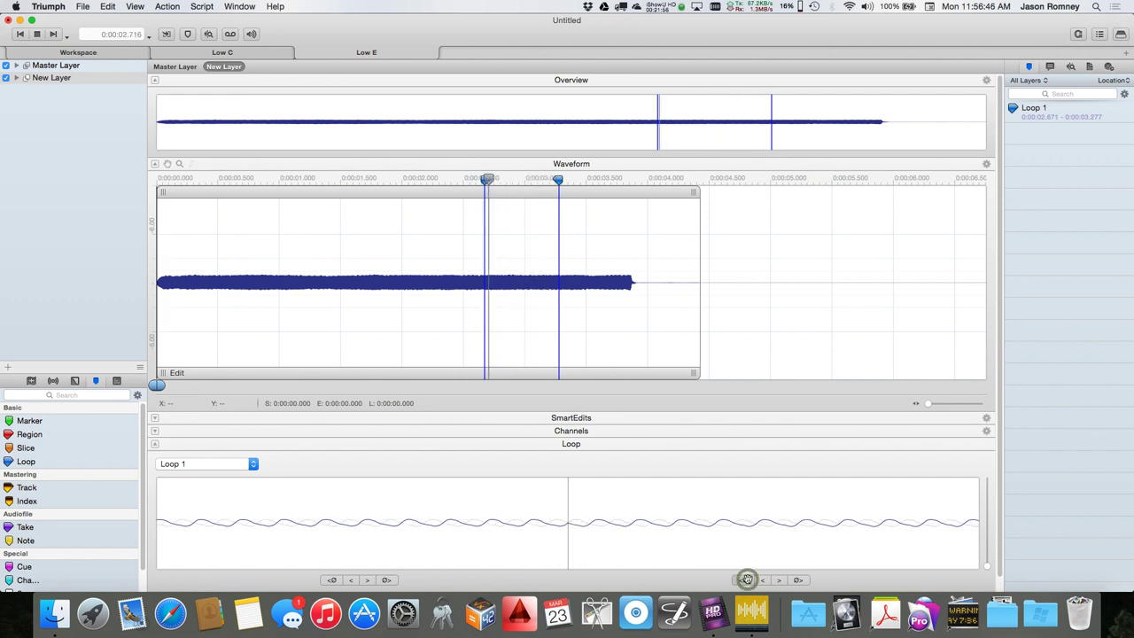
left_click(388, 580)
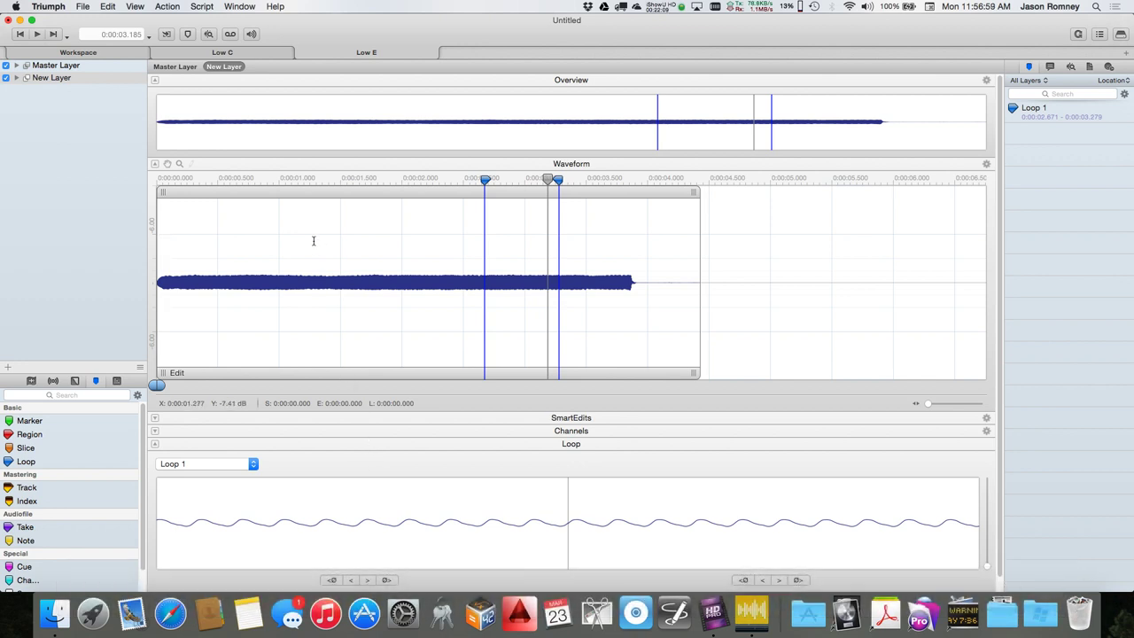
Step: Splice the Low E edit in two at about 0.96 seconds
left_click(275, 278)
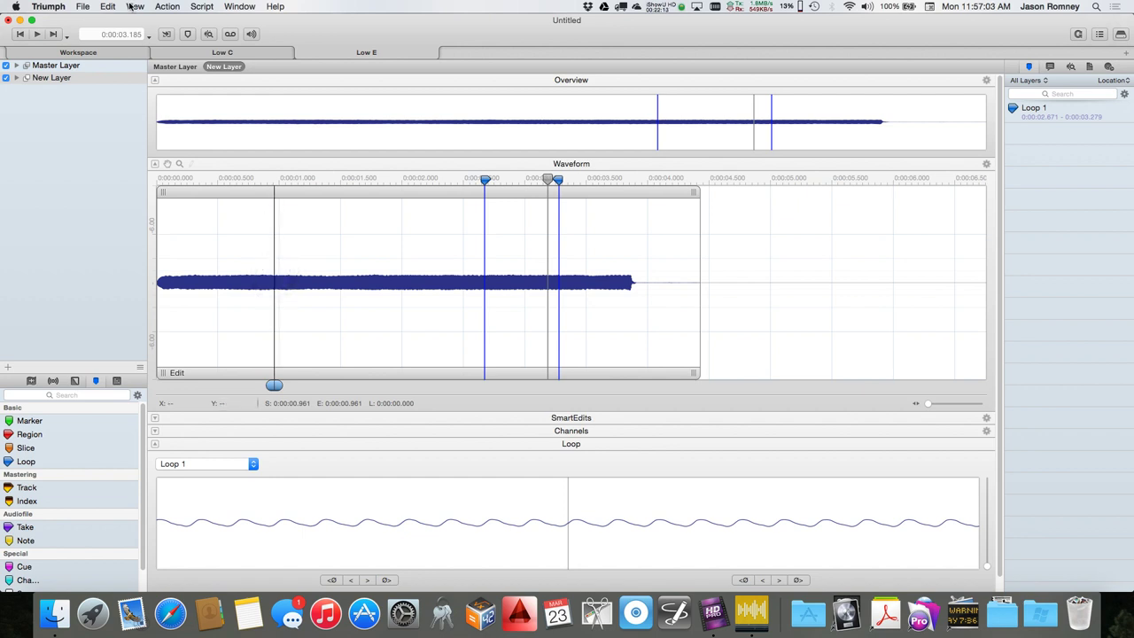
left_click(84, 6)
left_click(85, 6)
left_click(106, 6)
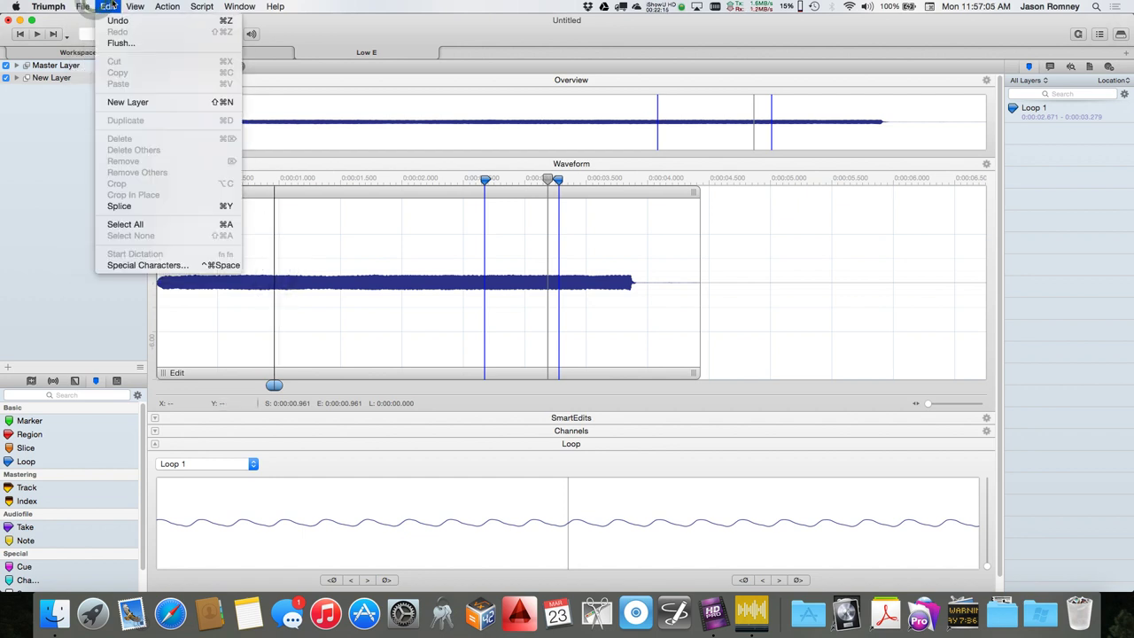
left_click(145, 207)
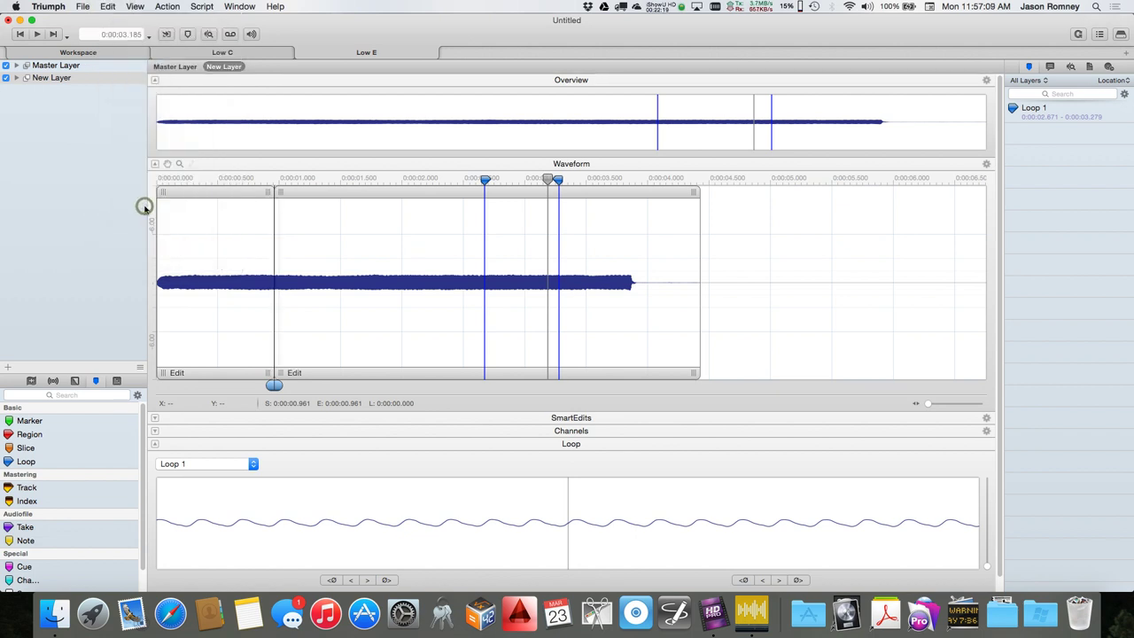
Step: Trim the second edit's start to about 2.48 seconds and the attack edit to about 0.33 seconds long, then slide the attack to slightly overlap the second edit
left_click(279, 375)
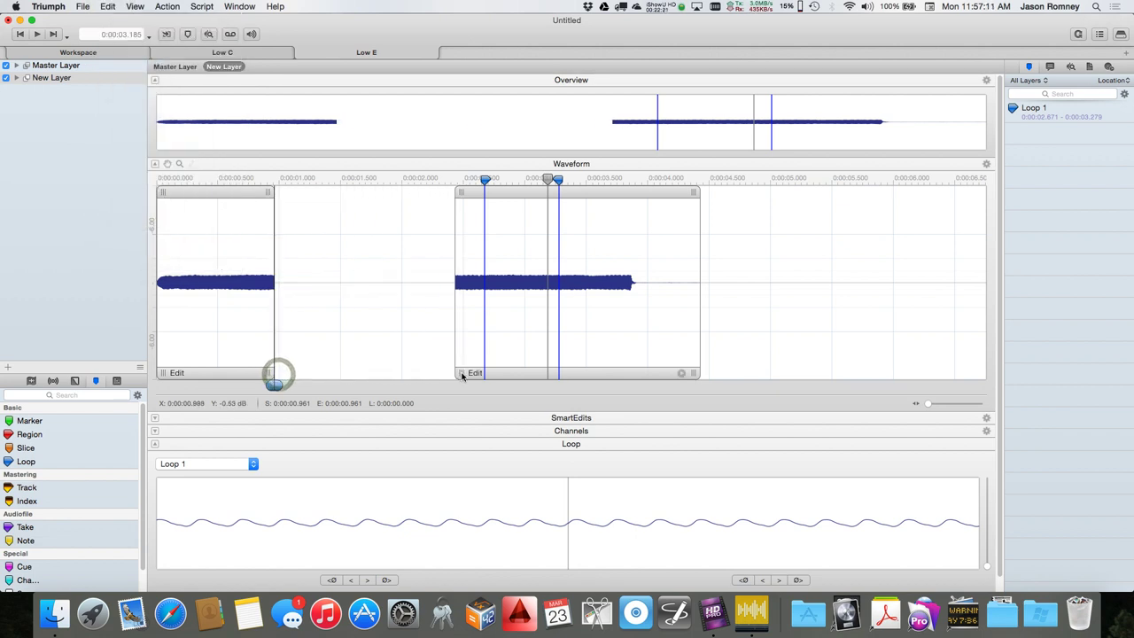
left_click_drag(270, 373, 198, 373)
left_click_drag(175, 191, 442, 197)
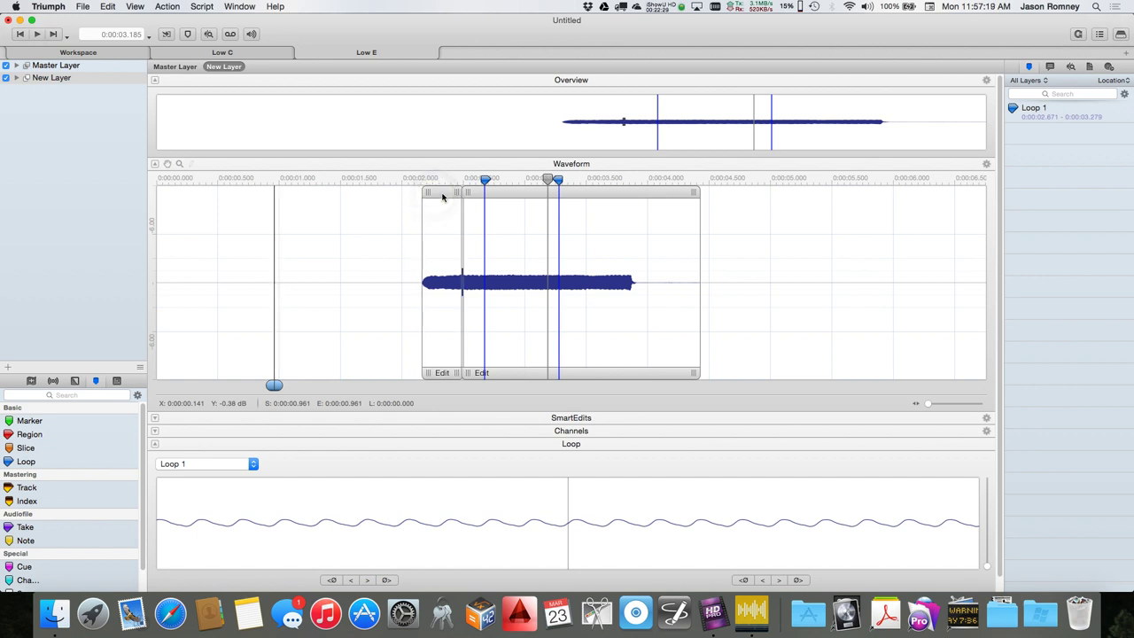
Step: Crossfade the short overlap between the attack edit and the looped sustain edit at about 2.49 seconds
key("super+equal")
key("super+equal")
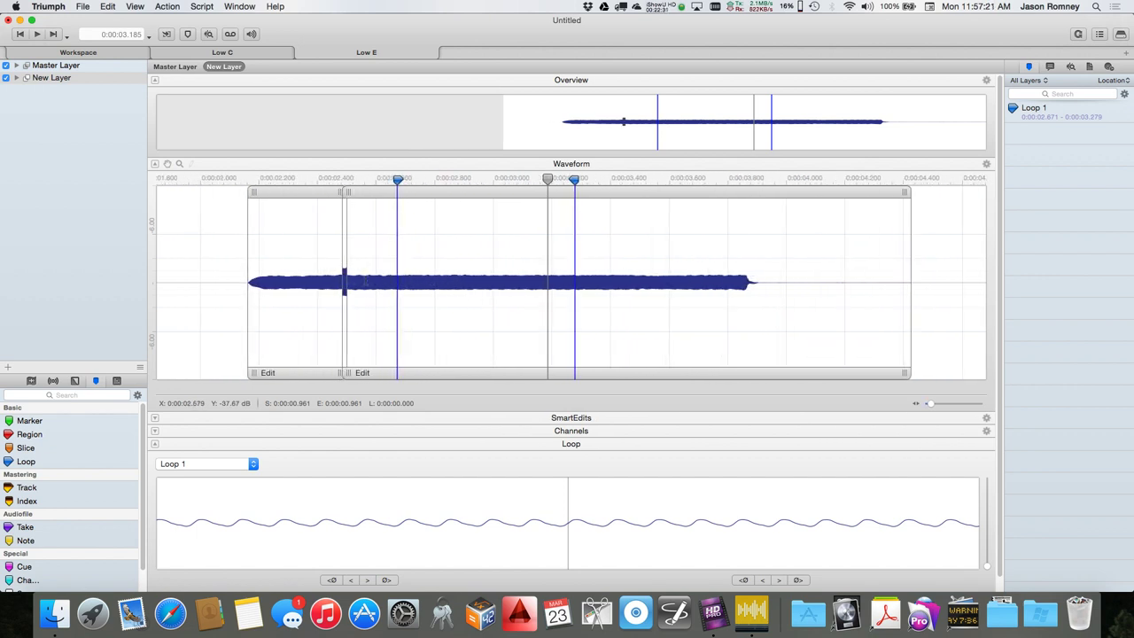
key("super+equal")
key("super+equal")
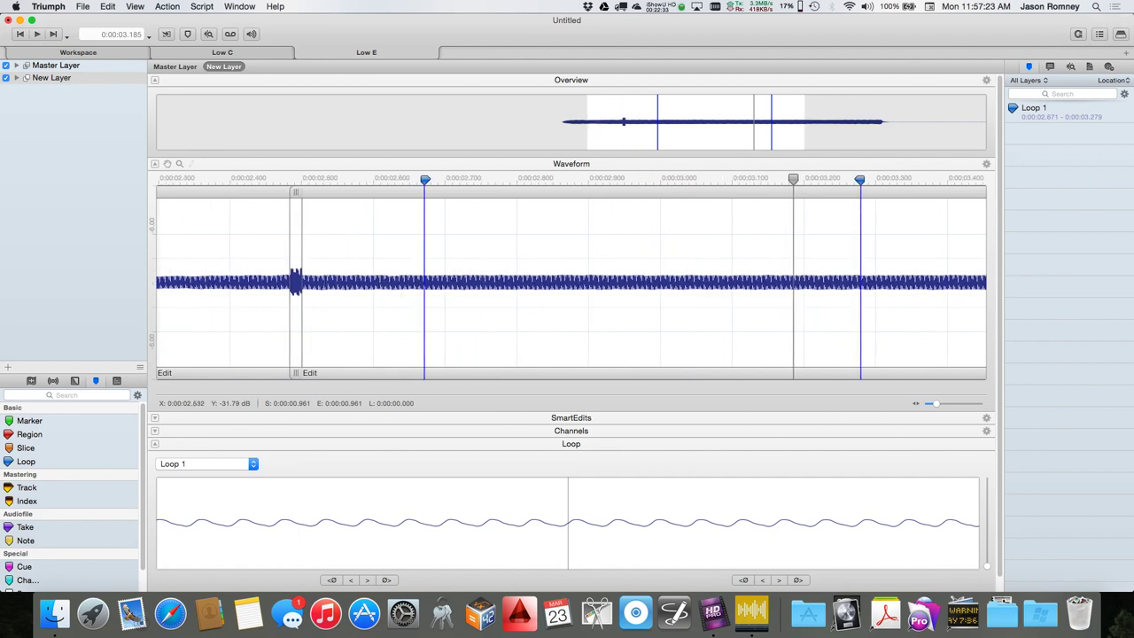
key("super+equal")
key("super+equal")
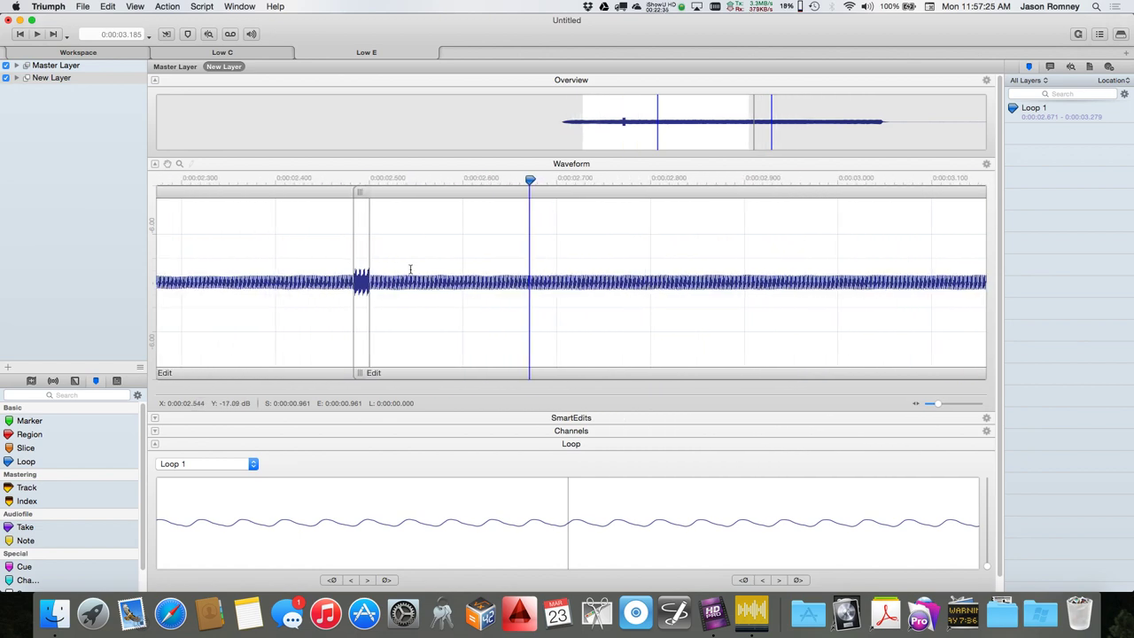
scroll(284, 286, "left", 3)
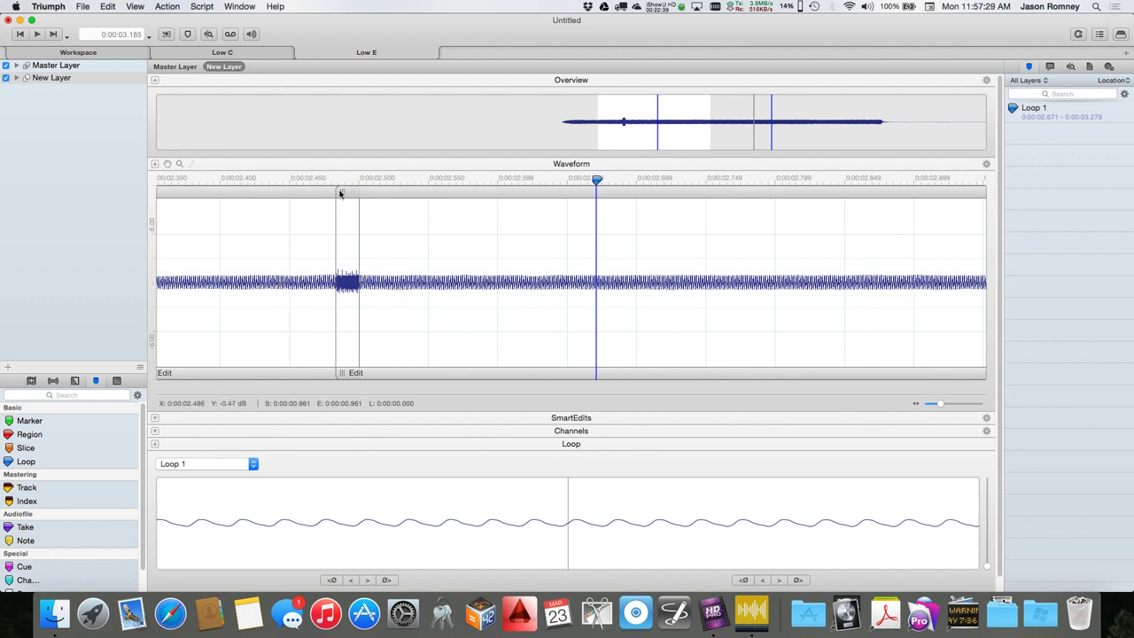
mouse_move(340, 193)
left_mouse_down()
mouse_move(362, 193)
mouse_move(339, 197)
left_mouse_up()
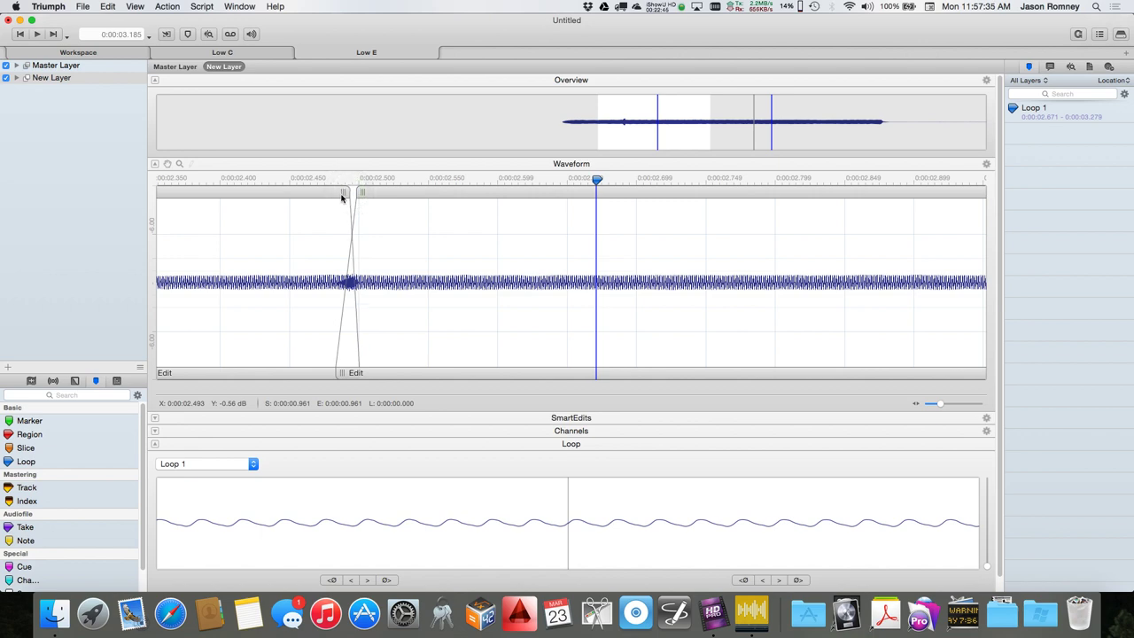
scroll(624, 121, "down", 5)
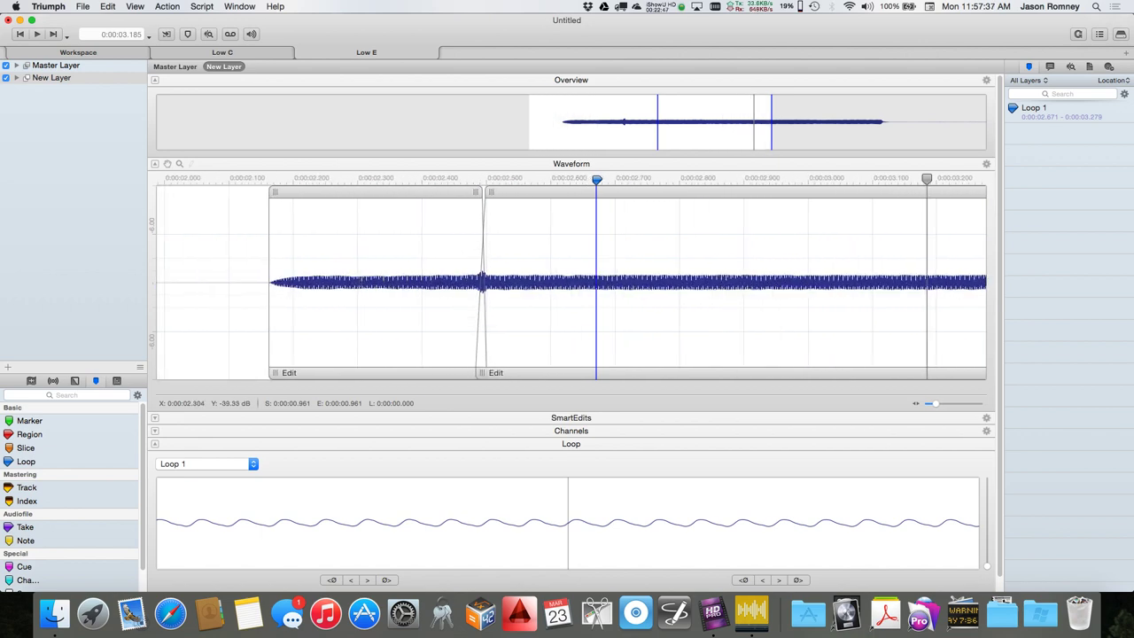
Step: Audition the joined note through the crossfade and into the loop
left_click(246, 183)
key("space")
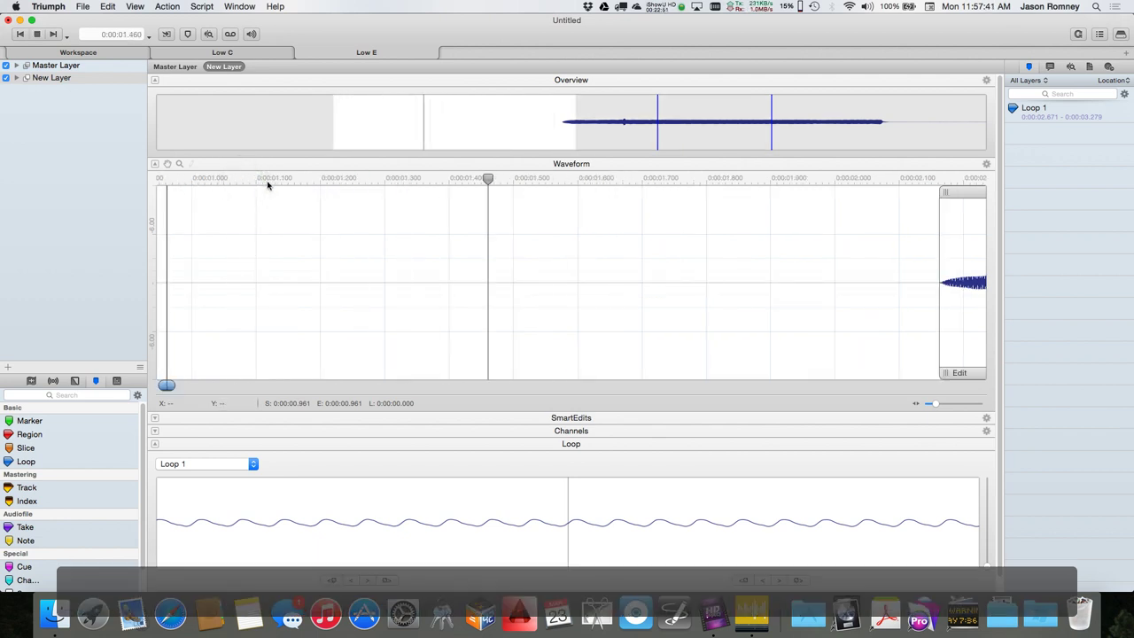
key("space")
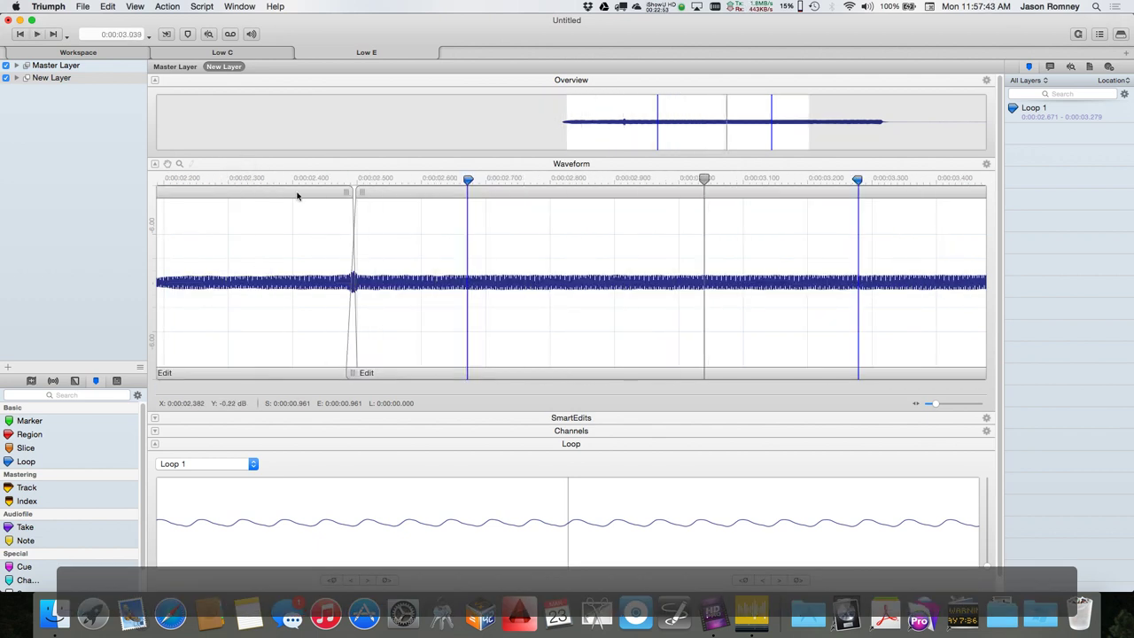
Step: Try different fade-out and fade-in lengths where the attack edit meets the sustain edit at about 2.49 seconds, and audition the join
scroll(352, 275, "up", 5)
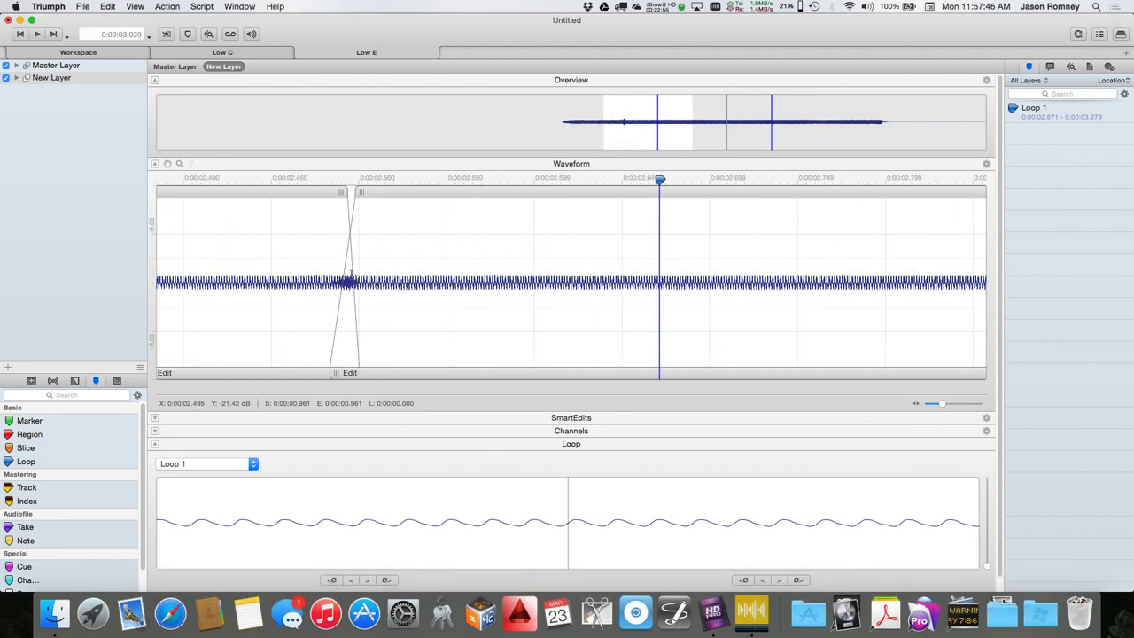
scroll(352, 275, "left", 5)
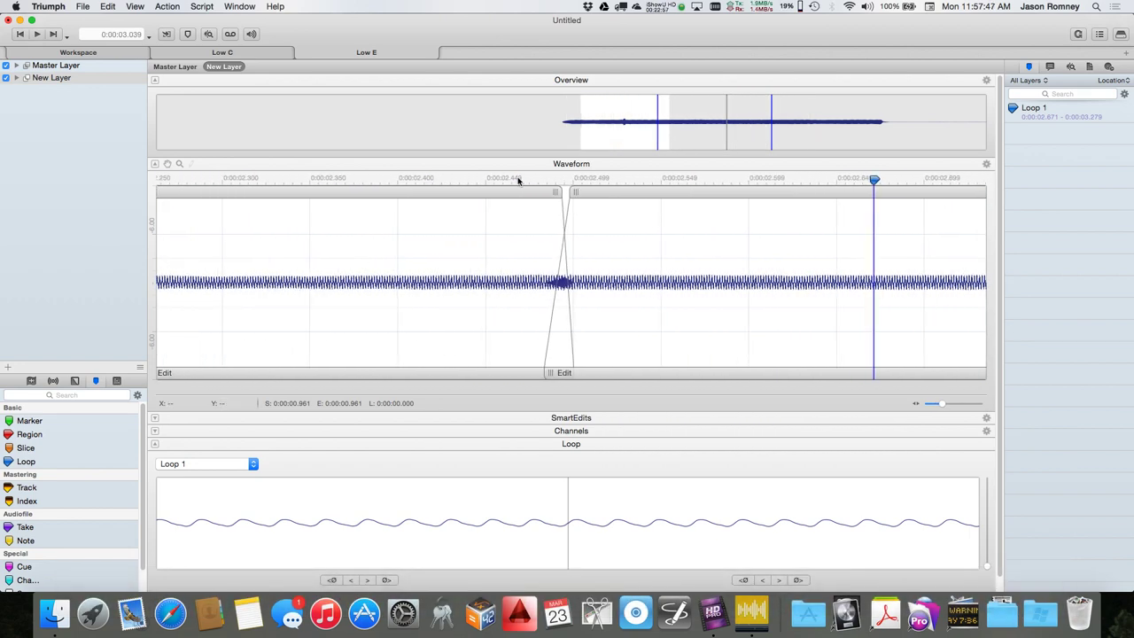
left_click_drag(554, 192, 551, 191)
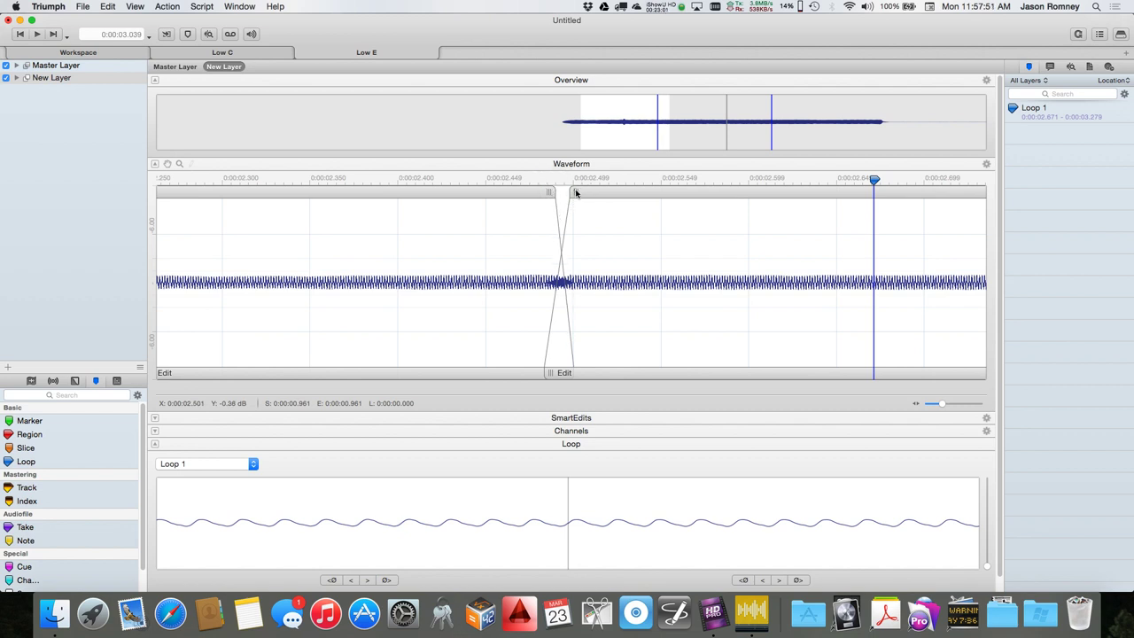
left_click_drag(572, 192, 582, 192)
left_click_drag(574, 193, 564, 195)
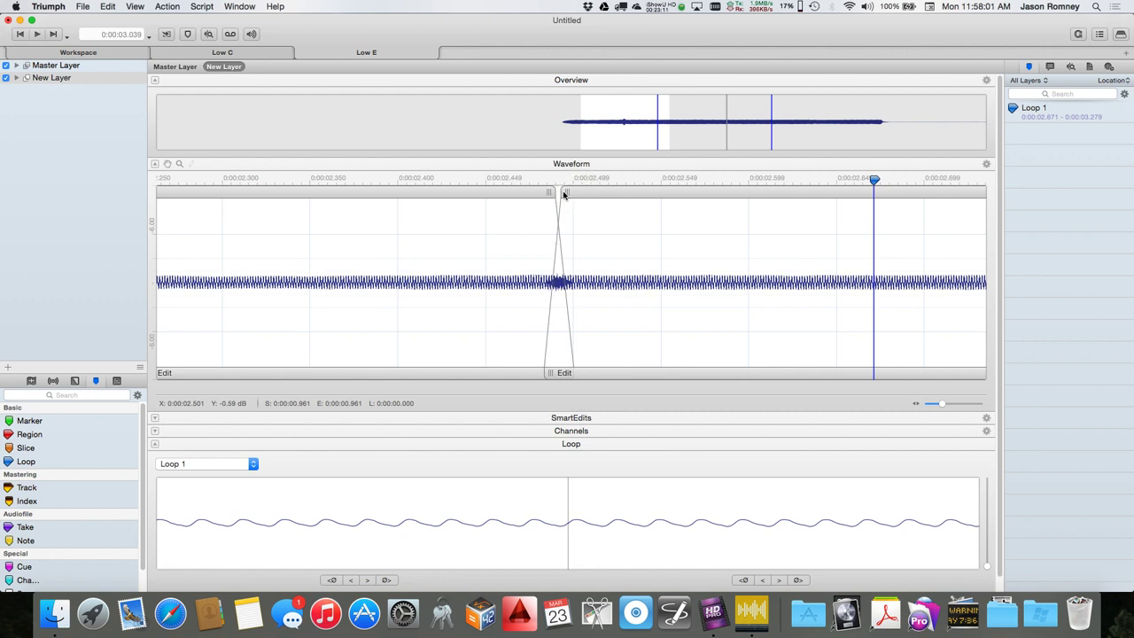
left_click_drag(549, 194, 562, 196)
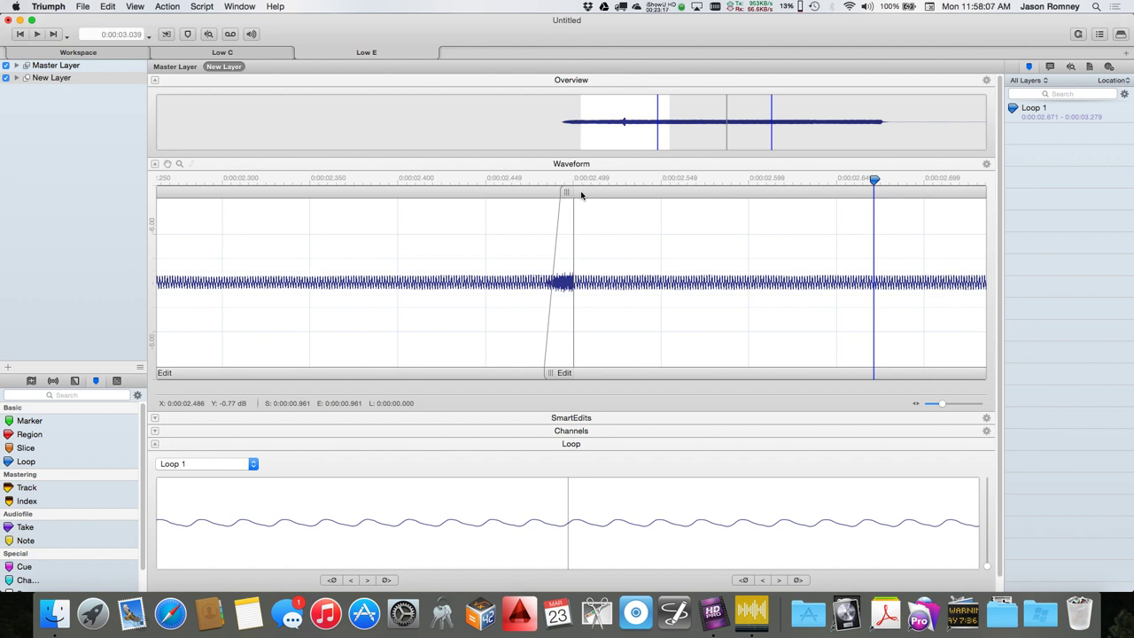
key("space")
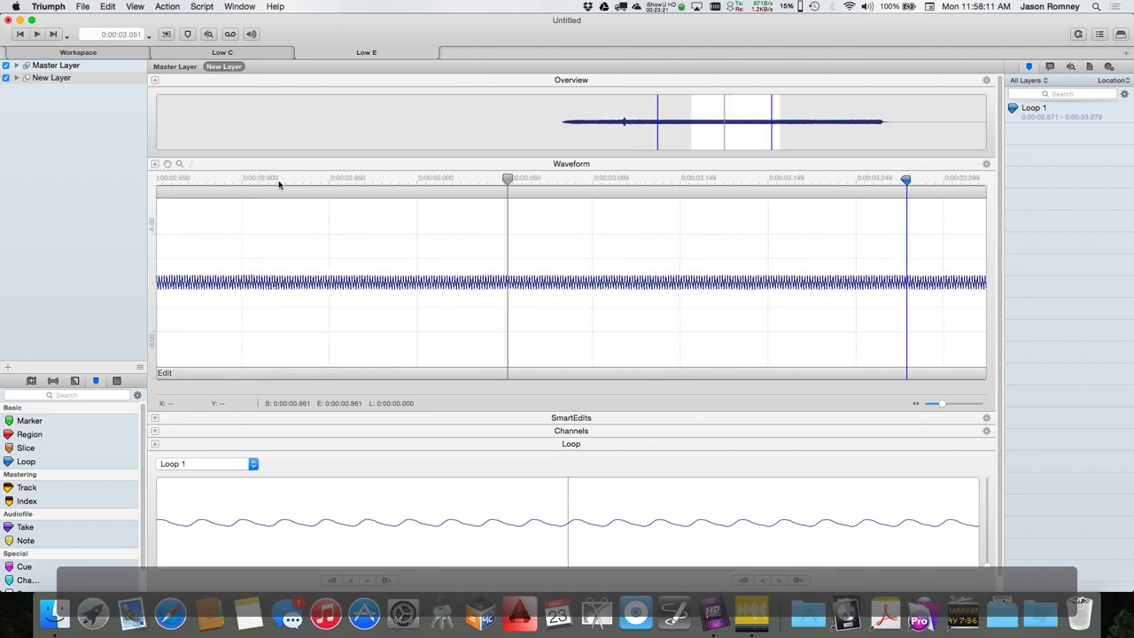
key("space")
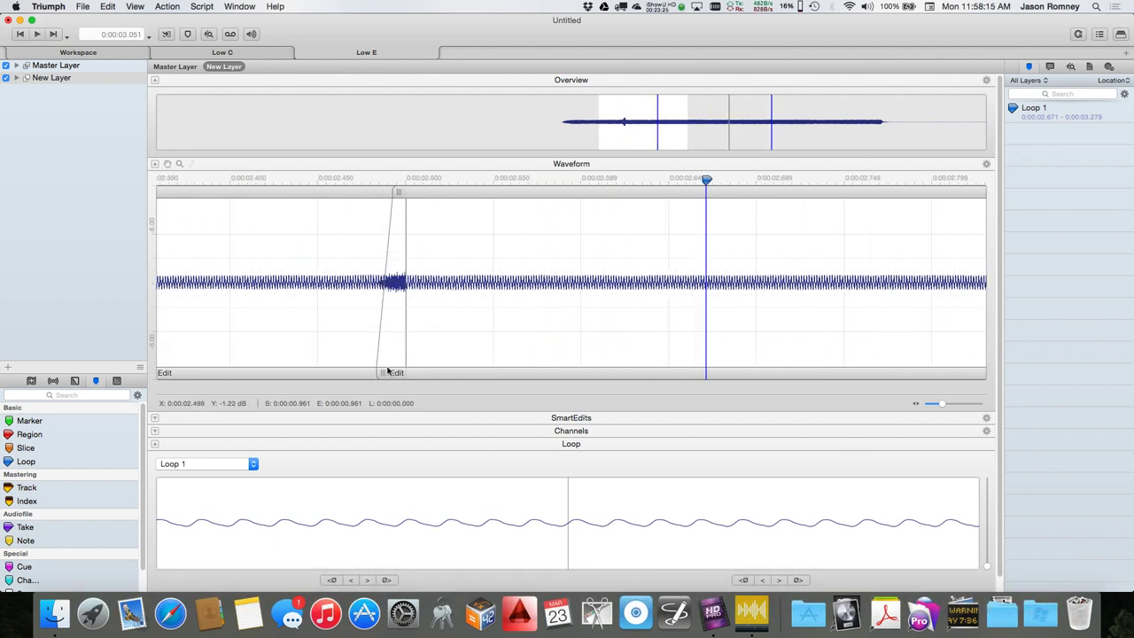
Step: Extend the attack edit's end to about 2.54 seconds and lengthen its fade-out and the sustain edit's fade-in into a wider crossfade
left_click(379, 190)
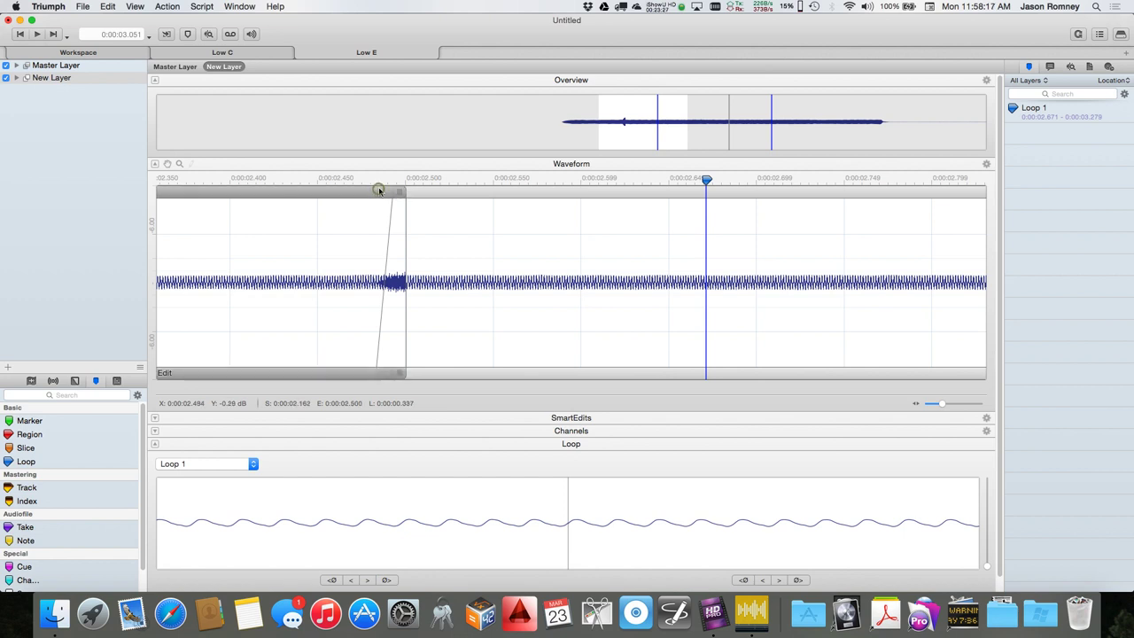
left_click_drag(400, 191, 317, 204)
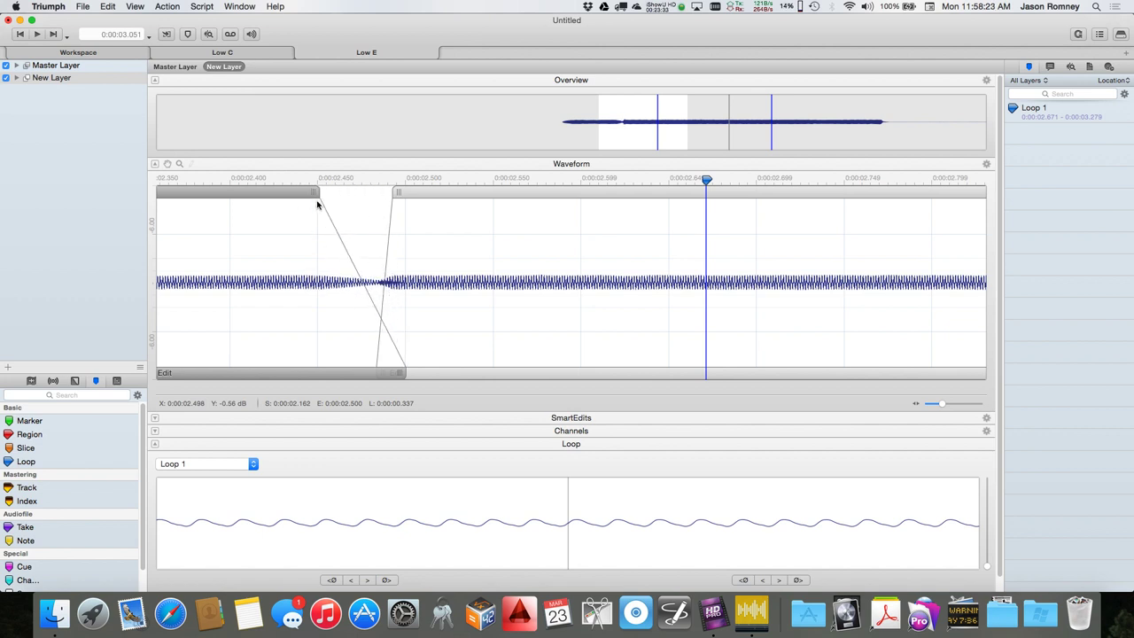
left_click_drag(399, 375, 474, 368)
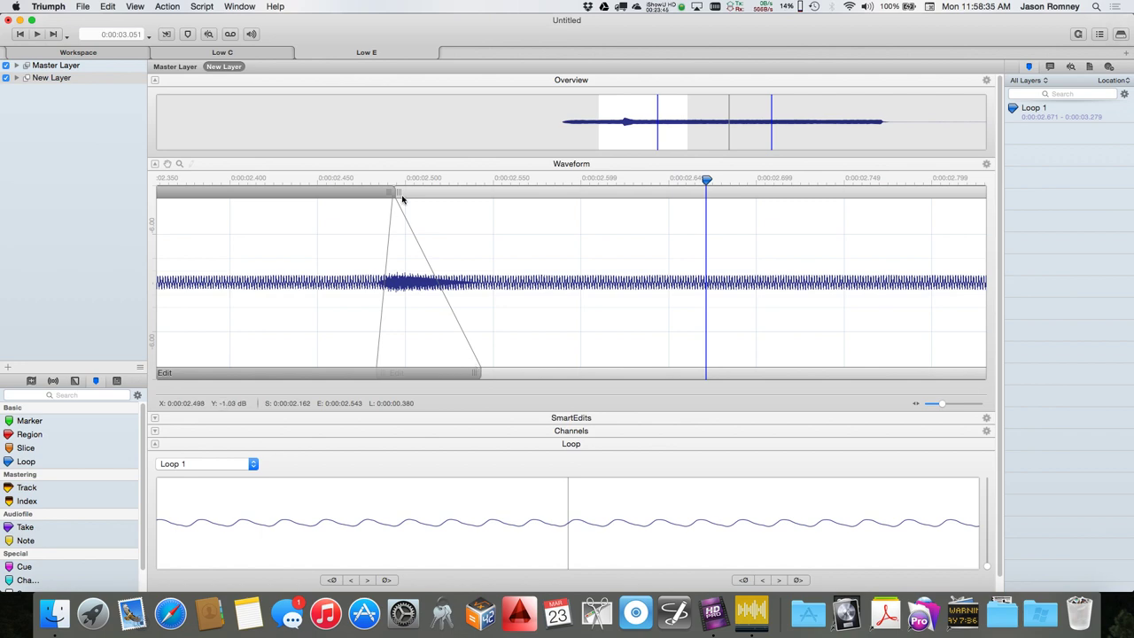
scroll(458, 251, "down", 5)
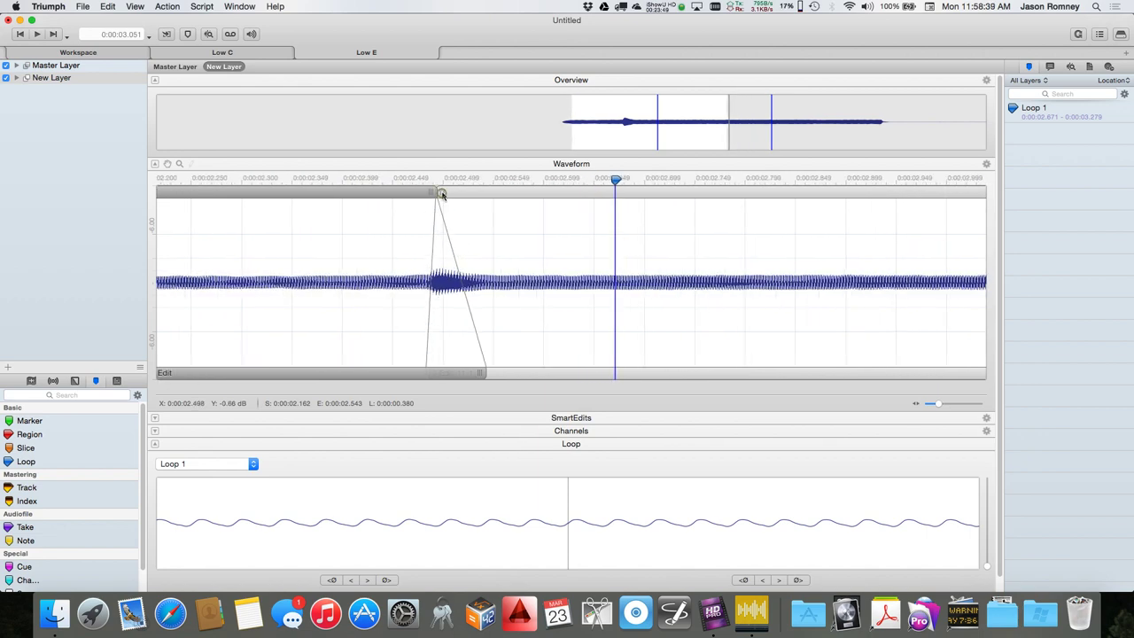
left_click_drag(441, 194, 477, 194)
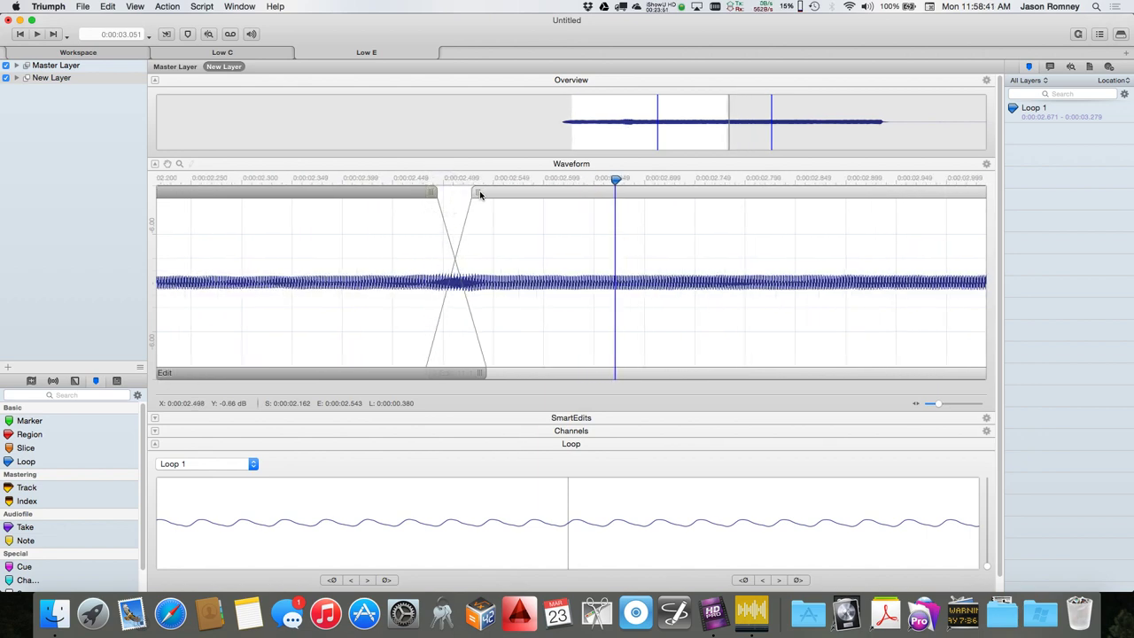
Step: Audition the note from about 1.95 seconds through the widened crossfade and into the loop
key("space")
key("space")
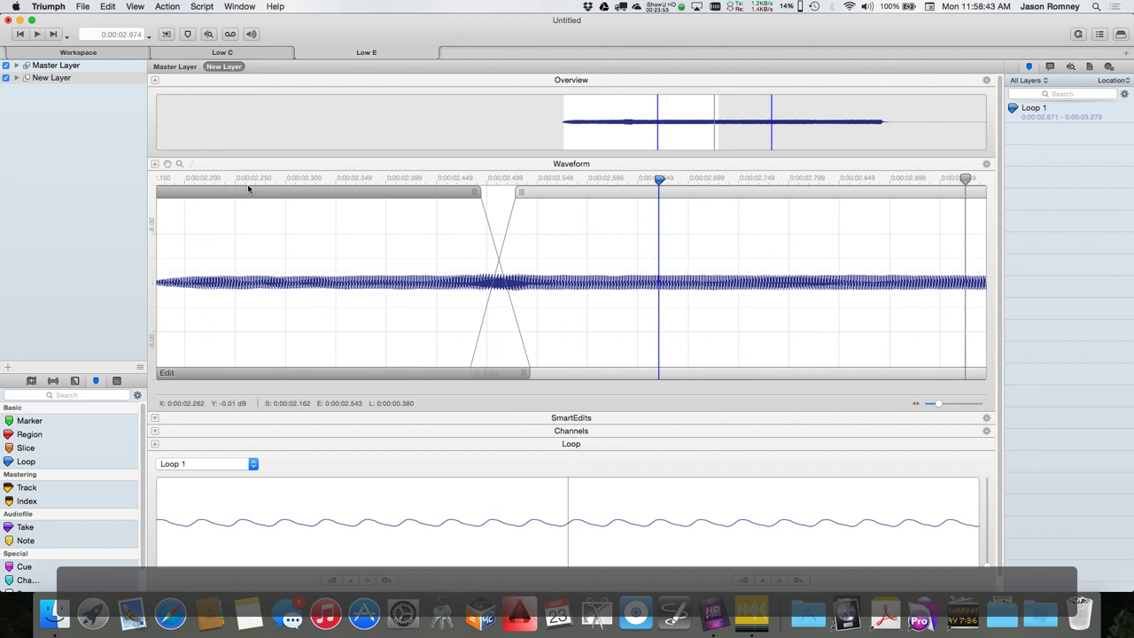
left_click(512, 114)
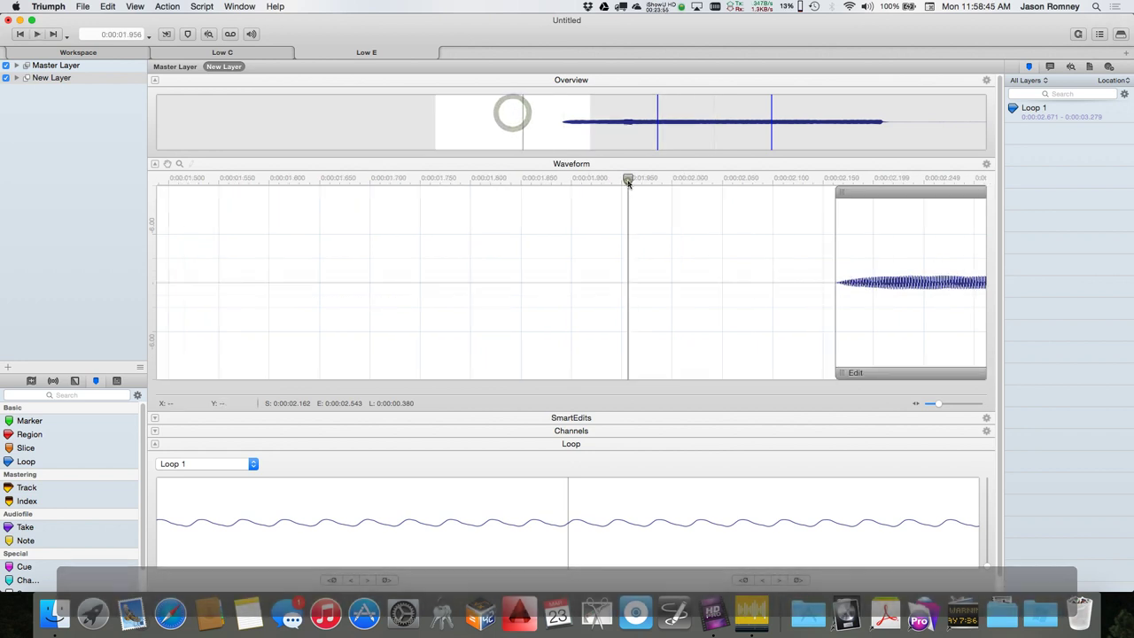
left_click(628, 182)
left_click(620, 274)
key("space")
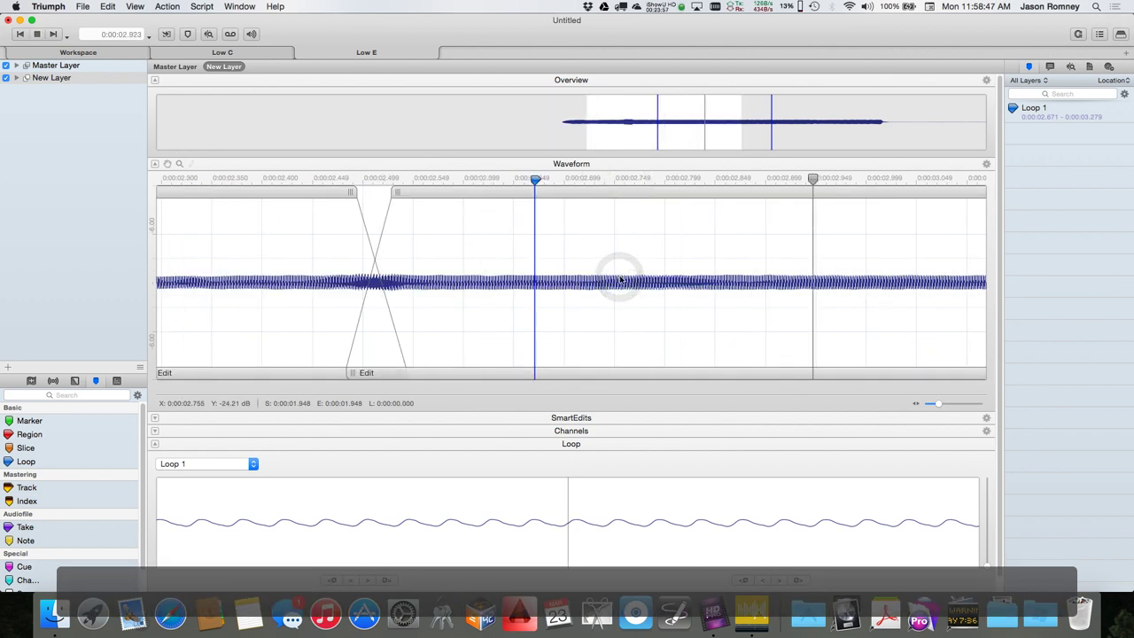
key("space")
key("space")
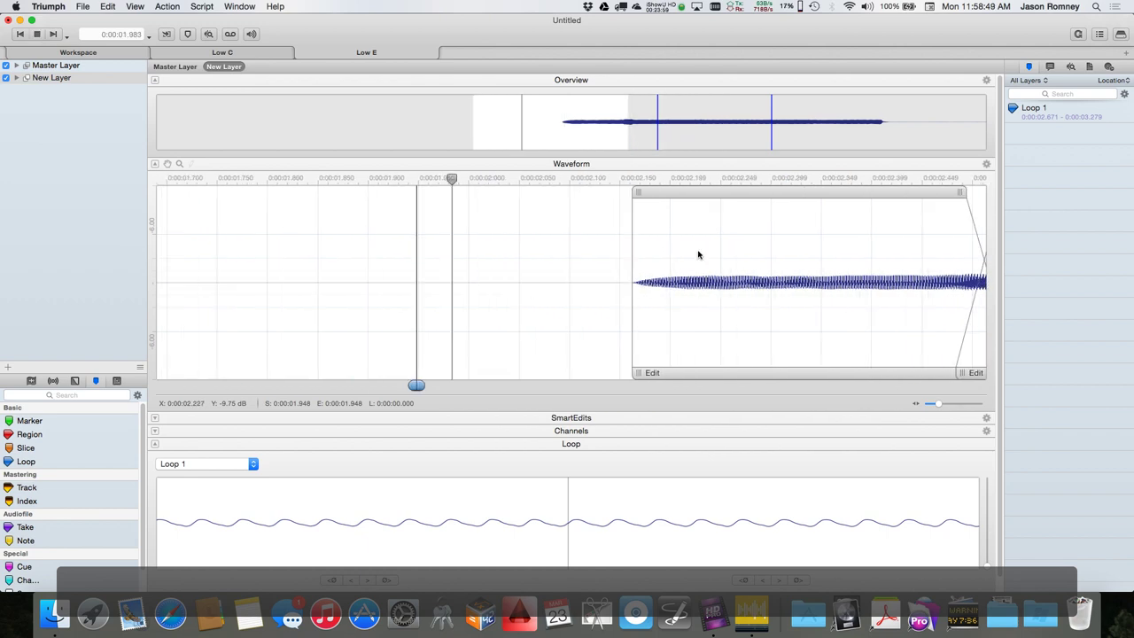
Step: Replay the note from about 1.31 seconds to check the attack's transition into the looped sustain
scroll(698, 255, "down", 5)
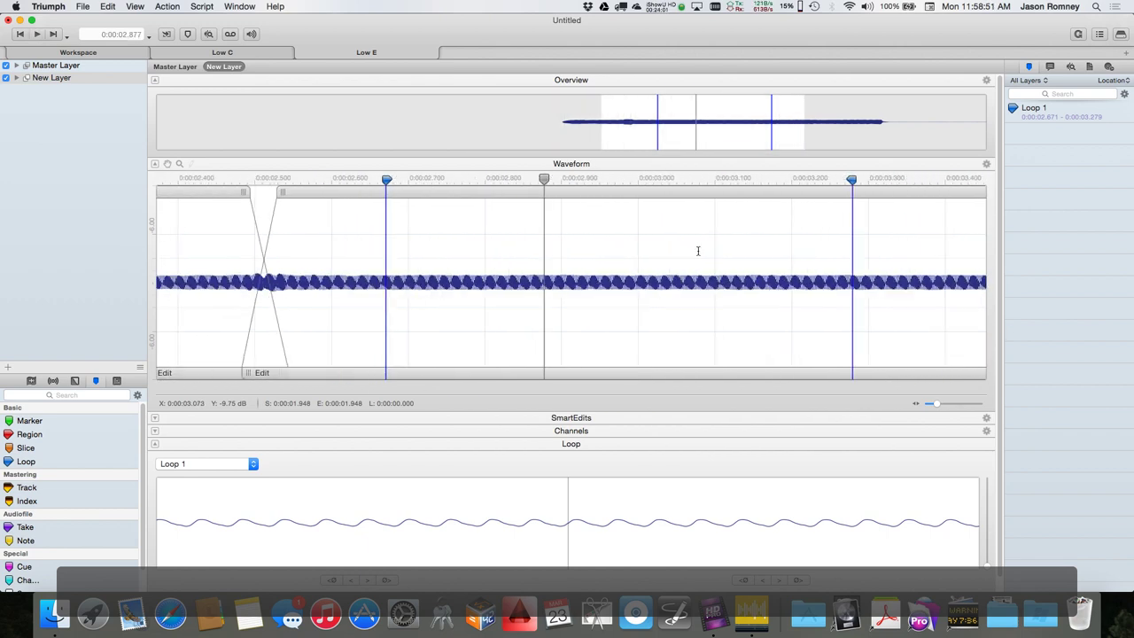
left_click(157, 227)
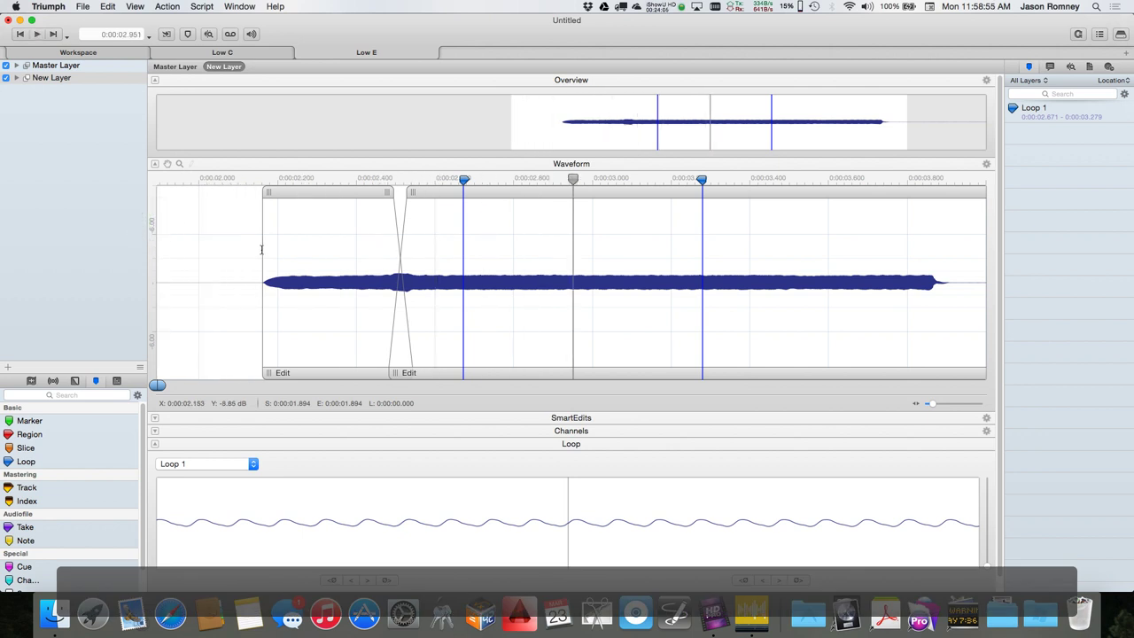
scroll(170, 226, "left", 5)
left_click(183, 225)
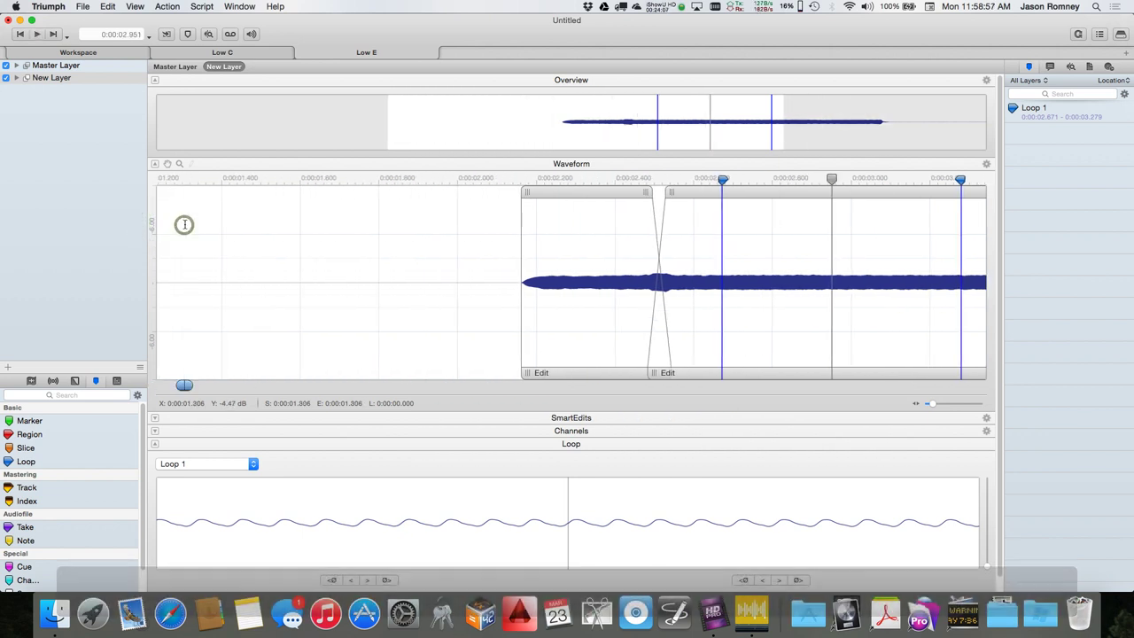
key("space")
left_click(168, 182)
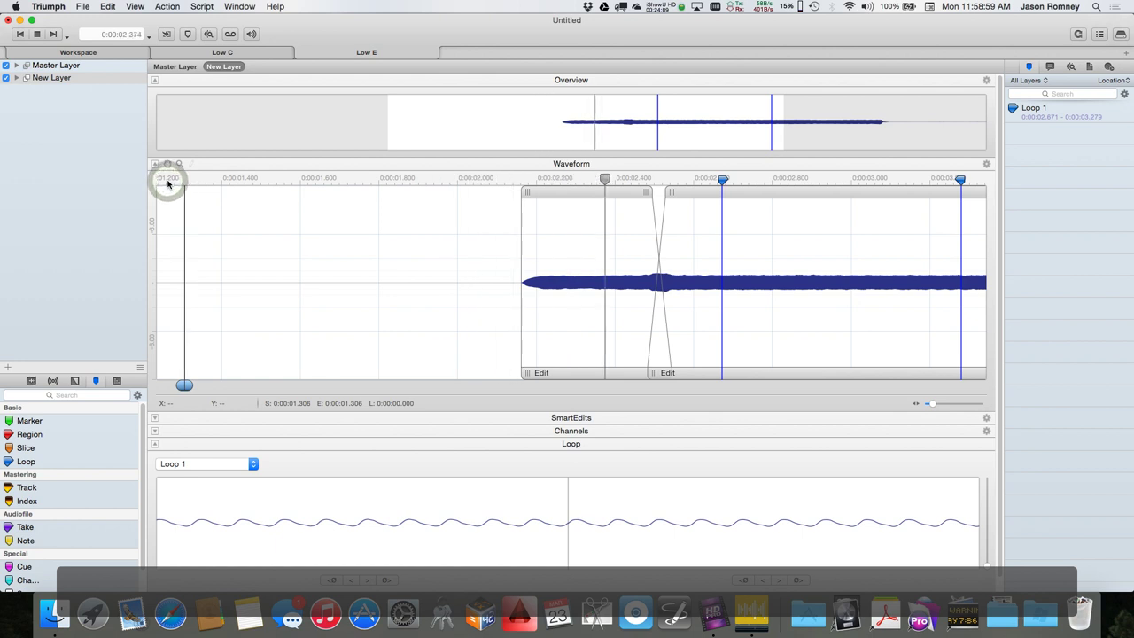
key("space")
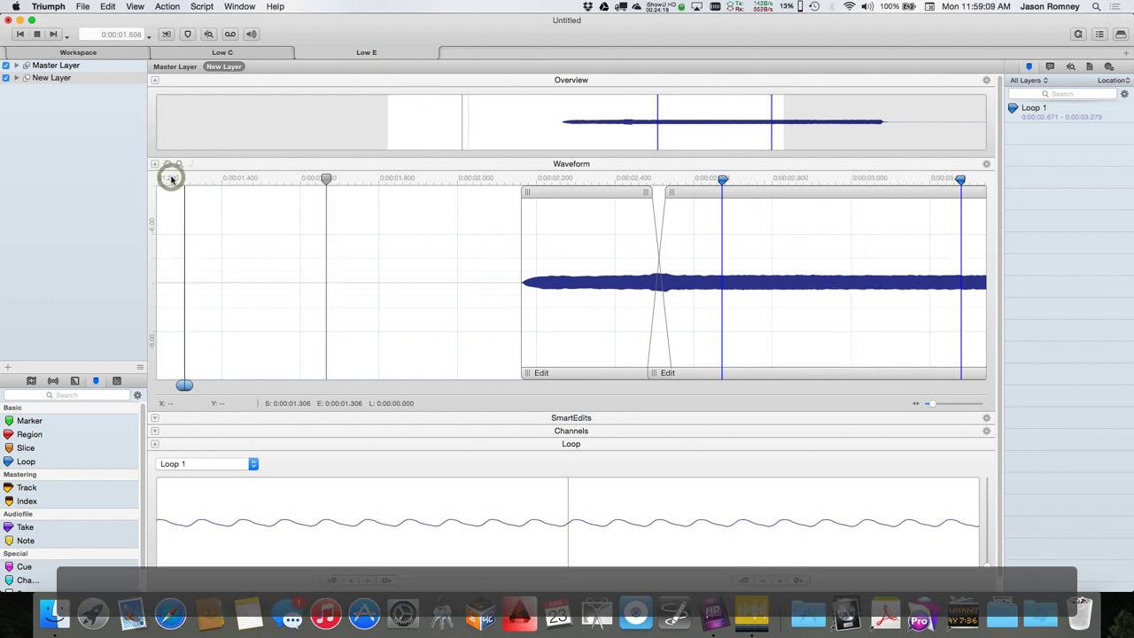
key("space")
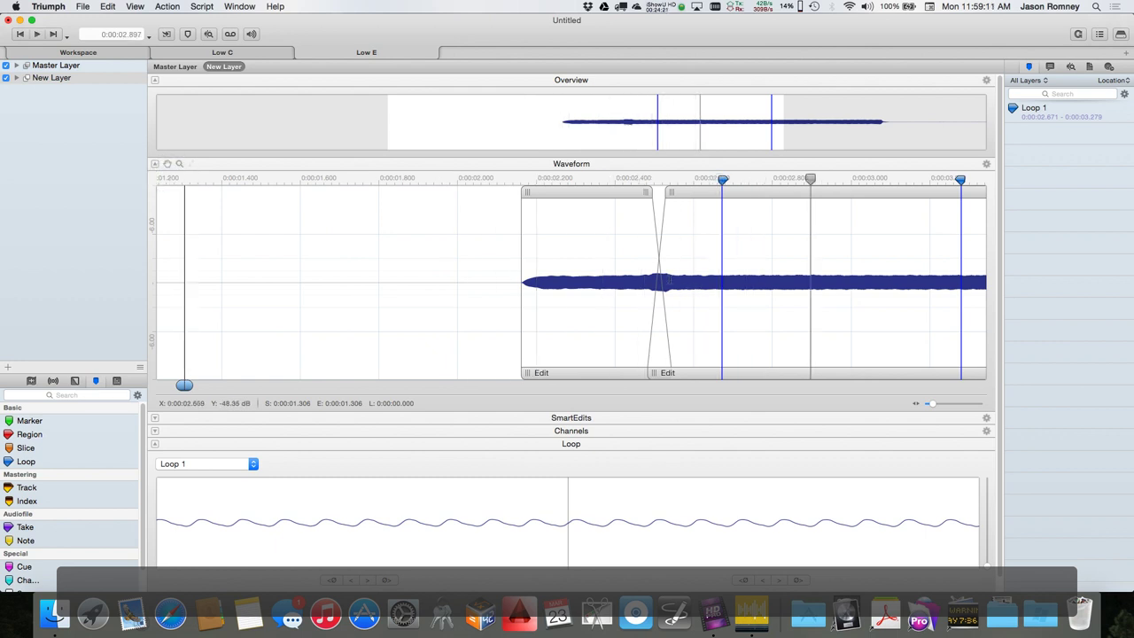
Step: Audition the joined note again from about 1.66 seconds and from about 1.28 seconds, letting the loop play
scroll(788, 206, "up", 3)
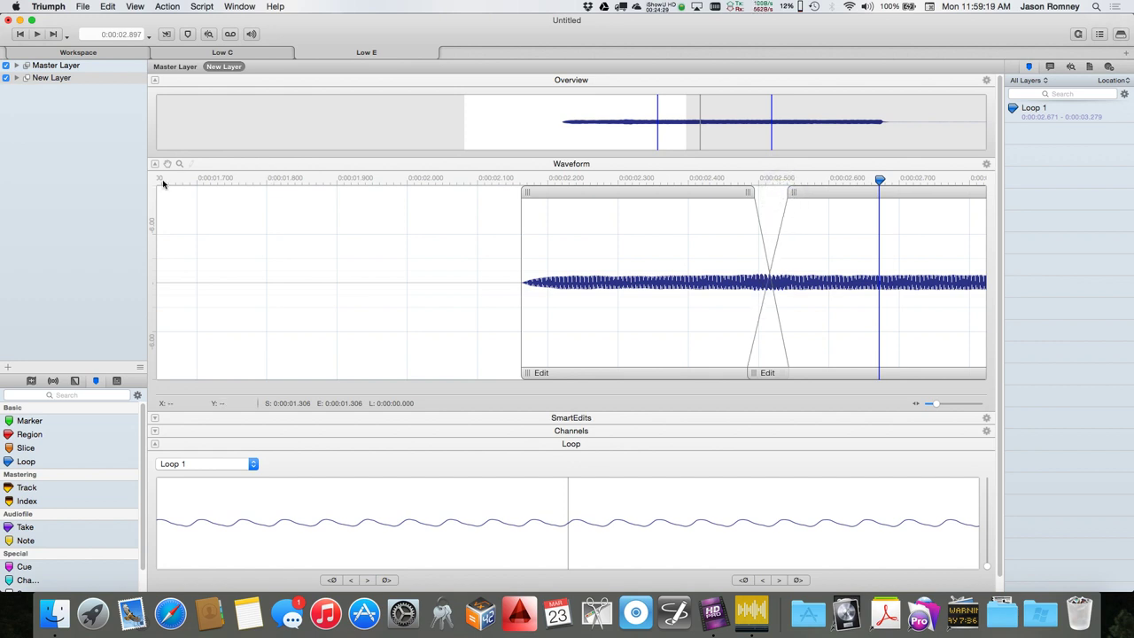
key("space")
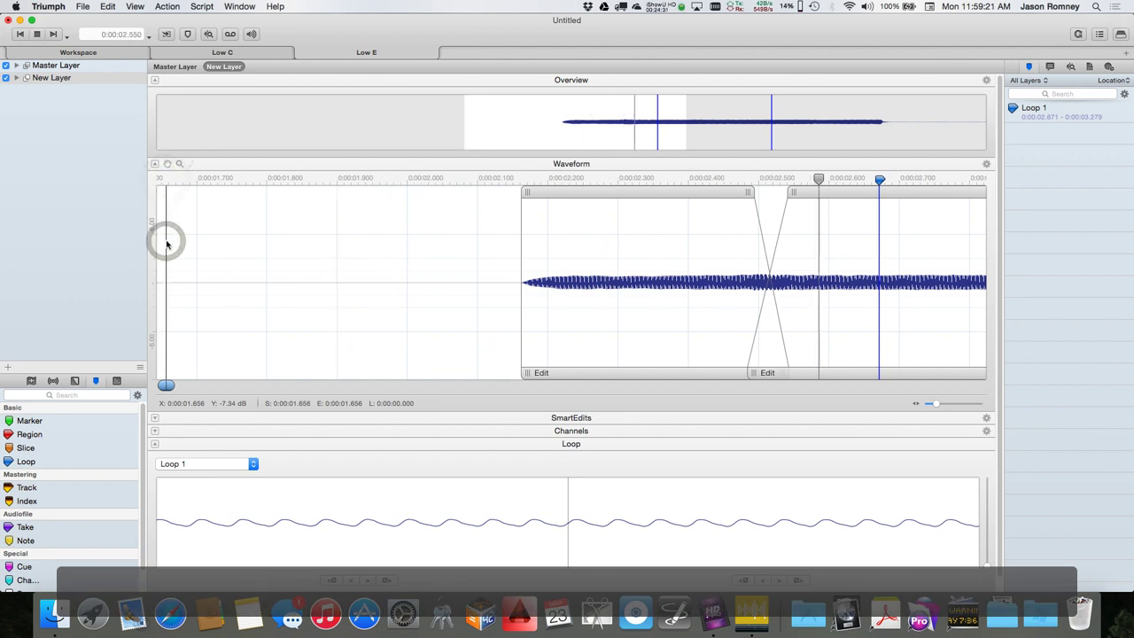
scroll(278, 303, "down", 3)
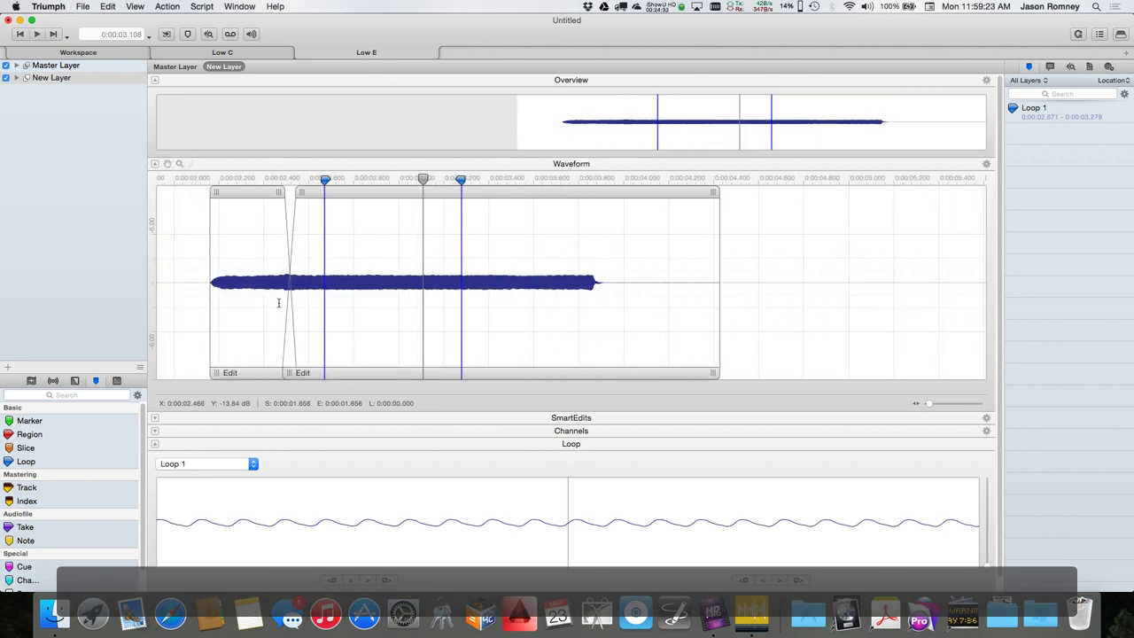
scroll(182, 234, "left", 5)
left_click(191, 251)
key("space")
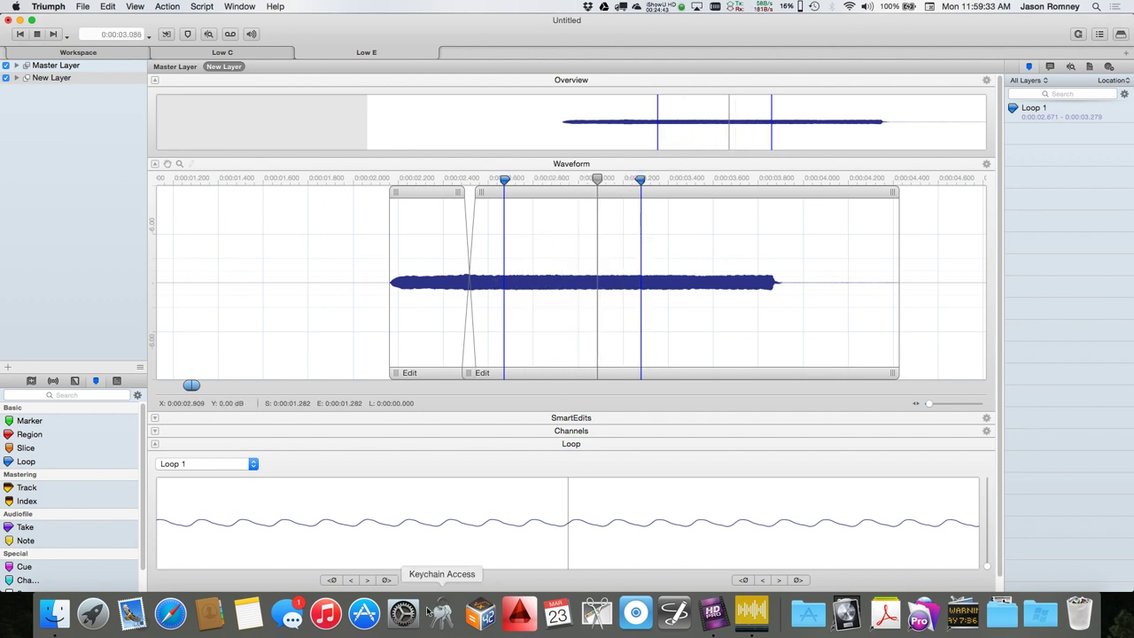
key("space")
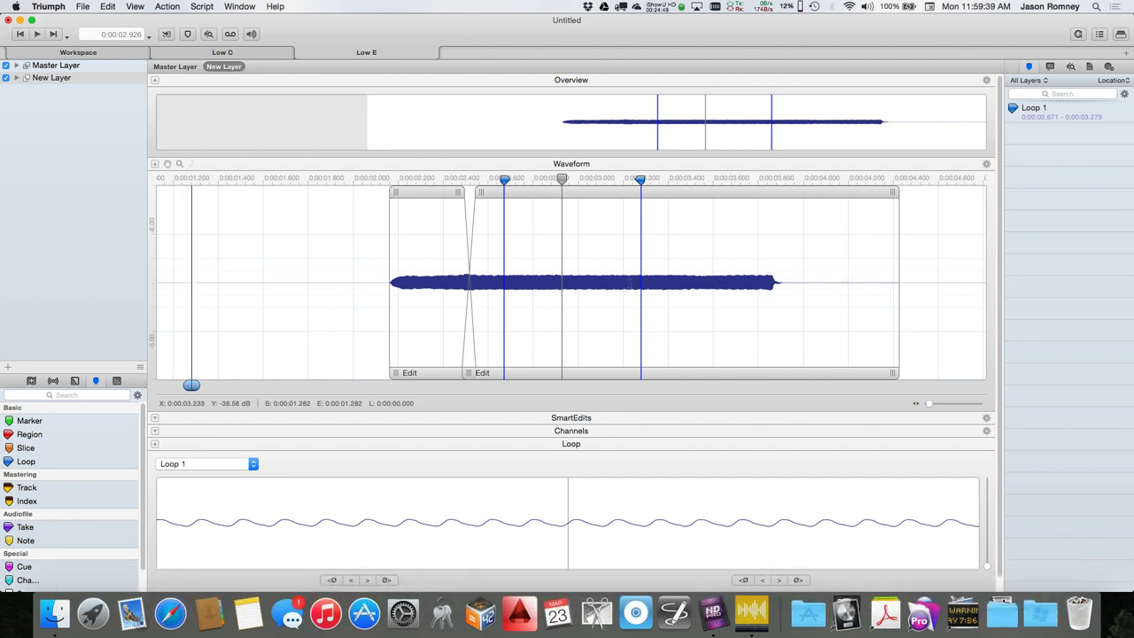
Step: Splice the sustain edit after the loop end at about 3.55 seconds
left_click(657, 284)
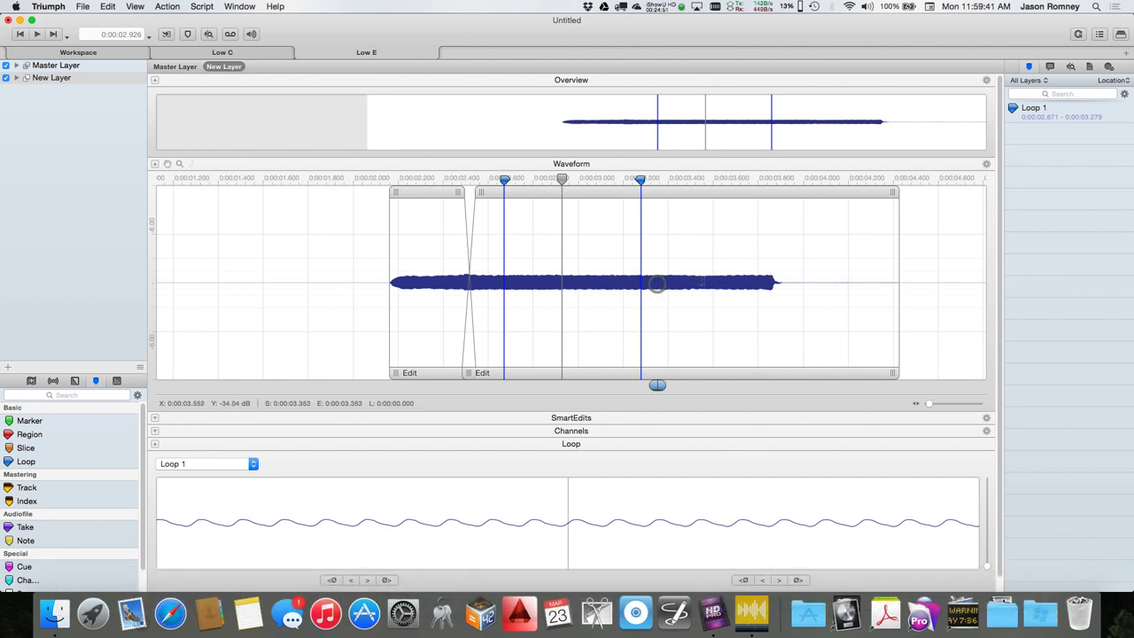
left_click(106, 6)
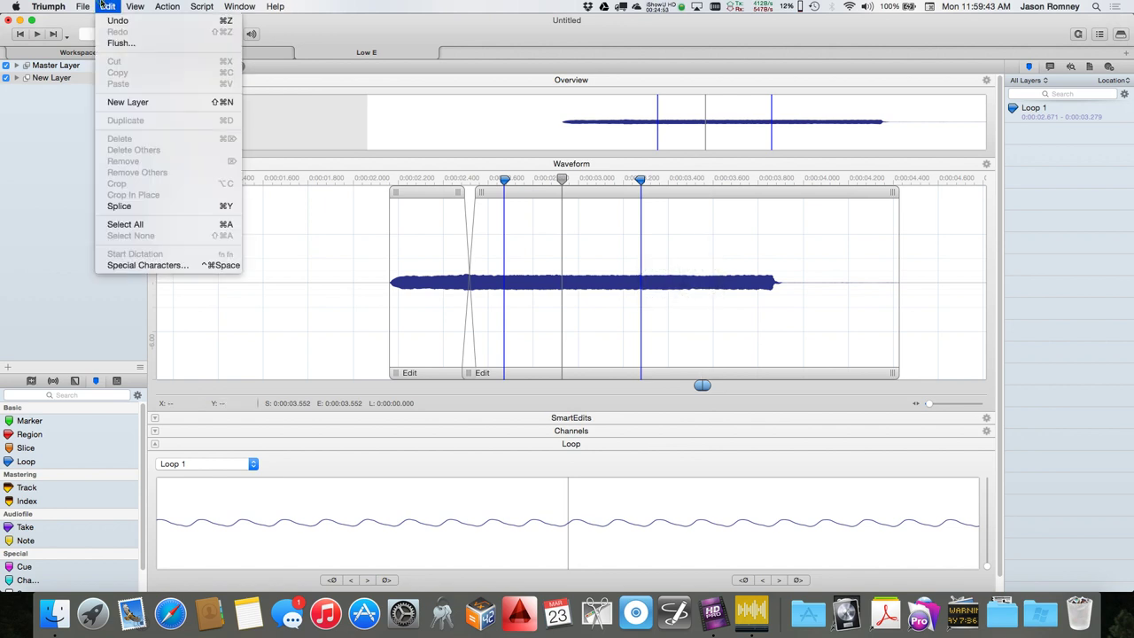
left_click(118, 206)
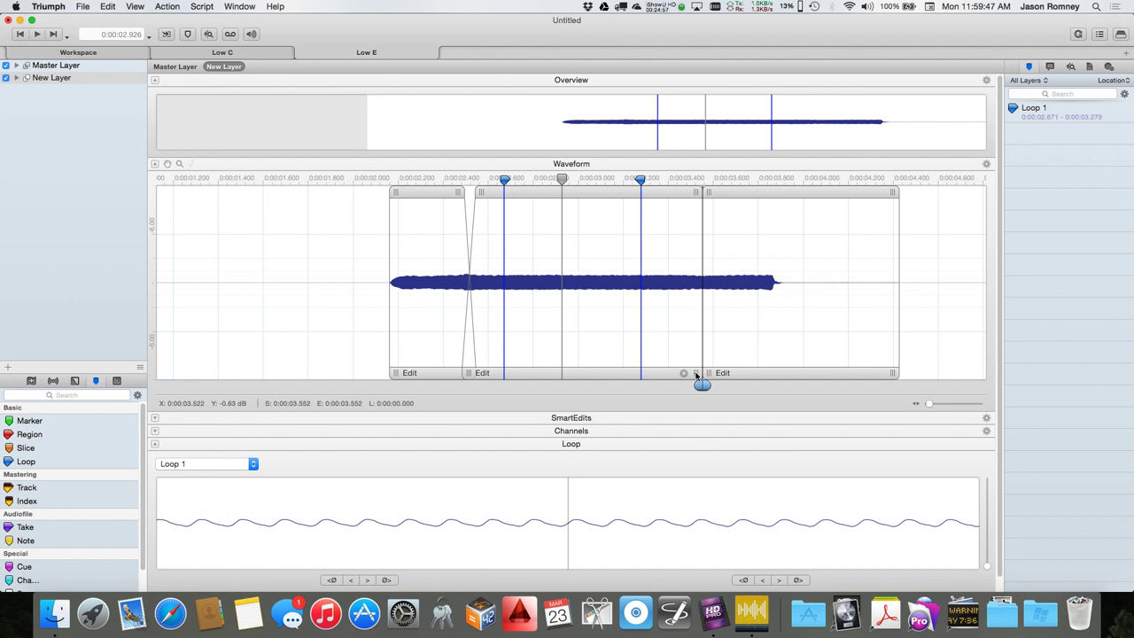
Step: Trim the sustain edit's end to about 3.41 seconds and the release edit's start, then slide the release edit to slightly overlap the sustain
left_click_drag(696, 373, 663, 377)
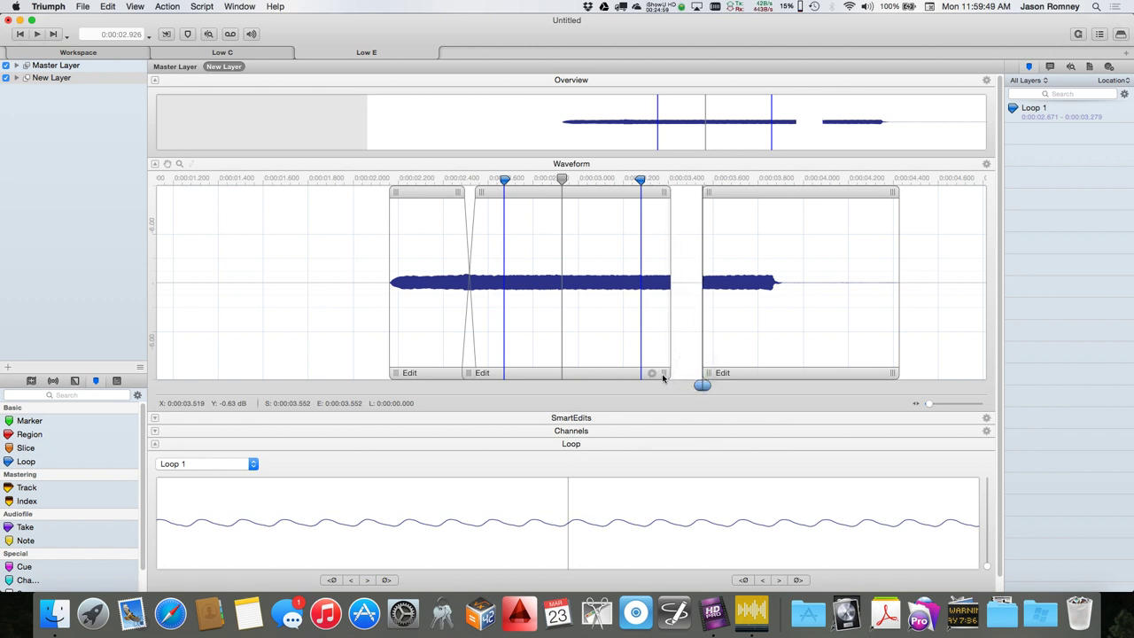
left_click_drag(714, 374, 754, 374)
left_click_drag(794, 193, 703, 197)
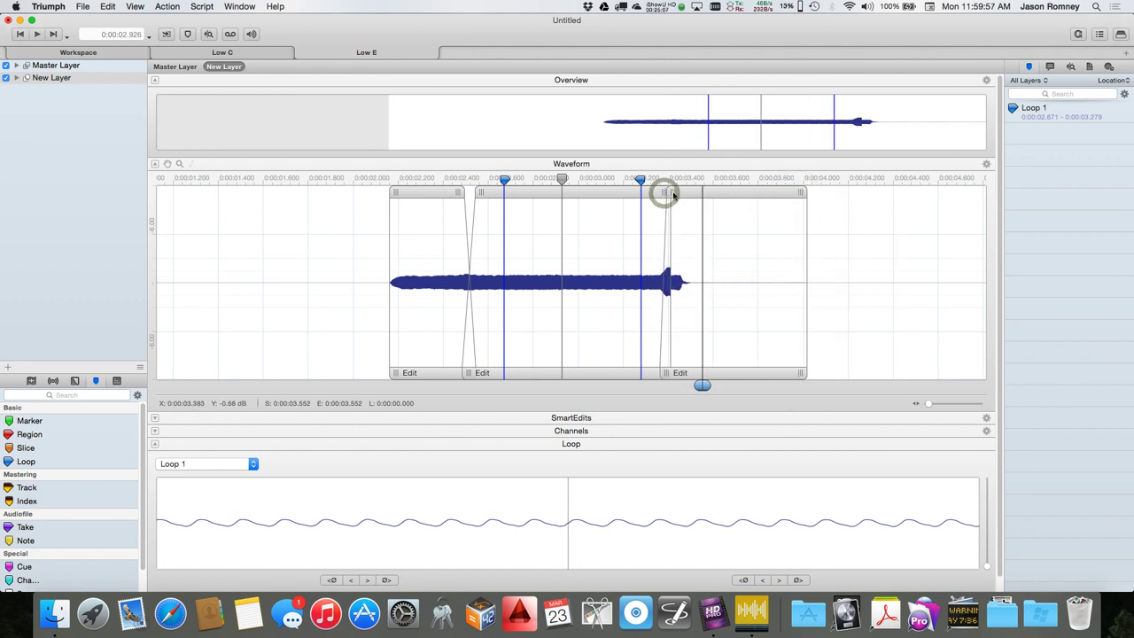
Step: Crossfade the short overlap between the looped sustain edit and the release edit at about 3.4 seconds
mouse_move(647, 195)
left_mouse_down()
mouse_move(662, 192)
mouse_move(647, 195)
mouse_move(659, 201)
left_mouse_up()
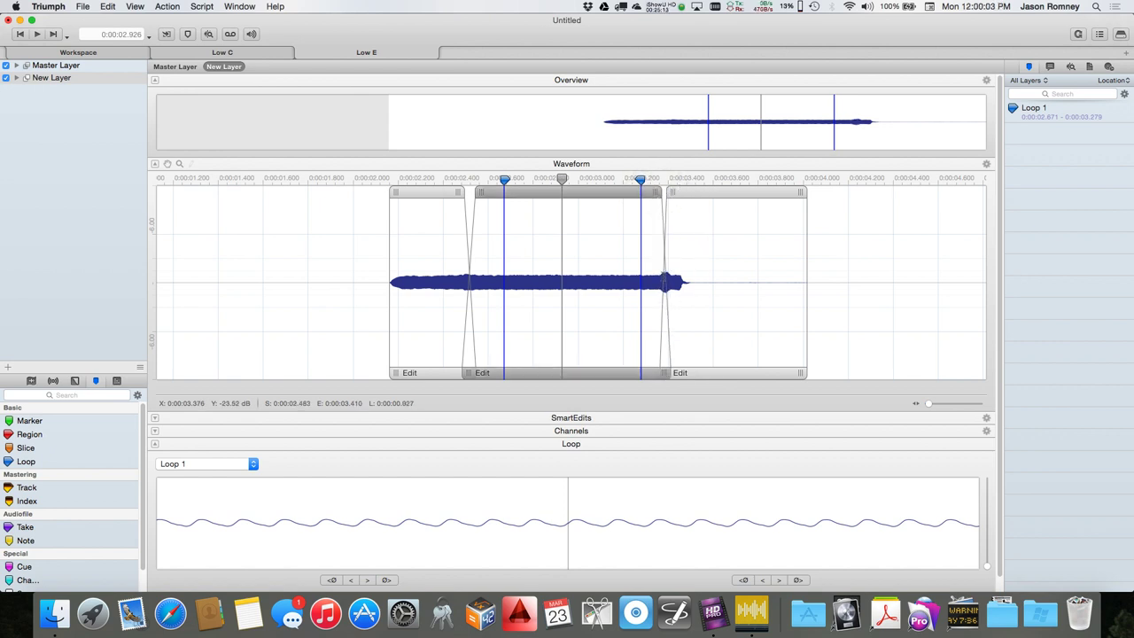
key("super+equal")
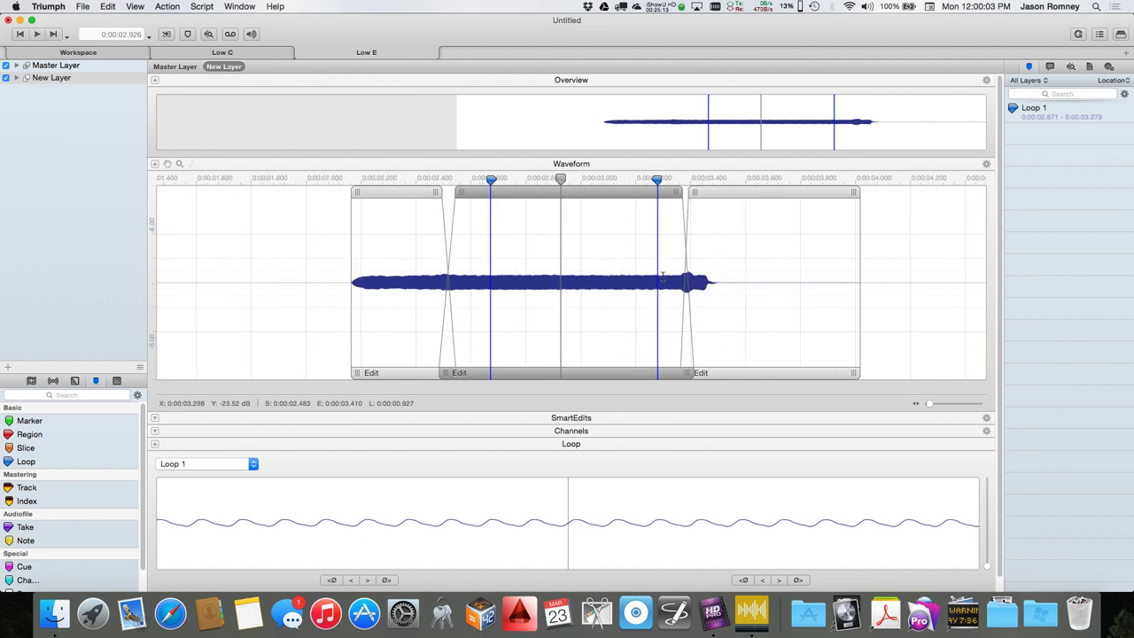
scroll(785, 274, "up", 5)
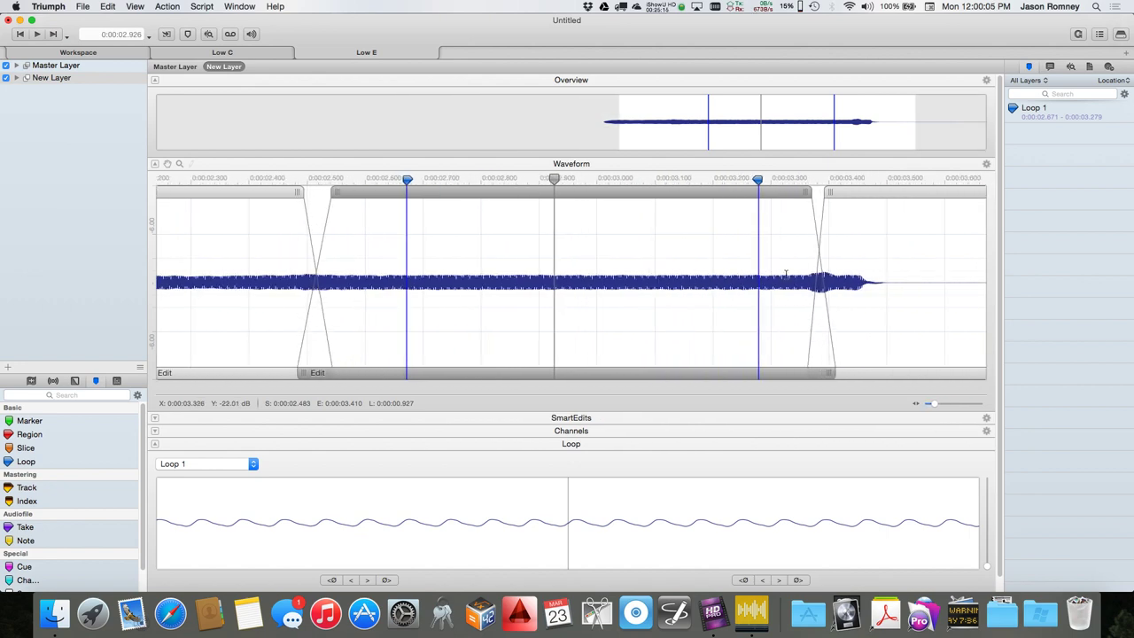
Step: Lengthen the release edit's fade-in to about 3.39 seconds so it matches the sustain edit's fade-out
scroll(785, 275, "right", 5)
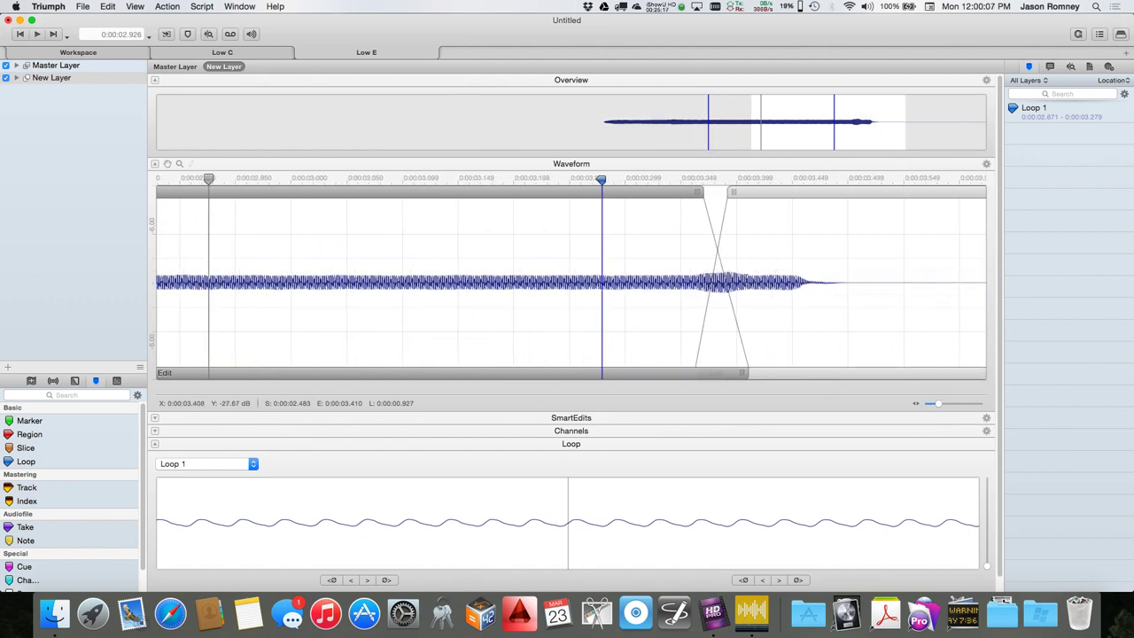
scroll(767, 274, "up", 4)
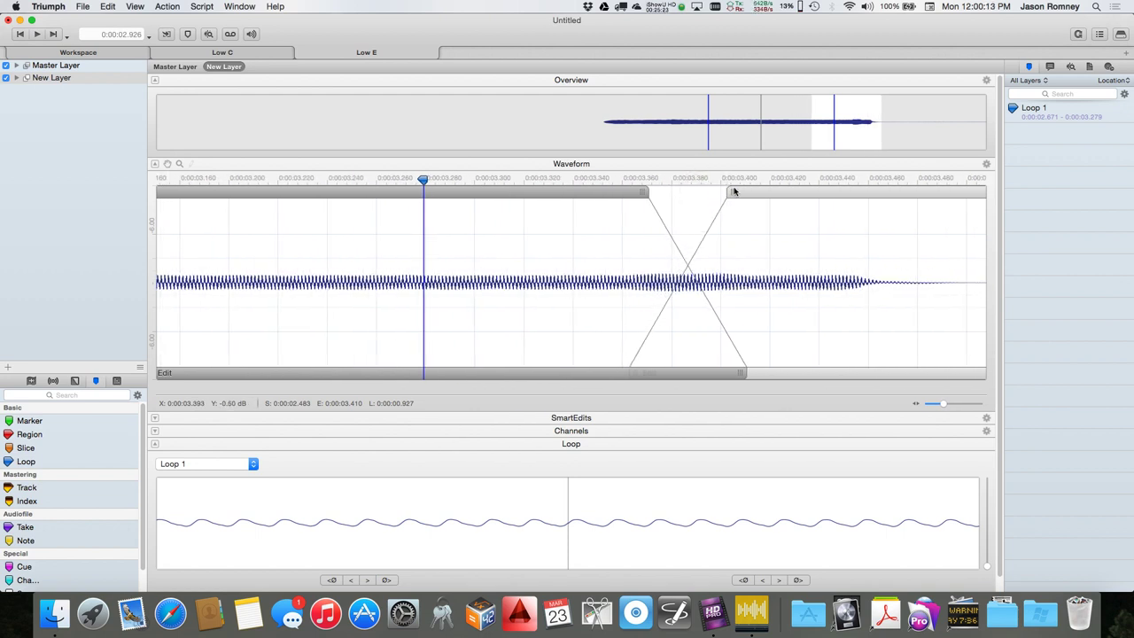
scroll(603, 238, "down", 5)
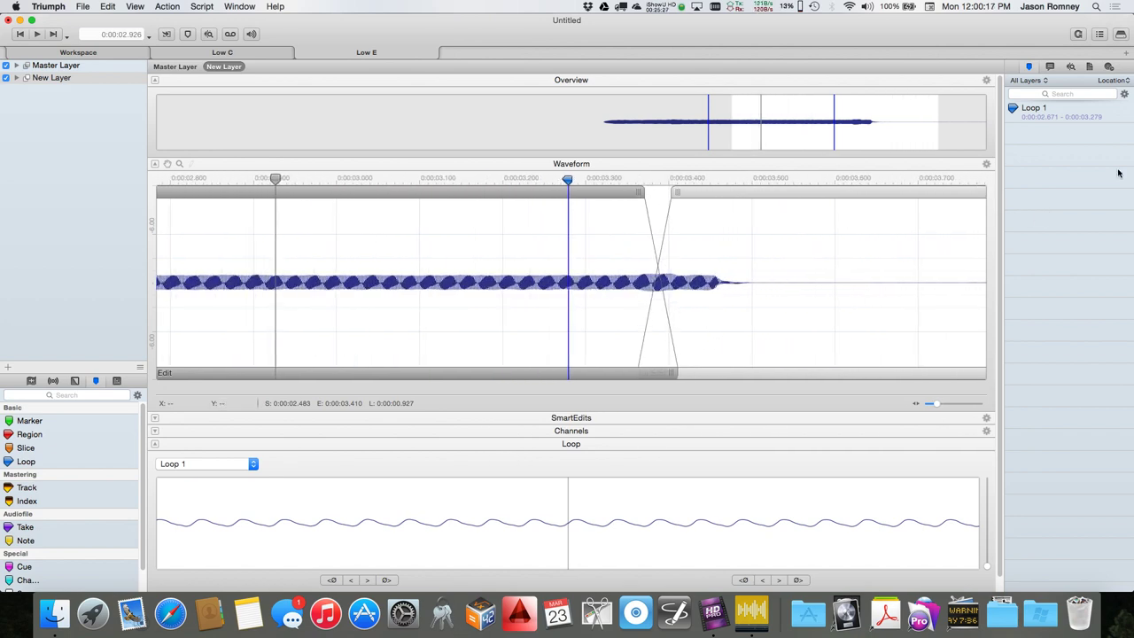
Step: Audition the note through its release with Loop 1 disabled, and re-enable the loop
left_click(1122, 111)
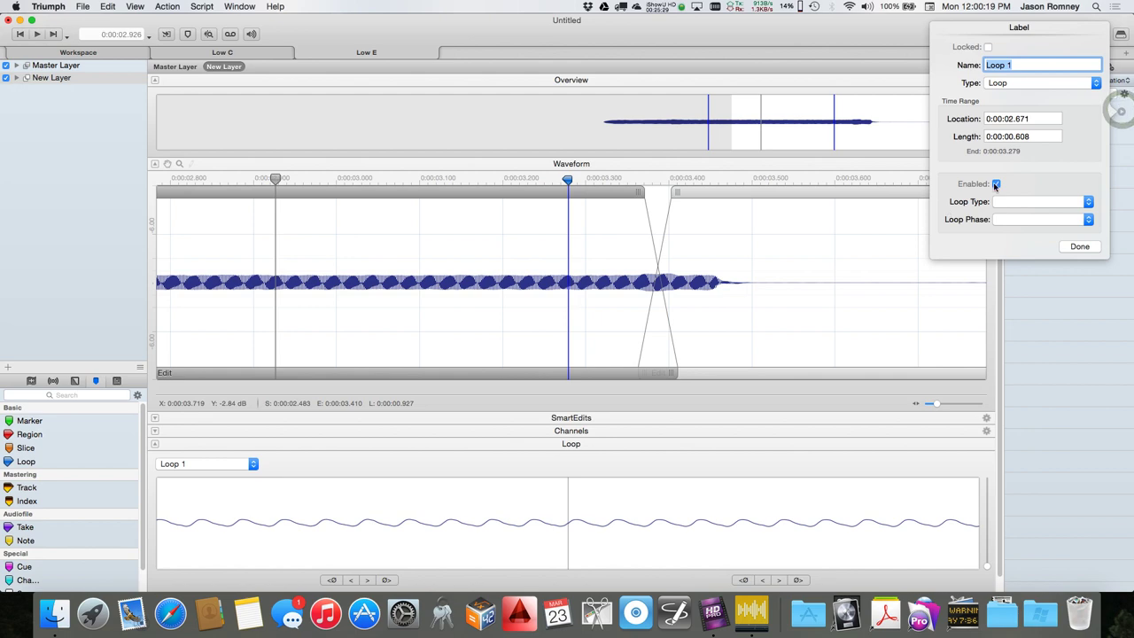
left_click(1078, 248)
key("space")
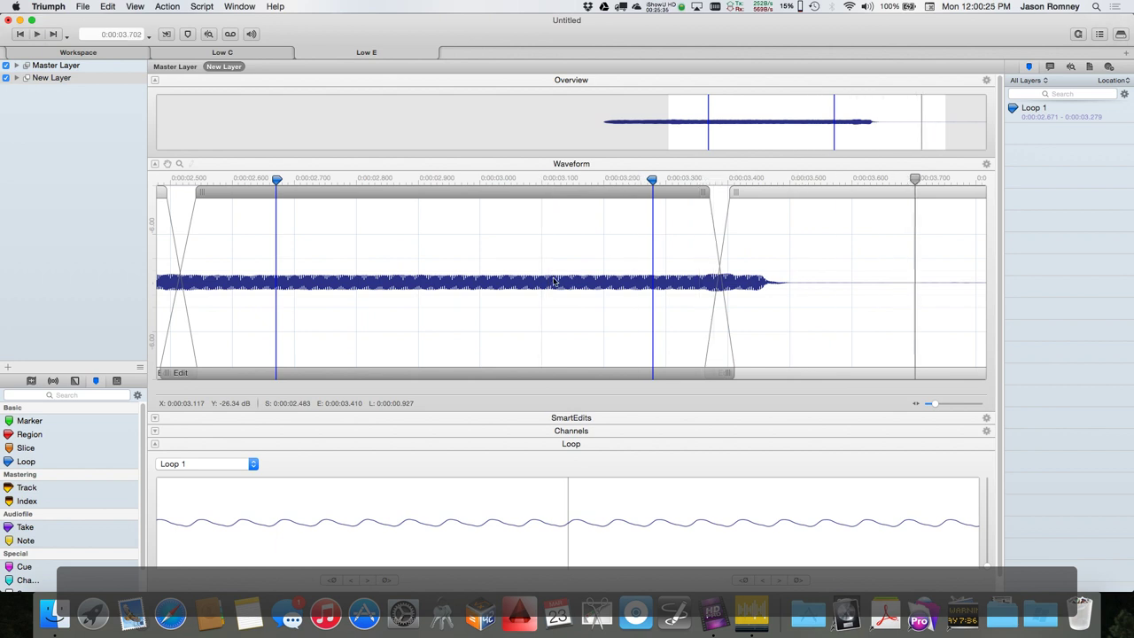
left_click(1118, 108)
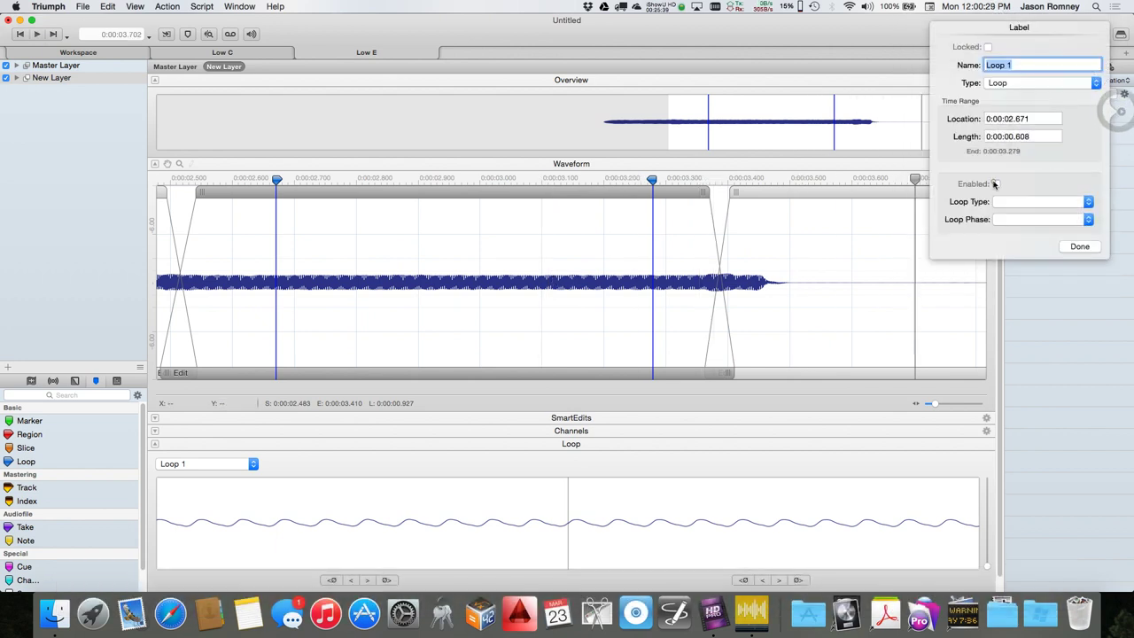
left_click(1080, 247)
scroll(772, 259, "down", 3)
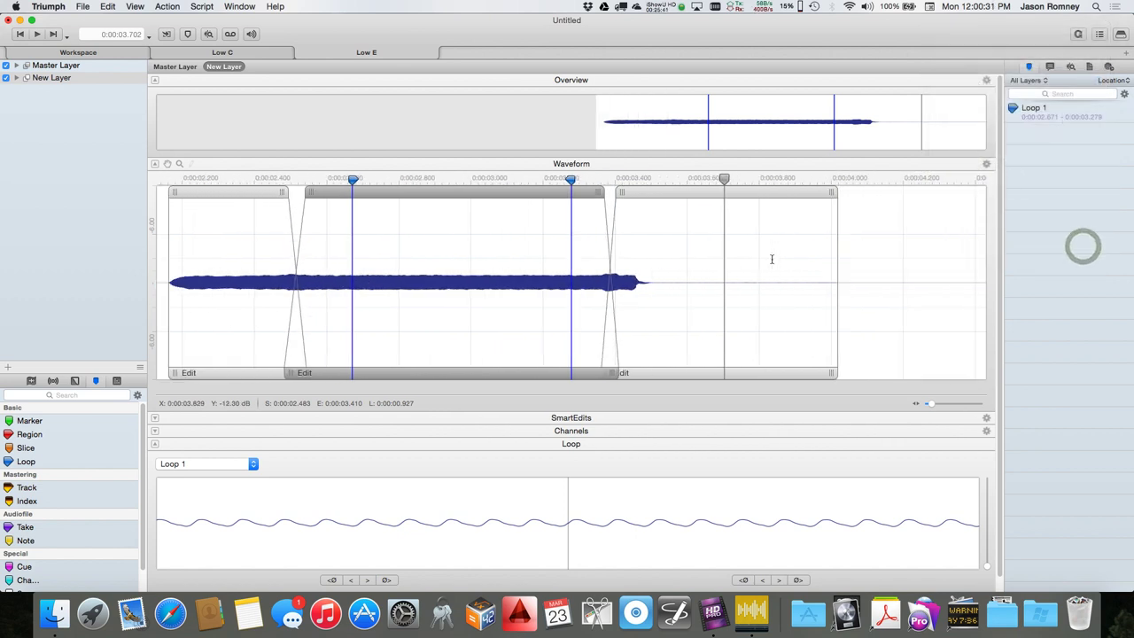
left_click(362, 194)
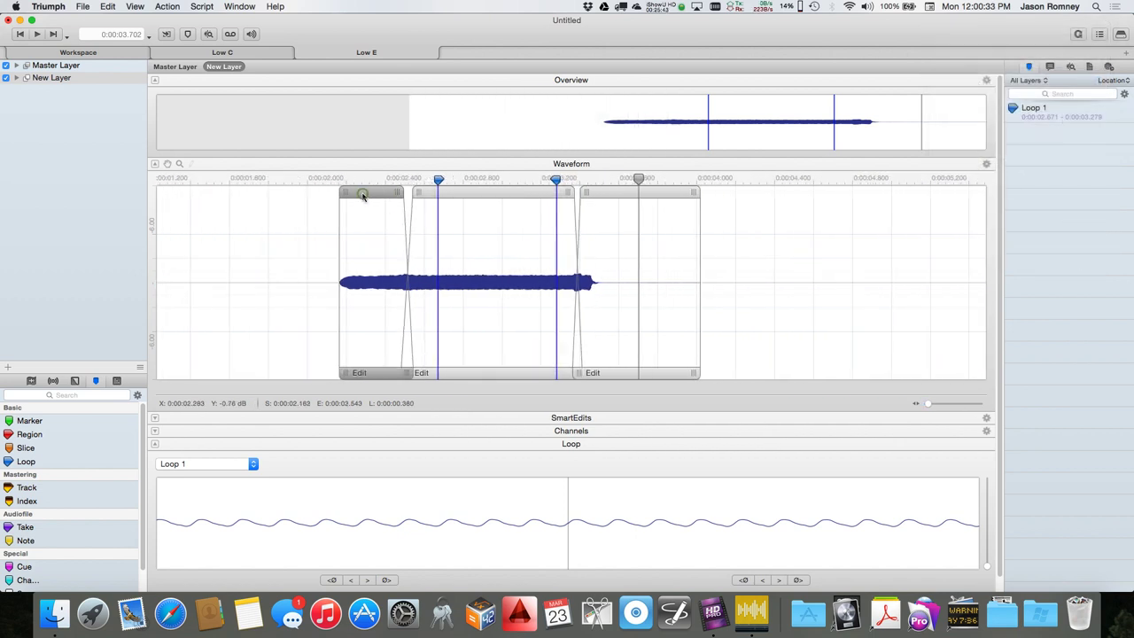
key("cmd+s")
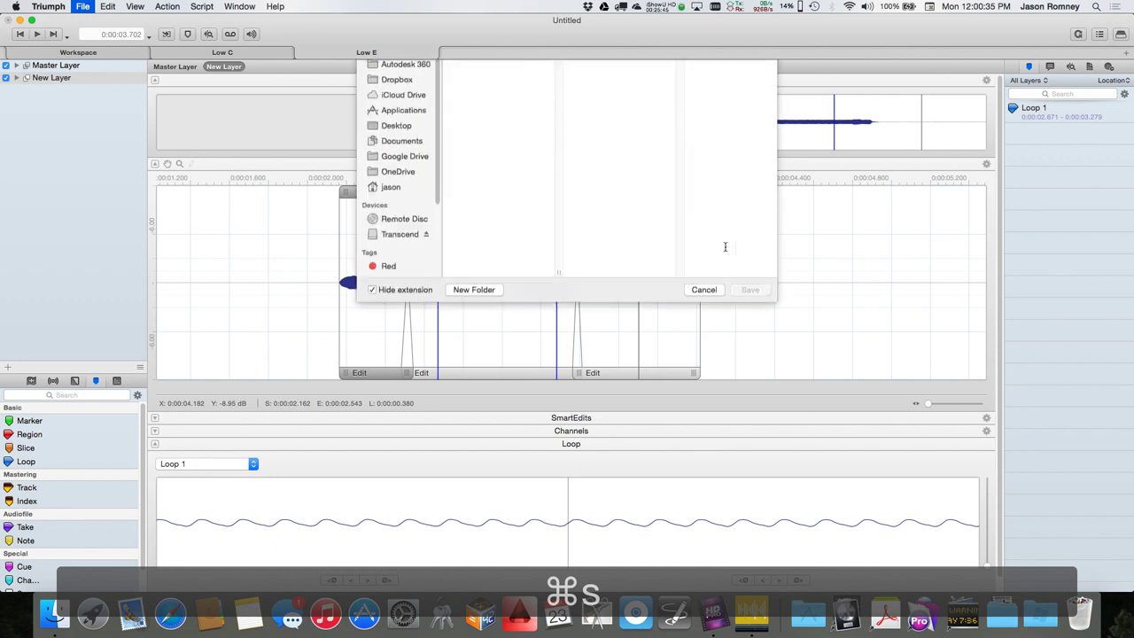
key("Escape")
key("super+a")
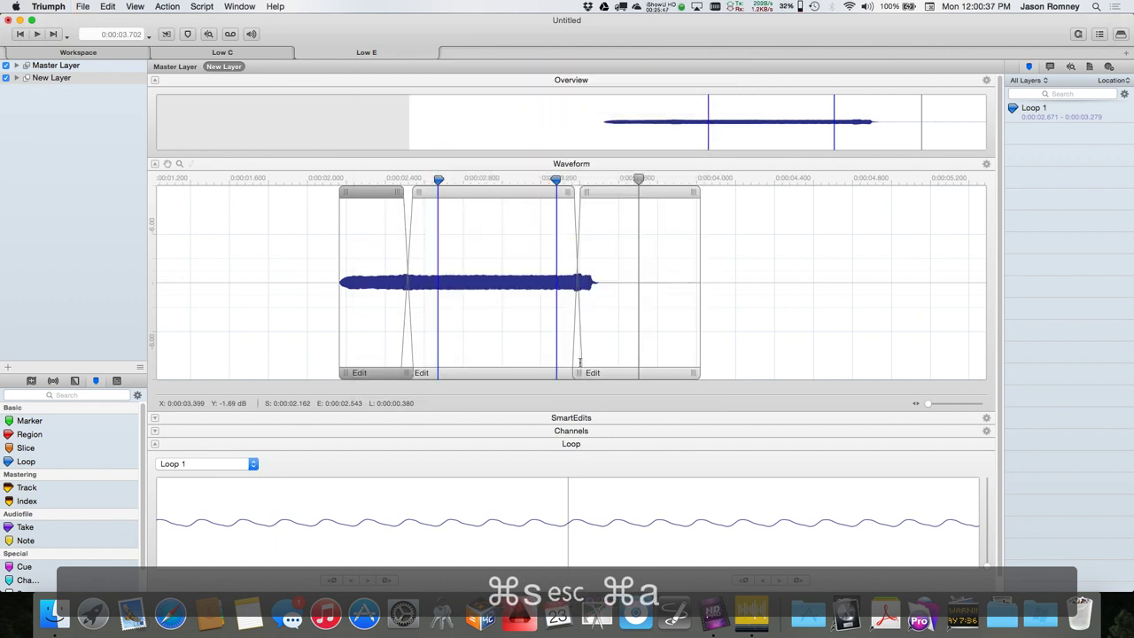
key("Escape")
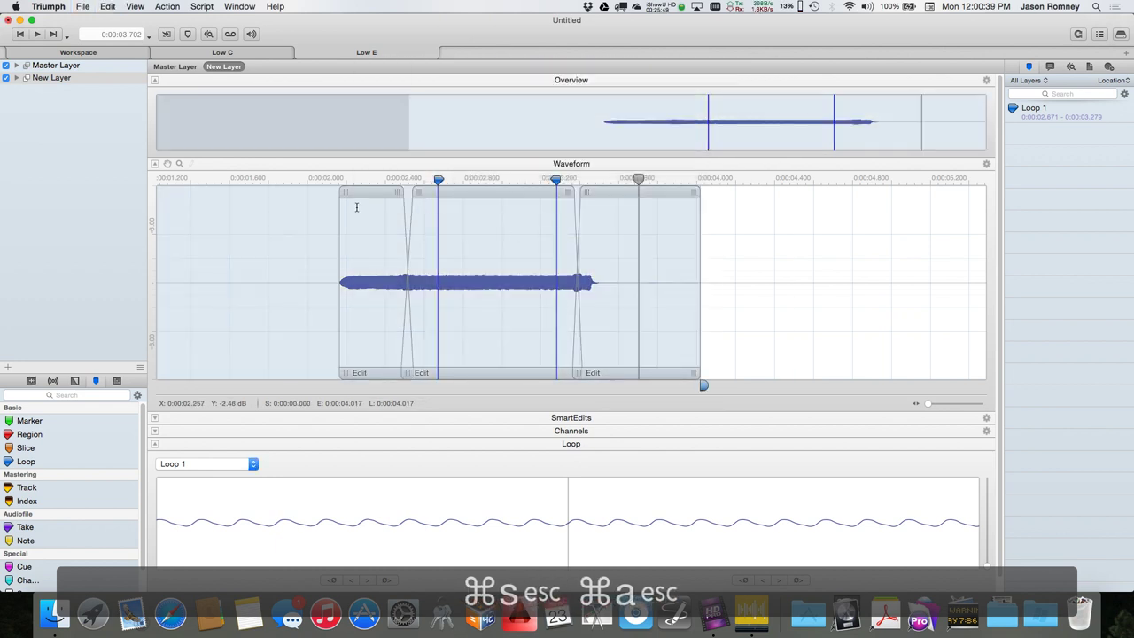
Step: Select the attack, sustain and release edits, try sliding them slightly earlier together, and undo the move
left_click(359, 197)
left_click(452, 190, "shift")
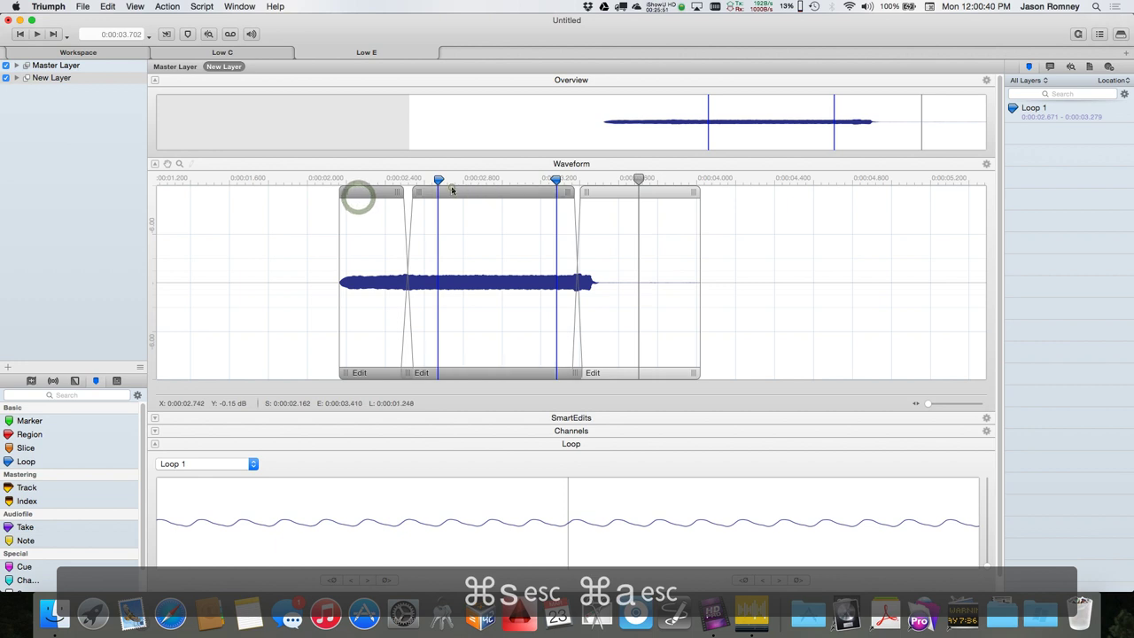
left_click(604, 189, "shift")
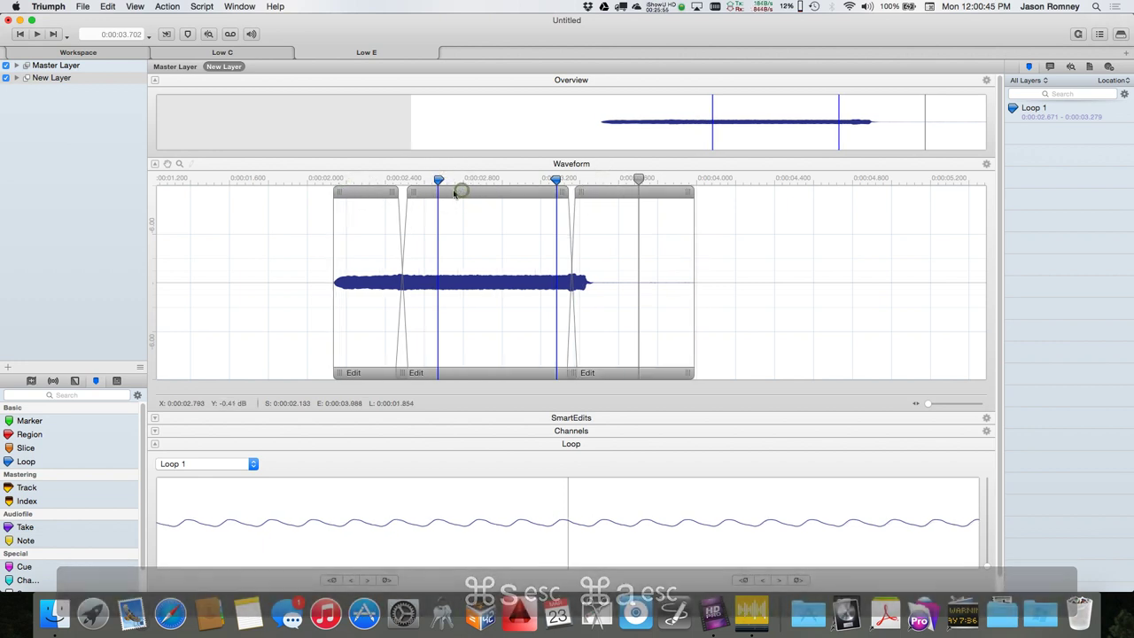
left_click_drag(462, 193, 461, 189)
key("cmd+z")
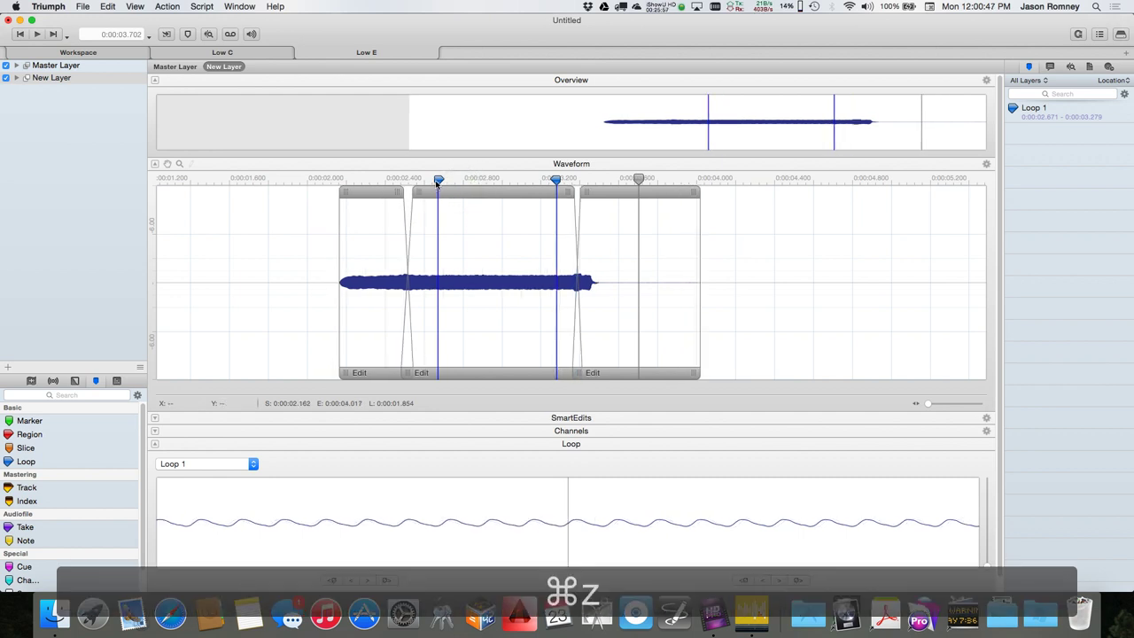
Step: Try sliding the three joined edits about 0.4 seconds earlier, and undo the move
left_click(556, 180)
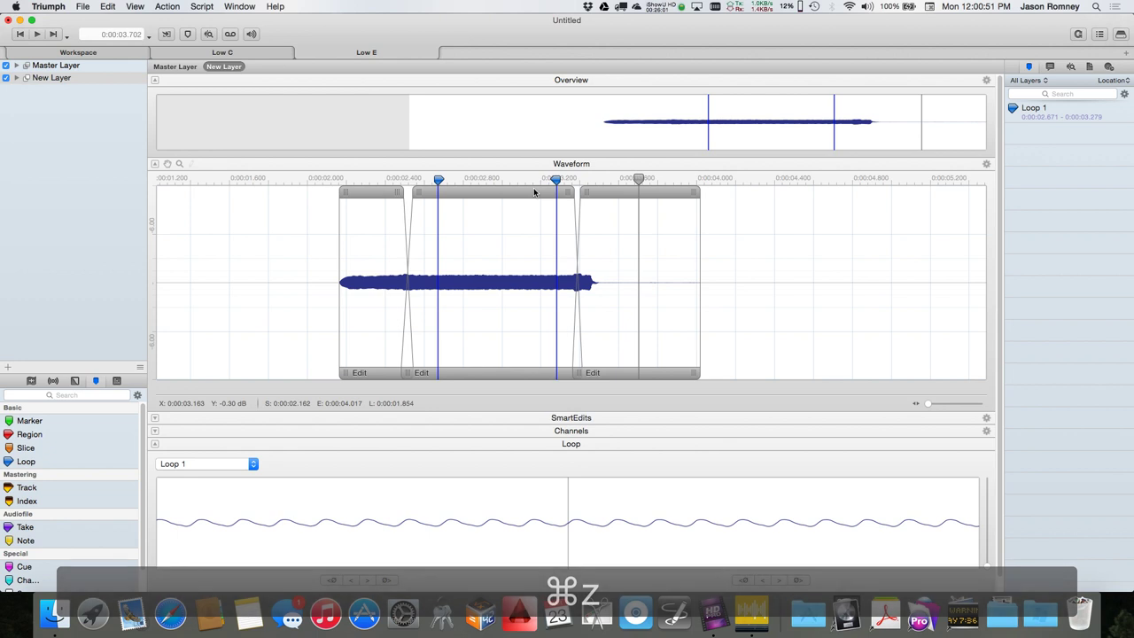
left_click_drag(534, 192, 522, 191)
key("cmd+z")
key("cmd+z")
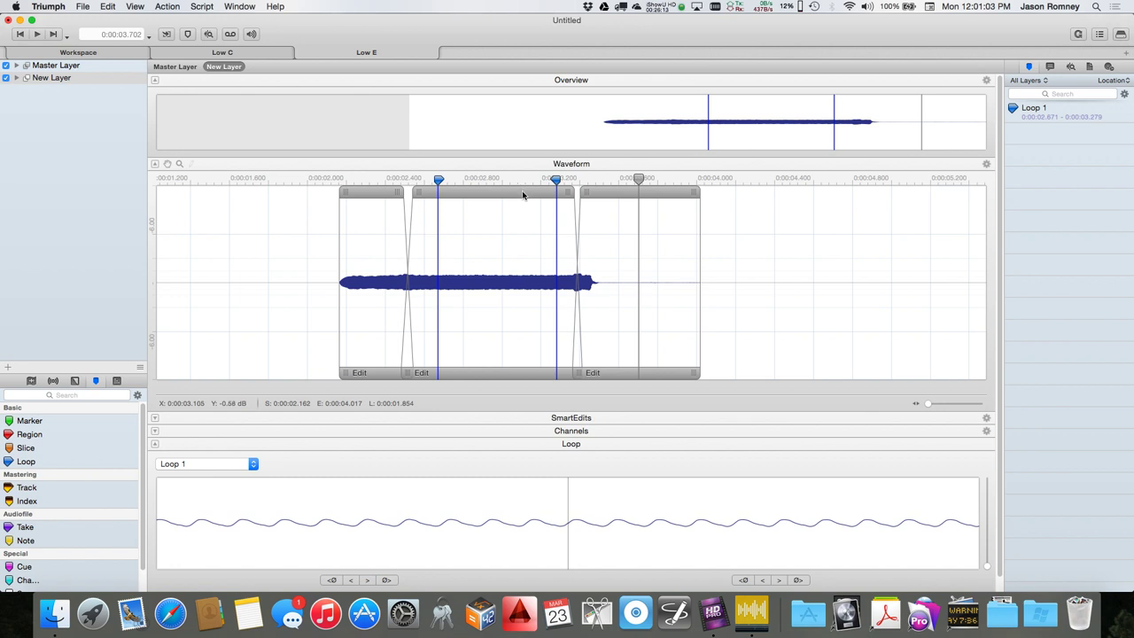
left_click_drag(471, 195, 444, 216)
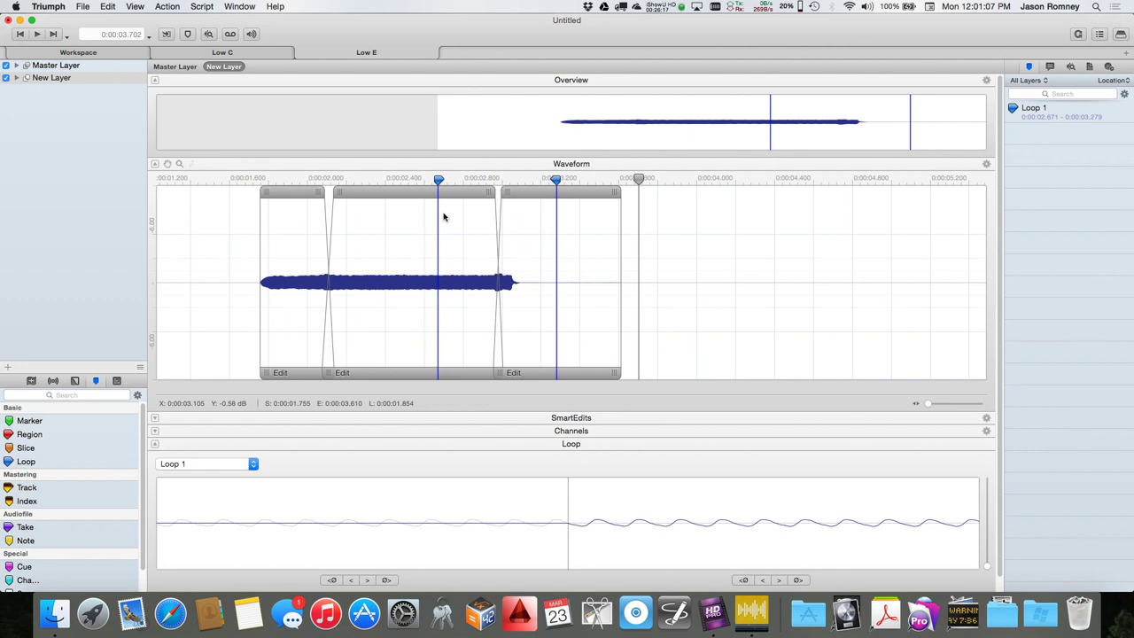
left_click(442, 213)
key("super+z")
key("super+z")
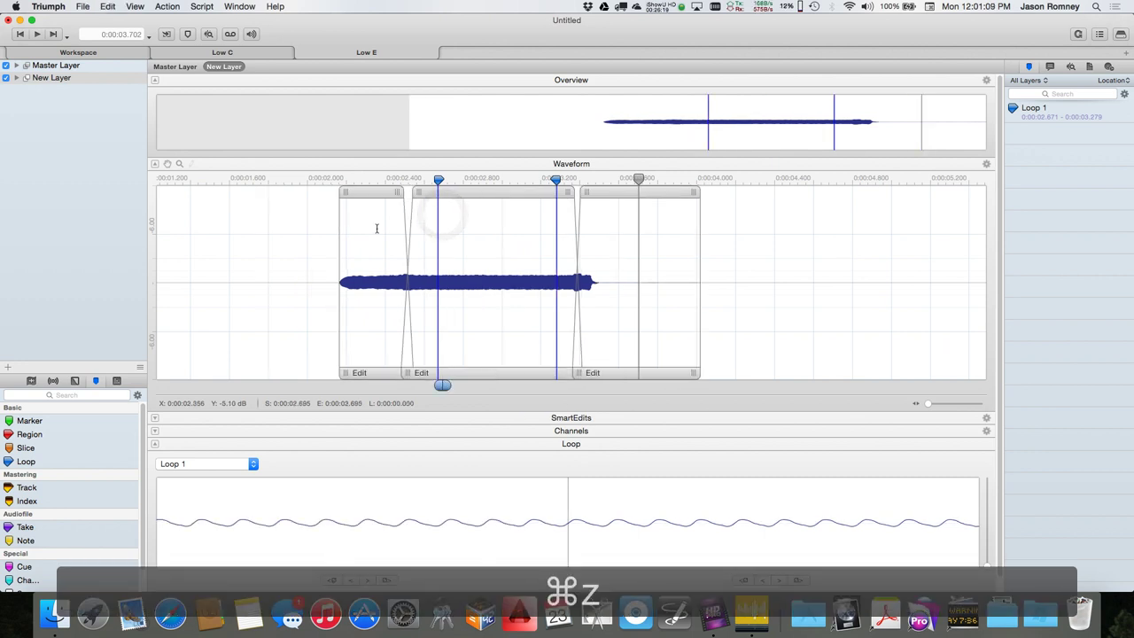
Step: Select all three edits and slide them together to the very start of the timeline
left_click(467, 193)
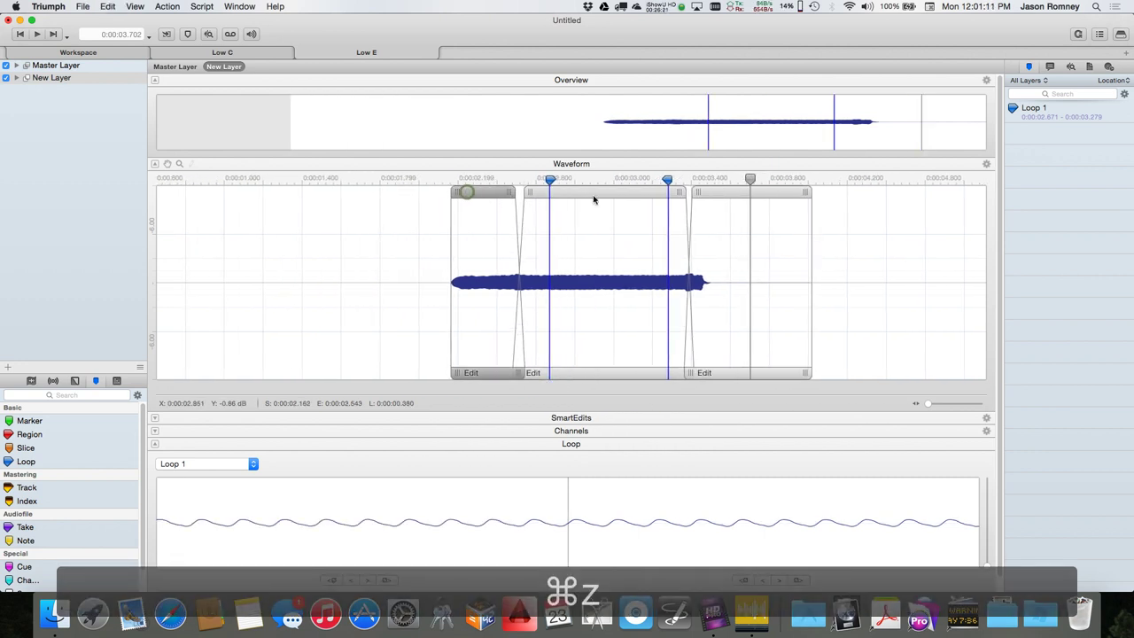
left_click(596, 196)
left_click(712, 192)
left_click_drag(488, 192, 136, 206)
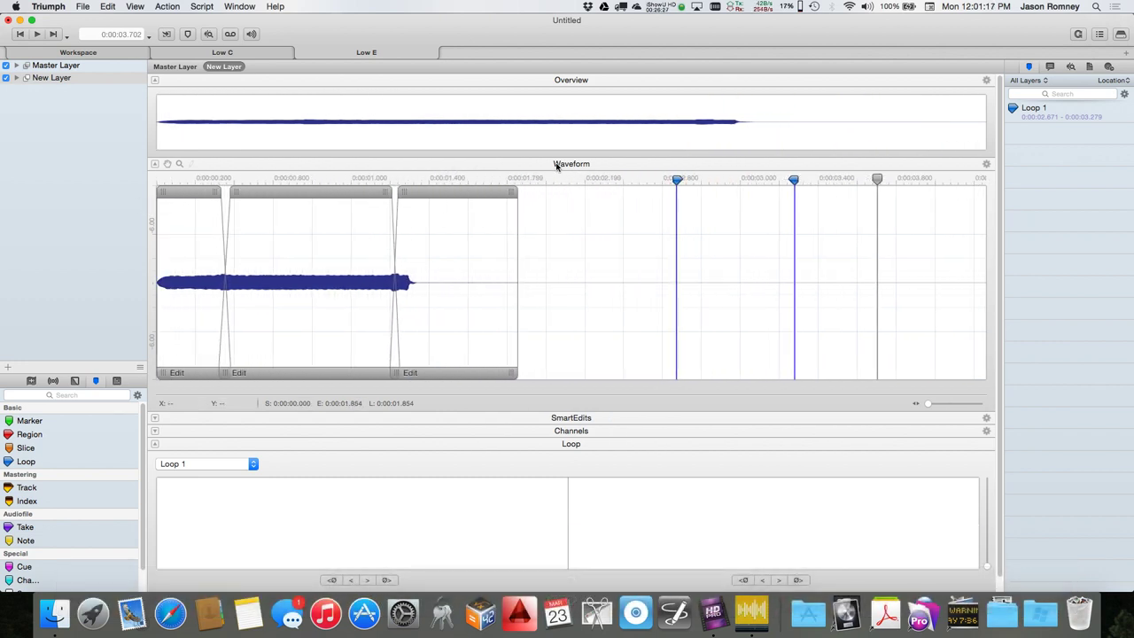
Step: Move Loop 1 onto the relocated sustain, starting at about 0.441 seconds and ending at about 1.073 seconds, and play it
left_click_drag(677, 181, 242, 181)
left_click_drag(794, 181, 364, 181)
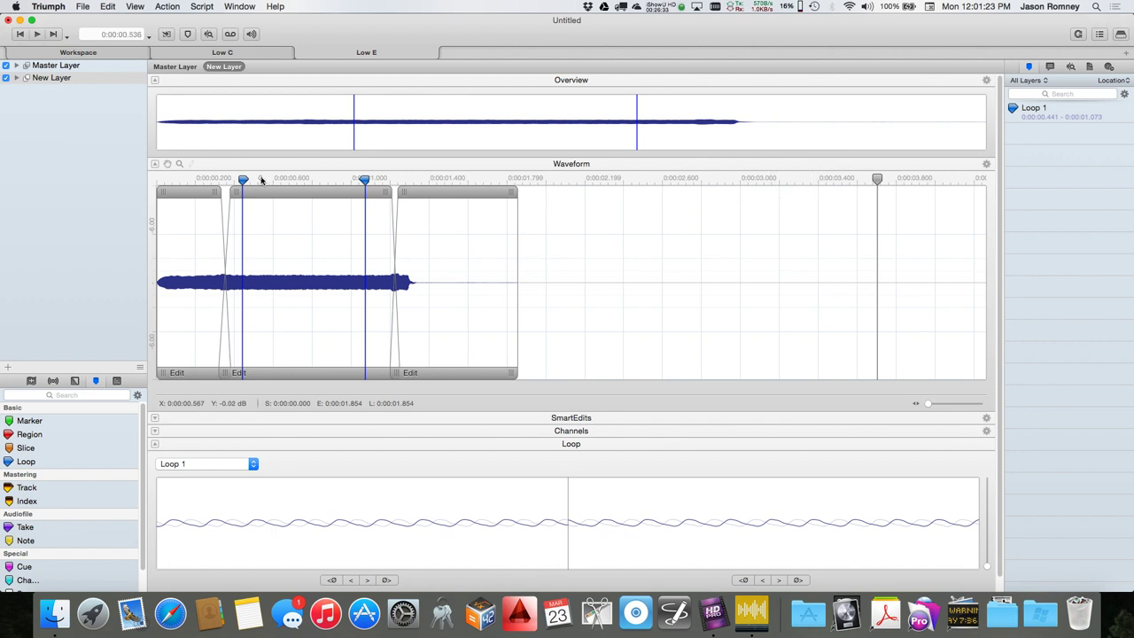
key("space")
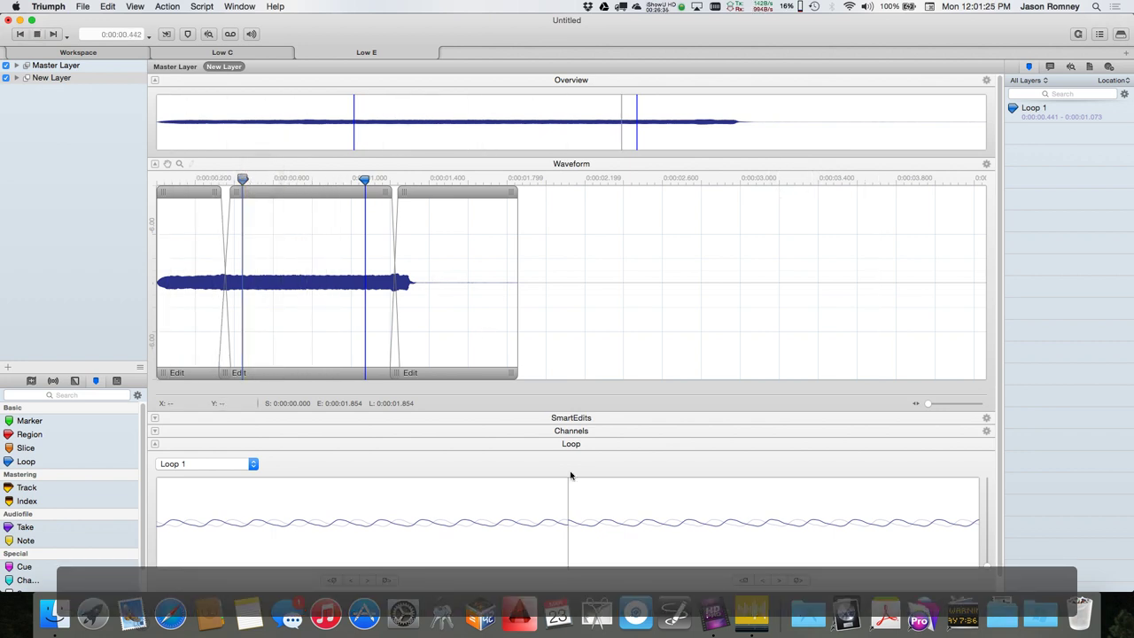
Step: Step Loop 1's boundaries to matching zero crossings, with the start at about 0.439 and the end at about 1.077 seconds
left_click(387, 579)
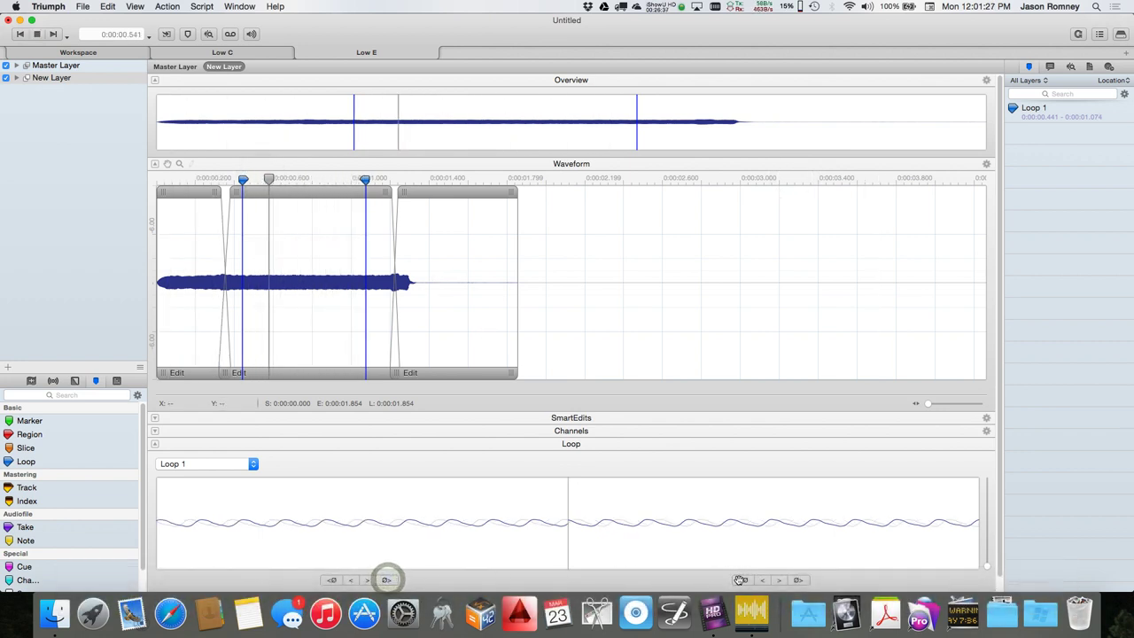
left_click(741, 580)
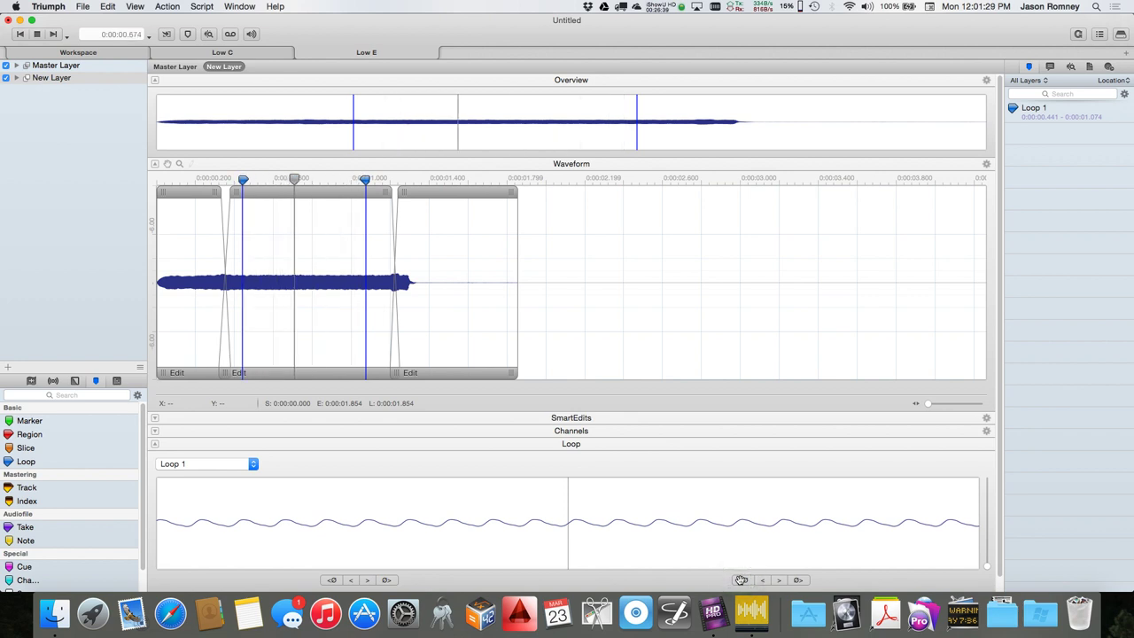
left_click(741, 579)
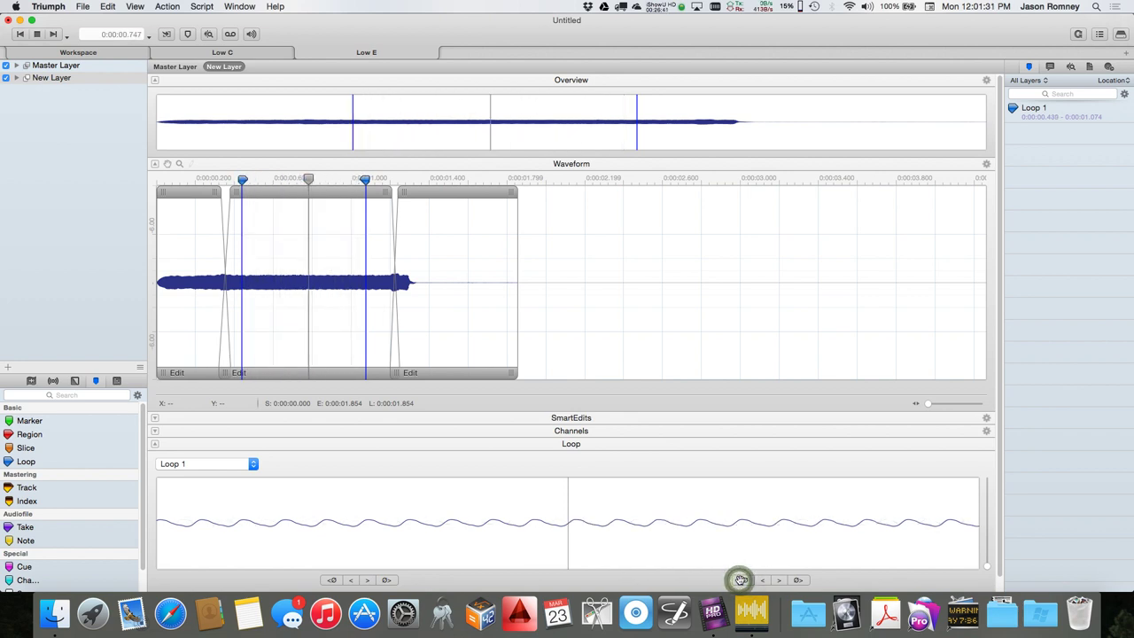
left_click(388, 579)
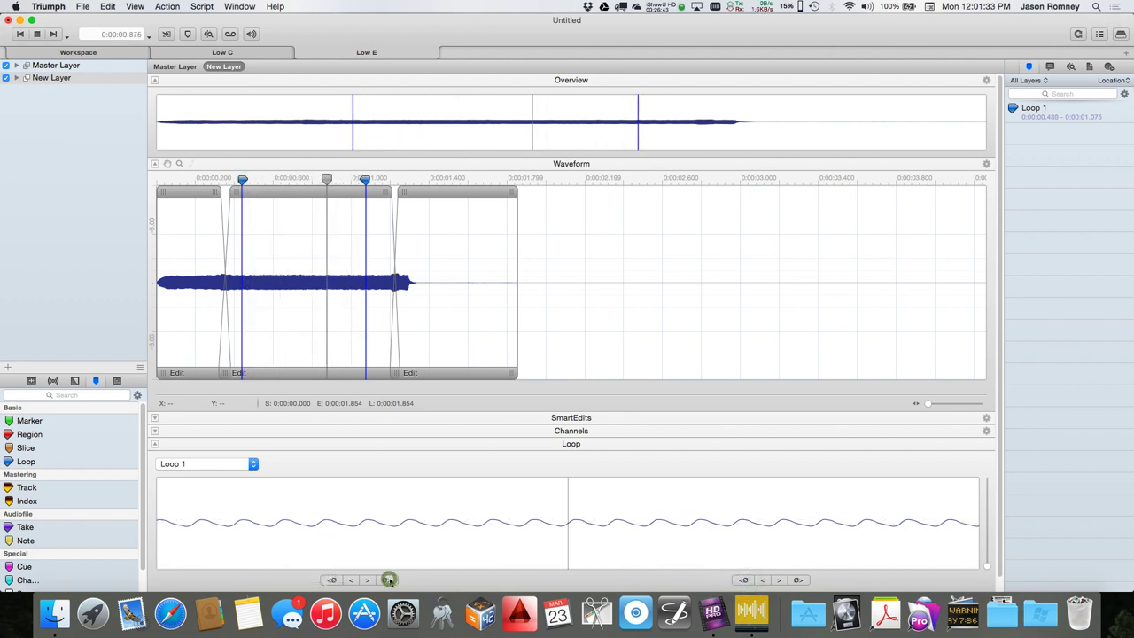
left_click(388, 579)
left_click(389, 580)
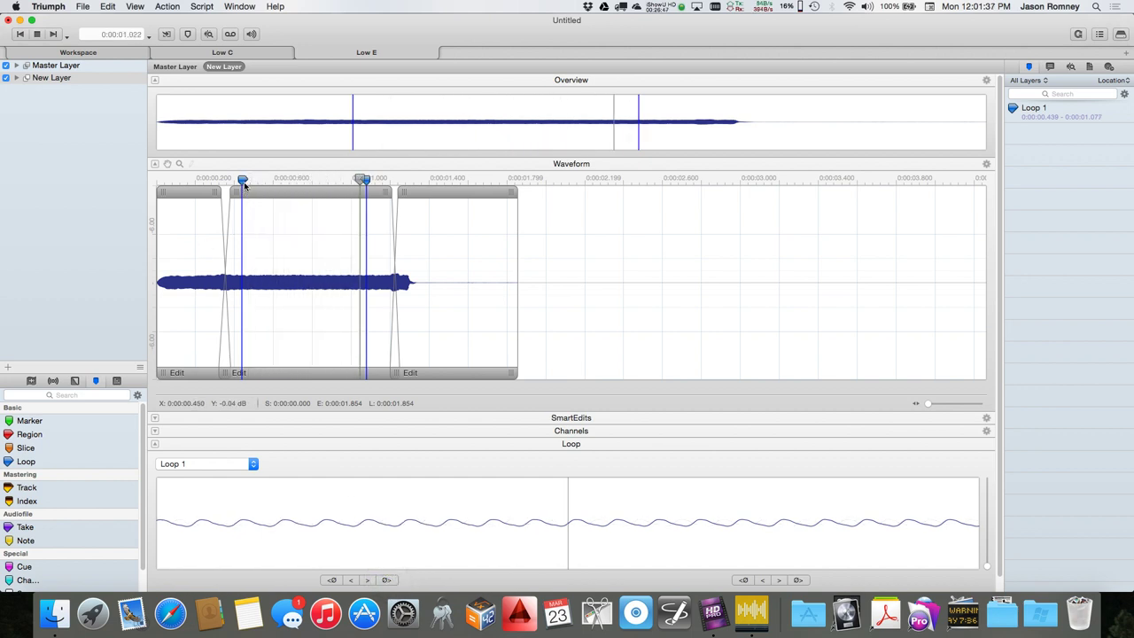
Step: Shorten Loop 1 within the sustain, setting its start to about 0.490 seconds and its end to about 1.042 seconds
left_click_drag(244, 184, 253, 183)
left_click(387, 579)
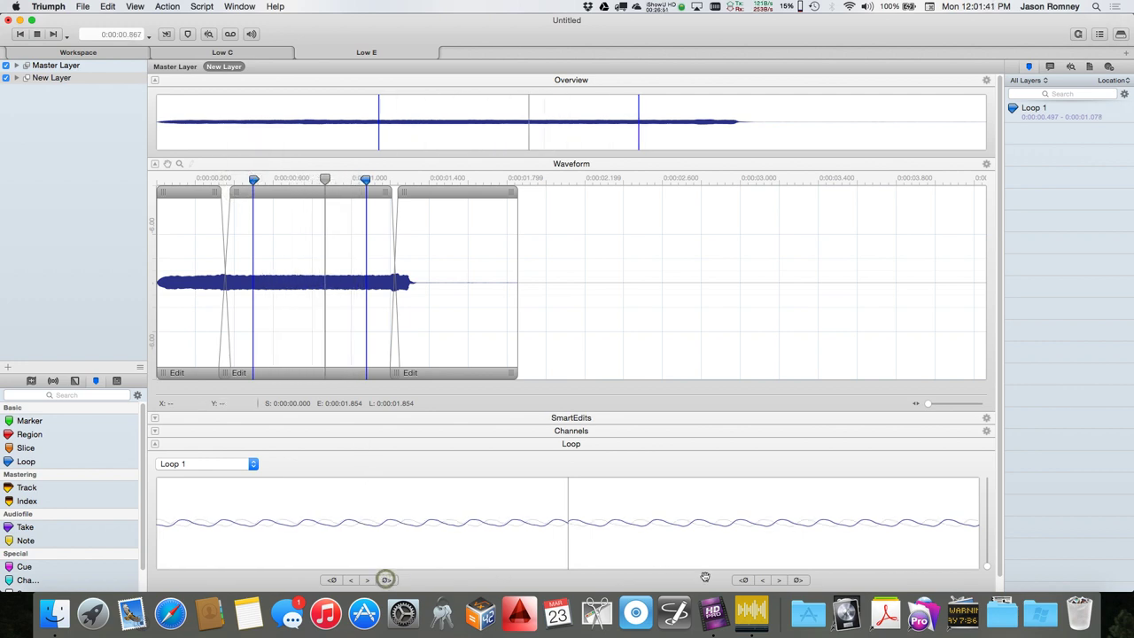
left_click(746, 580)
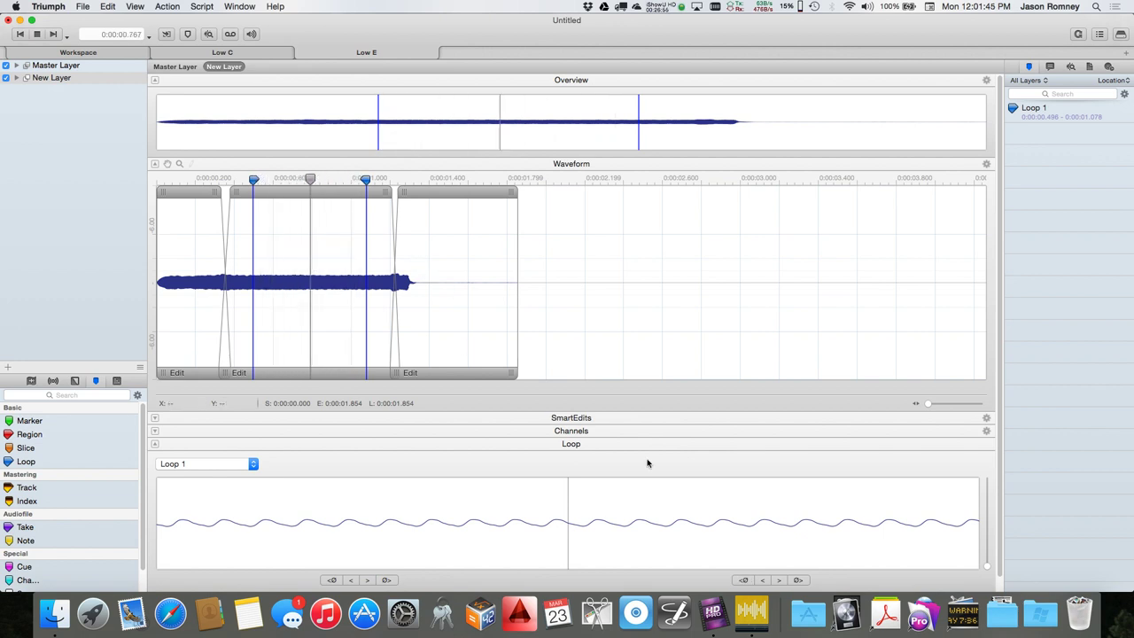
left_click(741, 581)
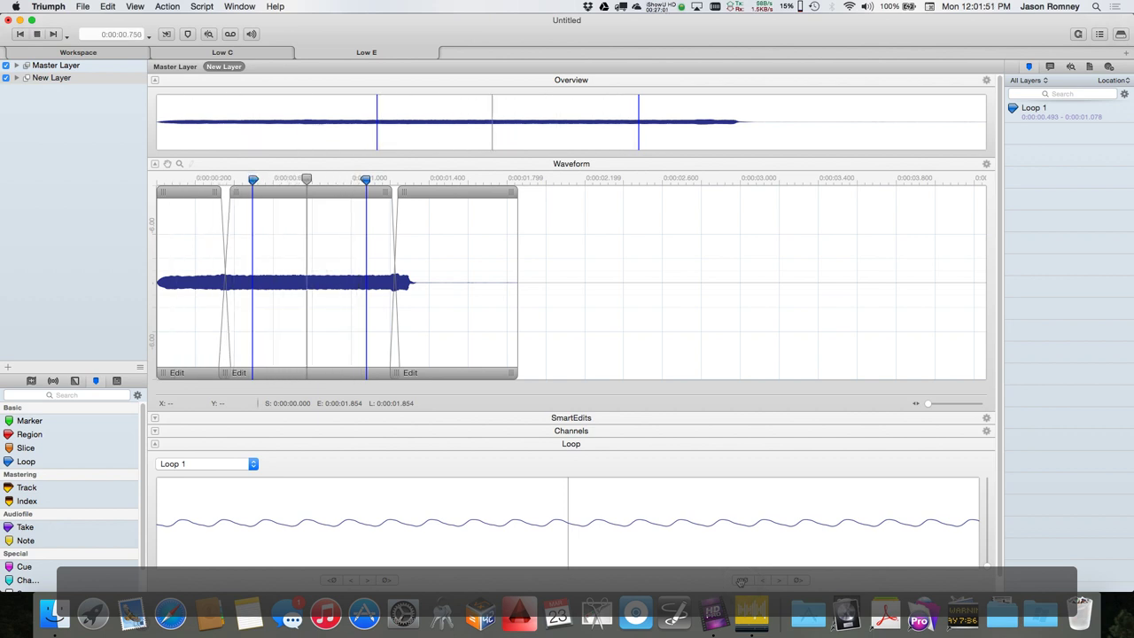
left_click(741, 581)
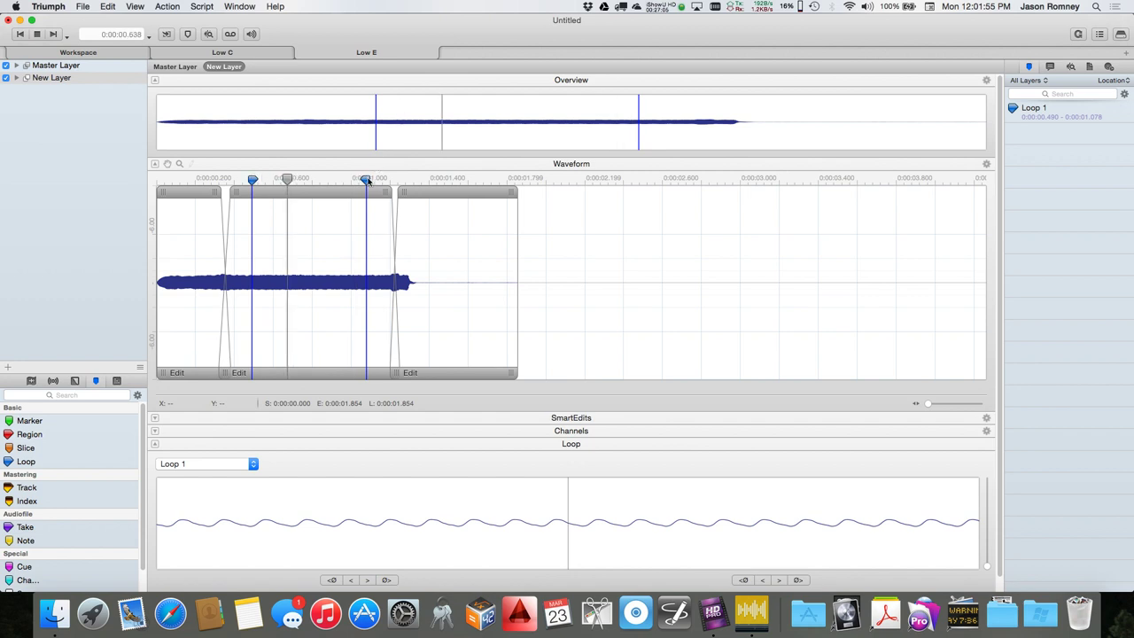
left_click_drag(368, 181, 360, 182)
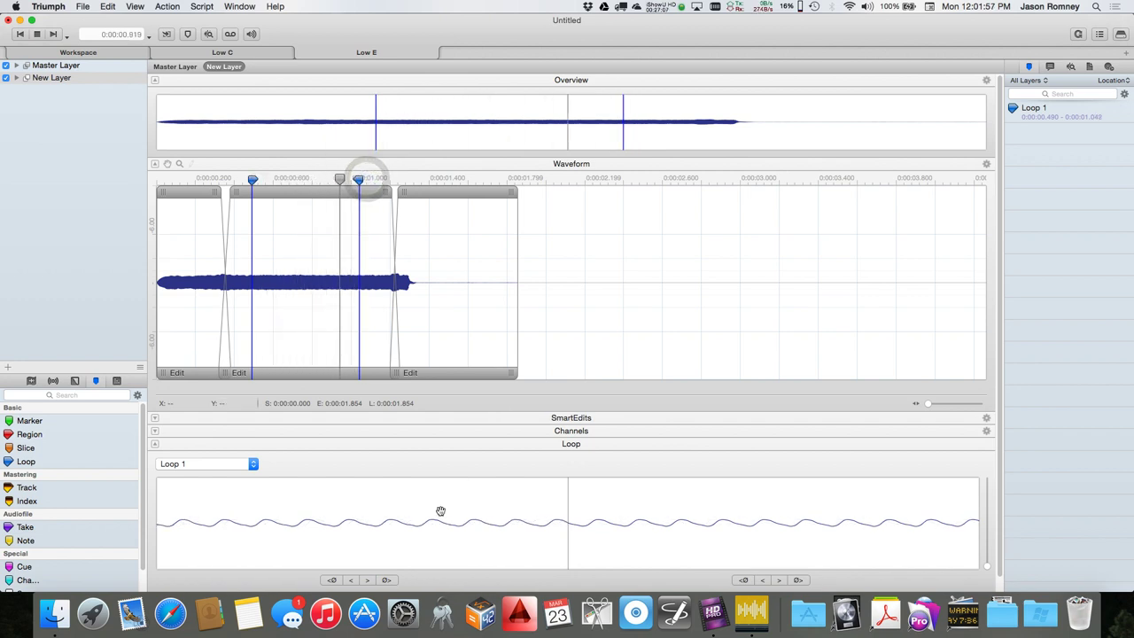
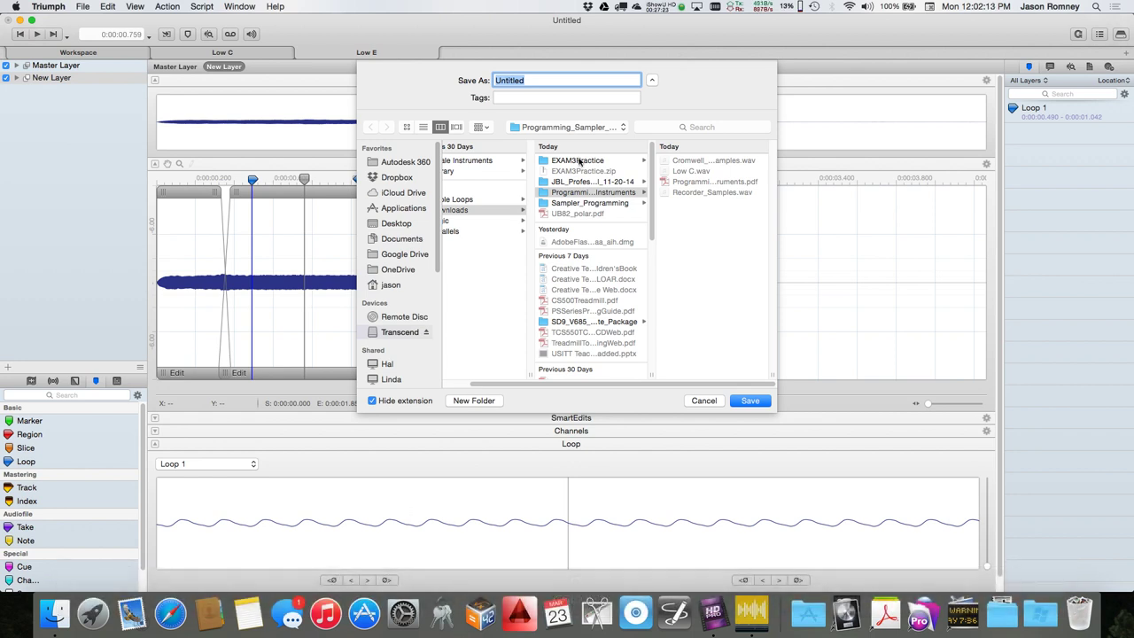
Step: Save the document as "Recorder Workspace" in the current sampler programming folder
type("Re")
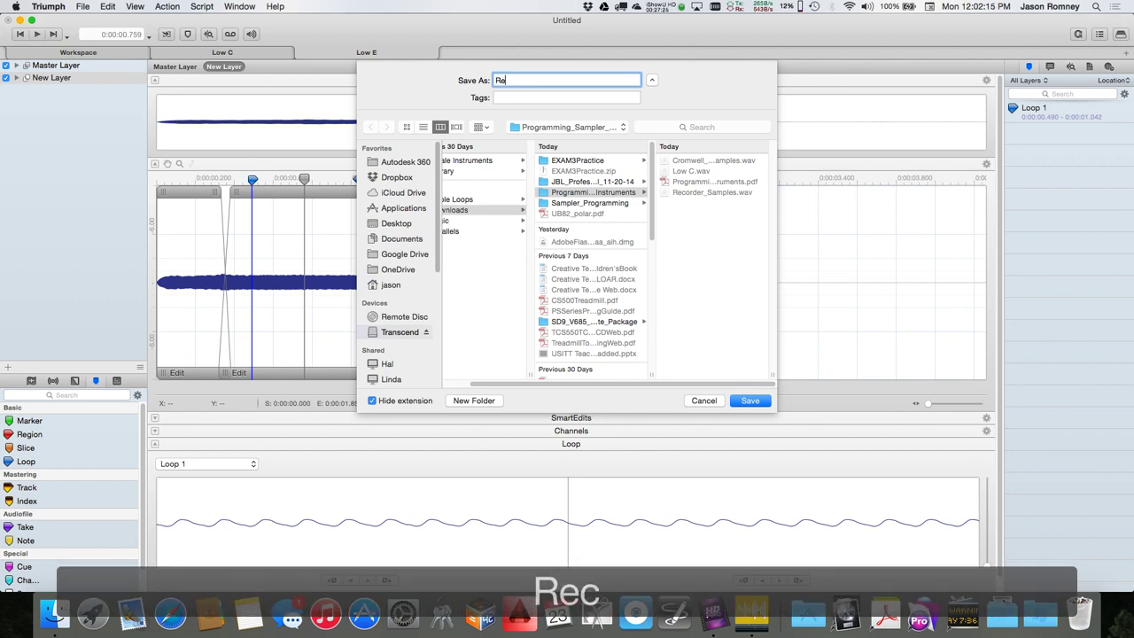
type("corder w")
key("BackSpace")
type("Workspace")
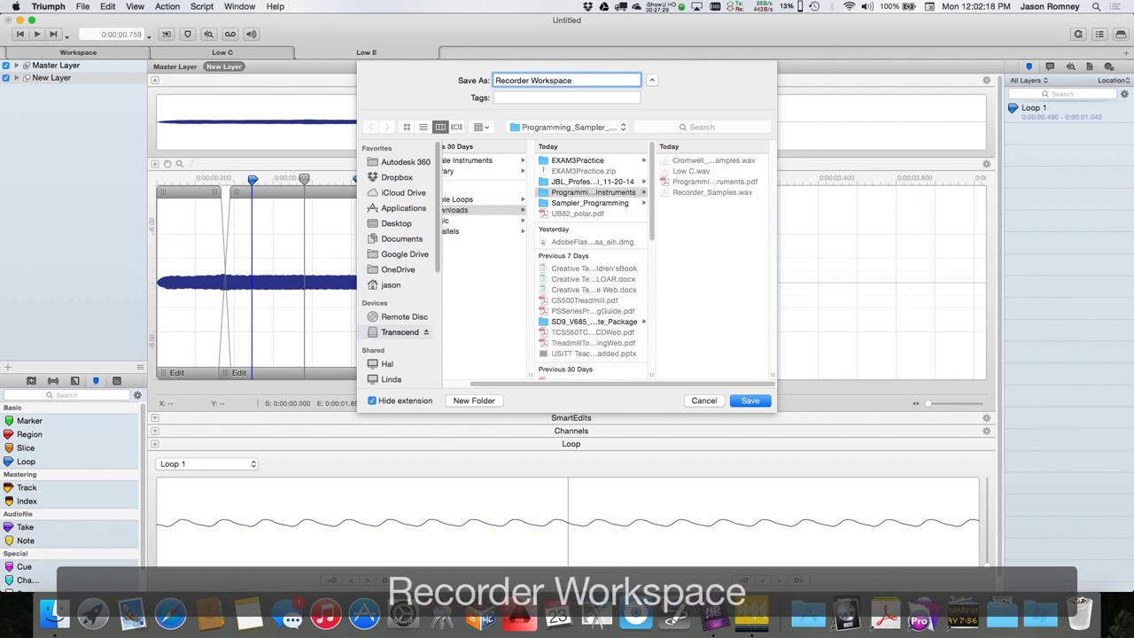
key("Return")
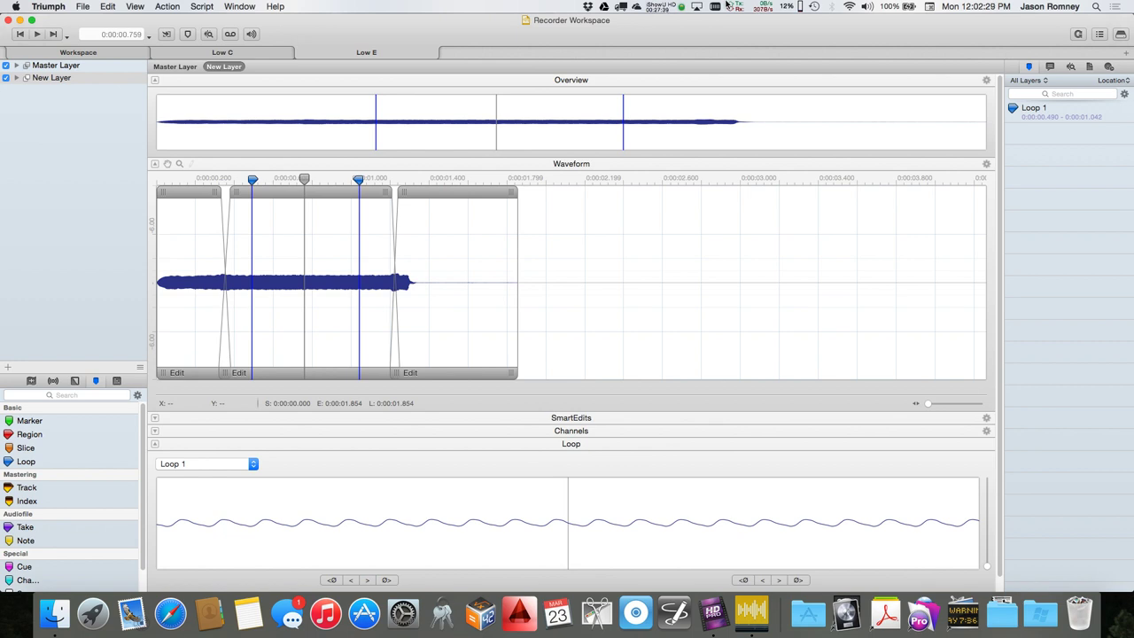
Step: In the source recording's workspace, select the next long note from about 29.368 to 35.146 seconds and play its spoken lead-in
left_click(109, 55)
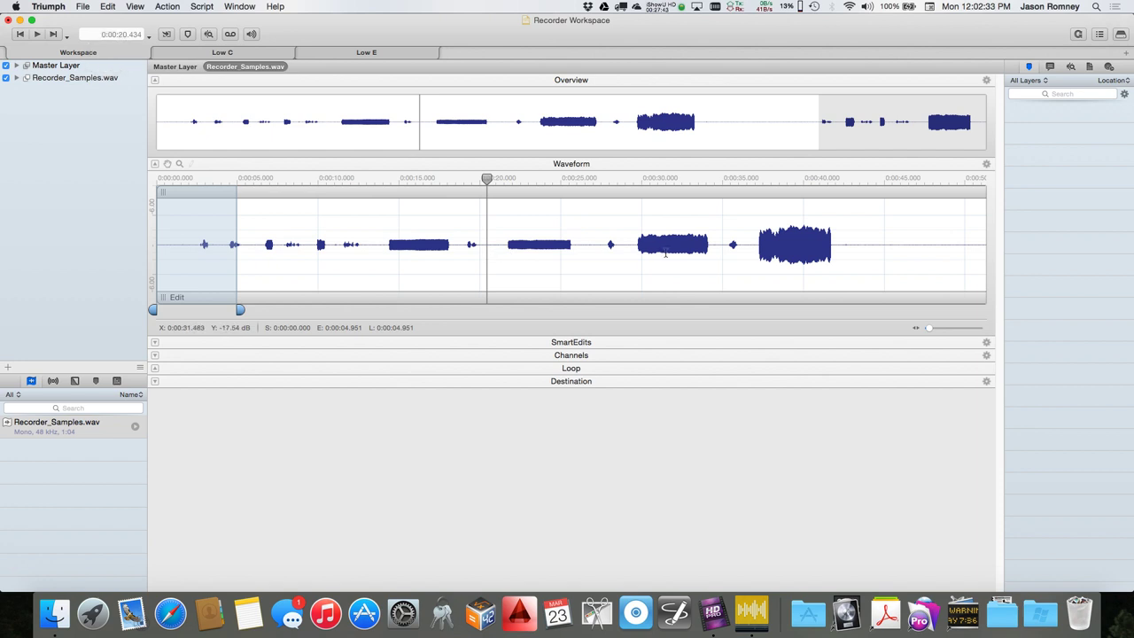
scroll(665, 252, "right", 5)
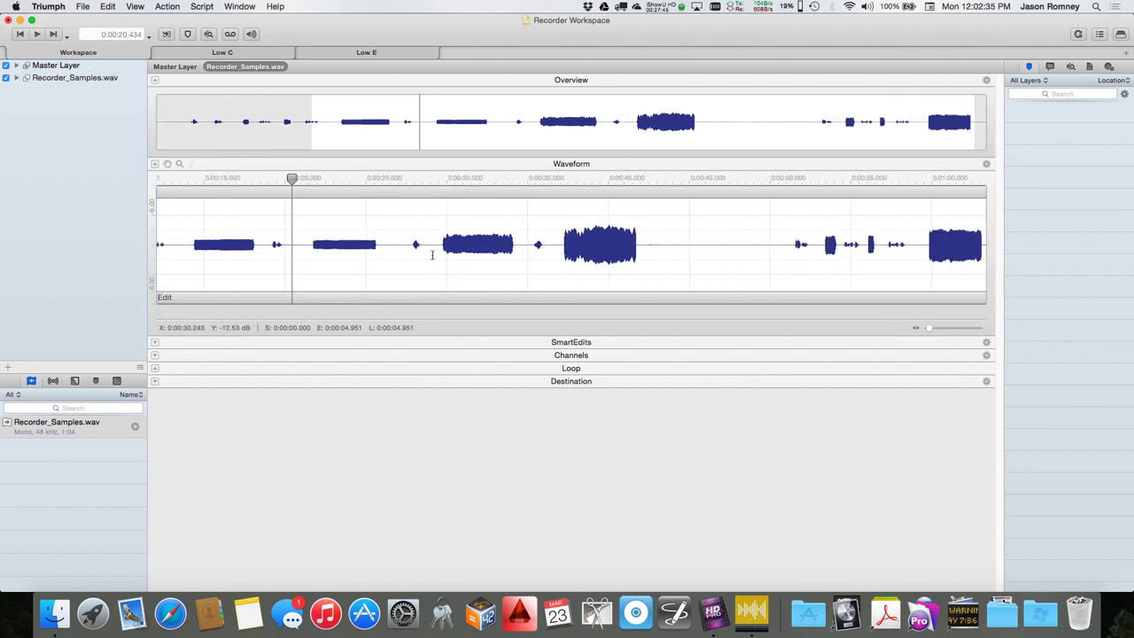
left_click_drag(436, 245, 530, 248)
left_click(401, 178)
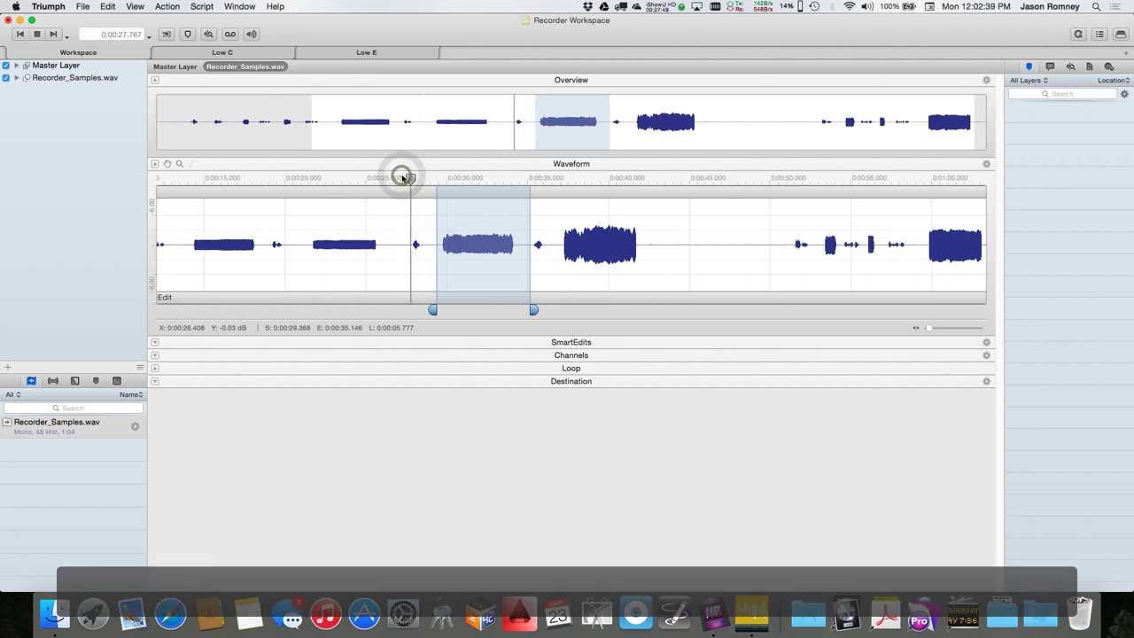
key("space")
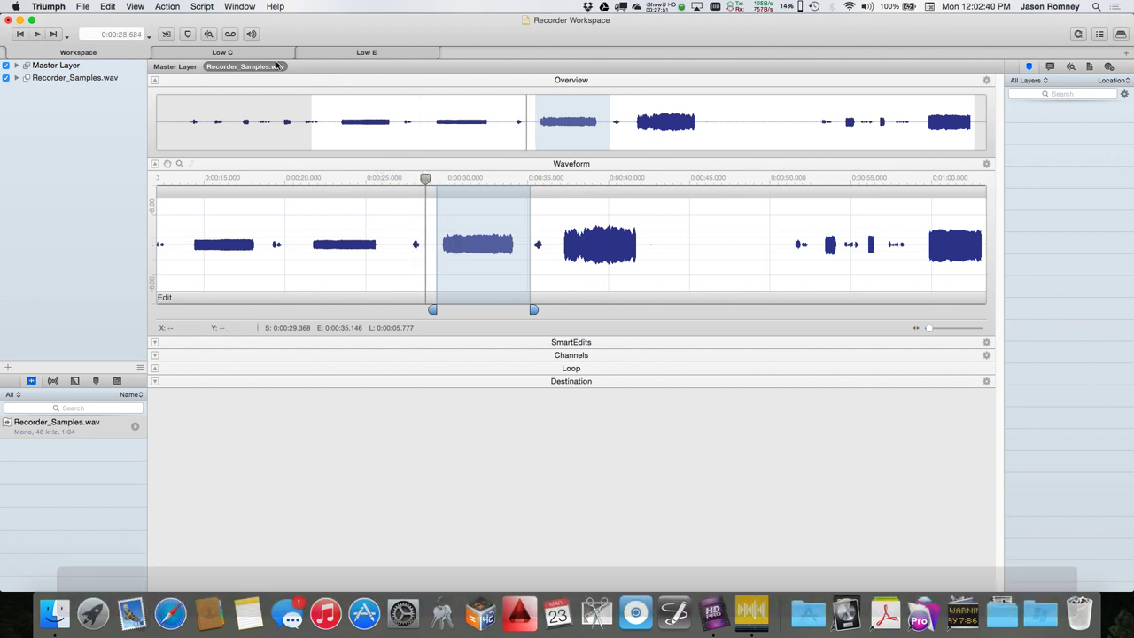
Step: Create a new workspace from the selection range and name it "A"
left_click(175, 6)
mouse_move(197, 43)
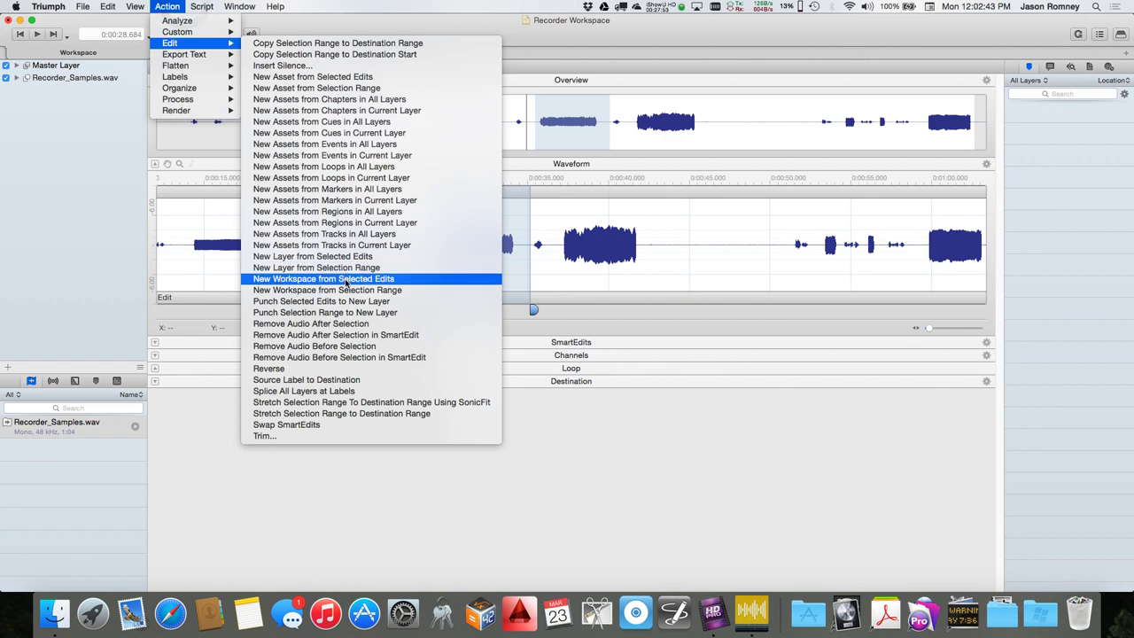
left_click(348, 291)
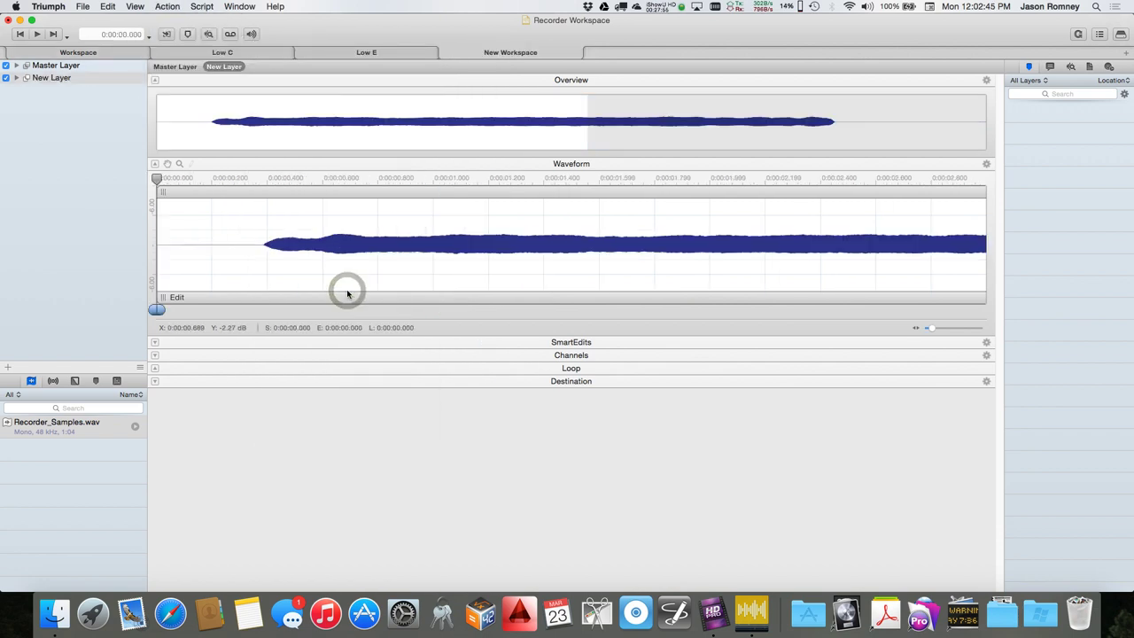
double_click(508, 53)
type("A")
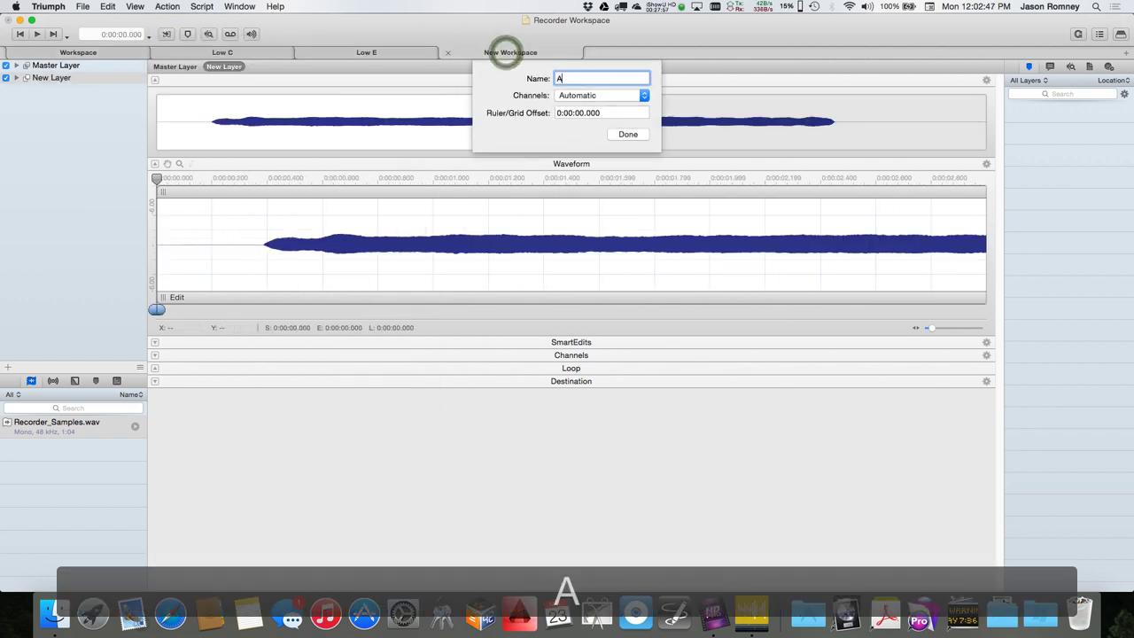
left_click(627, 135)
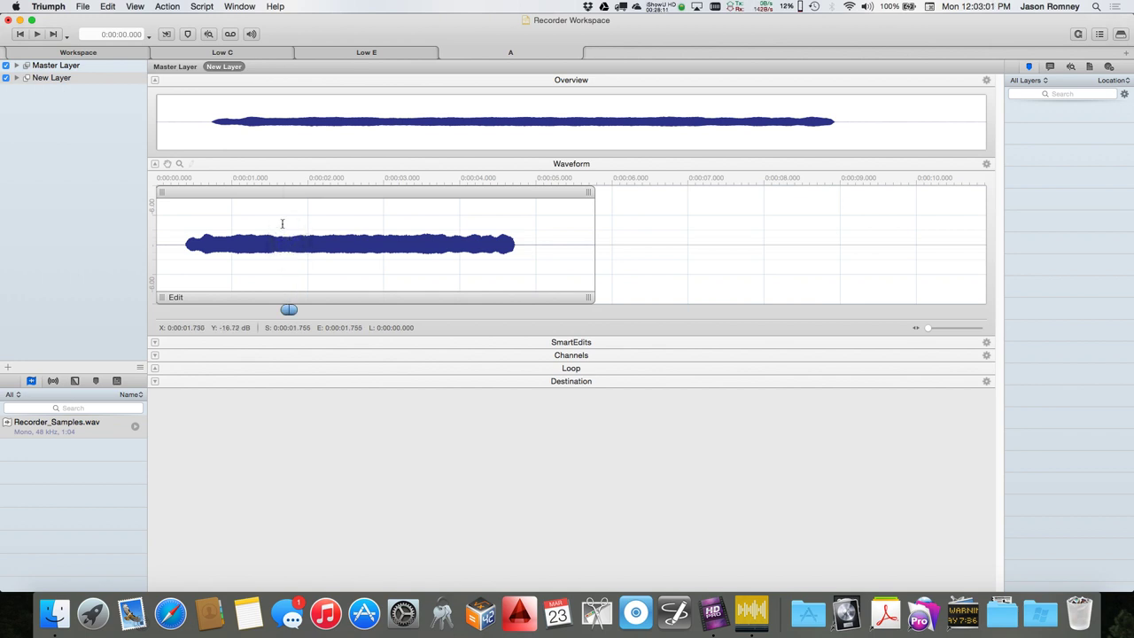
Step: Splice note A at about 1.755 seconds and trim the first edit's end back to about 0.77 seconds
left_click(117, 6)
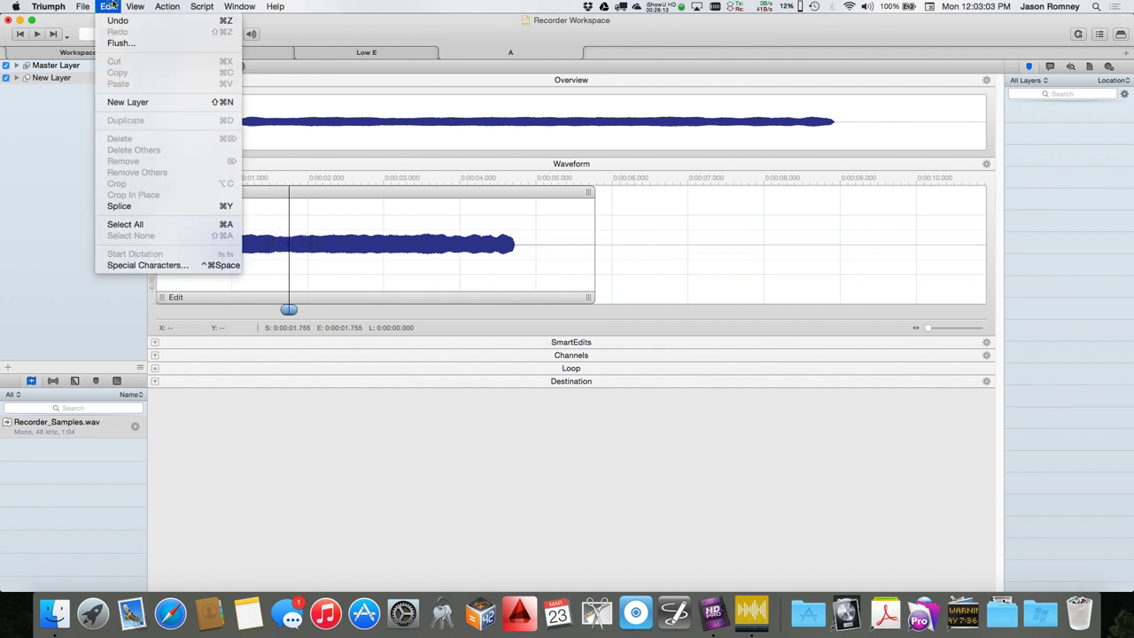
left_click(134, 209)
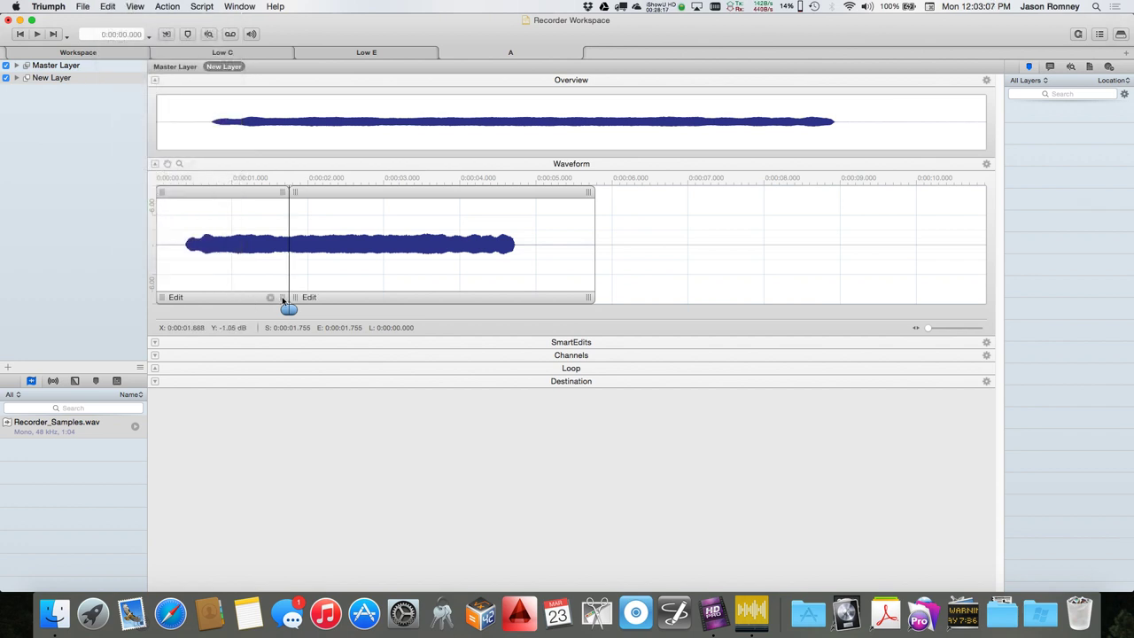
left_click_drag(282, 299, 207, 301)
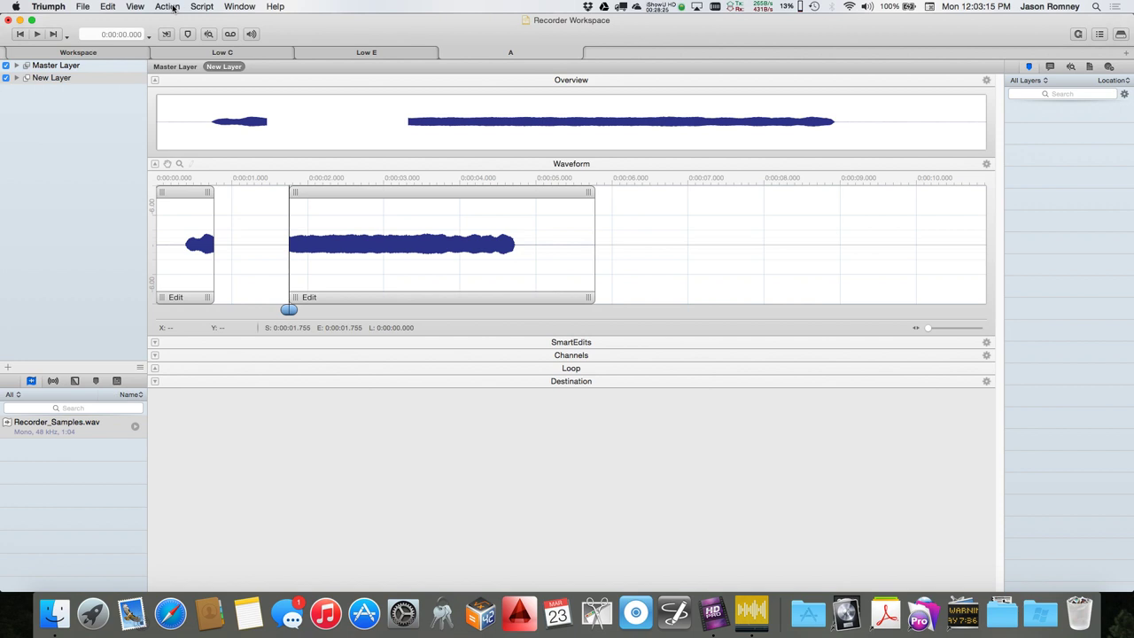
left_click(87, 52)
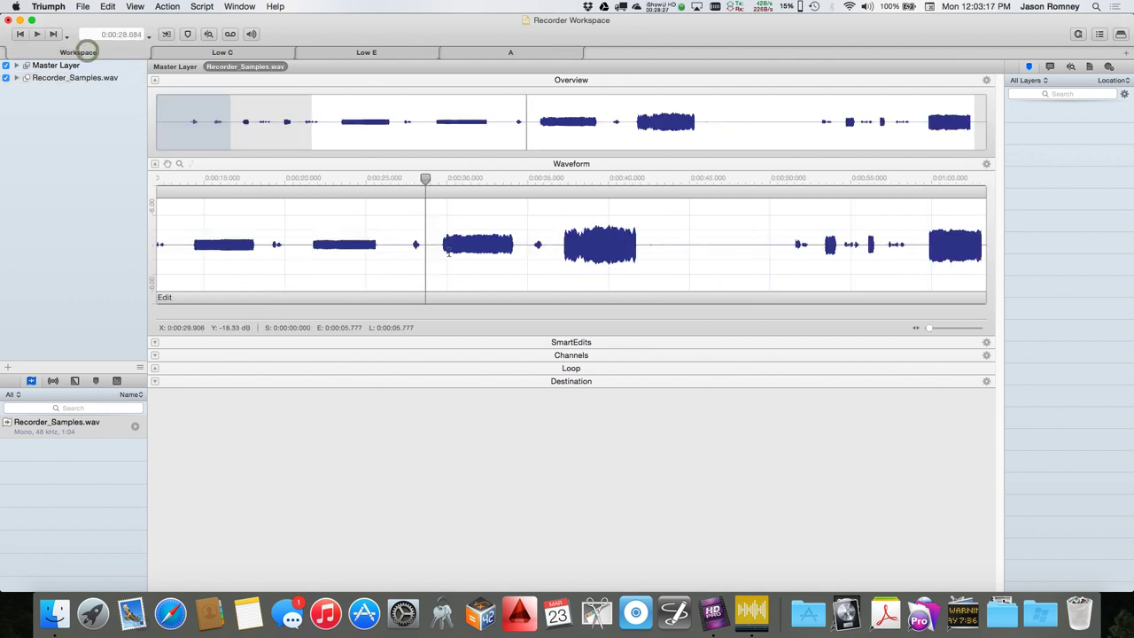
left_click(169, 6)
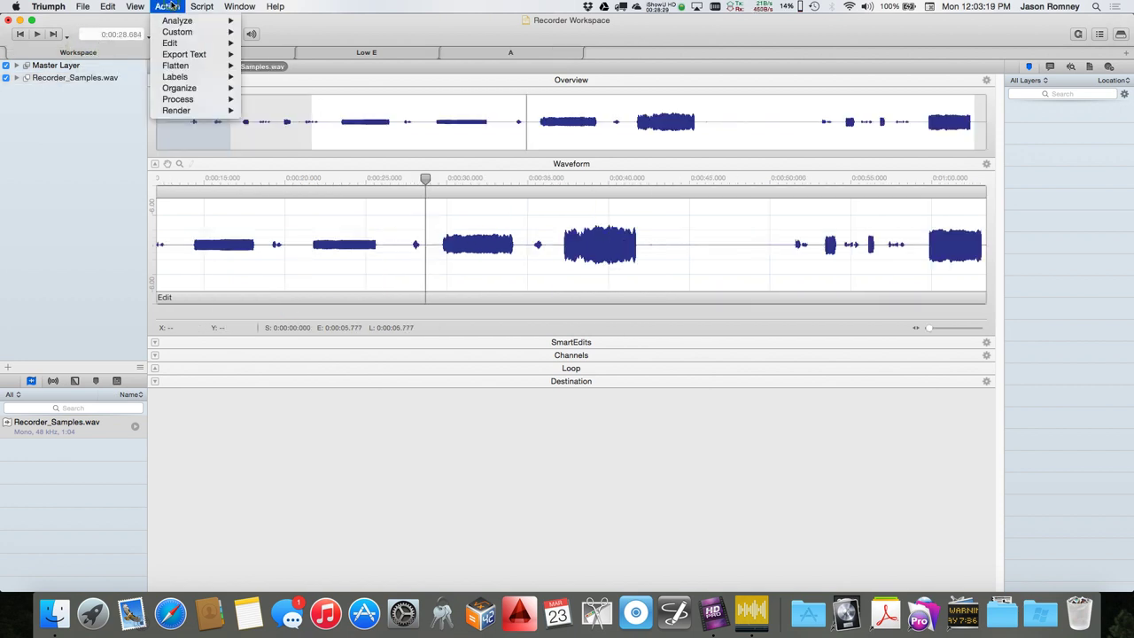
mouse_move(177, 42)
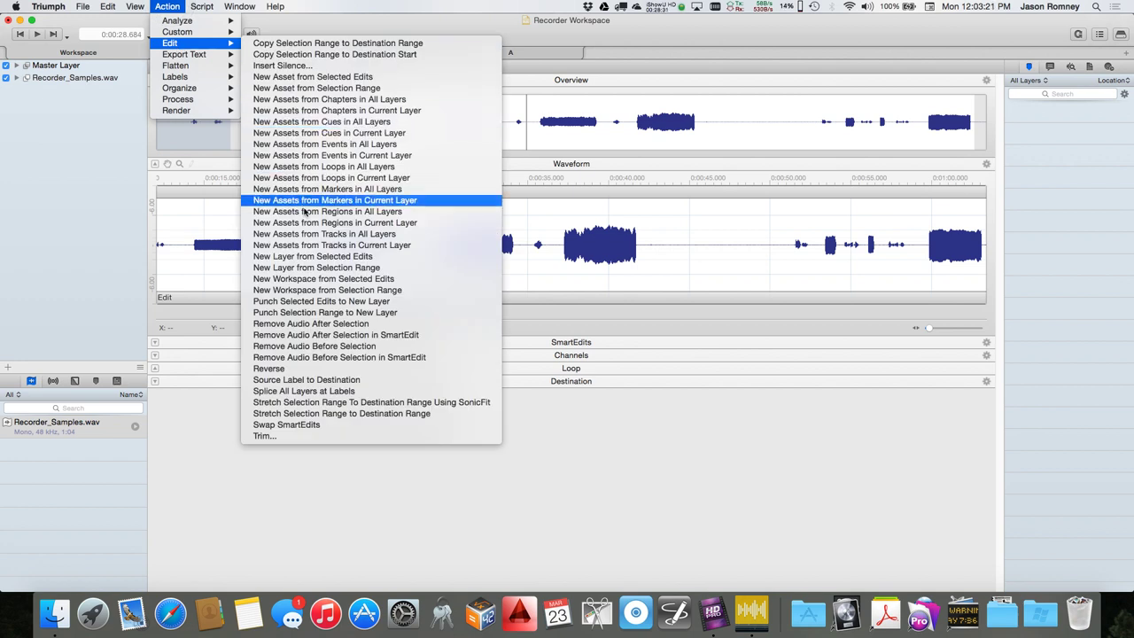
left_click(321, 292)
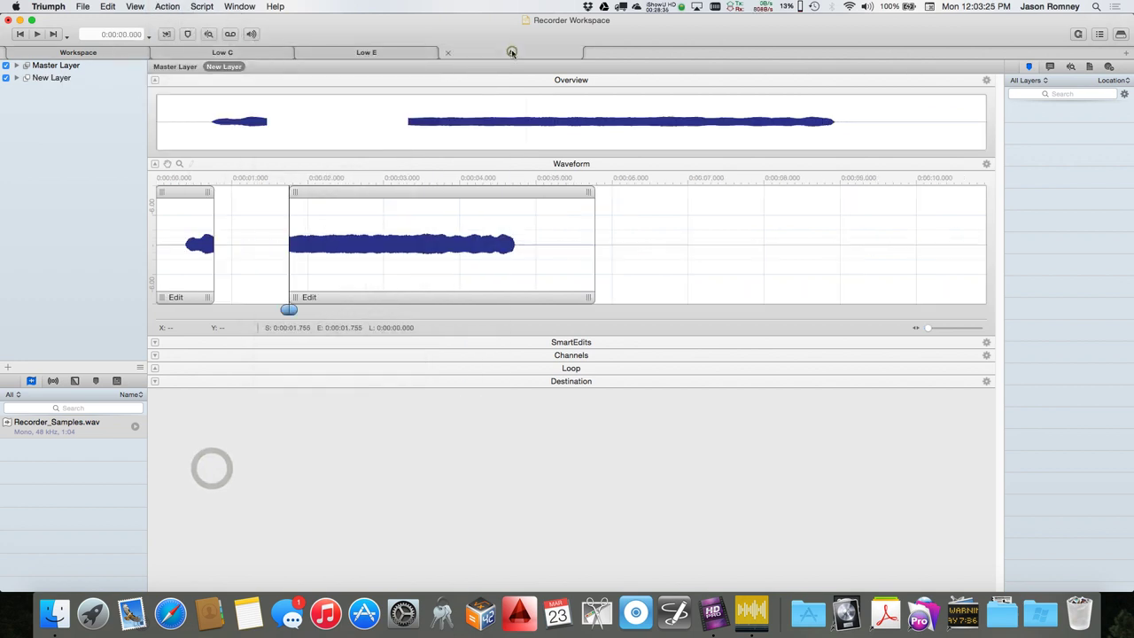
Step: Slide the attack edit to start at about 1.053 seconds, overlapping the sustain edit, and crossfade the overlap
left_click_drag(175, 194, 255, 195)
scroll(283, 242, "up", 10)
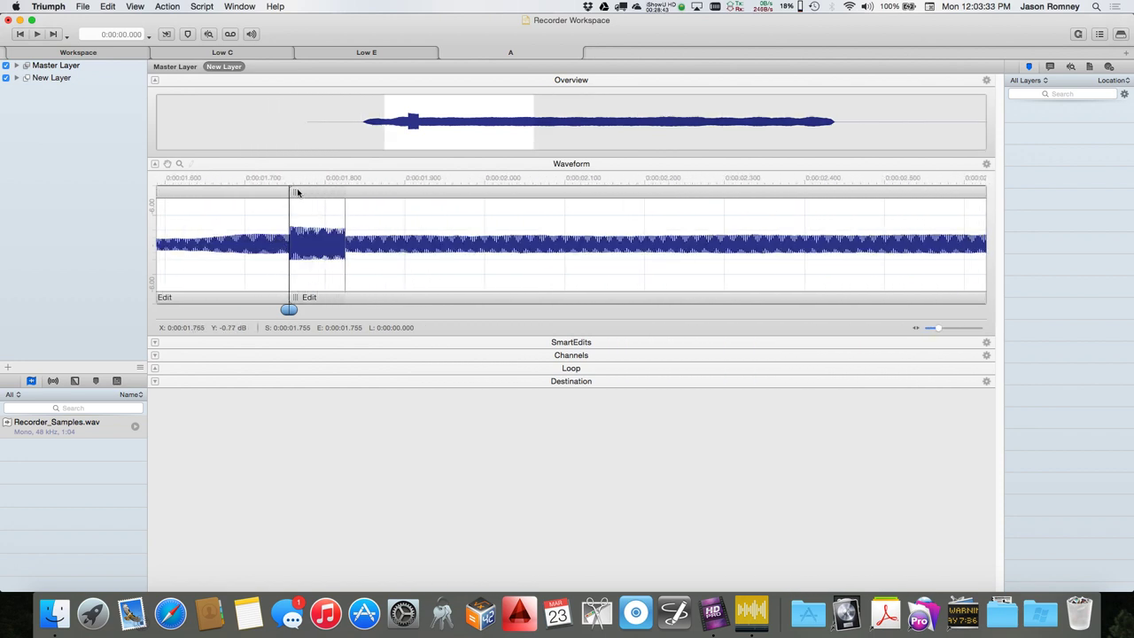
mouse_move(296, 193)
left_mouse_down()
mouse_move(336, 192)
mouse_move(280, 195)
left_mouse_up()
left_click(303, 190)
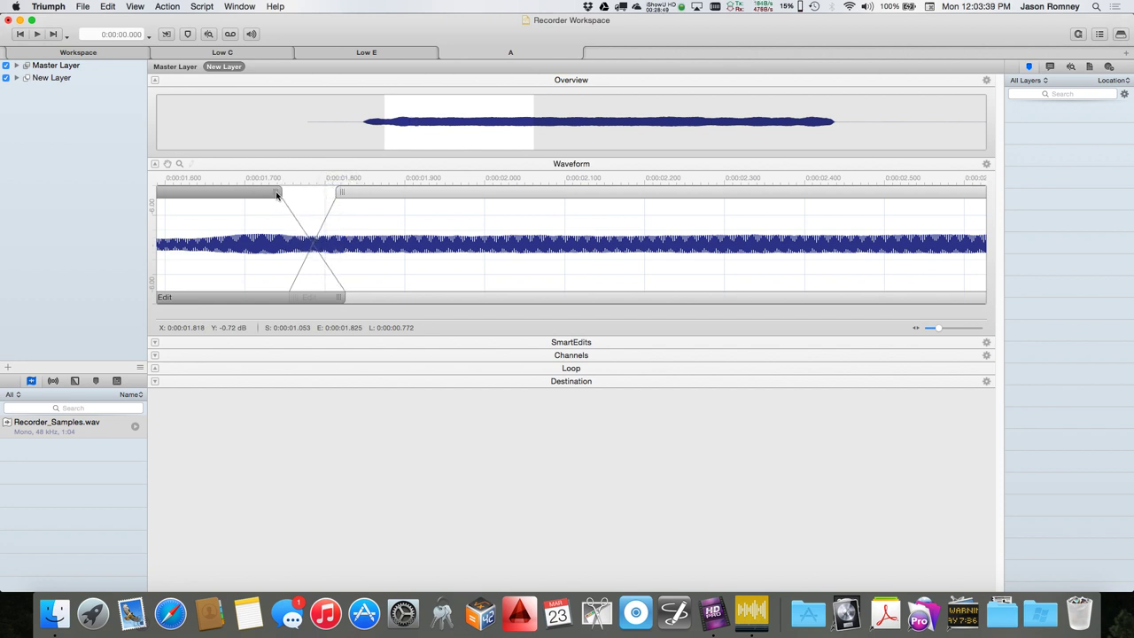
Step: Play through the crossfade, slightly shorten the attack edit's fade-out, and play the transition again
key("super+minus")
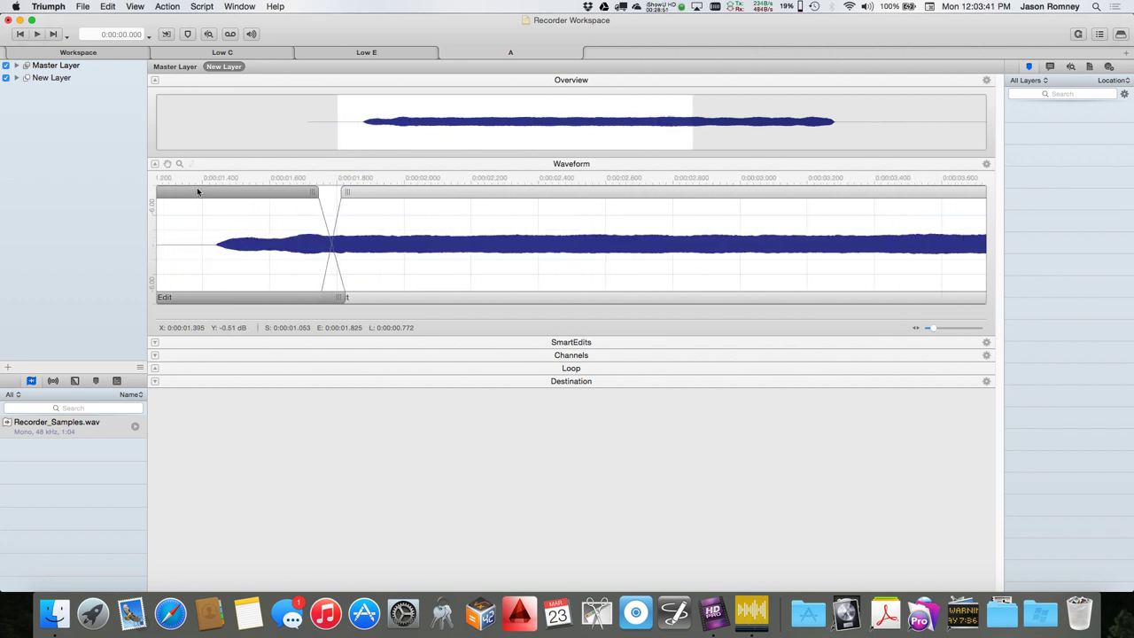
left_click(180, 178)
left_click(171, 177)
key("space")
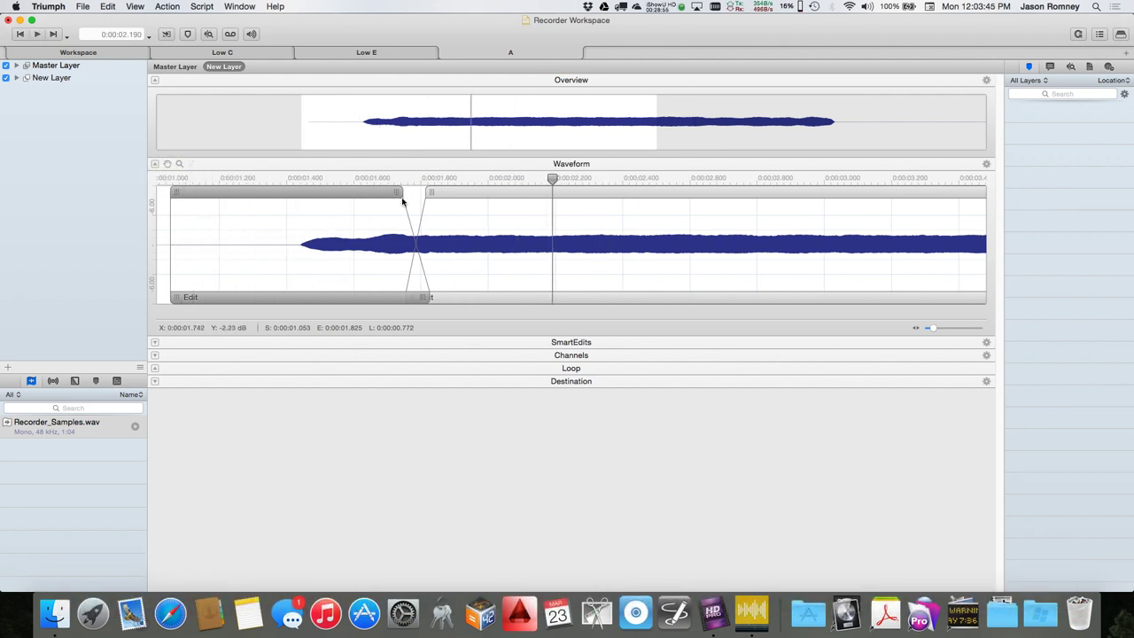
left_click_drag(392, 195, 403, 196)
left_click(159, 178)
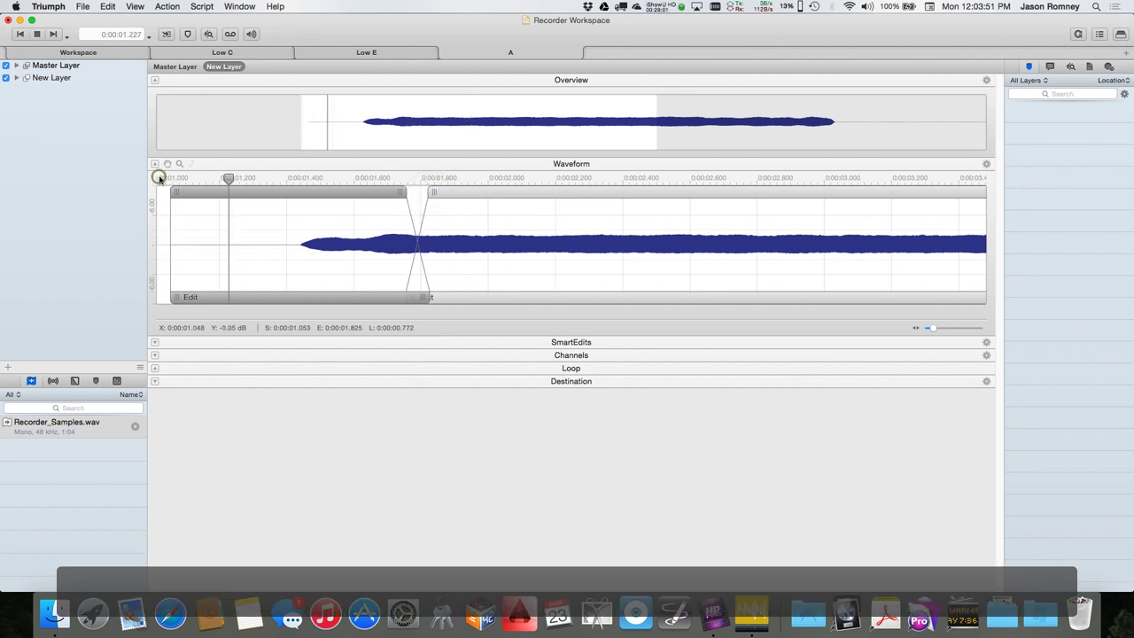
key("space")
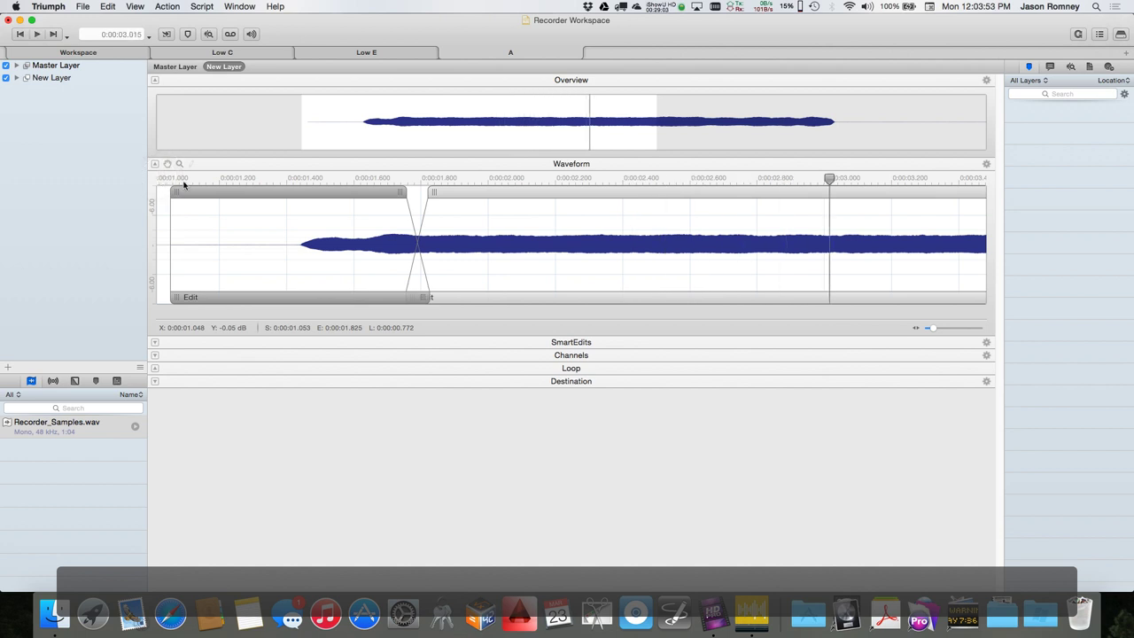
Step: Select both edits and move them earlier together so they start at about 0.465 seconds
scroll(395, 256, "down", 5)
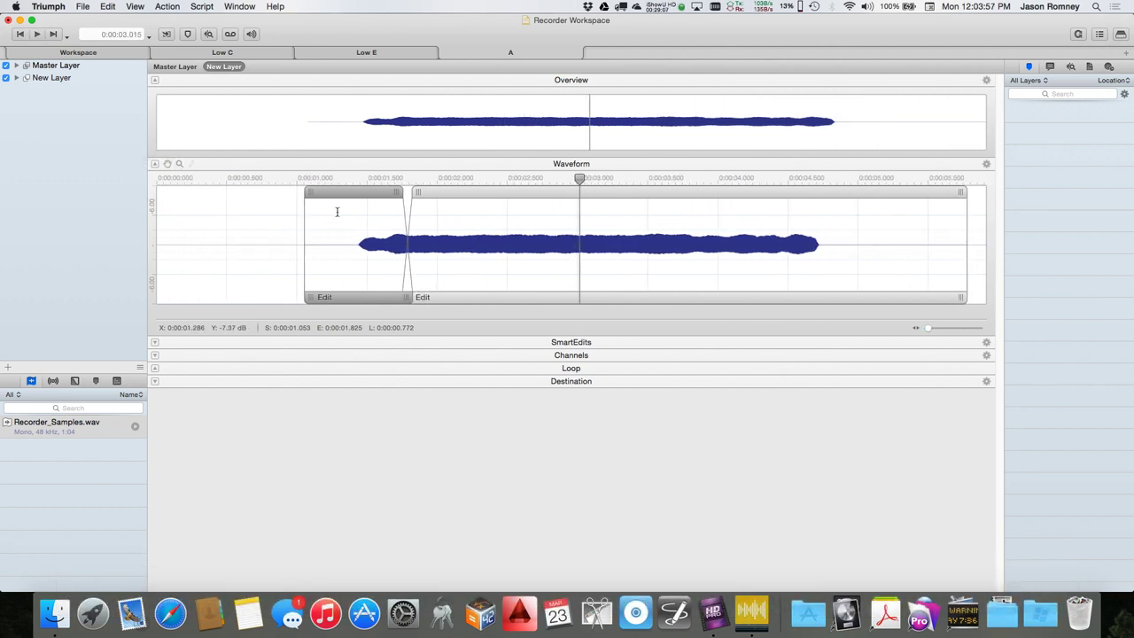
left_click(452, 196)
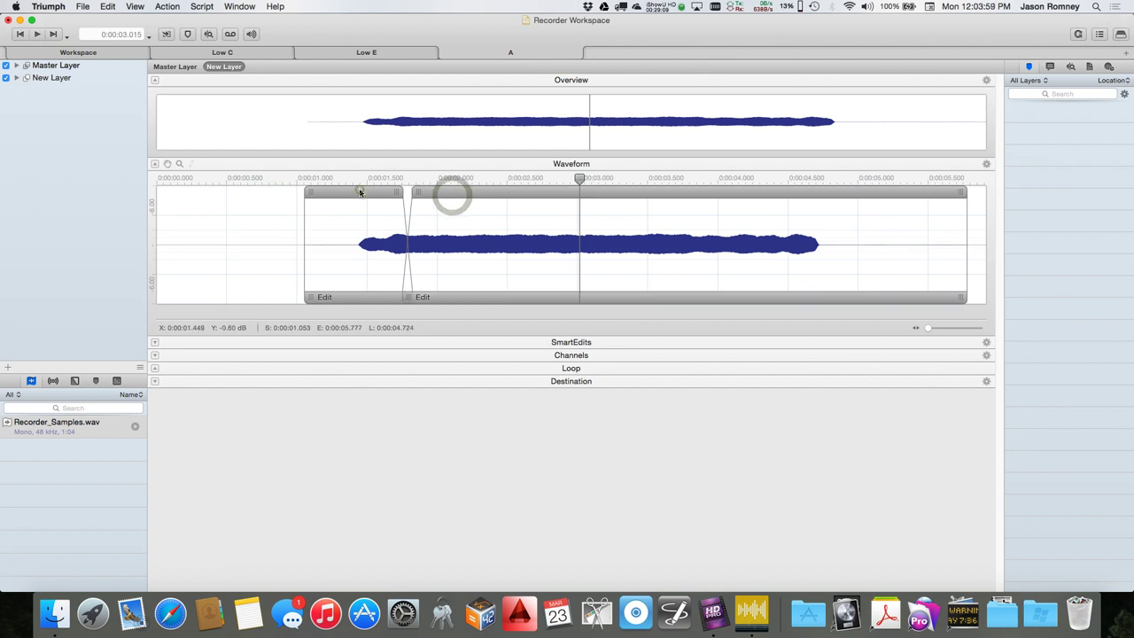
left_click_drag(362, 190, 280, 192)
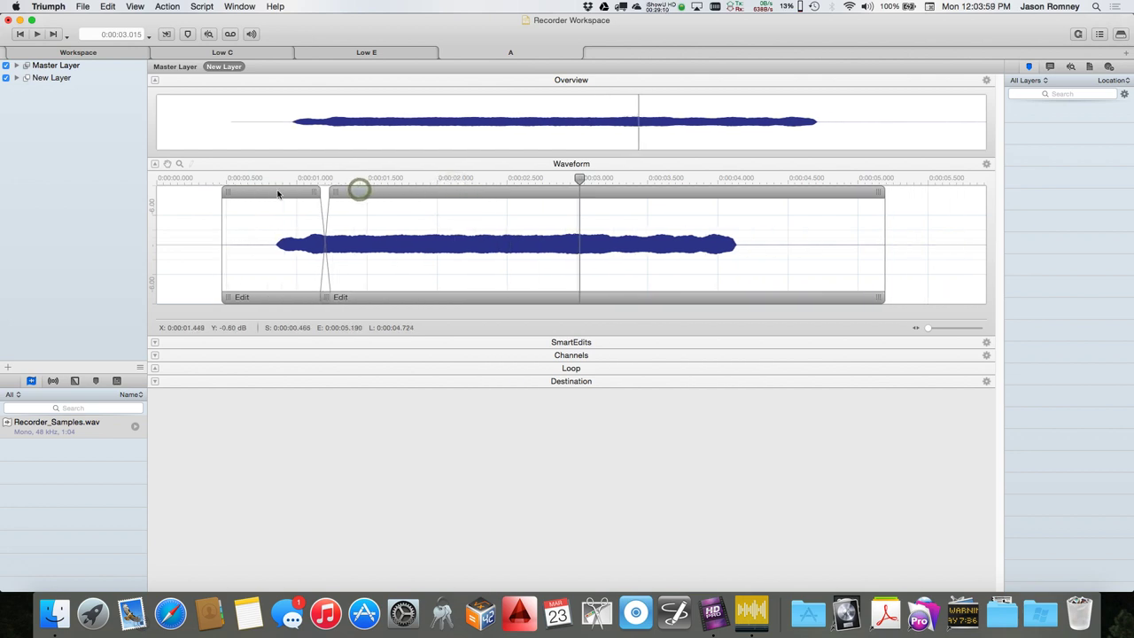
Step: Deselect the edits and trim the attack edit's leading silence so that it starts at about 0.84 seconds
left_click(226, 300)
key("super+z")
left_click(174, 257)
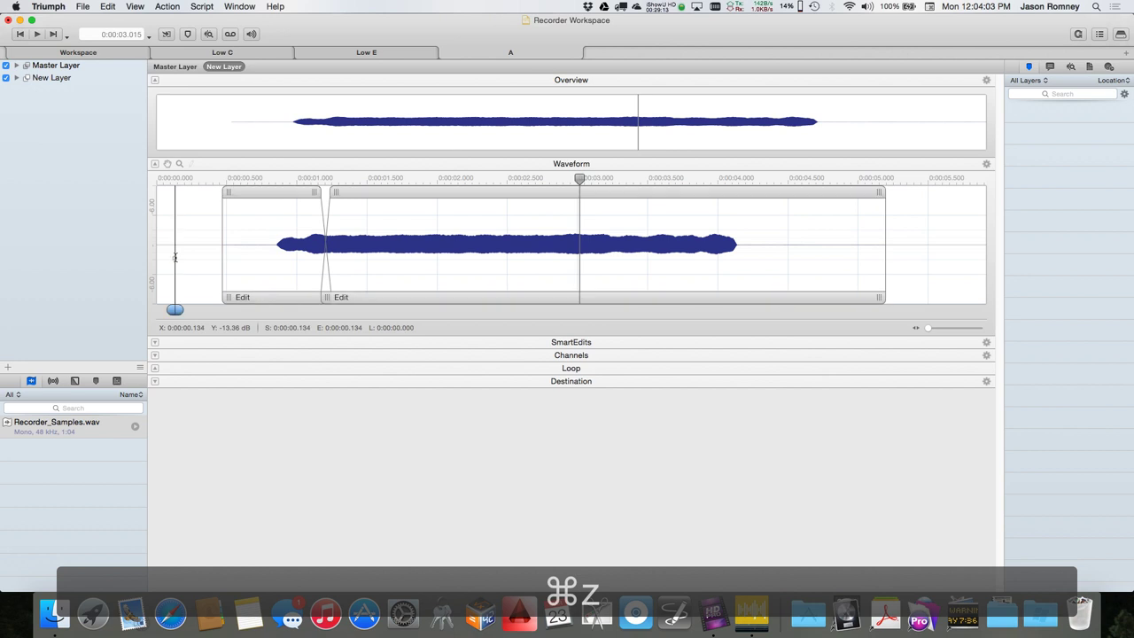
left_click_drag(227, 298, 278, 299)
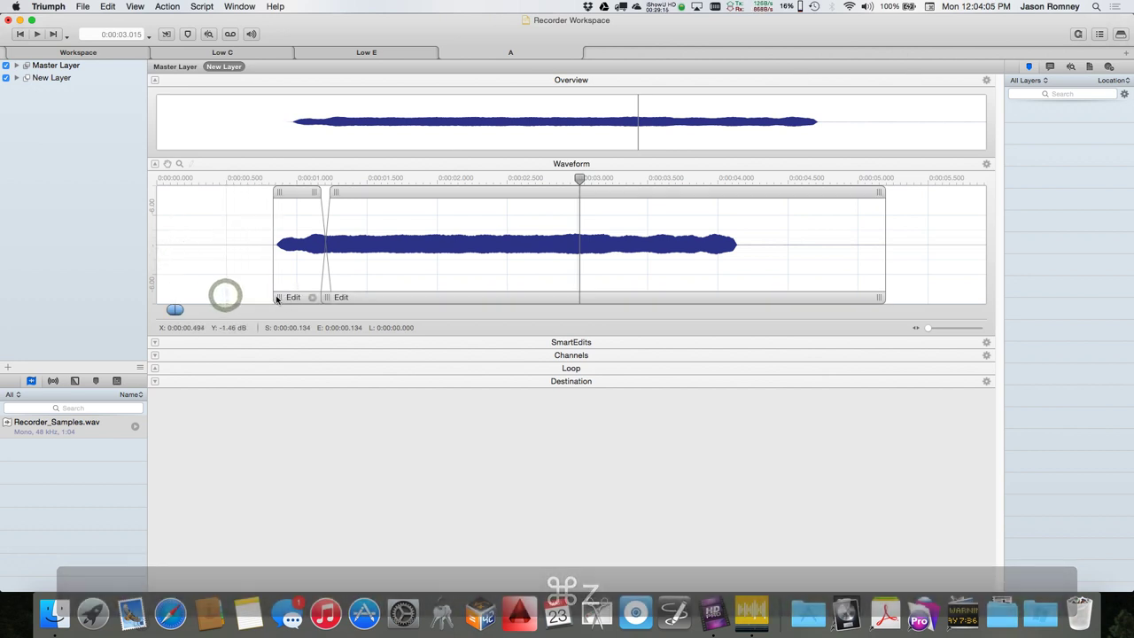
Step: Refine the attack edit's start to about 0.858 seconds, right where the note's sound begins
key("super+equal")
scroll(278, 230, "left", 10)
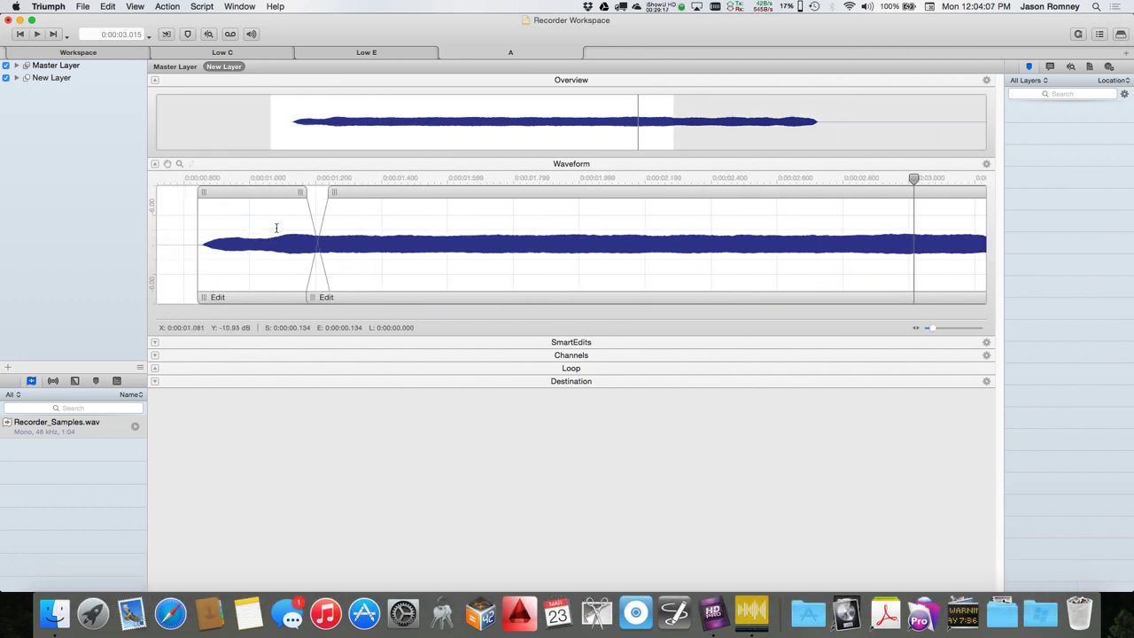
left_click(345, 217)
key("super+equal")
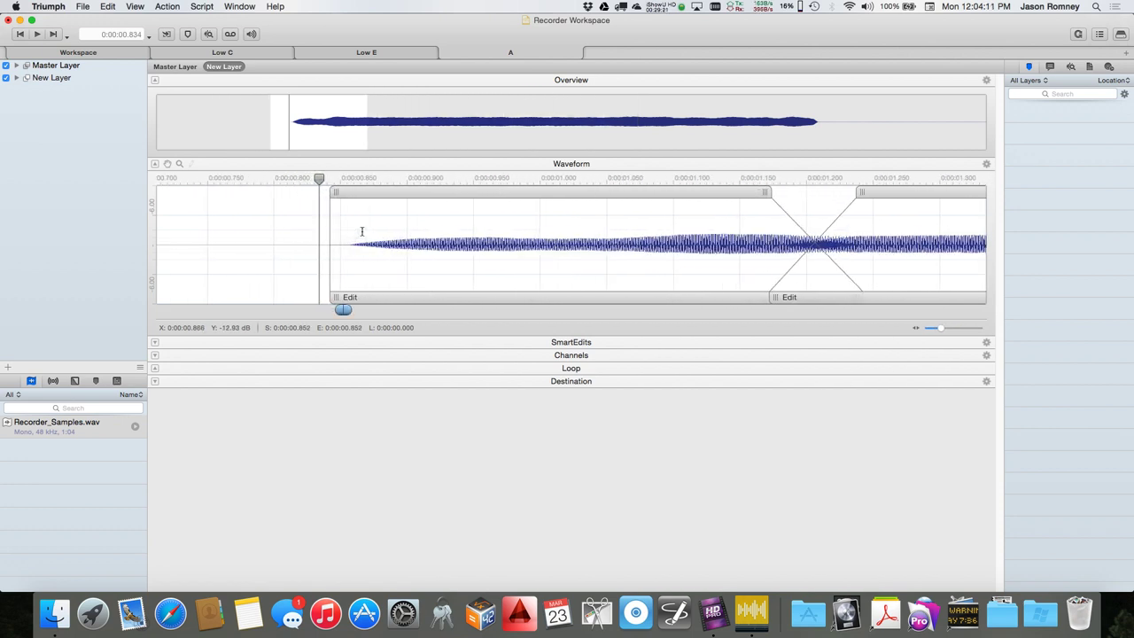
key("super+equal")
left_click_drag(320, 299, 365, 298)
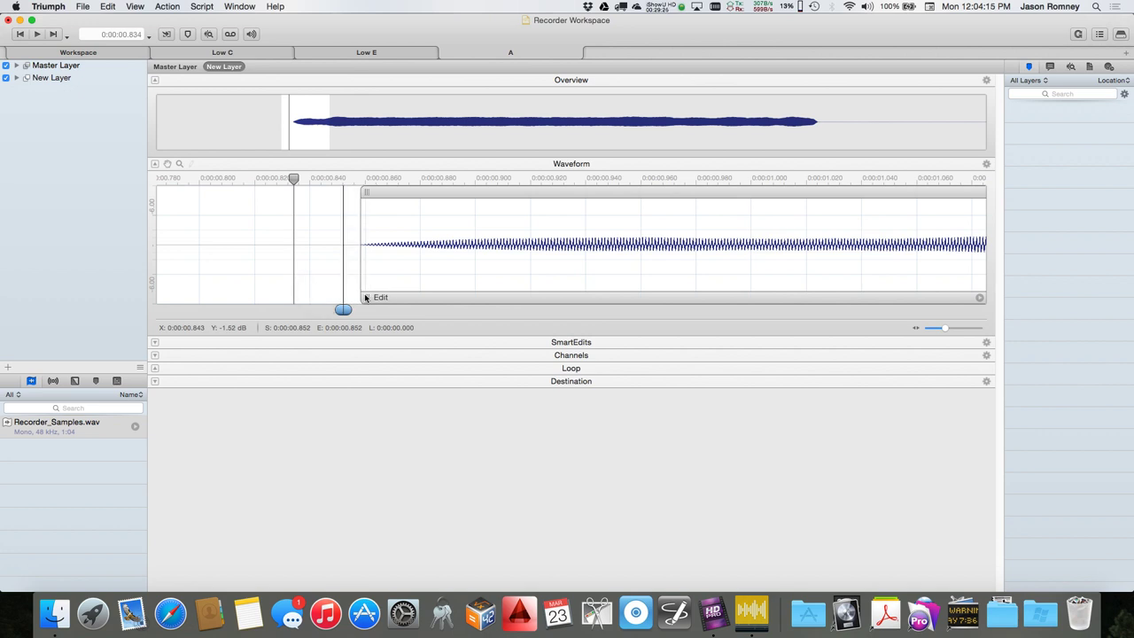
Step: Select both trimmed edits and slide them together to the very start of the timeline
key("super+minus")
key("super+minus")
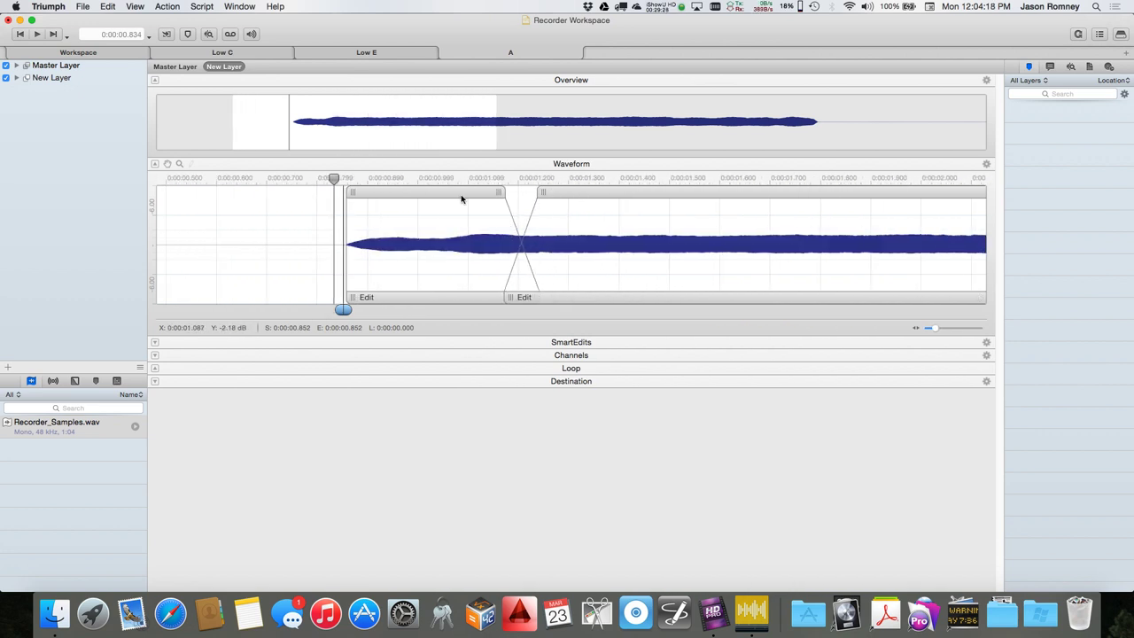
left_click(458, 195)
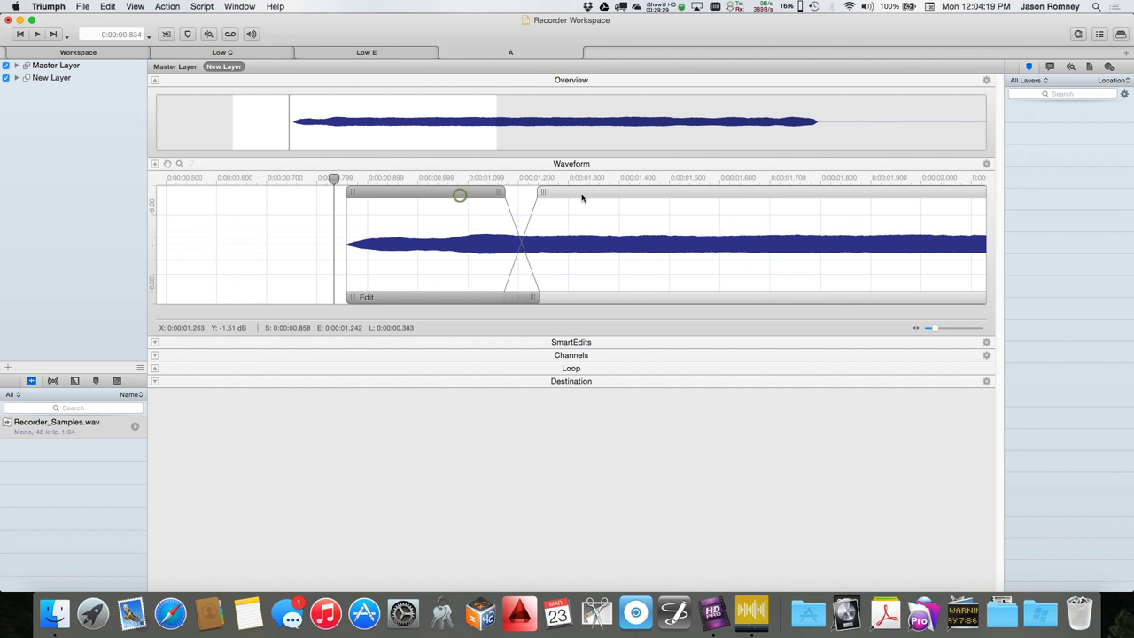
left_click(599, 195, "shift")
left_click_drag(600, 195, 159, 202)
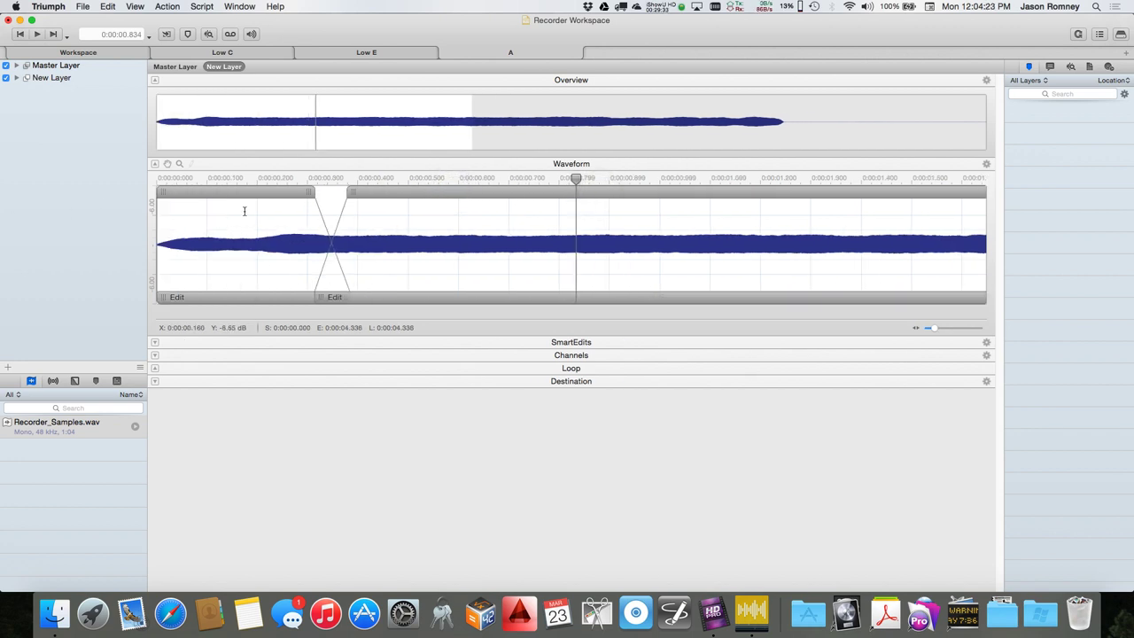
Step: Play note A from about 0.13 seconds to audition the crossfade between the two edits
left_click(221, 182)
key("space")
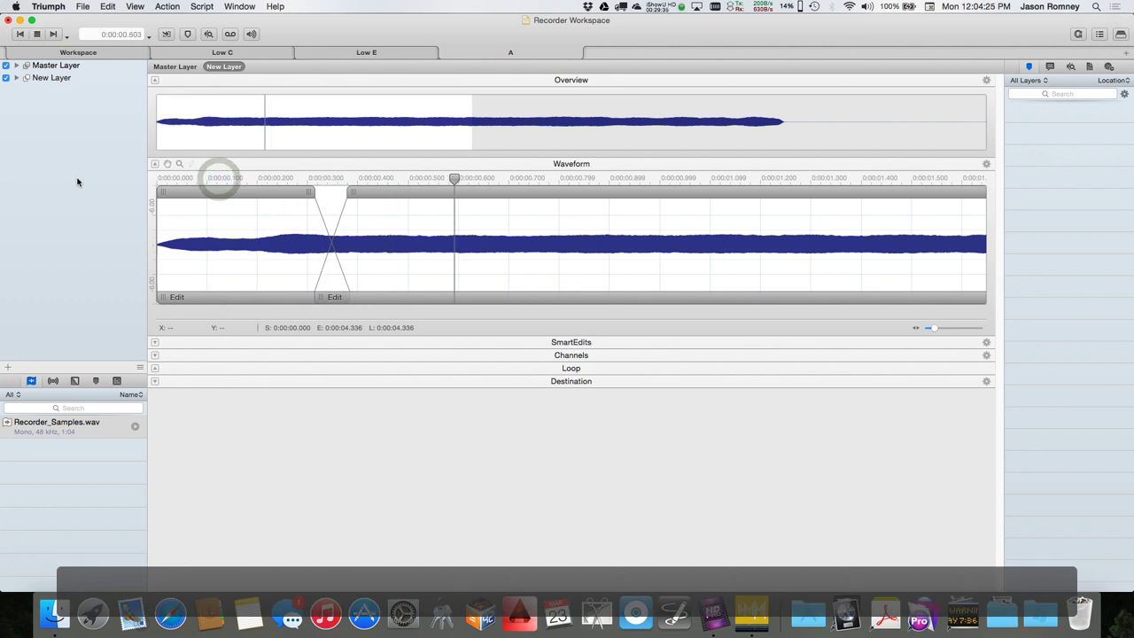
key("space")
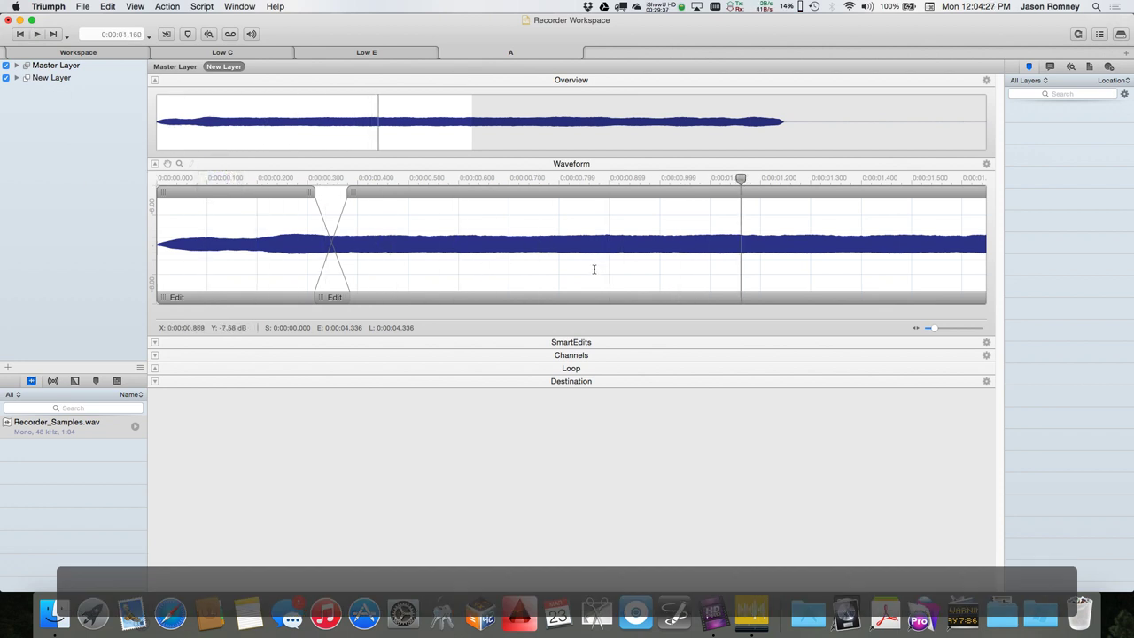
Step: Add a loop to note A starting at about 0.82 seconds and extend its end to about 2.01 seconds
scroll(594, 268, "down", 5)
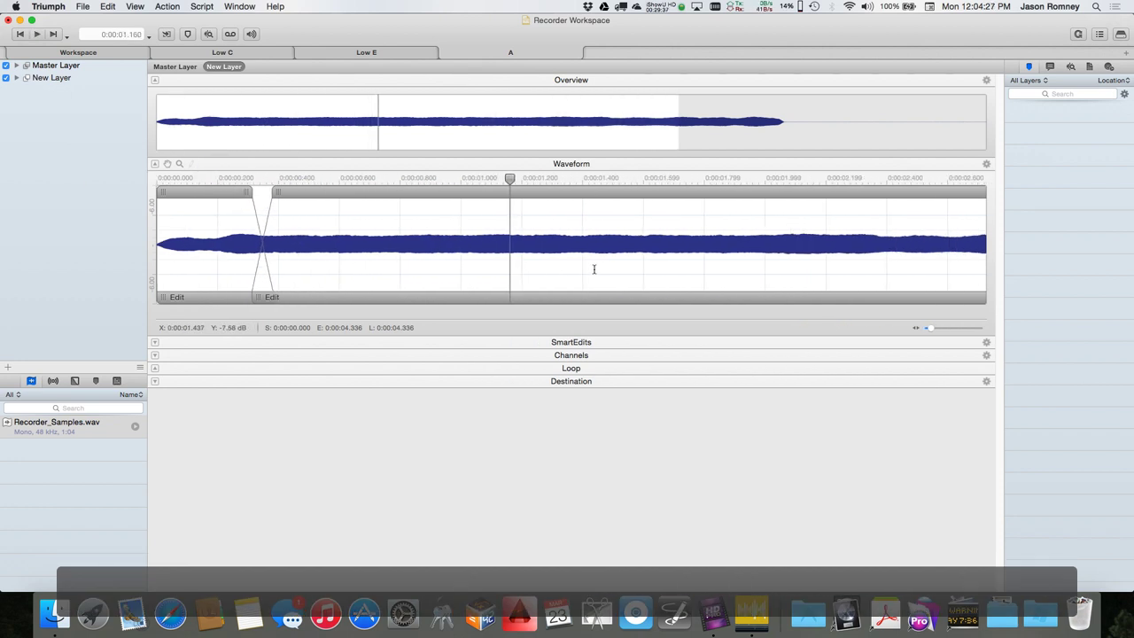
left_click(97, 381)
left_click_drag(26, 461, 362, 283)
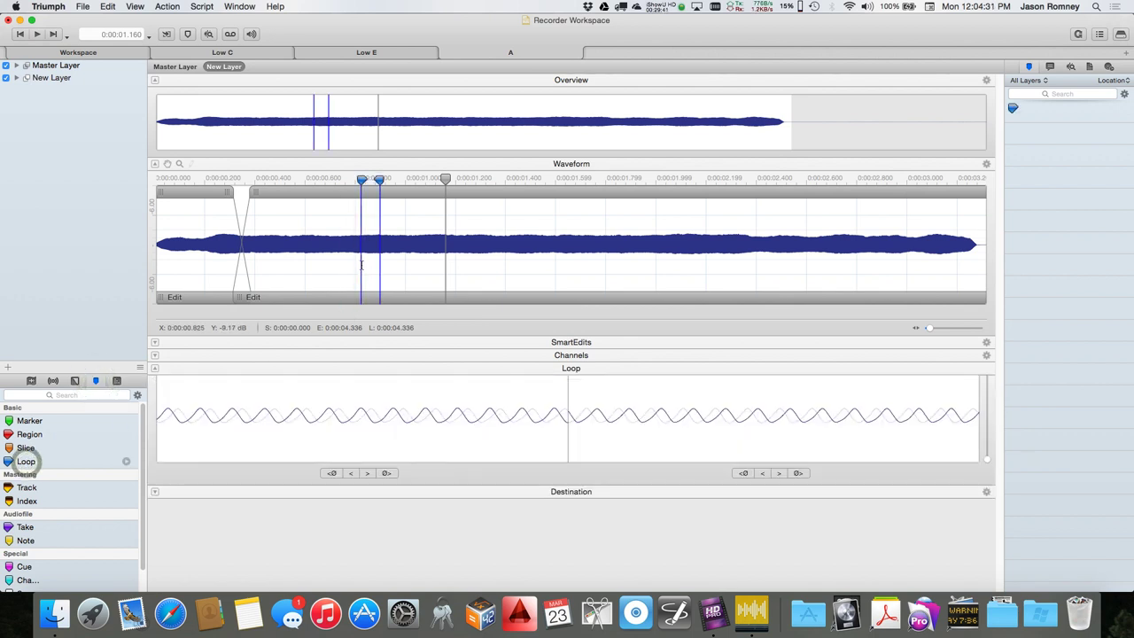
left_click_drag(379, 180, 659, 180)
Step: Nudge the loop's start and end across zero crossings to about 0.823 and 2.016 seconds while auditioning it, then stop playback
left_click(389, 504)
left_click(742, 504)
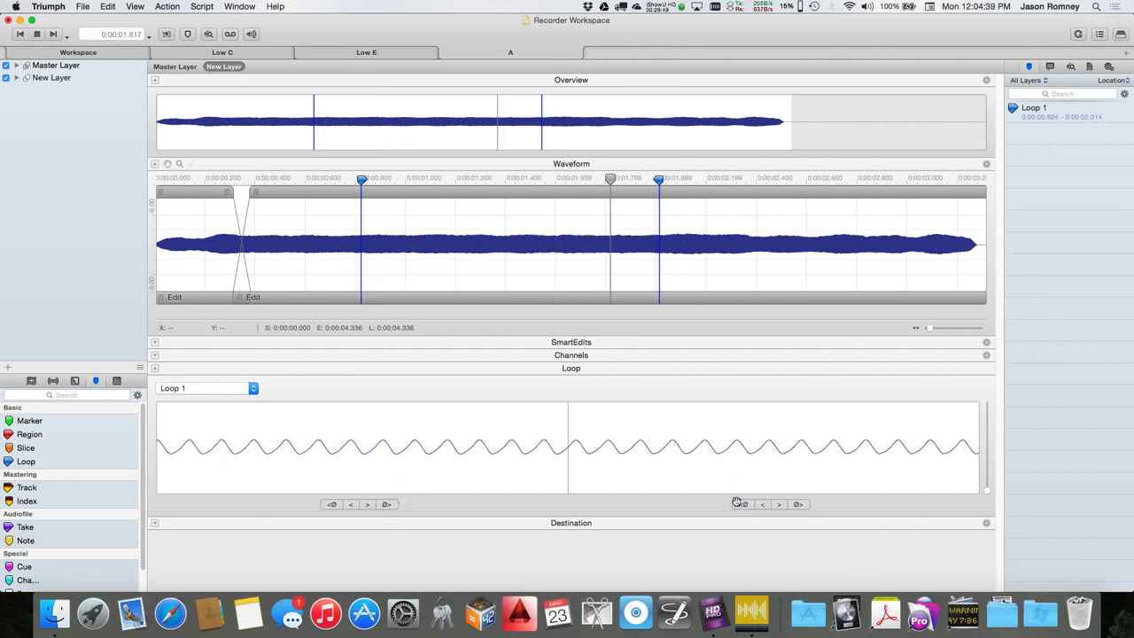
left_click(740, 505)
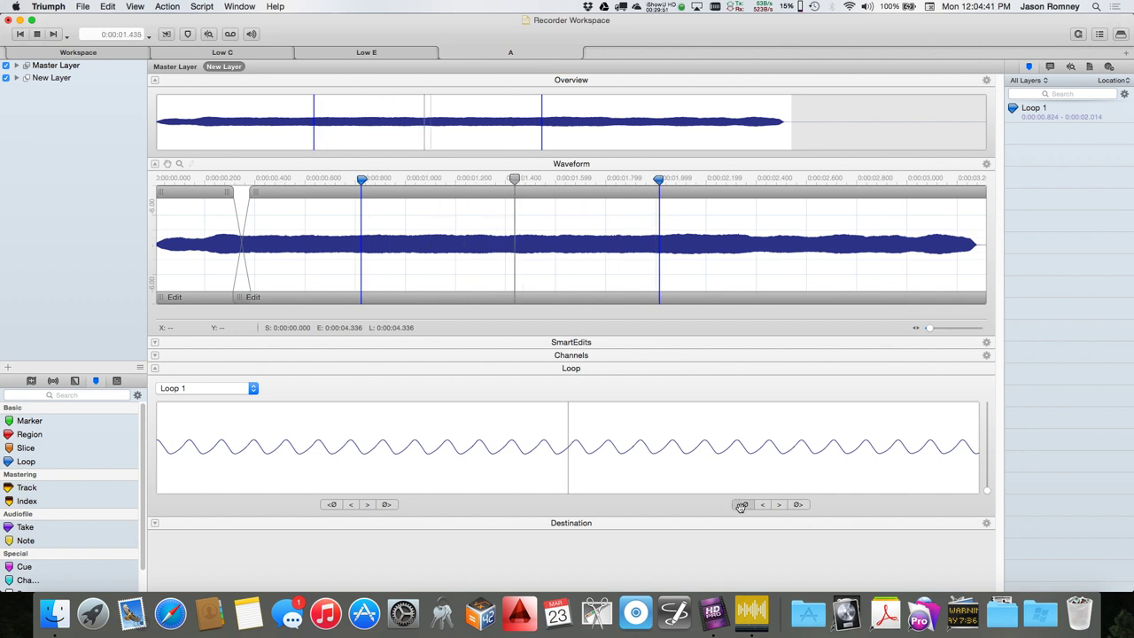
left_click(384, 504)
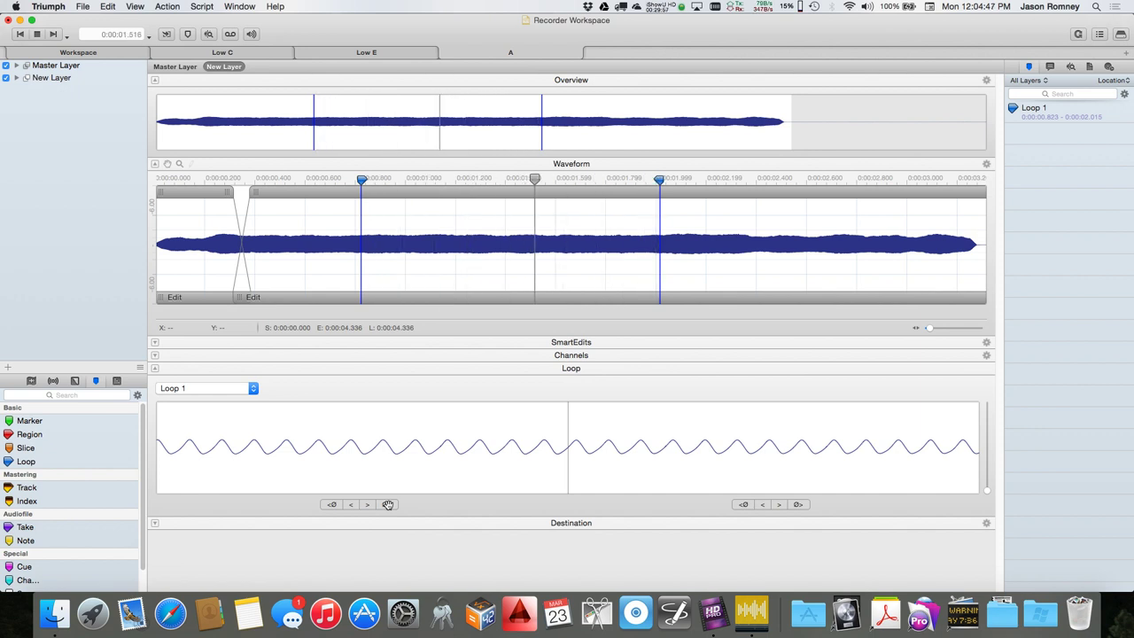
left_click(388, 504)
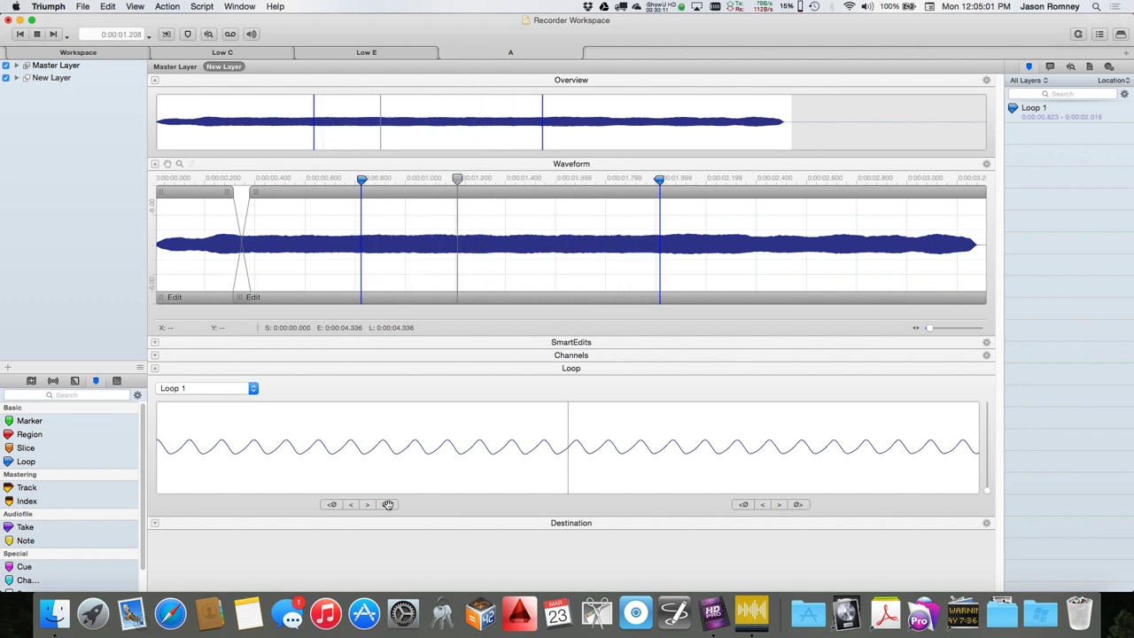
key("space")
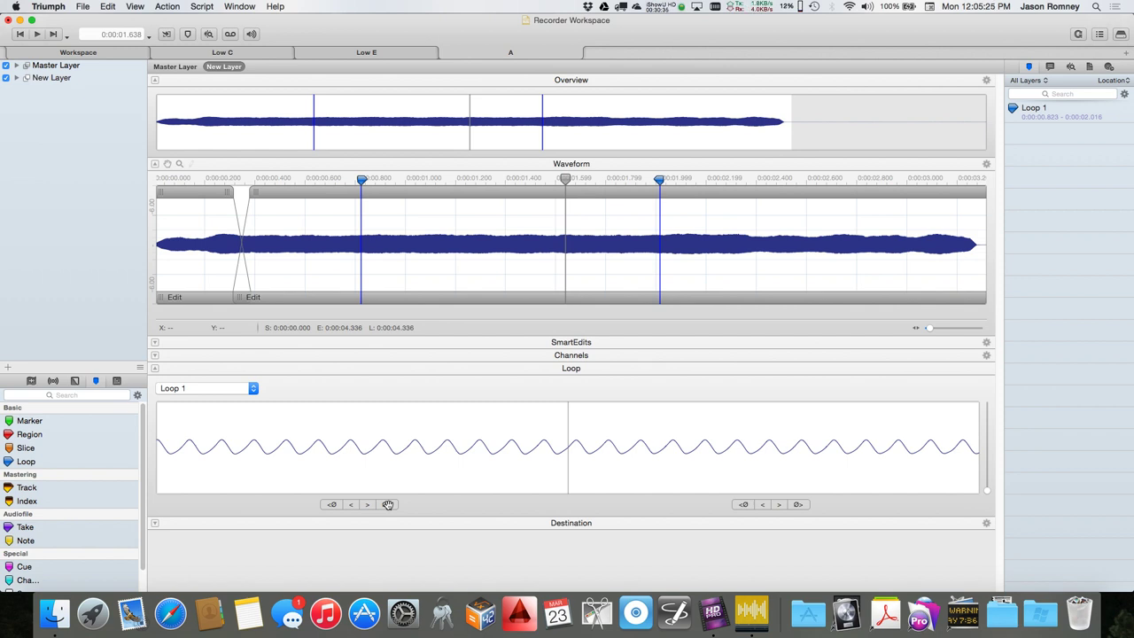
Step: Resume fine-tuning by moving the loop's end to the zero crossing near 2.017 seconds and its start to about 0.822 seconds
left_click(387, 504)
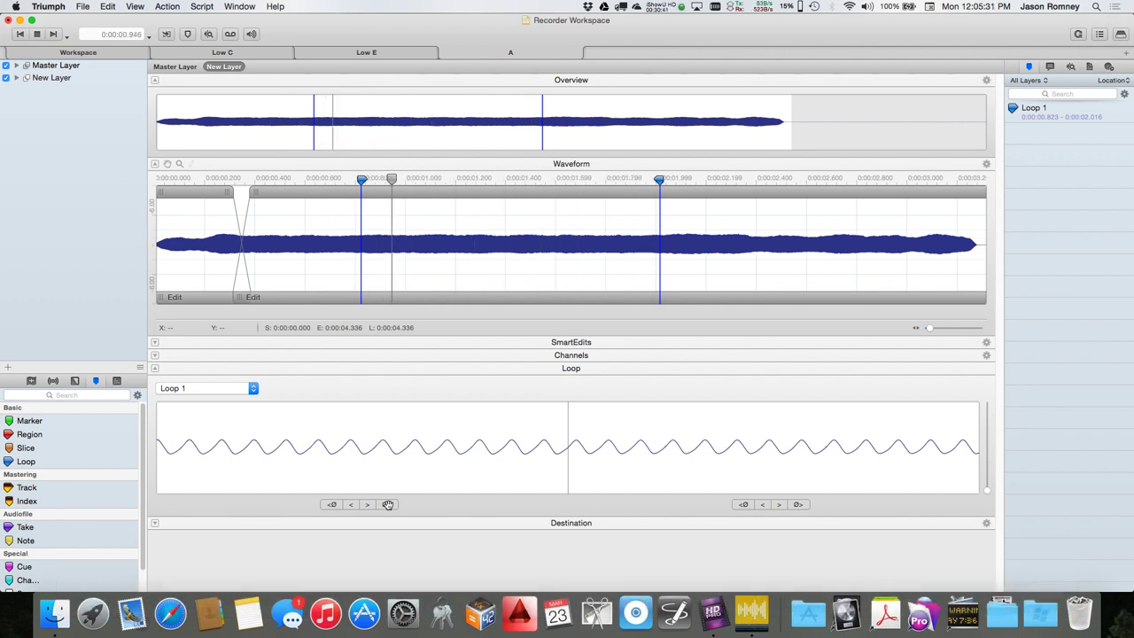
left_click(386, 504)
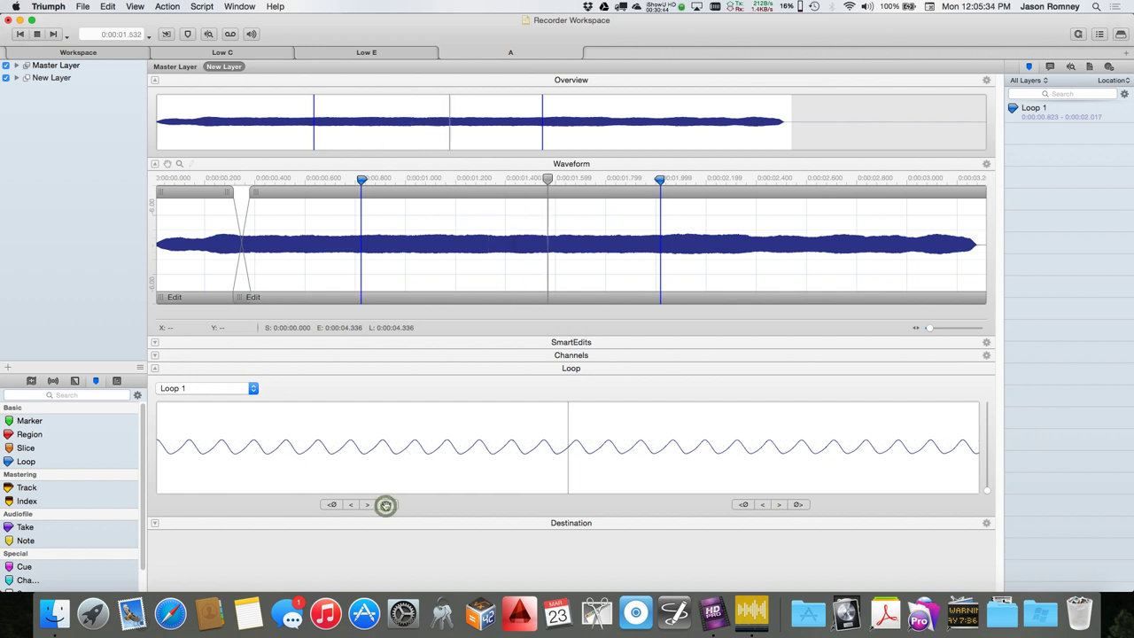
left_click(742, 504)
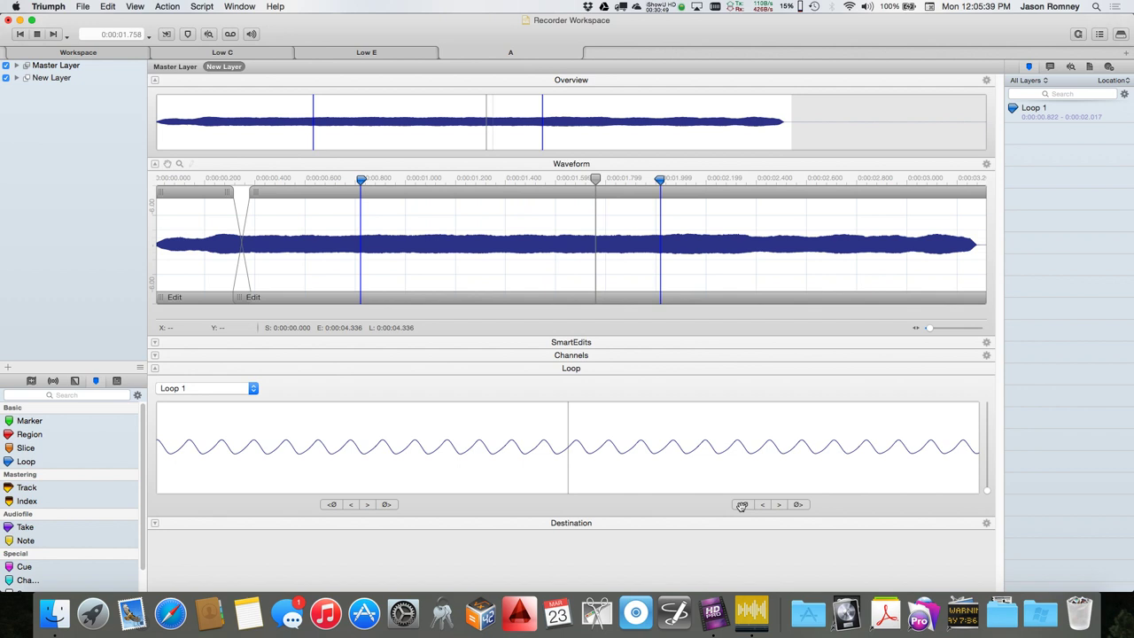
Step: Shorten the loop by moving its end earlier and aligning it to the zero crossing at about 1.927 seconds
mouse_move(660, 182)
left_mouse_down()
mouse_move(683, 183)
mouse_move(631, 186)
mouse_move(642, 190)
left_mouse_up()
left_click(387, 504)
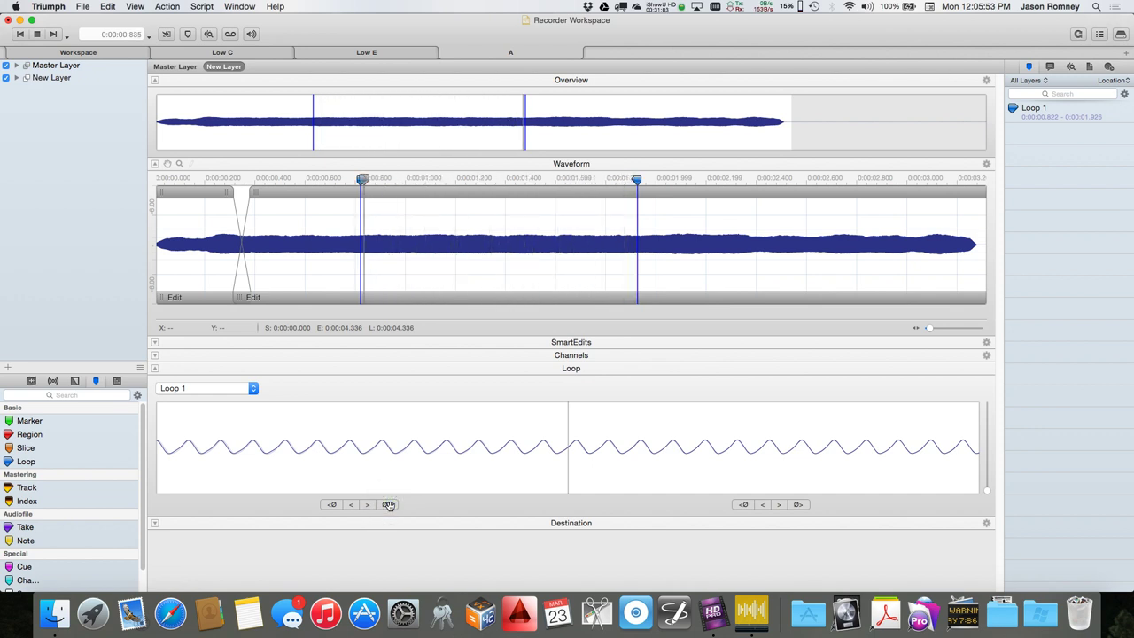
left_click(387, 504)
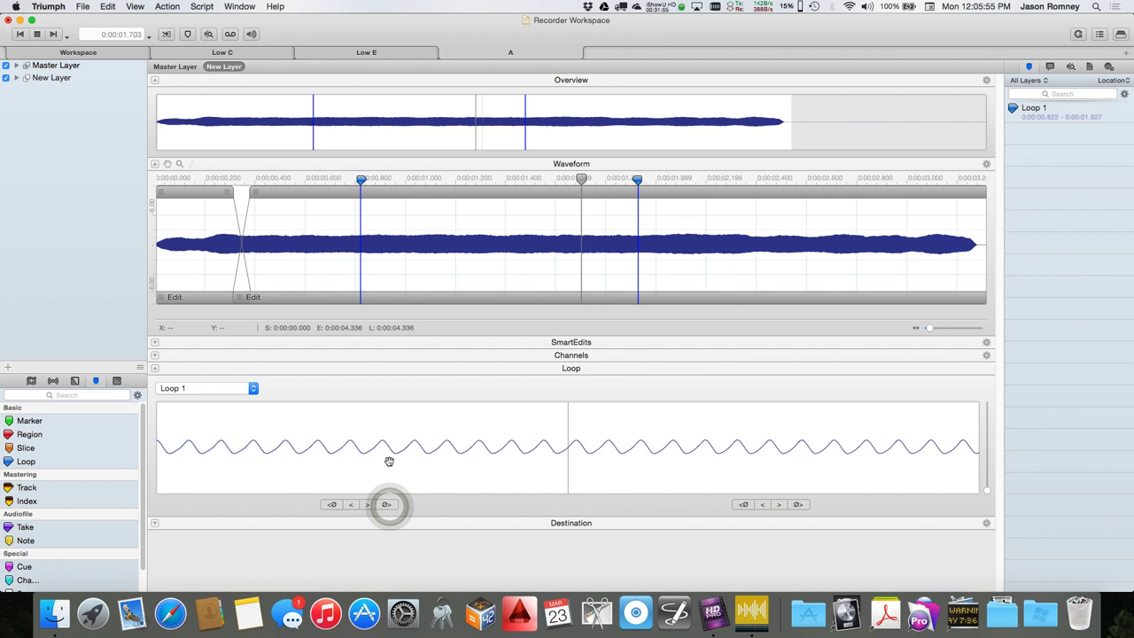
Step: Move the loop's start earlier to the zero crossing at about 0.747 seconds and advance its end to about 1.928 seconds
left_click_drag(361, 180, 343, 180)
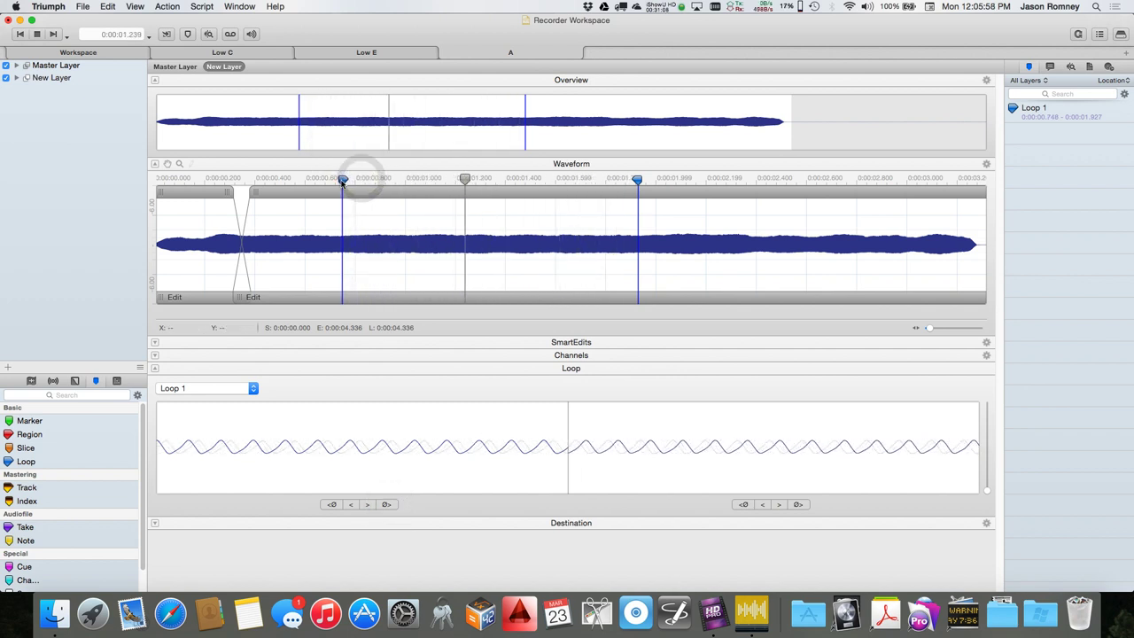
left_click(734, 504)
key("XF86AudioRaiseVolume")
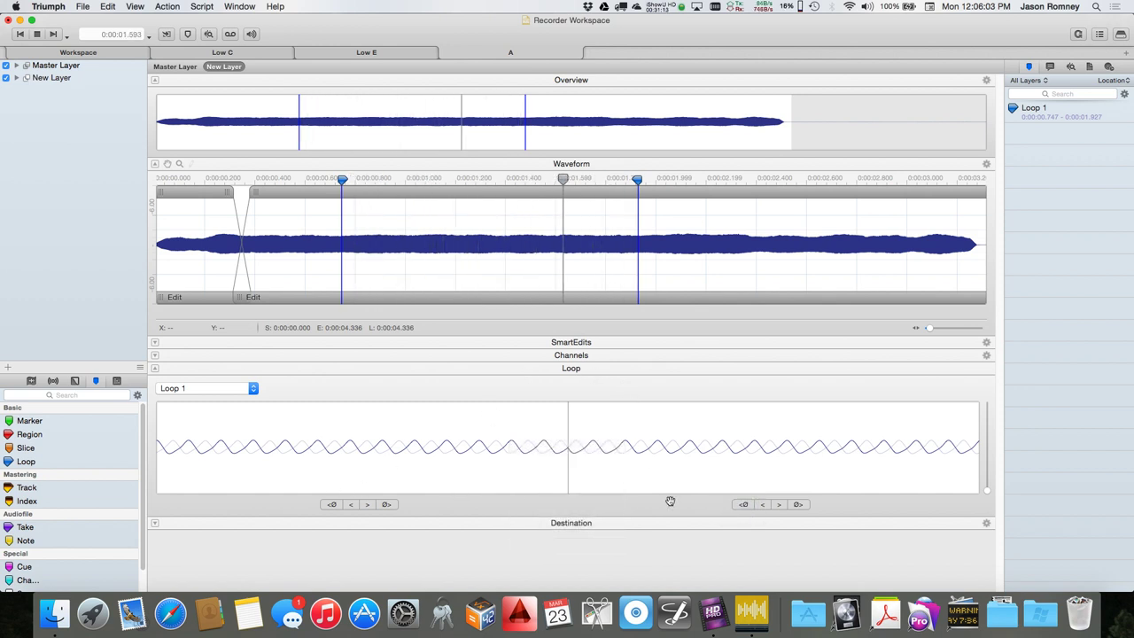
left_click(739, 504)
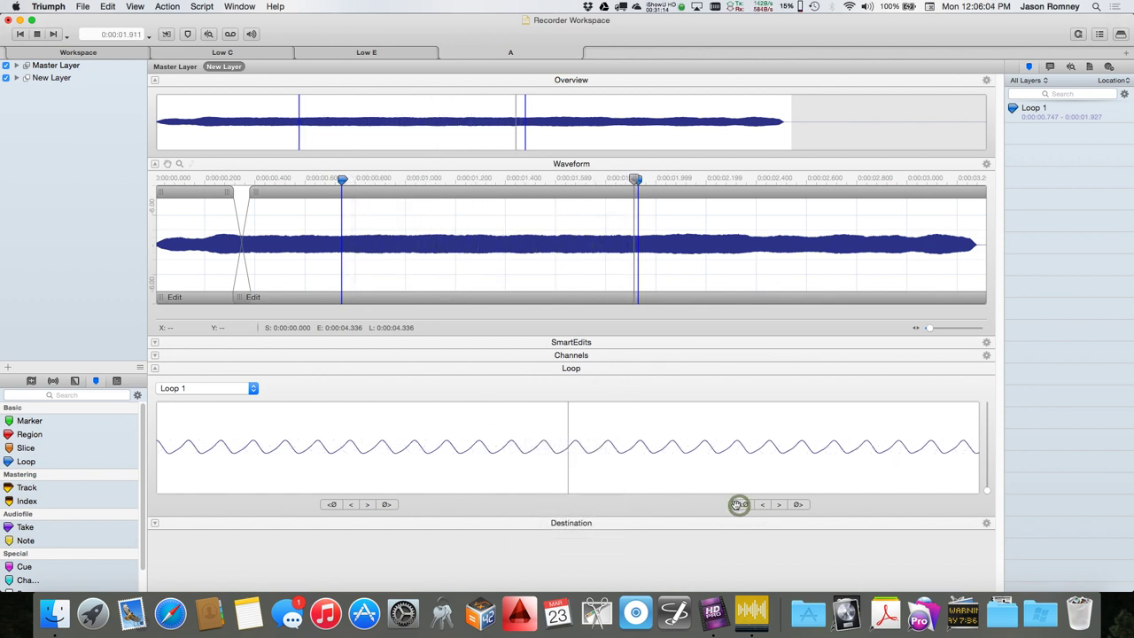
left_click(388, 504)
left_click(388, 505)
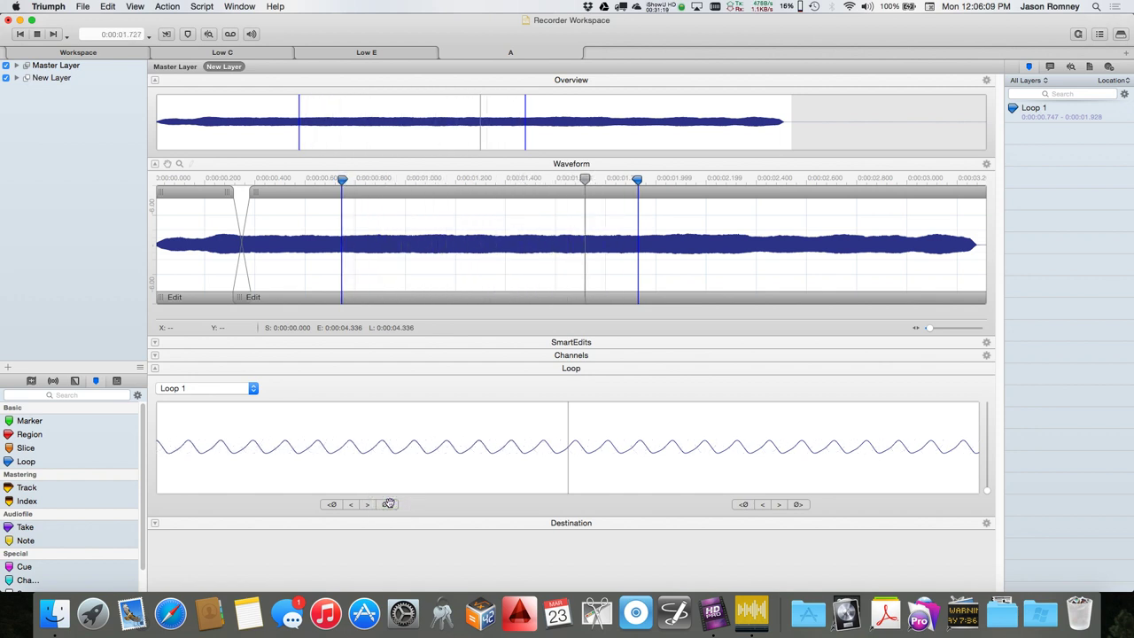
left_click(388, 504)
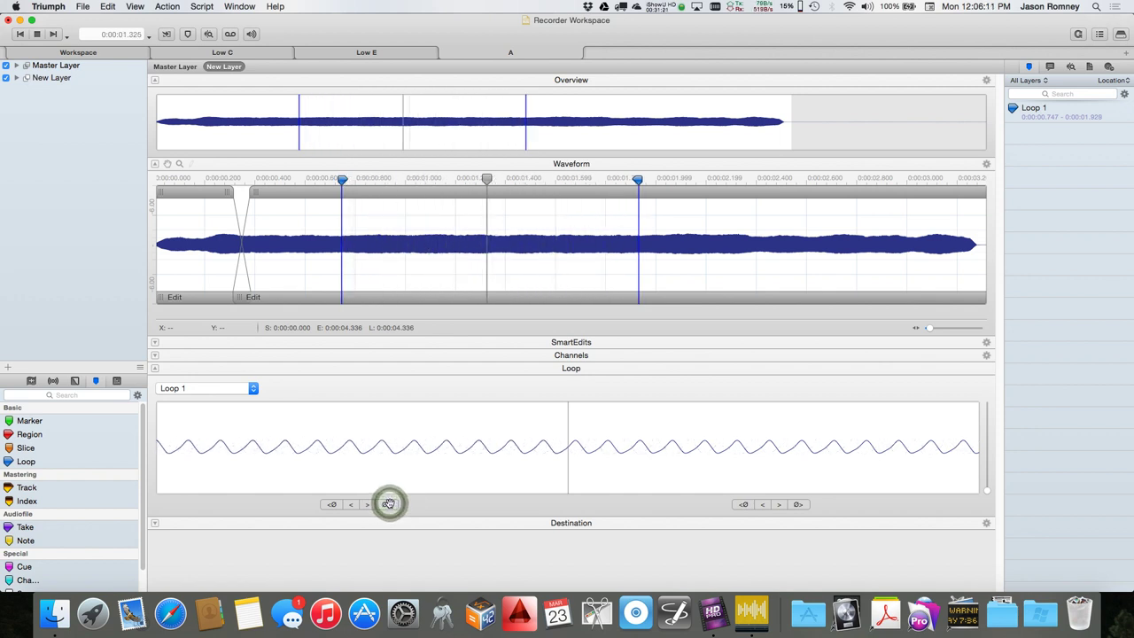
Step: Move the loop's start to about 0.797 seconds and its end to about 1.930 seconds, matching the waveforms at zero crossings
mouse_move(341, 179)
left_click_drag(341, 179, 355, 179)
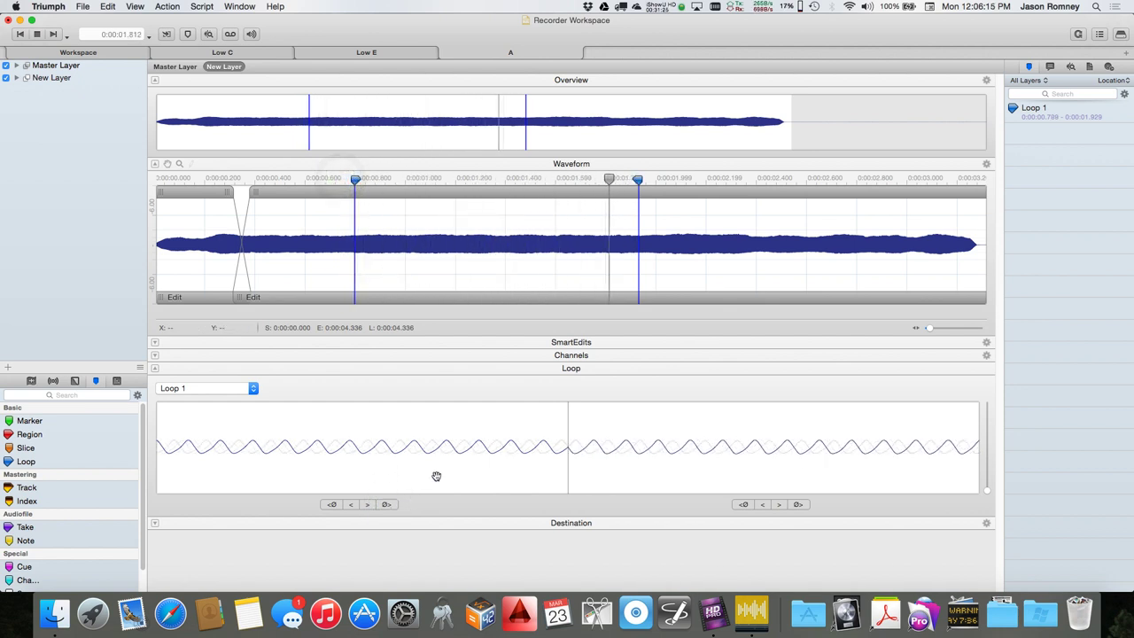
left_click(386, 504)
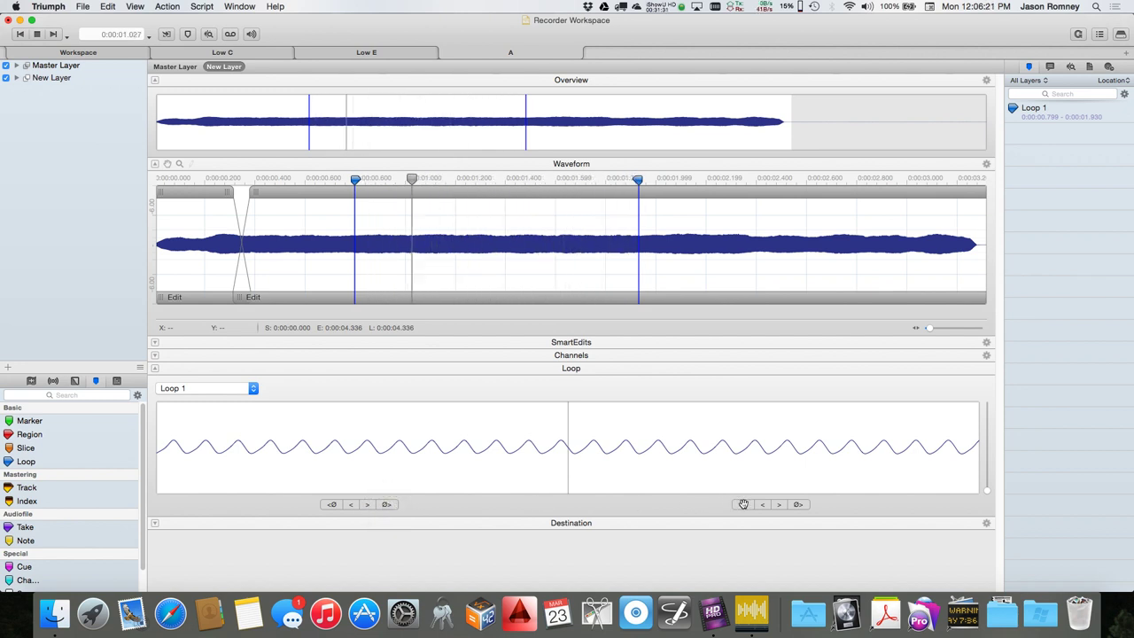
left_click(743, 504)
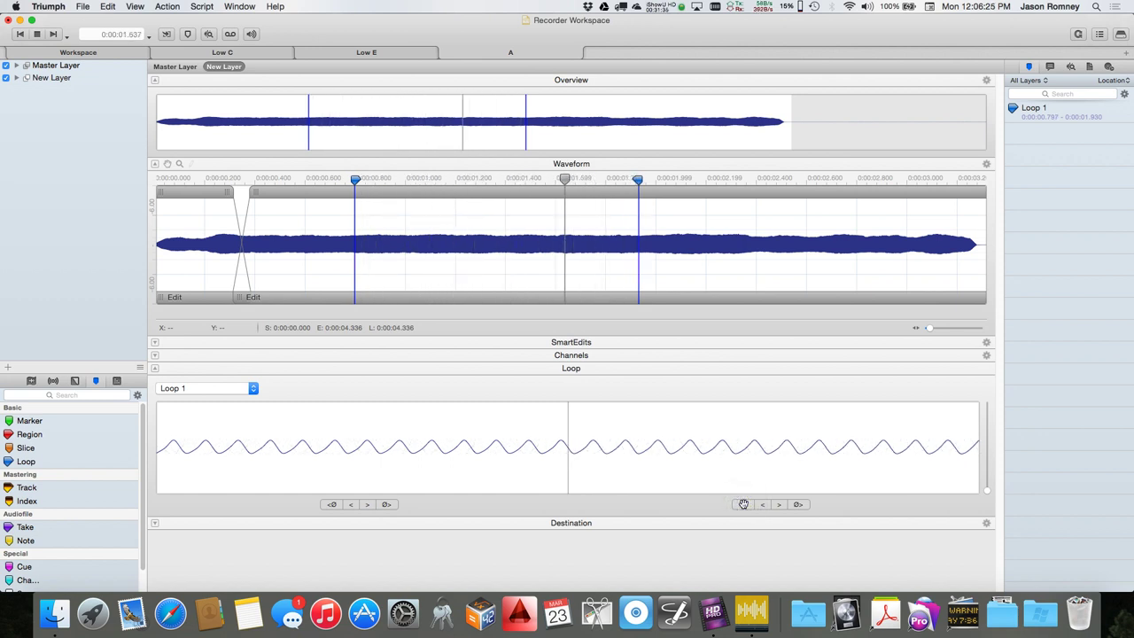
Step: Nudge Loop 1's start back by zero crossings and its end forward to the next zero crossing
left_click(743, 504)
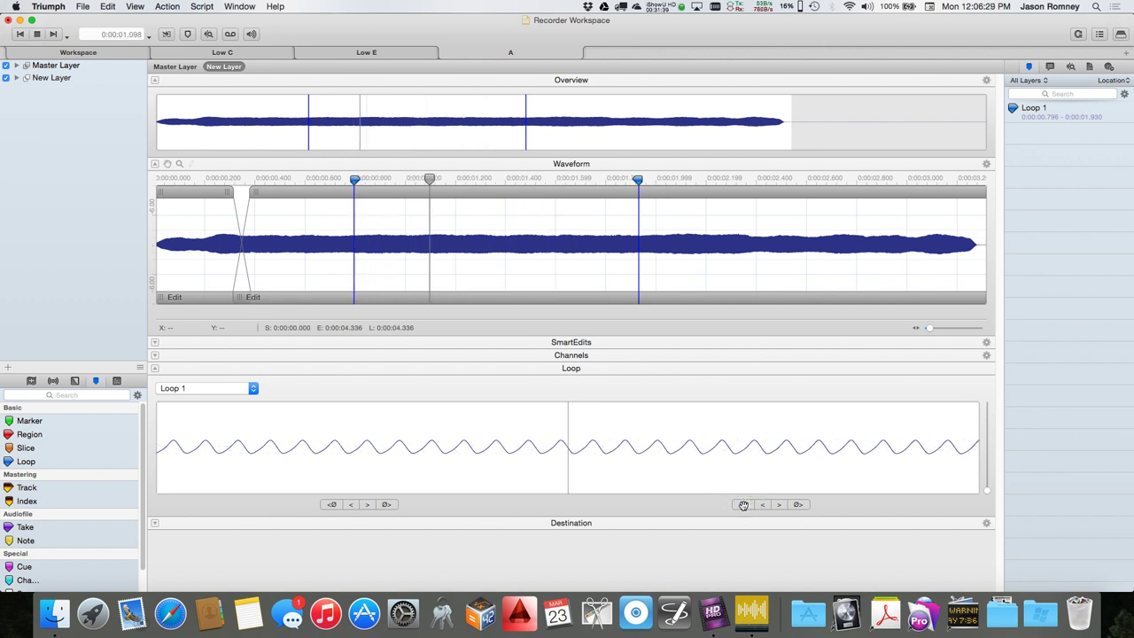
left_click(743, 504)
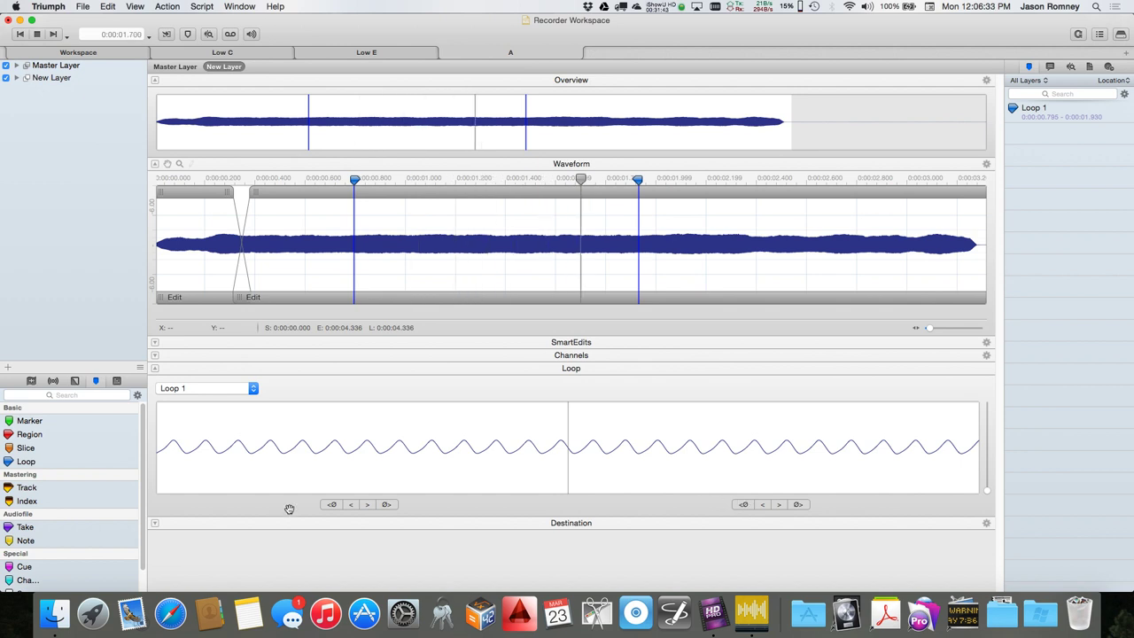
left_click(387, 504)
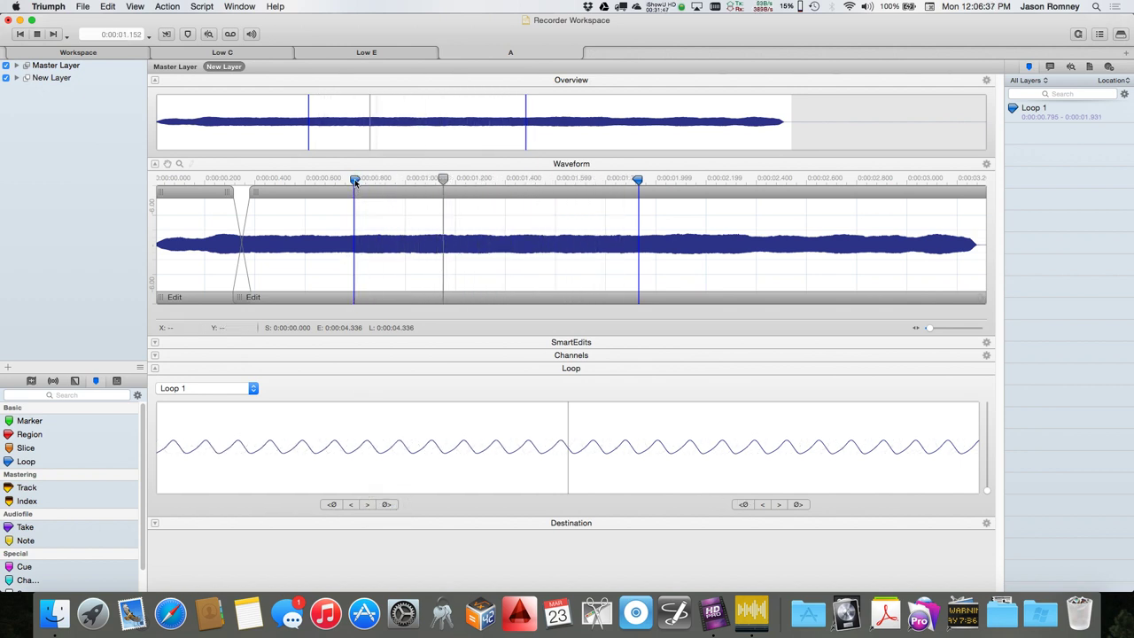
Step: Move Loop 1's start to about 1.102 s, snap it to the previous zero crossing, and stop playback
left_click_drag(354, 180, 440, 188)
left_click(743, 504)
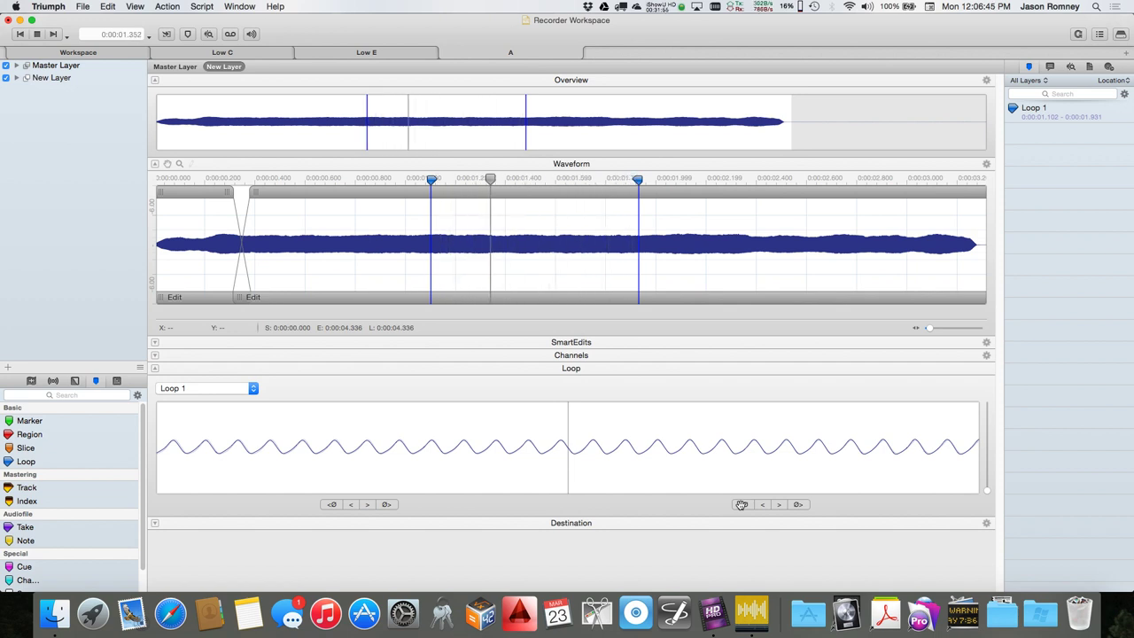
key("space")
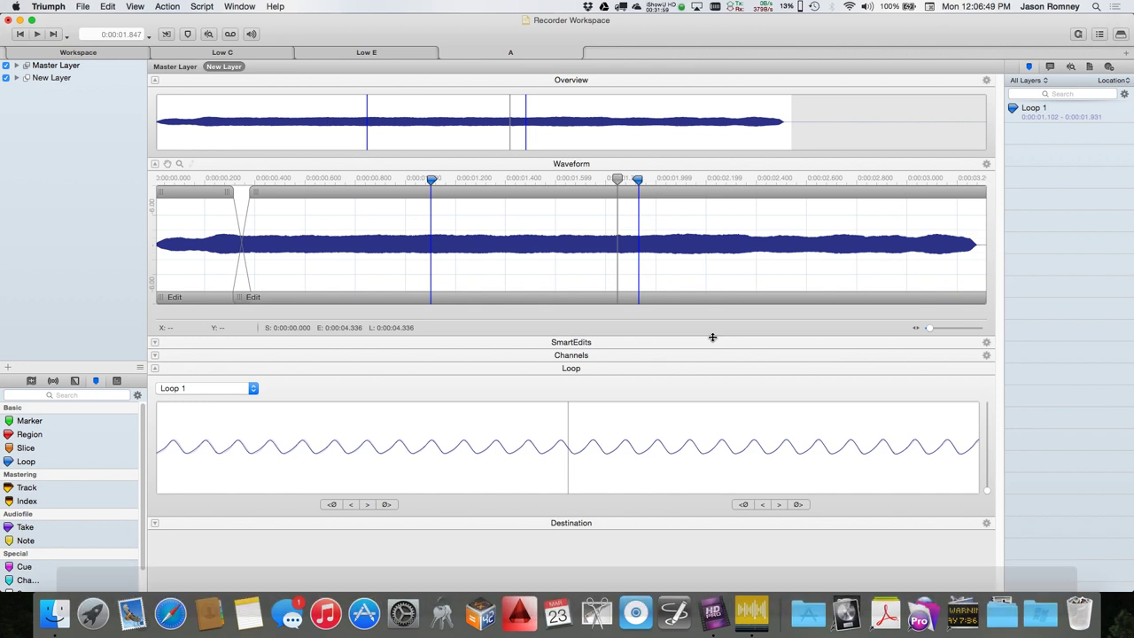
Step: Splice the A sample at about 2.67 s, shortly before the note ends
scroll(689, 279, "down", 2)
scroll(689, 279, "down", 1)
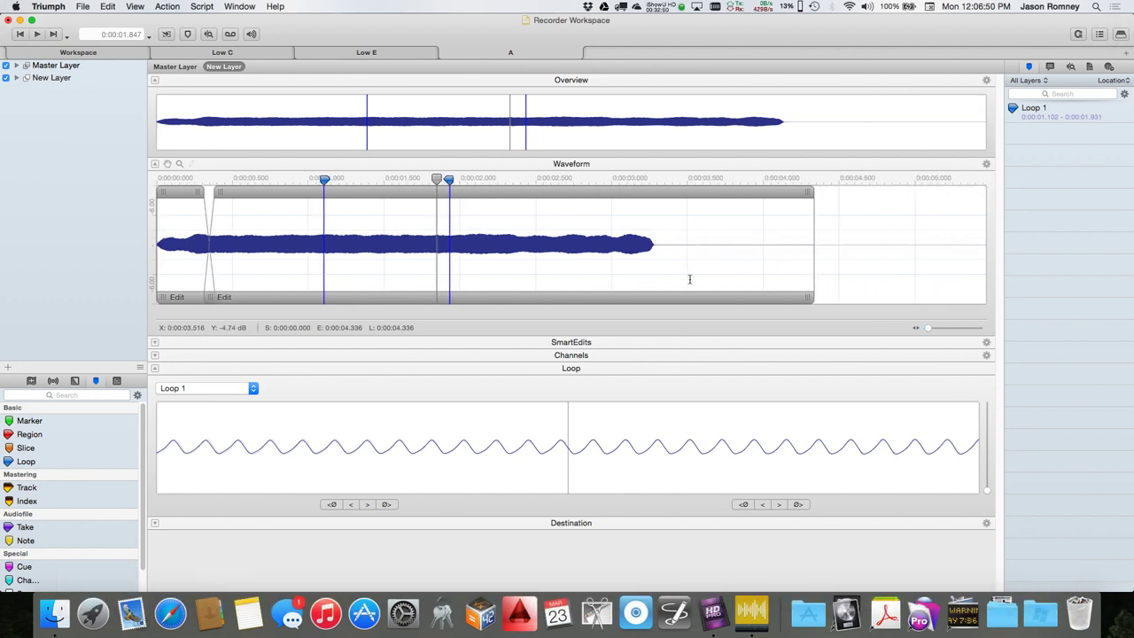
left_click(561, 245)
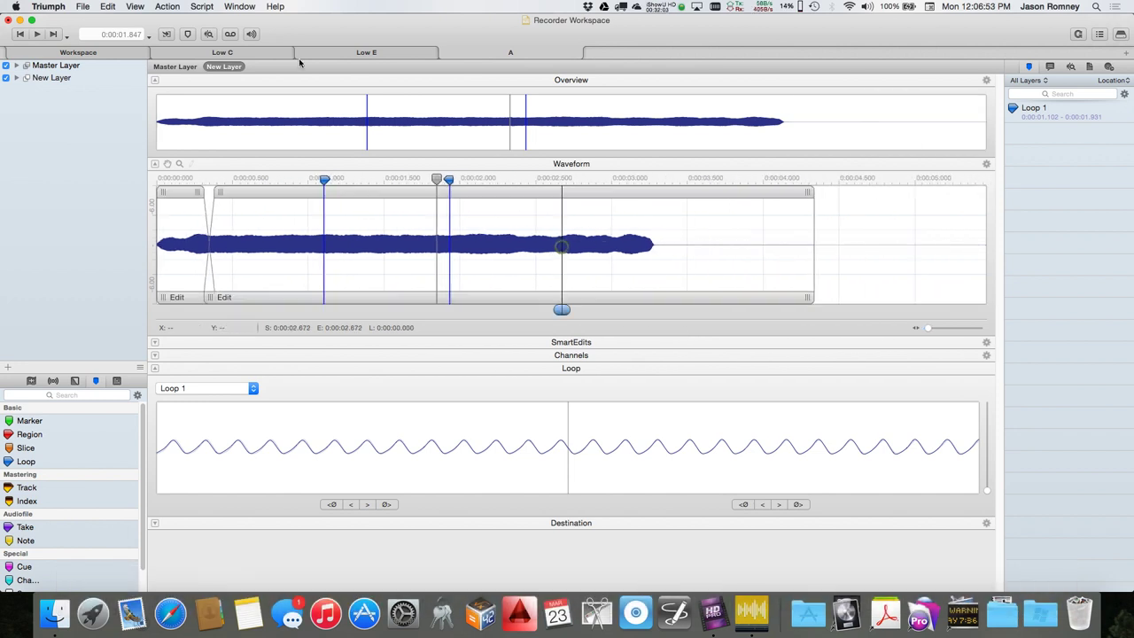
left_click(105, 6)
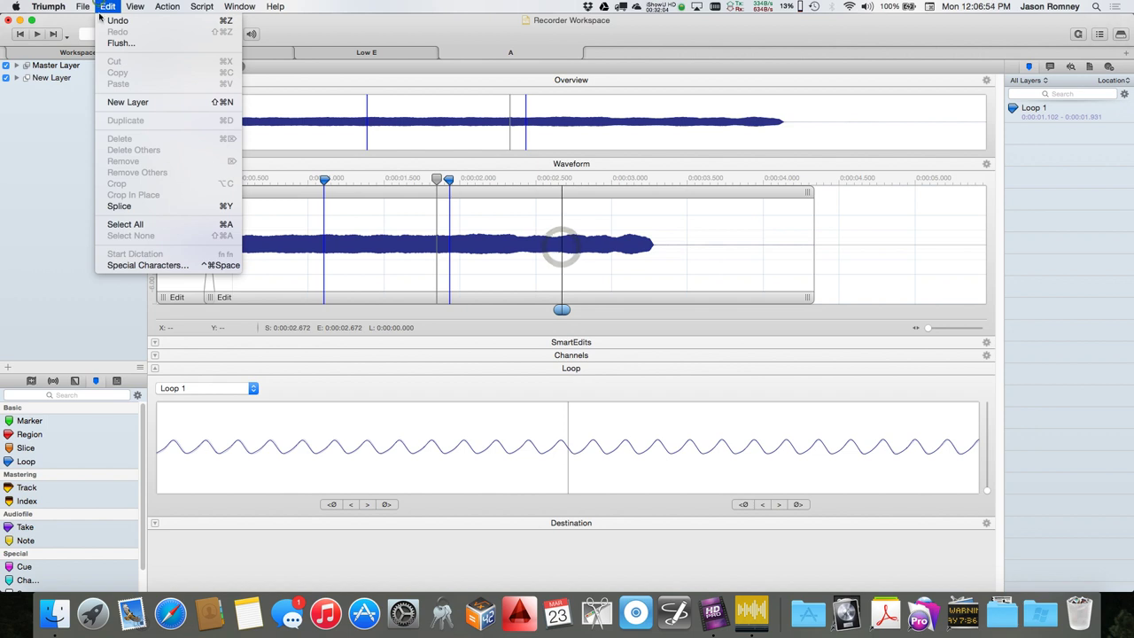
left_click(137, 206)
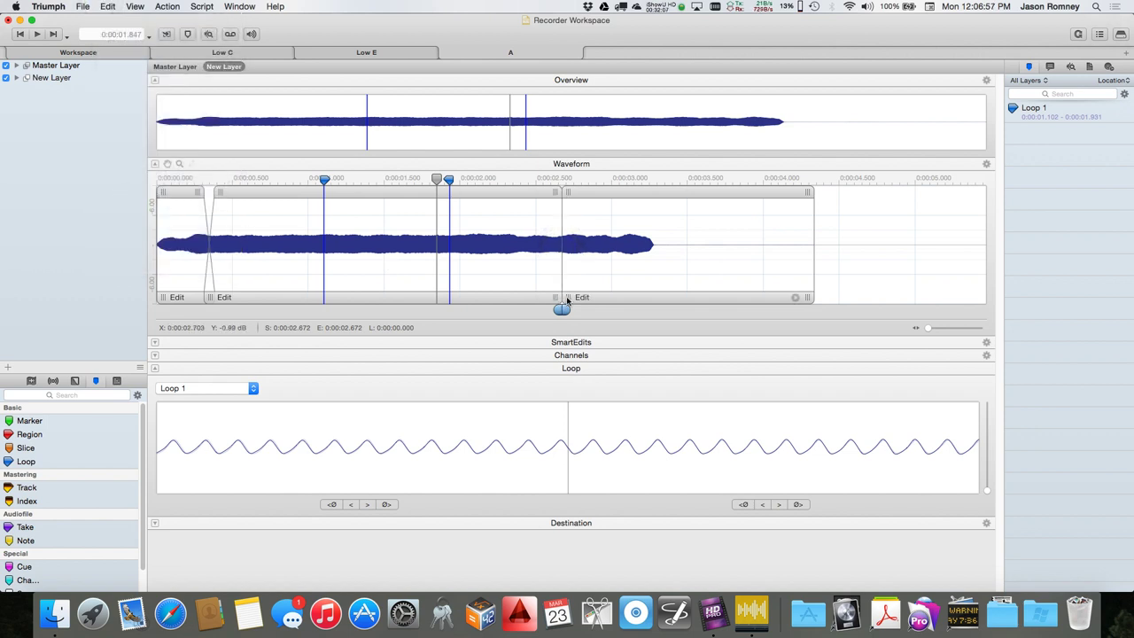
Step: Trim the facing ends of the two edits around the splice and slide the final edit back to overlap the middle one
left_click_drag(570, 299, 632, 288)
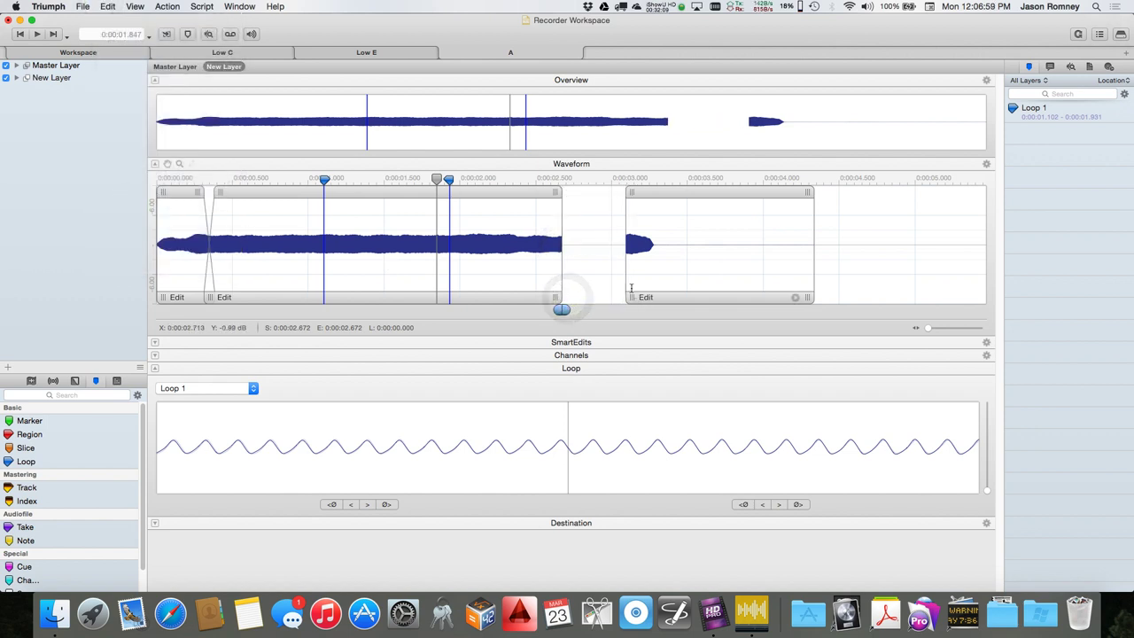
left_click(556, 299)
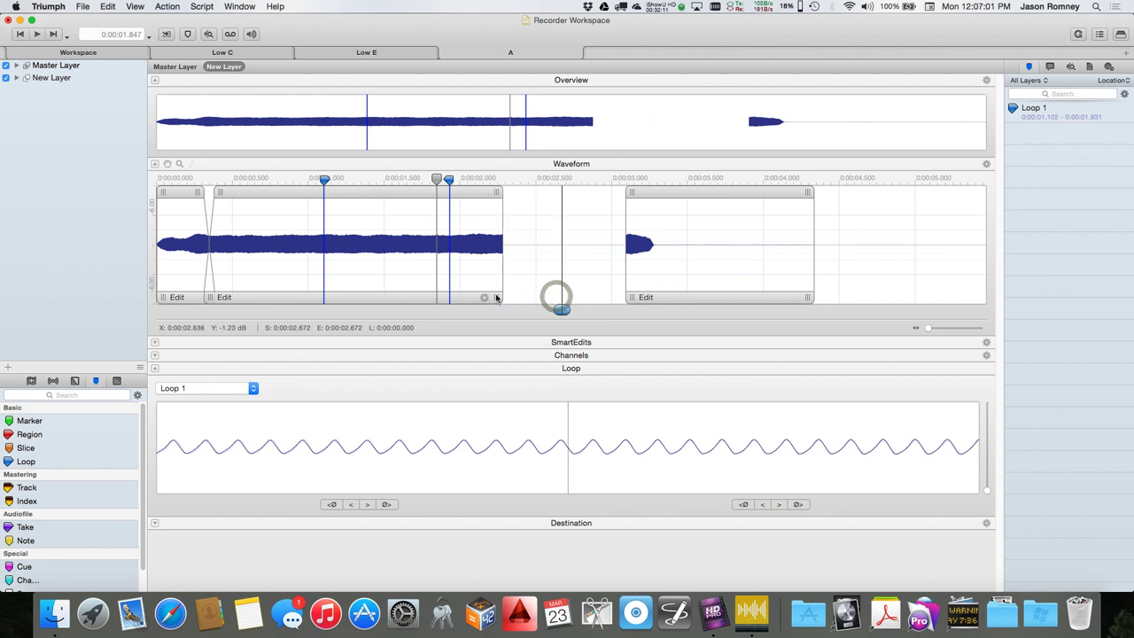
left_click_drag(700, 194, 565, 191)
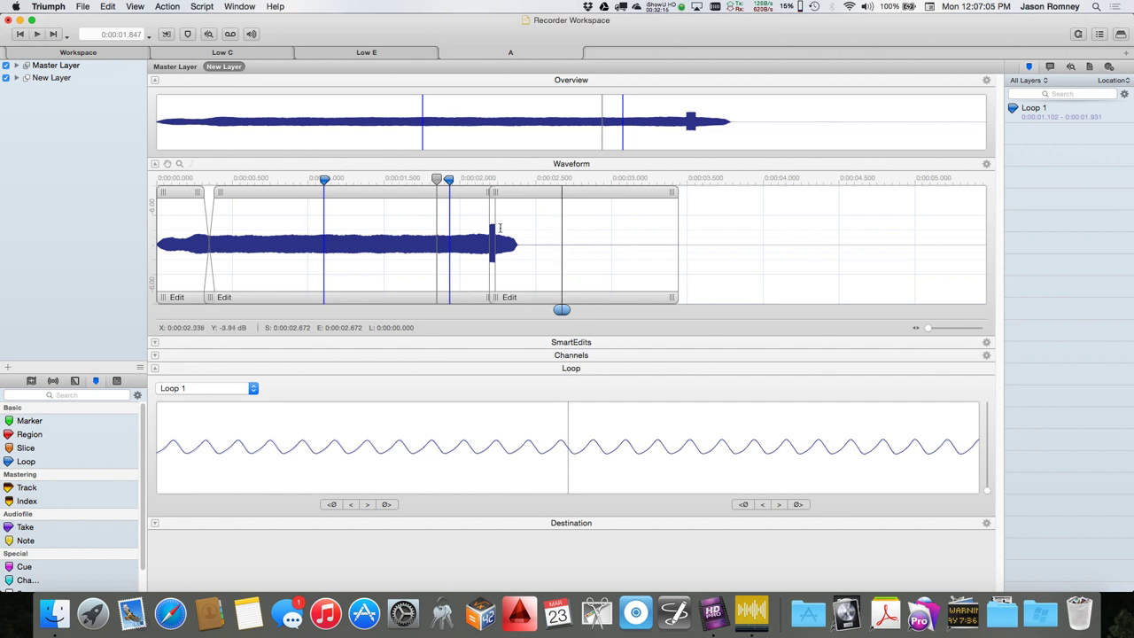
Step: Crossfade the overlap between the middle edit and the final edit
scroll(488, 230, "up", 5)
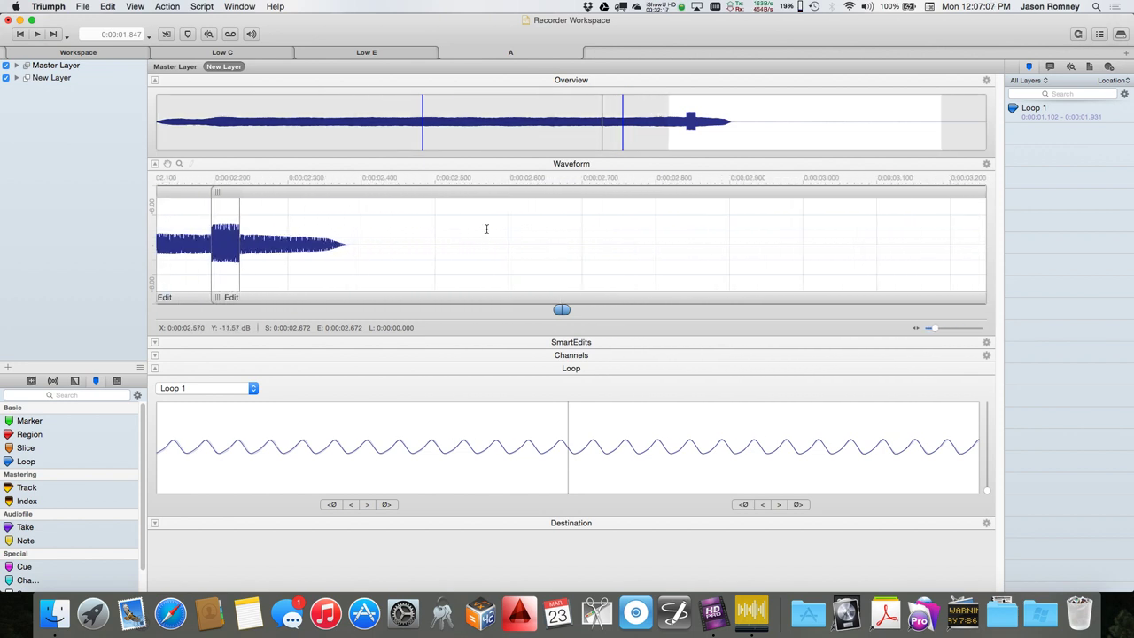
scroll(324, 194, "left", 10)
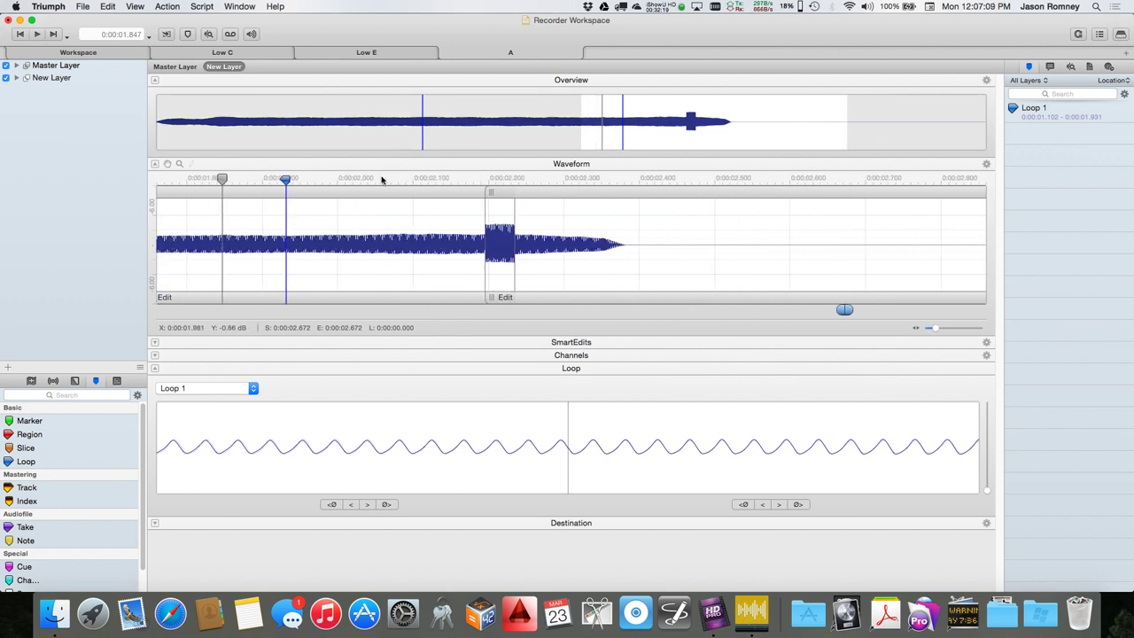
mouse_move(508, 191)
left_mouse_down()
mouse_move(517, 192)
mouse_move(508, 188)
left_mouse_up()
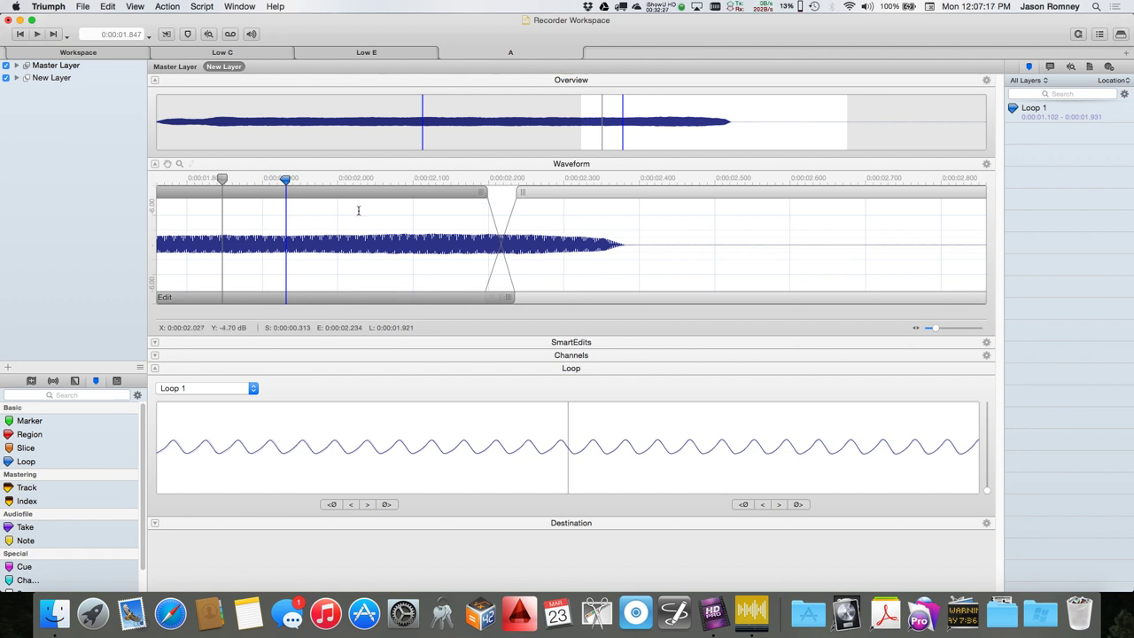
Step: Disable Loop 1 in its label settings and play the sample from before the loop through its end
key("super+minus")
left_click(1122, 113)
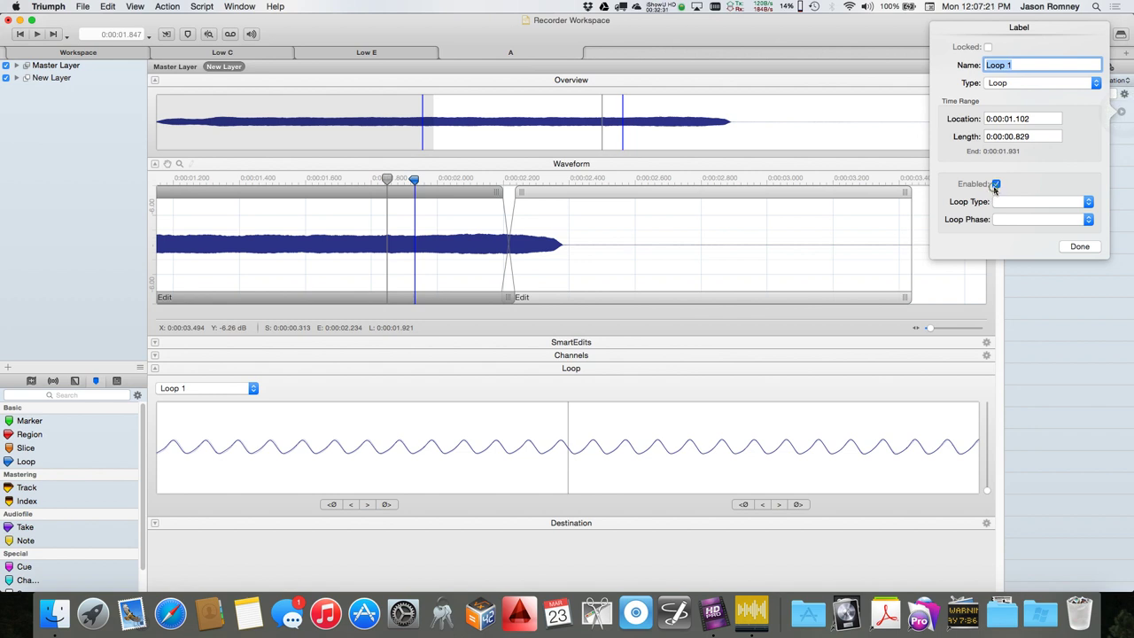
left_click(1072, 250)
left_click(261, 179)
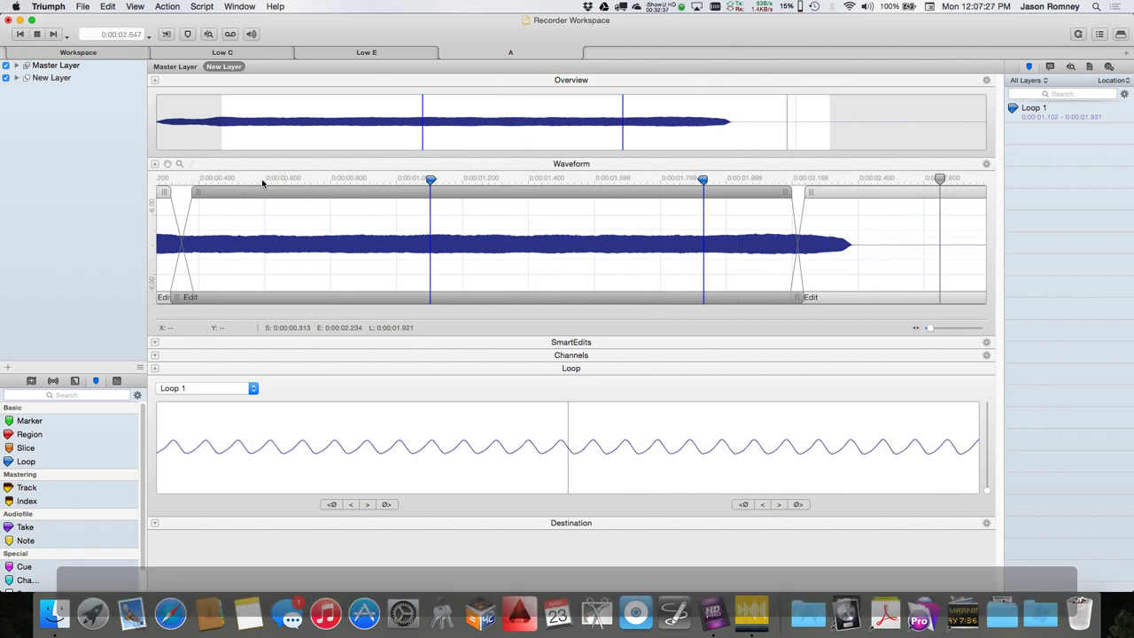
Step: Save the project and re-enable Loop 1 in its label settings
key("super+s")
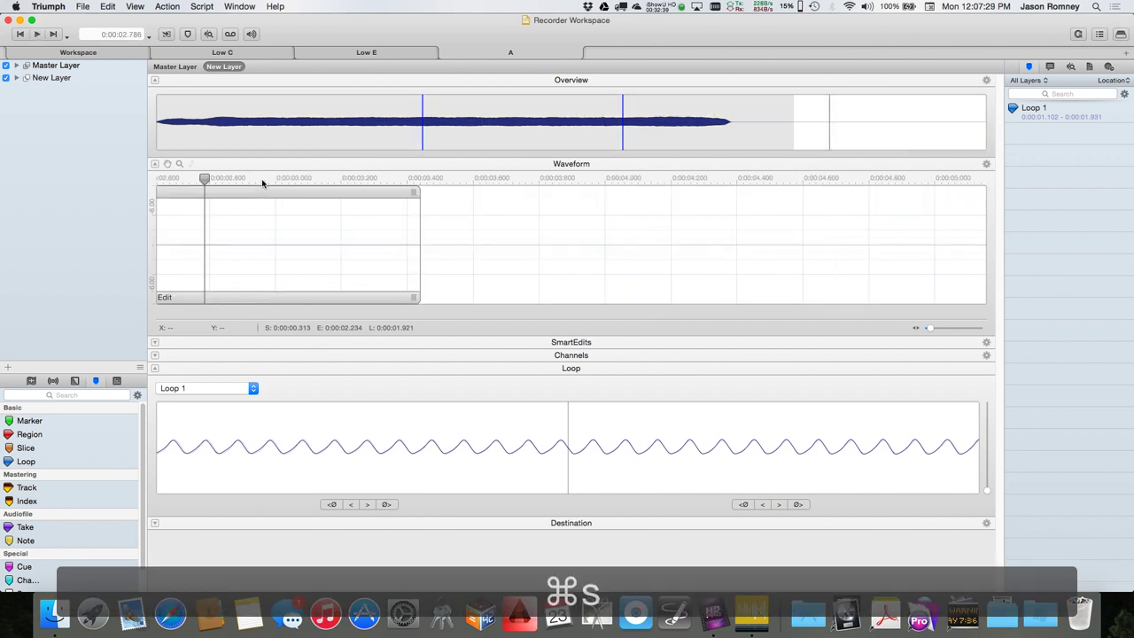
scroll(286, 247, "down", 3)
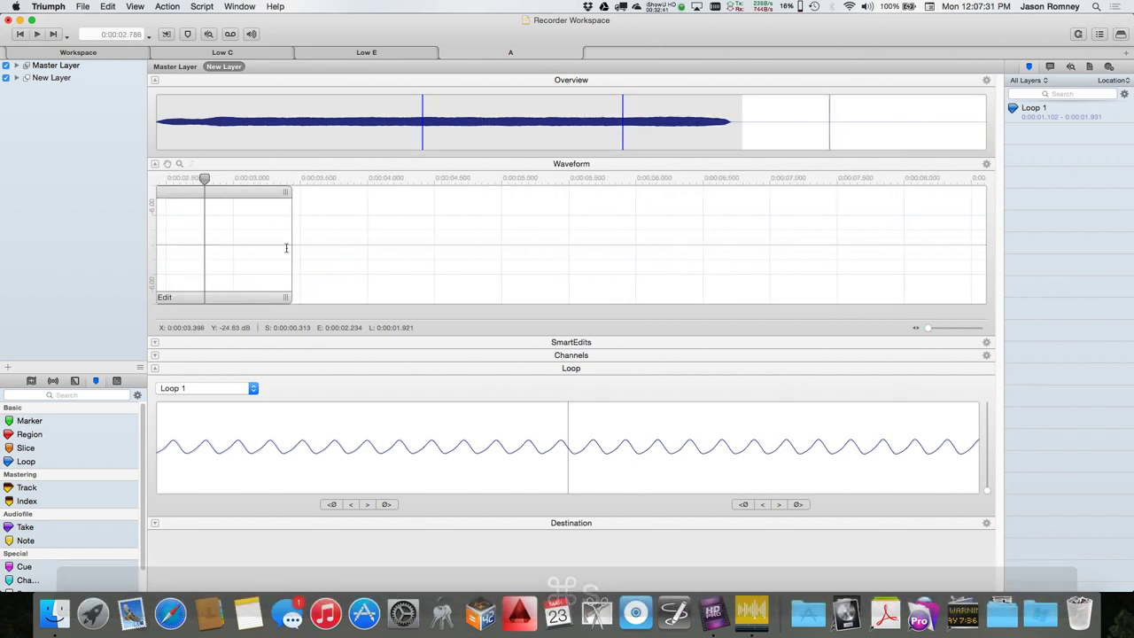
left_click(1121, 112)
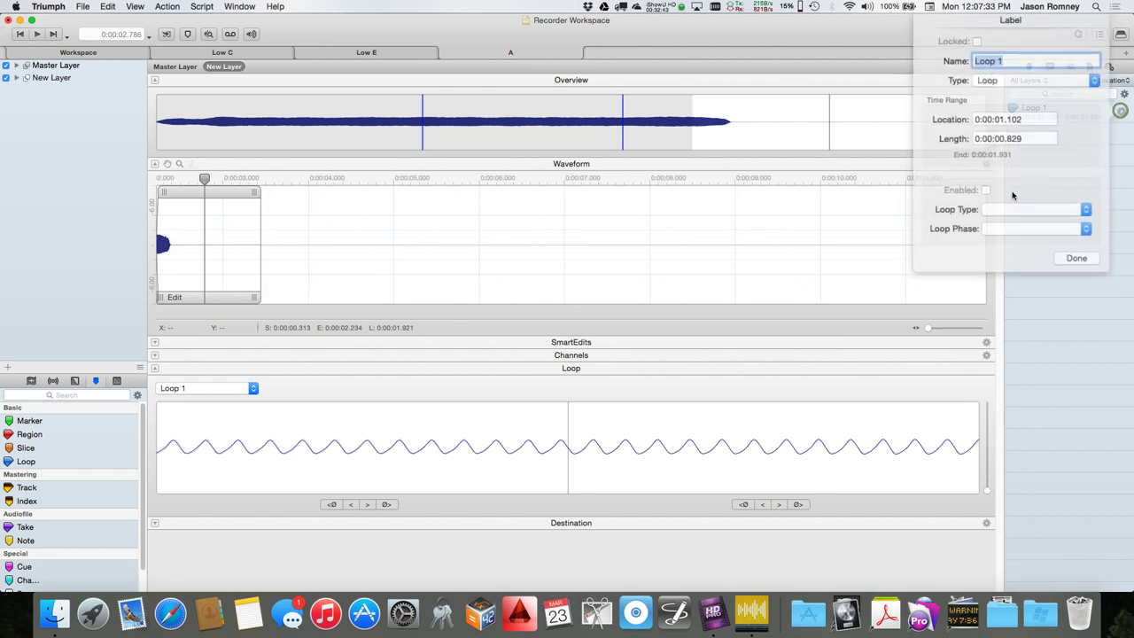
left_click(1085, 247)
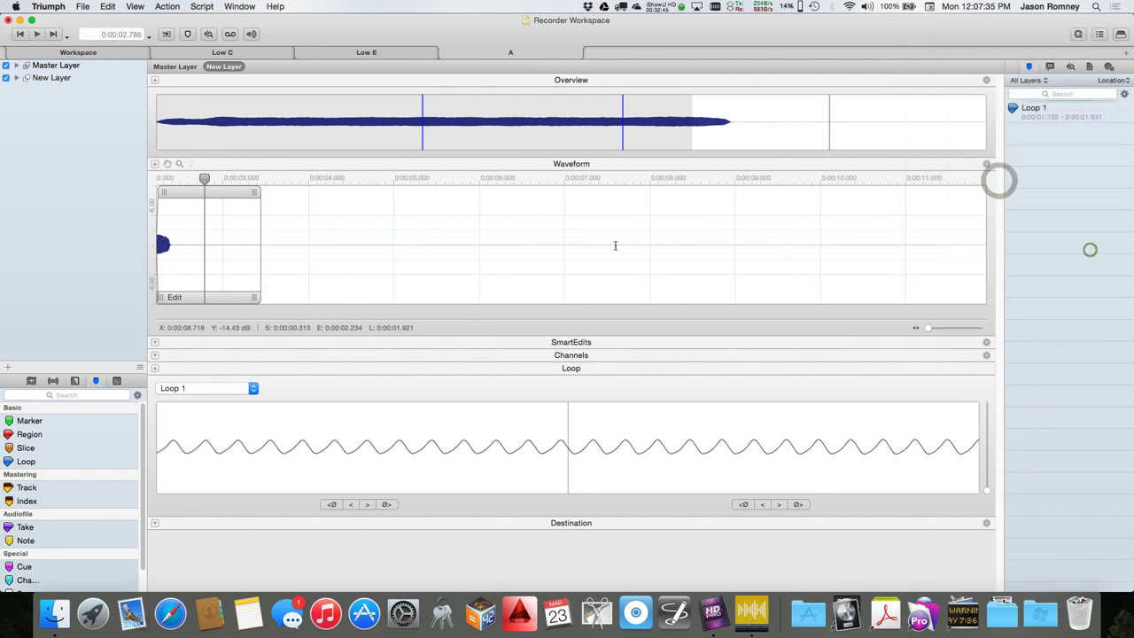
scroll(598, 242, "down", 2)
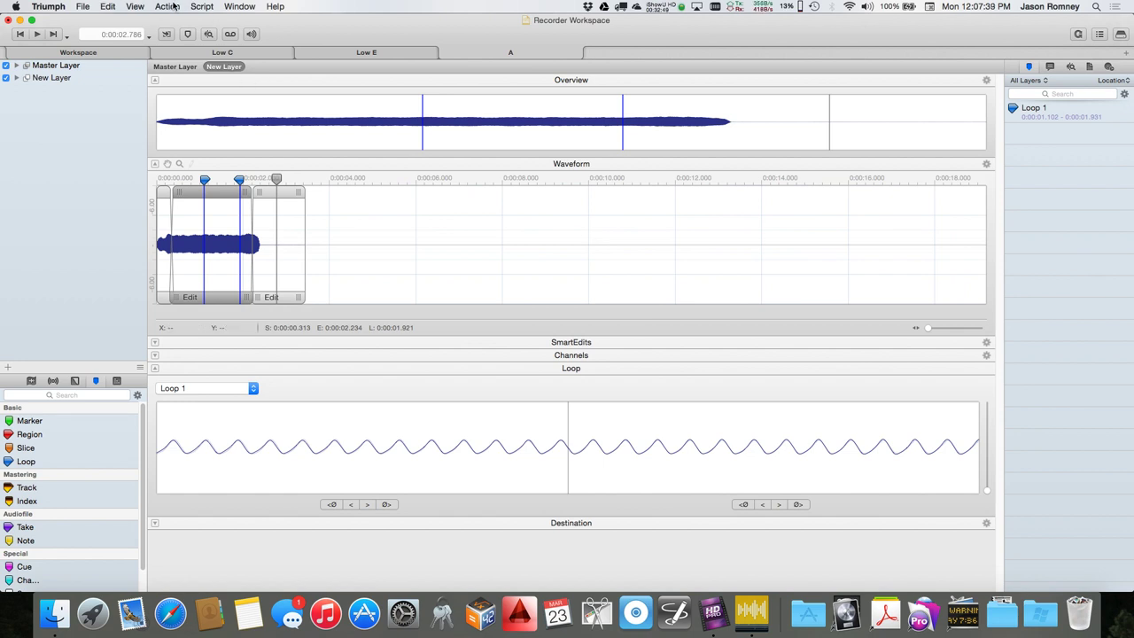
Step: Switch to the Low E workspace, try the custom action Render Workspace 48K 24-bit WAV, and look for its output file in Finder
left_click(338, 55)
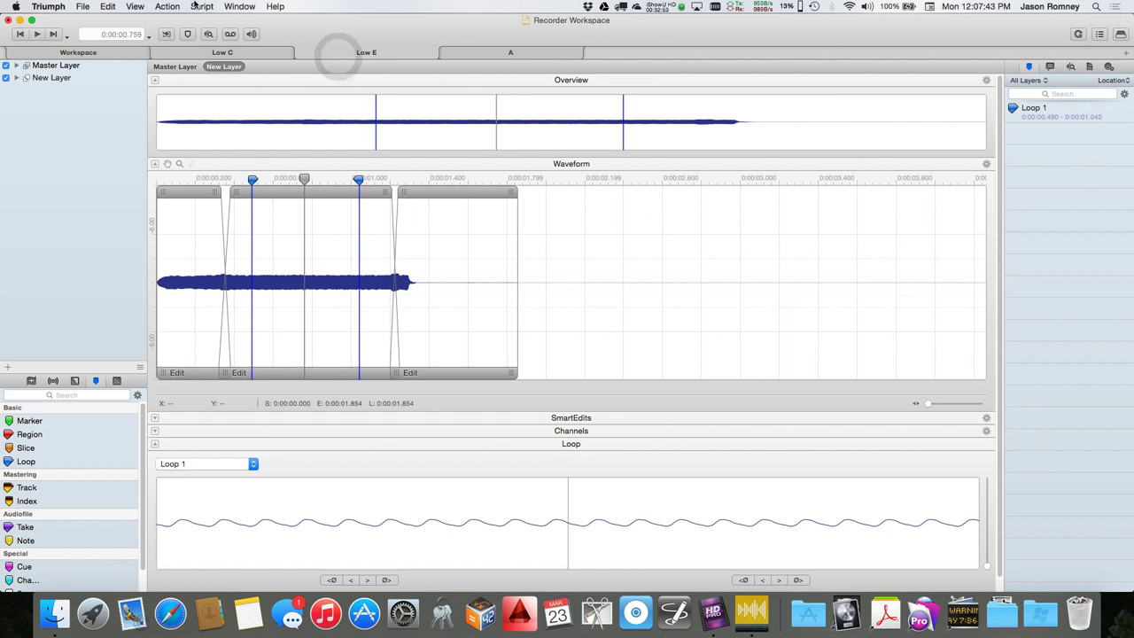
left_click(167, 6)
mouse_move(194, 111)
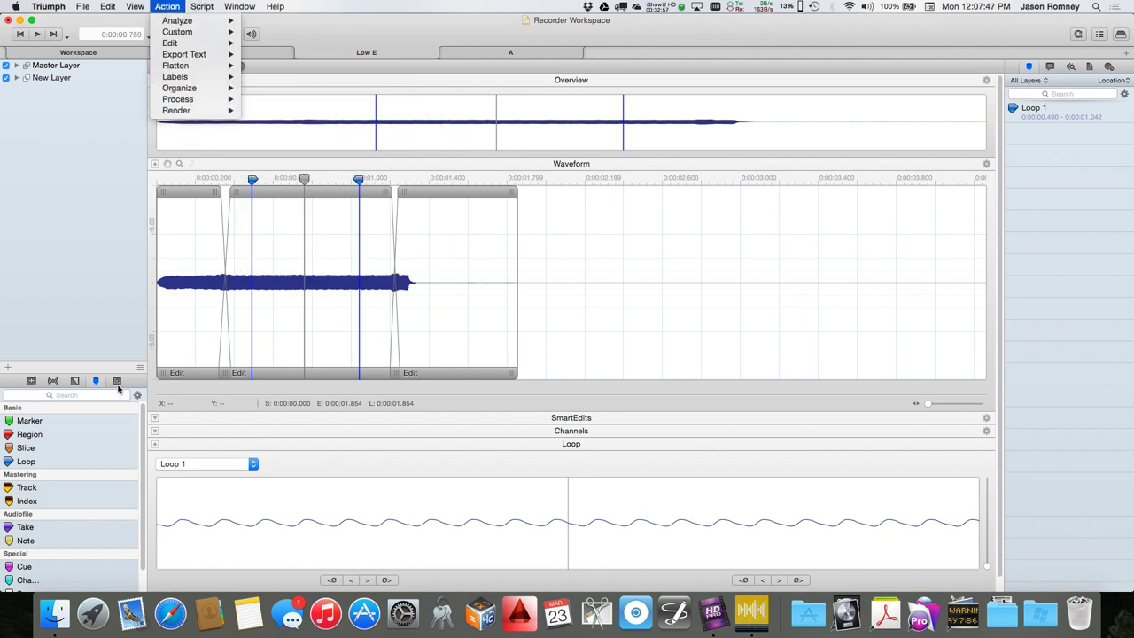
mouse_move(203, 31)
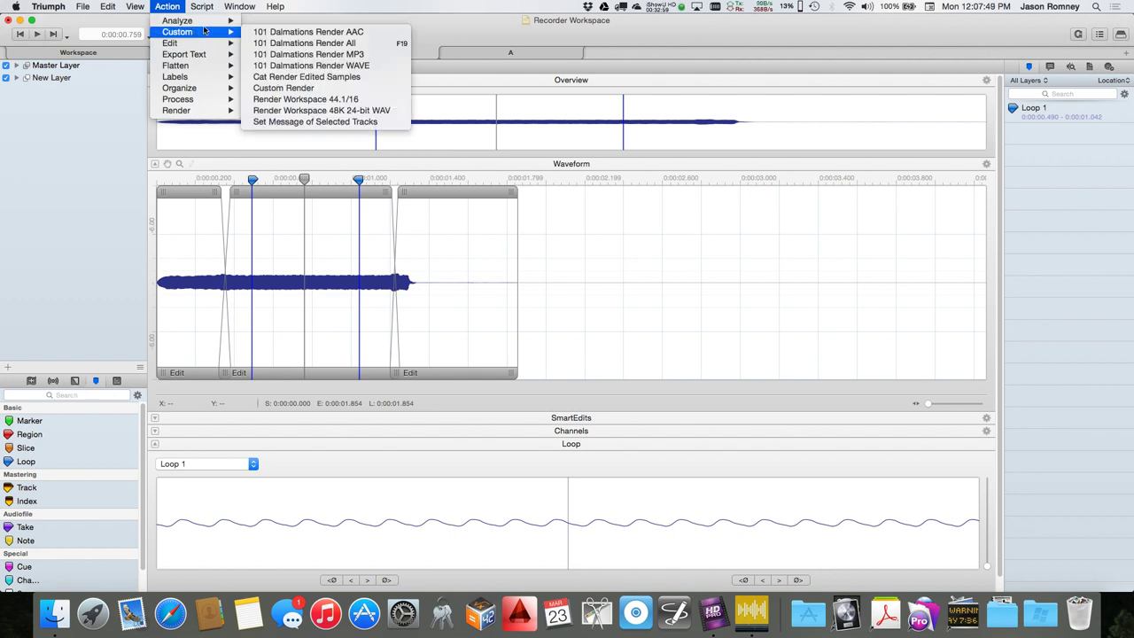
left_click(312, 110)
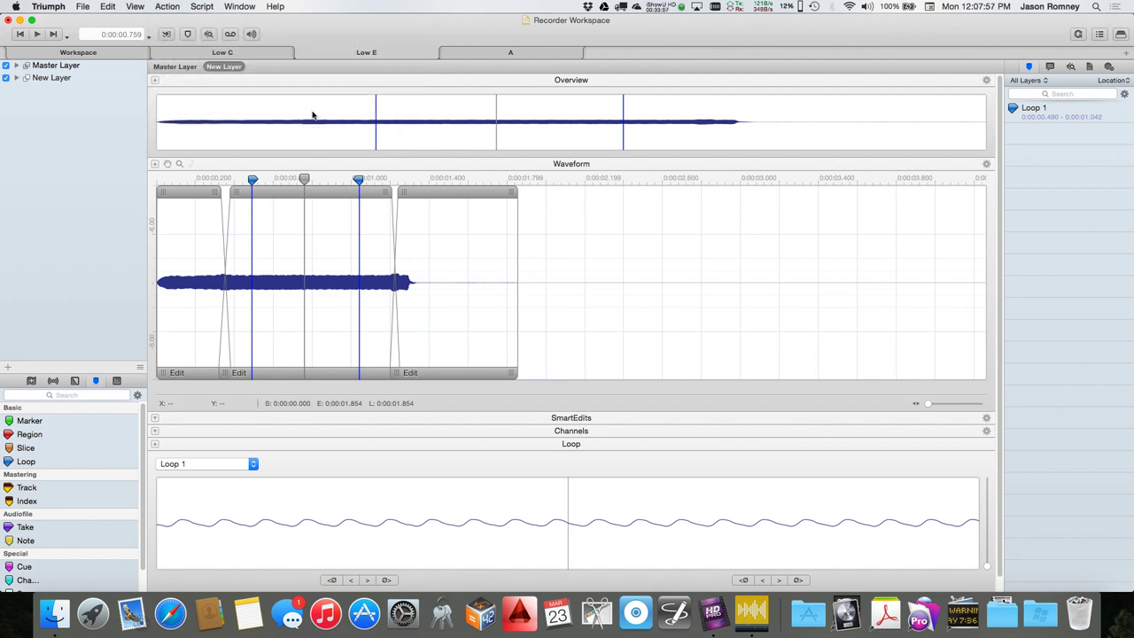
left_click(56, 614)
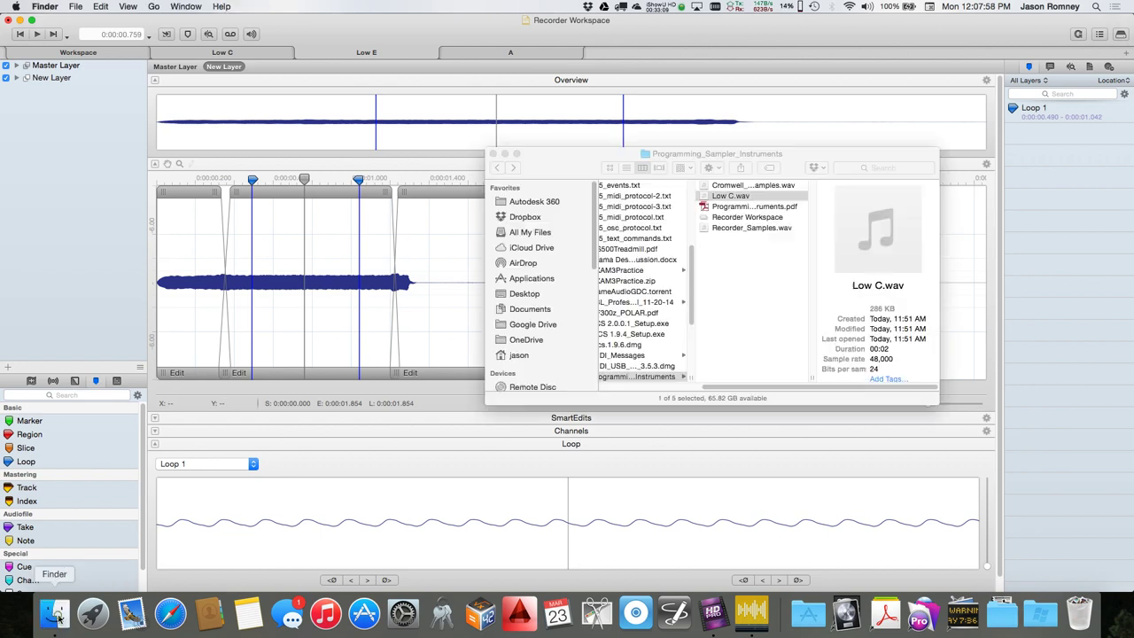
left_click(643, 36)
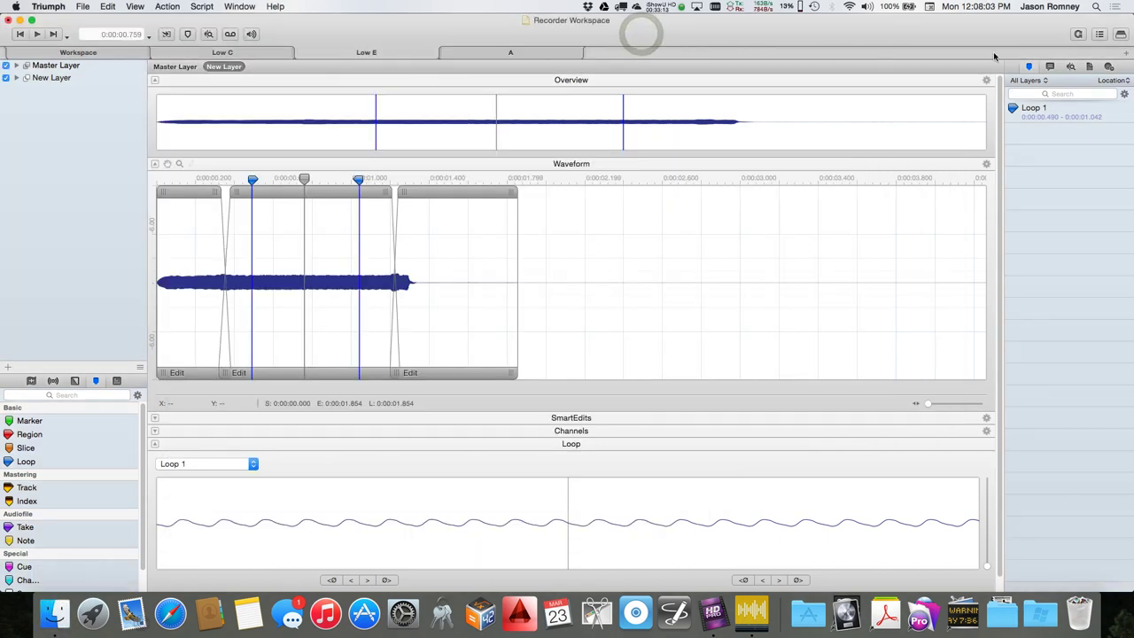
Step: Render the workspace at 48000 Hz as a WAVE file named Low E into the sampler instruments folder
left_click(80, 7)
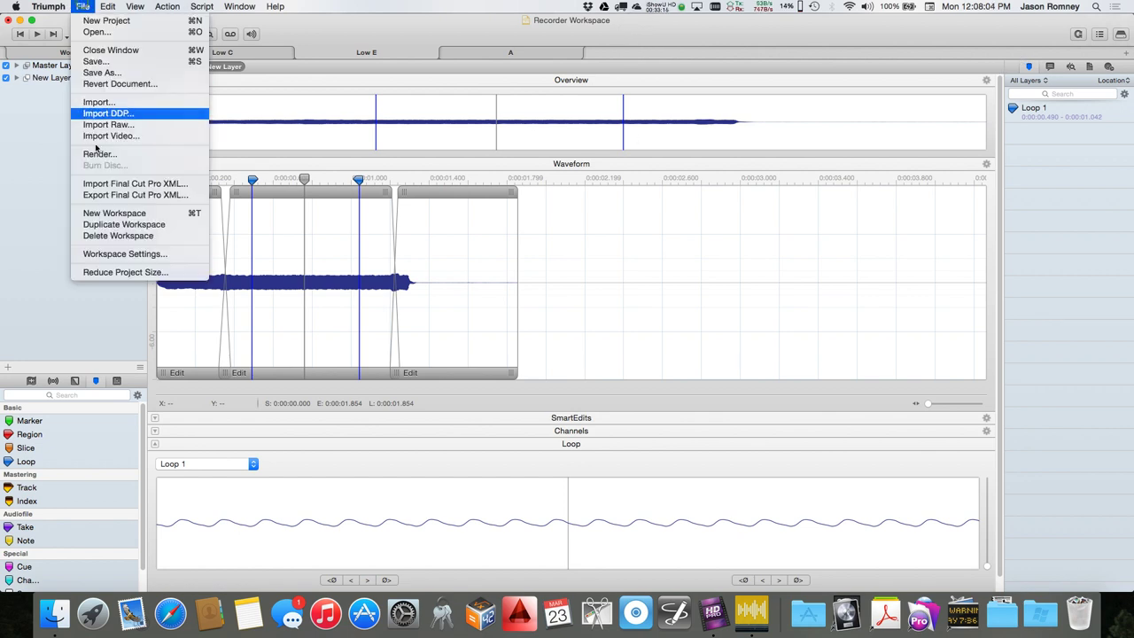
left_click(93, 156)
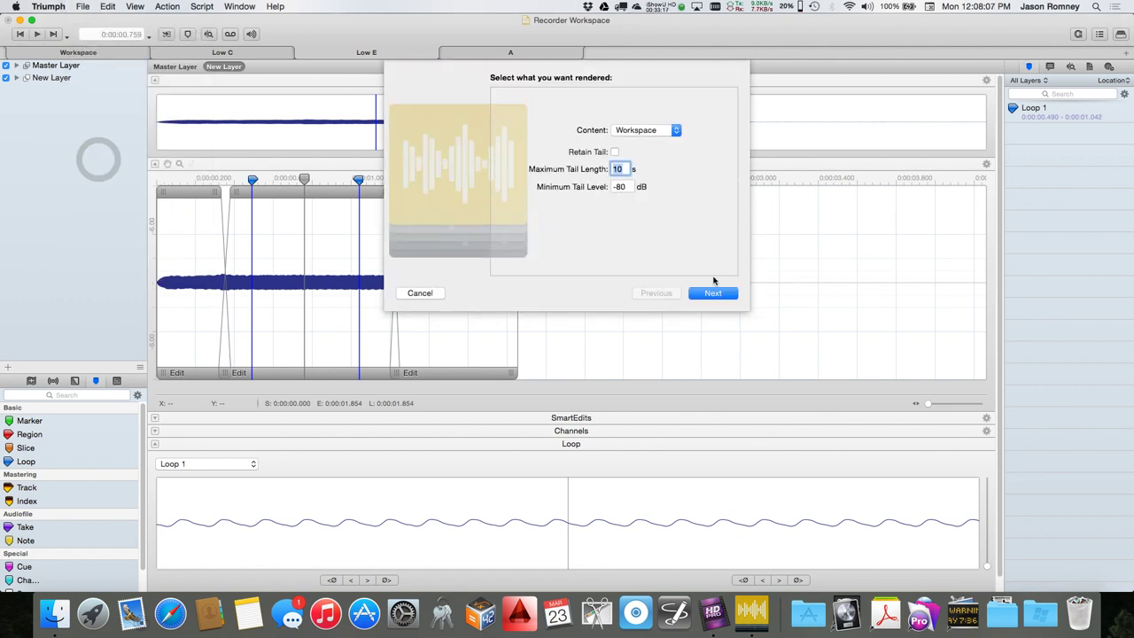
left_click(716, 292)
left_click(716, 293)
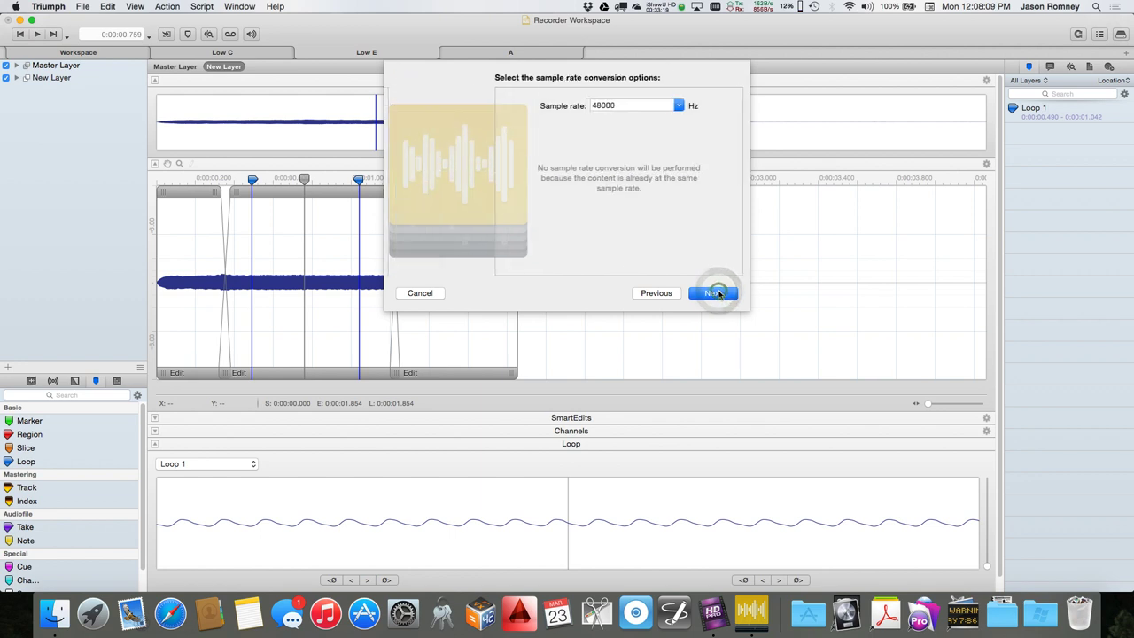
left_click(716, 292)
left_click(716, 292)
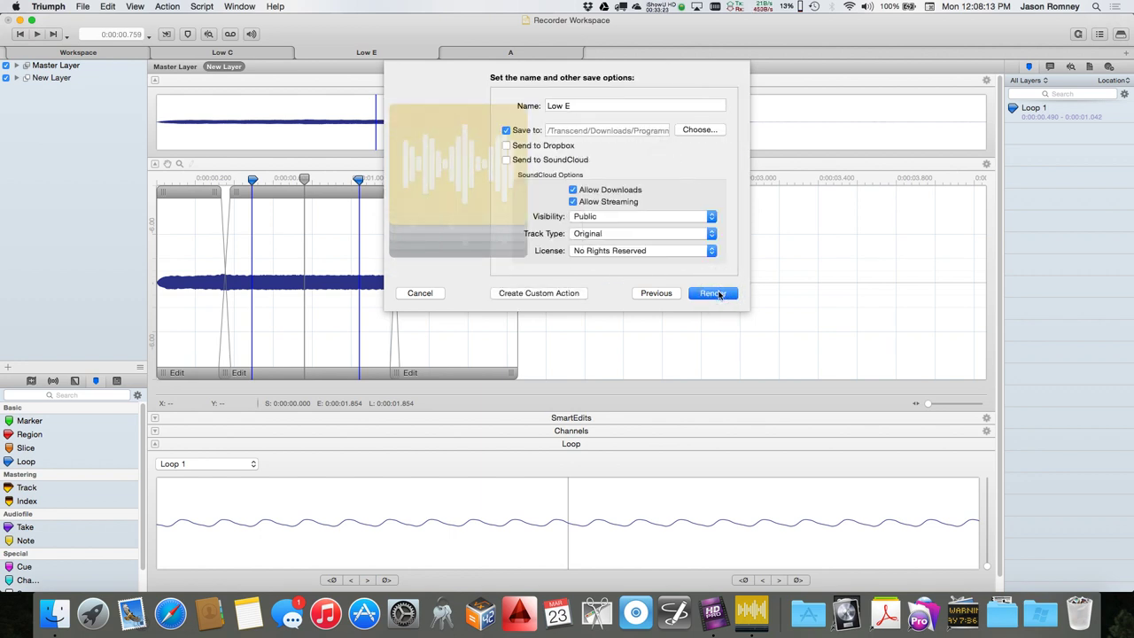
left_click(713, 293)
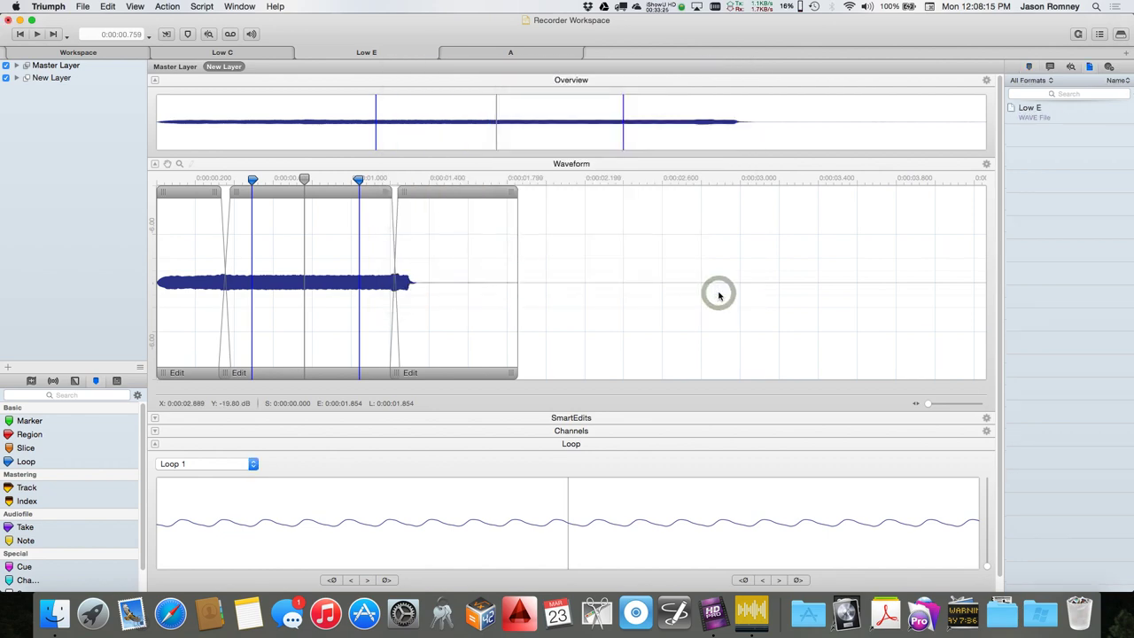
Step: Check Finder for the rendered Low E file and return to the A workspace in Triumph
left_click(70, 622)
left_click(756, 31)
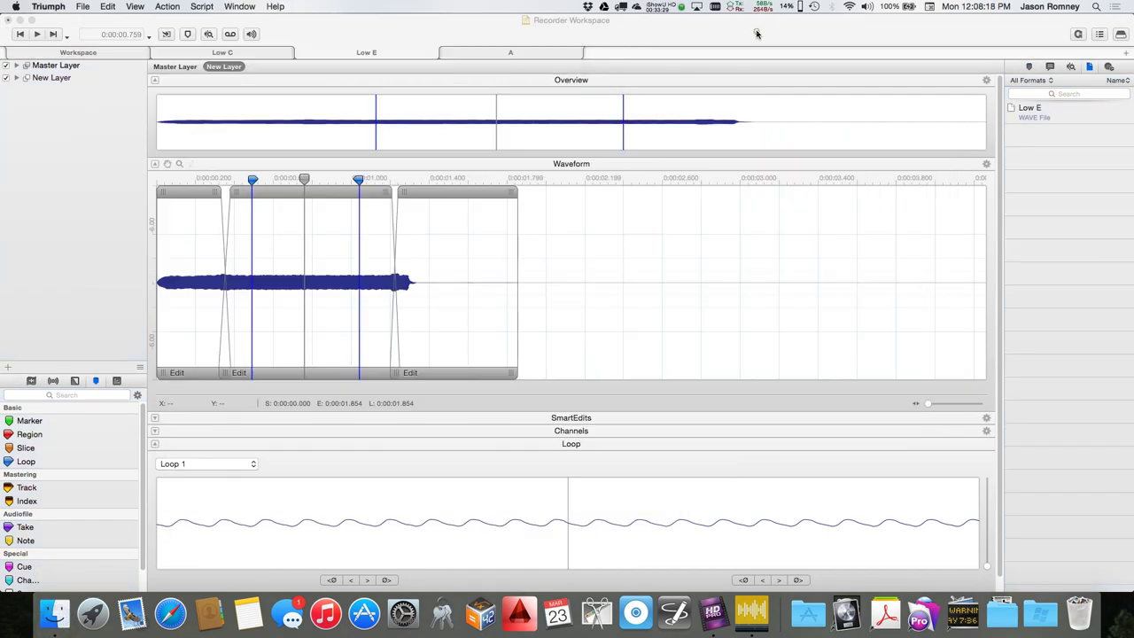
left_click(506, 54)
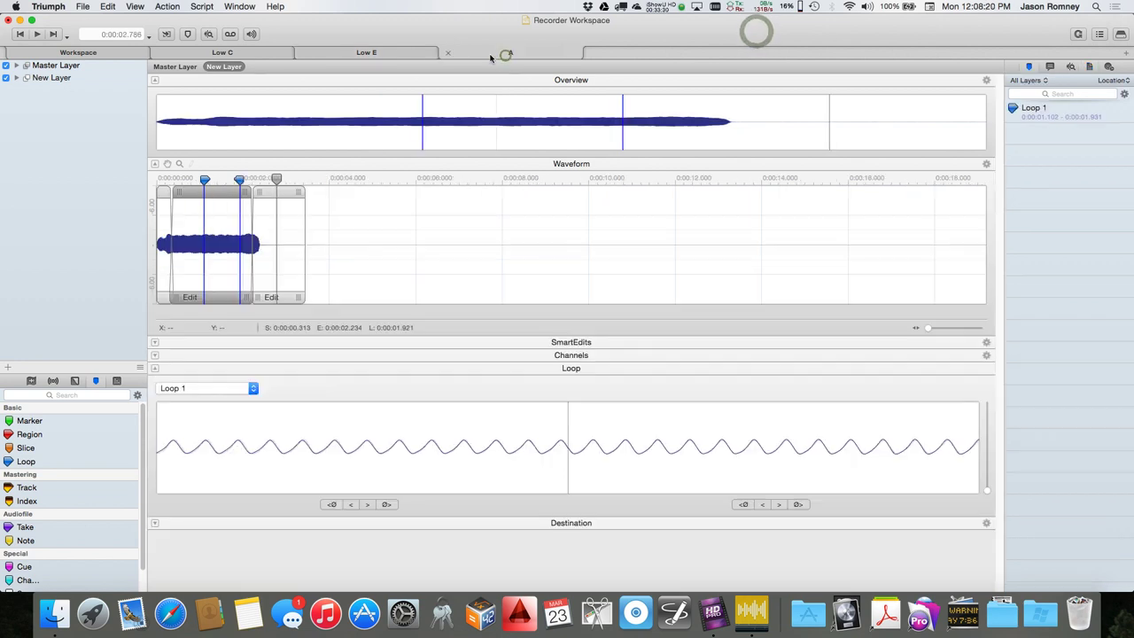
Step: Render the A workspace as a WAVE file named A, check for it in Finder, and return to Triumph
left_click(82, 6)
left_click(103, 151)
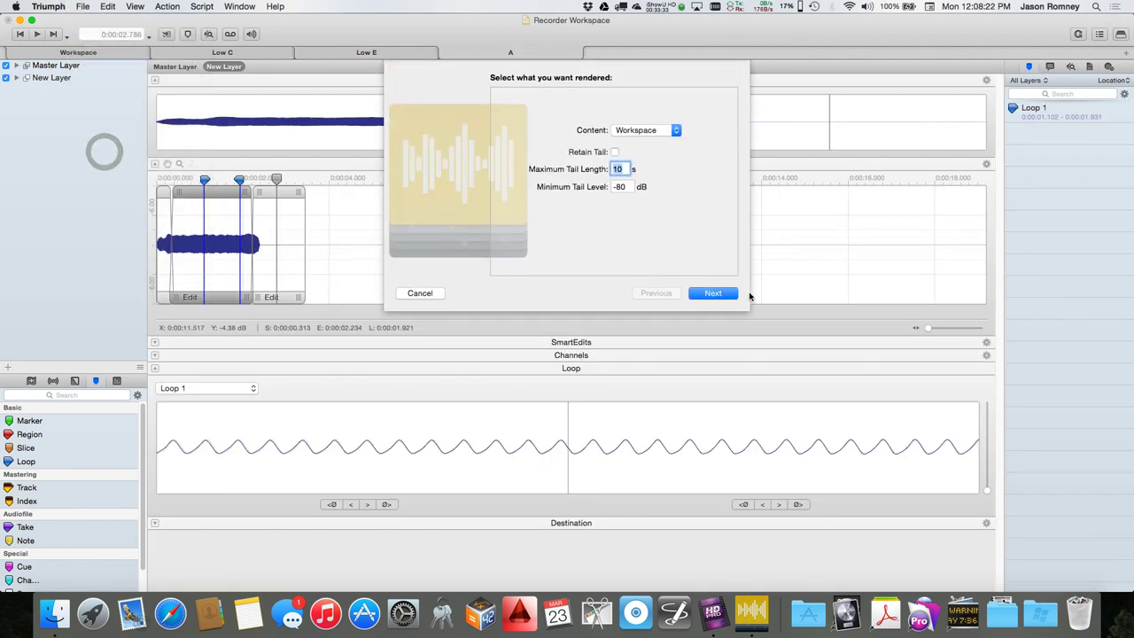
left_click(715, 292)
left_click(716, 292)
left_click(716, 292)
left_click(716, 292)
left_click(718, 293)
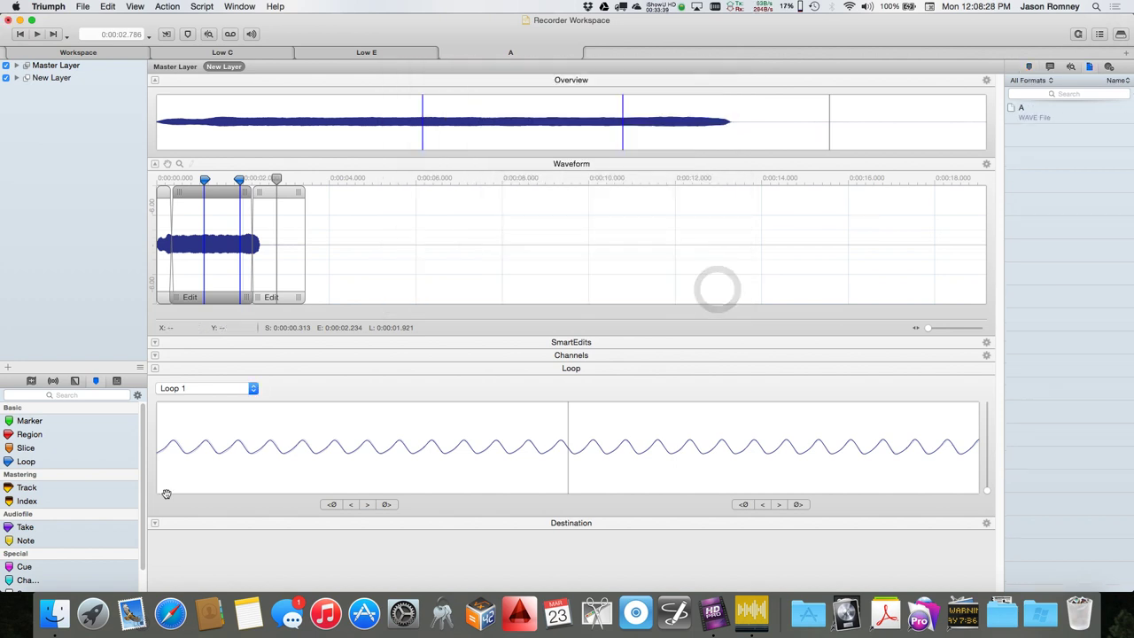
left_click(55, 612)
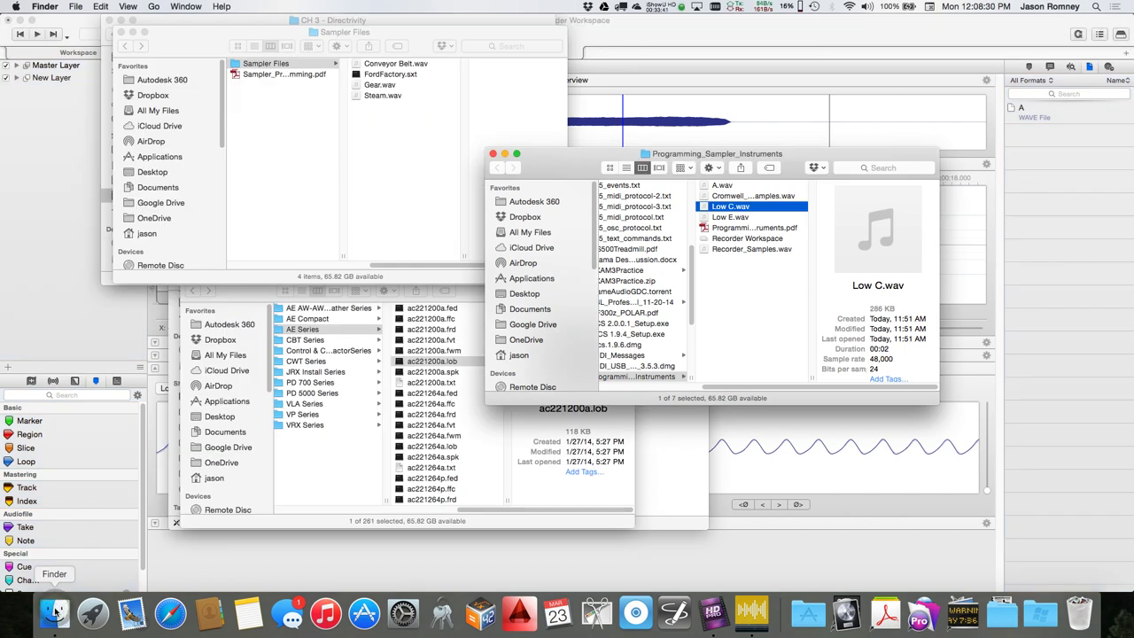
left_click(648, 23)
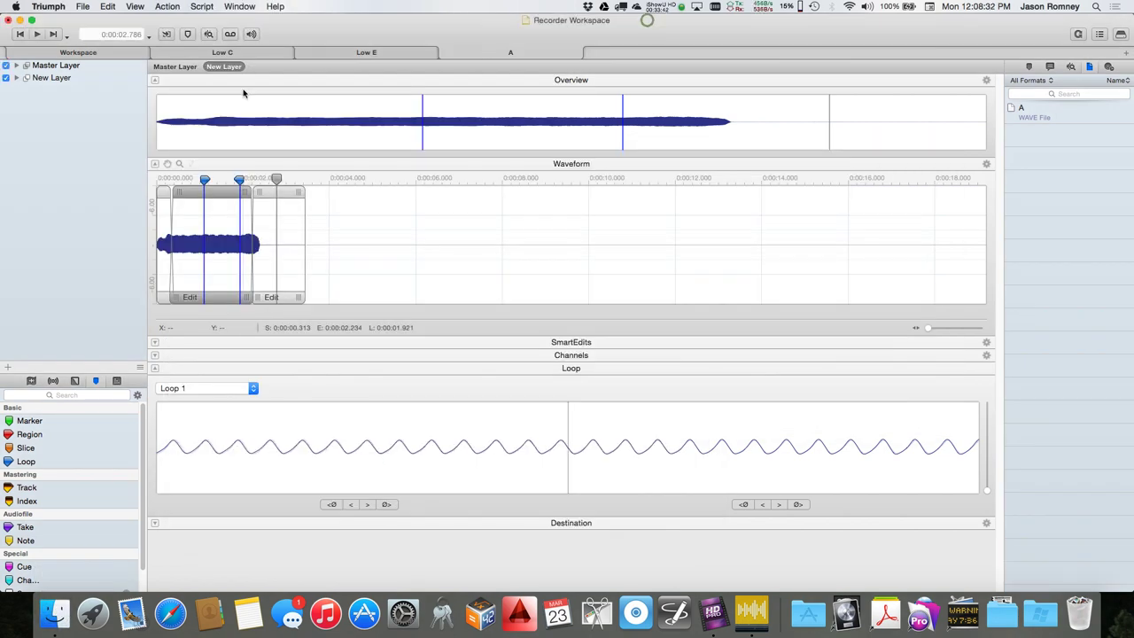
Step: Audition Recorder_Samples.wav in the original workspace and create a new workspace from the note's range, about 36.8 to 42.8 s
left_click(86, 54)
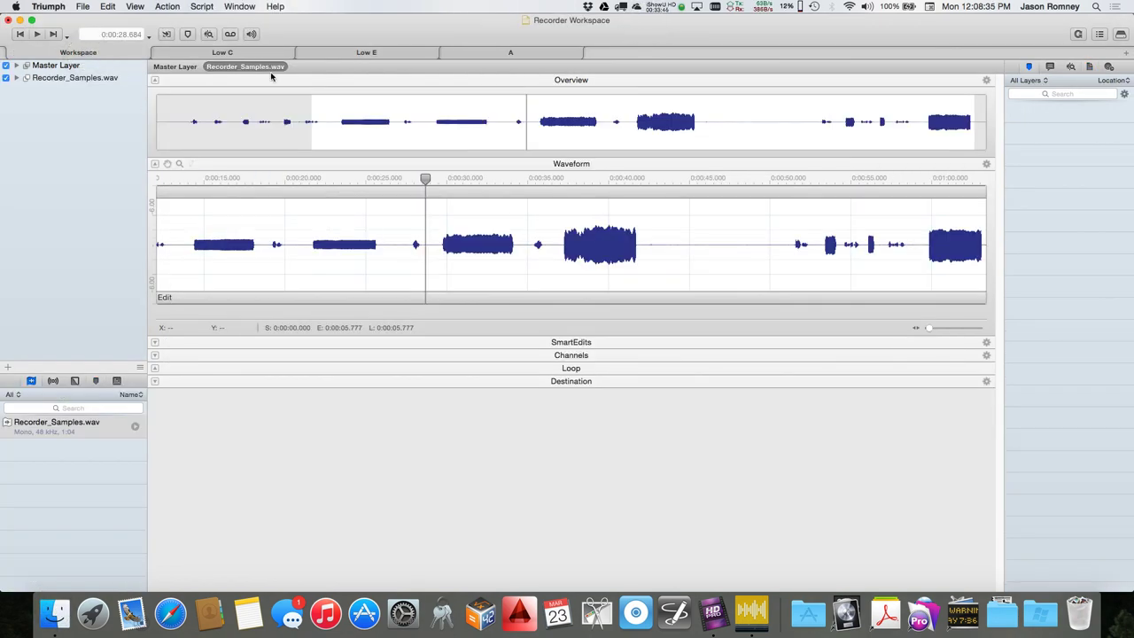
left_click(526, 180)
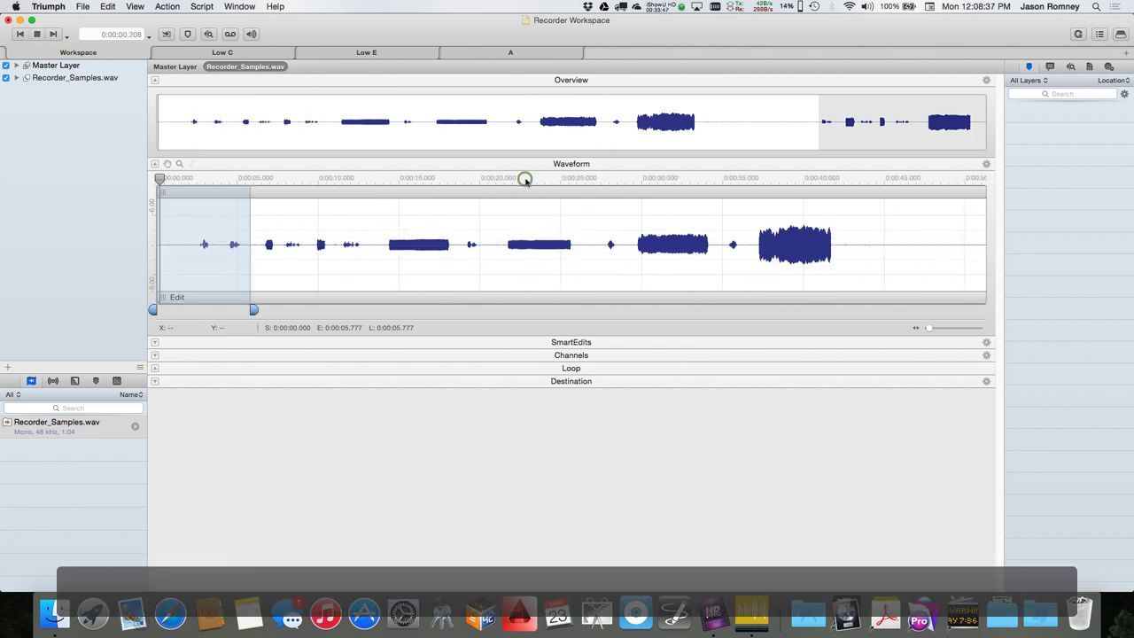
left_click(197, 234)
left_click(600, 177)
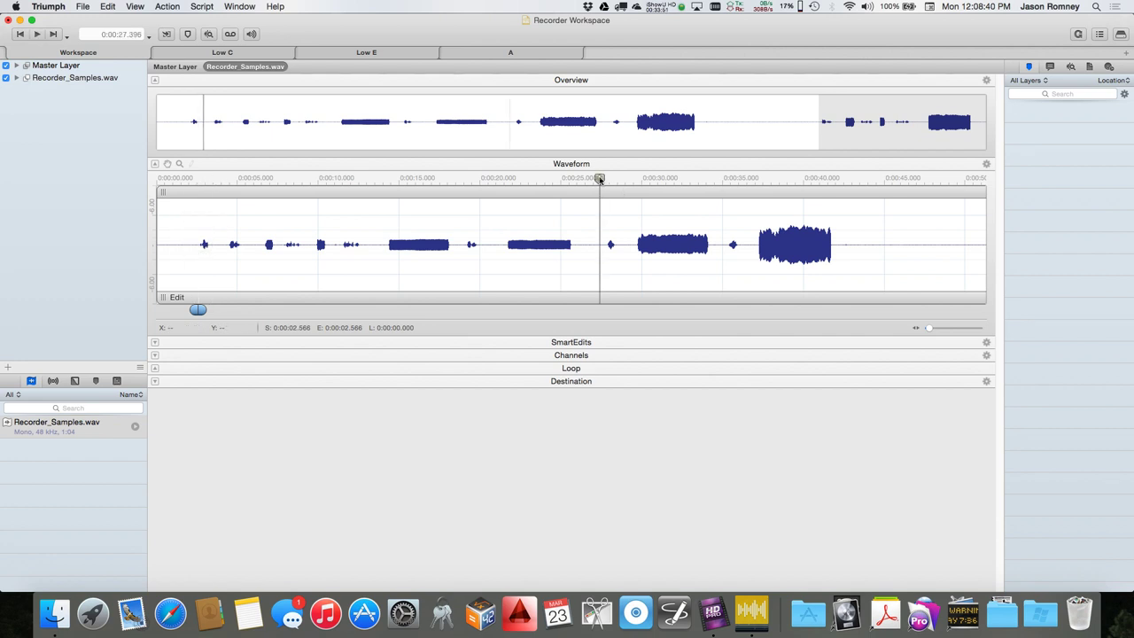
left_click(724, 178)
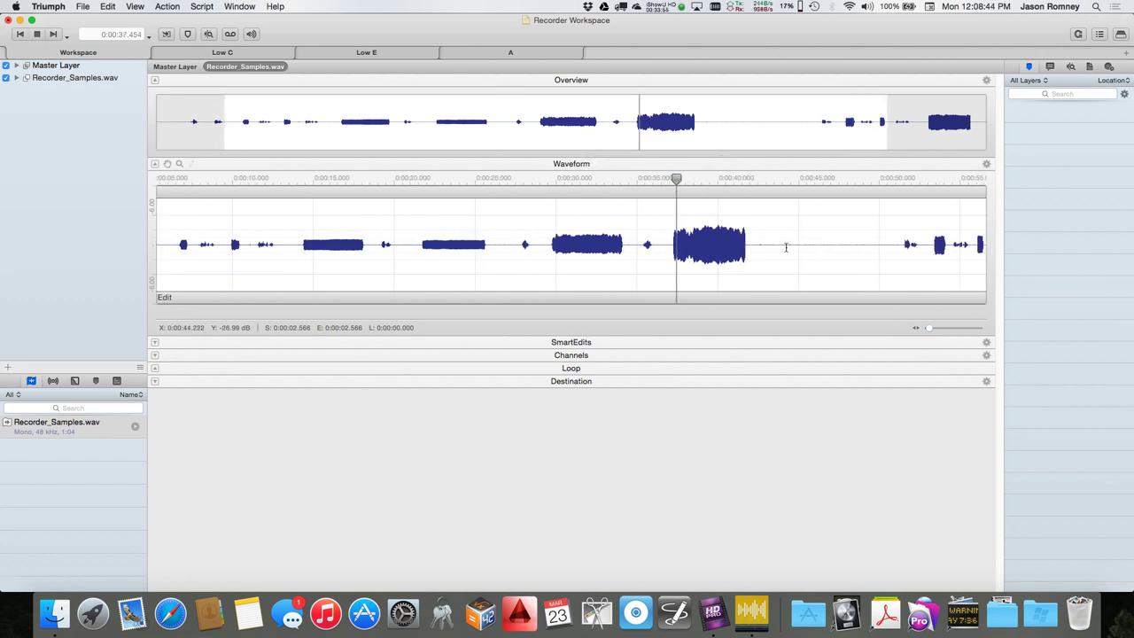
left_click_drag(667, 242, 763, 242)
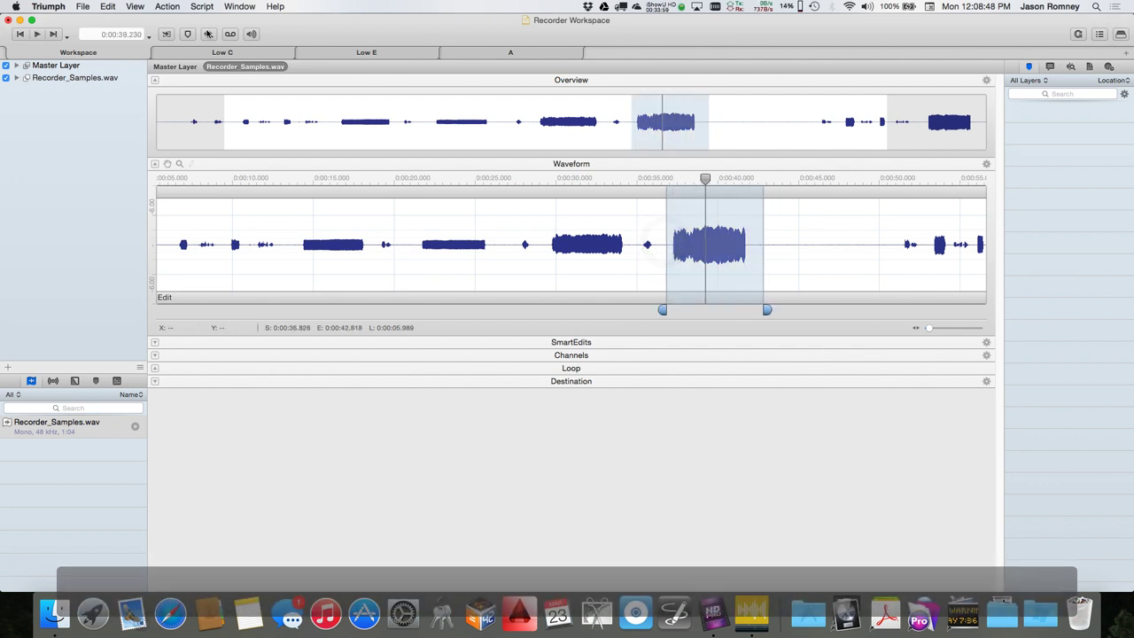
left_click(168, 7)
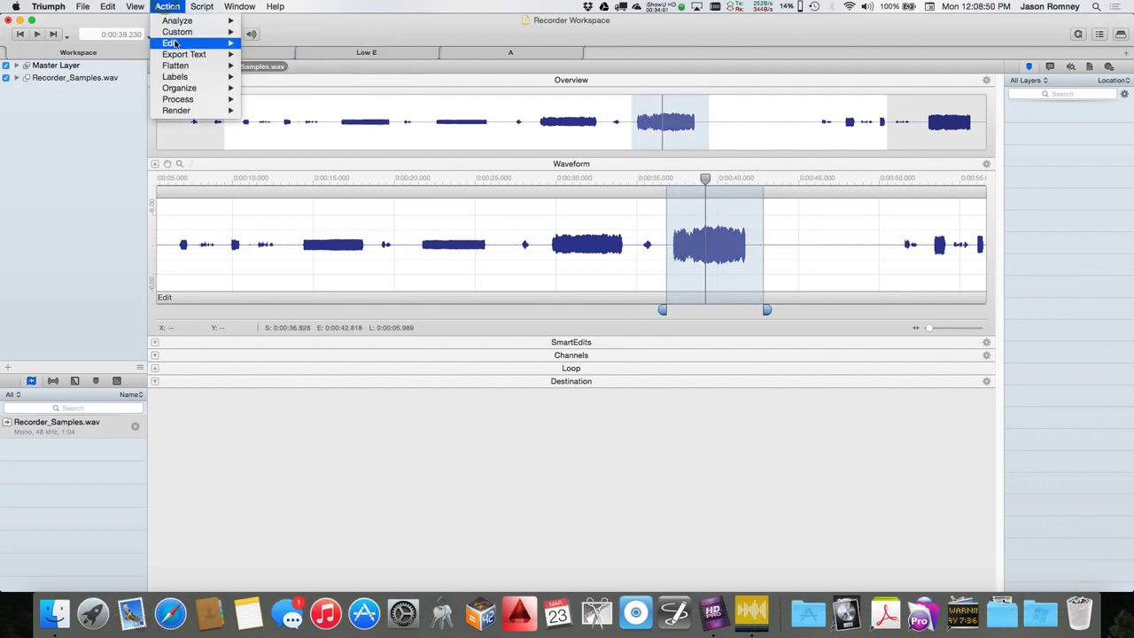
mouse_move(171, 43)
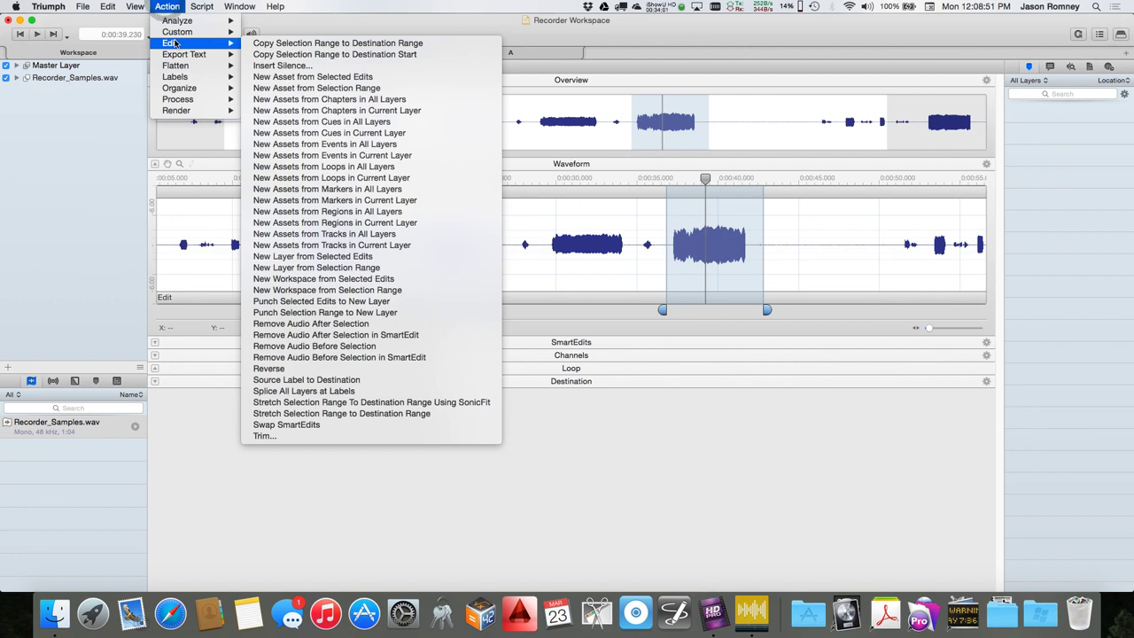
left_click(302, 289)
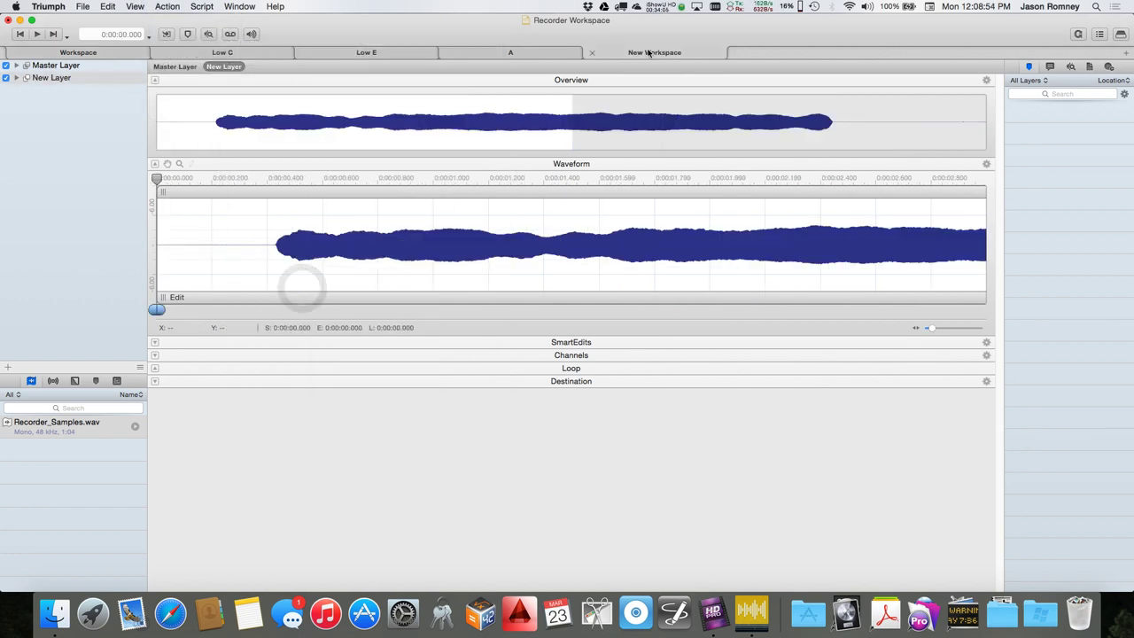
Step: Rename the new workspace as C and play back its full note
double_click(648, 52)
type("C")
key("Return")
left_click(628, 135)
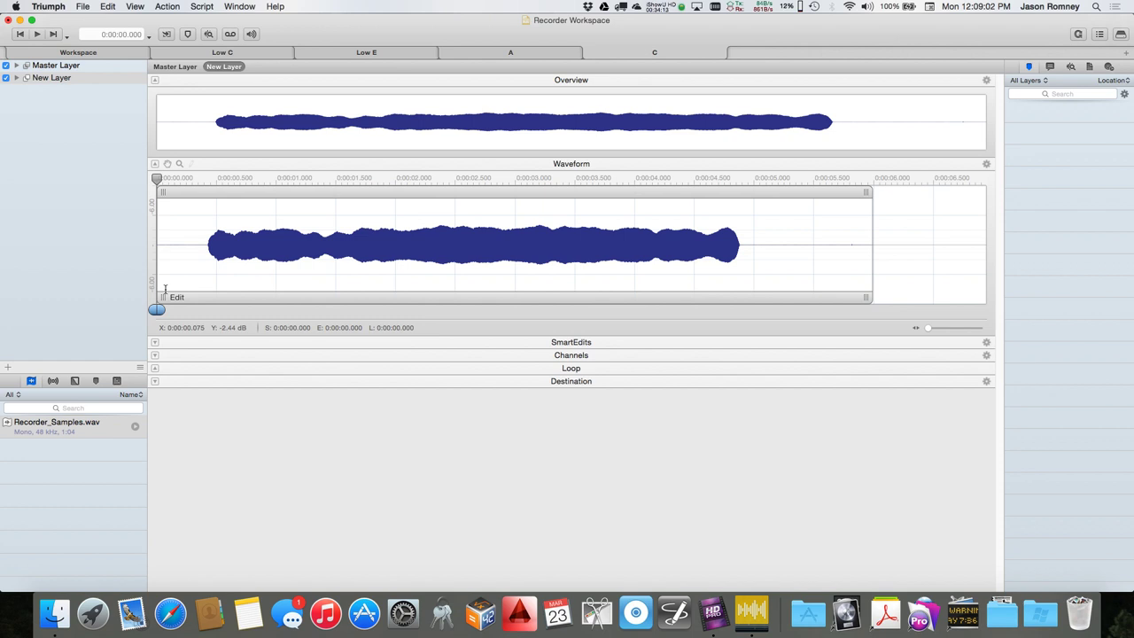
key("space")
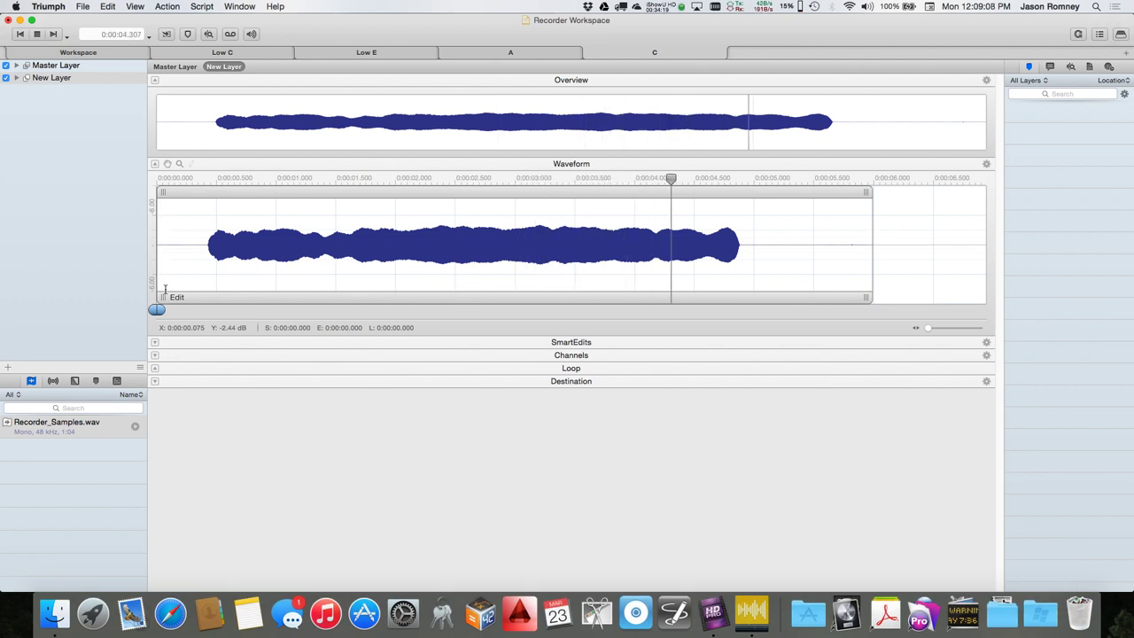
key("space")
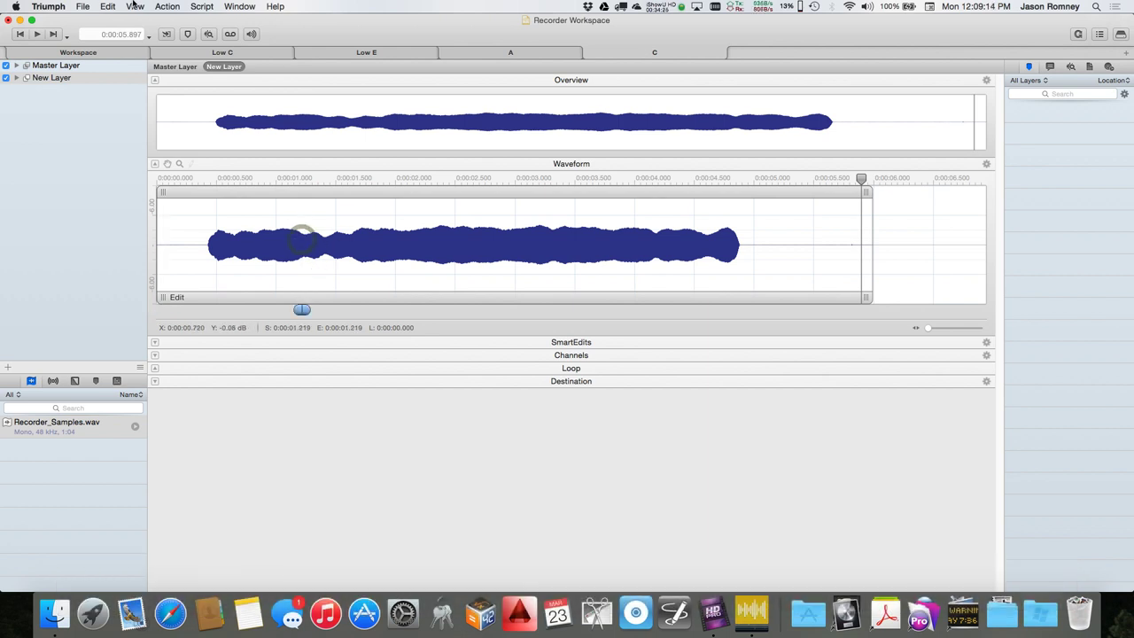
Step: Splice the C note at about 1.2 s, then trim the second edit's start to about 1.7 s and the first edit's end to about 0.8 s
left_click(82, 6)
mouse_move(105, 5)
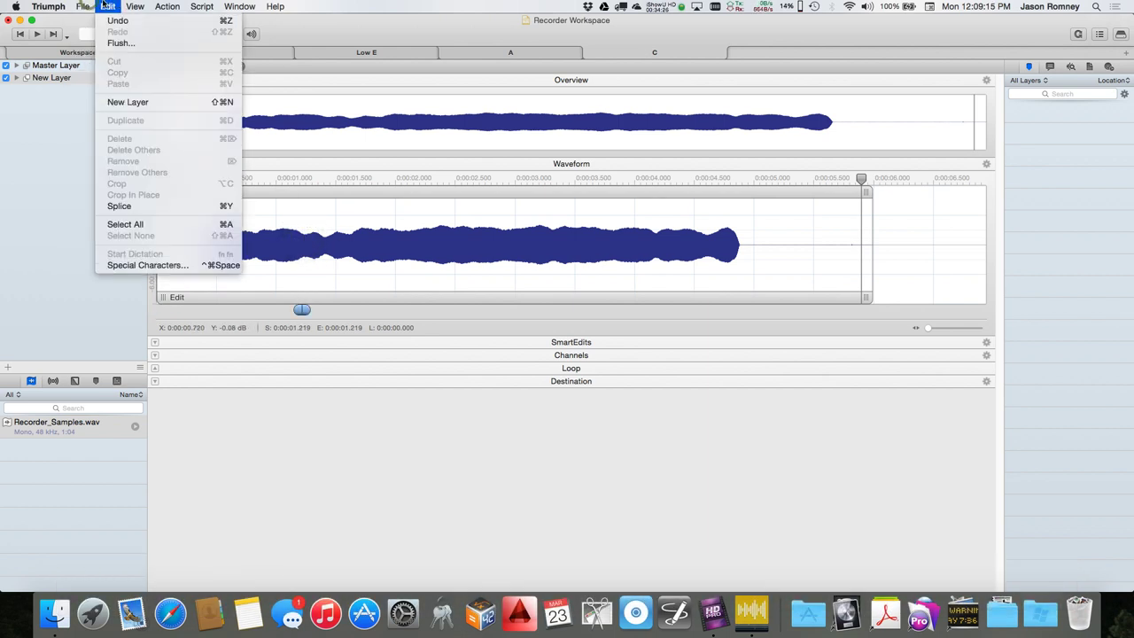
left_click(139, 206)
left_click_drag(304, 296, 366, 296)
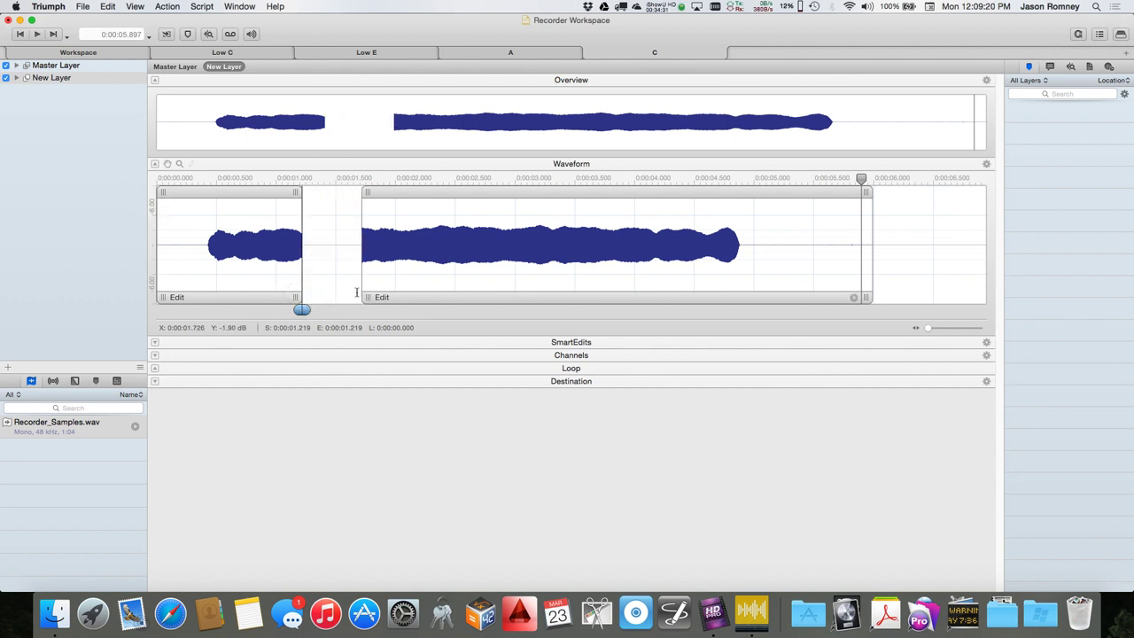
left_click_drag(294, 299, 251, 300)
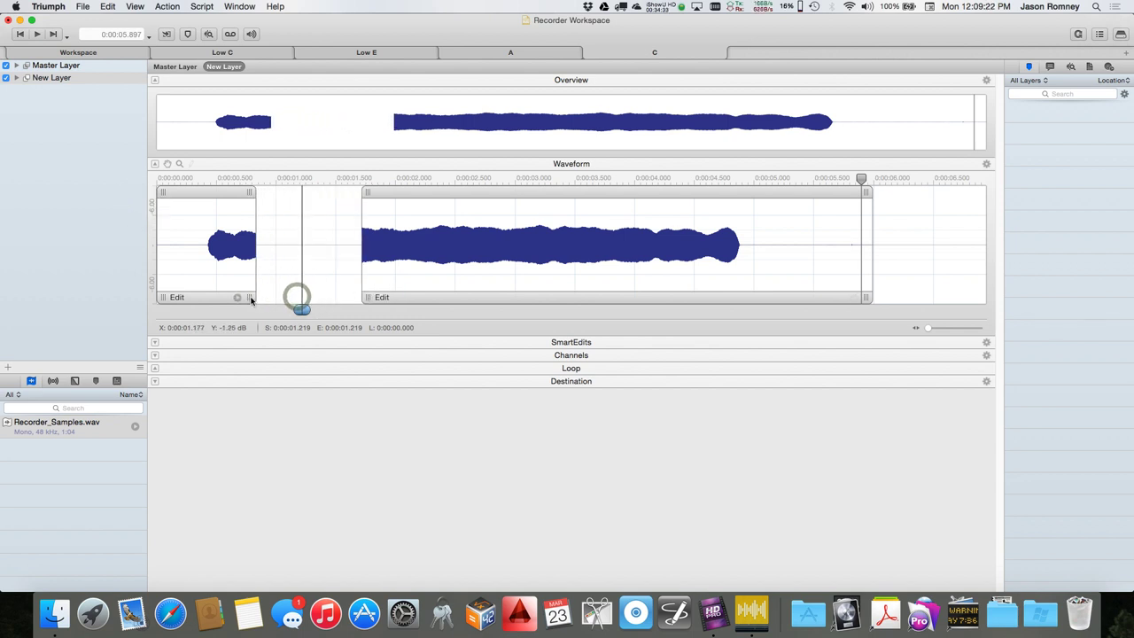
Step: Overlap the first edit with the start of the second, crossfade the two across the overlap, and play back the joint
left_click_drag(218, 193, 350, 193)
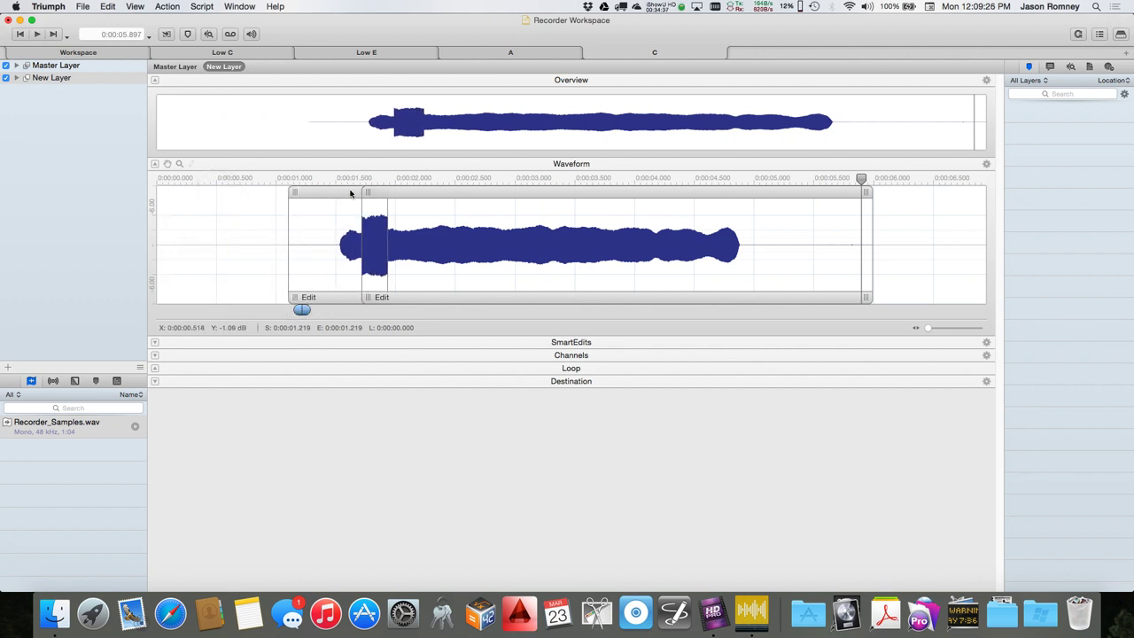
left_click_drag(383, 192, 407, 192)
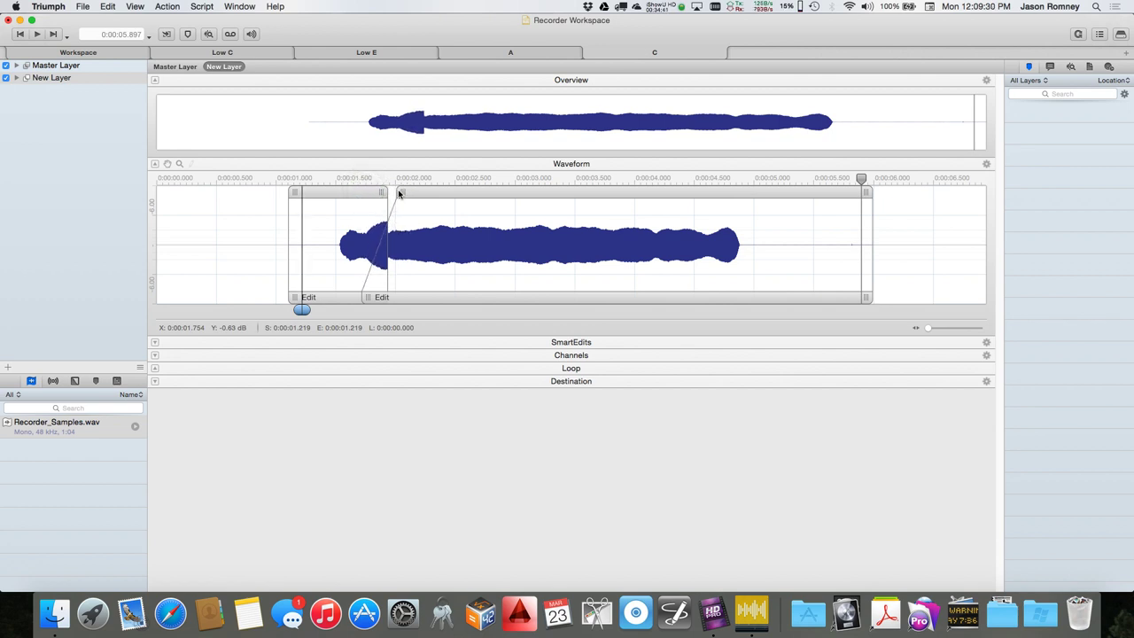
left_click_drag(367, 194, 360, 196)
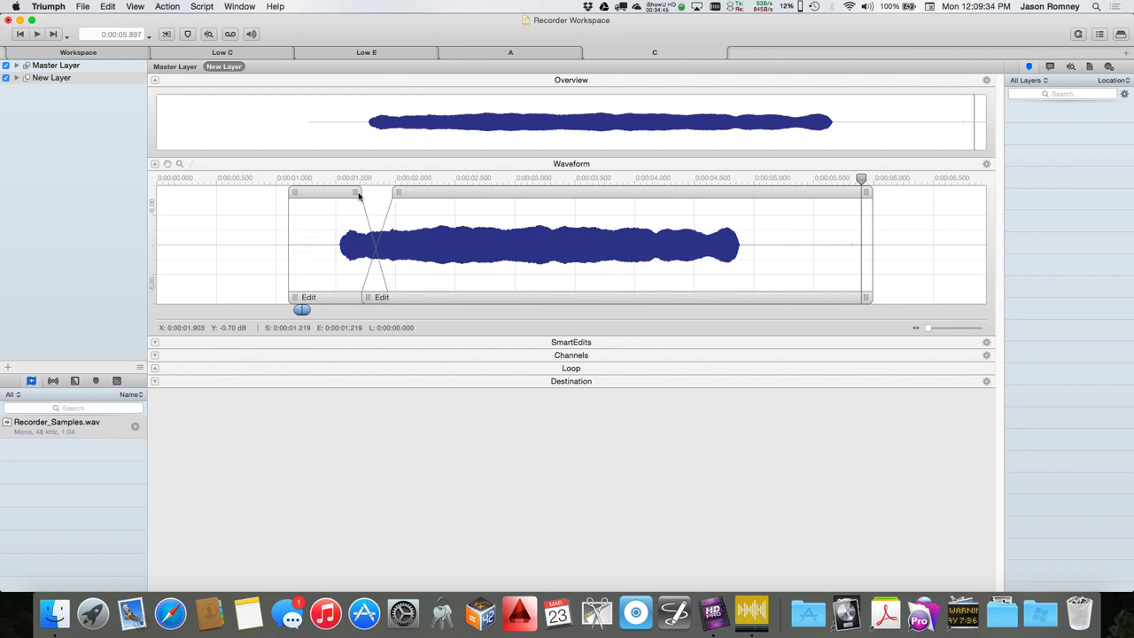
left_click(312, 184)
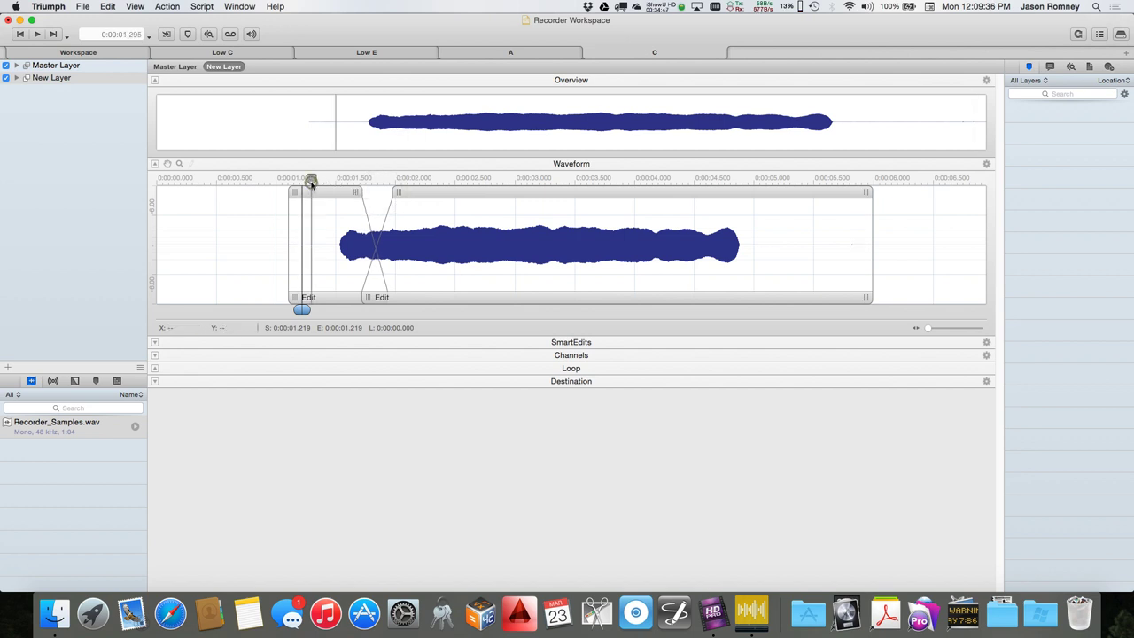
left_click(292, 178)
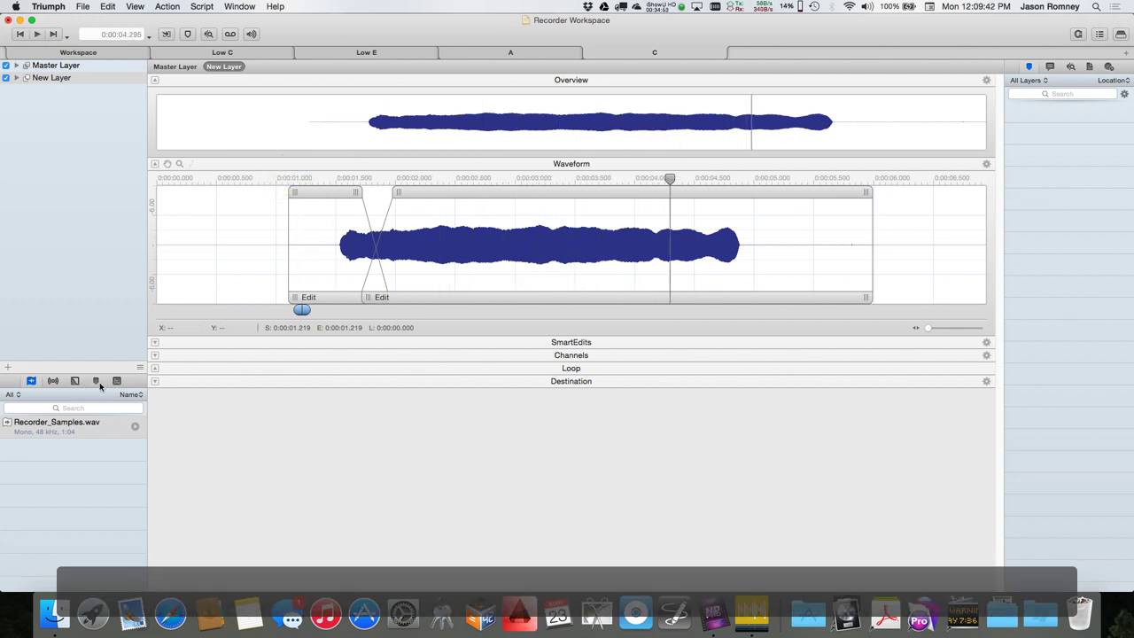
Step: Move both crossfaded edits together to the start of the C workspace's timeline
left_click(331, 192)
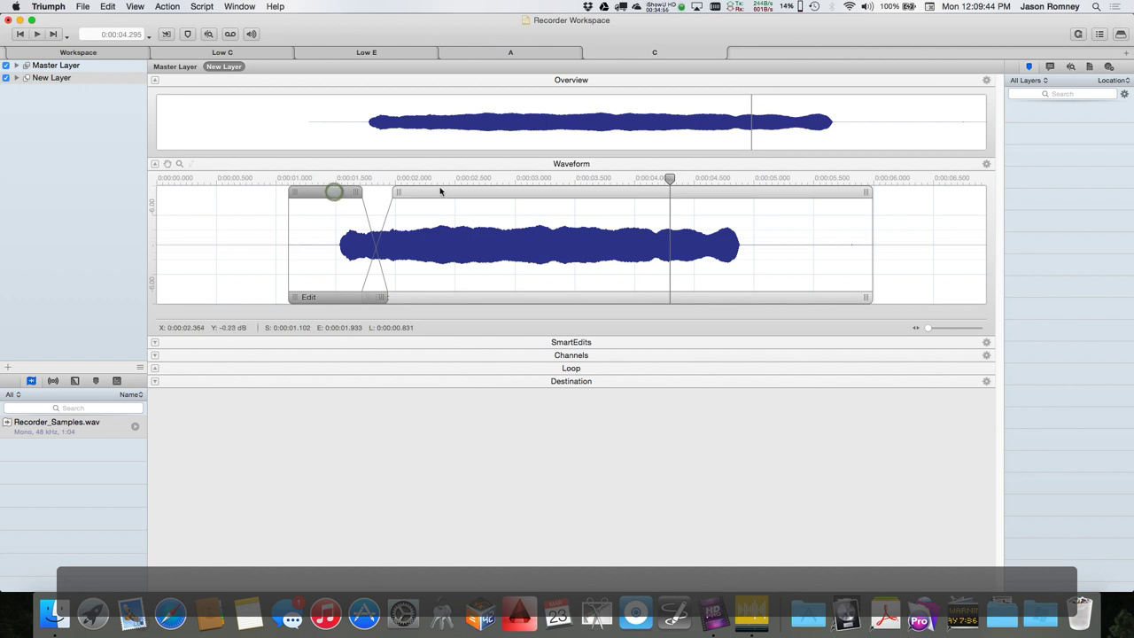
left_click_drag(330, 192, 200, 192)
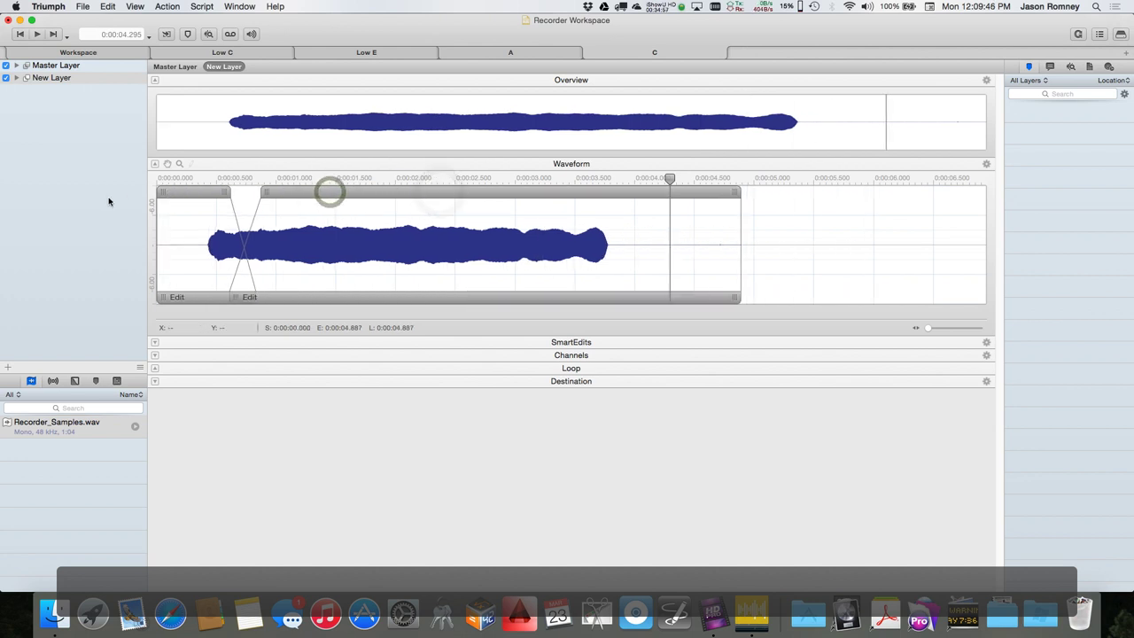
left_click(401, 227)
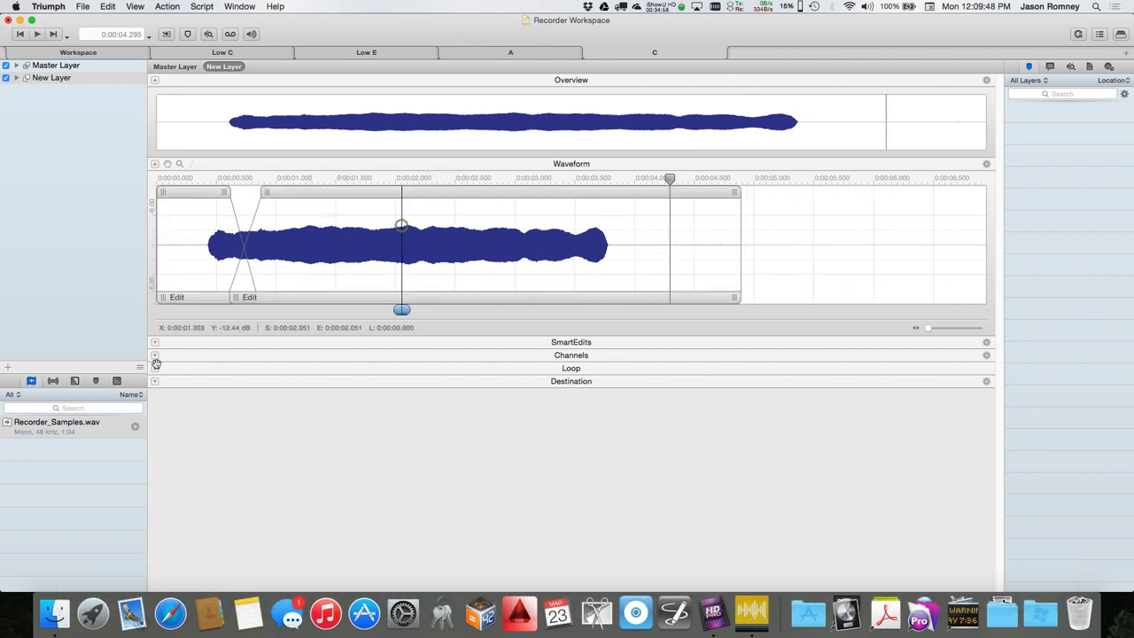
Step: Add a loop to the C note from about 1.25 to 2.97 s and align its ends at zero crossings
left_click(95, 381)
mouse_move(27, 465)
left_mouse_down()
mouse_move(310, 274)
mouse_move(323, 180)
left_mouse_up()
left_click_drag(438, 184, 511, 180)
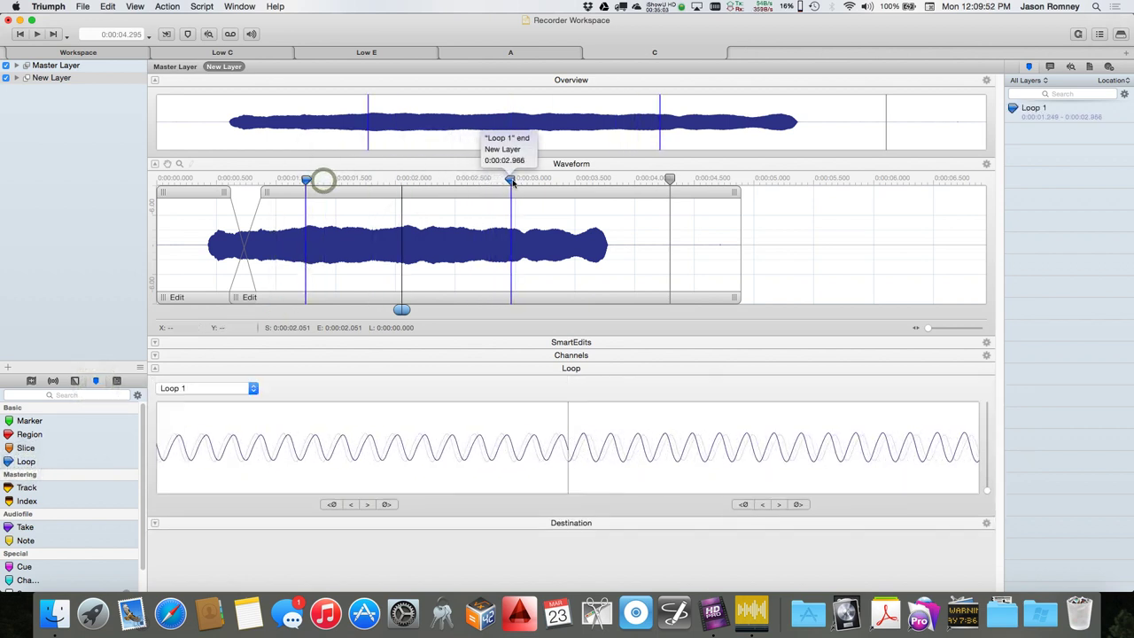
left_click(387, 504)
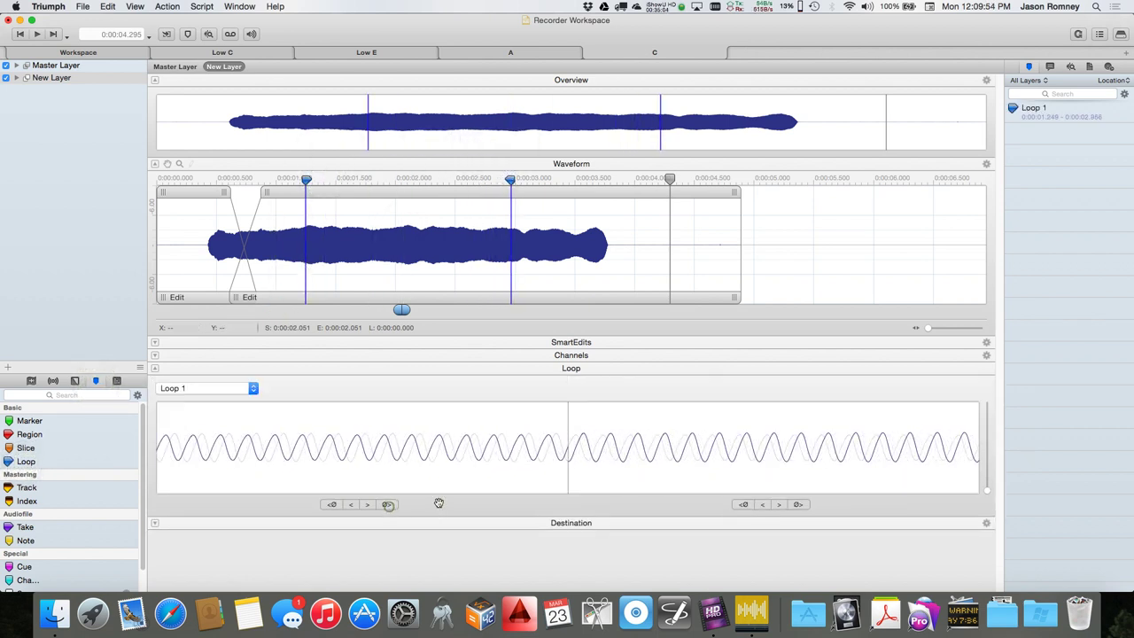
left_click(745, 504)
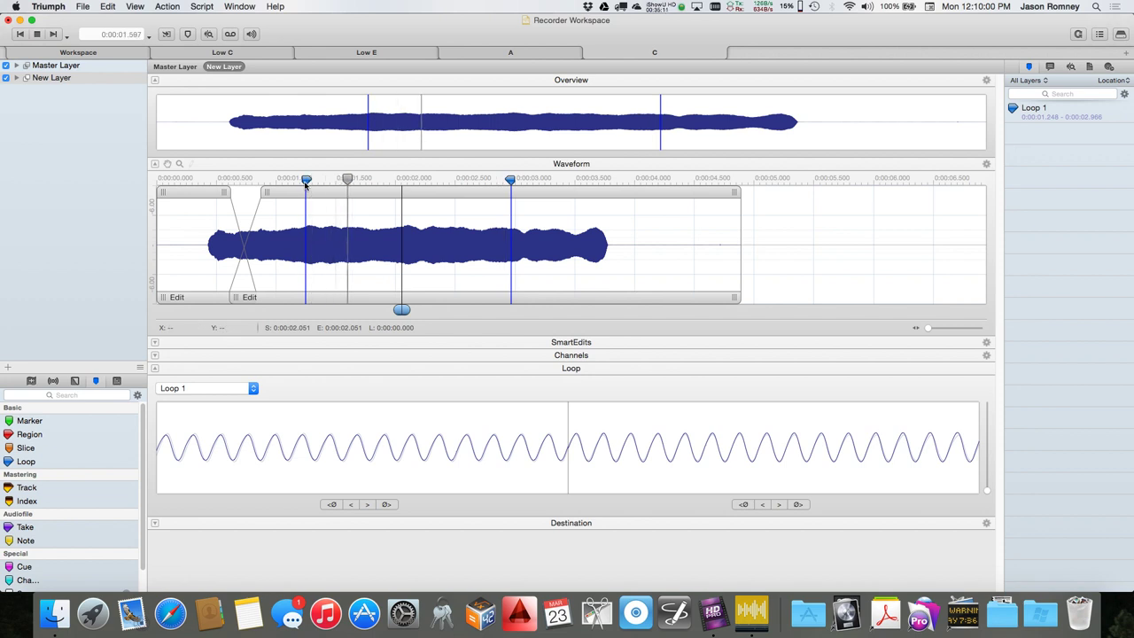
Step: Move the C note loop's start to about 1.76 s, then nudge both loop ends to neighbouring zero crossings while listening to the loop
left_click_drag(305, 182, 366, 182)
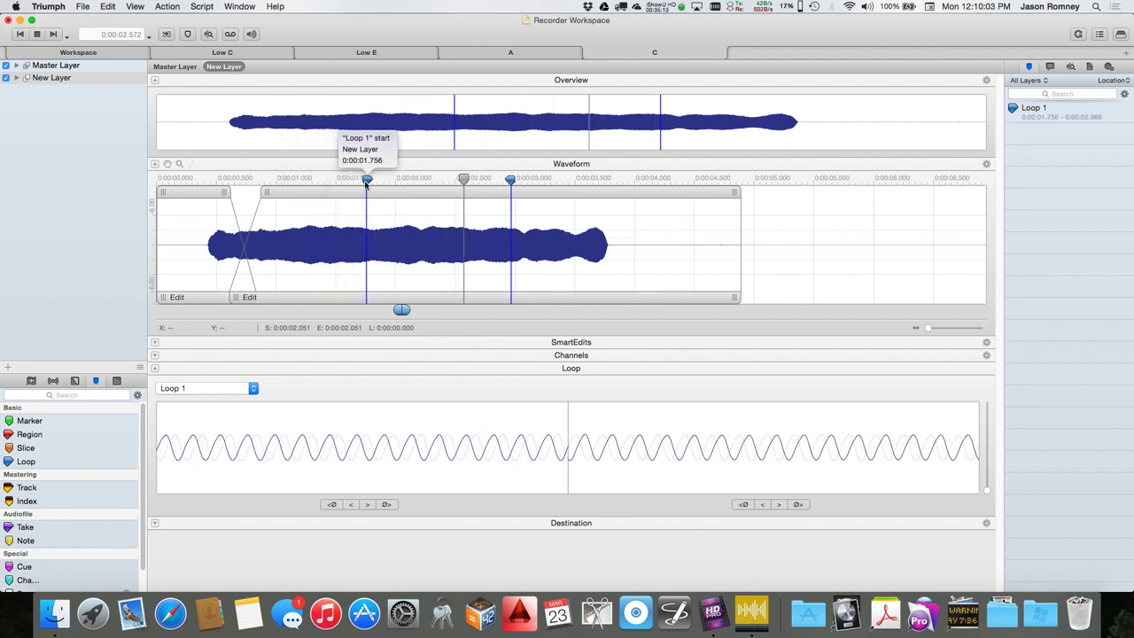
left_click(743, 505)
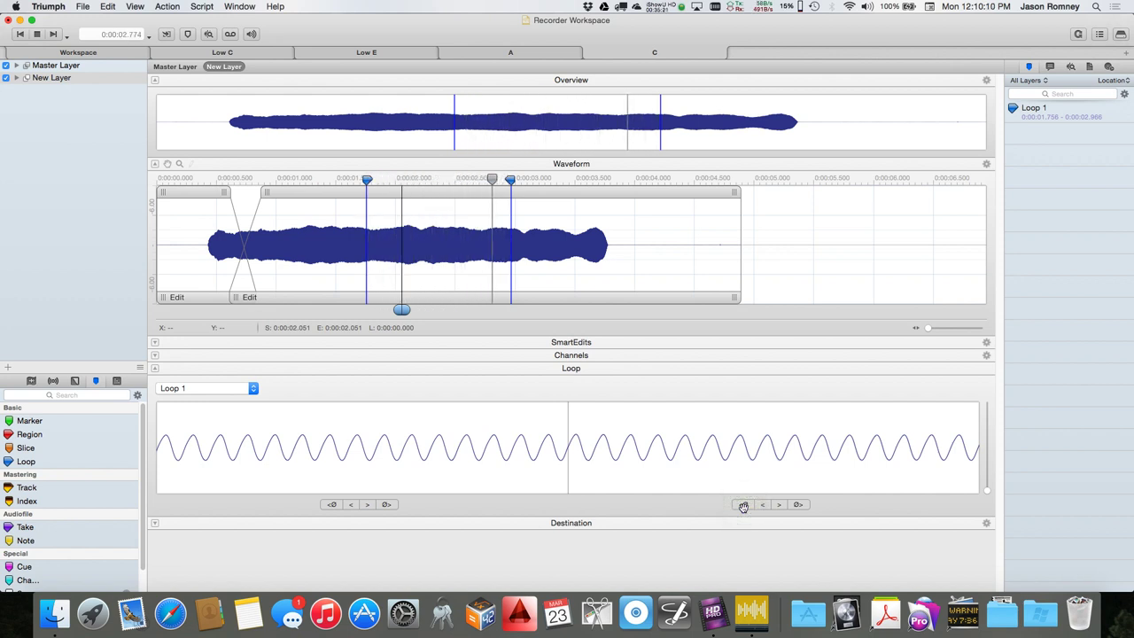
left_click(744, 505)
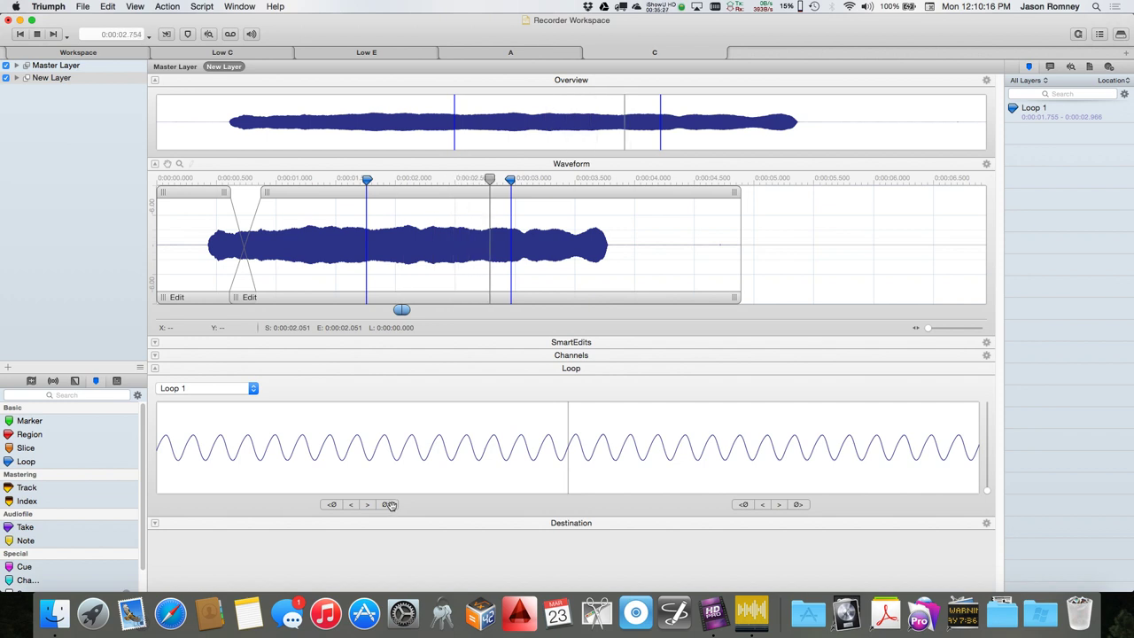
left_click(390, 505)
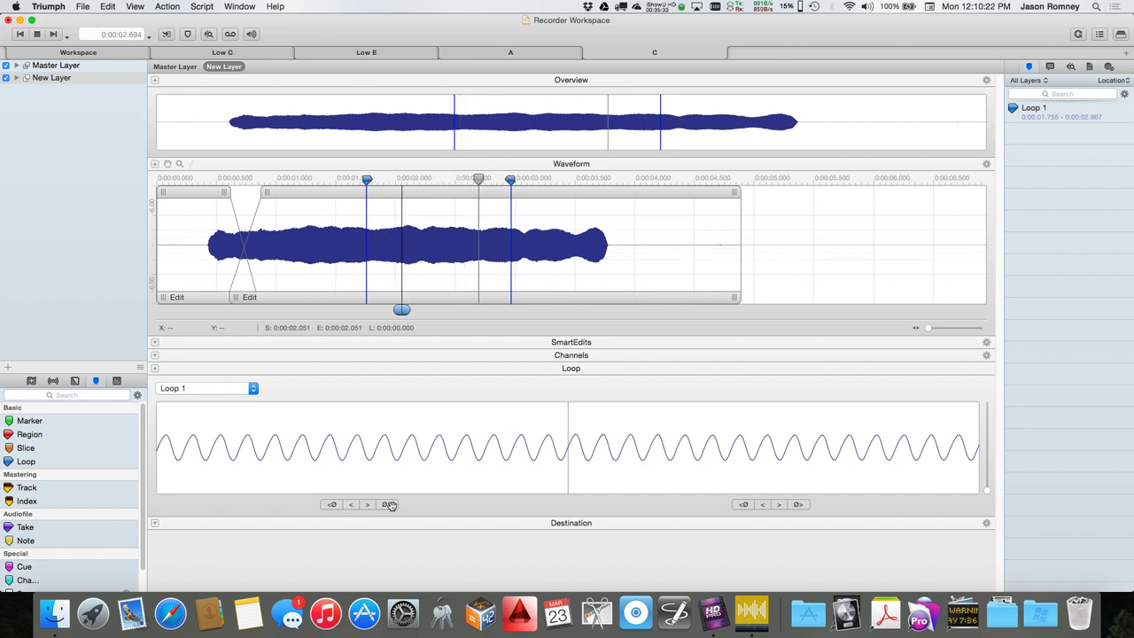
left_click(390, 505)
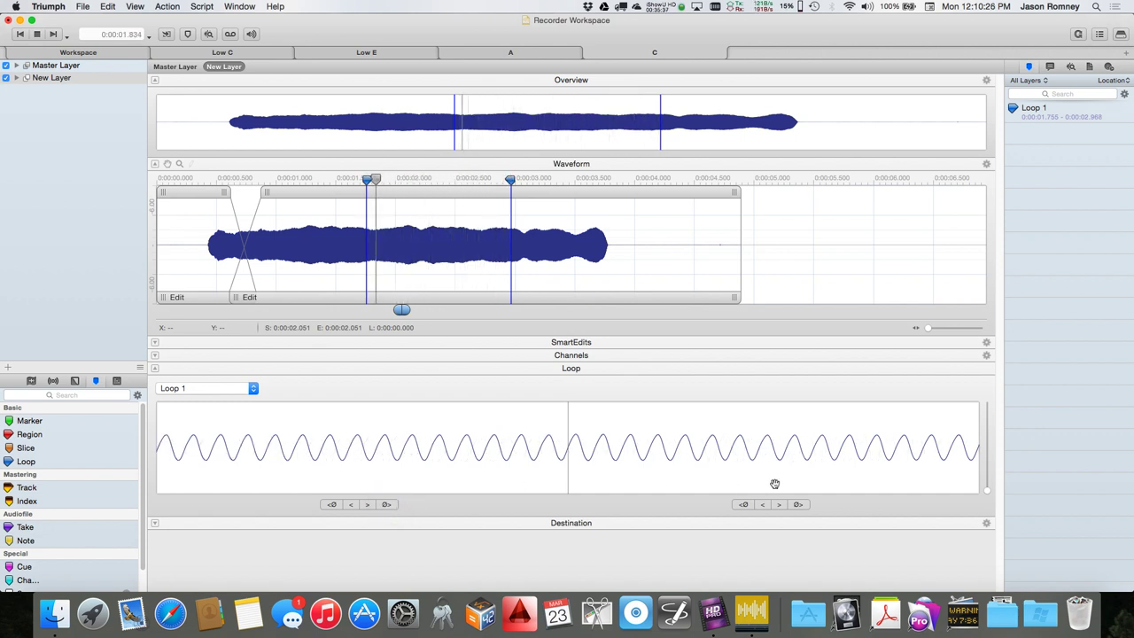
key("XF86AudioLowerVolume")
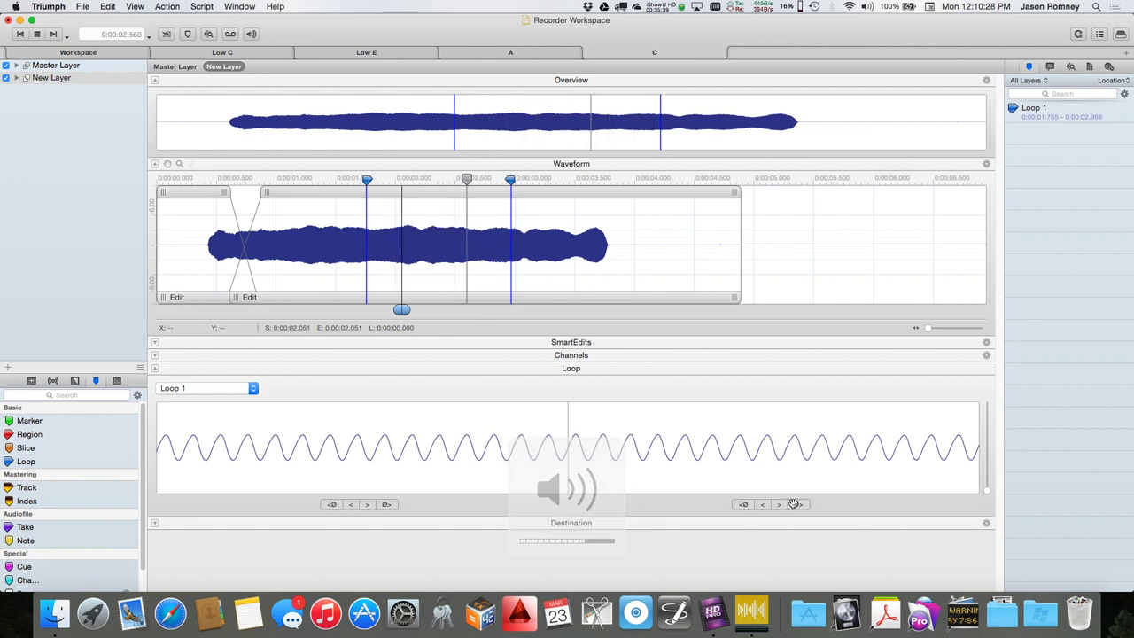
left_click(796, 504)
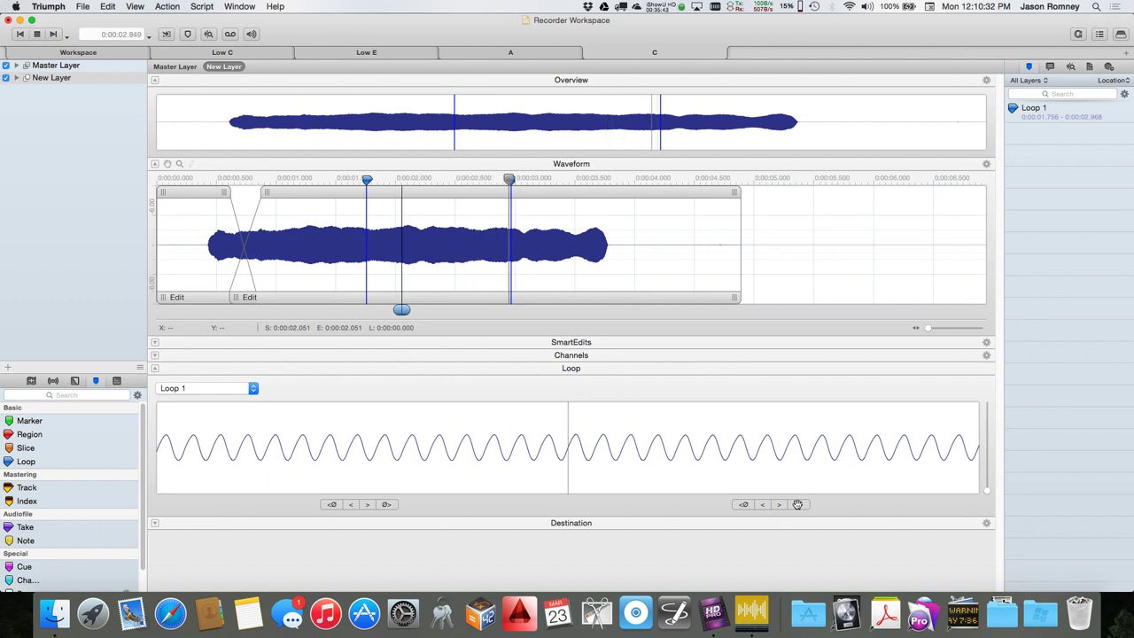
Step: Try shifting the loop start back one zero crossing and the loop end forward several crossings to about 2.97 s
left_click(744, 505)
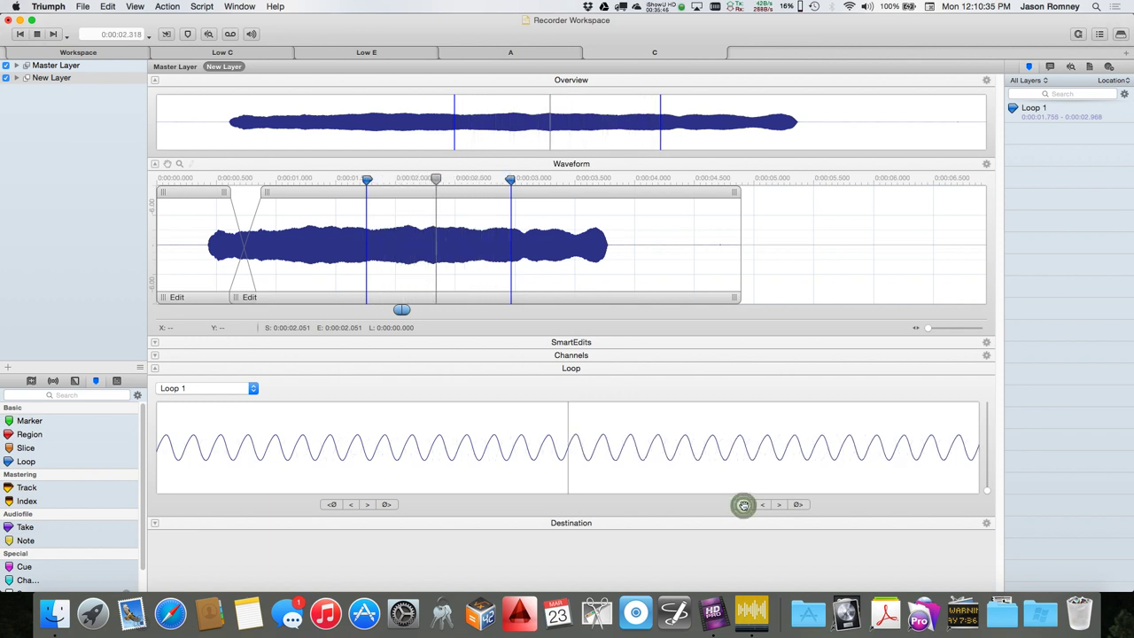
left_click(386, 504)
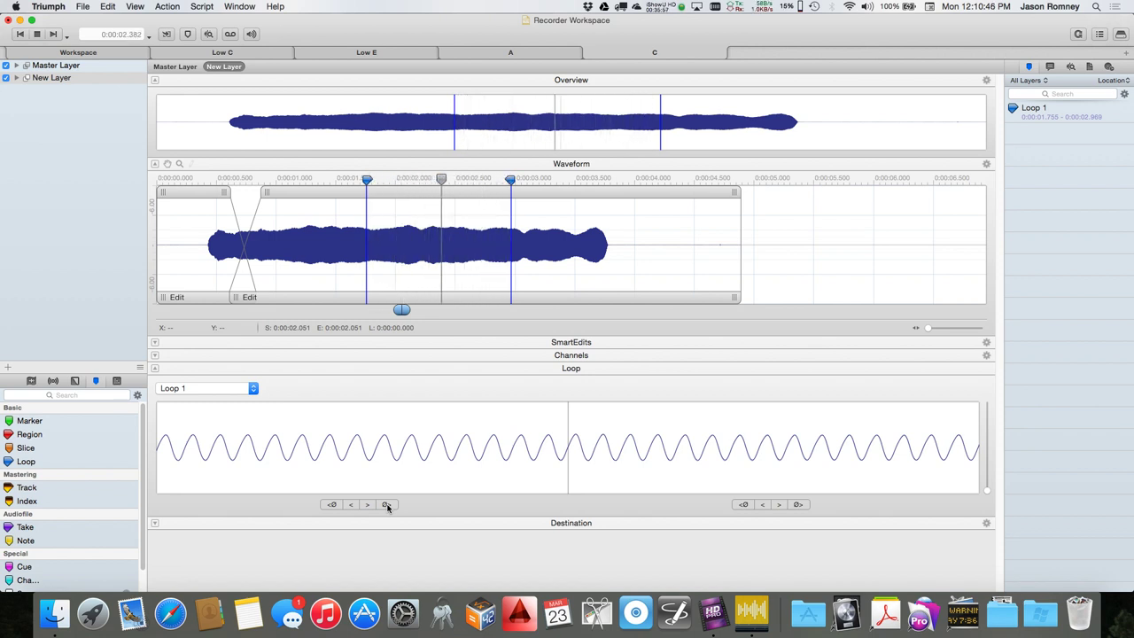
left_click(387, 505)
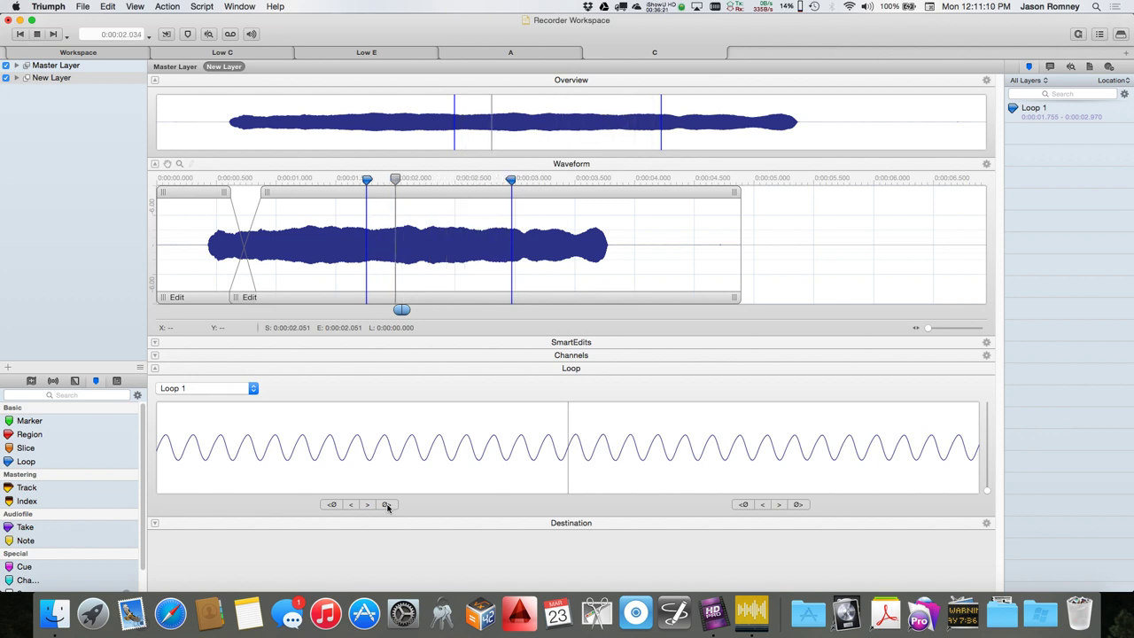
left_click(388, 505)
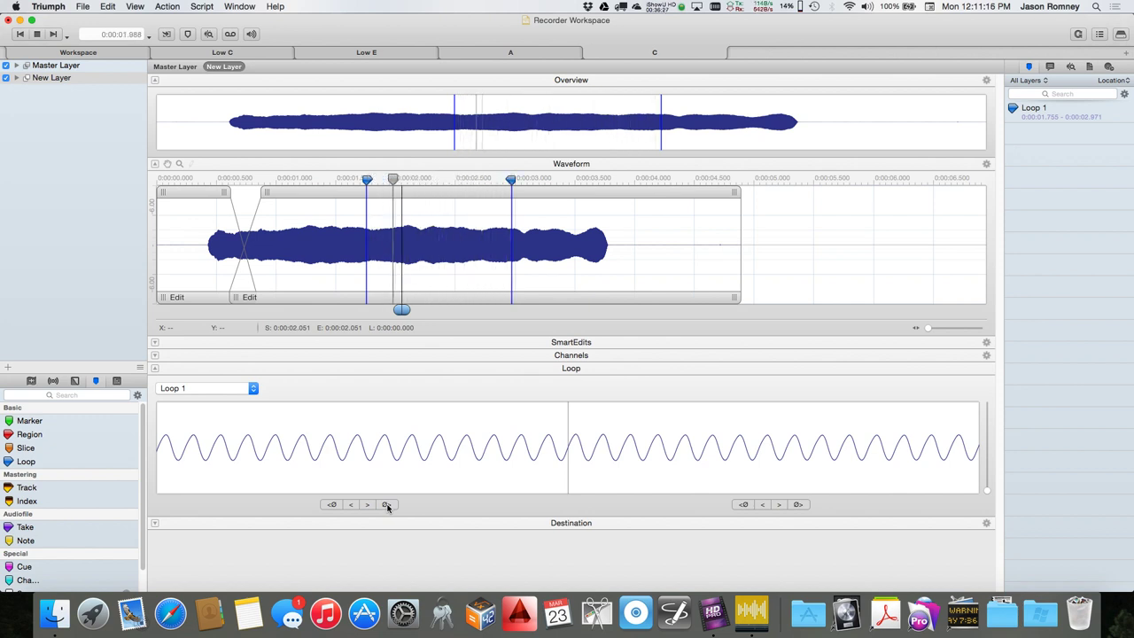
left_click(387, 505)
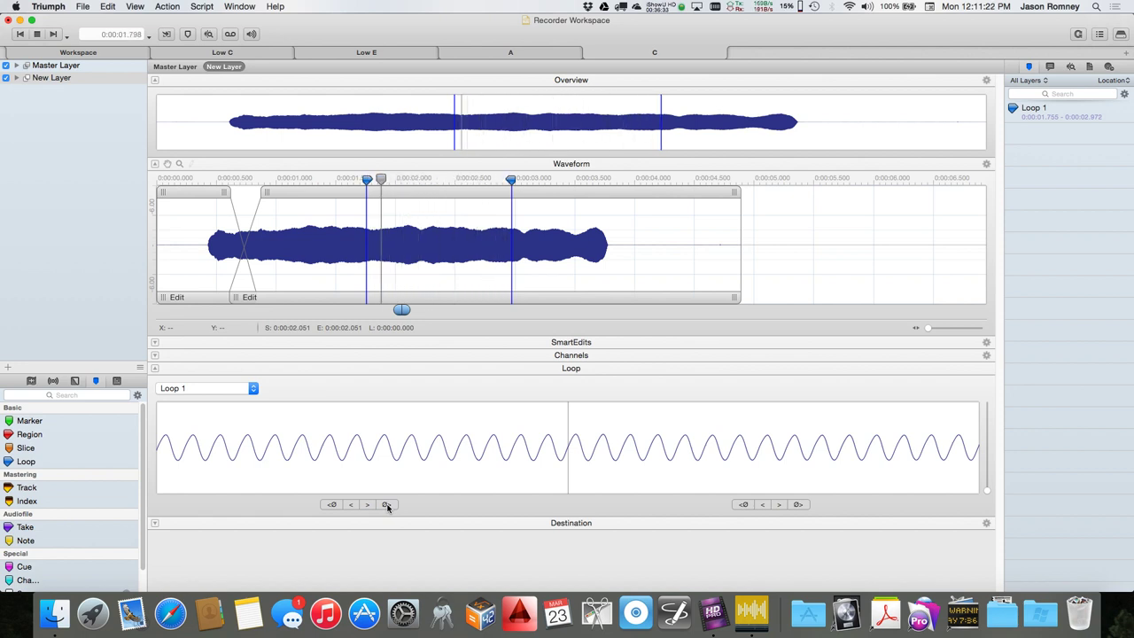
left_click(387, 505)
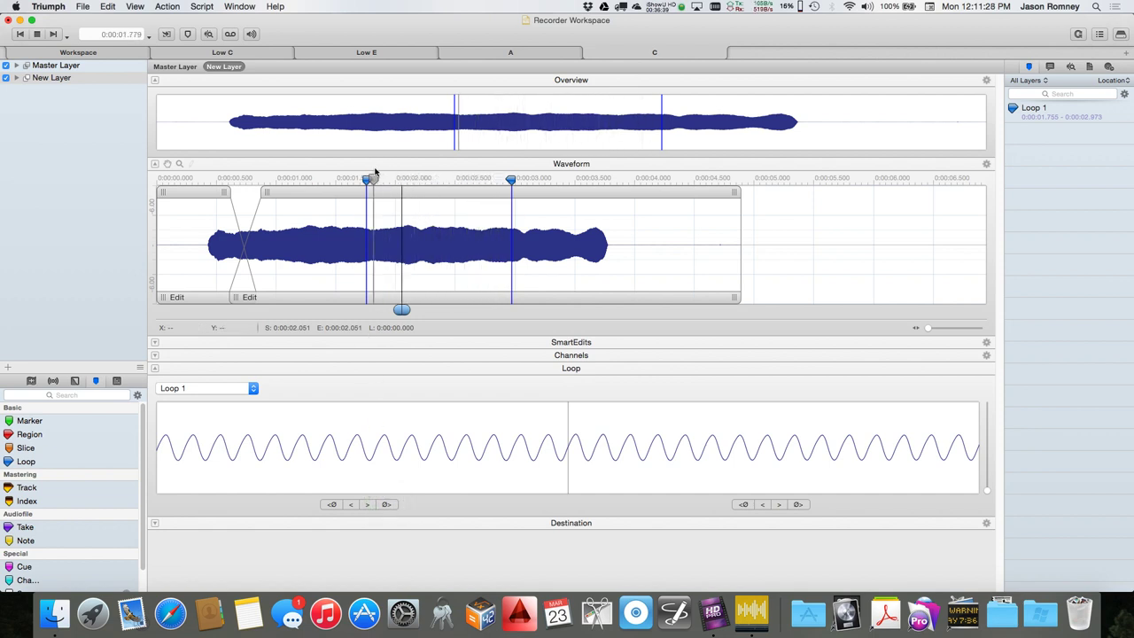
Step: Set the C note's loop from about 1.56 to 2.86 s, align its ends at zero crossings, and check the loop by playback
left_click_drag(366, 181, 342, 182)
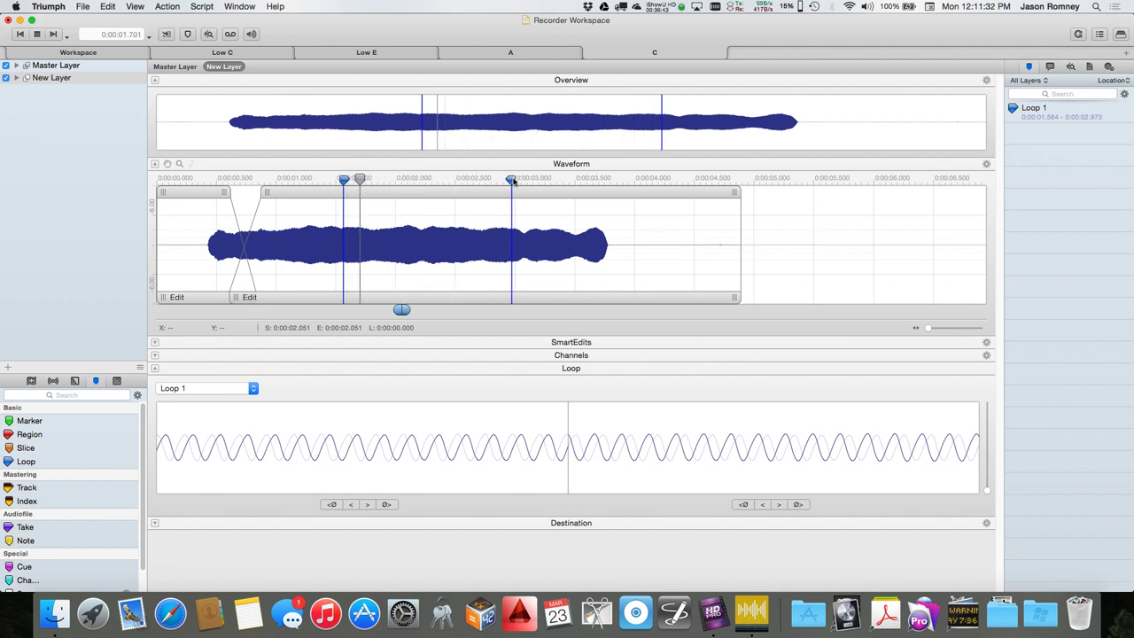
left_click_drag(511, 181, 497, 181)
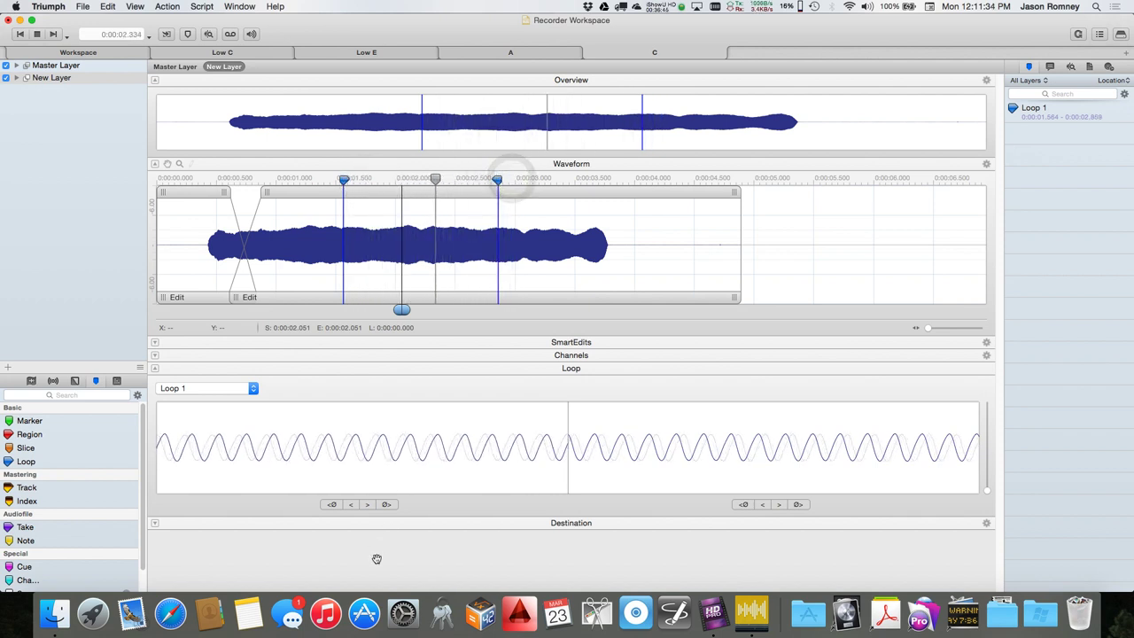
left_click(386, 504)
left_click(740, 504)
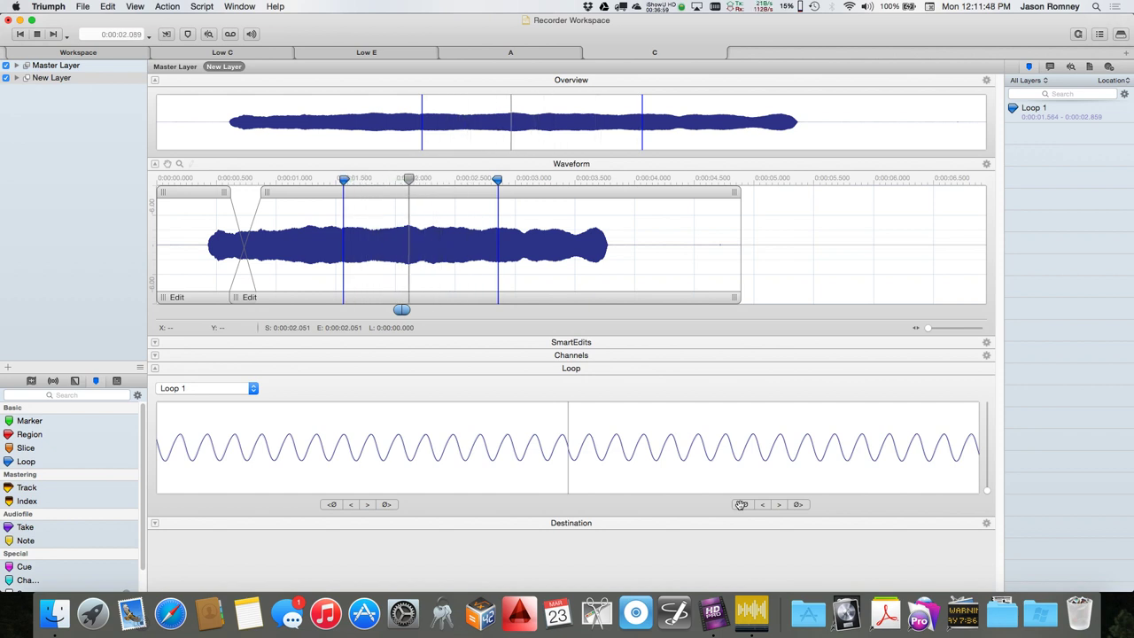
key("space")
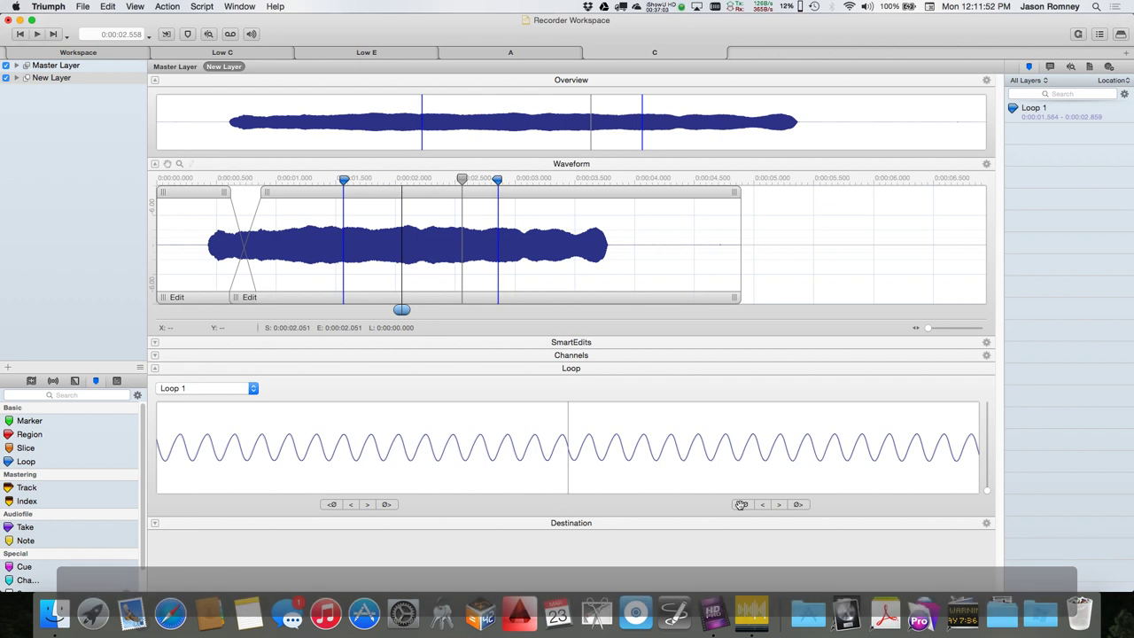
key("space")
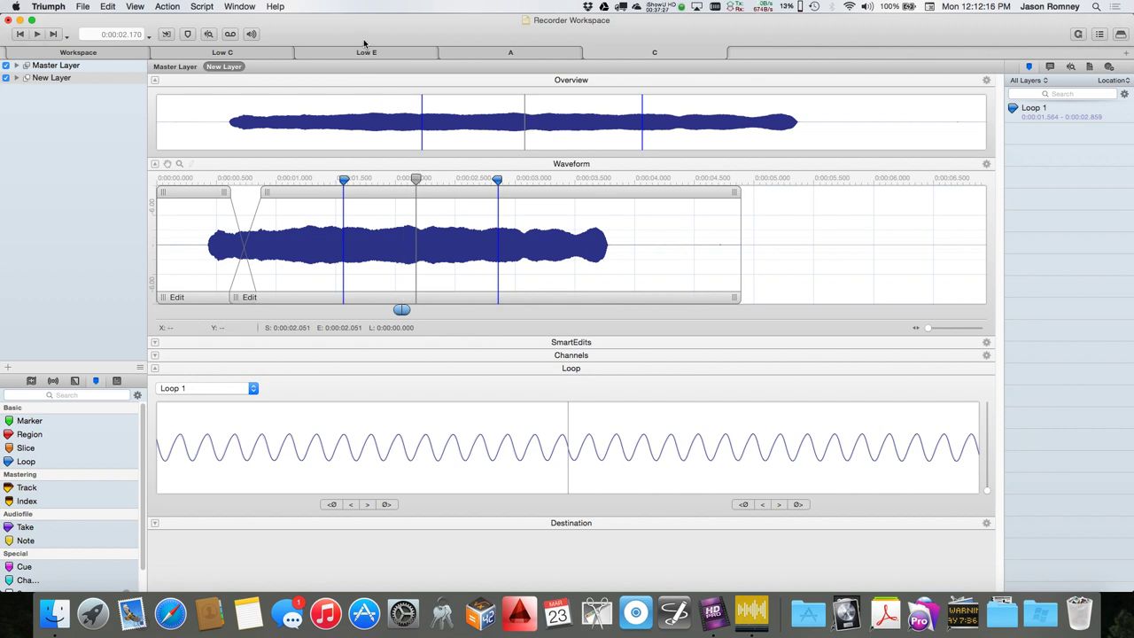
Step: Render the C workspace as a 24-bit interleaved WAV file with dithering disabled, and save the project
left_click(82, 6)
left_click(101, 156)
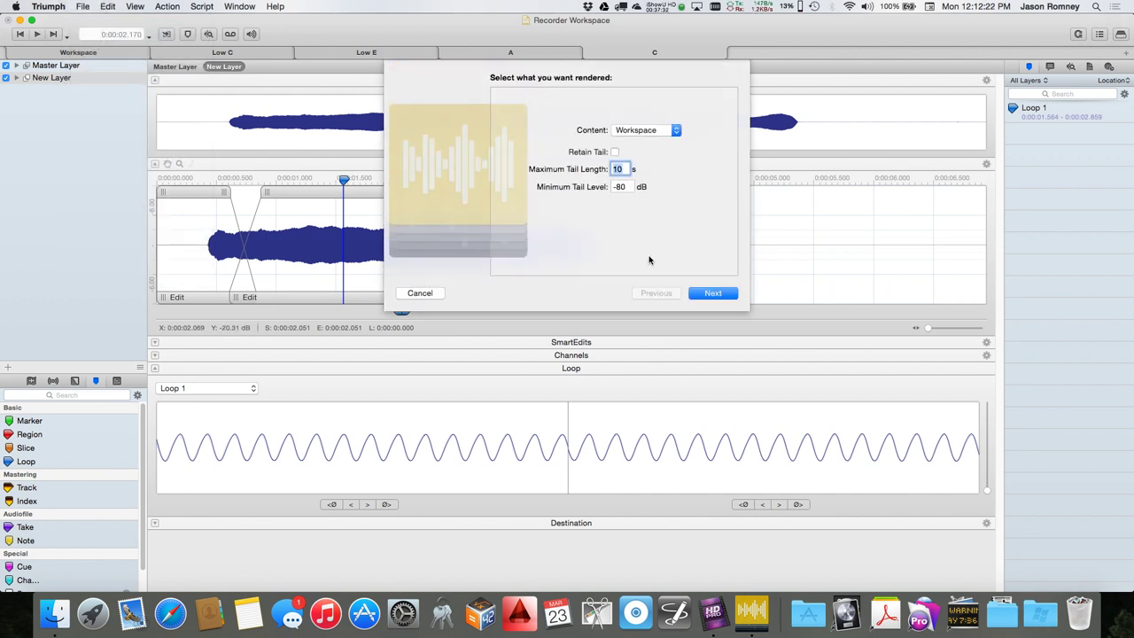
left_click(712, 293)
left_click(712, 294)
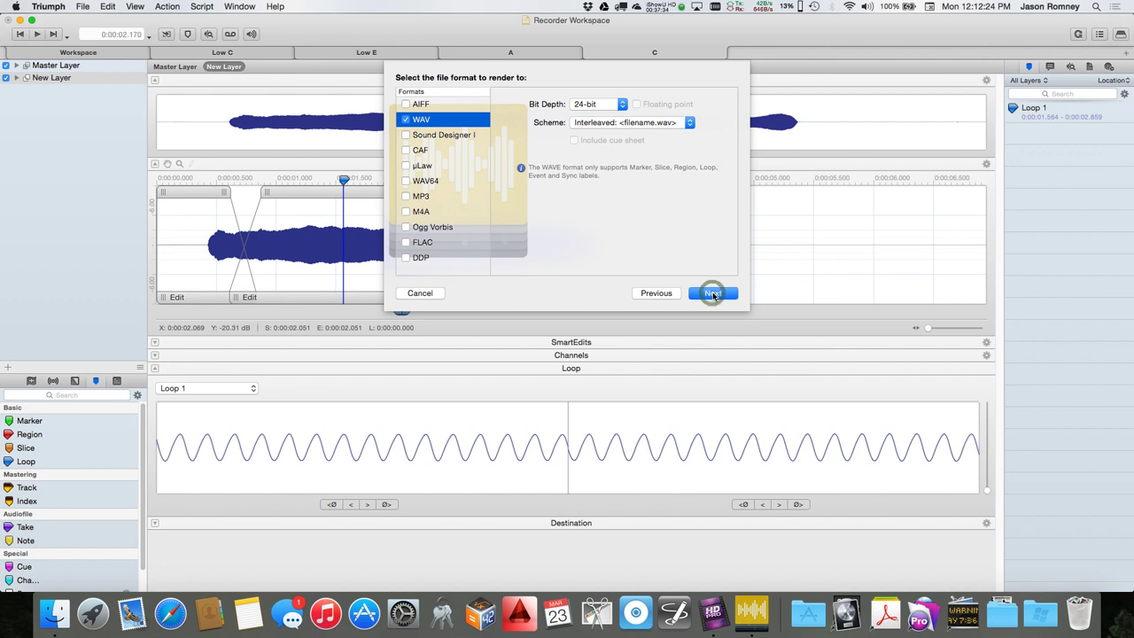
left_click(712, 293)
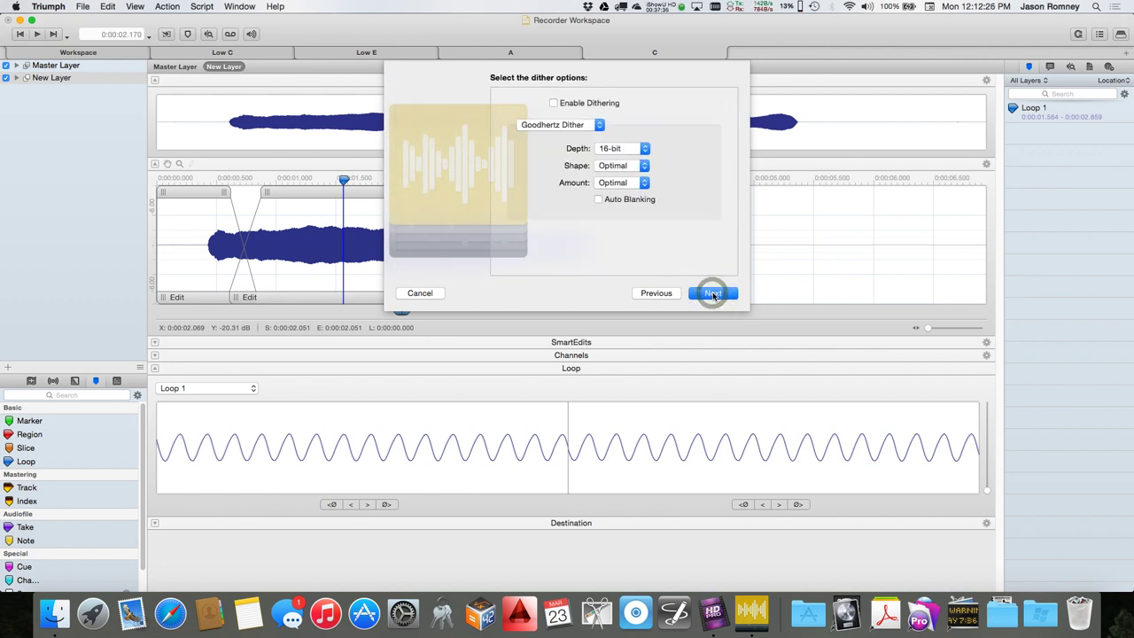
left_click(712, 293)
left_click(712, 294)
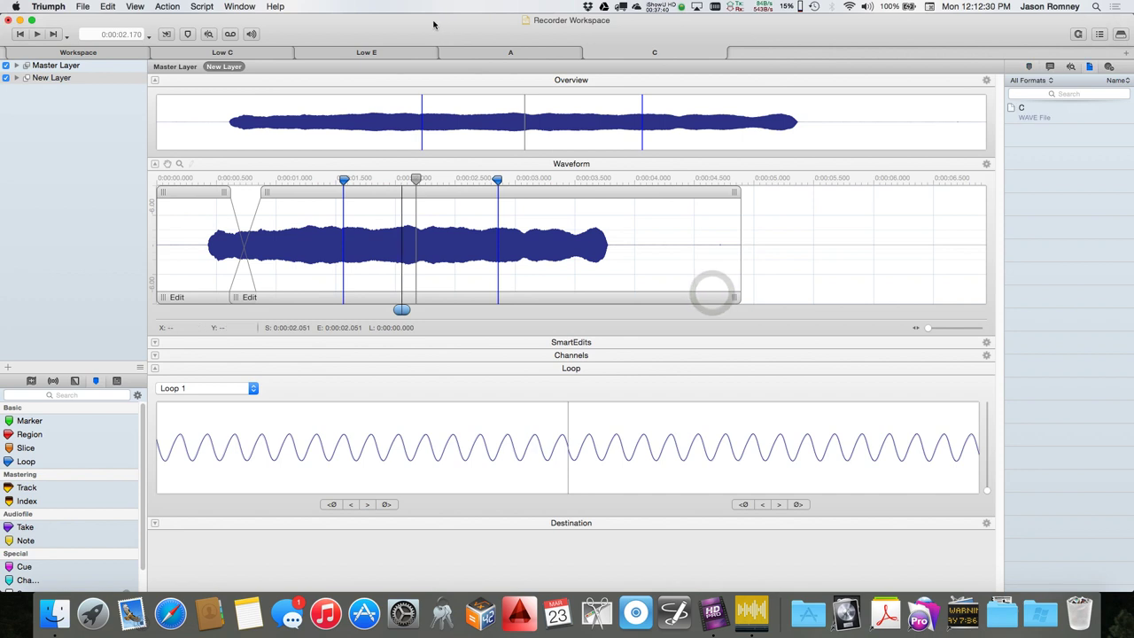
key("super+s")
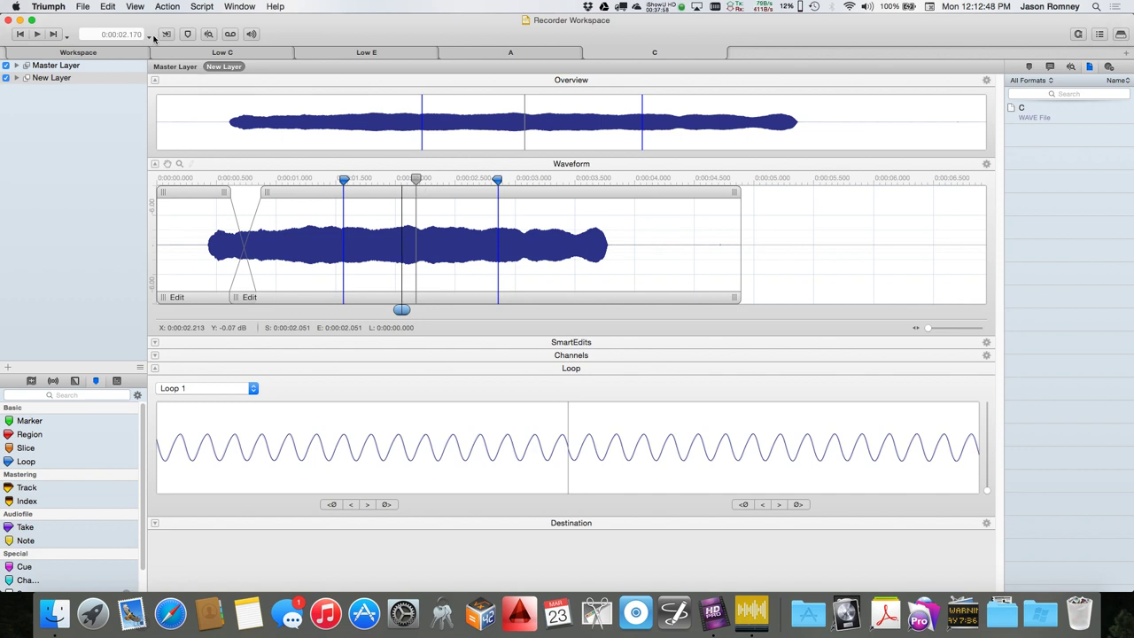
Step: Check the original recording's workspace and the Low C workspace, ending on the original recording
left_click(106, 54)
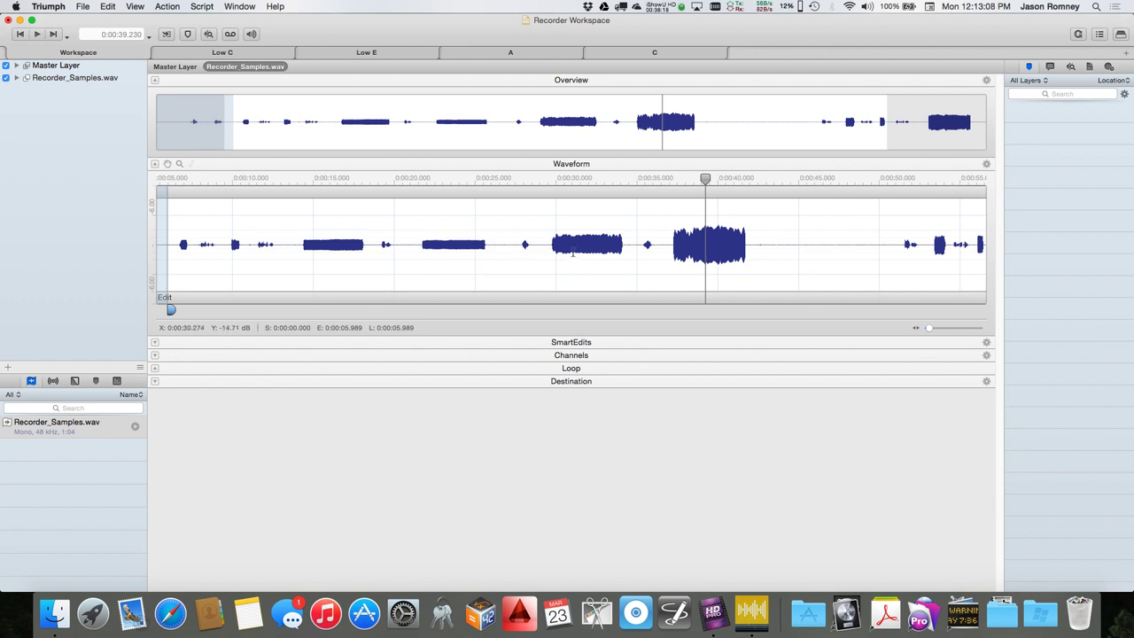
left_click(264, 55)
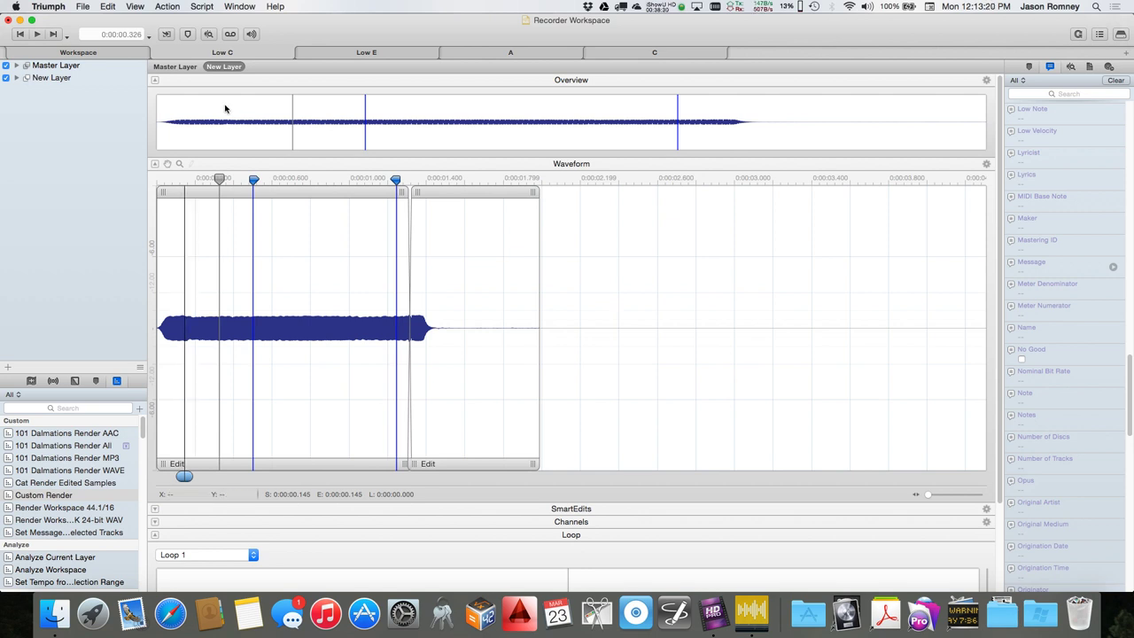
left_click(85, 52)
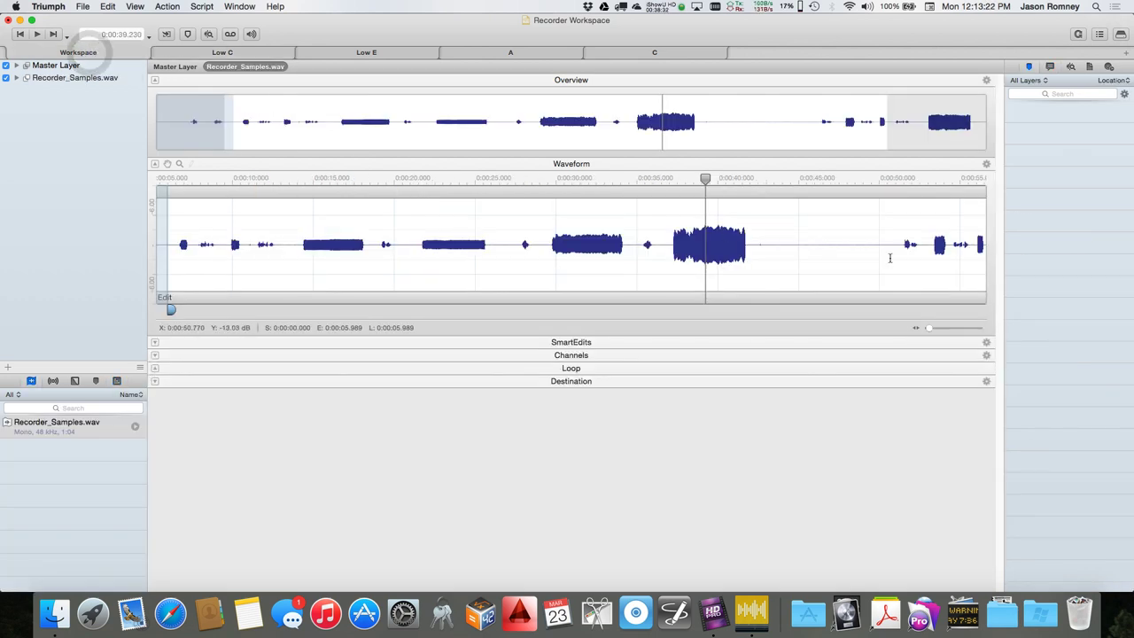
Step: Play the original recording from about 57 s to identify the final sustained note
scroll(888, 256, "right", 10)
scroll(849, 257, "right", 3)
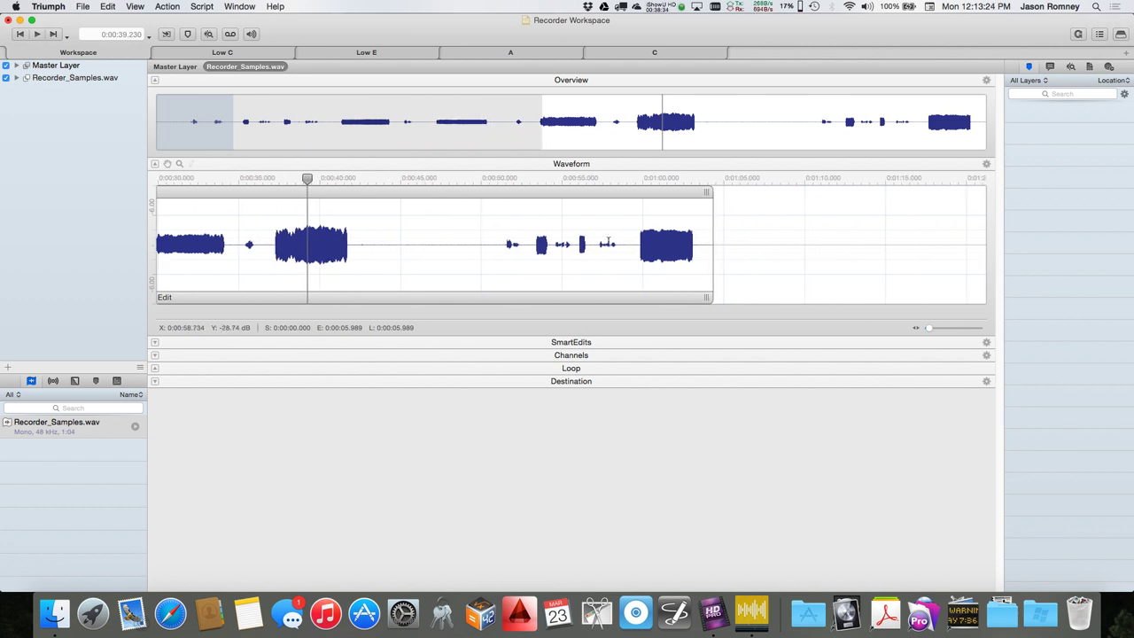
left_click(592, 191)
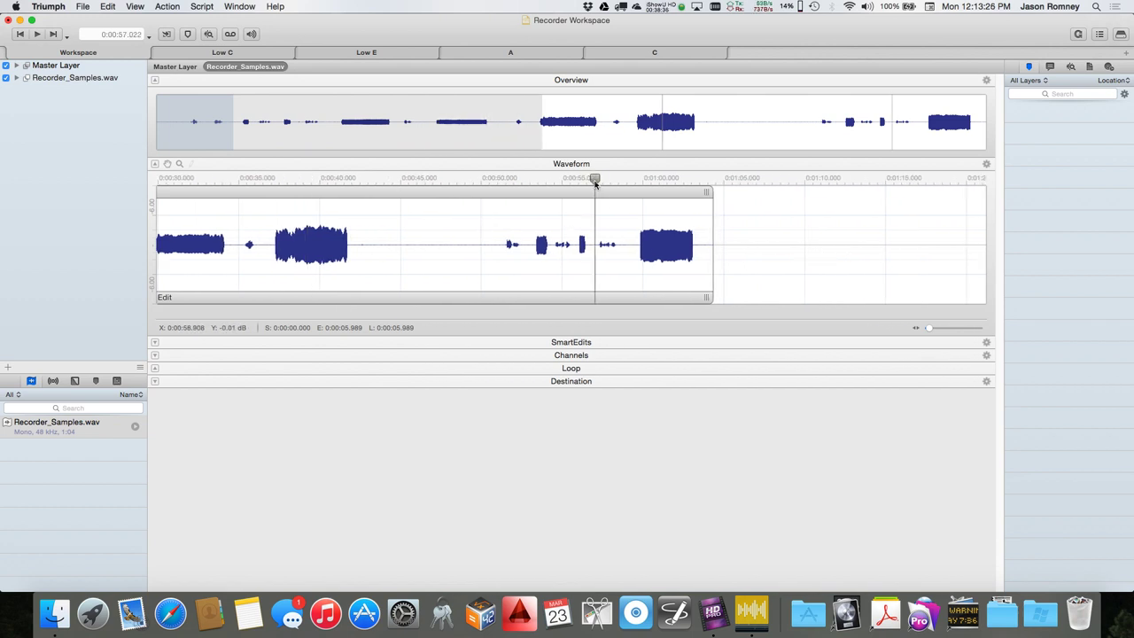
key("space")
left_click(621, 240)
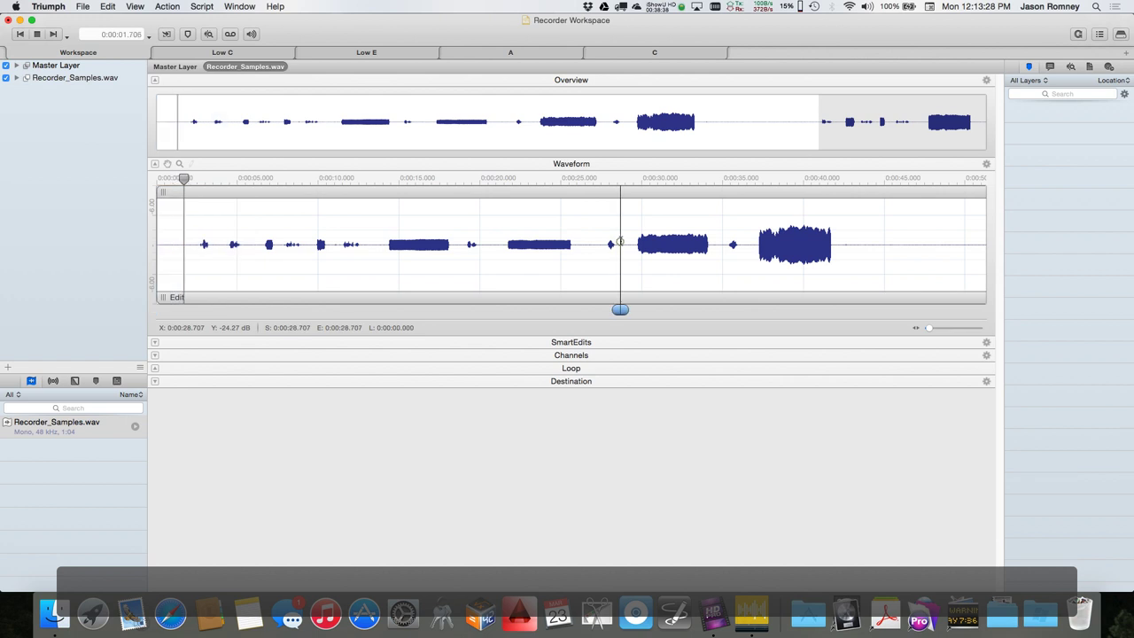
key("space")
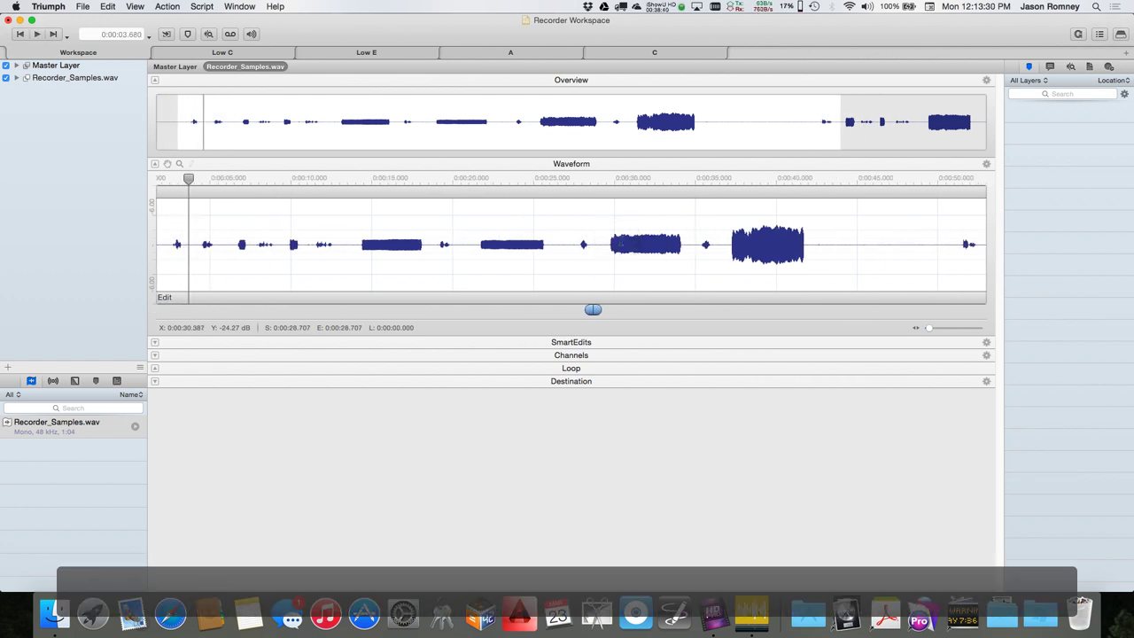
scroll(620, 240, "right", 8)
left_click(843, 181)
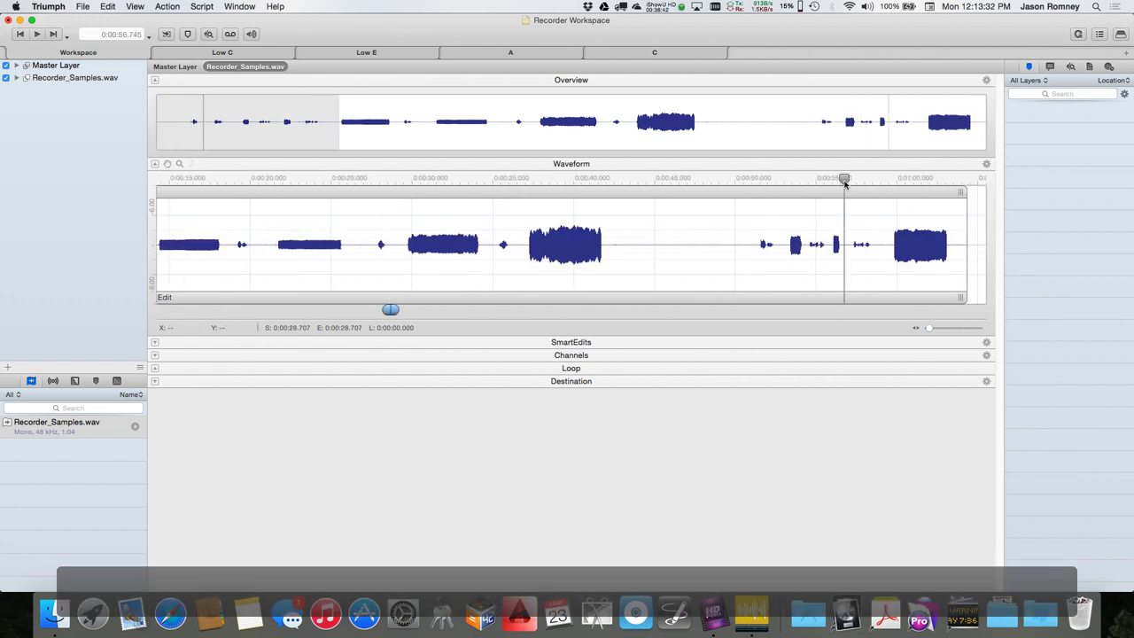
left_click(849, 236)
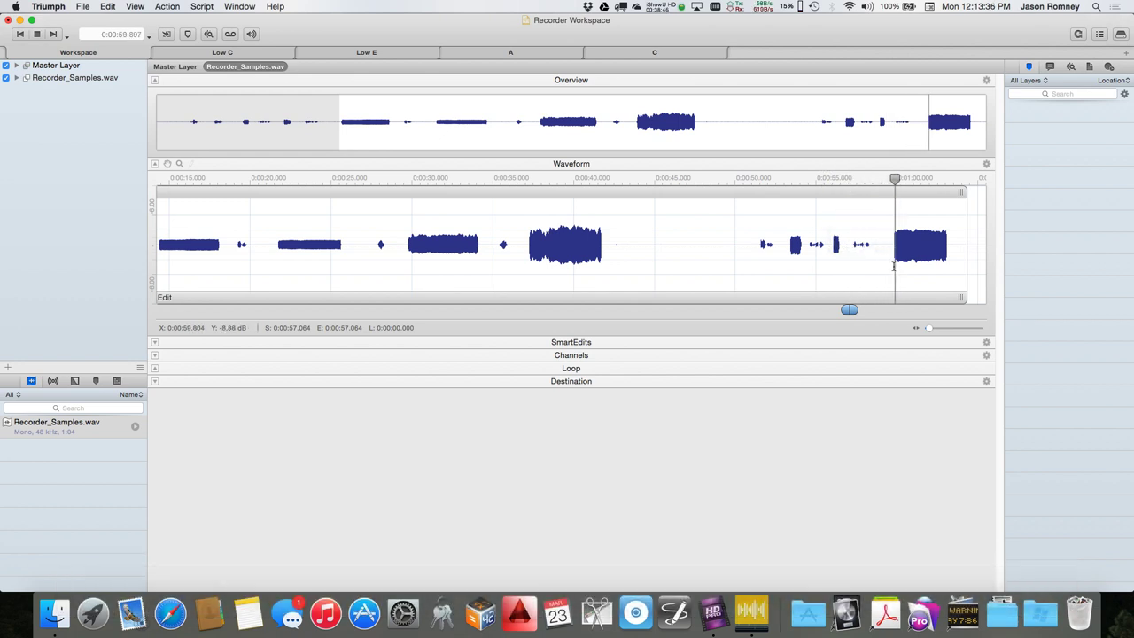
Step: Extract the final sustained note, about 59.4 to 63.7 s, into a new workspace and name it High E
left_click_drag(885, 246, 959, 248)
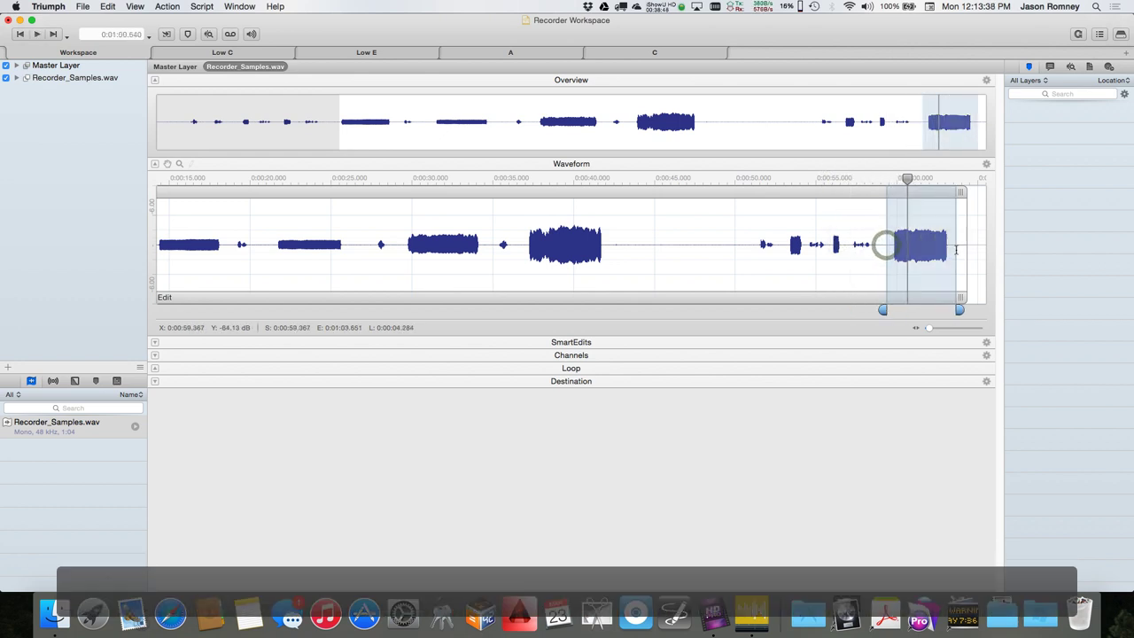
left_click(172, 7)
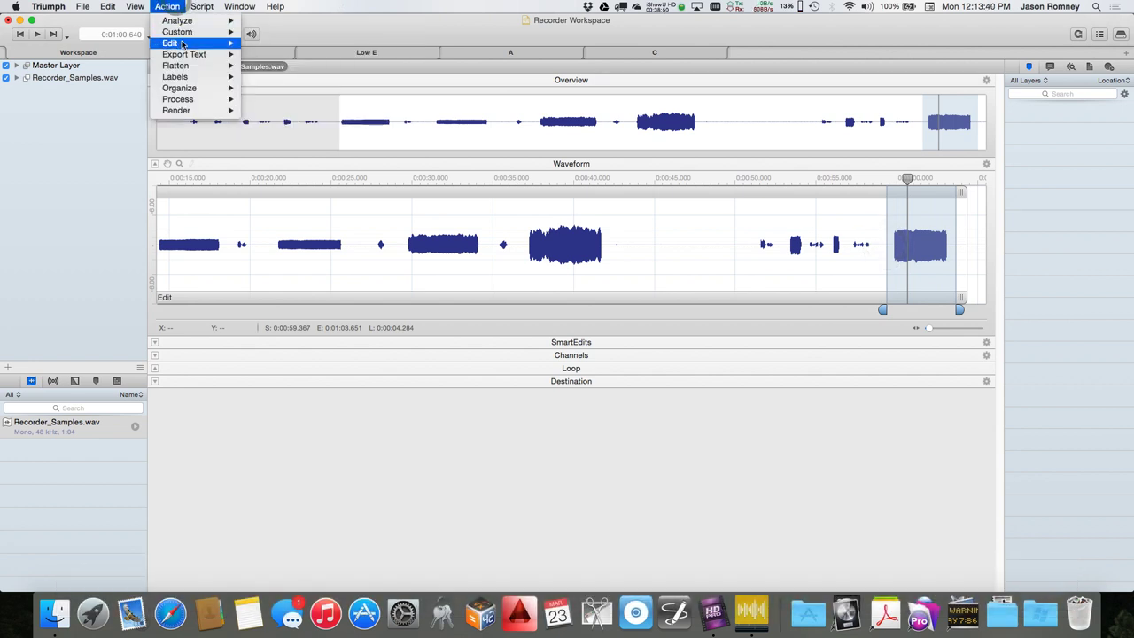
mouse_move(194, 42)
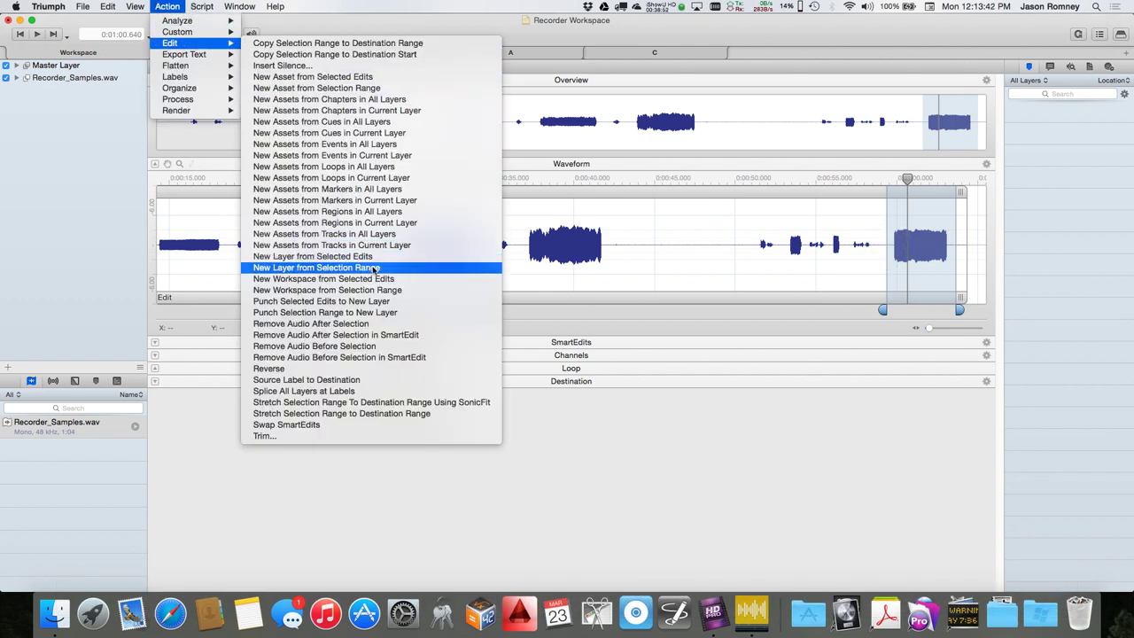
left_click(383, 293)
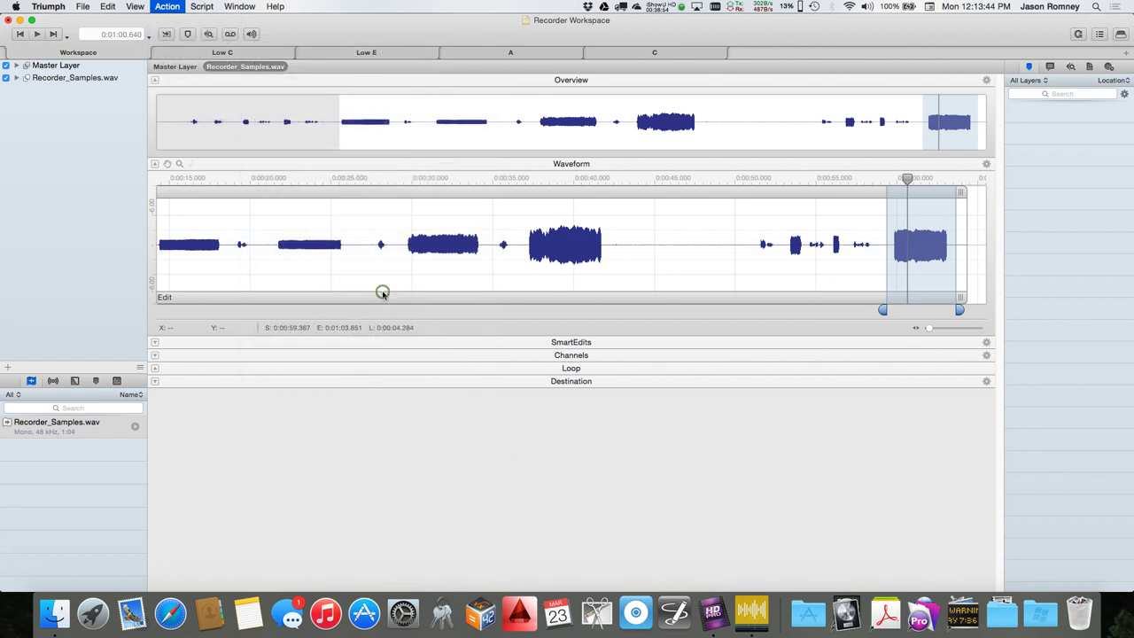
double_click(806, 53)
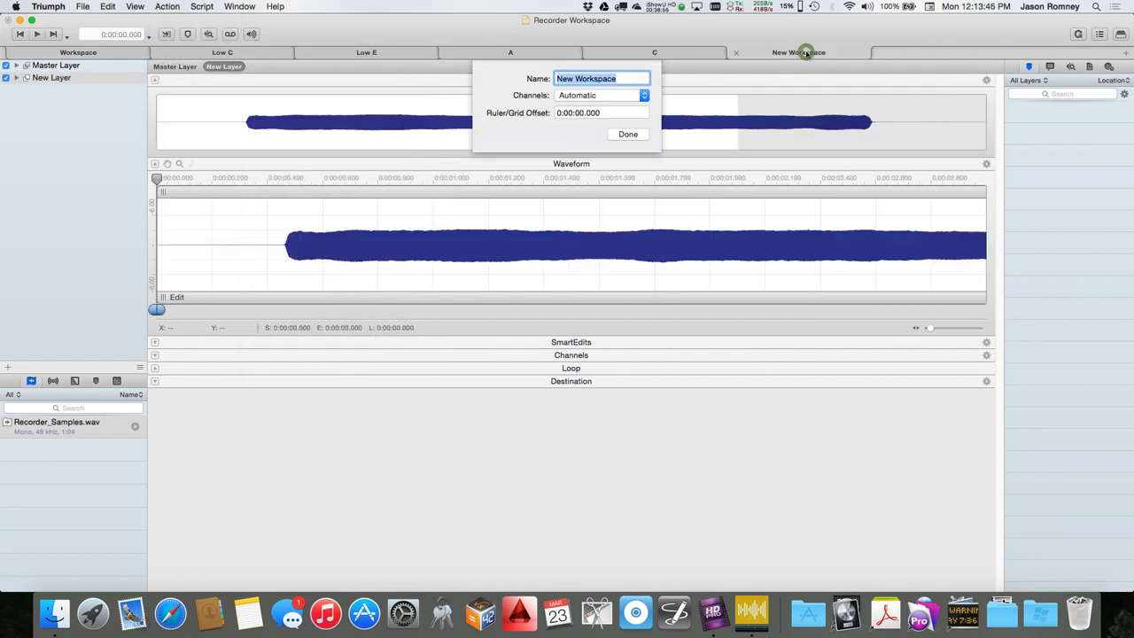
type("High E")
key("Return")
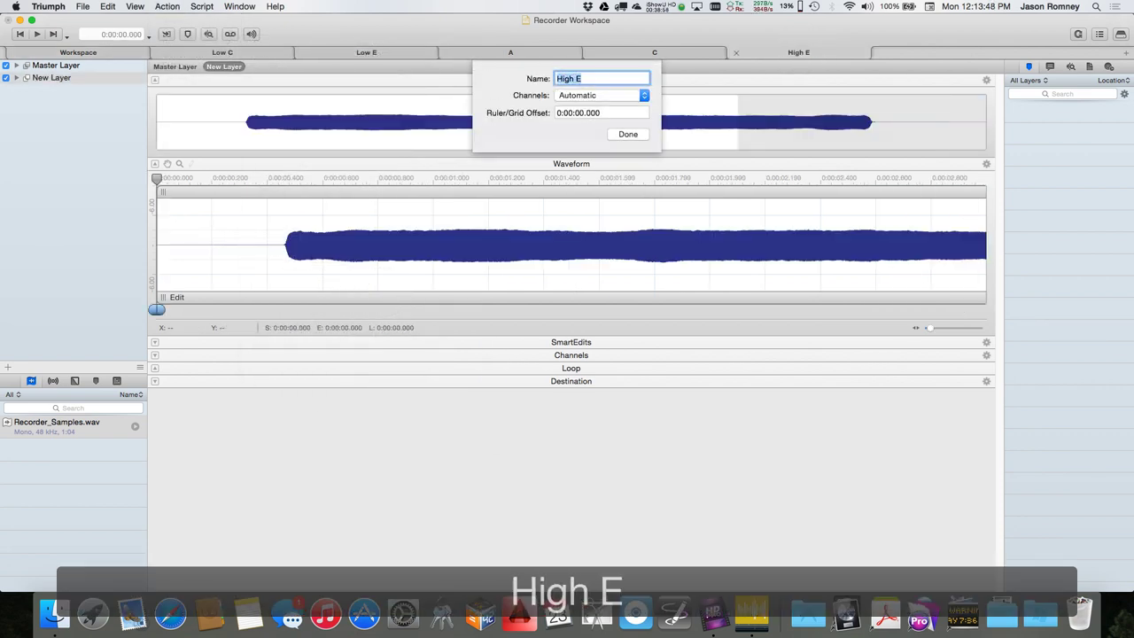
left_click(628, 134)
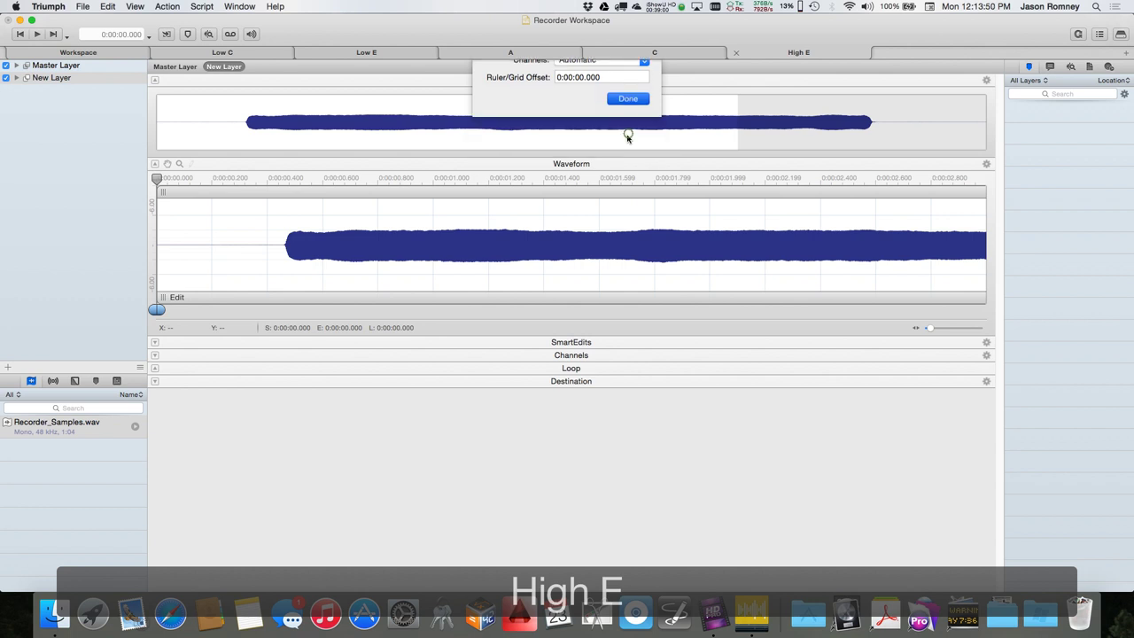
Step: Trim the silence before the High E note's attack at about 0.46 s and move the edit to the timeline start
left_click(160, 295)
left_click_drag(290, 298, 284, 299)
scroll(289, 225, "up", 5)
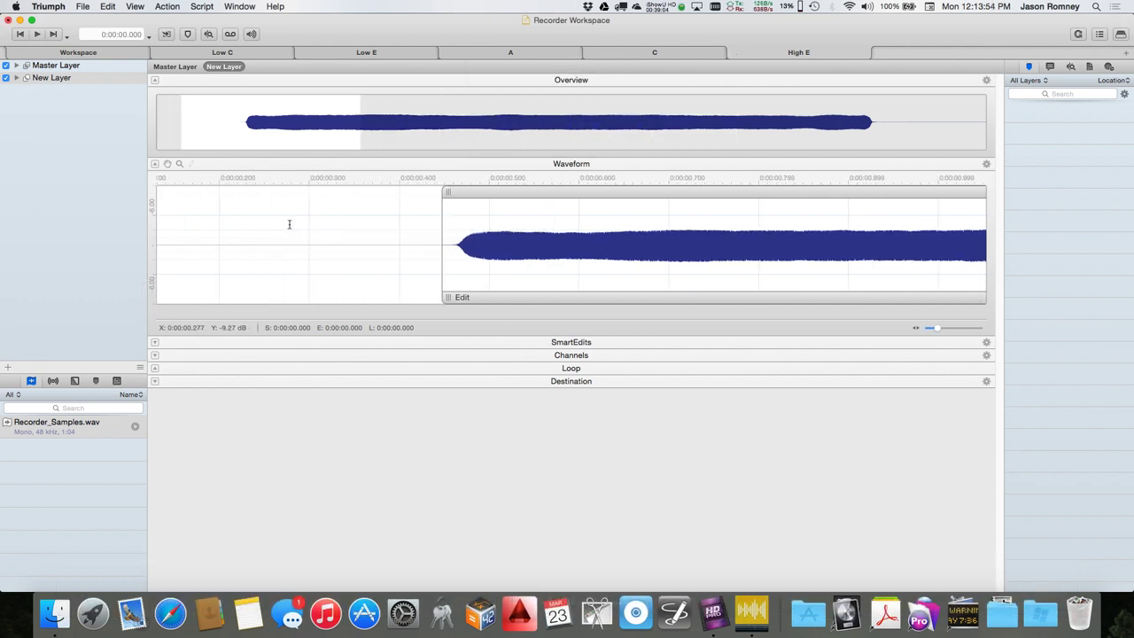
scroll(425, 277, "up", 3)
scroll(428, 278, "up", 2)
left_click(427, 296)
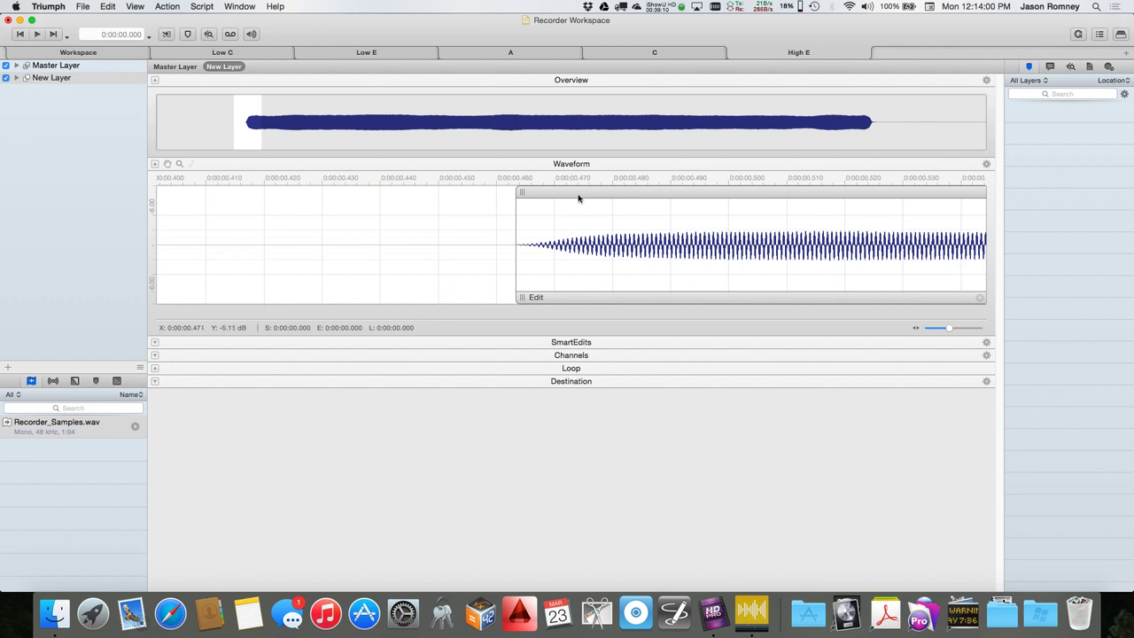
scroll(585, 197, "down", 3)
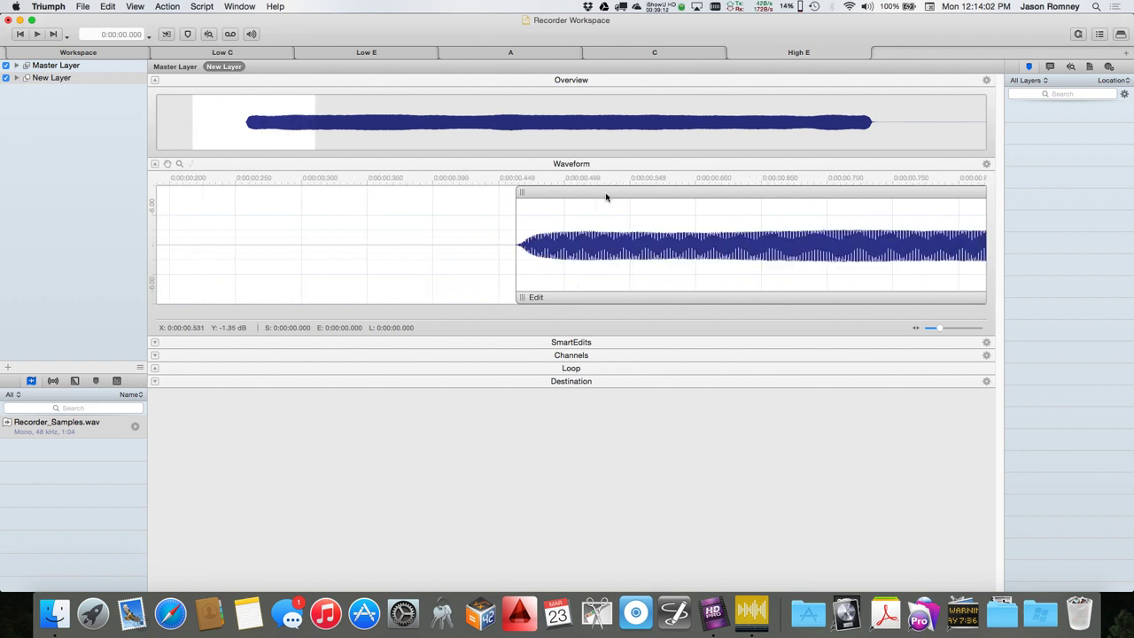
scroll(606, 196, "down", 3)
left_click(605, 195)
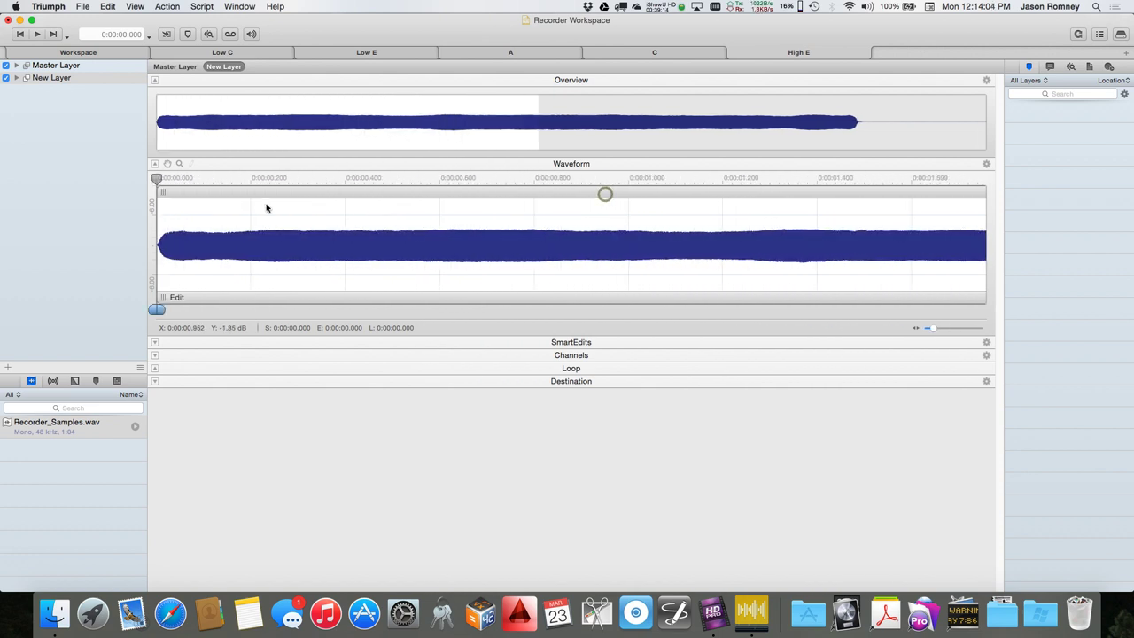
scroll(382, 241, "down", 3)
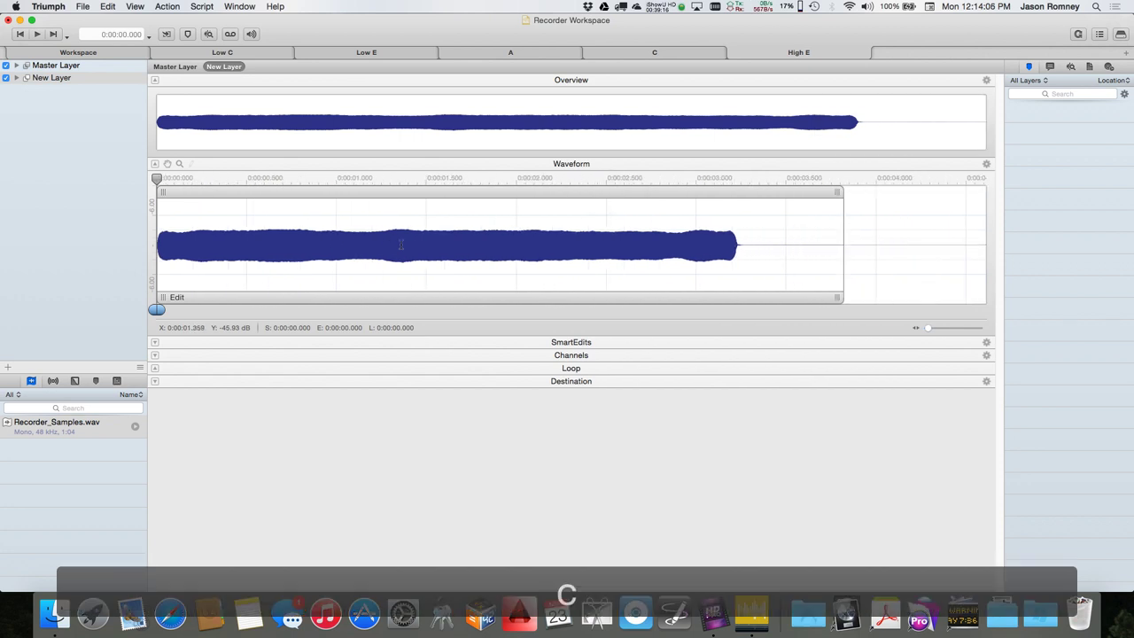
Step: Play the trimmed High E note to judge its attack and sustain
key("space")
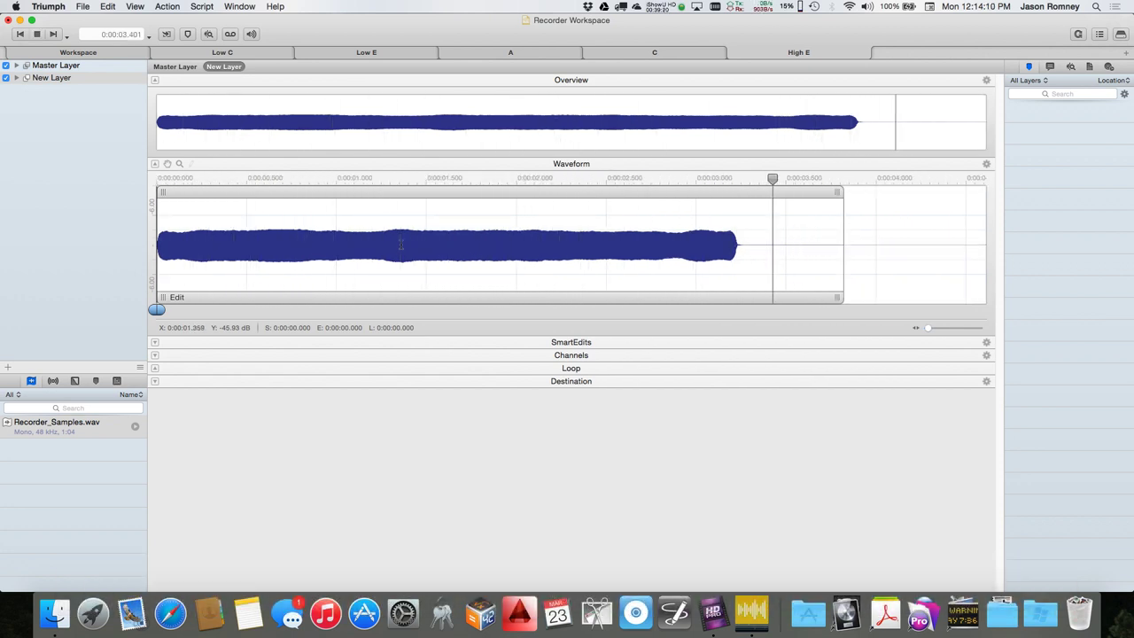
key("space")
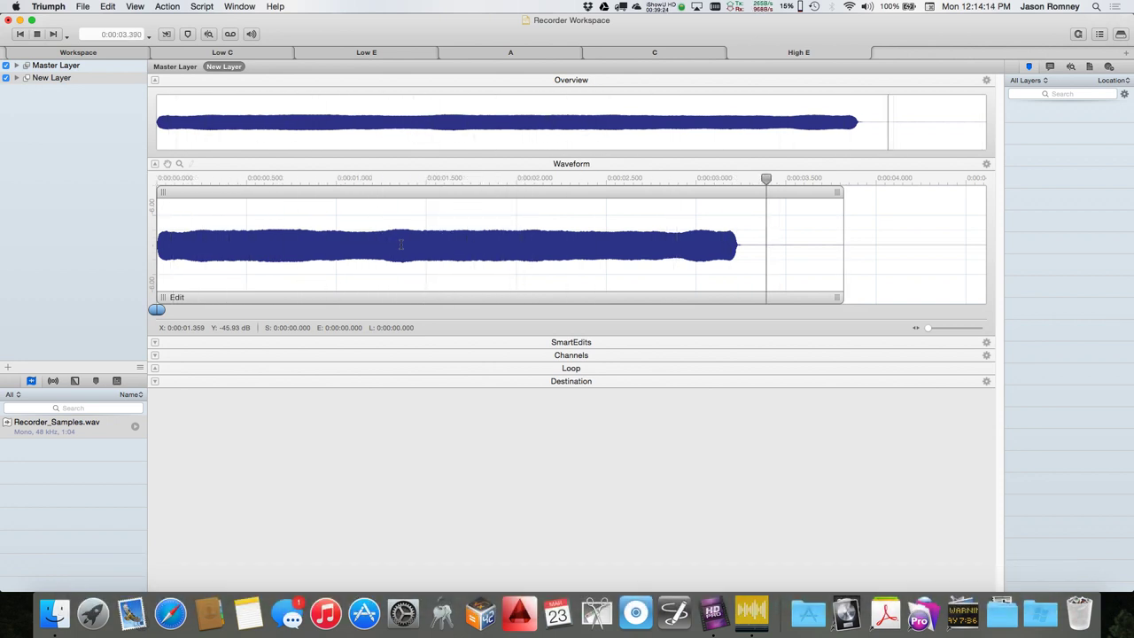
key("space")
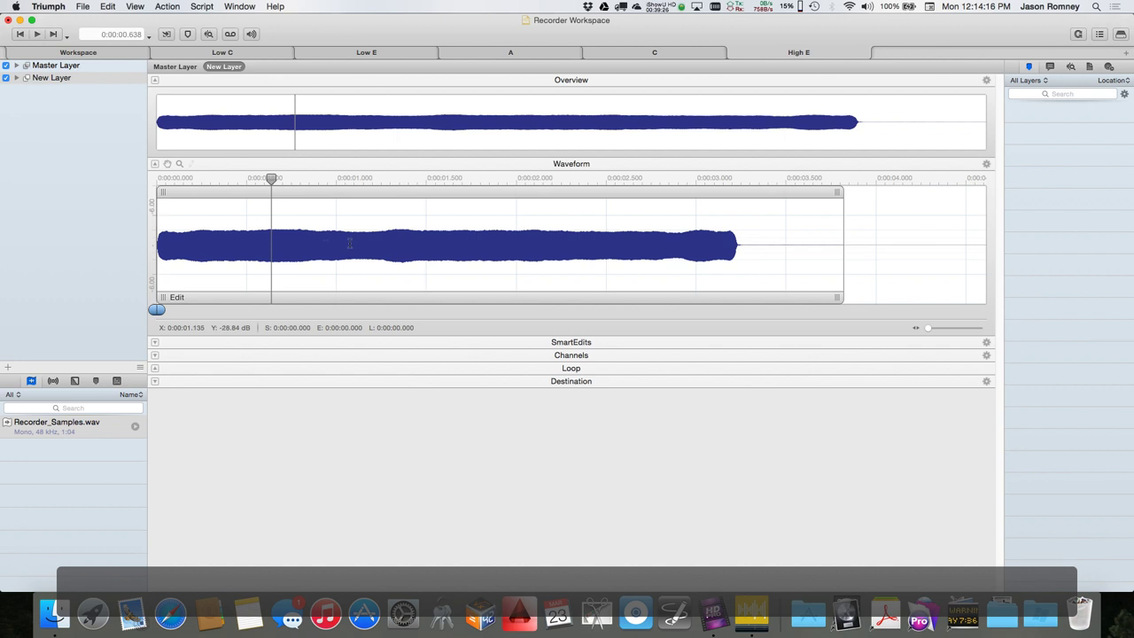
Step: Splice the High E edit at about 1.46 s and 0.30 s, and remove the section between the splices
left_click(418, 241)
left_click(107, 6)
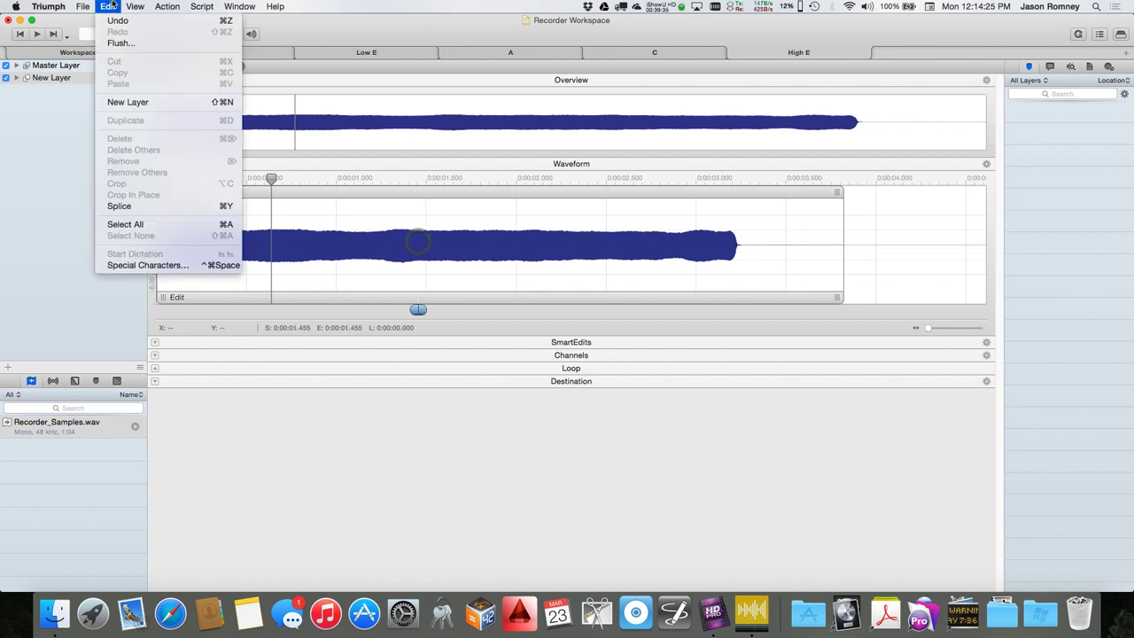
left_click(132, 207)
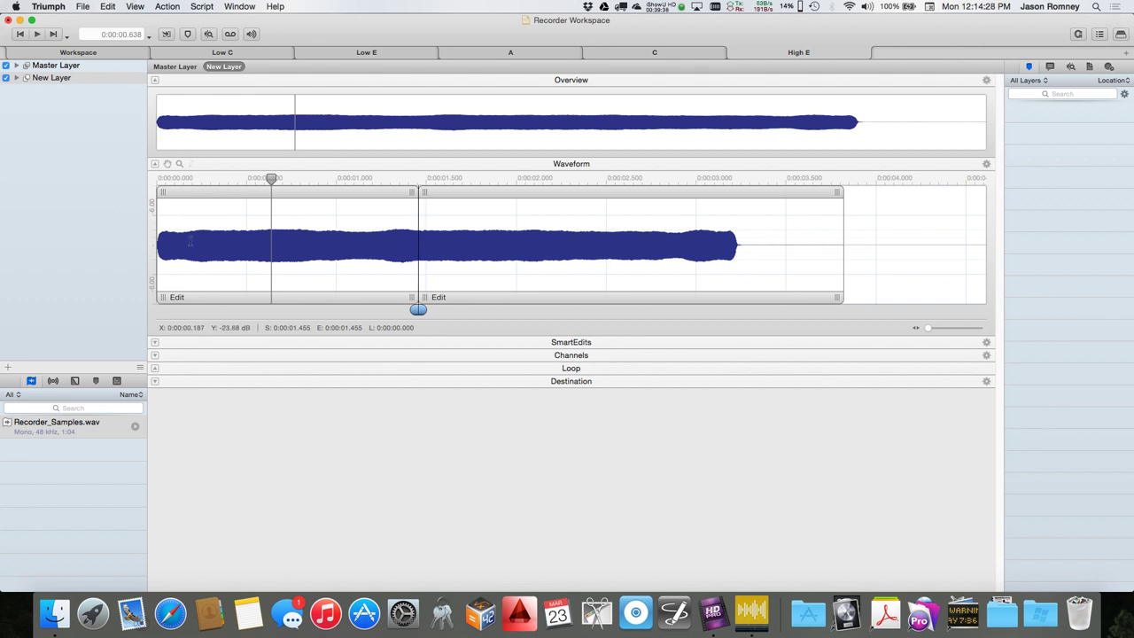
left_click(210, 243)
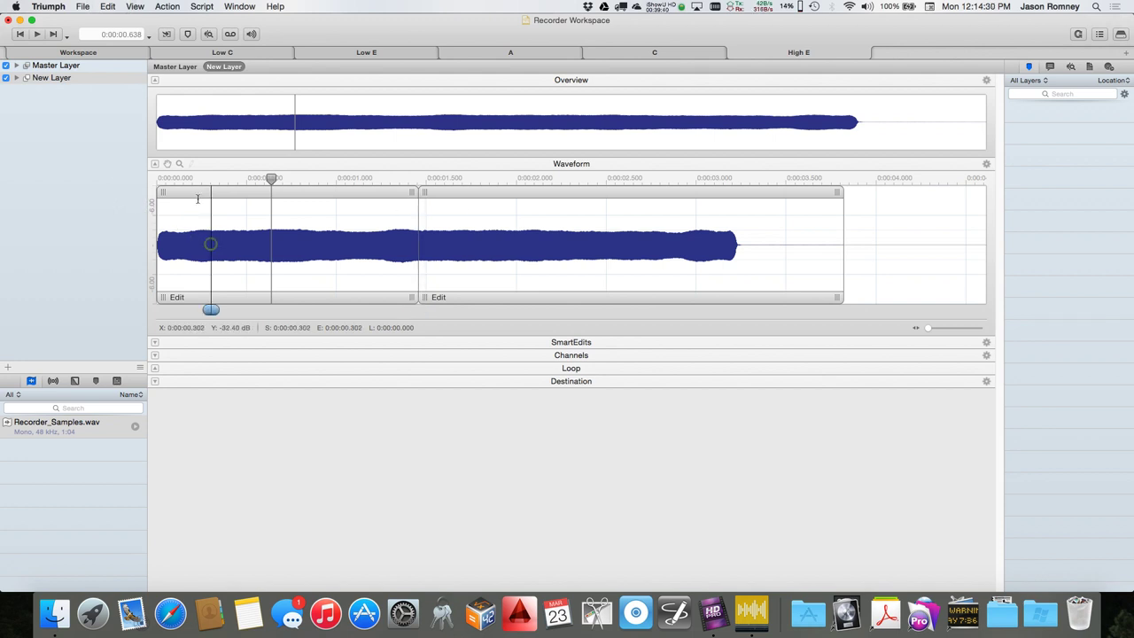
left_click(107, 6)
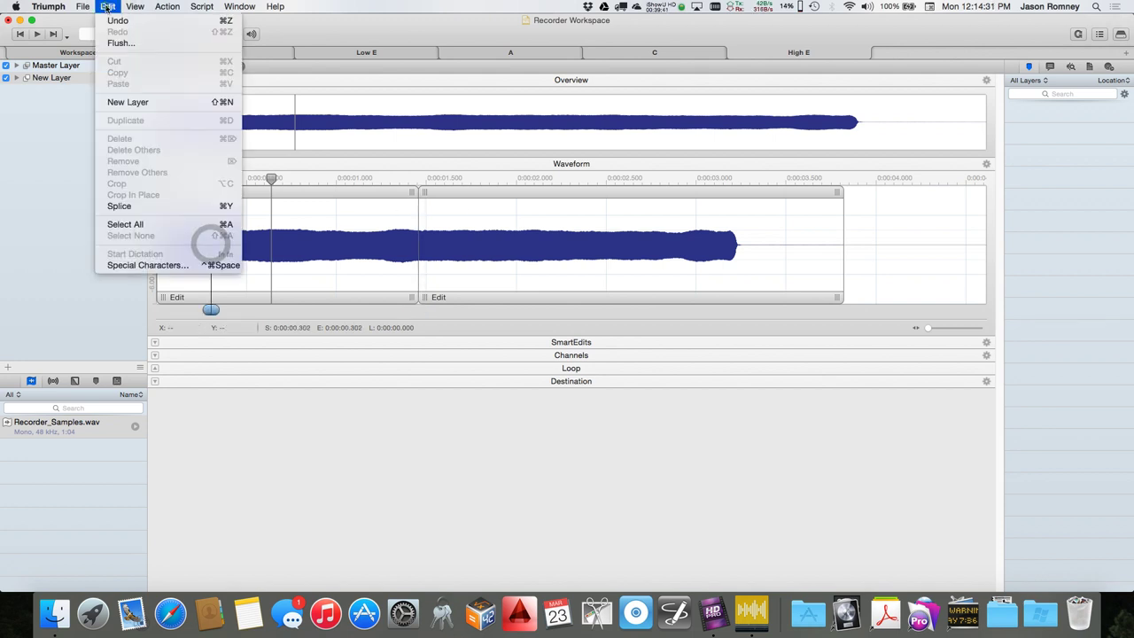
left_click(133, 205)
left_click(309, 190)
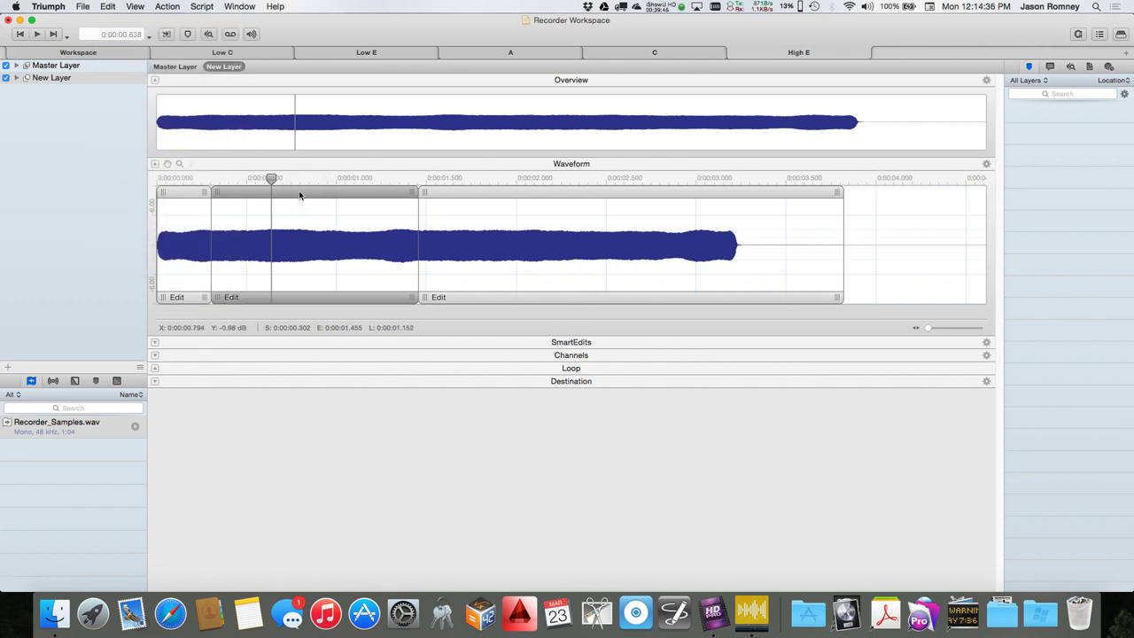
key("super+z")
Step: Shorten the attack piece to end at about 0.18 s and move the remaining piece to overlap it from about 0.13 s
left_click_drag(413, 302, 184, 301)
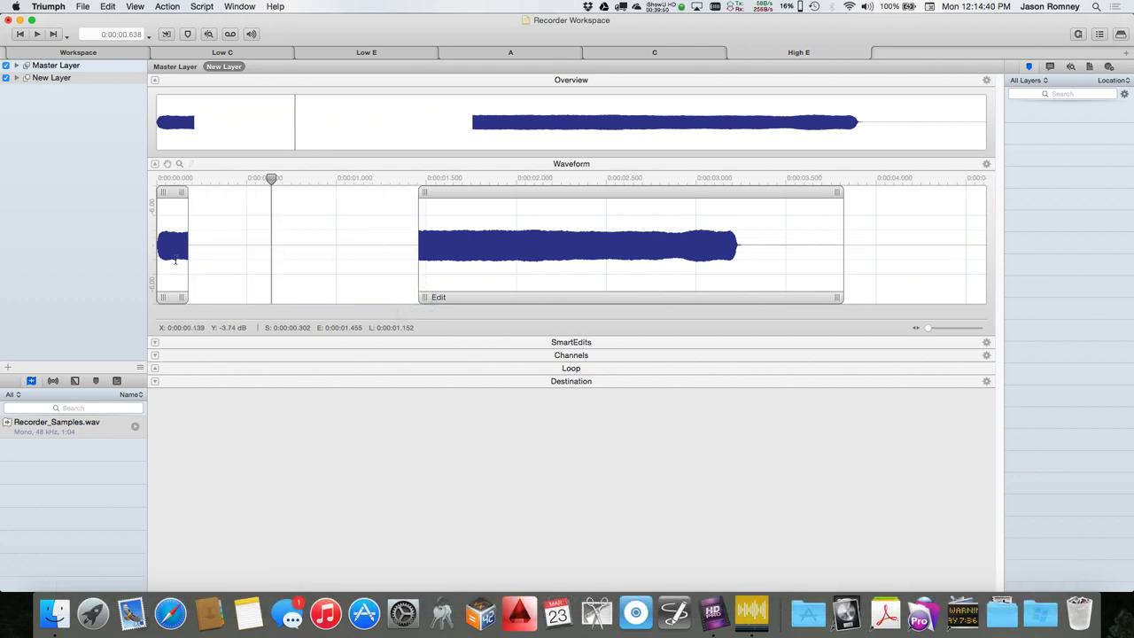
left_click_drag(474, 193, 237, 199)
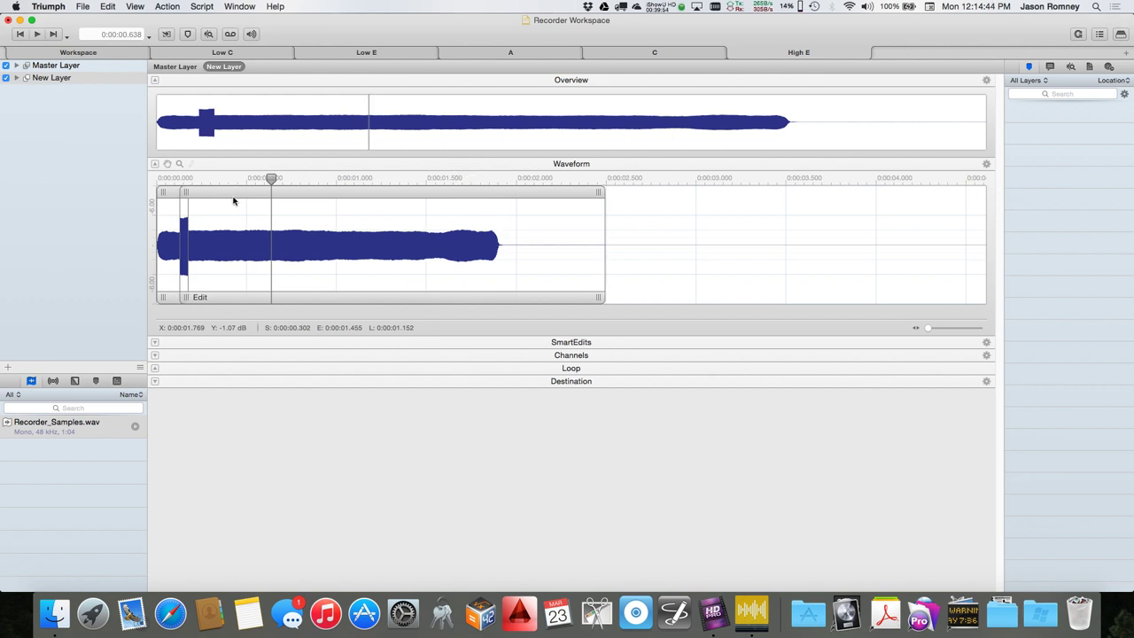
Step: Crossfade the overlap between the attack piece and the sustained piece, from about 0.13 to 0.18 s
key("super+e")
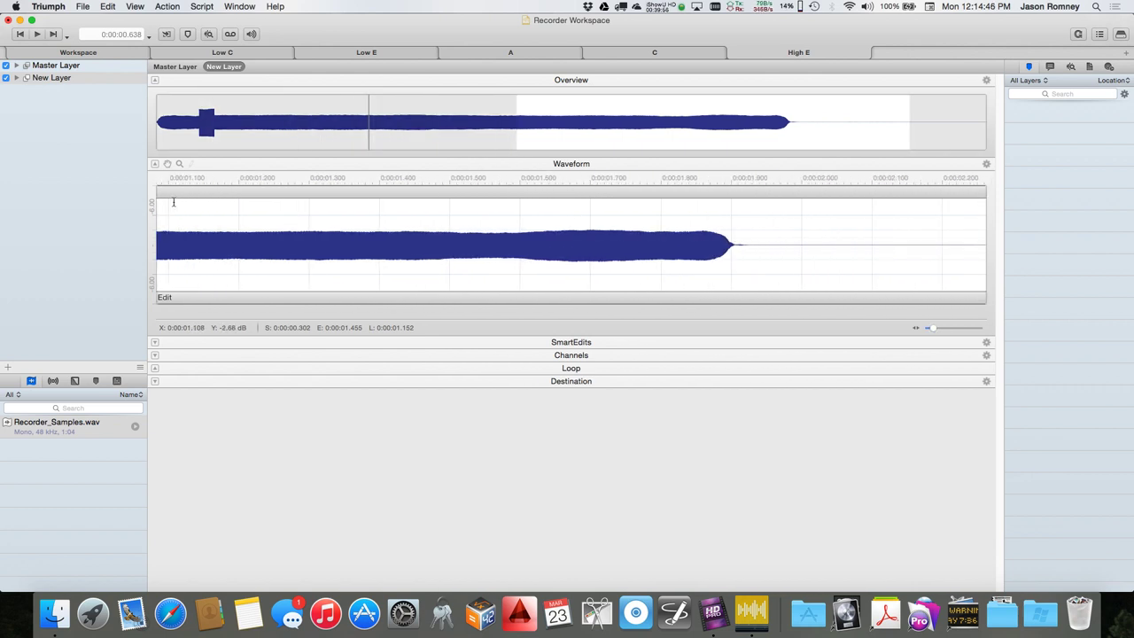
scroll(174, 204, "left", 5)
left_click(235, 223)
scroll(235, 222, "up", 5)
scroll(235, 222, "left", 10)
left_click(634, 251)
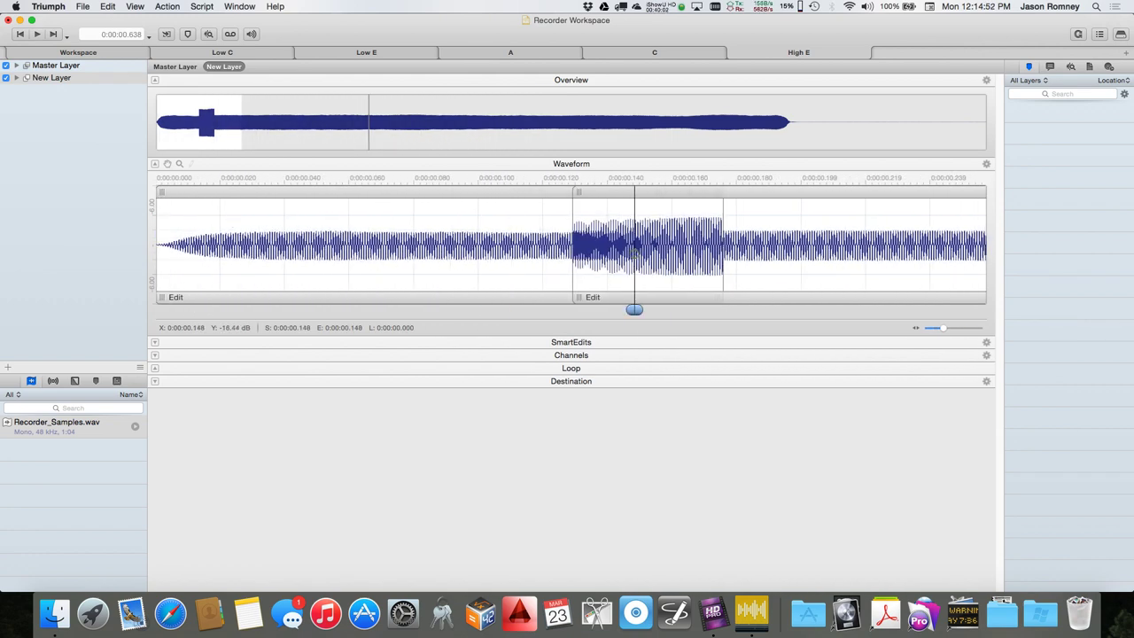
left_click(603, 178)
mouse_move(576, 192)
left_mouse_down()
mouse_move(729, 192)
mouse_move(597, 214)
left_mouse_up()
left_click(707, 195)
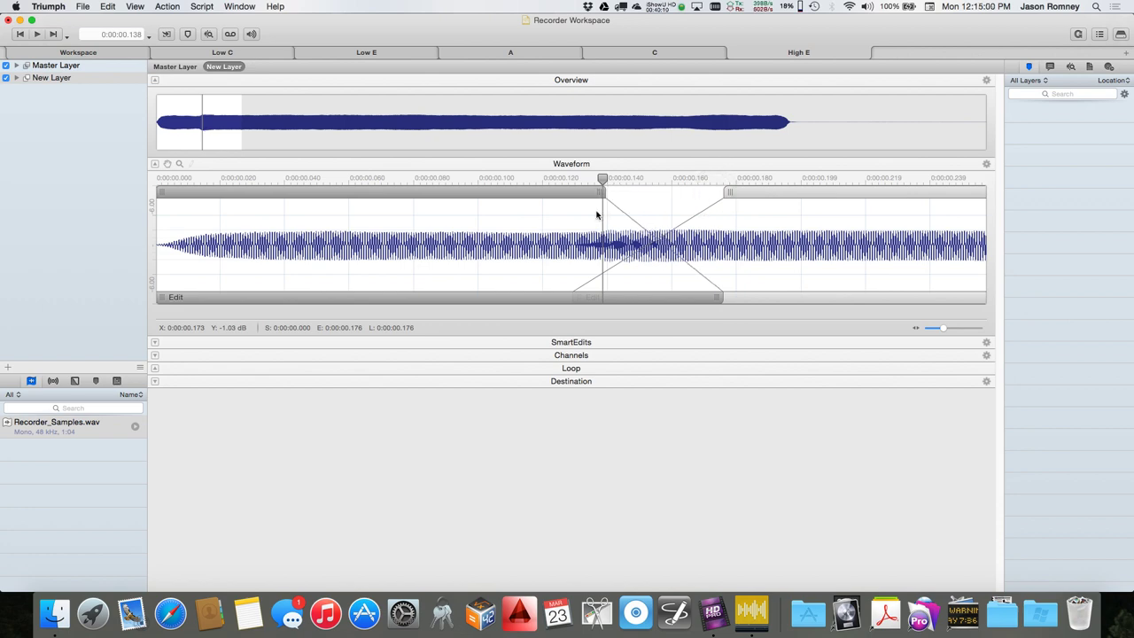
Step: Play the High E note from its beginning to check the crossfaded splice
scroll(595, 215, "down", 6)
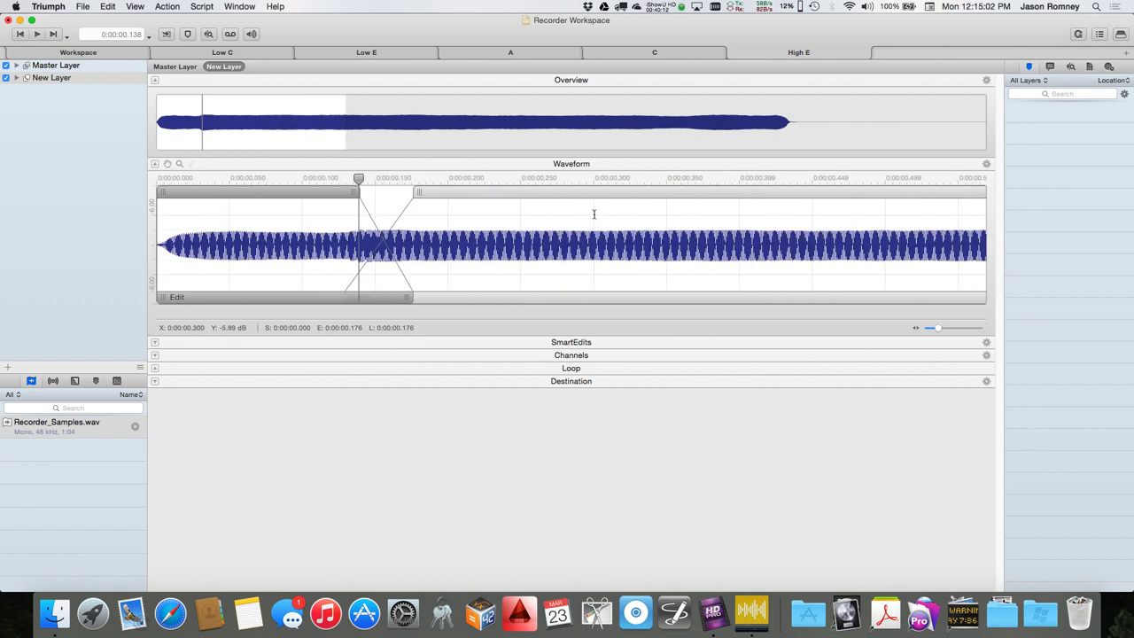
left_click(195, 181)
key("space")
left_click(162, 177)
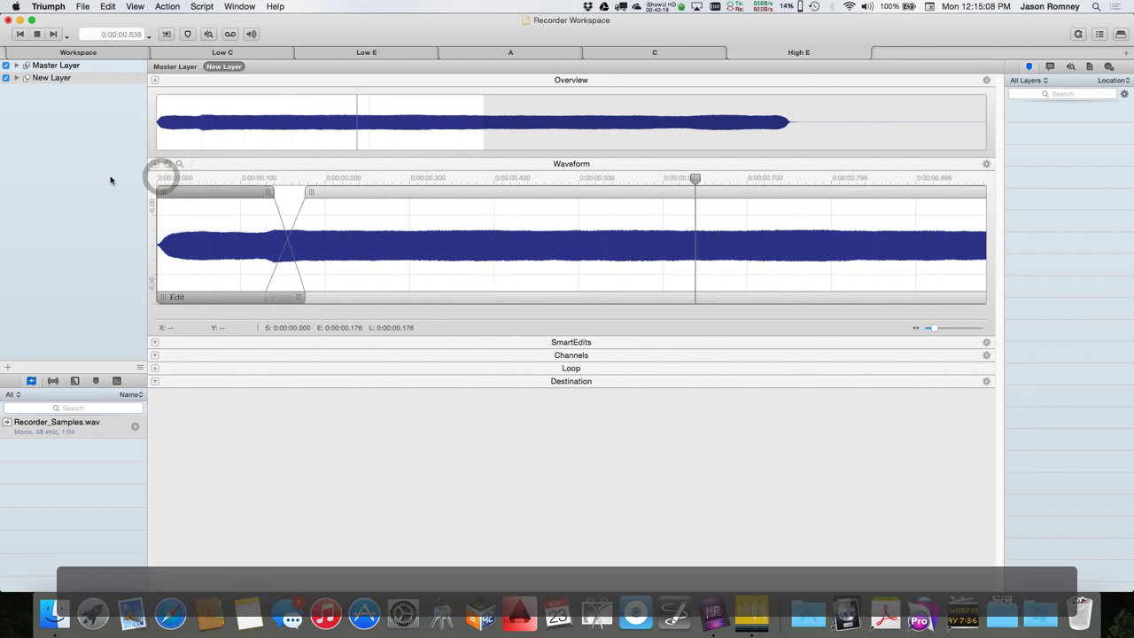
key("space")
left_click(442, 298)
scroll(422, 277, "down", 10)
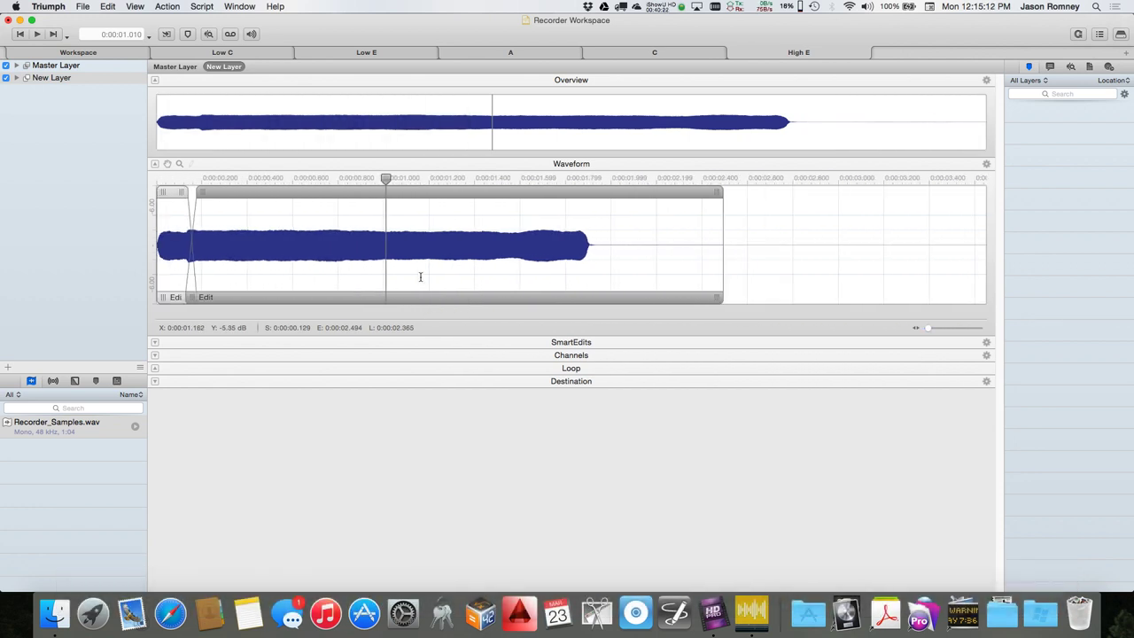
key("space")
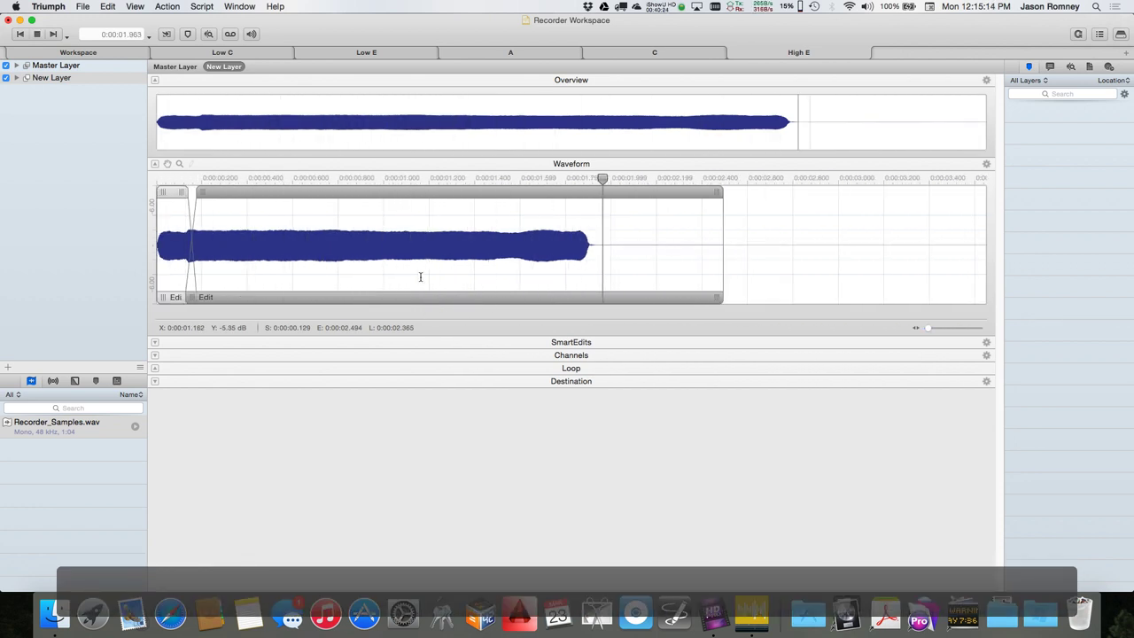
Step: Add a loop to the High E note from about 0.38 to 1.47 s, align its ends at zero crossings, and play it
left_click(95, 381)
left_click_drag(41, 462, 244, 248)
mouse_move(262, 180)
left_mouse_down()
mouse_move(501, 180)
mouse_move(491, 183)
left_mouse_up()
left_click(391, 504)
left_click(747, 505)
left_click(747, 504)
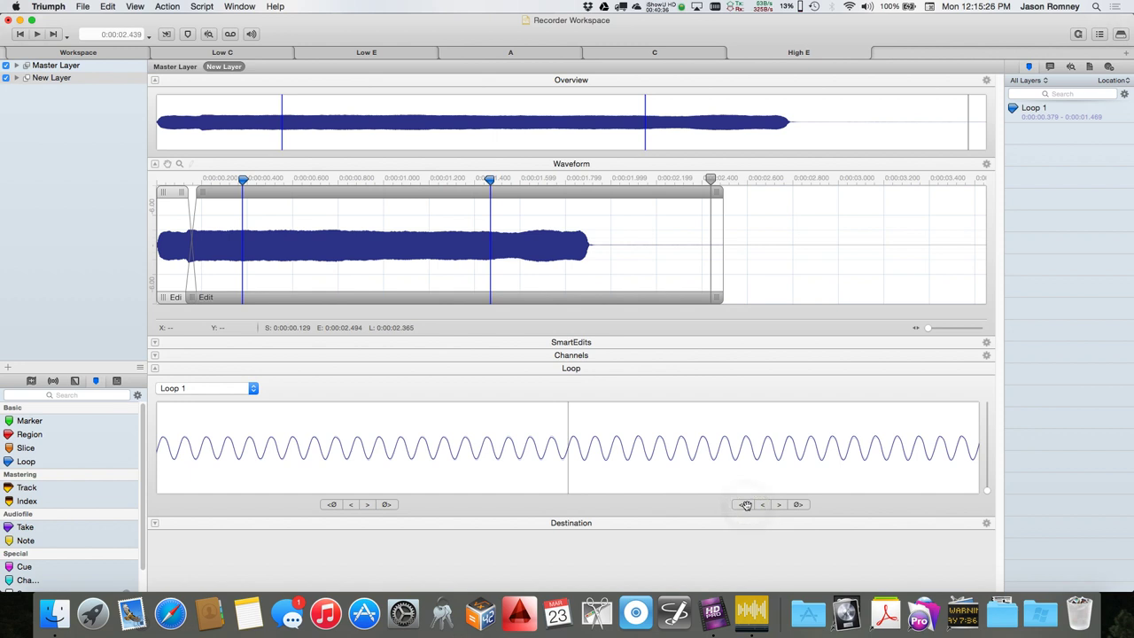
key("space")
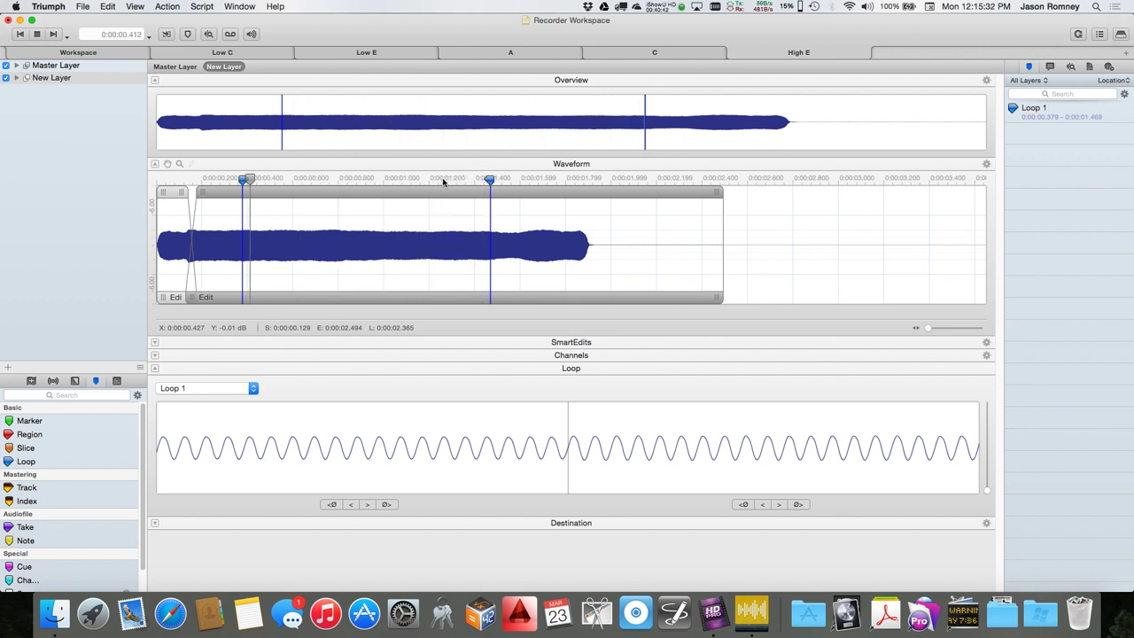
Step: Move the High E loop start to about 0.52 s and shift its end across zero crossings to about 1.472 s
left_click_drag(243, 179, 274, 179)
left_click(798, 504)
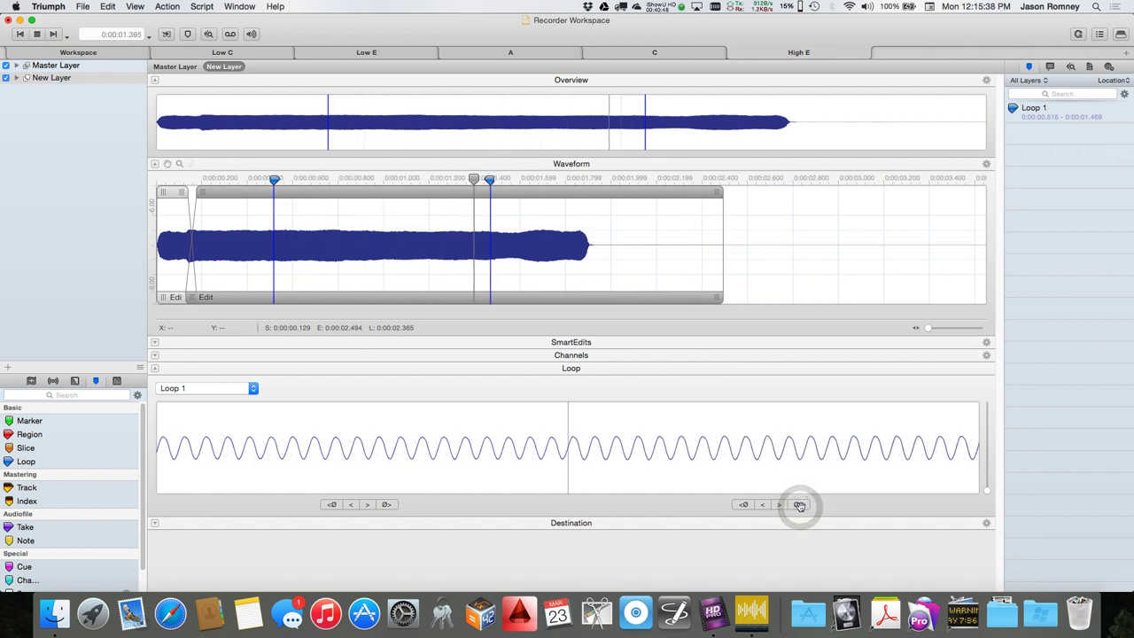
left_click(388, 504)
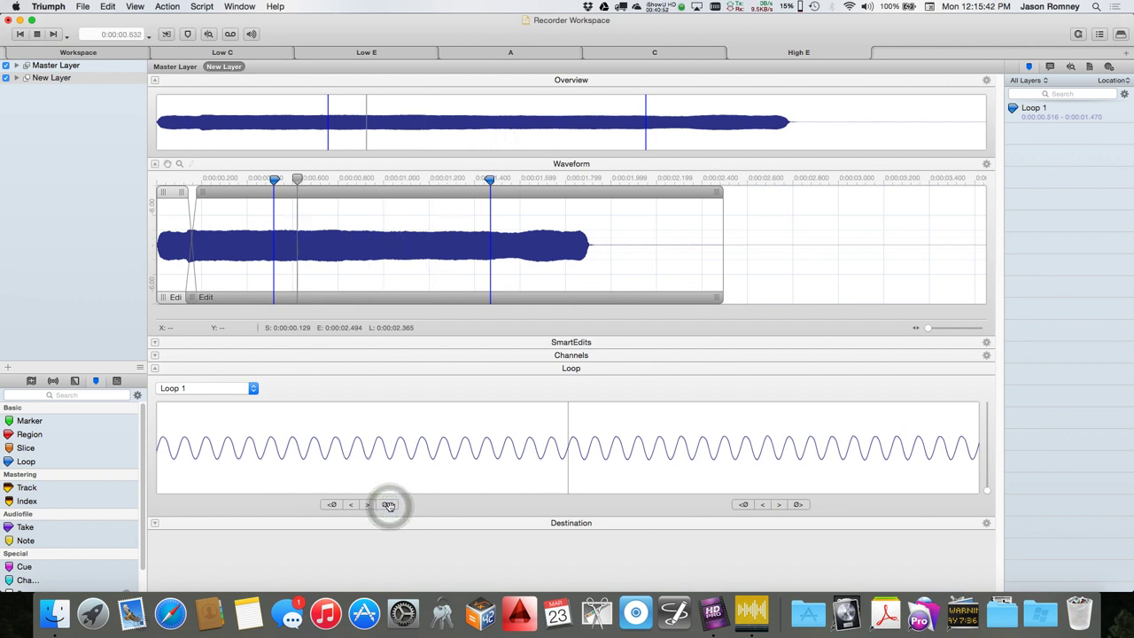
left_click(388, 504)
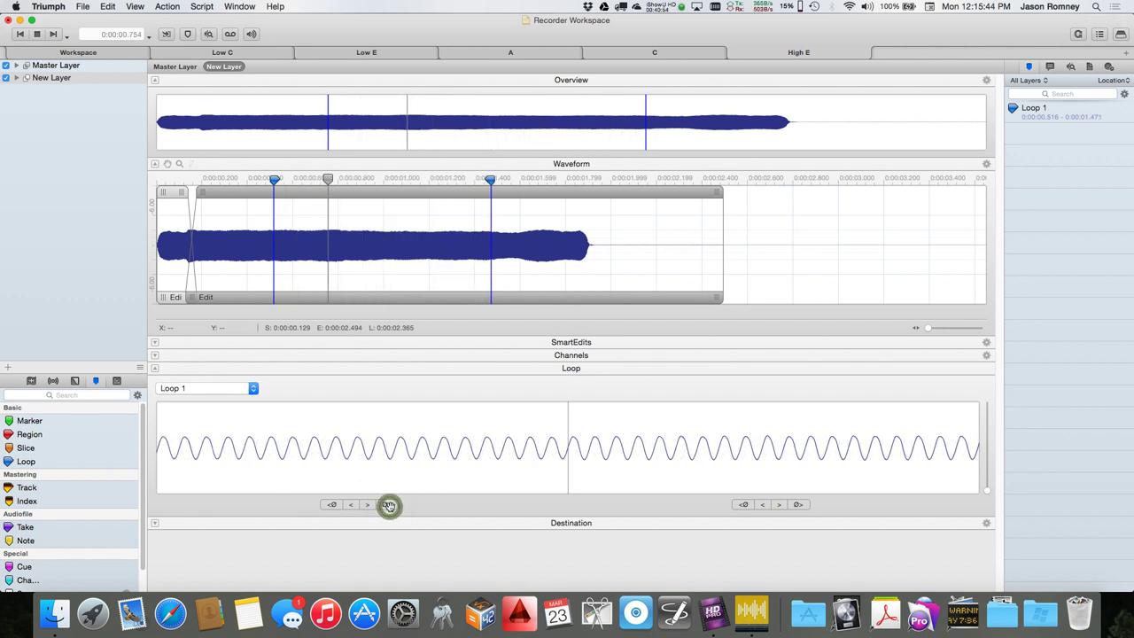
left_click(388, 505)
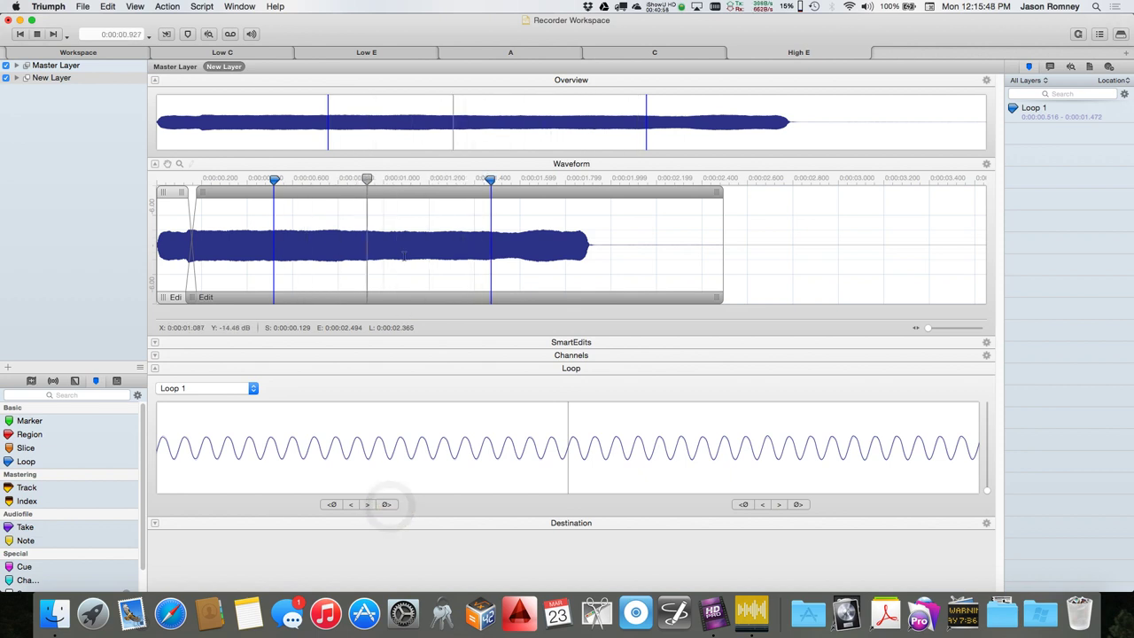
Step: Save the project and render the High E workspace as a 24-bit interleaved WAV named High E, without dithering
left_click(345, 179)
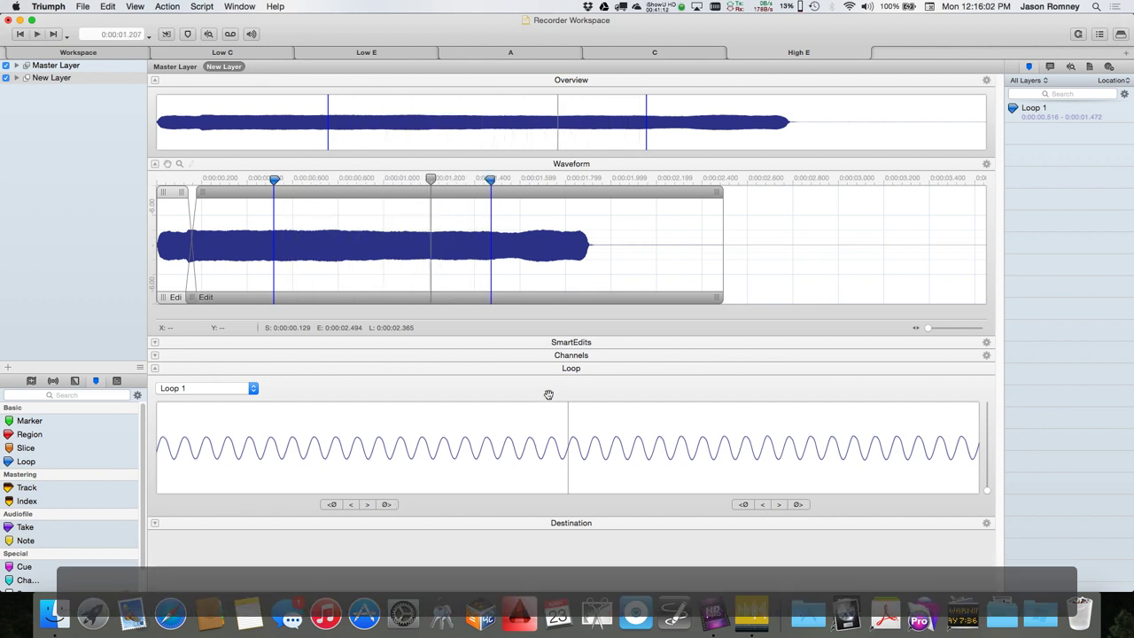
key("super+s")
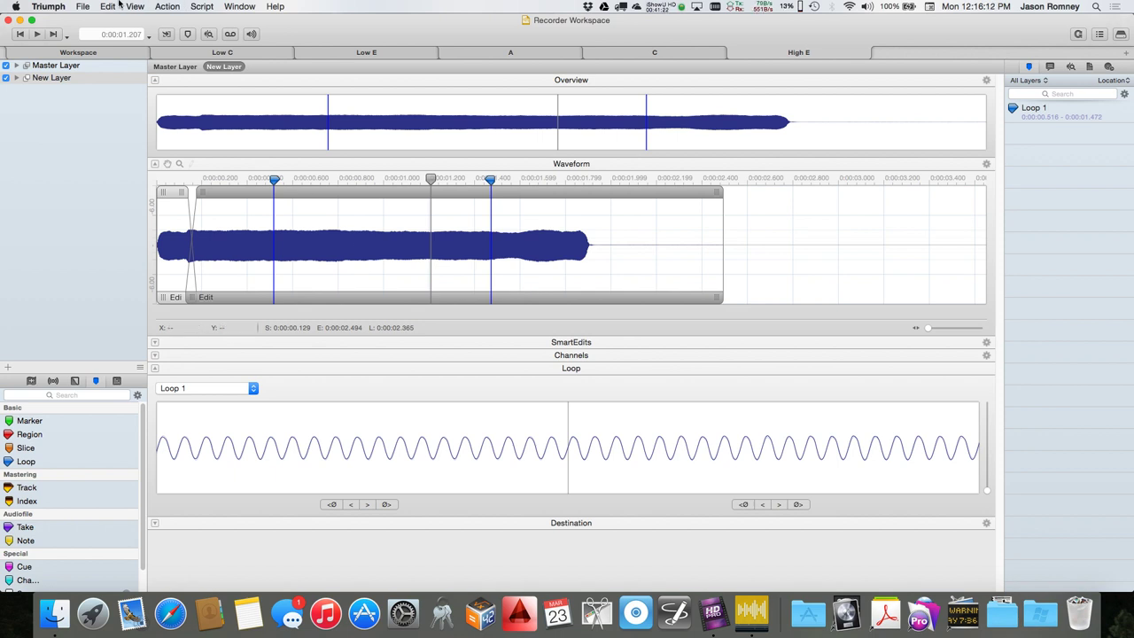
left_click(82, 6)
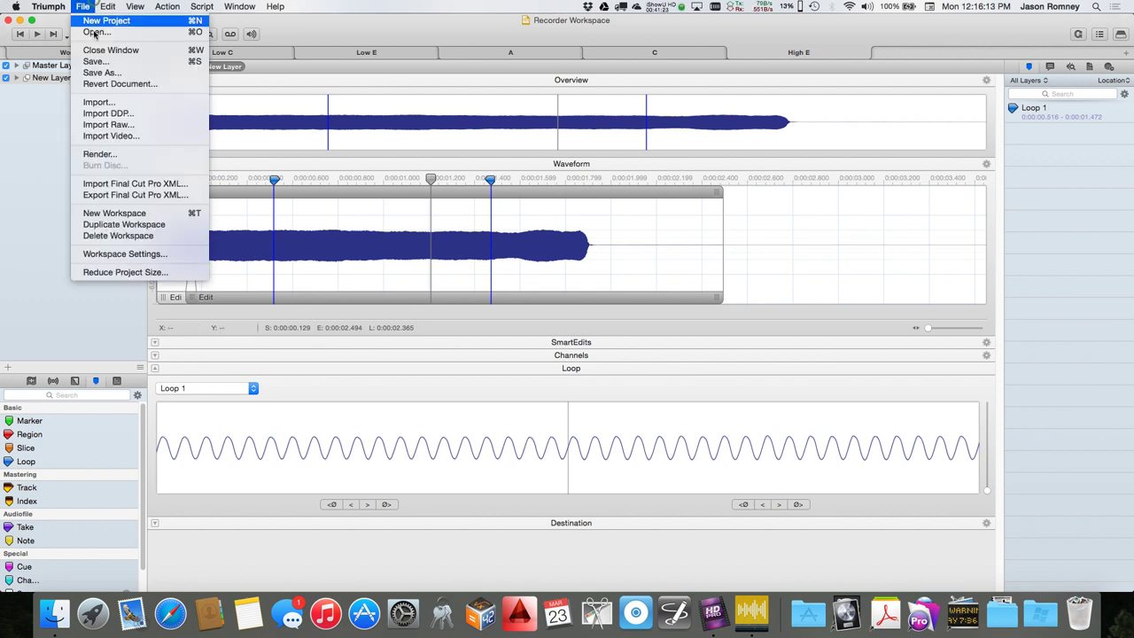
left_click(109, 154)
left_click(713, 292)
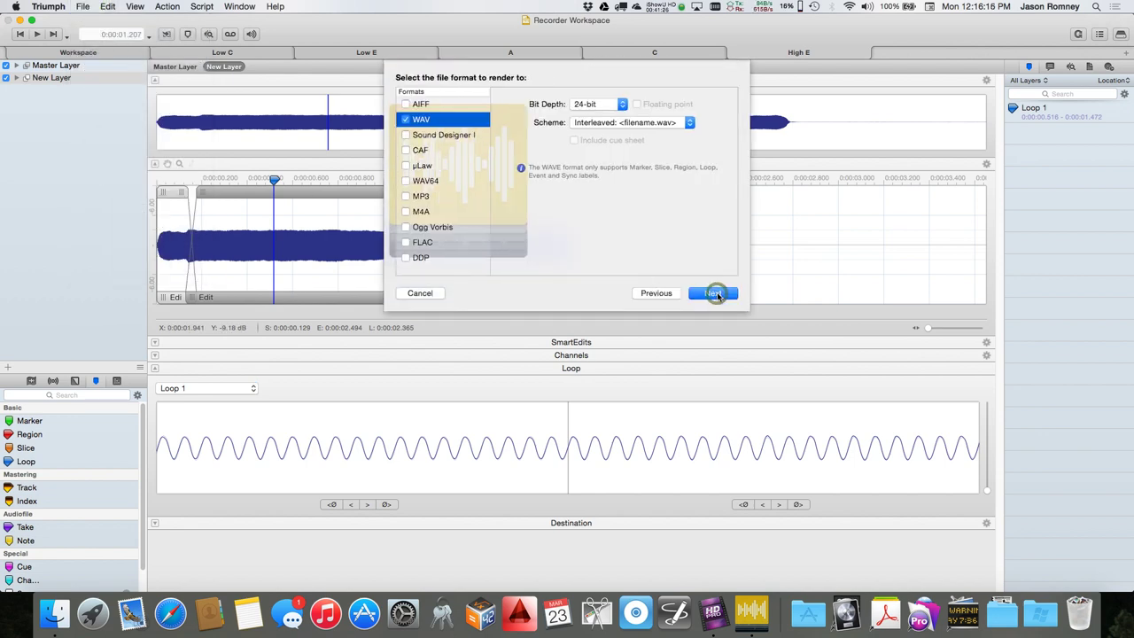
left_click(713, 293)
left_click(713, 293)
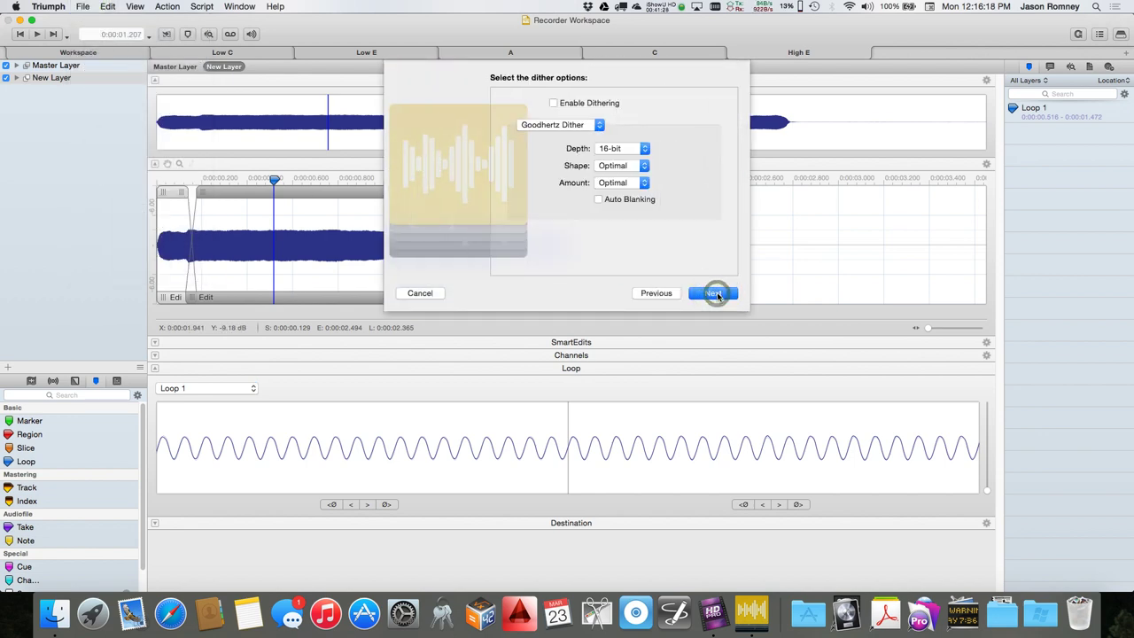
left_click(714, 293)
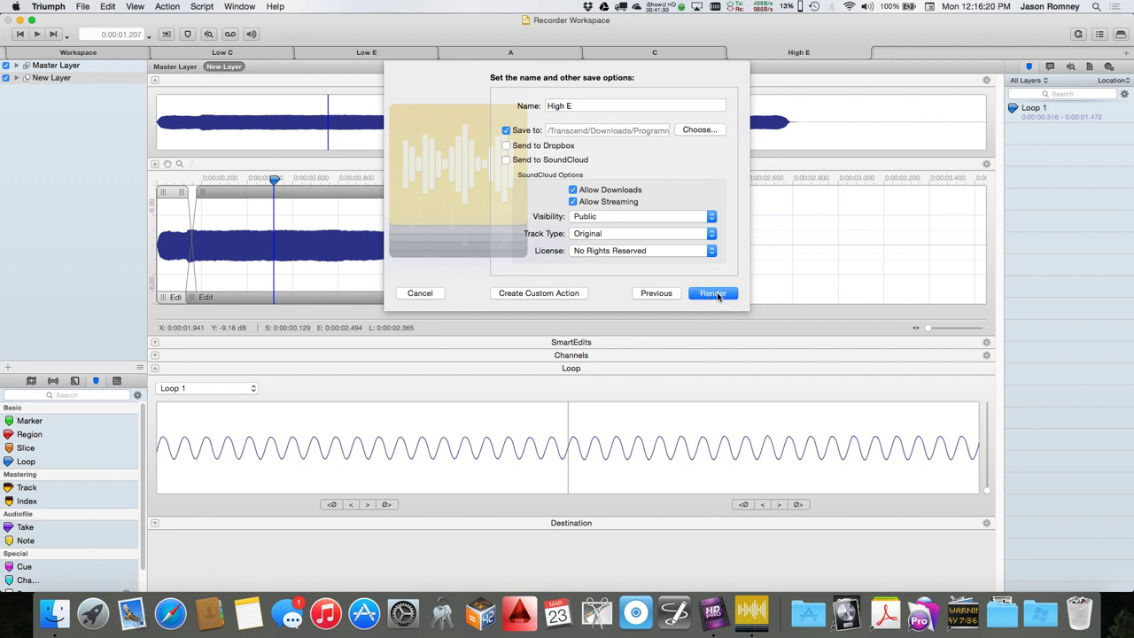
left_click(713, 293)
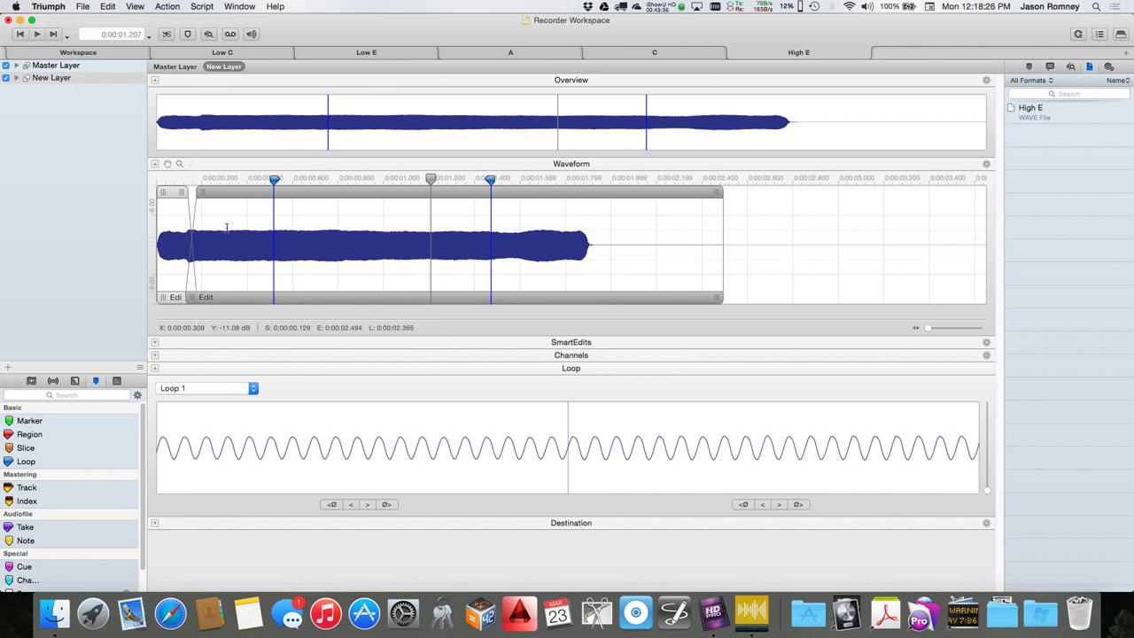
Step: Save the project again and select High E.wav in Finder to check the rendered file
key("super+s")
key("super+Tab")
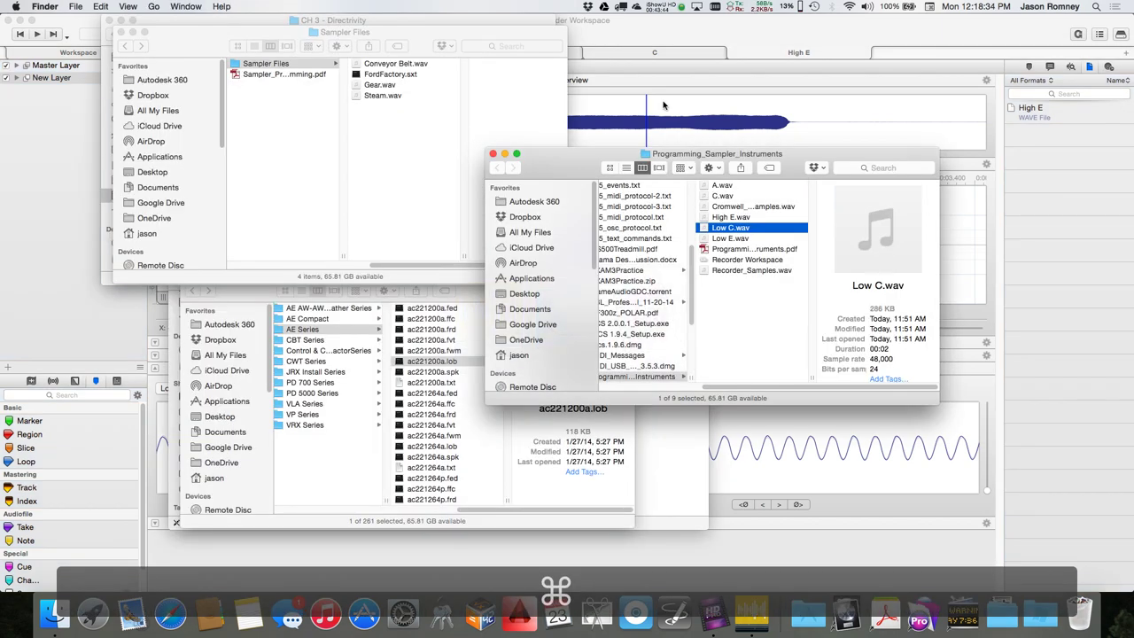
key("Up")
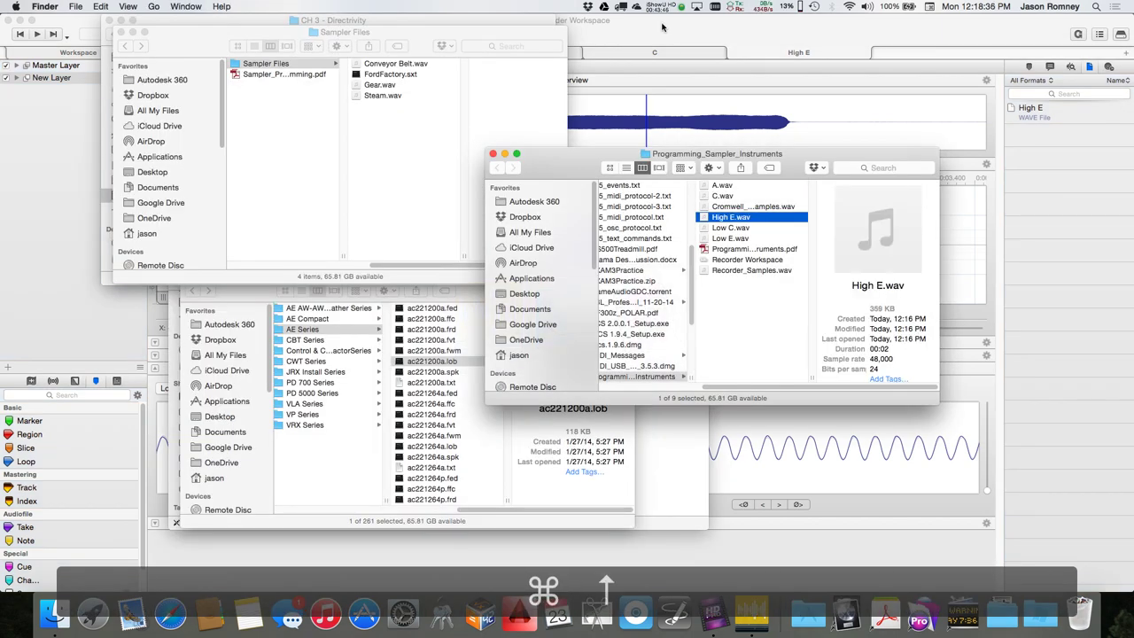
Step: Quit Triumph and launch Logic Pro X
key("super+Tab")
key("super+q")
key("super+g")
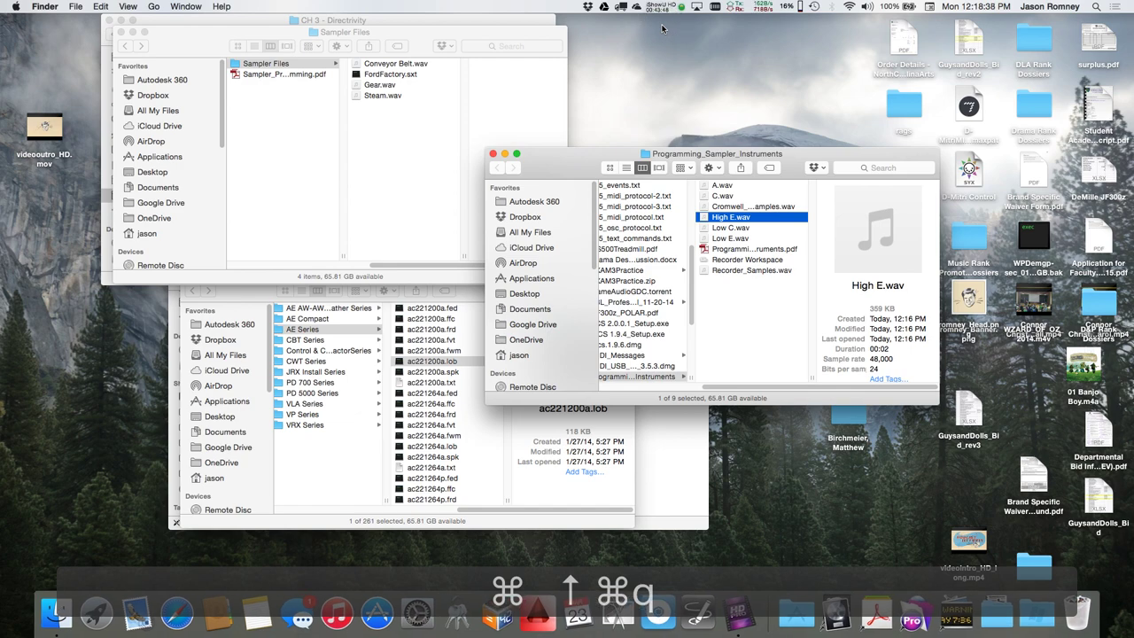
left_click(837, 613)
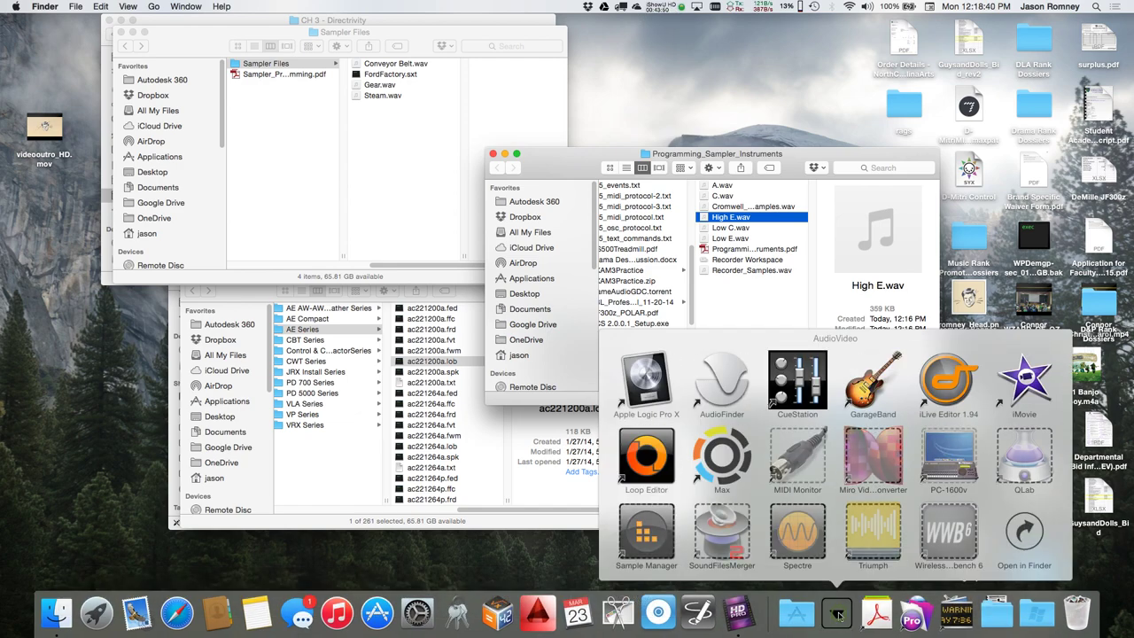
left_click(651, 393)
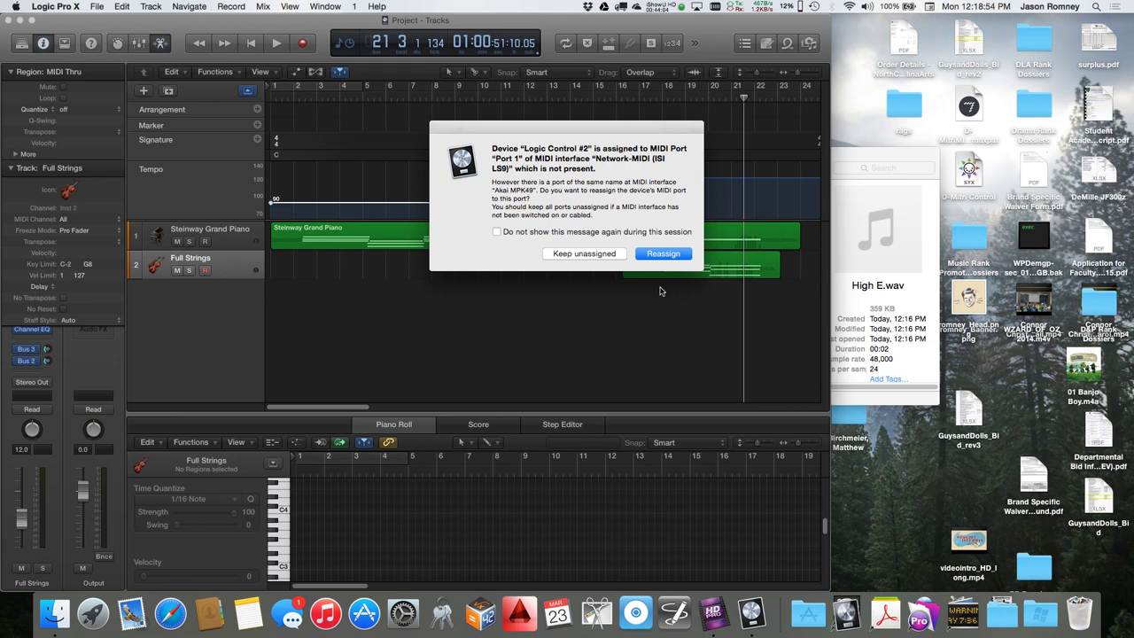
Step: Keep the Logic Control #2 device unassigned and delete it from the control surface setup
left_click(592, 254)
left_click(591, 255)
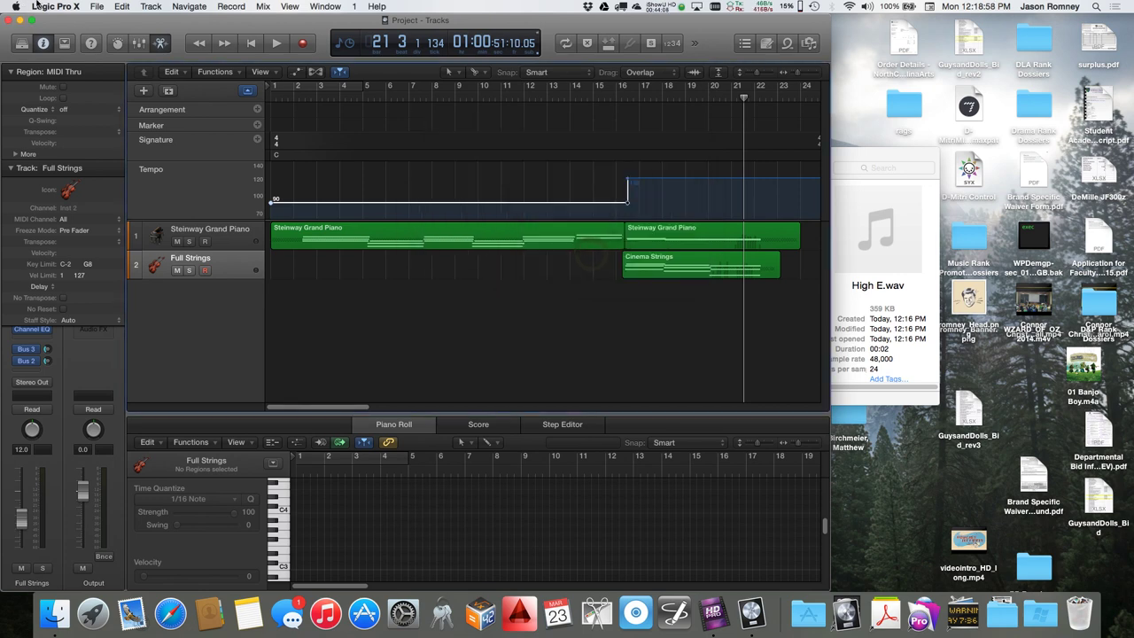
left_click(58, 7)
mouse_move(67, 51)
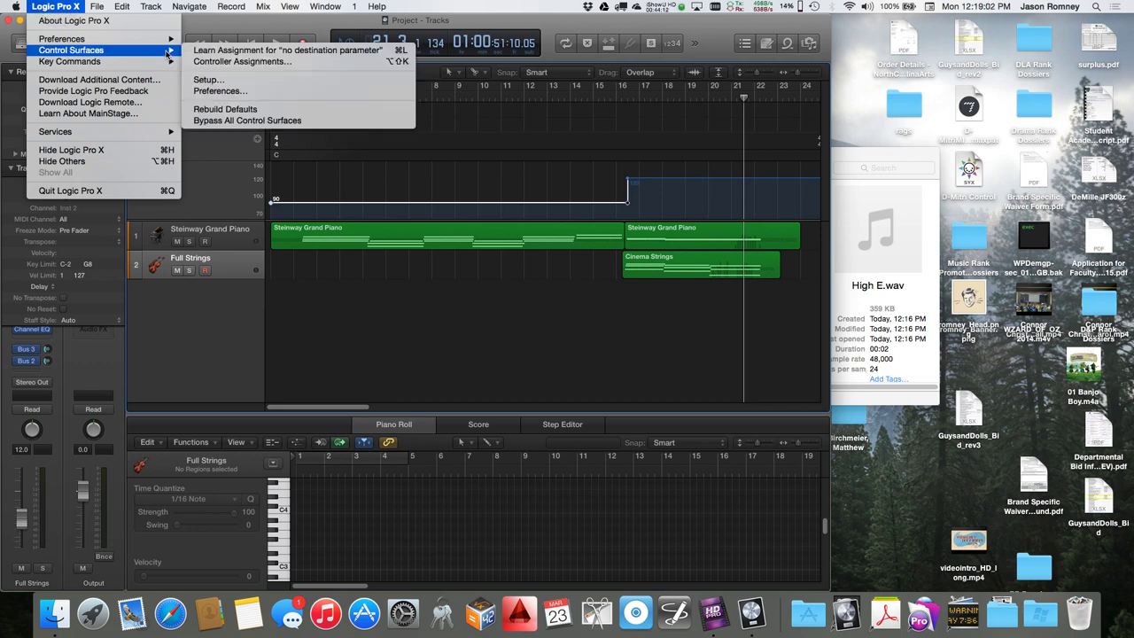
left_click(211, 79)
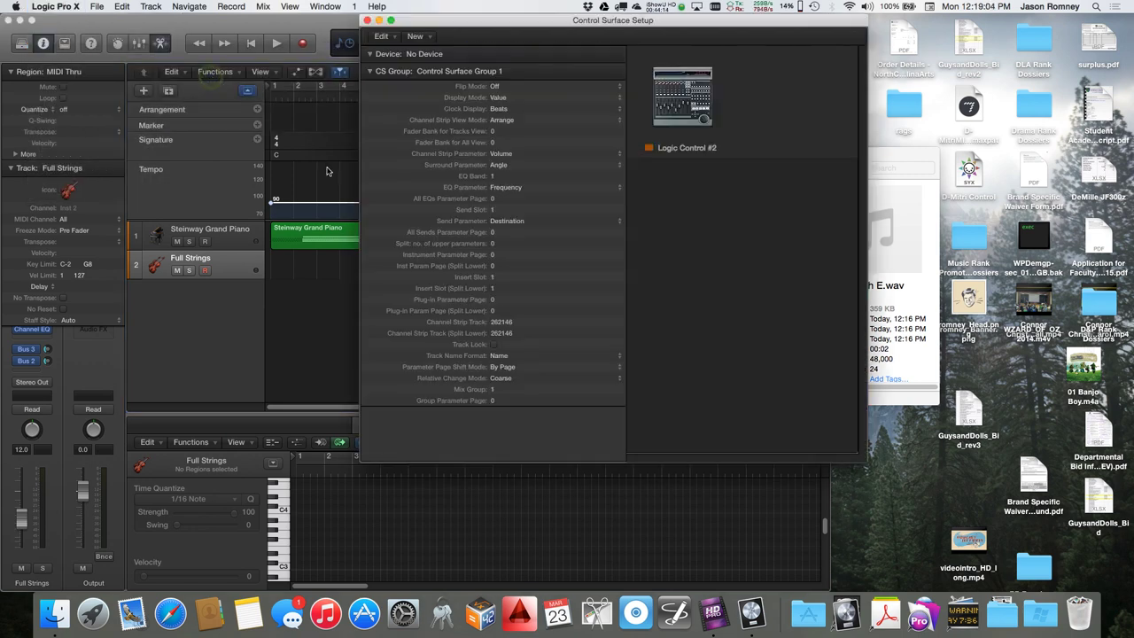
left_click(683, 97)
key("Delete")
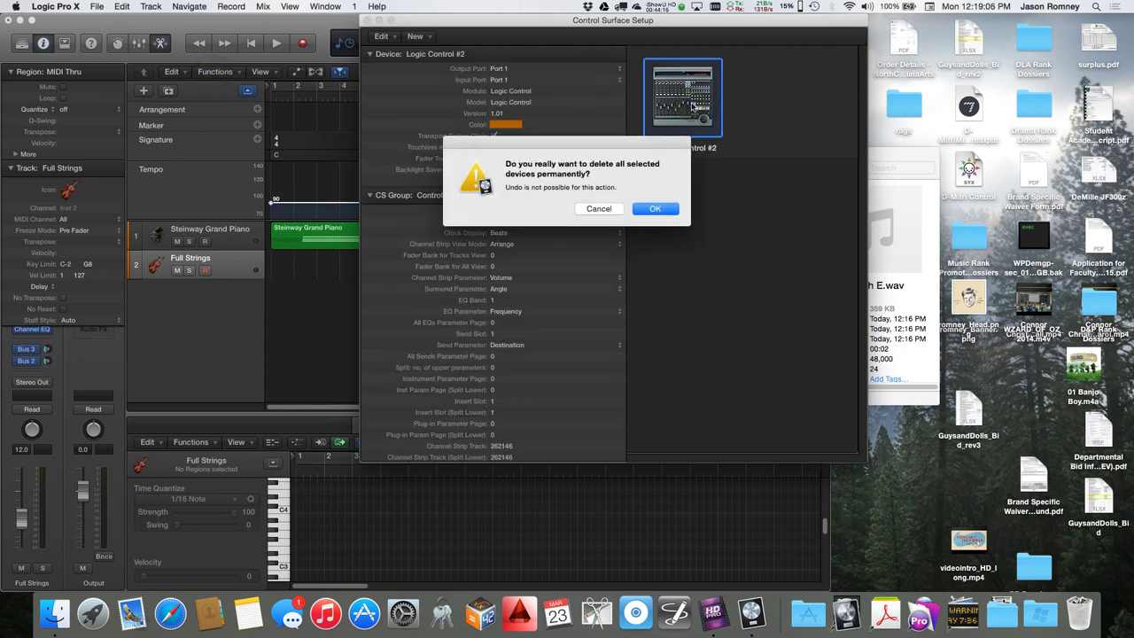
left_click(678, 209)
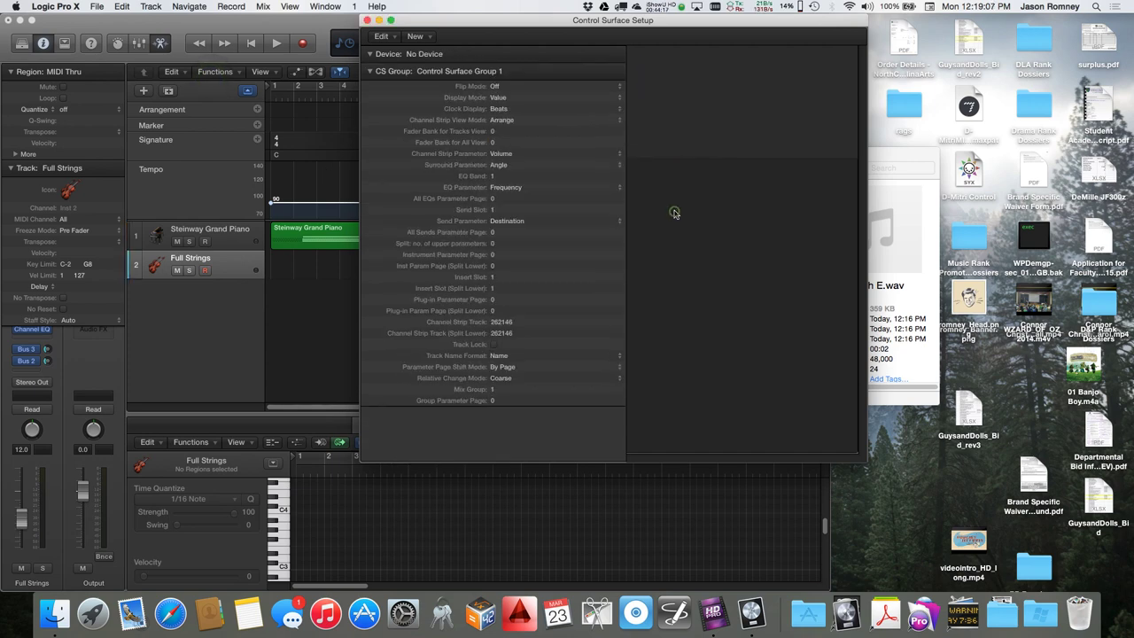
left_click(366, 20)
Step: Close the open project and create a new empty project
left_click(96, 6)
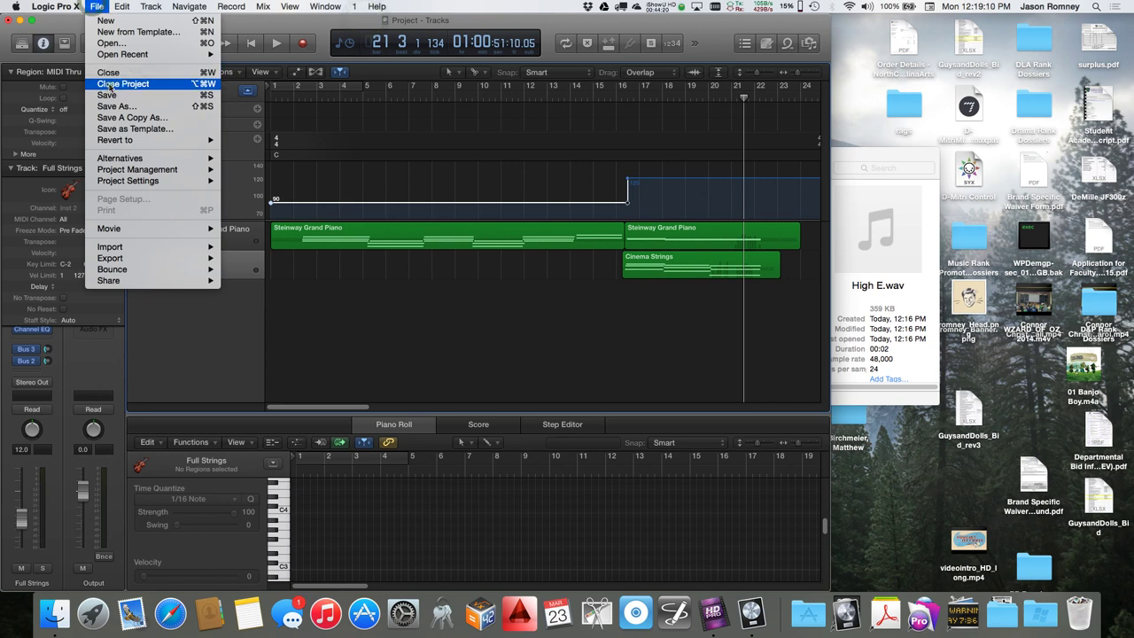
left_click(108, 83)
left_click(536, 213)
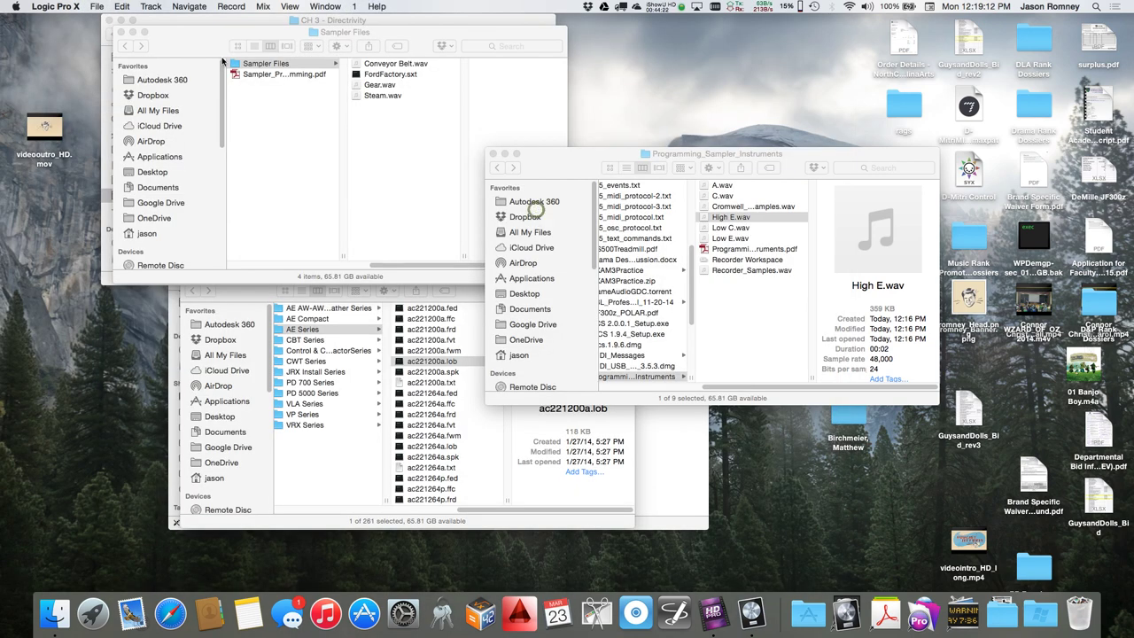
left_click(103, 7)
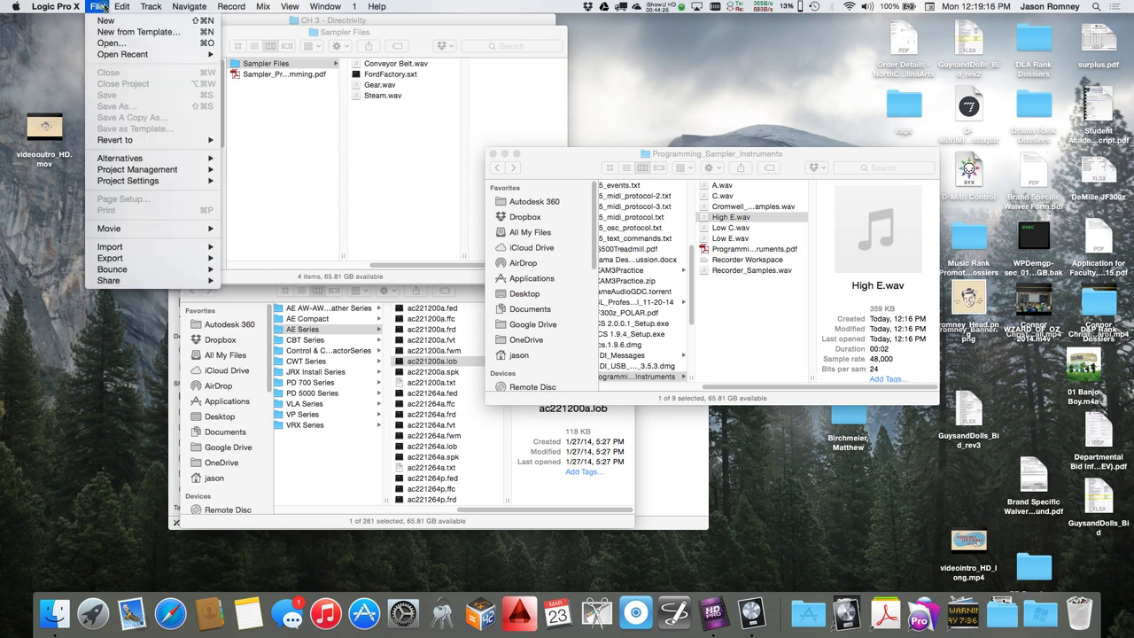
left_click(110, 27)
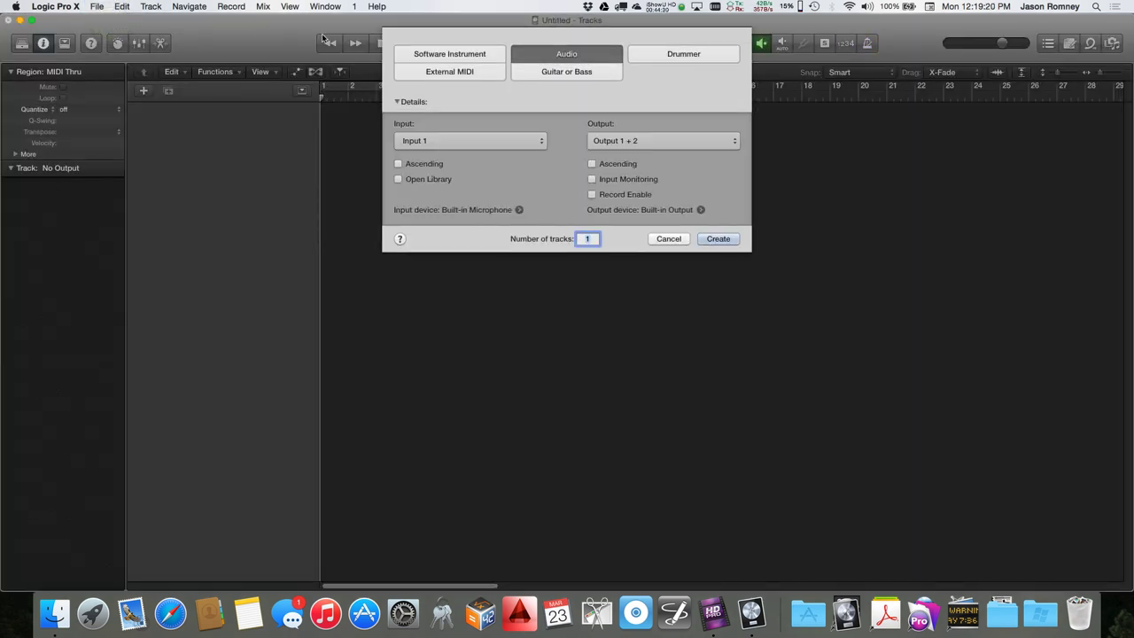
Step: Set the audio output device to Soundflower (2ch) and create one software instrument track
left_click(410, 52)
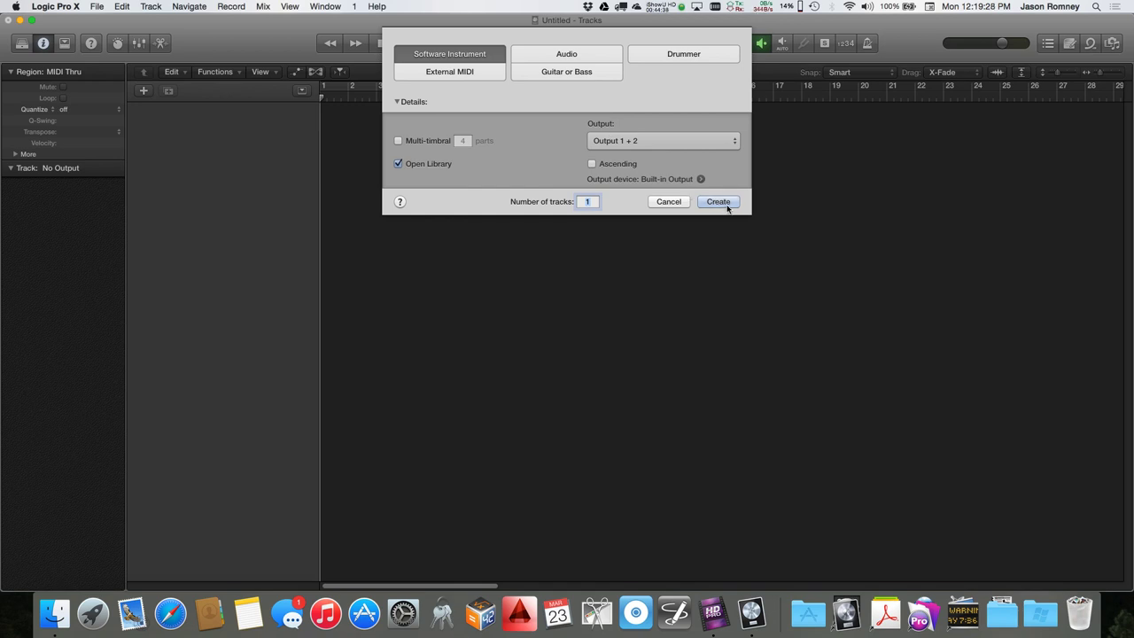
left_click(700, 179)
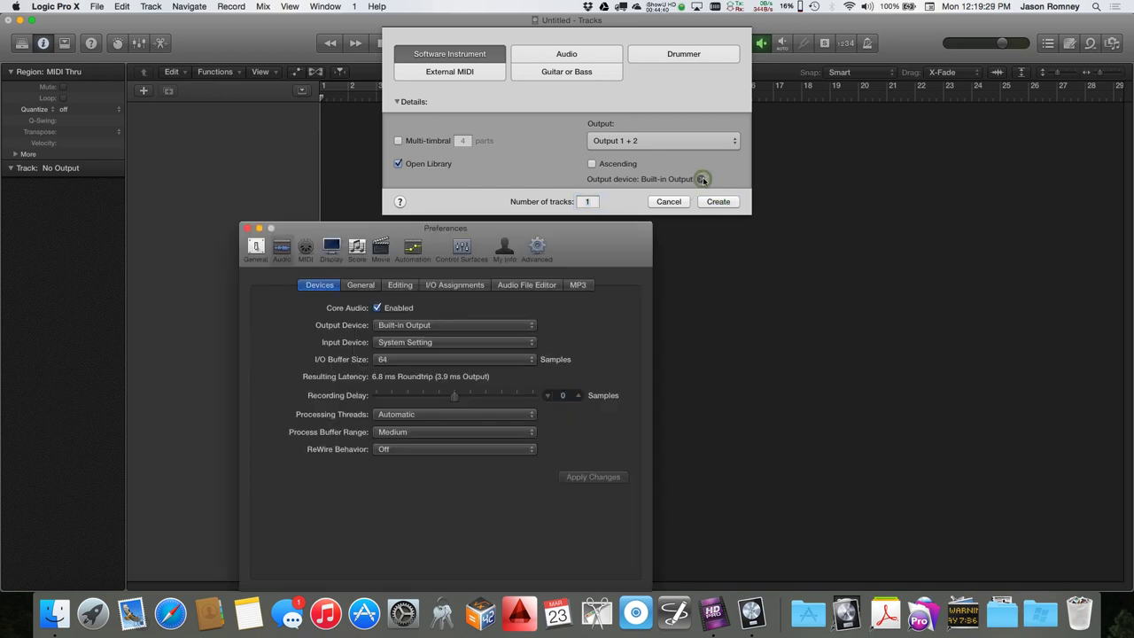
left_click(443, 325)
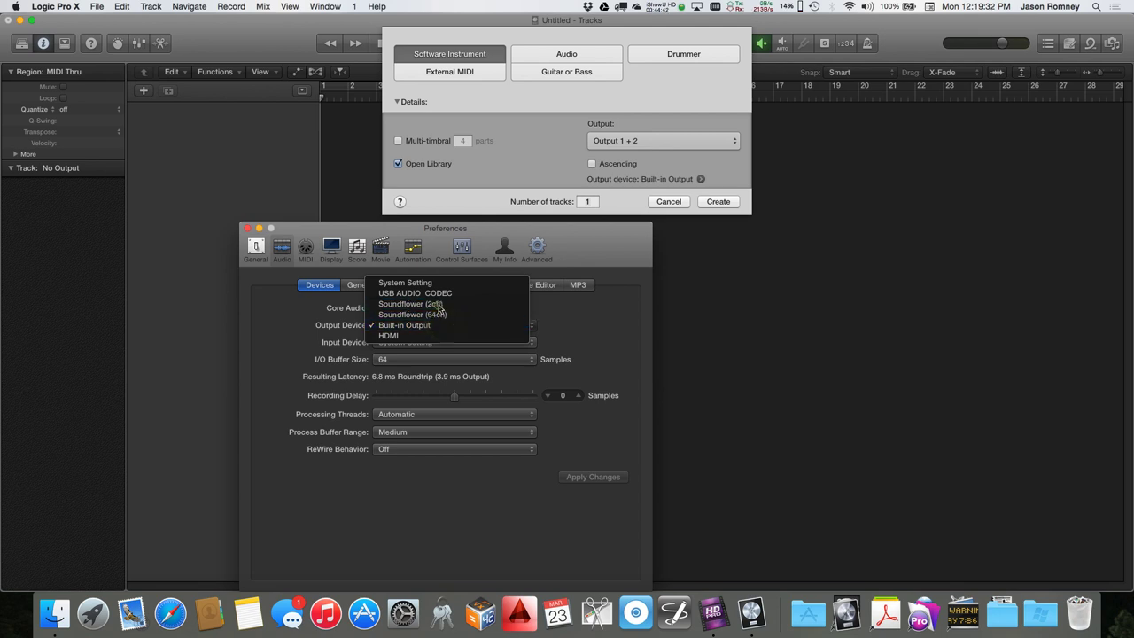
left_click(439, 304)
left_click(603, 478)
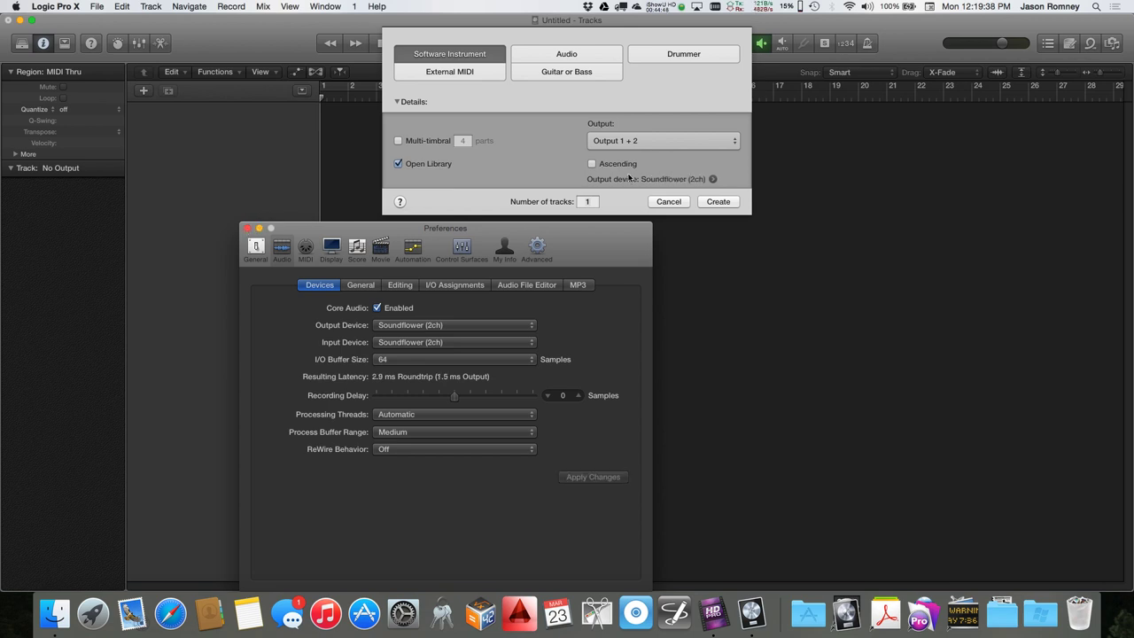
left_click(248, 228)
left_click(718, 202)
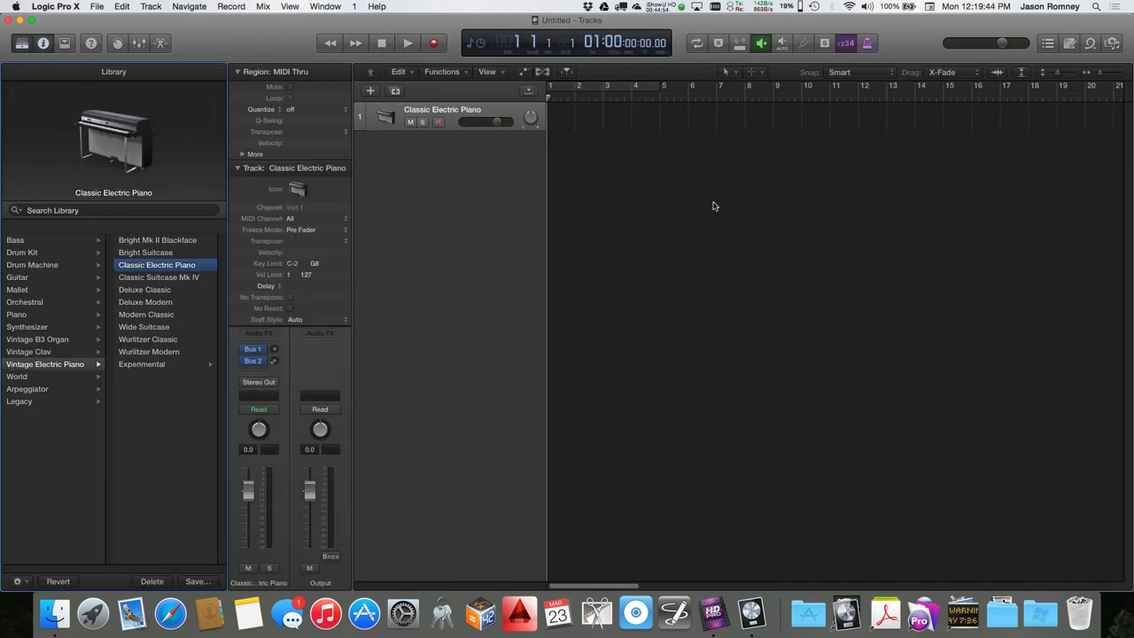
Step: Save the project as RecorderSampler in the Programming_Sampler_Instruments folder inside Downloads, organized as a folder
left_click(95, 6)
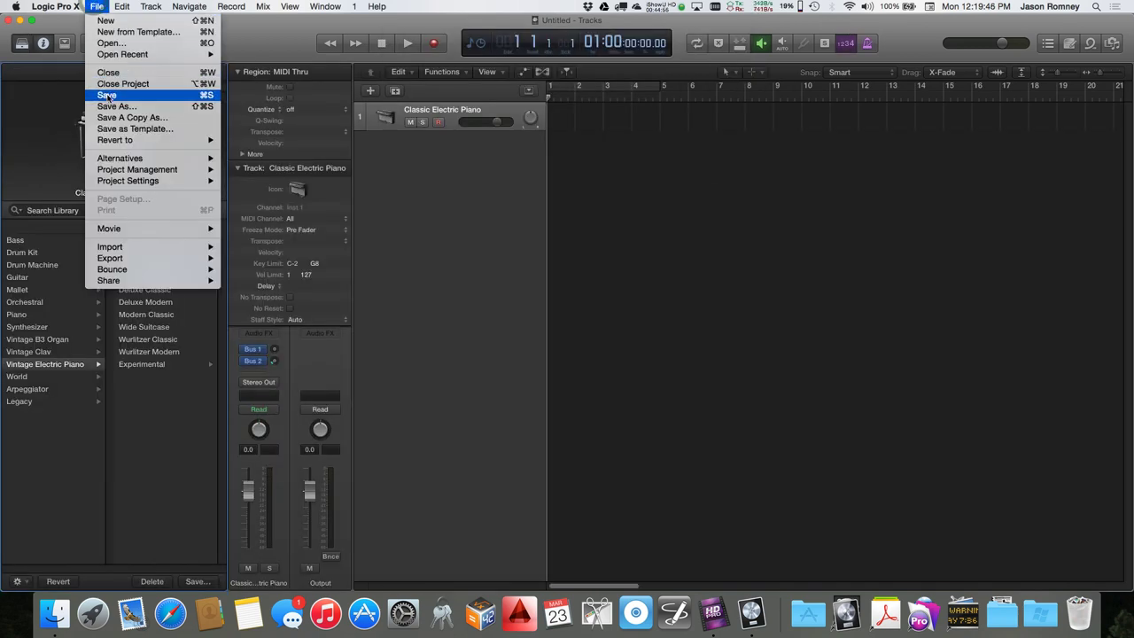
left_click(106, 95)
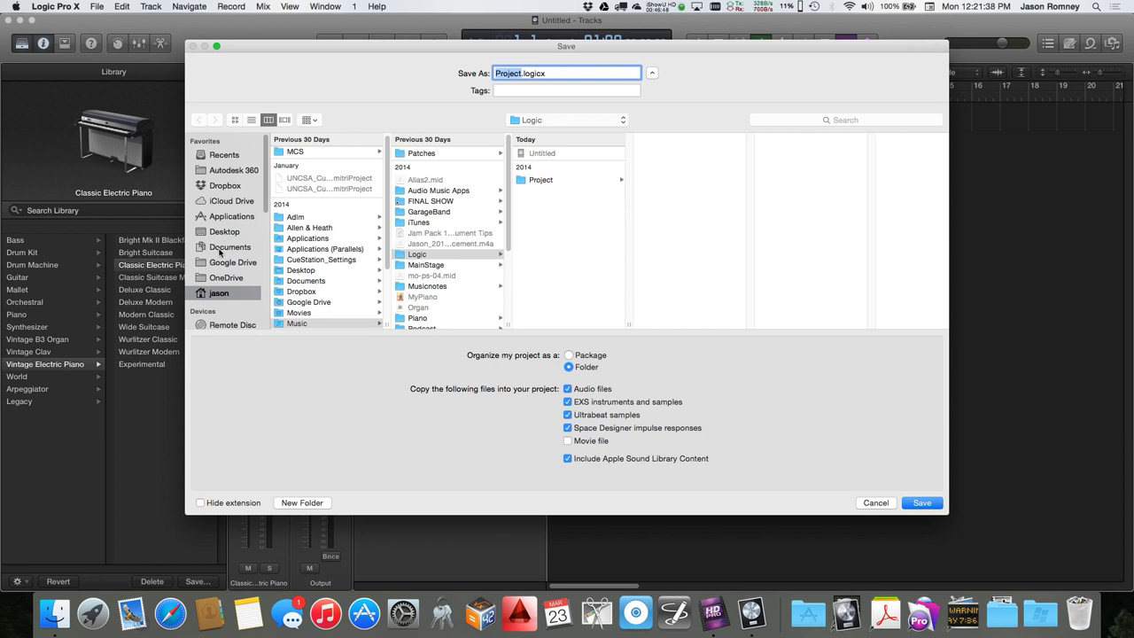
scroll(314, 298, "down", 3)
scroll(310, 284, "down", 2)
left_click(299, 325)
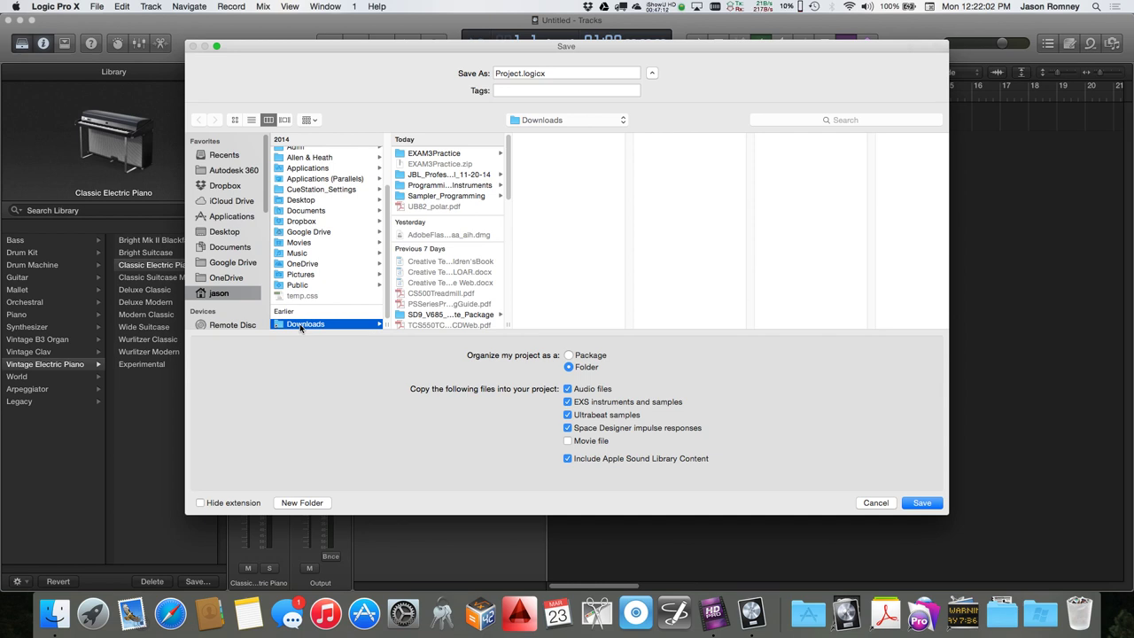
left_click(470, 187)
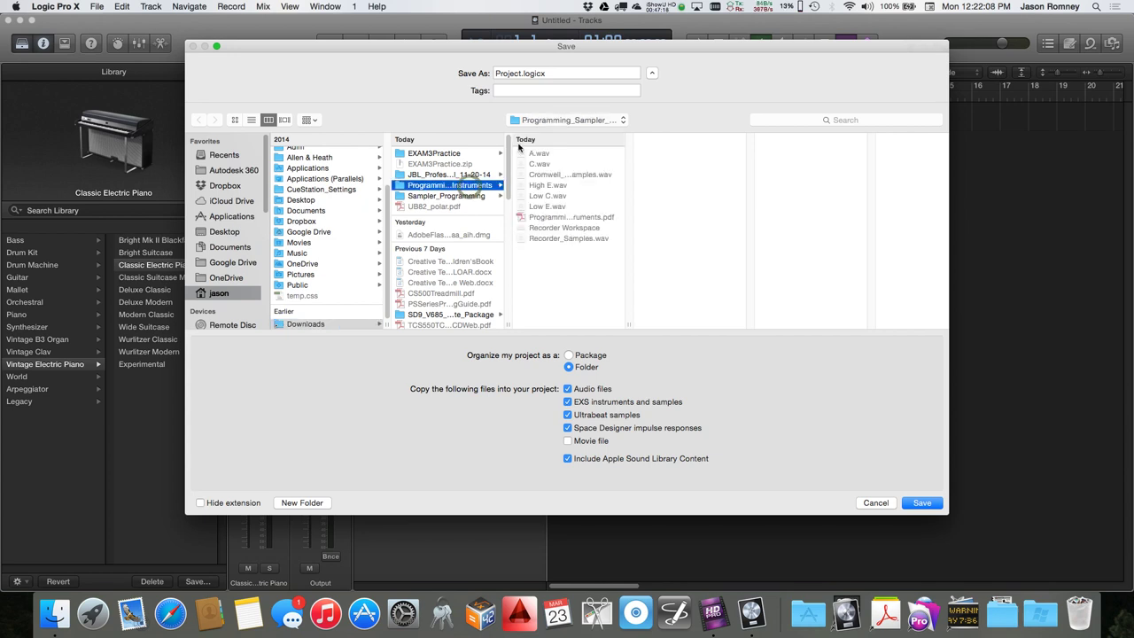
double_click(521, 73)
type("Recorder")
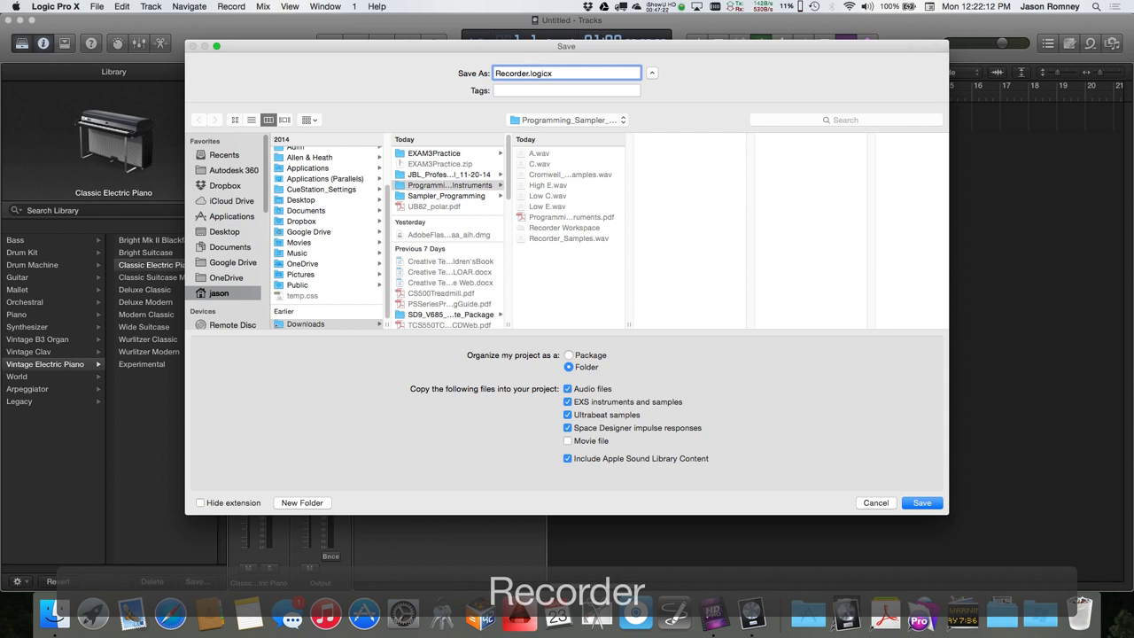
type("Sampler")
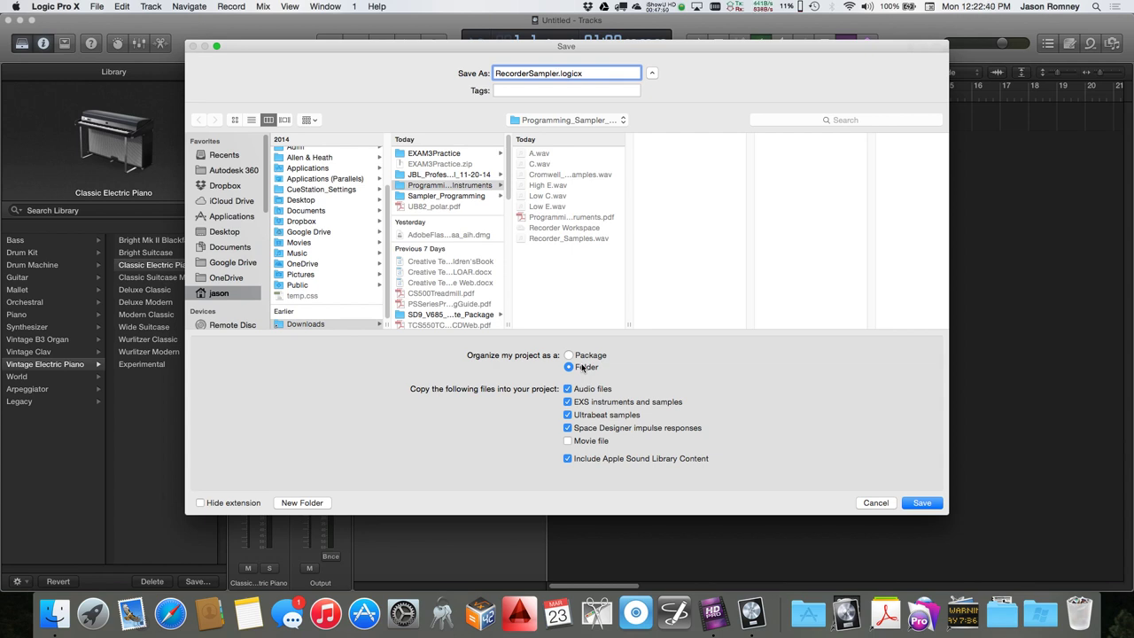
key("BackSpace")
type("r")
left_click(923, 503)
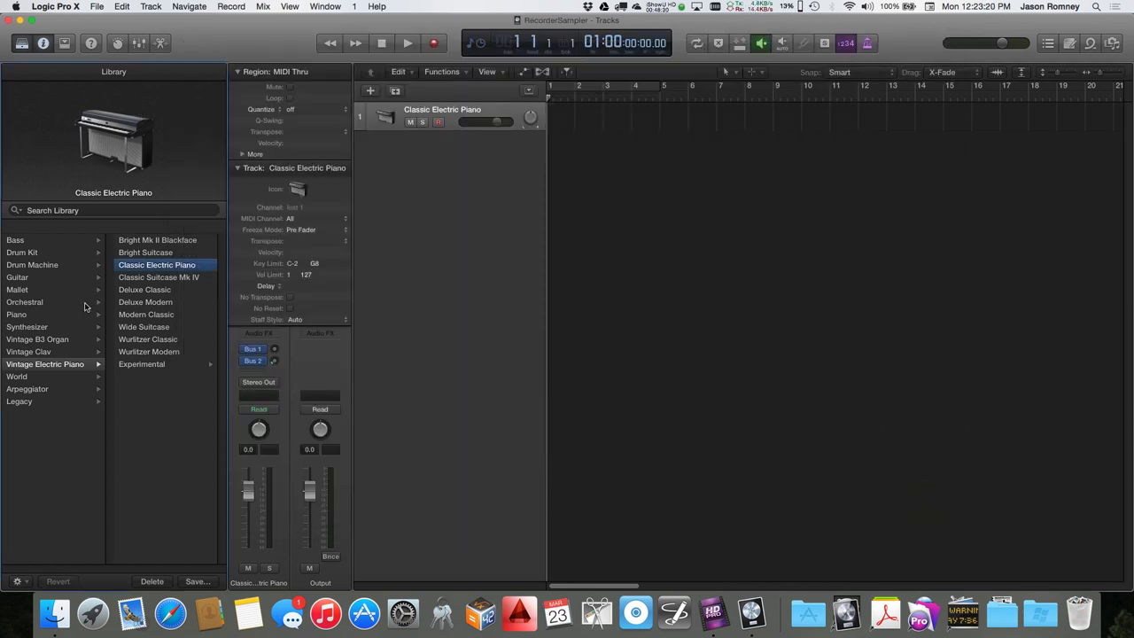
Step: Hide the Library and collapse the track parameters to expose the full channel strip
left_click(22, 44)
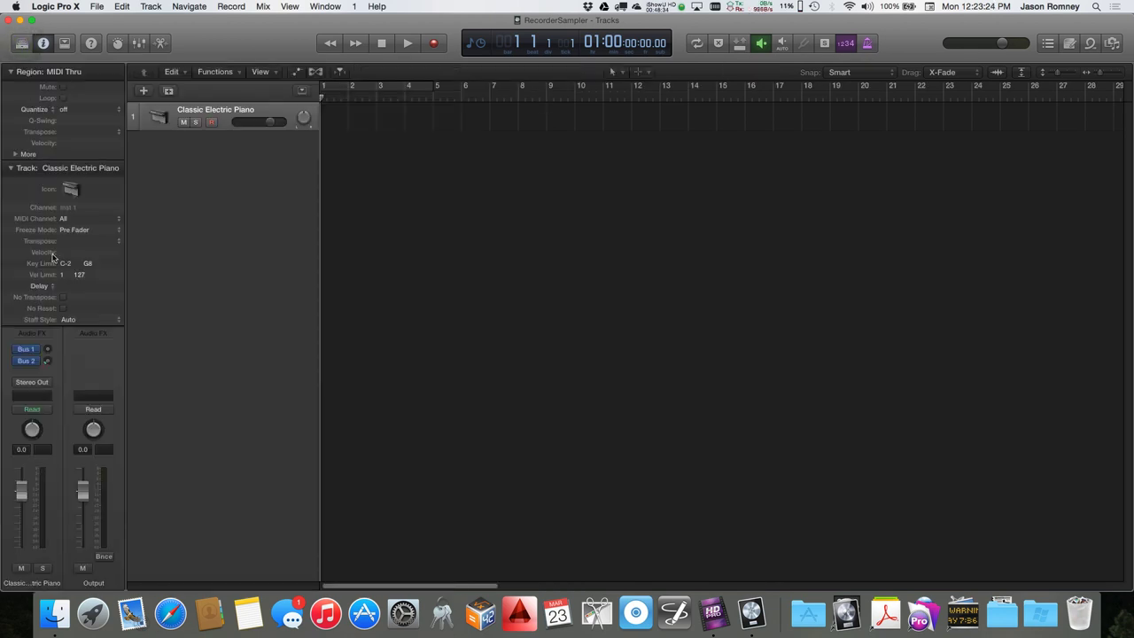
left_click(10, 168)
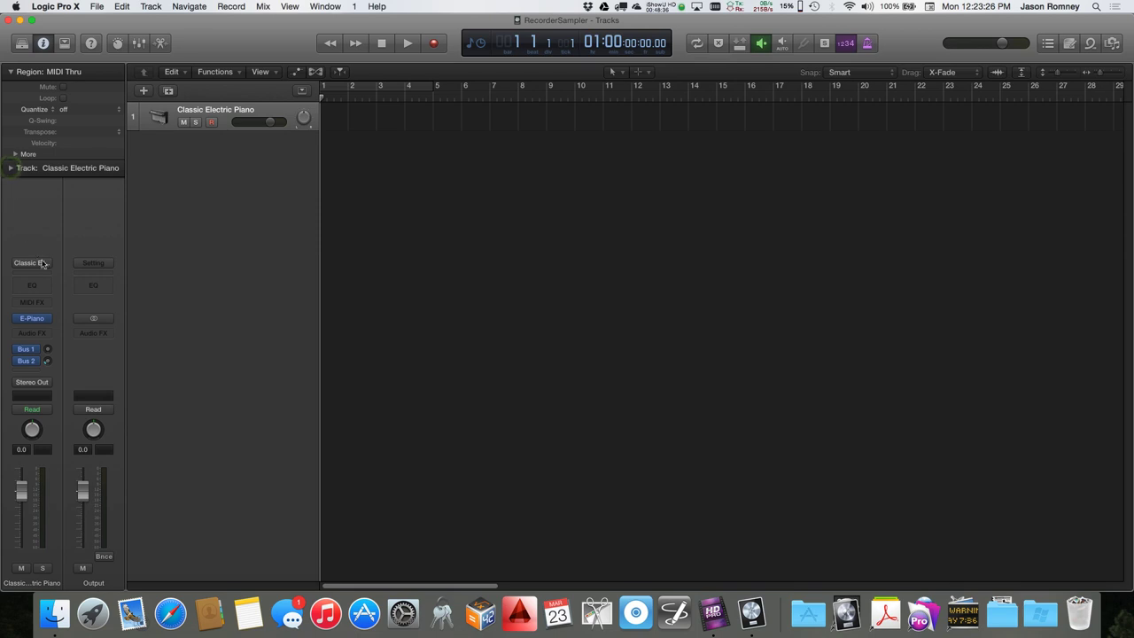
Step: Replace the track's electric piano instrument with the EXS24 (Sampler) plug-in in stereo
left_click(156, 123)
mouse_move(48, 322)
left_click(47, 320)
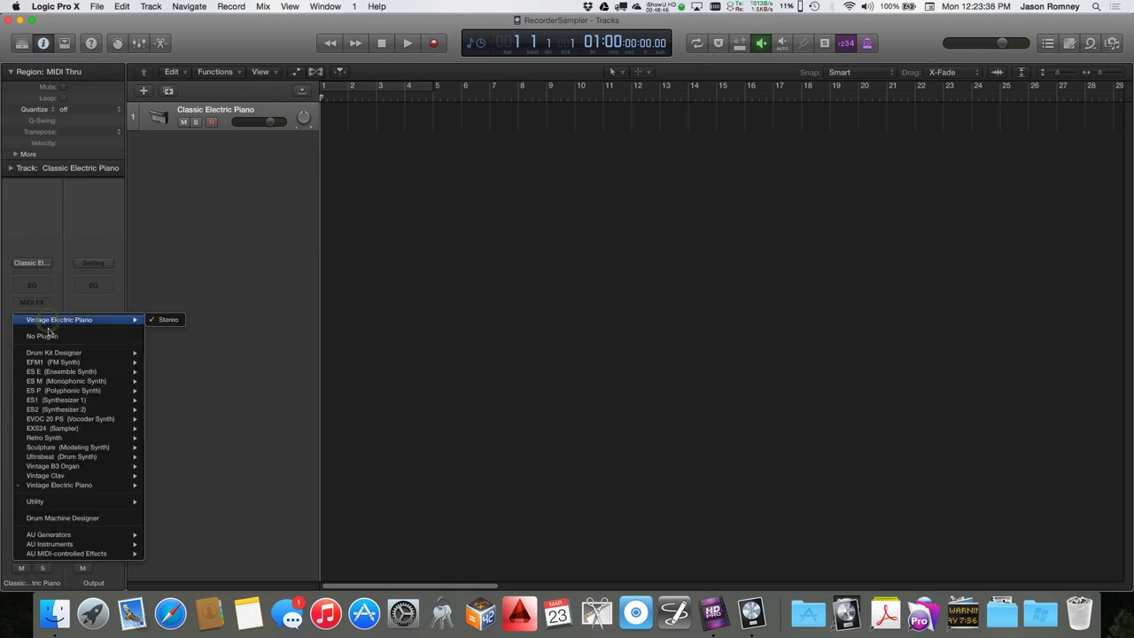
mouse_move(55, 428)
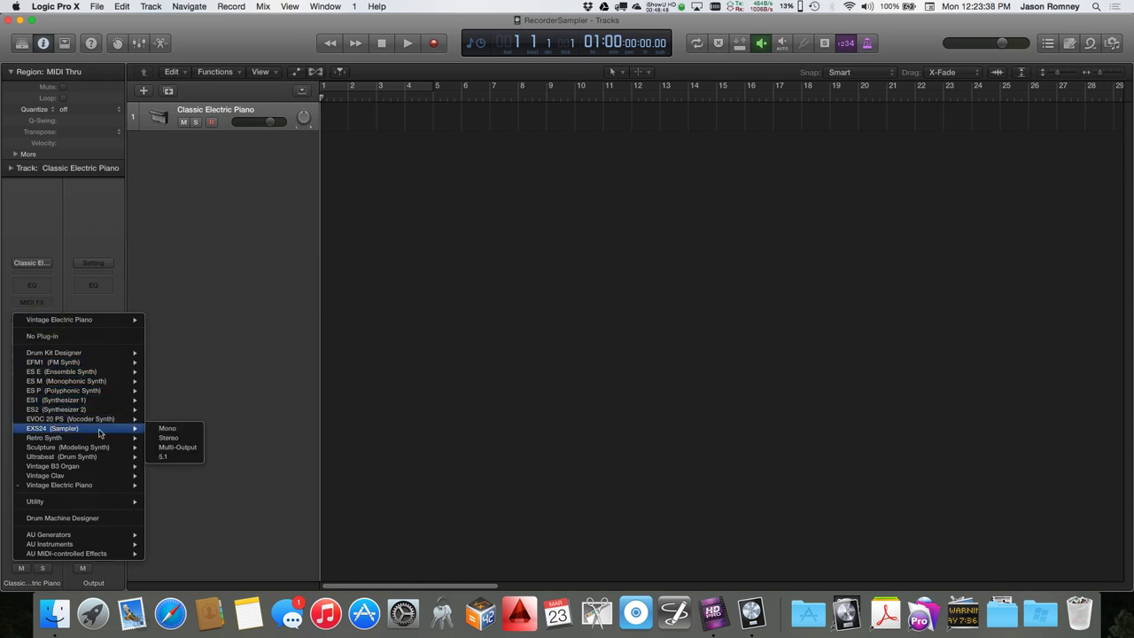
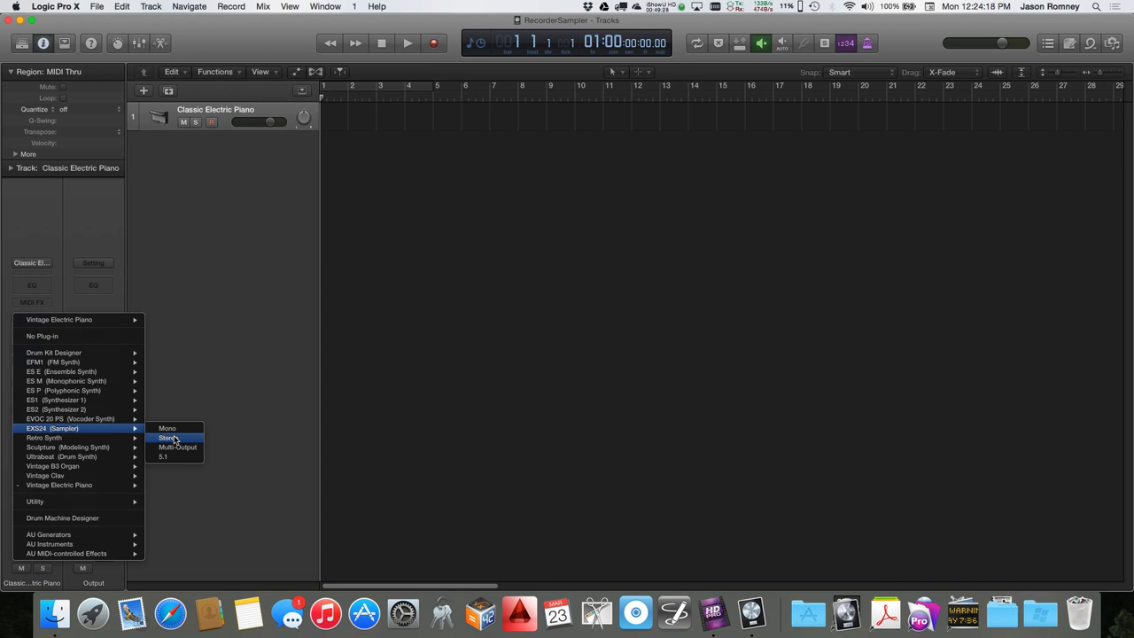
left_click(181, 440)
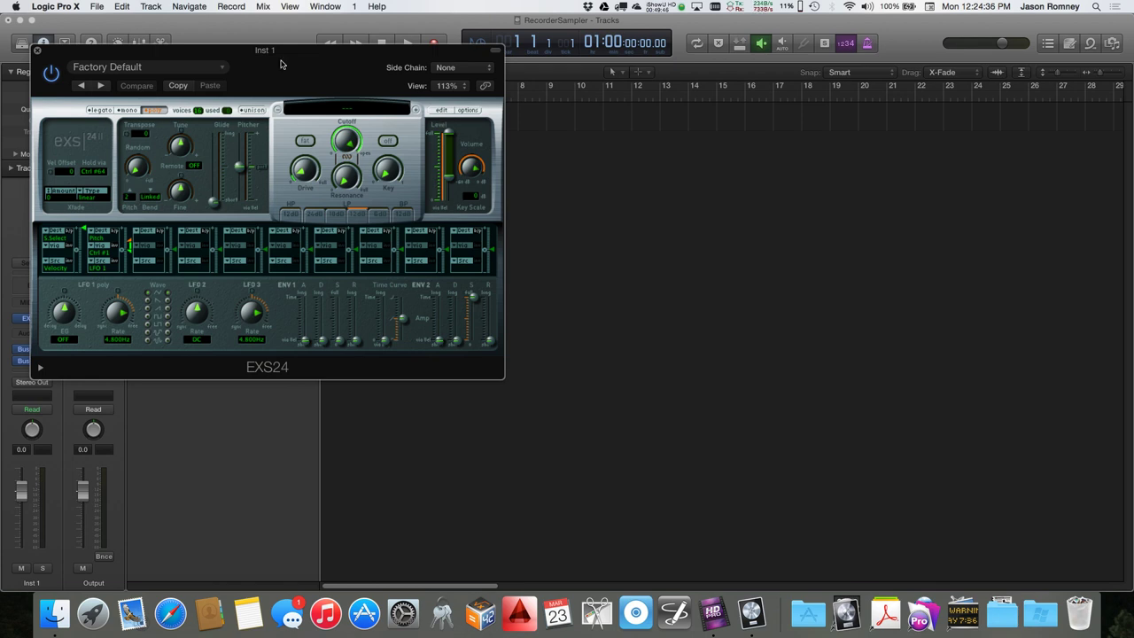
Step: Check in the Advanced Tools preferences that Show Advanced Tools and the additional options are enabled
left_click(49, 8)
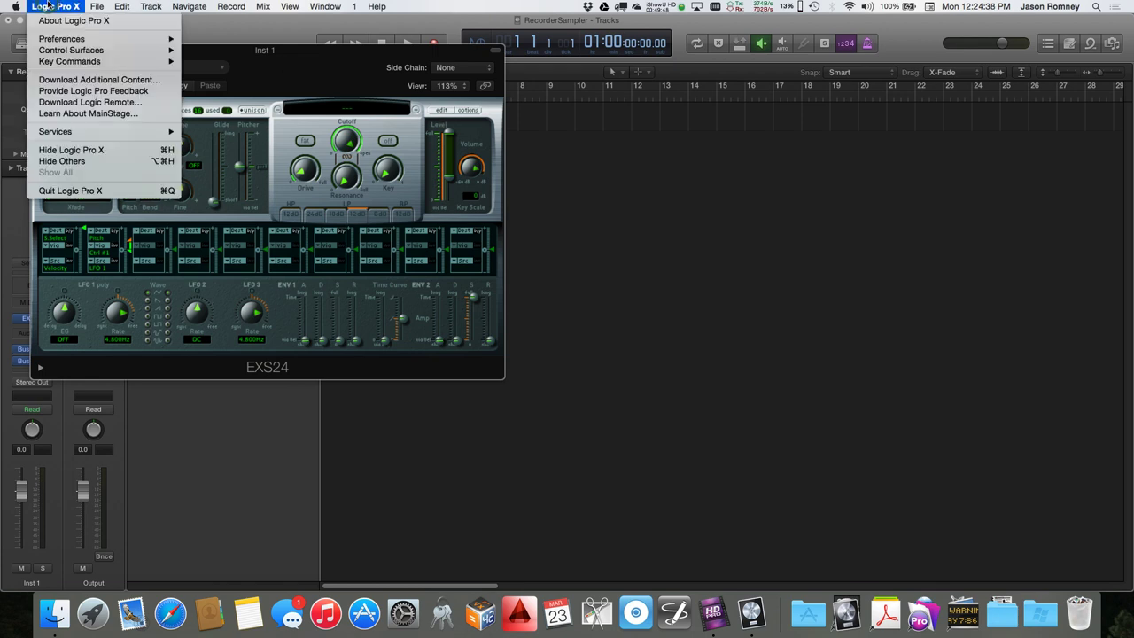
mouse_move(78, 39)
mouse_move(133, 39)
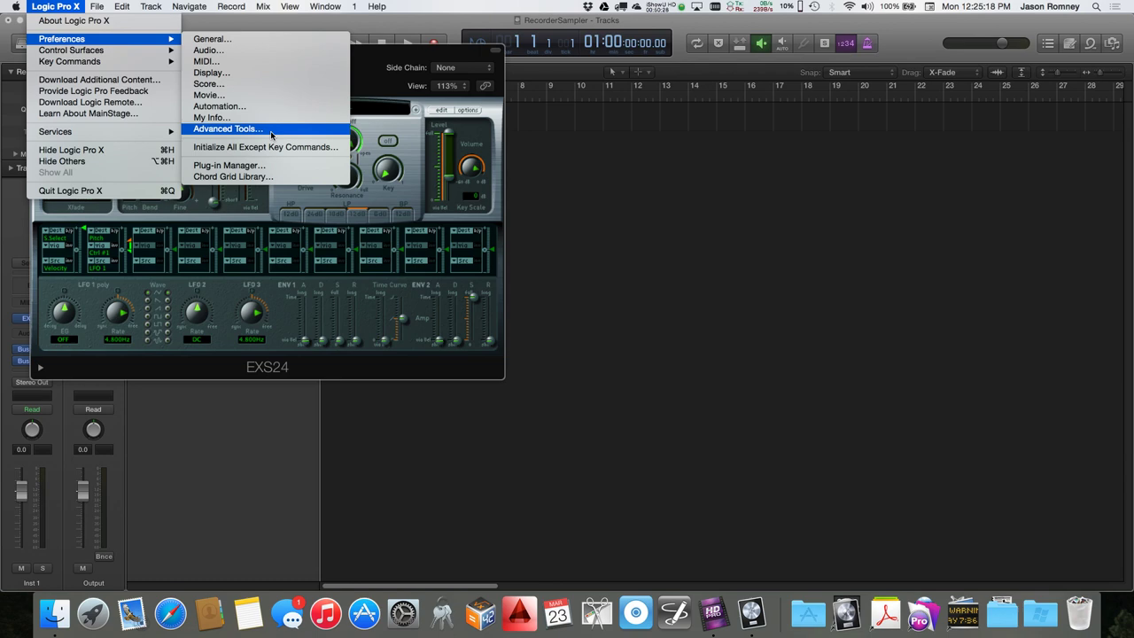
left_click(271, 134)
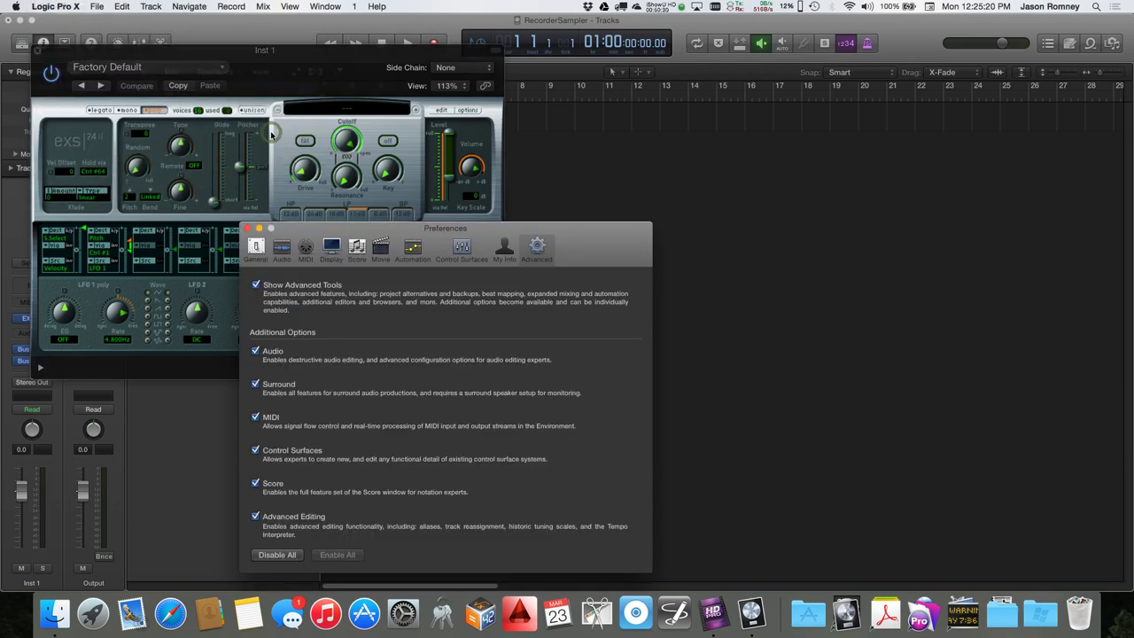
left_click_drag(598, 253, 563, 132)
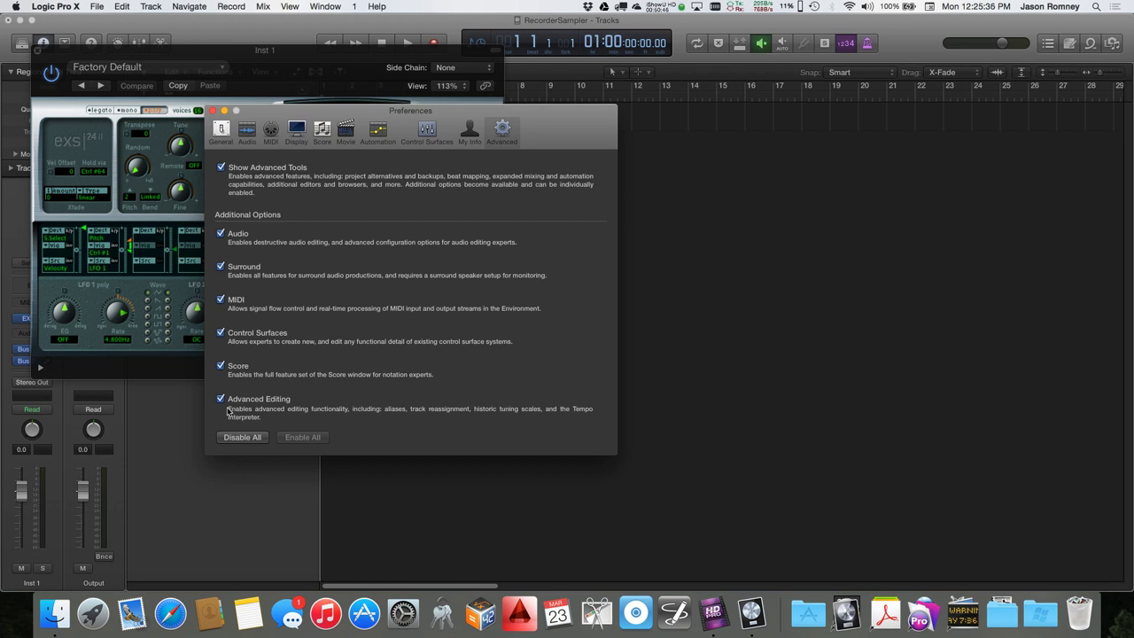
left_click(214, 110)
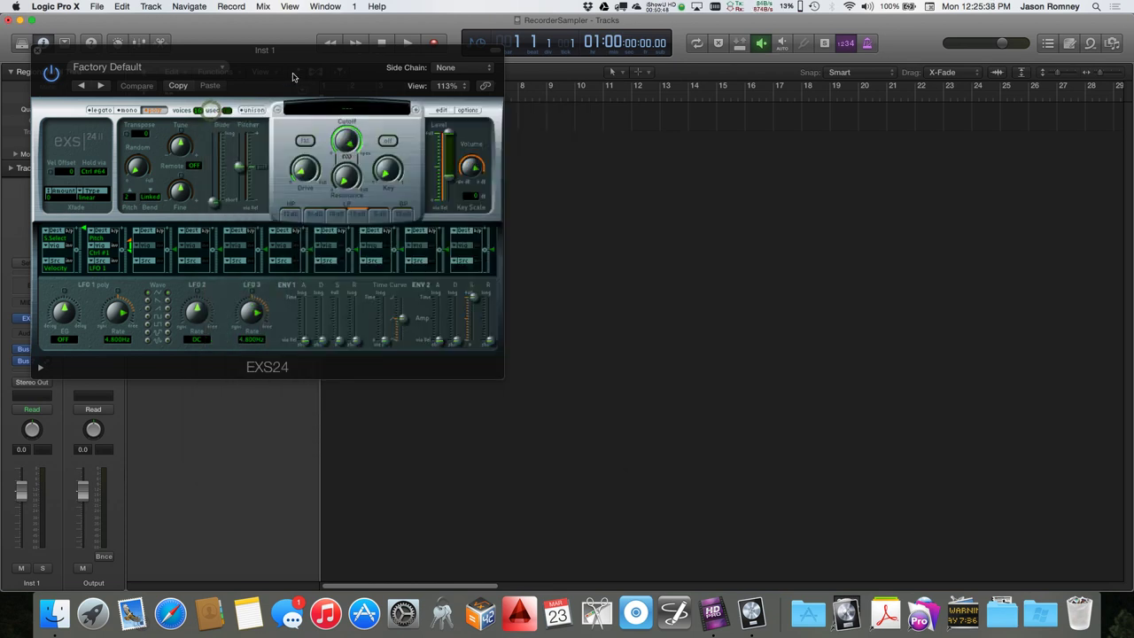
Step: Open the EXS24 Instrument Editor and create a new sampler instrument
left_click(315, 55)
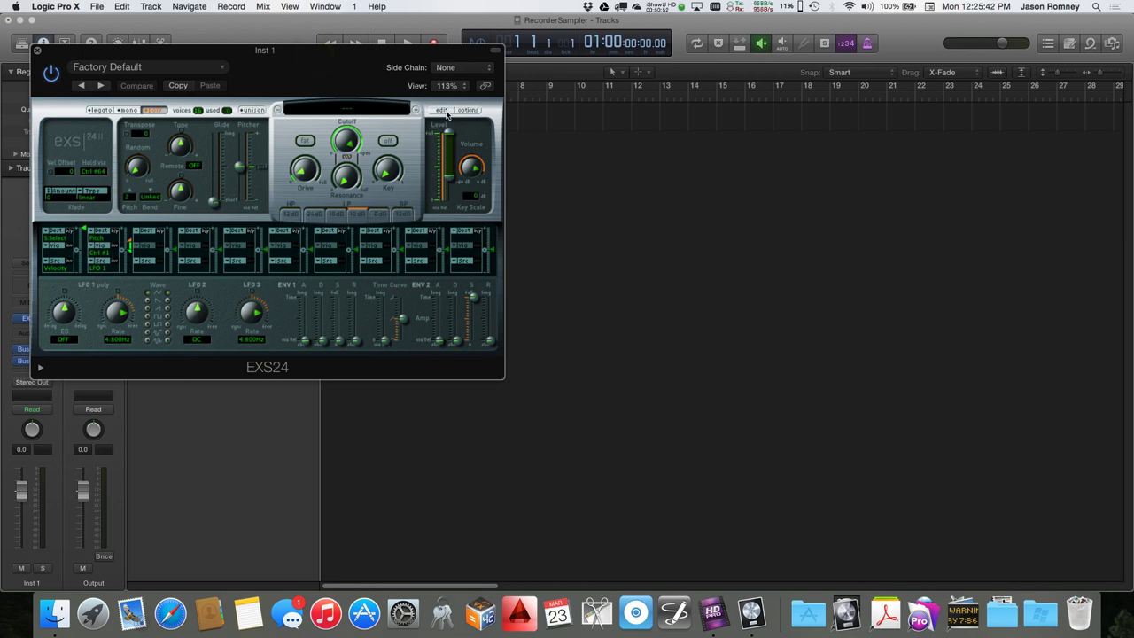
left_click(447, 113)
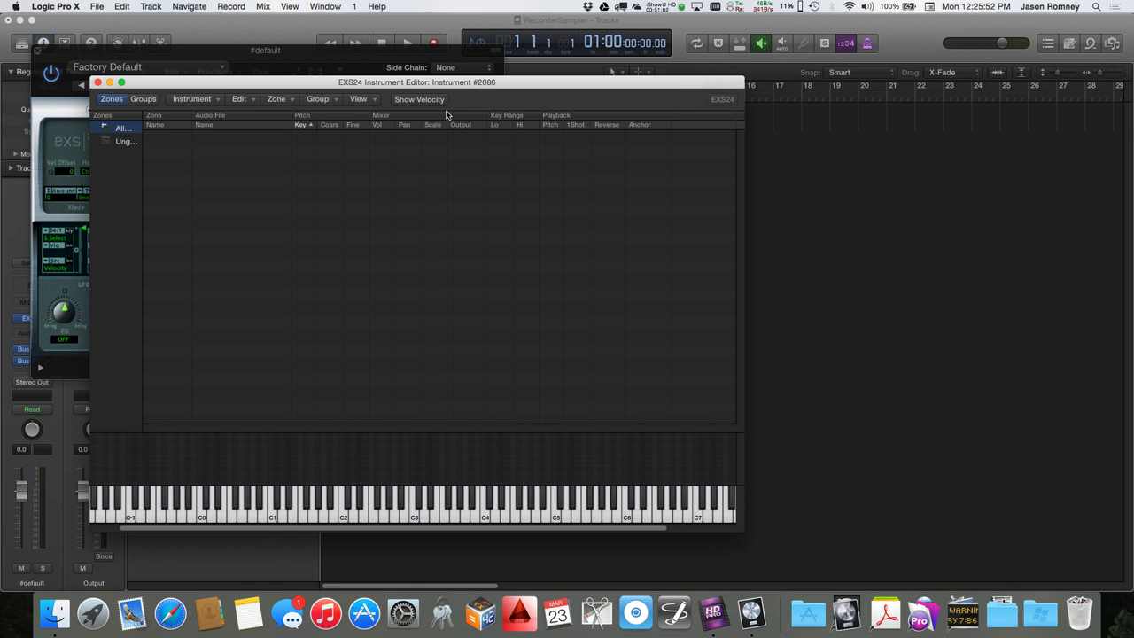
left_click_drag(492, 85, 607, 77)
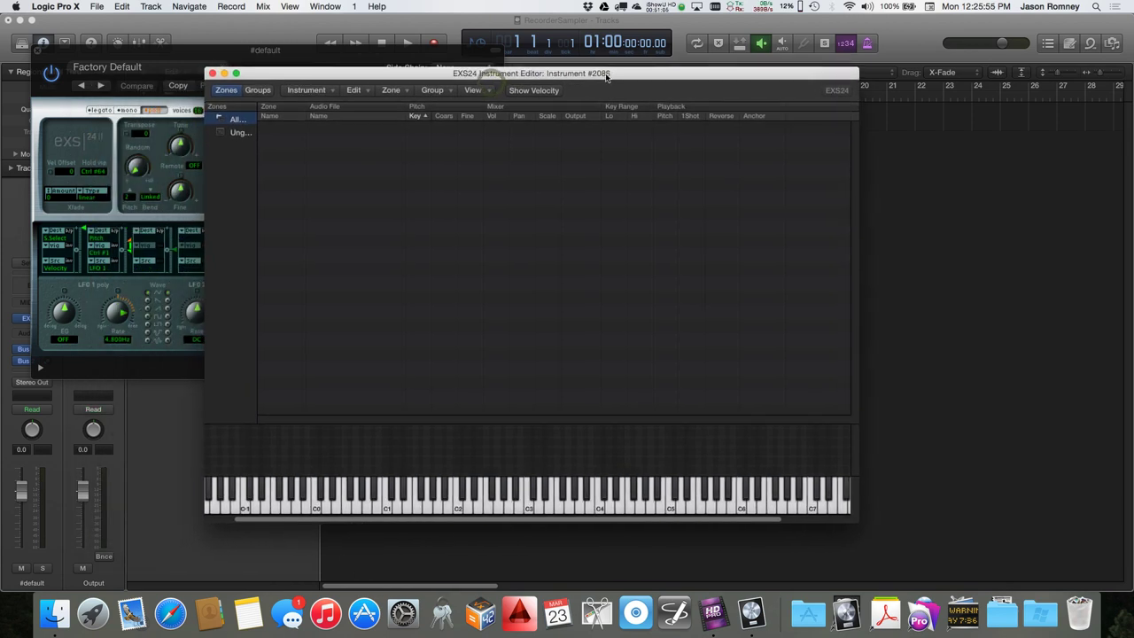
left_click(320, 92)
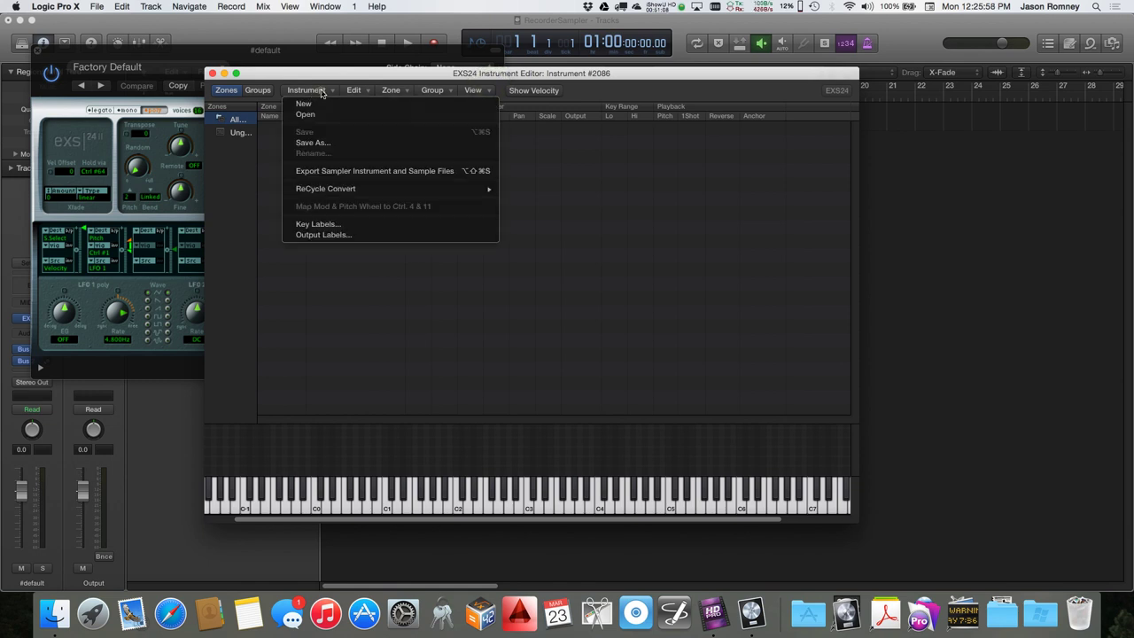
left_click(327, 104)
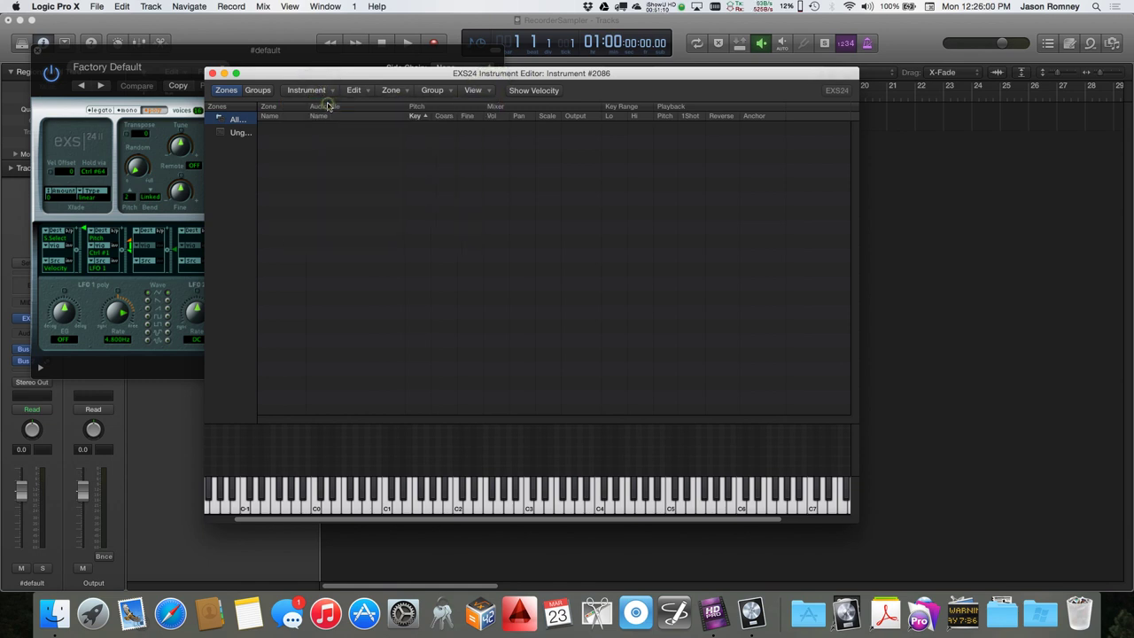
Step: Save the new instrument as SamplerInstrument.exs in the RecorderSampler project's Sampler Instruments folder
left_click(322, 91)
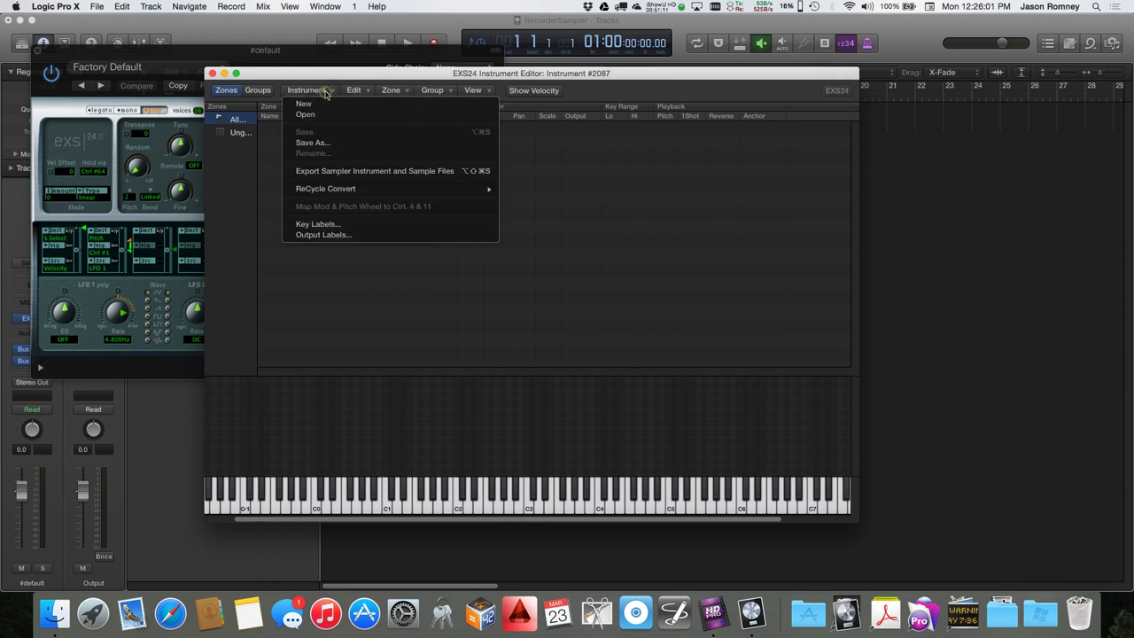
left_click(342, 144)
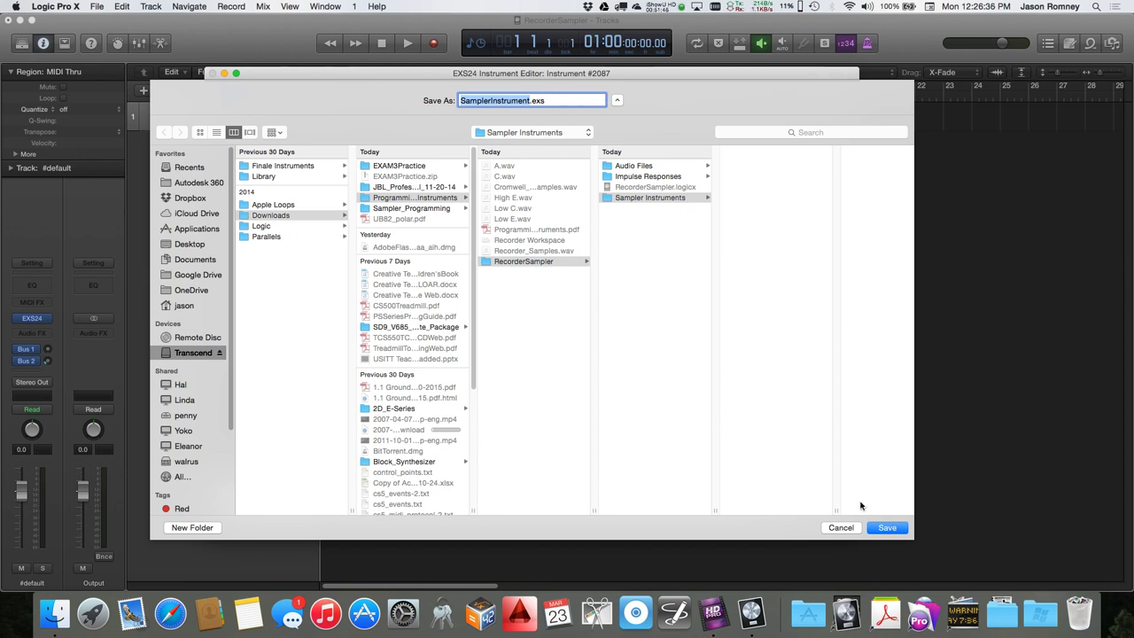
left_click(886, 527)
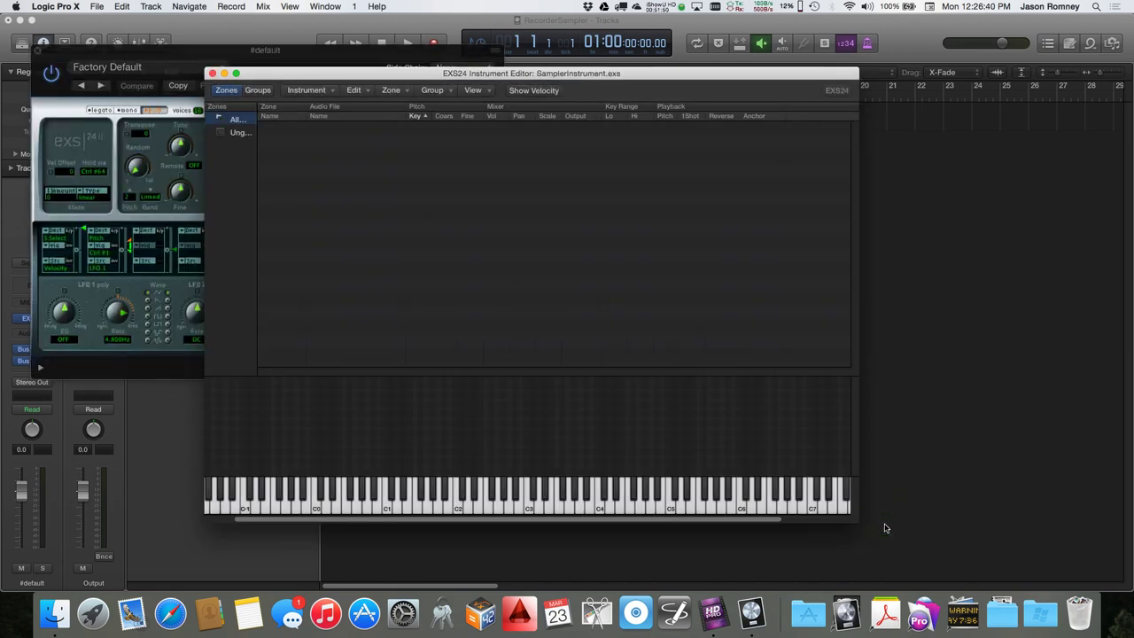
Step: Add A.wav, C.wav, High E.wav, Low C.wav and Low E.wav from the Programming_Sampler_Instruments Finder folder to the instrument's zone list
left_click_drag(386, 73, 595, 74)
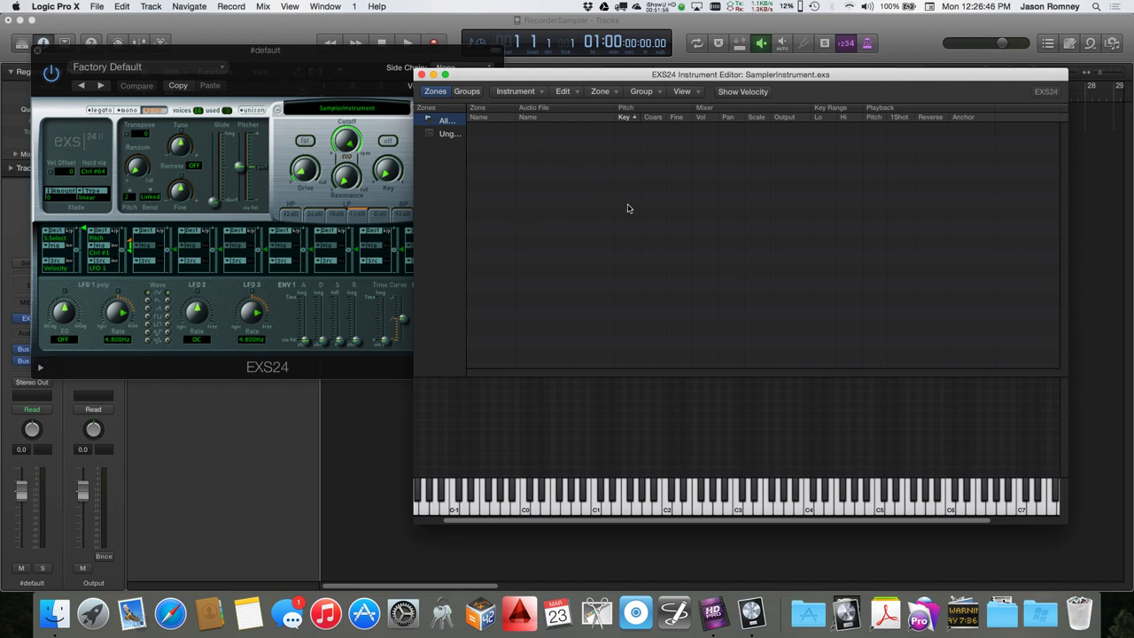
left_click(55, 611)
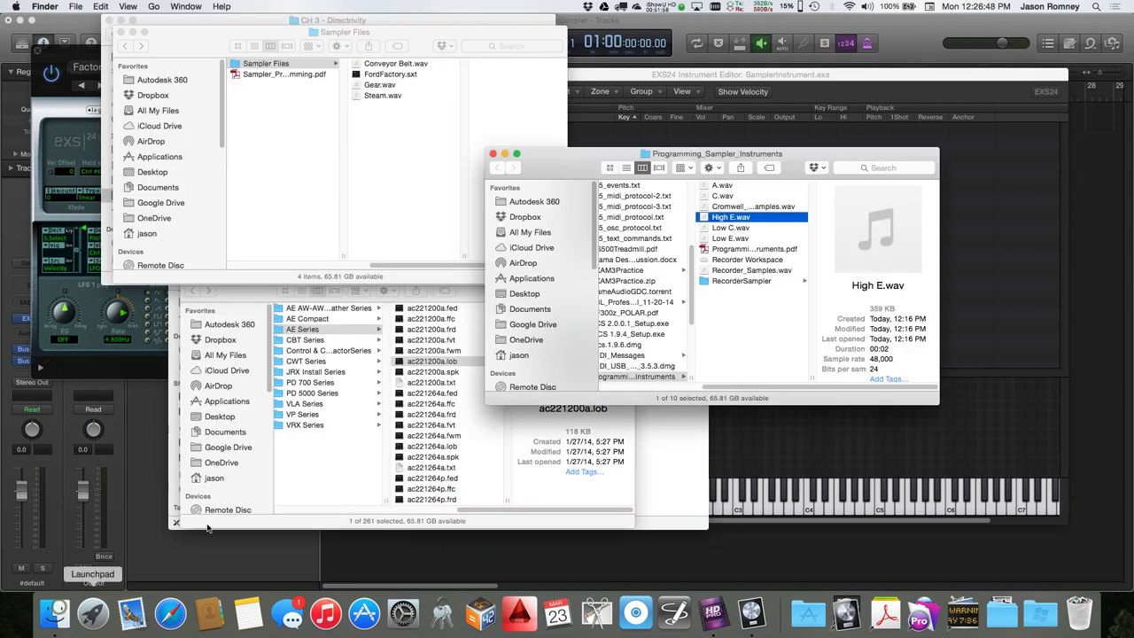
left_click(722, 185)
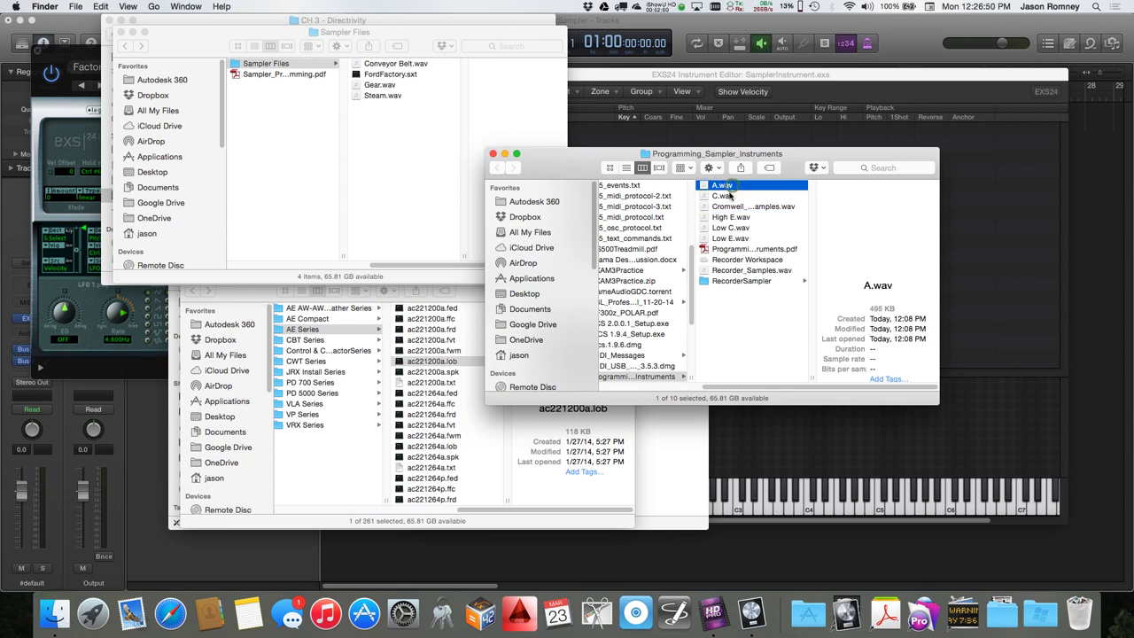
left_click(722, 195, "super")
left_click(730, 217, "super")
left_click(728, 227, "super")
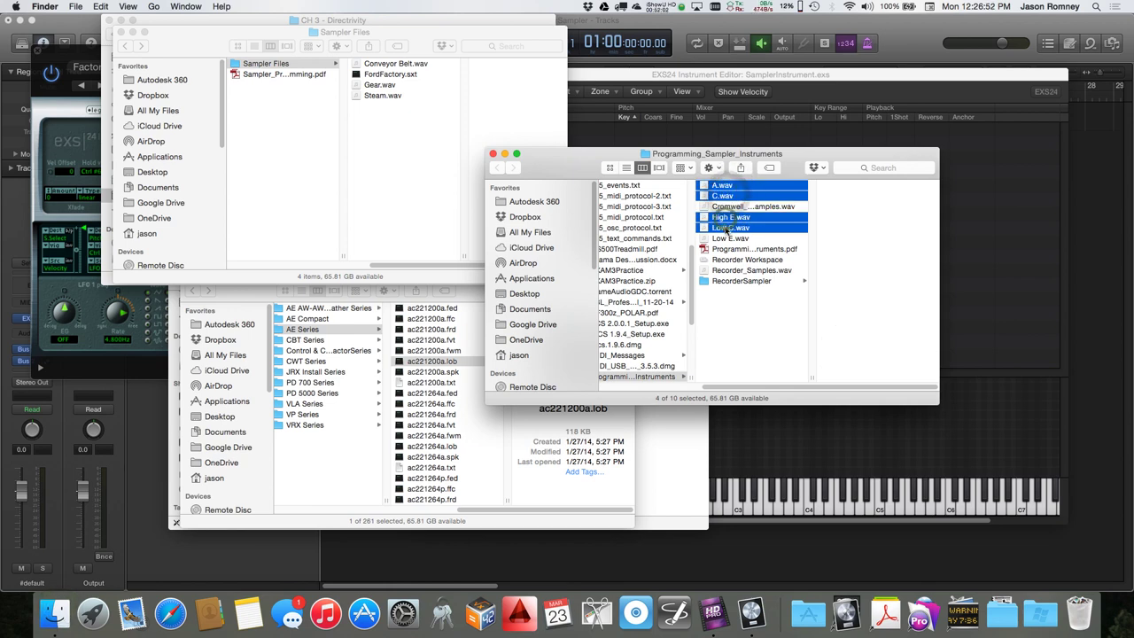
left_click(724, 238, "super")
left_click_drag(690, 155, 856, 263)
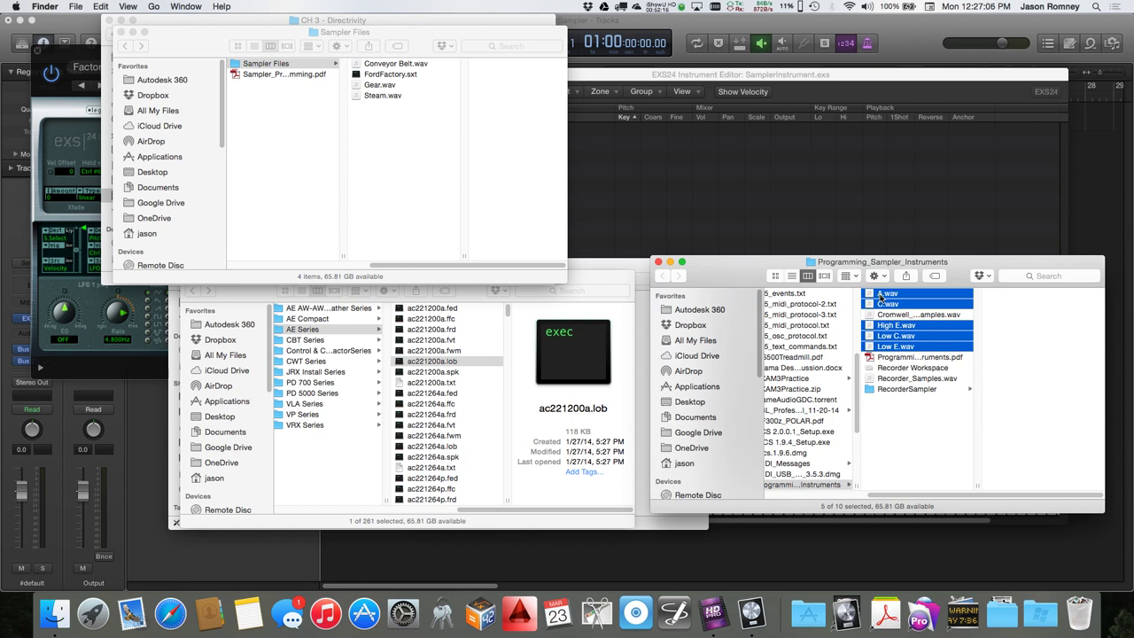
left_click_drag(881, 298, 703, 177)
Step: Map the five added samples as contiguous zones with a one-note width and start note C1
left_click(797, 115)
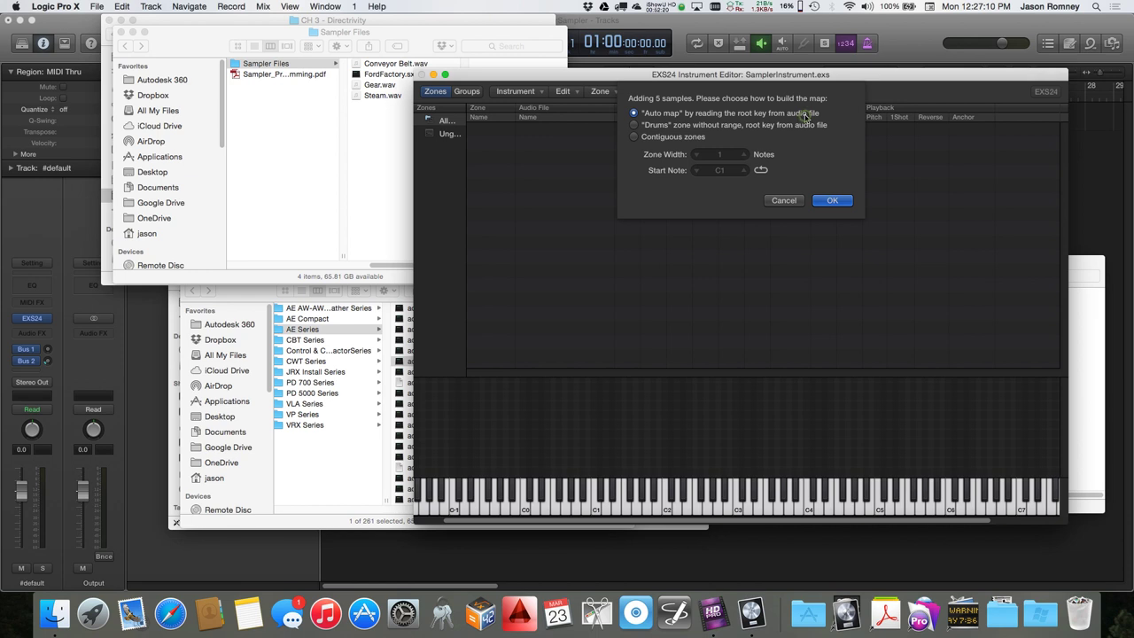
left_click(647, 138)
left_click(644, 116)
left_click(634, 137)
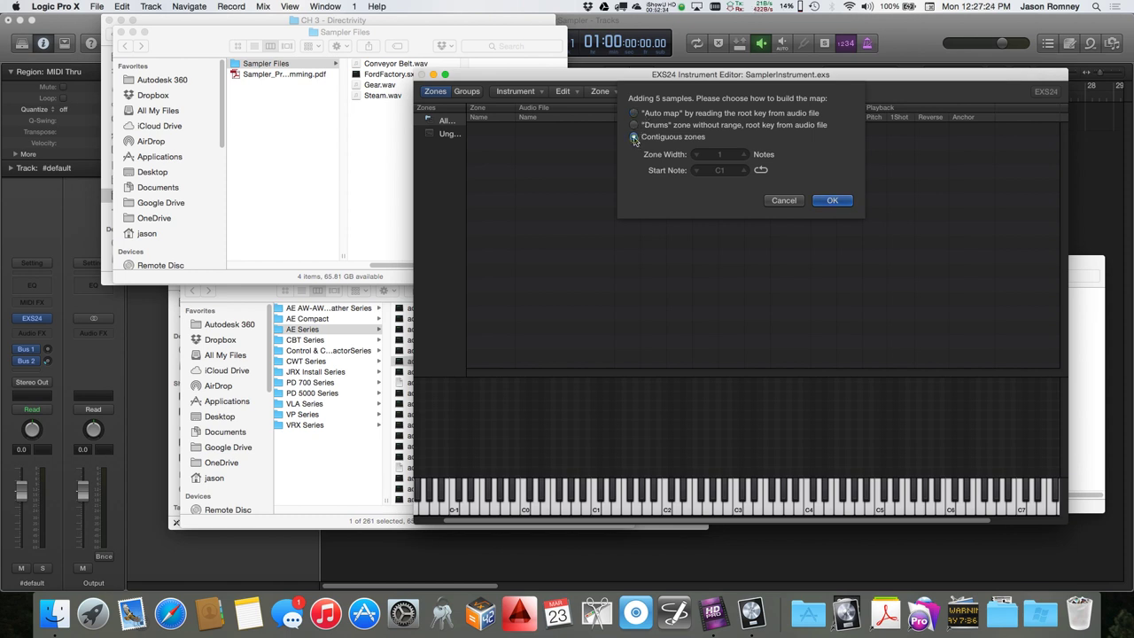
left_click(719, 170)
left_click(831, 201)
left_click(750, 116)
left_click(689, 138)
left_click(830, 202)
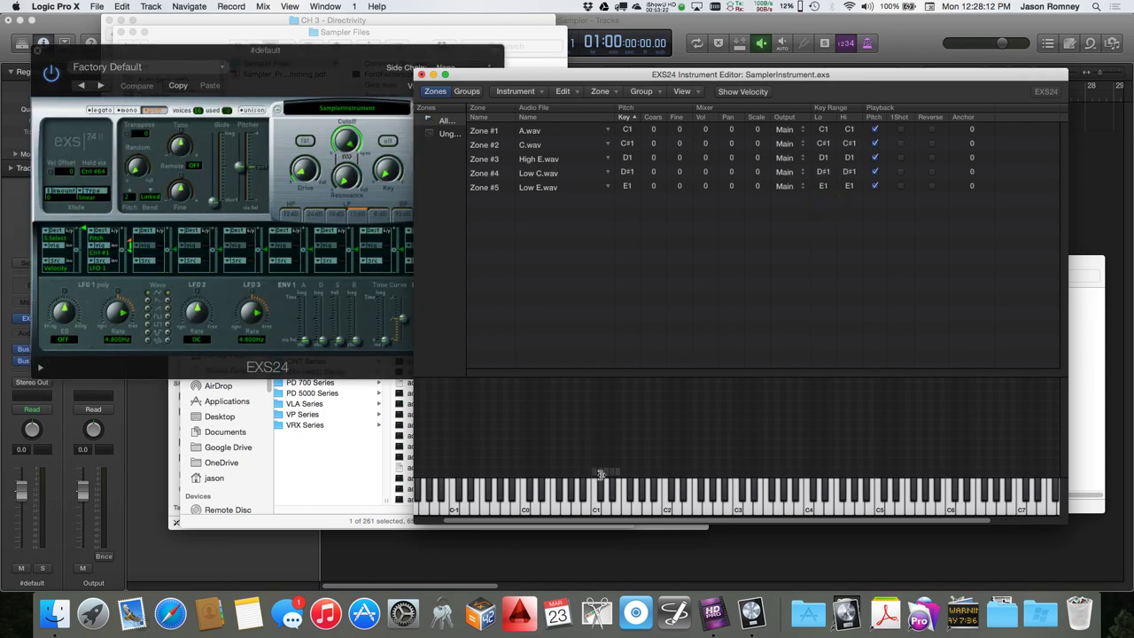
Step: Audition the five mapped zones from C1 to E1 on the editor's keyboard, raising the system volume
left_click(595, 503)
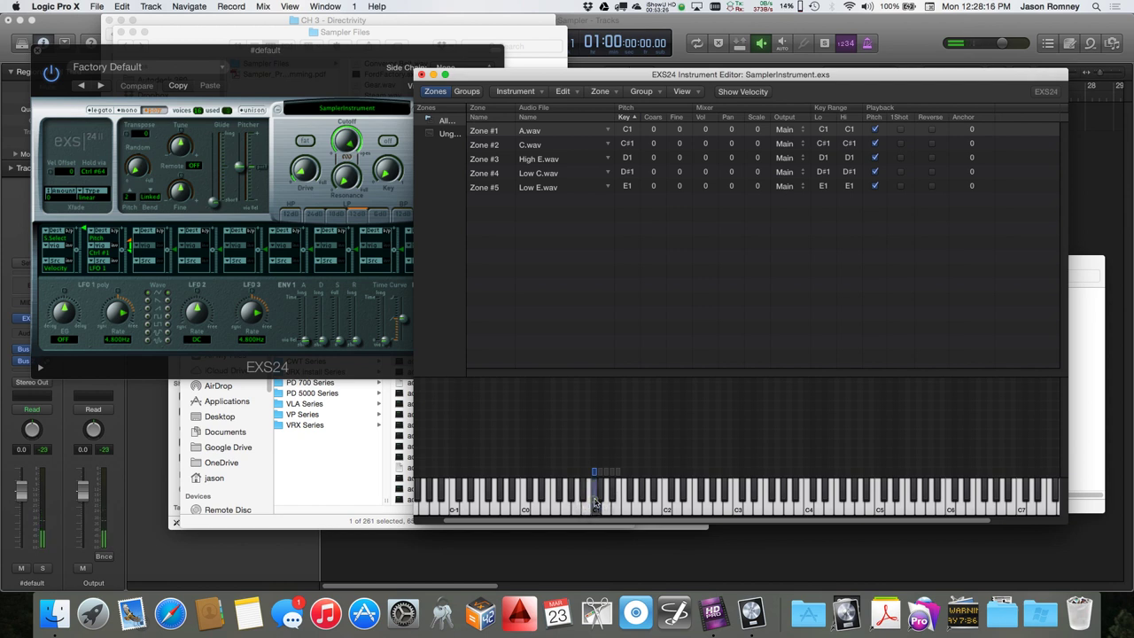
key("XF86AudioRaiseVolume")
key("XF86AudioRaiseVolume")
key("XF86AudioRaiseVolume")
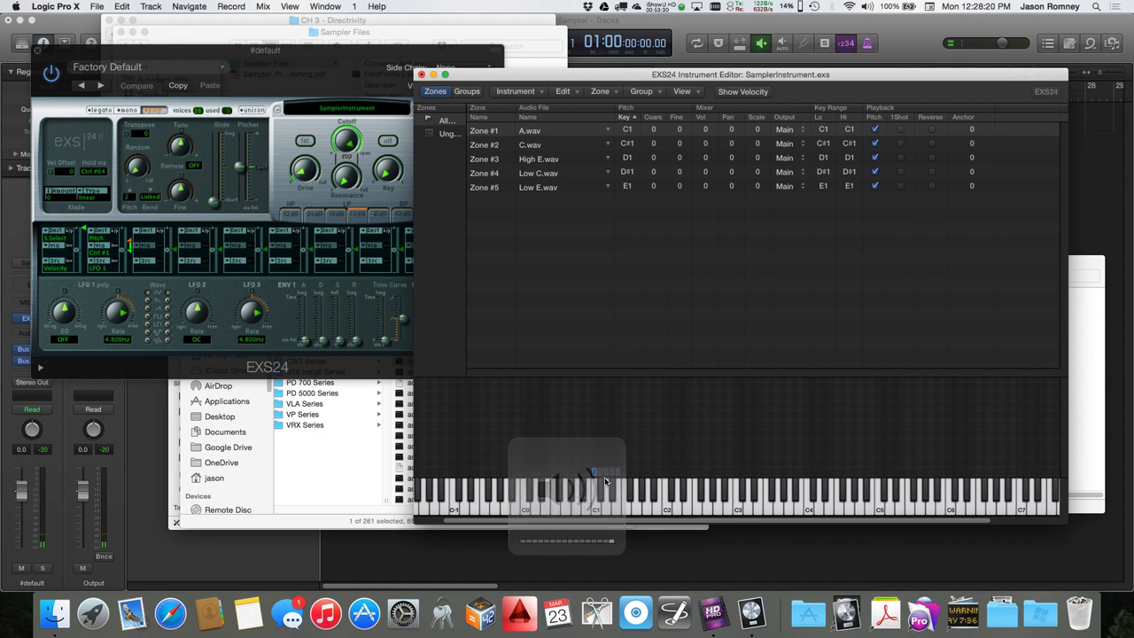
left_click(600, 489)
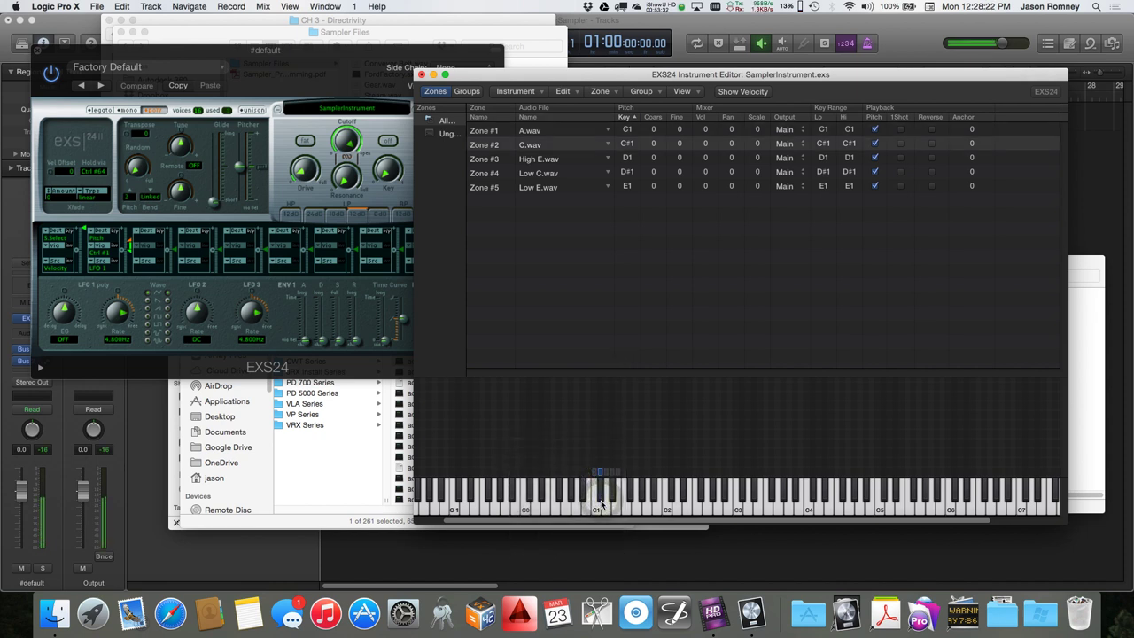
left_click(606, 498)
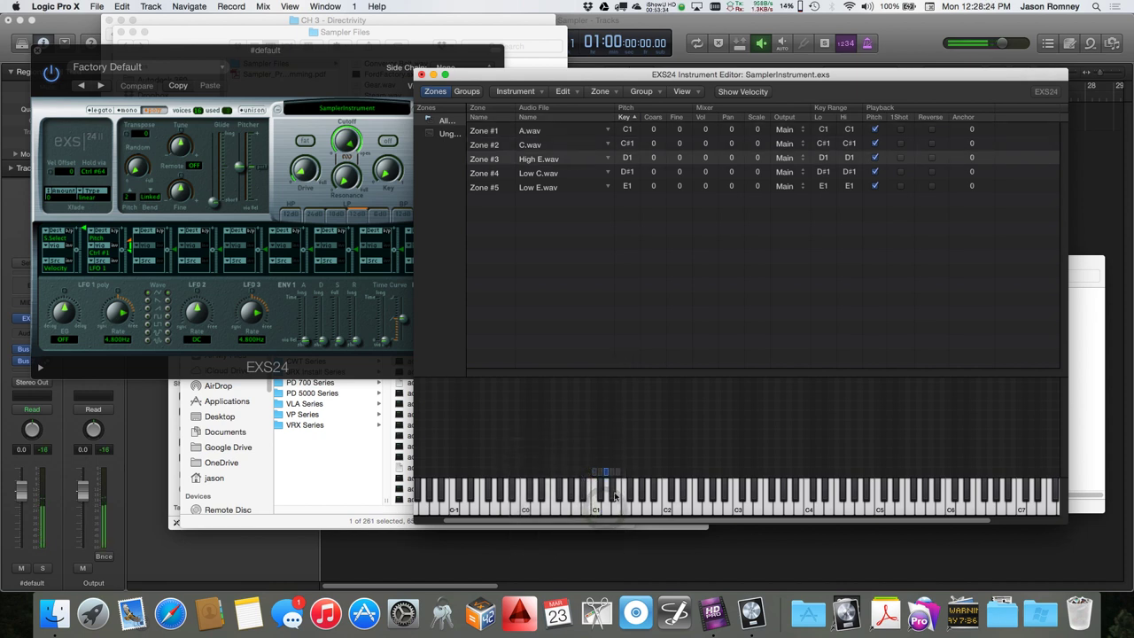
left_click(614, 498)
left_click(617, 507)
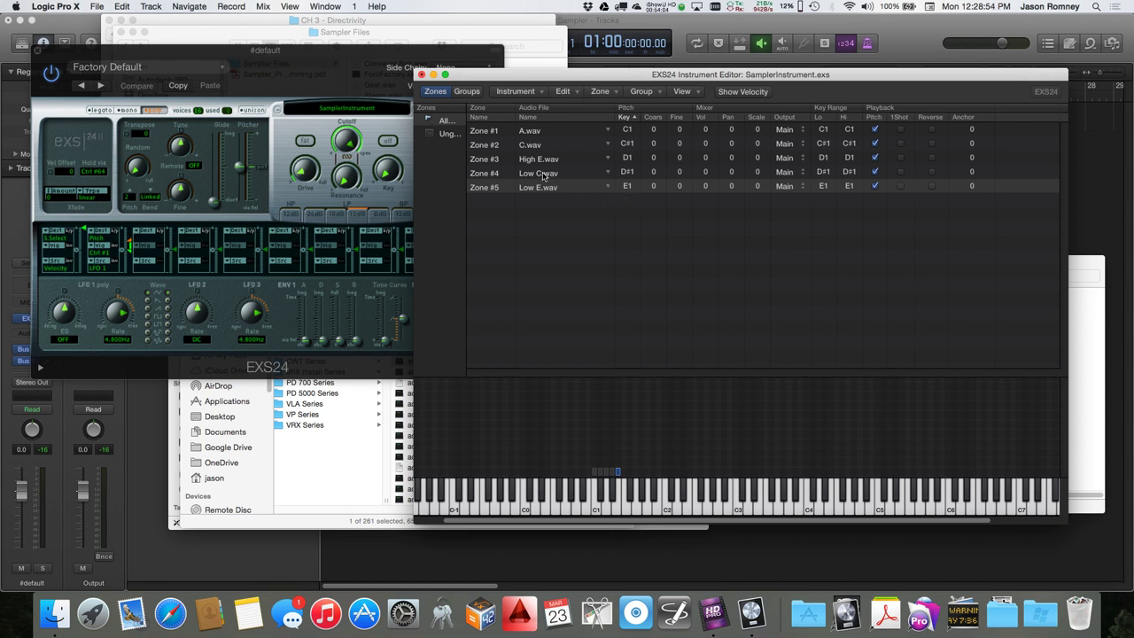
Step: Set the root key of the Low C.wav zone to C3
left_click(627, 172)
left_click(627, 173)
type("C3")
key("Return")
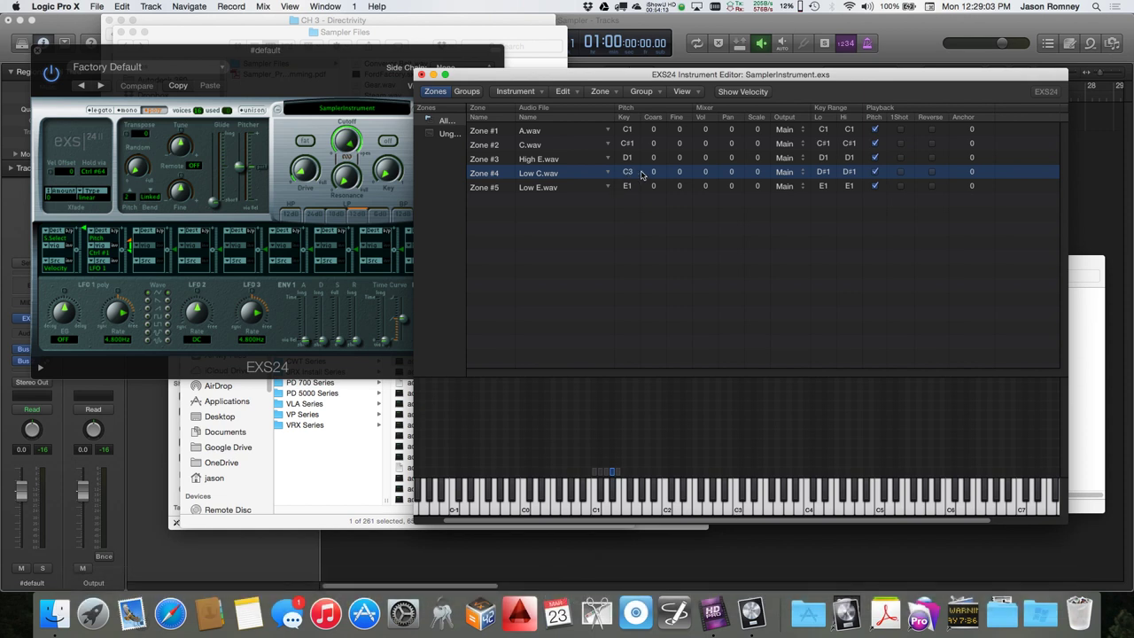
Step: Try to enter C3 as the low key of the Low C.wav zone's key range
left_click(823, 172)
type("C3")
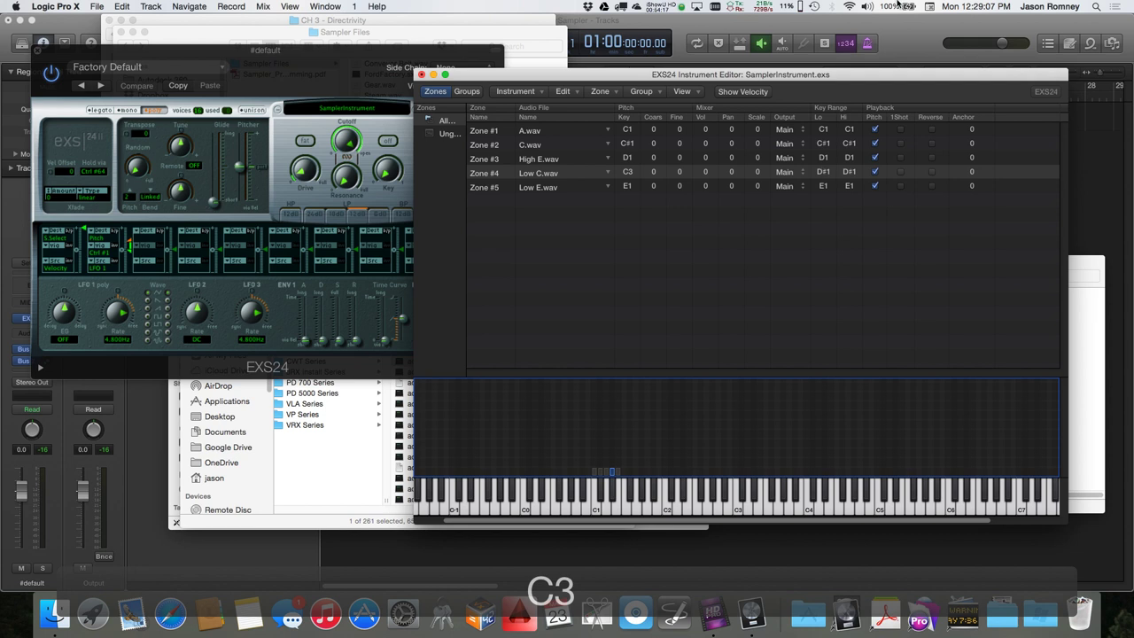
left_click(822, 172)
type("C3")
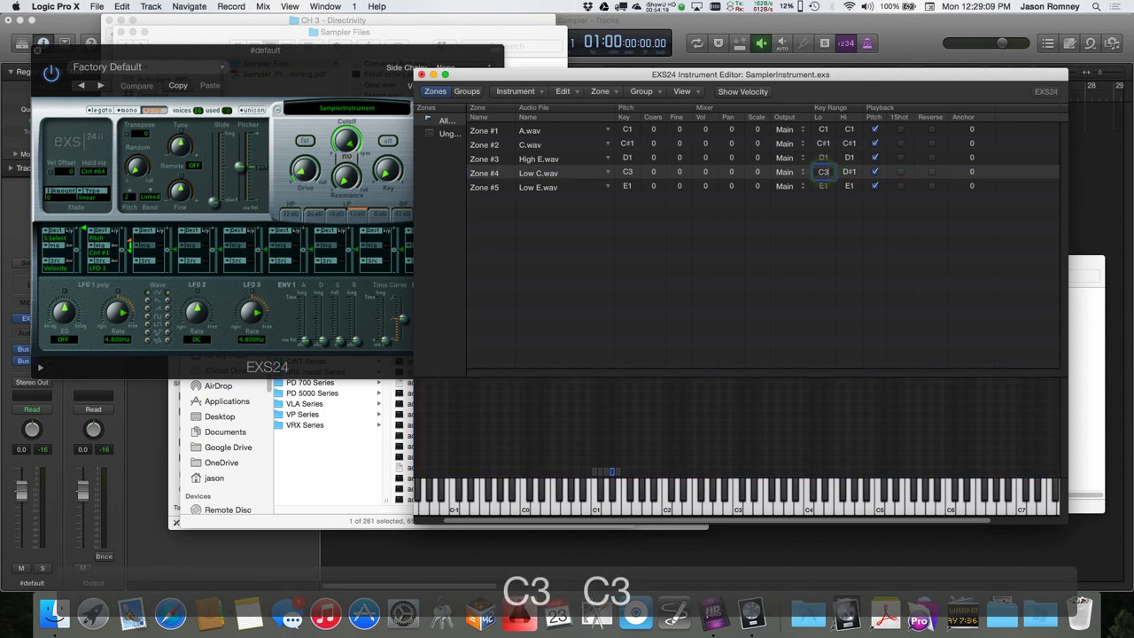
key("Return")
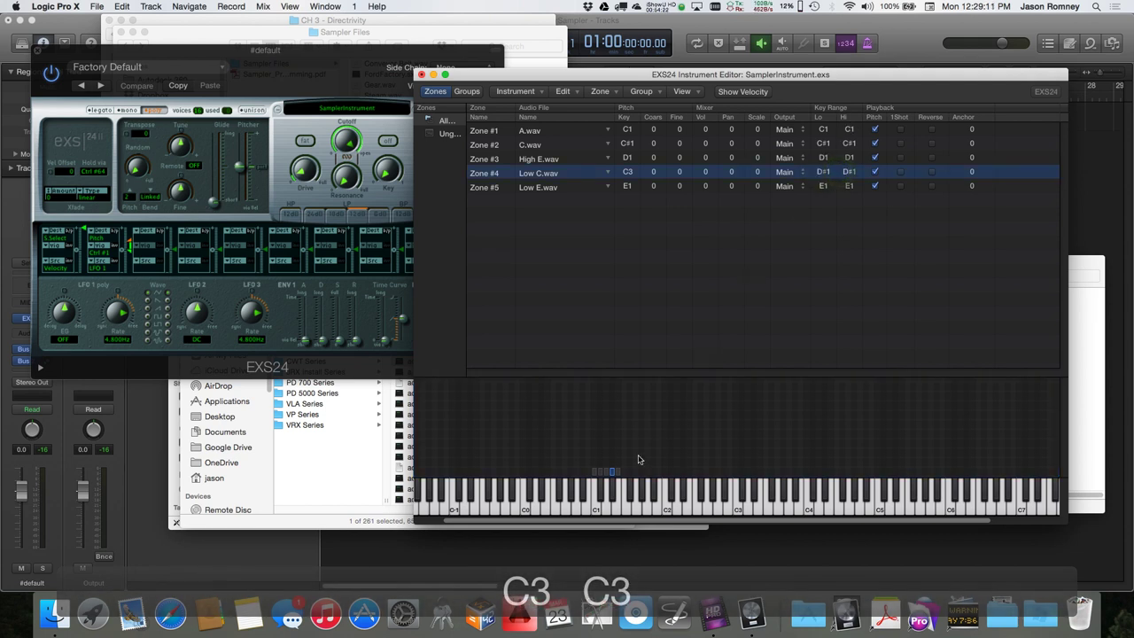
Step: Move the Low C.wav zone along the keyboard so its key range covers only C3
left_click(612, 473)
left_click_drag(612, 473, 738, 470)
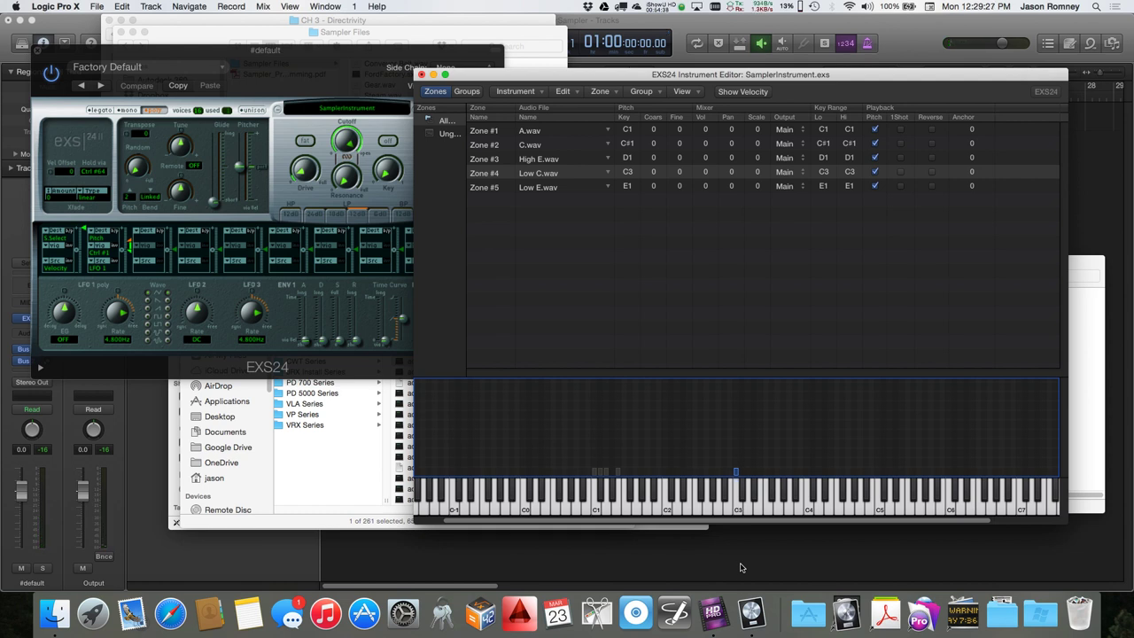
Step: Set the root key of the Low E.wav zone to E3 and move the zone so its key range covers only E3
left_click(543, 189)
left_click(626, 187)
type("E3")
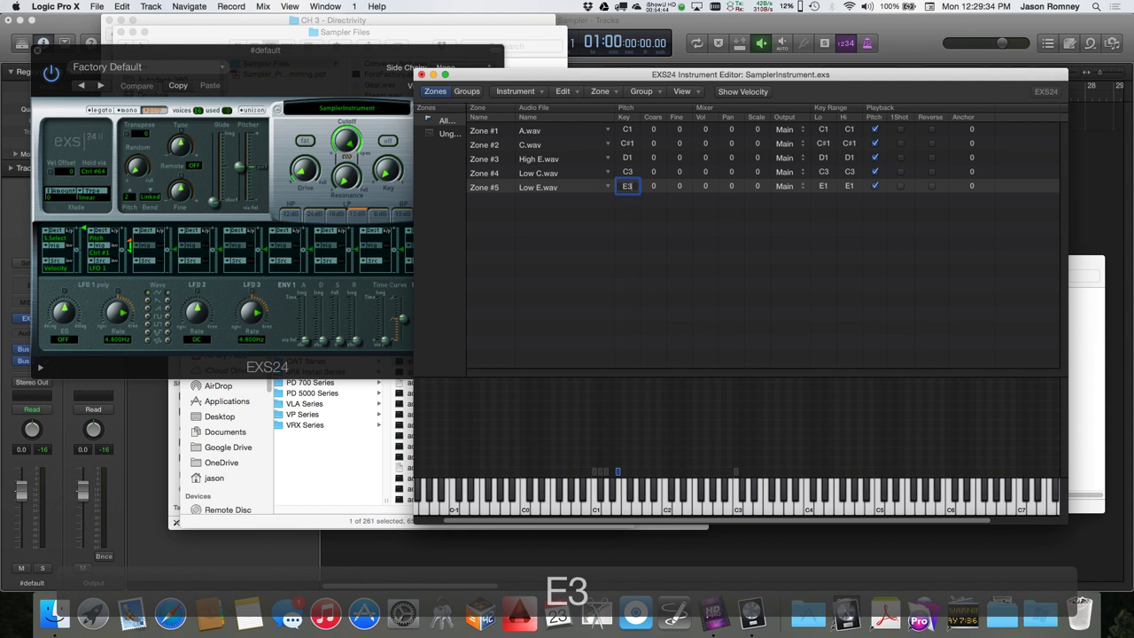
key("Return")
left_click_drag(618, 476, 761, 481)
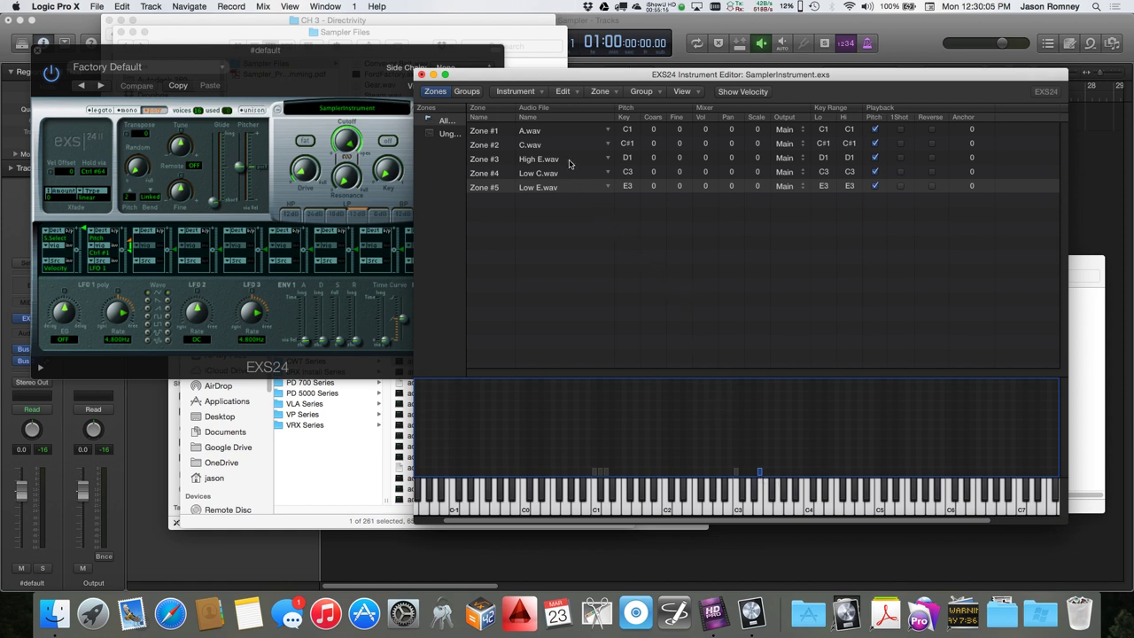
Step: Set the A.wav zone's root key to A3, audition it, and move the zone so its key range covers only A3
left_click(532, 131)
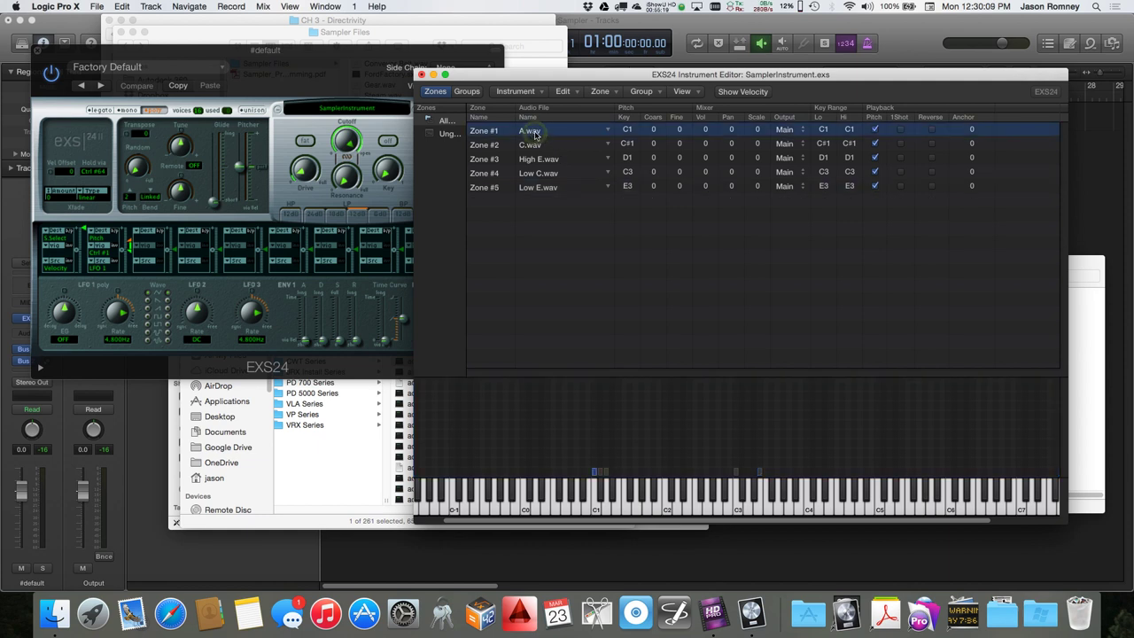
left_click(597, 469)
double_click(627, 128)
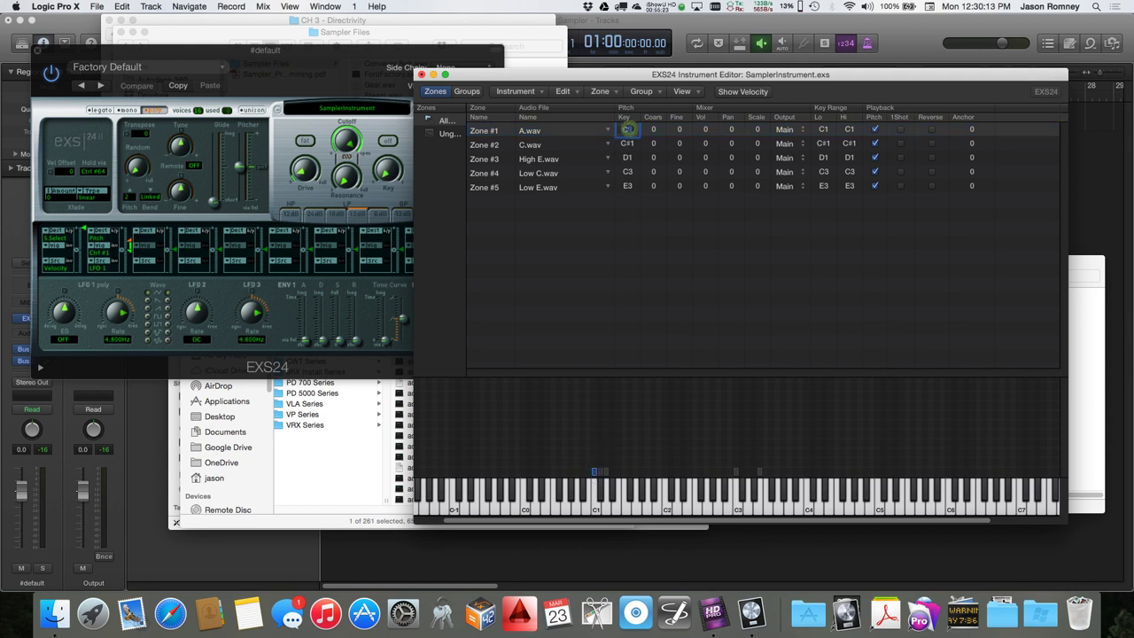
type("A3")
key("Return")
left_click(596, 512)
left_click(593, 500)
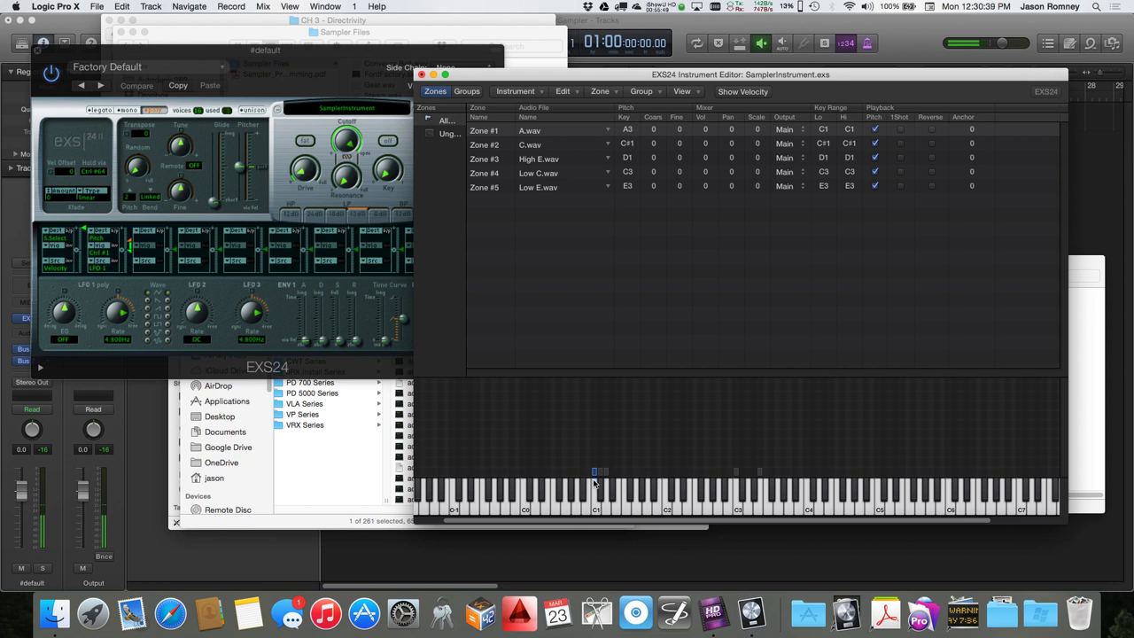
left_click_drag(595, 476, 789, 459)
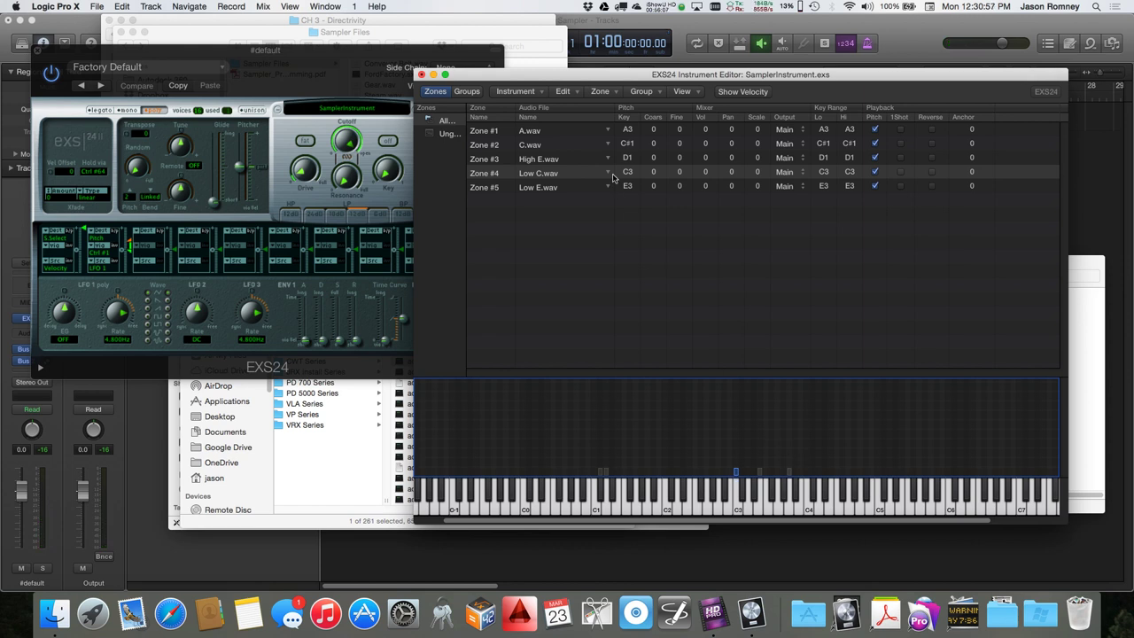
Step: Set the C.wav zone's root key to C4 and move the zone onto C4 alone, auditioning that key
left_click(563, 146)
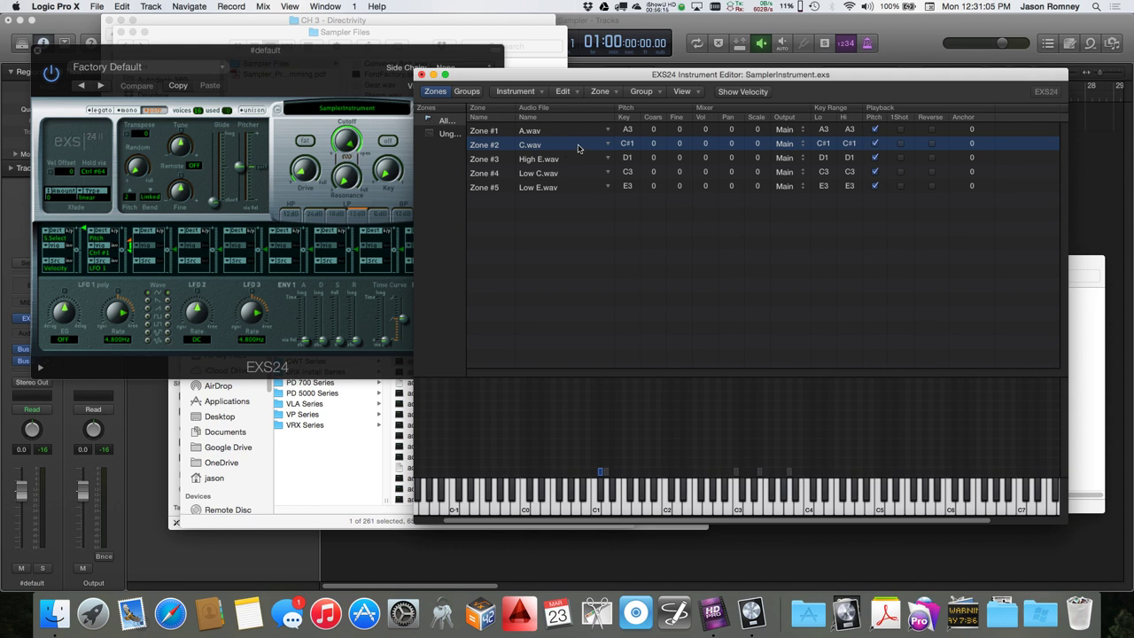
double_click(627, 144)
type("C4")
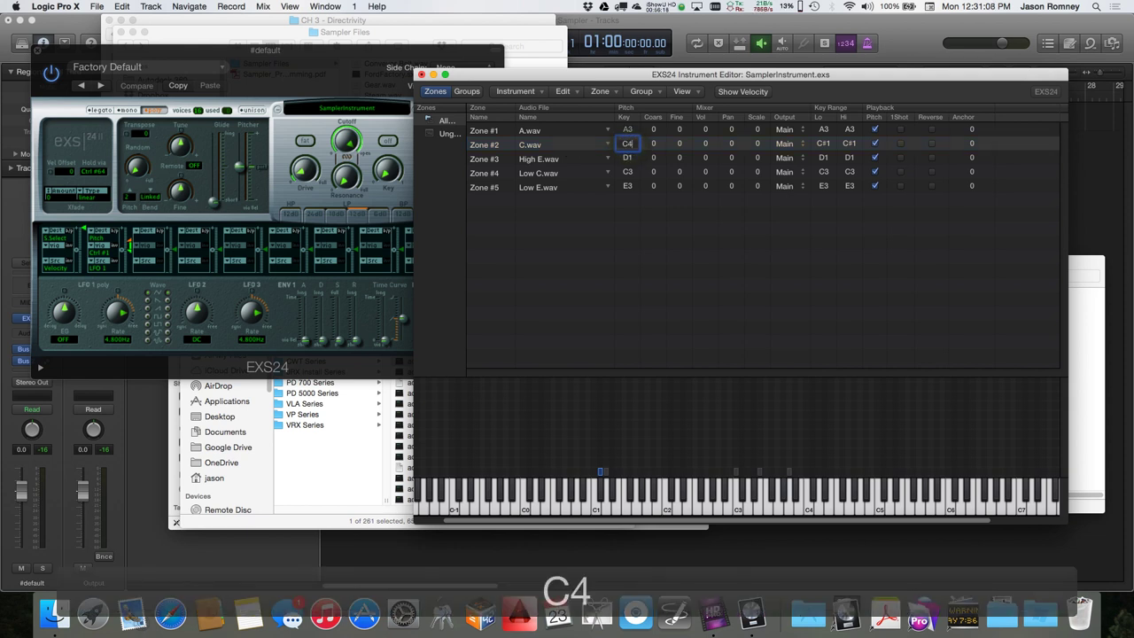
key("Return")
left_click_drag(600, 472, 807, 478)
left_click(809, 483)
left_click(809, 482)
left_click(809, 483)
left_click(809, 483)
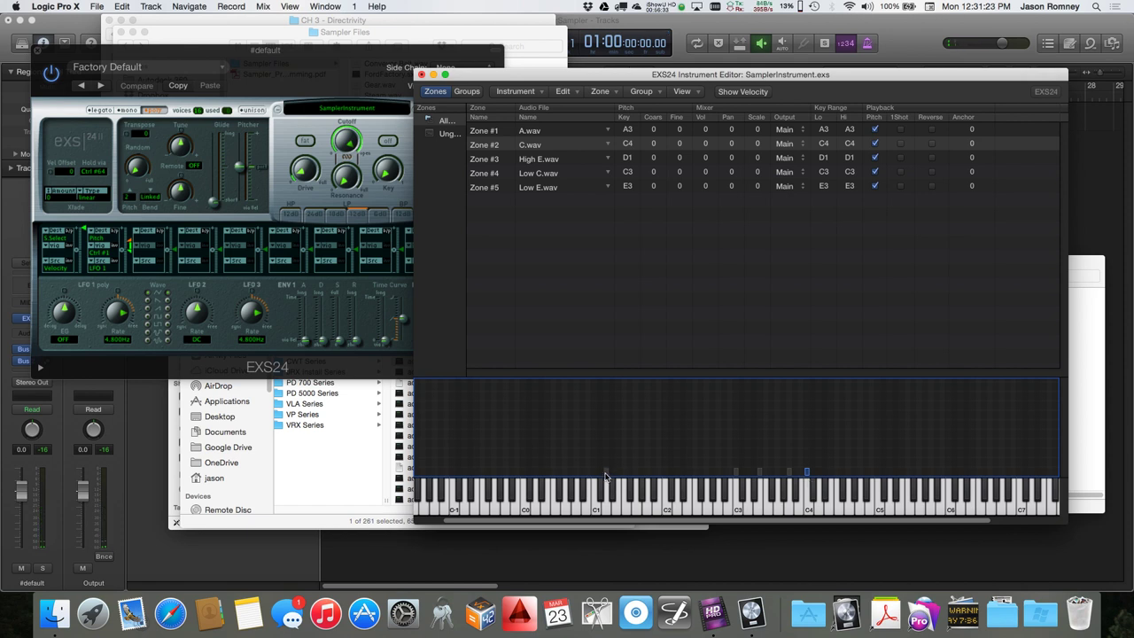
Step: Set the root key of the High E.wav zone to E4 and move the zone so its key range covers only E4
left_click(628, 158)
double_click(629, 157)
type("E4")
key("Return")
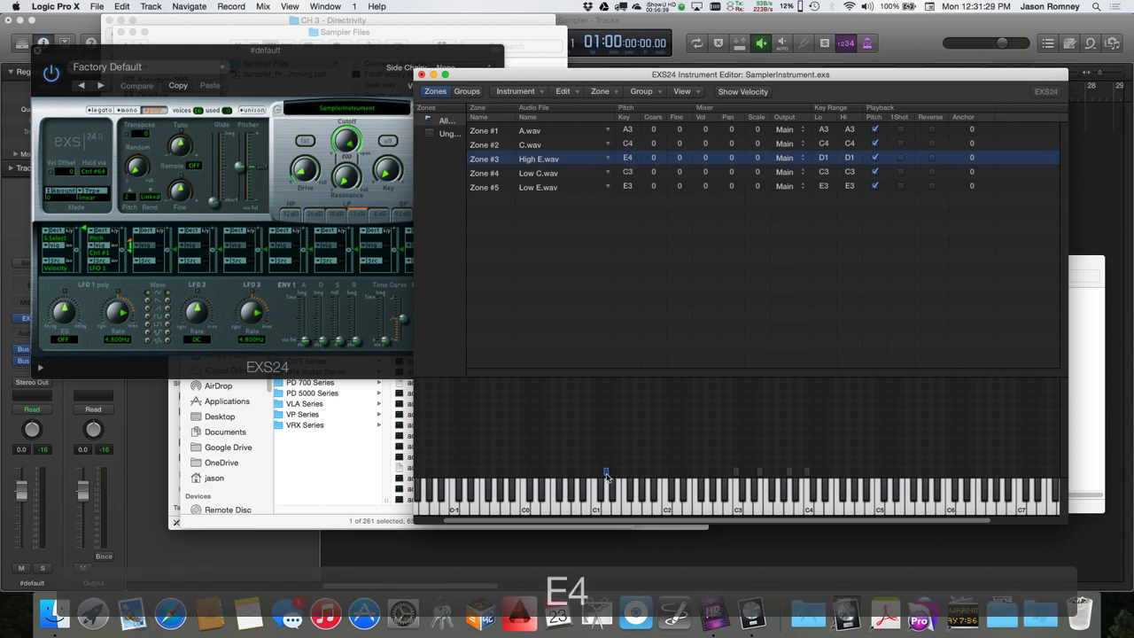
left_click_drag(606, 474, 830, 473)
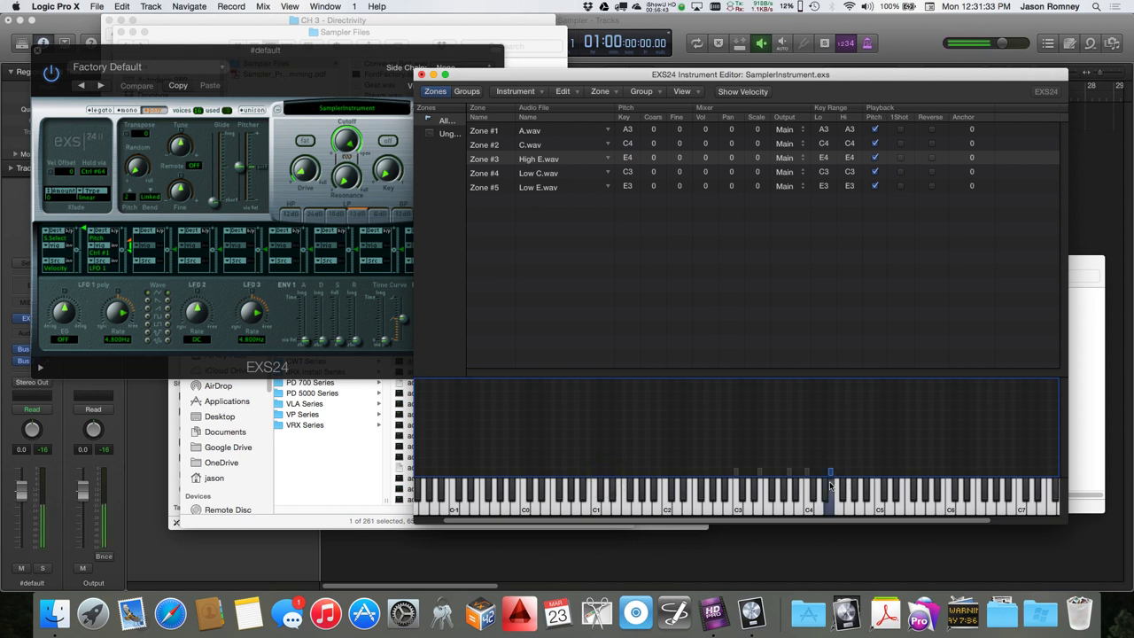
Step: Audition the High E.wav zone on E4 and the C.wav zone on C4 to hear how each note starts
left_click(830, 484)
key("a")
key("a")
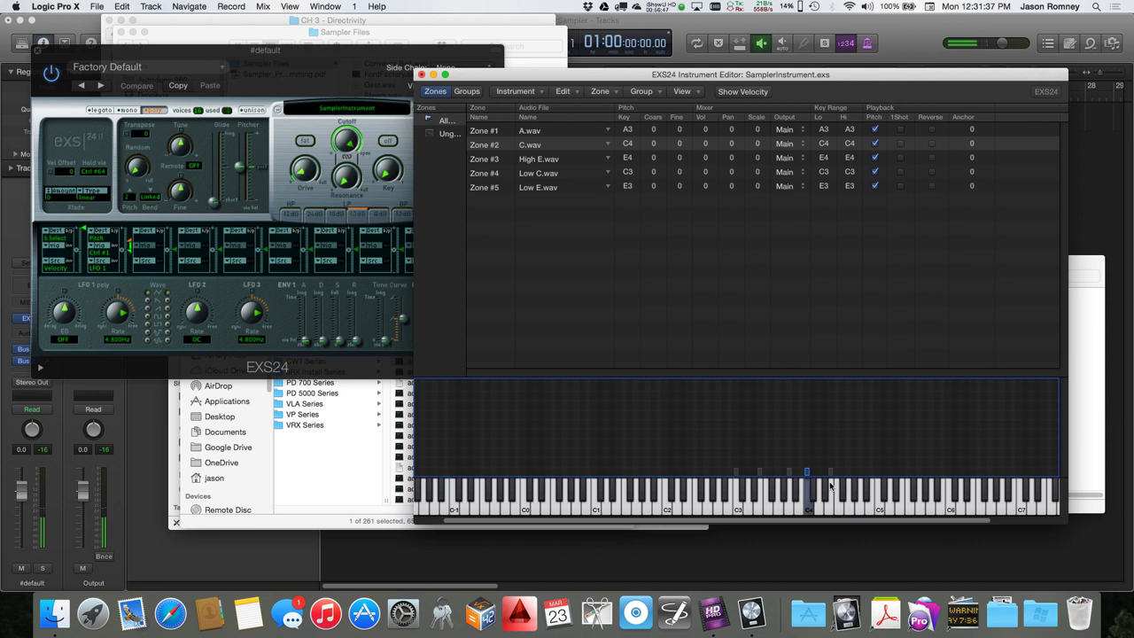
key("a")
key("a")
key("a")
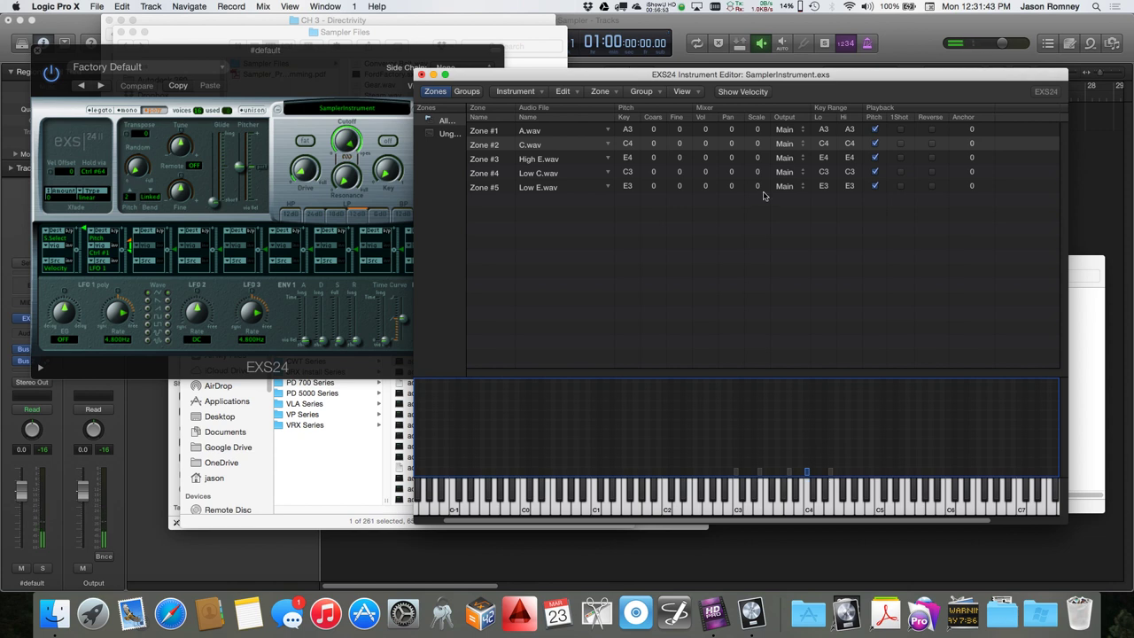
Step: Show the sample start and end columns in the zone list
left_click(690, 92)
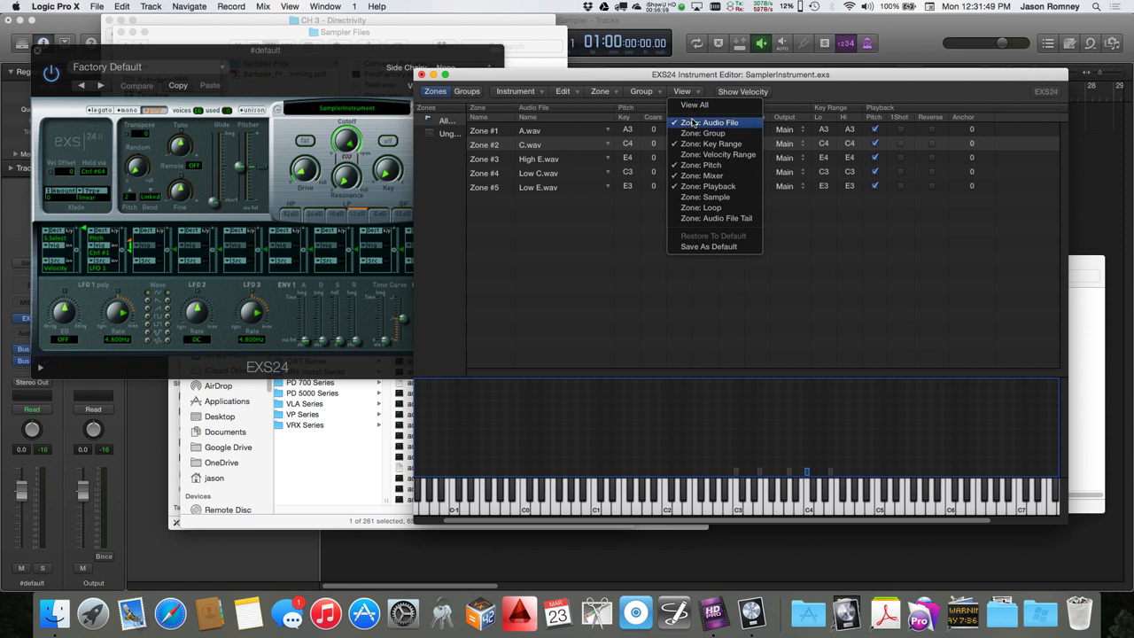
left_click(694, 196)
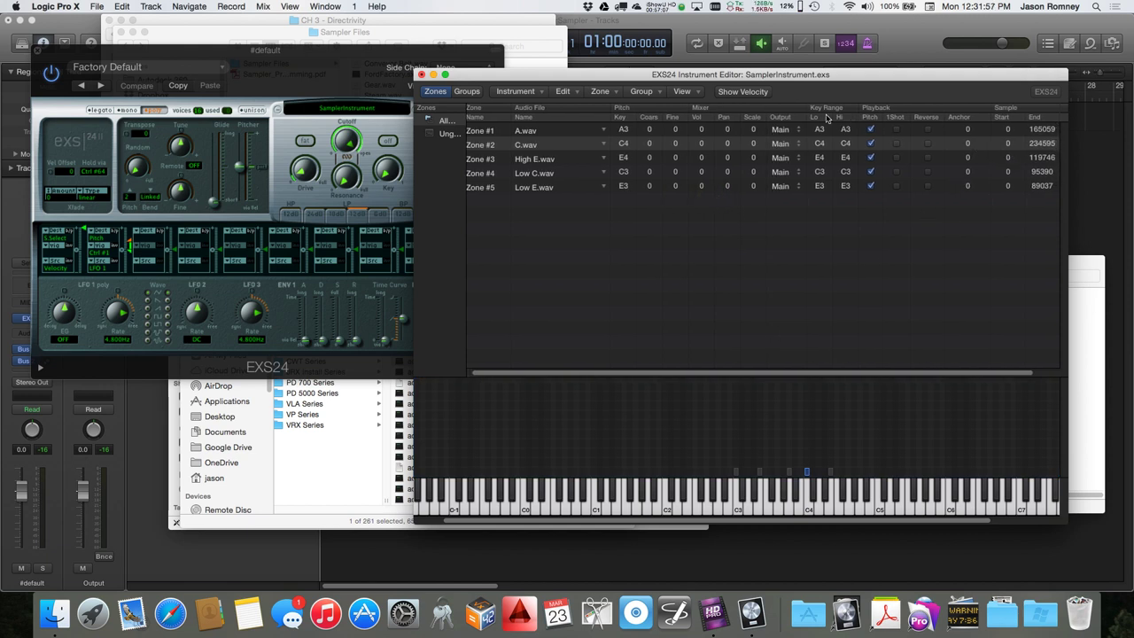
left_click(682, 91)
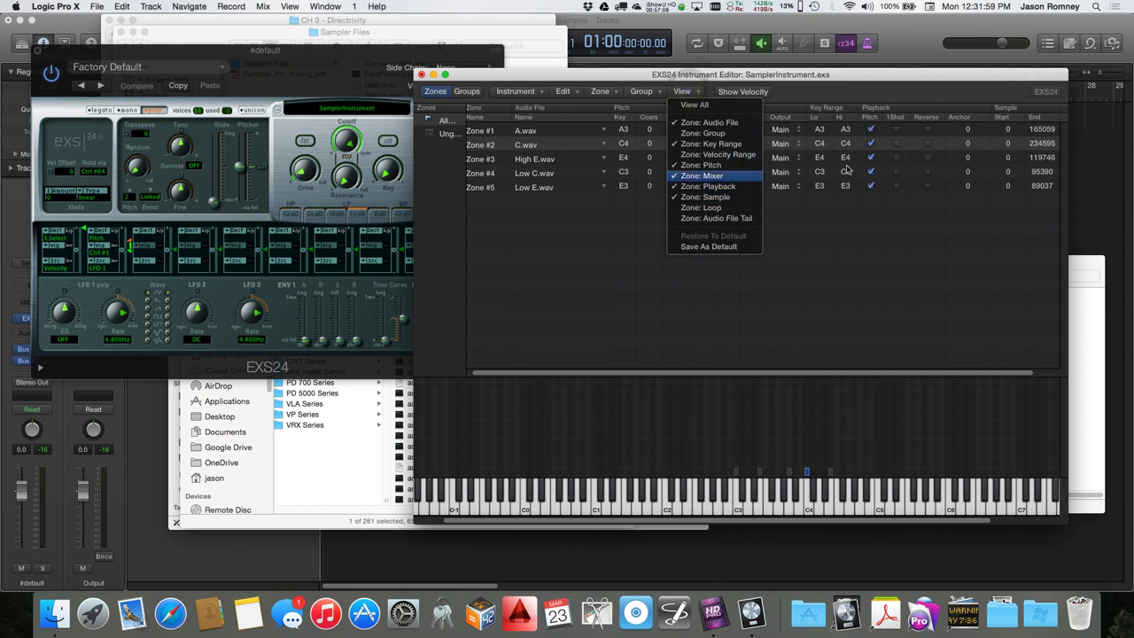
Step: Try sample start values of 1000, 5000 and 10000 for the C.wav zone
left_click(1001, 144)
double_click(1007, 145)
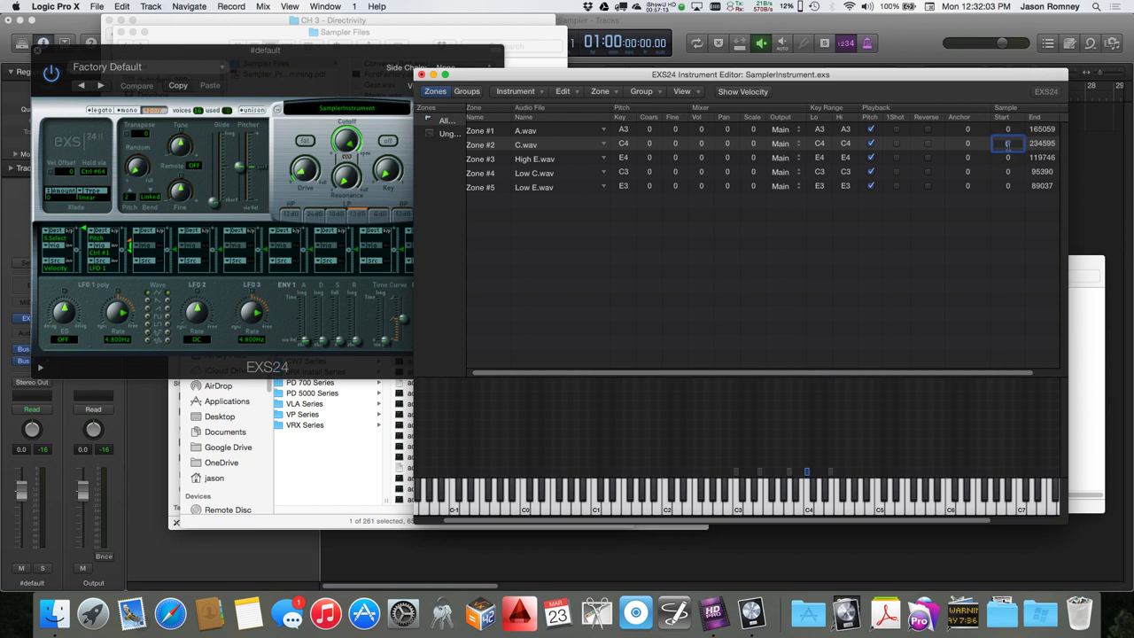
type("1000")
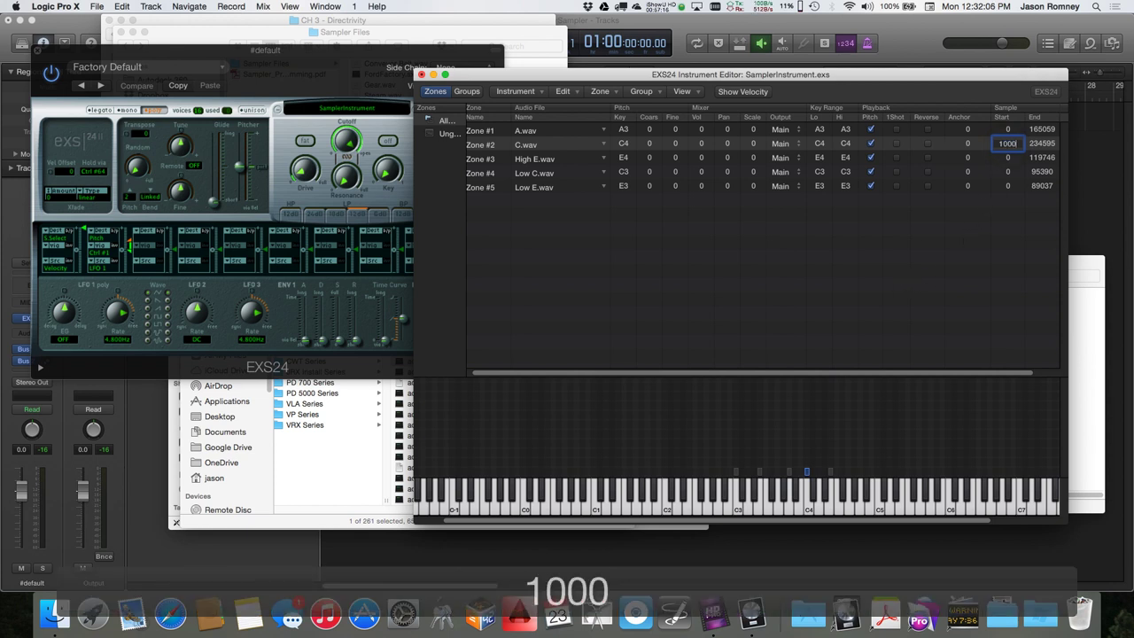
key("Return")
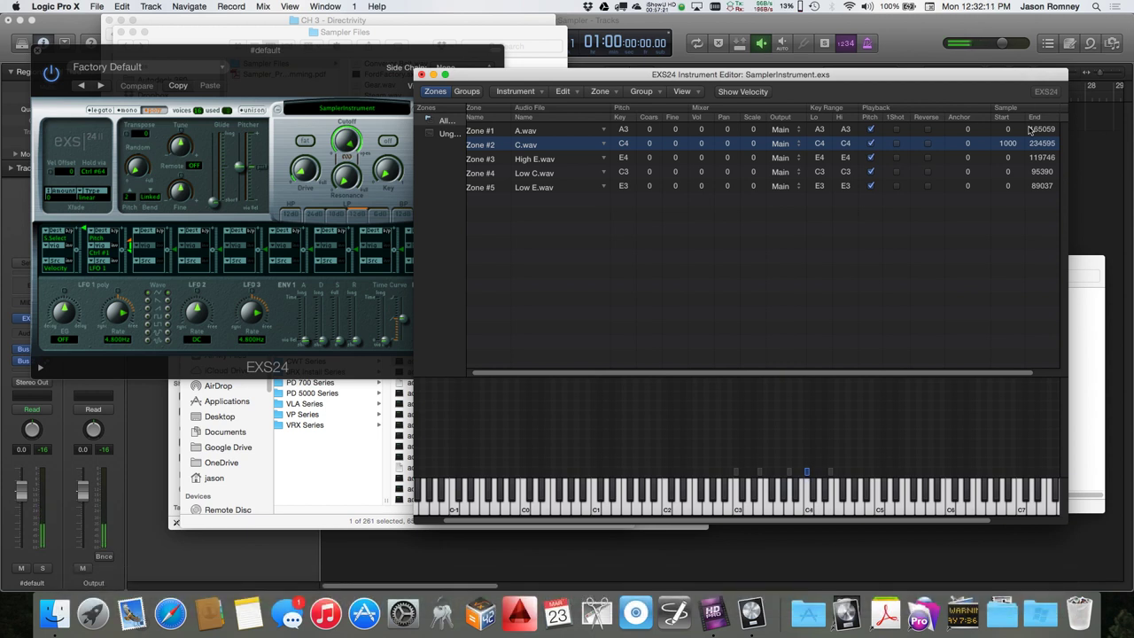
double_click(1008, 143)
type("5000")
key("Return")
double_click(1010, 144)
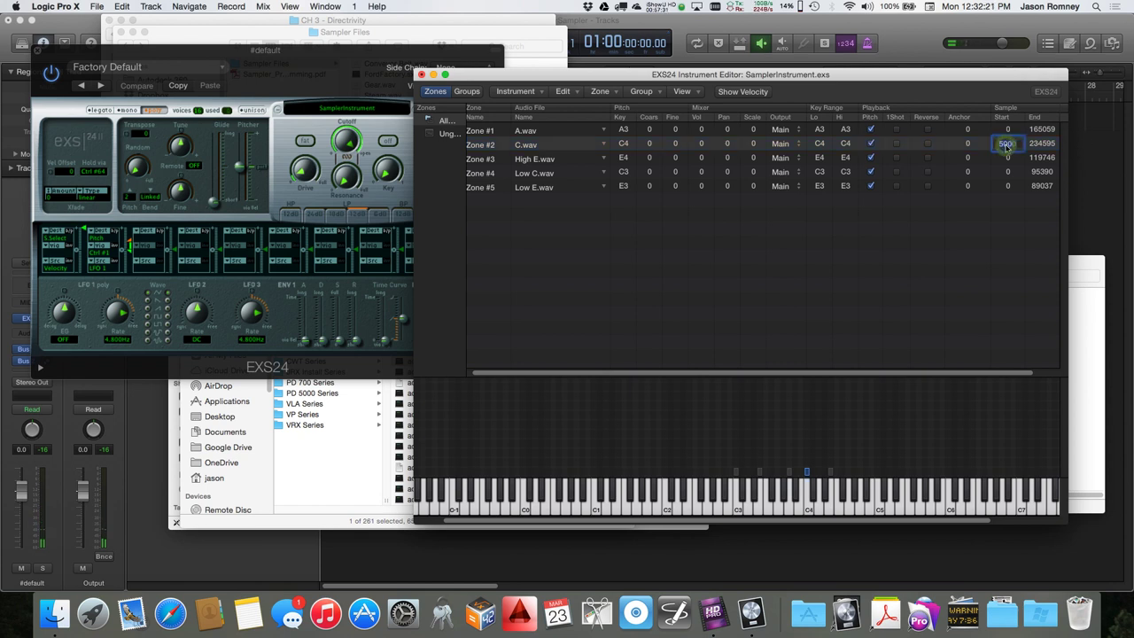
type("10000")
key("Return")
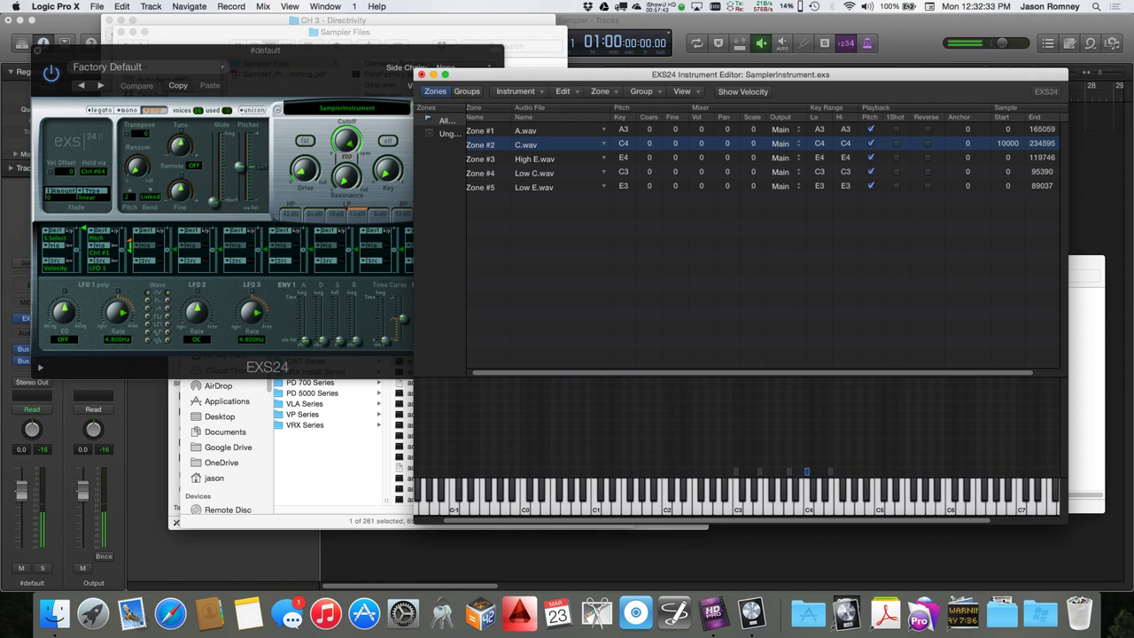
Step: Set the sample start of the C.wav zone to 20000
double_click(1003, 143)
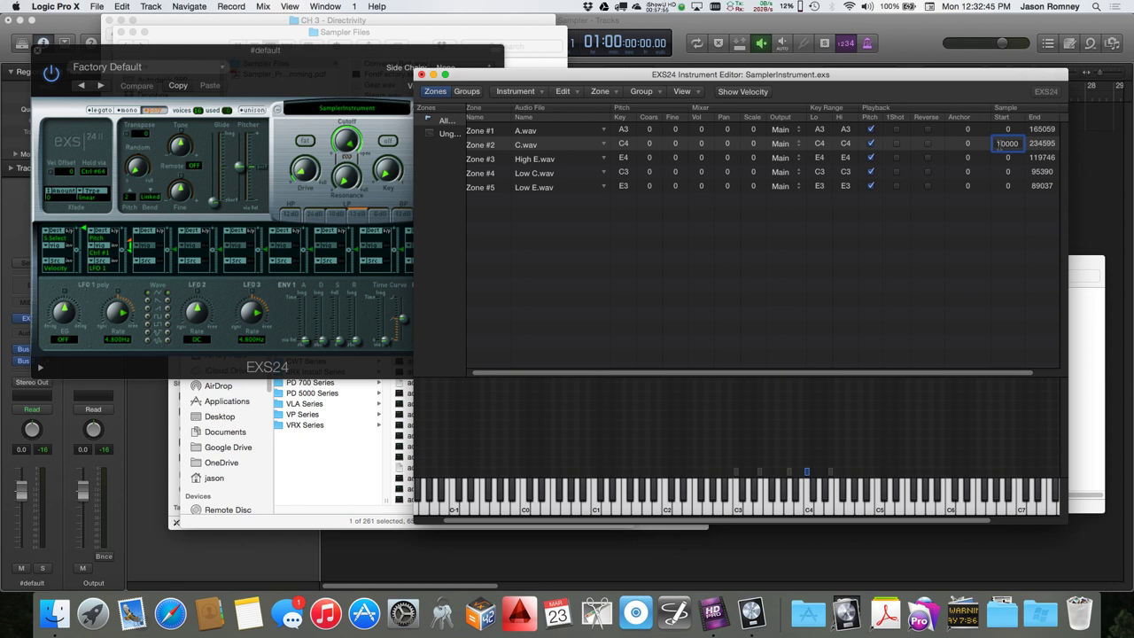
type("2")
key("Return")
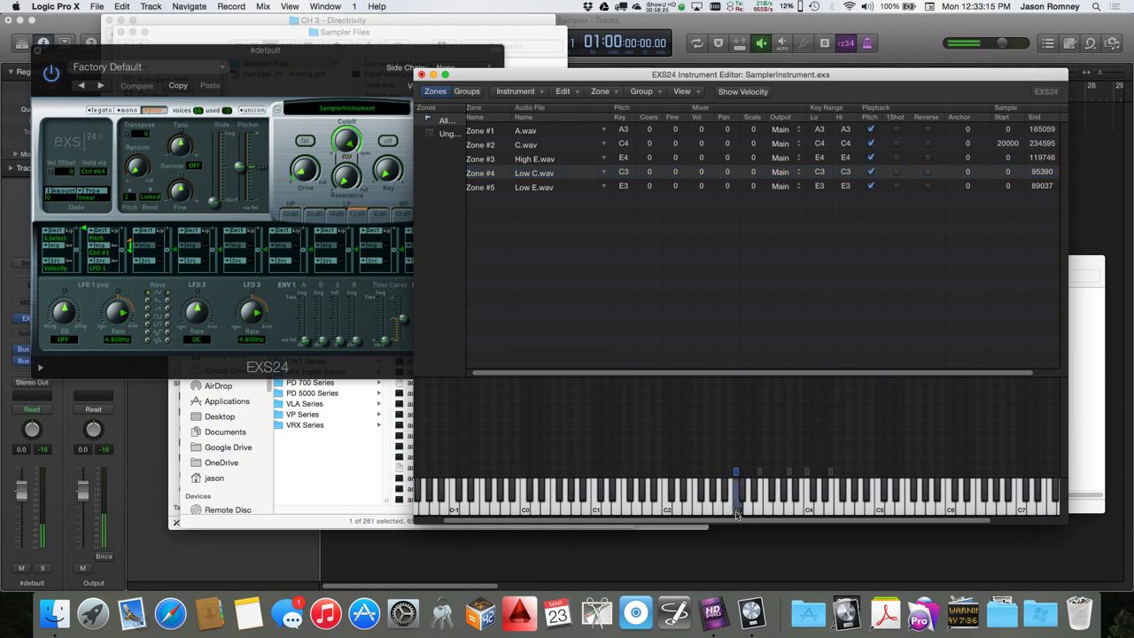
Step: Audition the Low C, Low E and A zones in alternation on C3, E3 and A3 to compare their levels
left_click(759, 514)
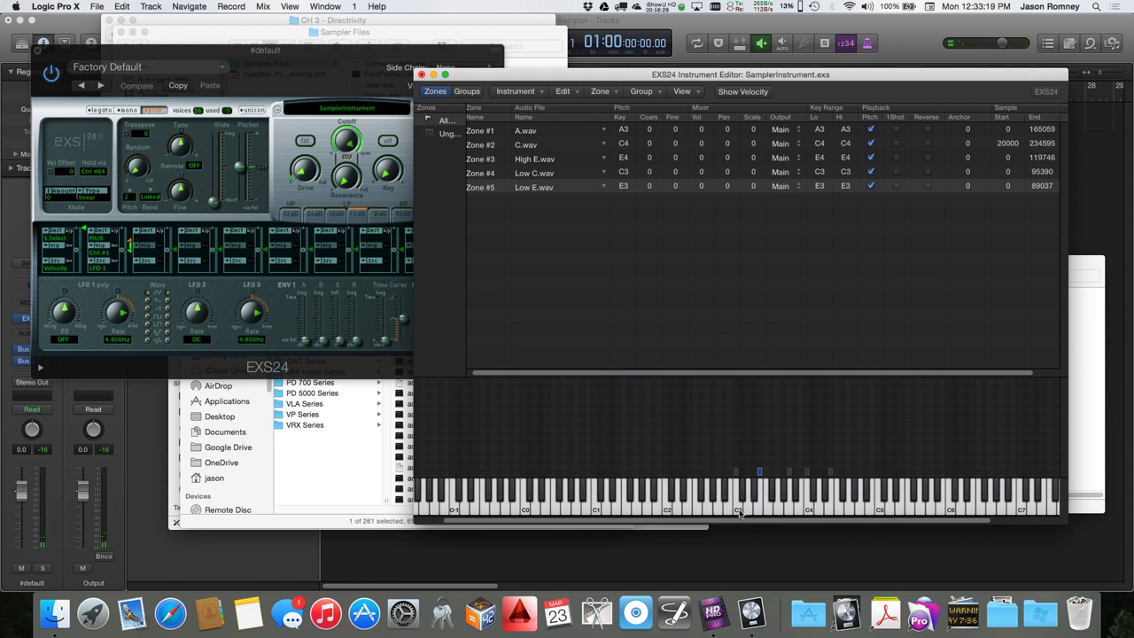
left_click(740, 514)
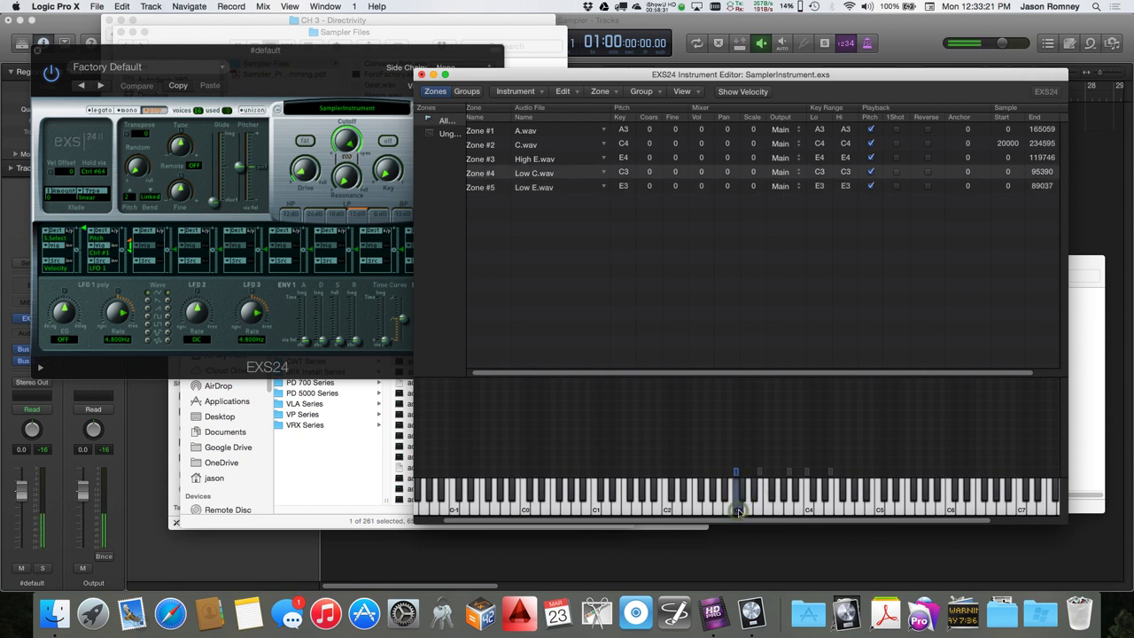
left_click(758, 514)
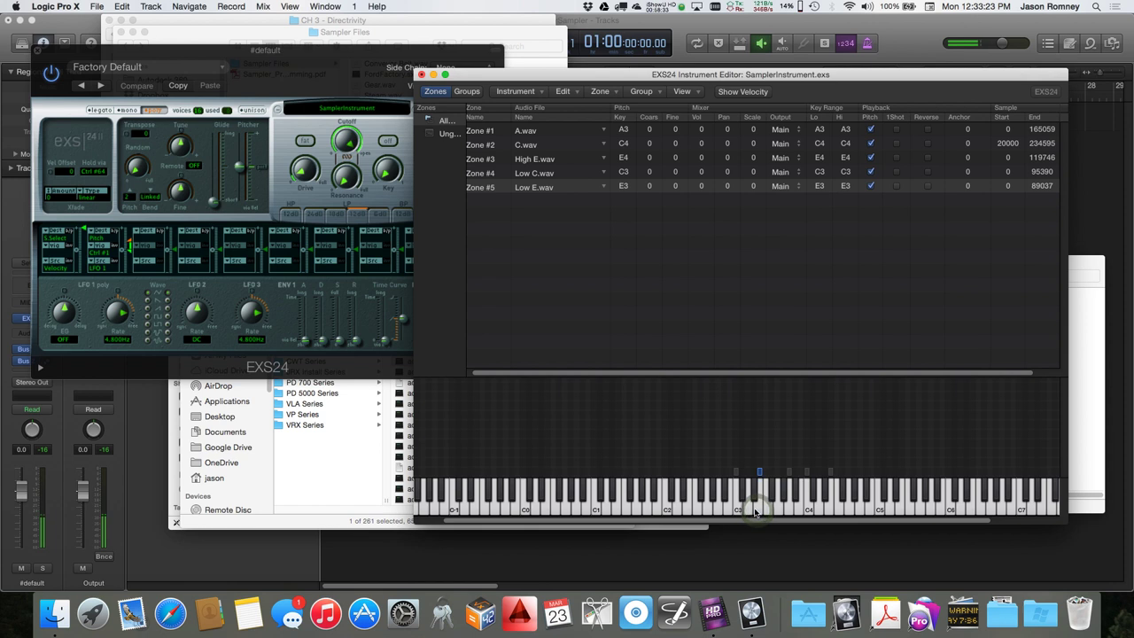
left_click(741, 512)
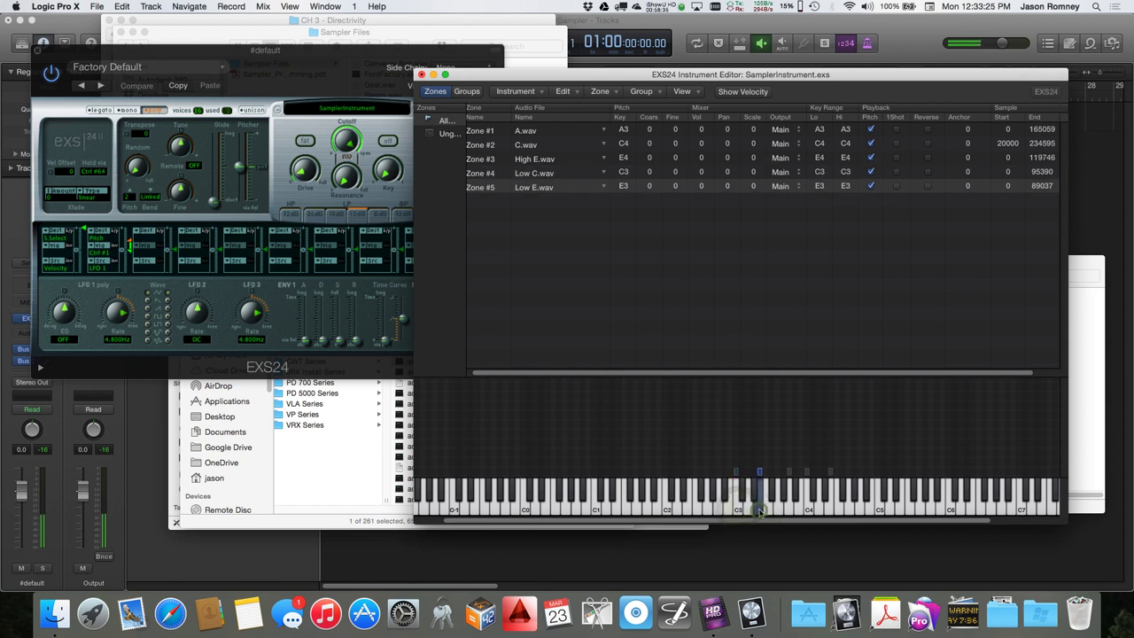
left_click(790, 512)
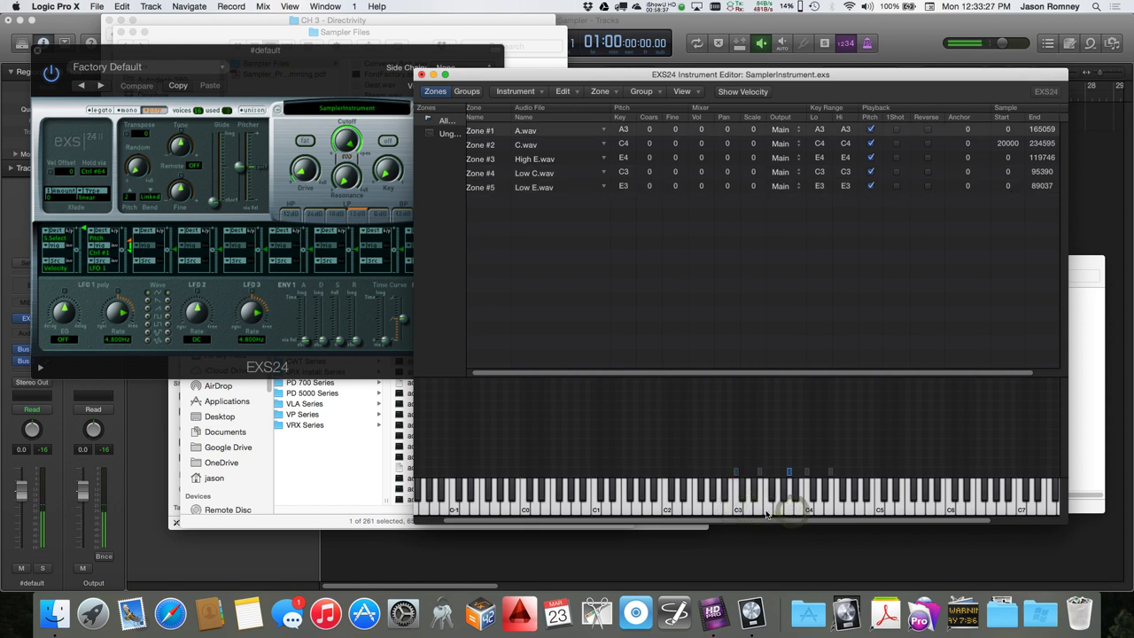
left_click(757, 512)
left_click(741, 512)
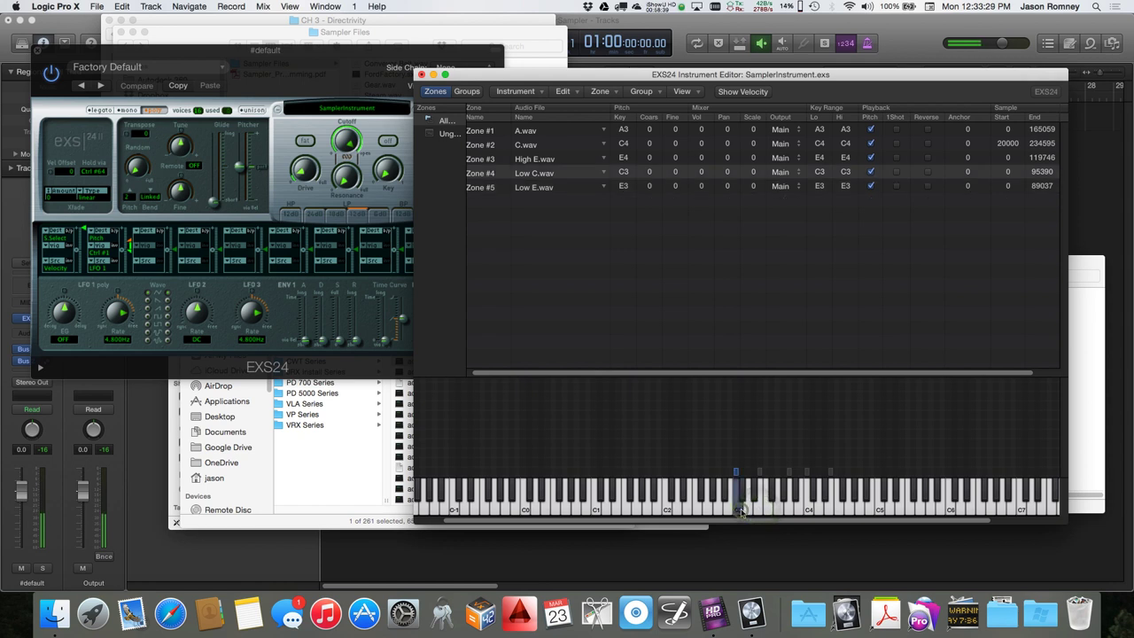
left_click(790, 512)
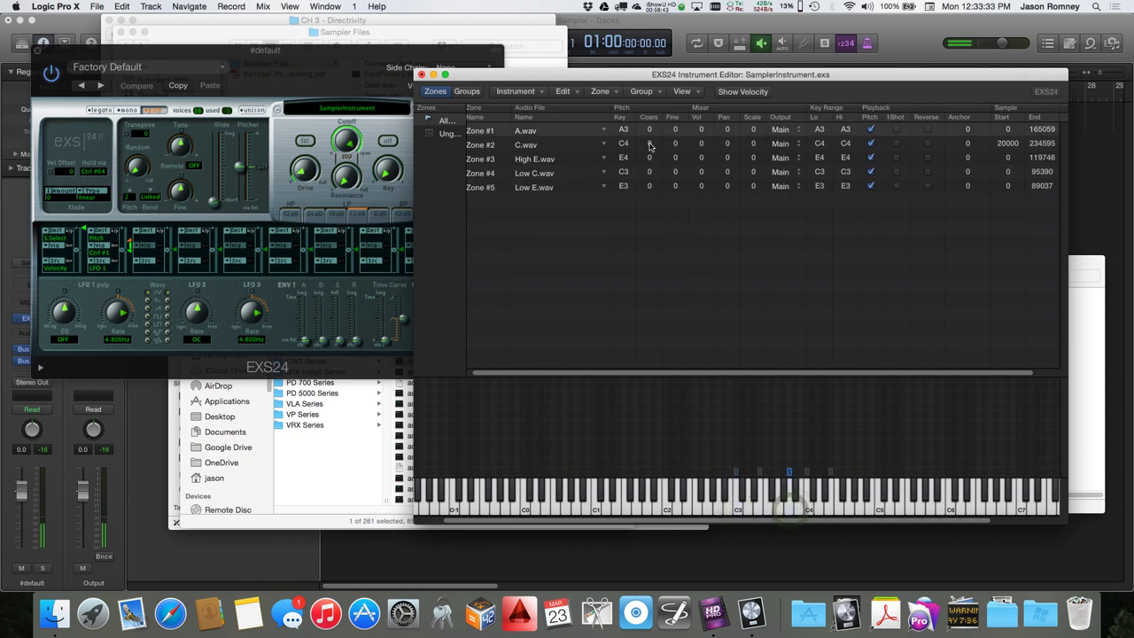
Step: Set the A.wav zone's volume to -2 and audition it against the Low E and Low C zones
left_click(699, 131)
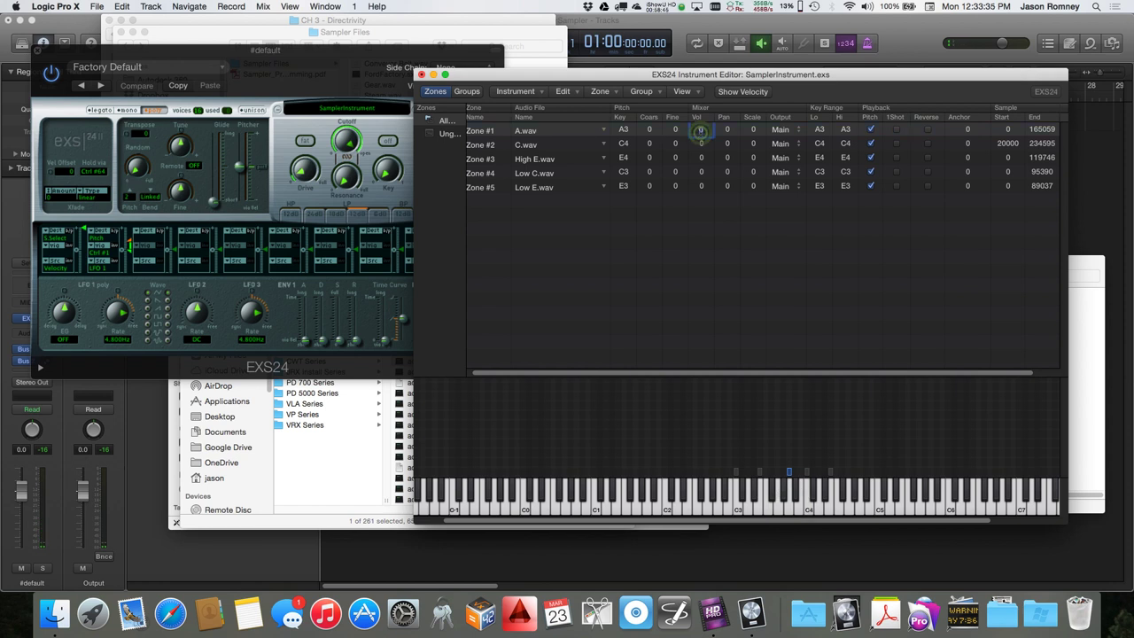
type("-2")
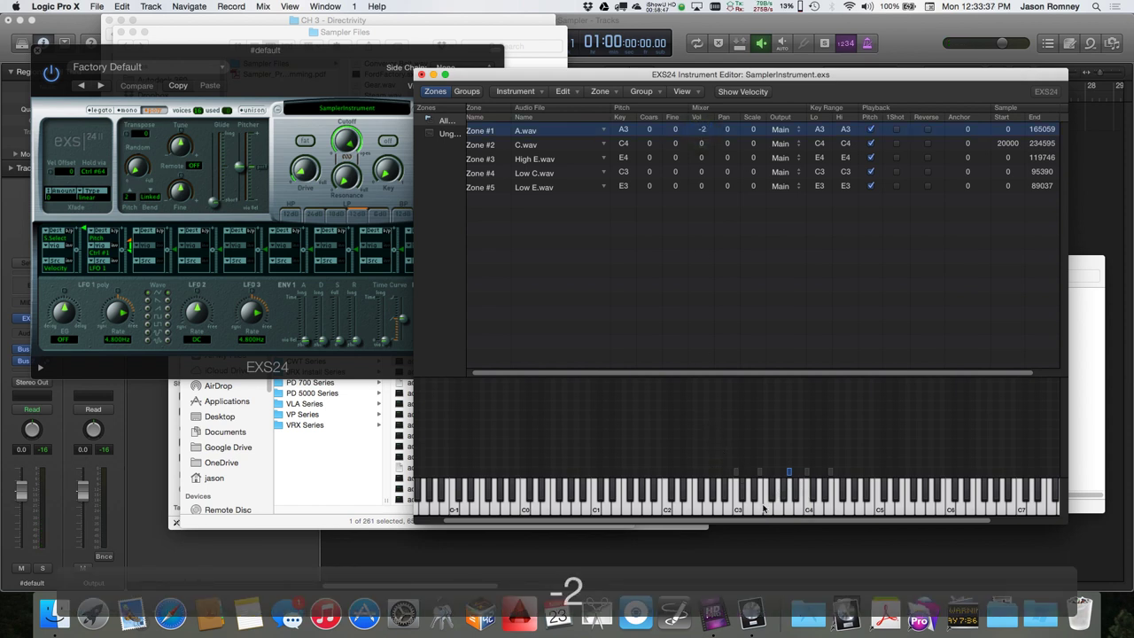
left_click(789, 511)
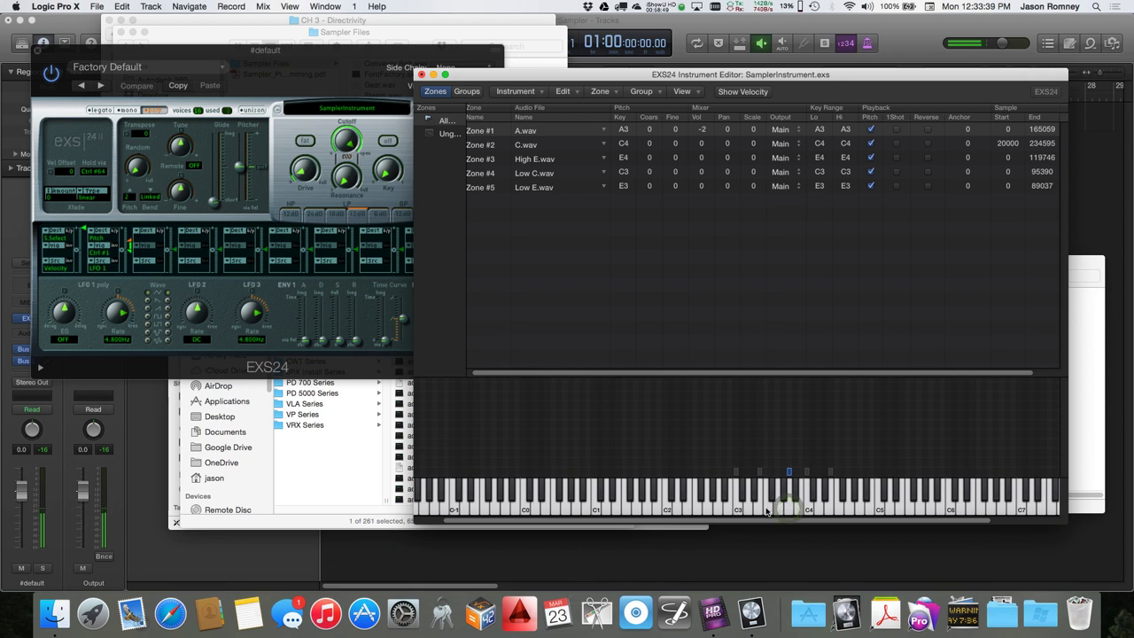
left_click(759, 509)
left_click(736, 511)
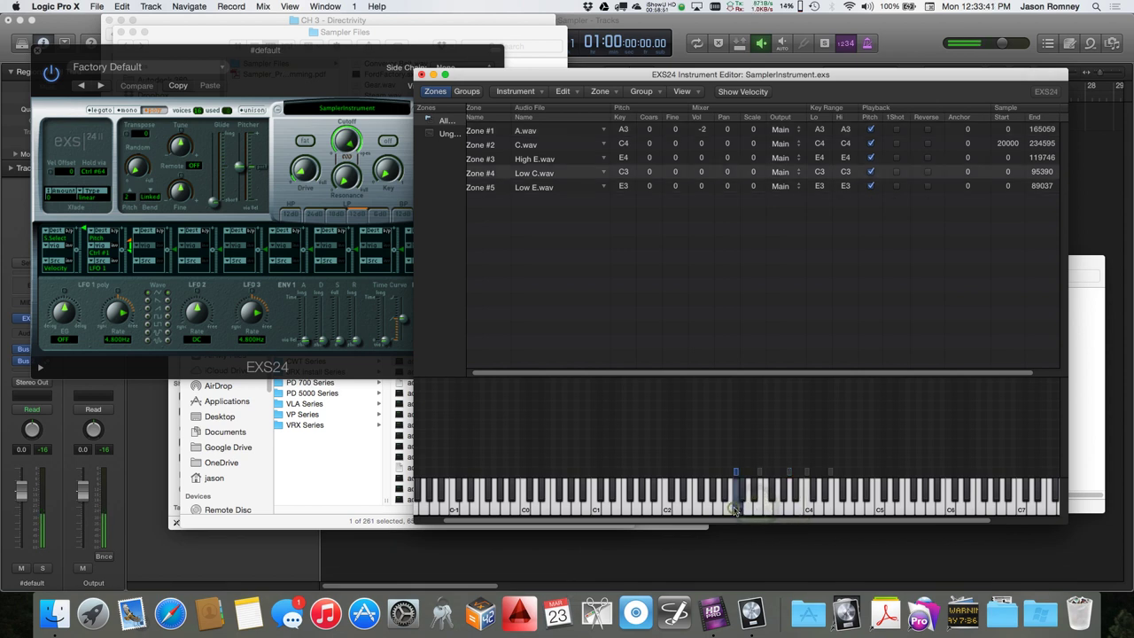
left_click(789, 511)
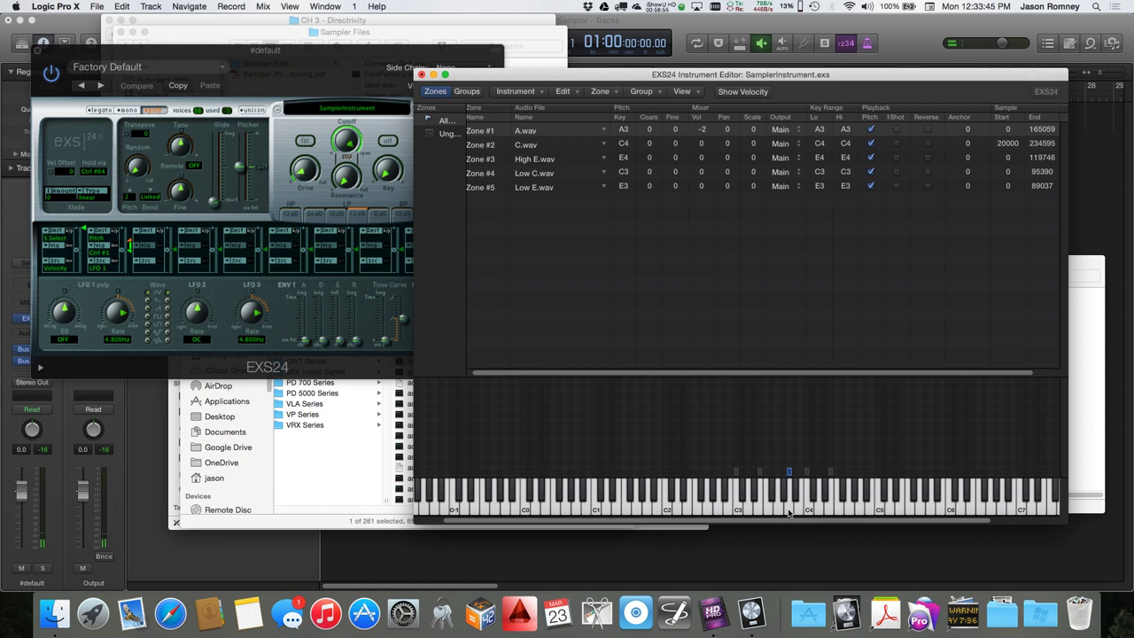
Step: Set the A.wav zone's volume to -1, auditioning it against the Low E and Low C zones
left_click(759, 511)
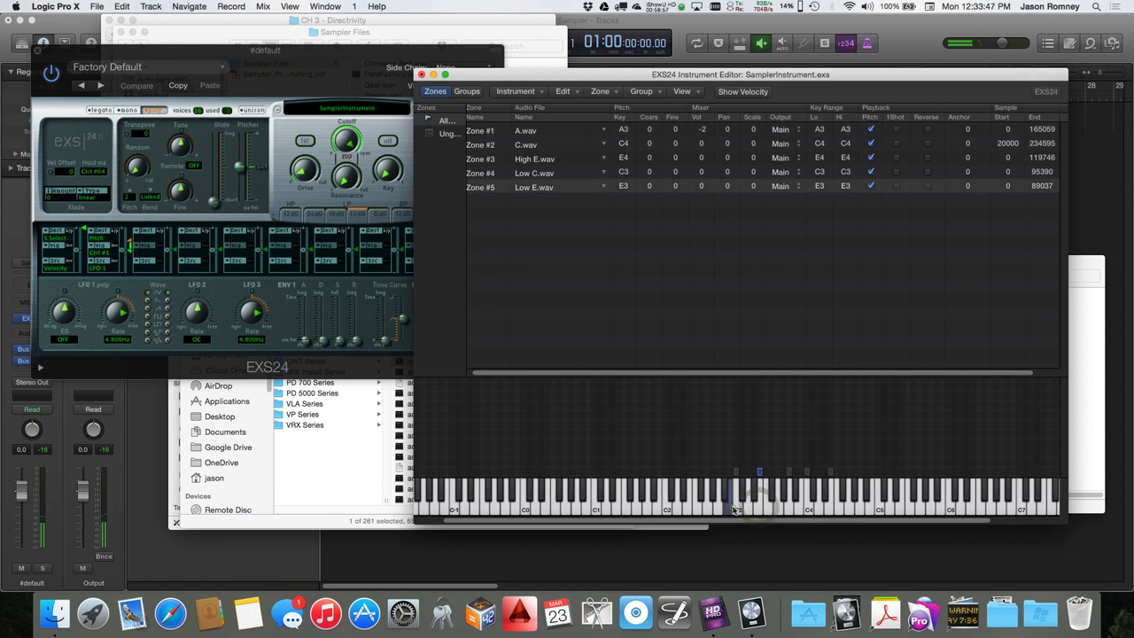
left_click(737, 511)
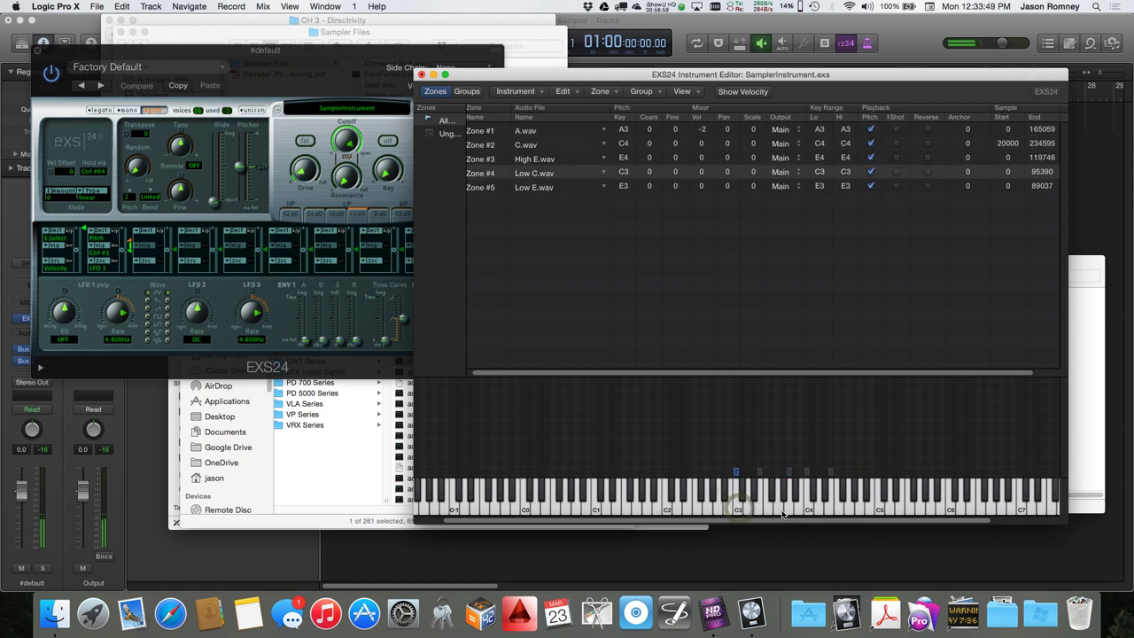
left_click(784, 512)
left_click_drag(703, 131, 703, 121)
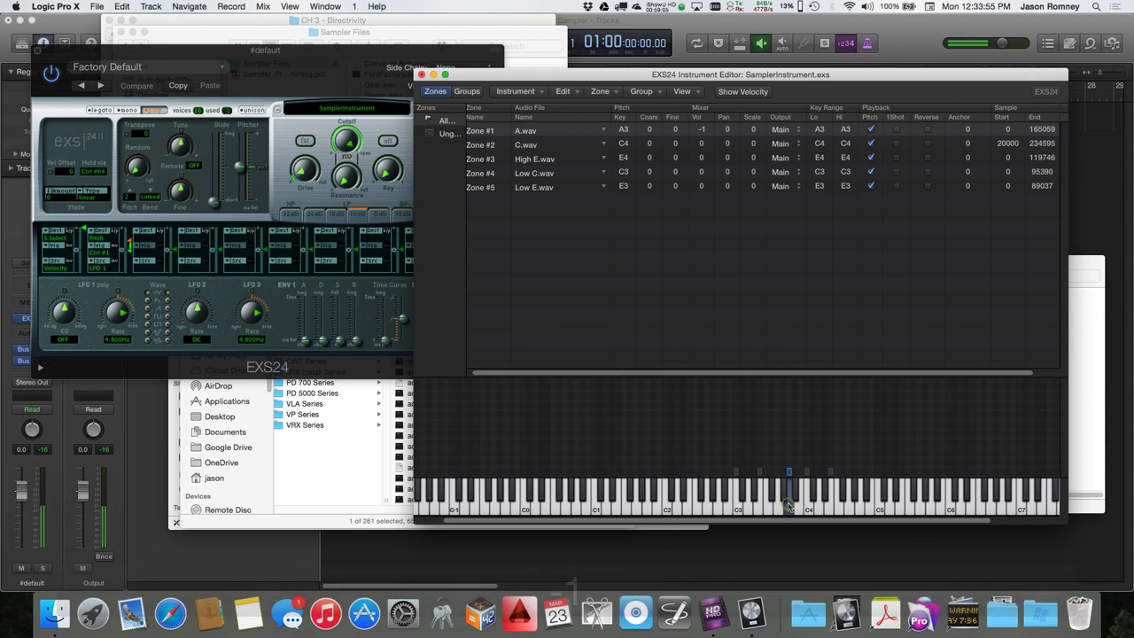
left_click(758, 511)
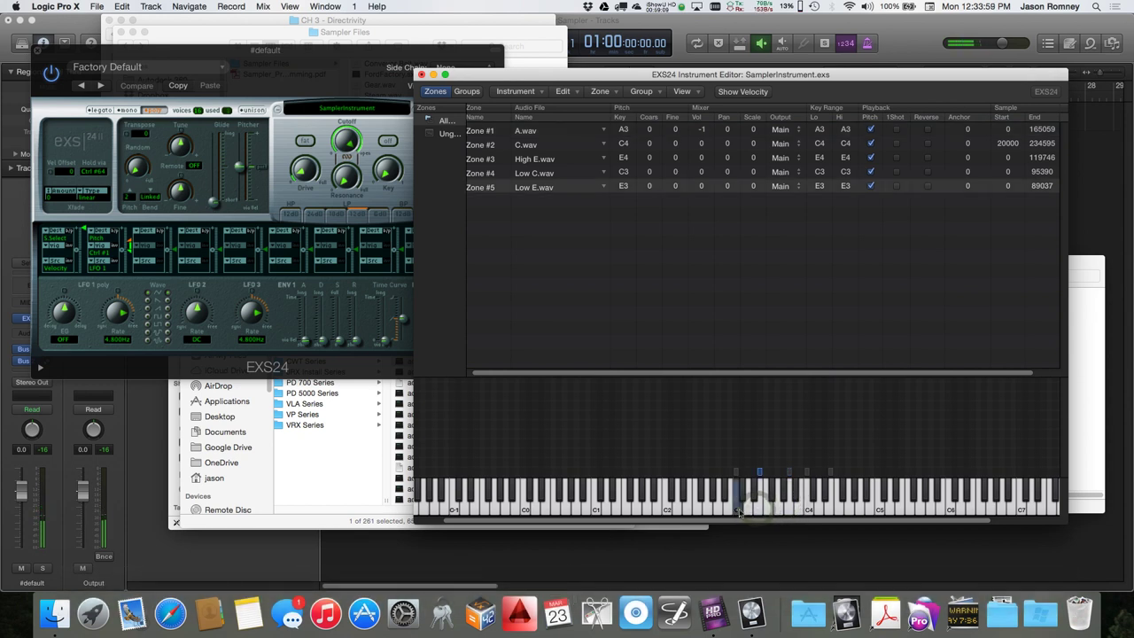
left_click(737, 511)
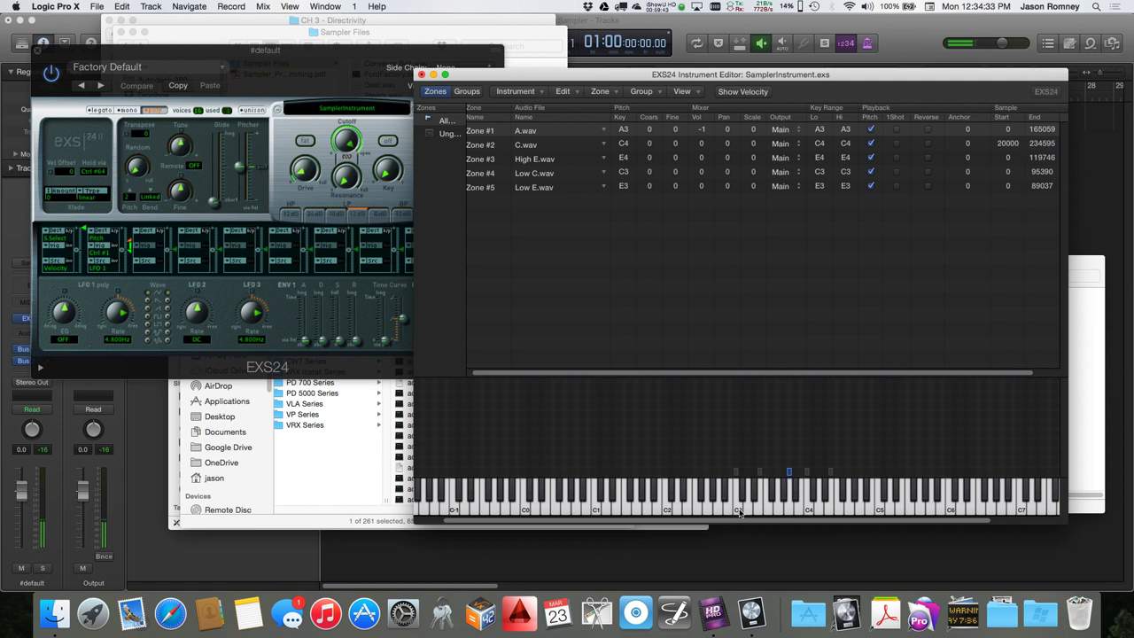
Step: Try a volume of -2 on the C.wav zone and audition it against the A and Low E zones
left_click(802, 505)
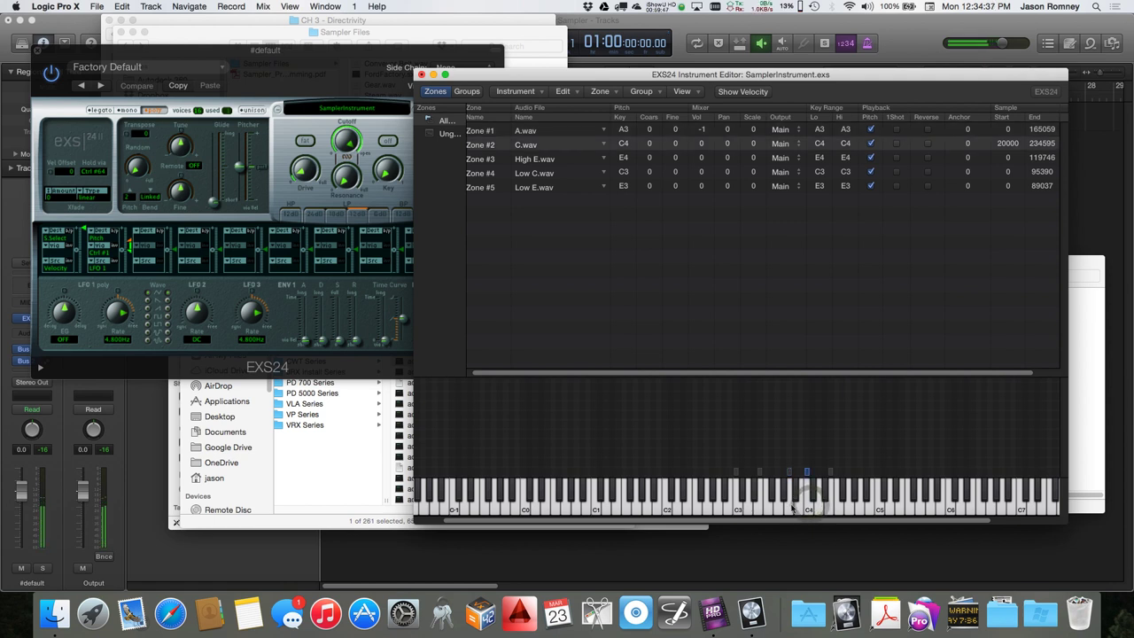
left_click(759, 505)
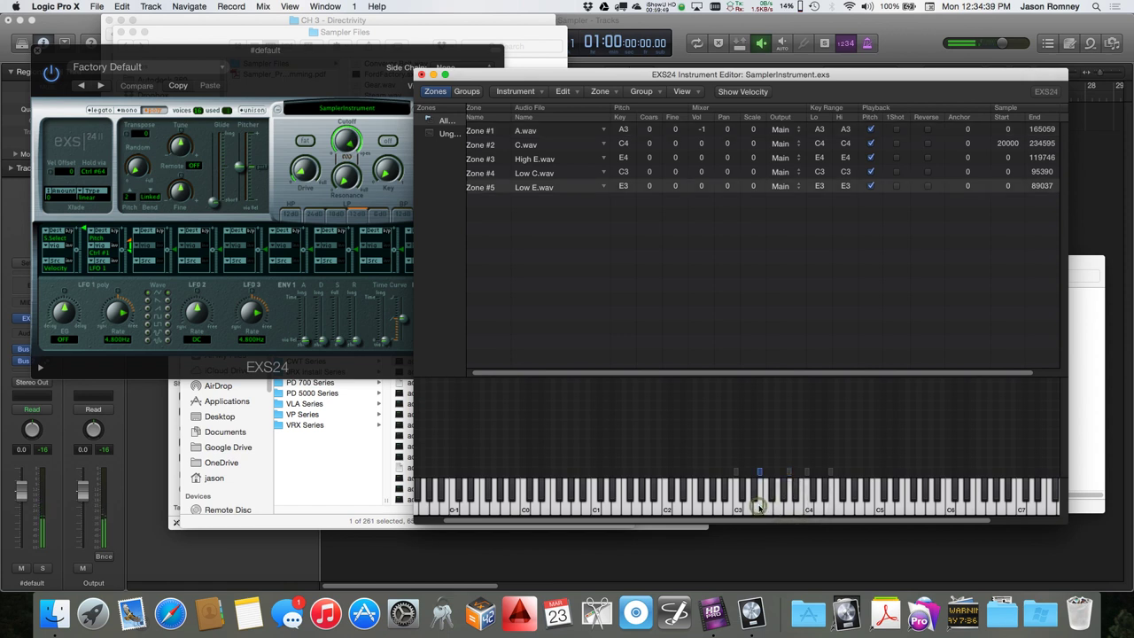
left_click(806, 507)
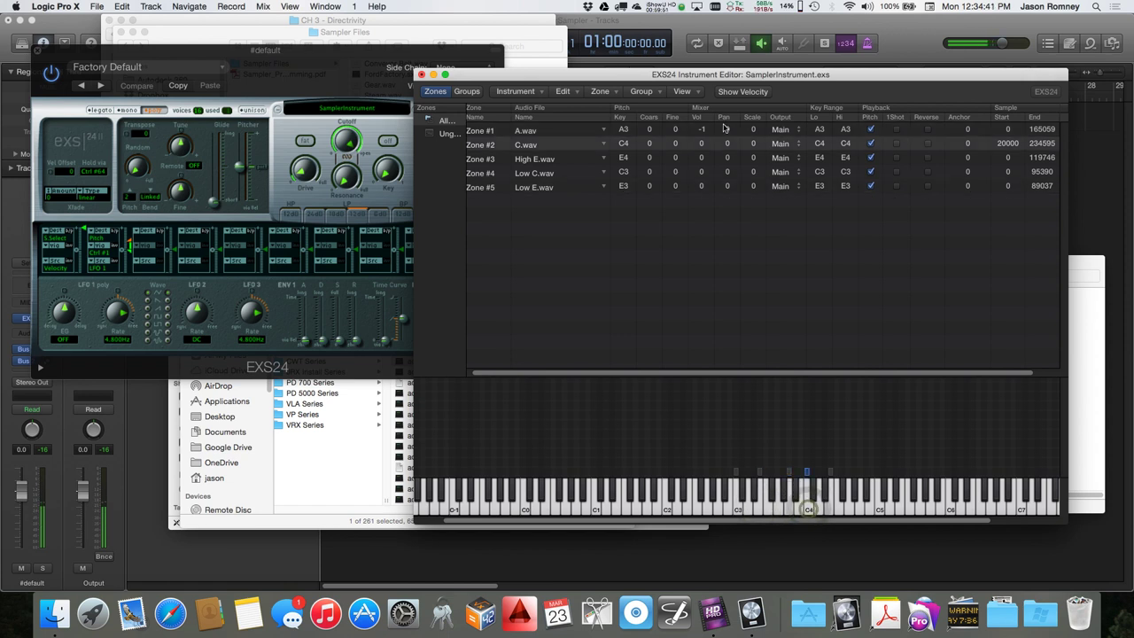
left_click_drag(702, 144, 702, 154)
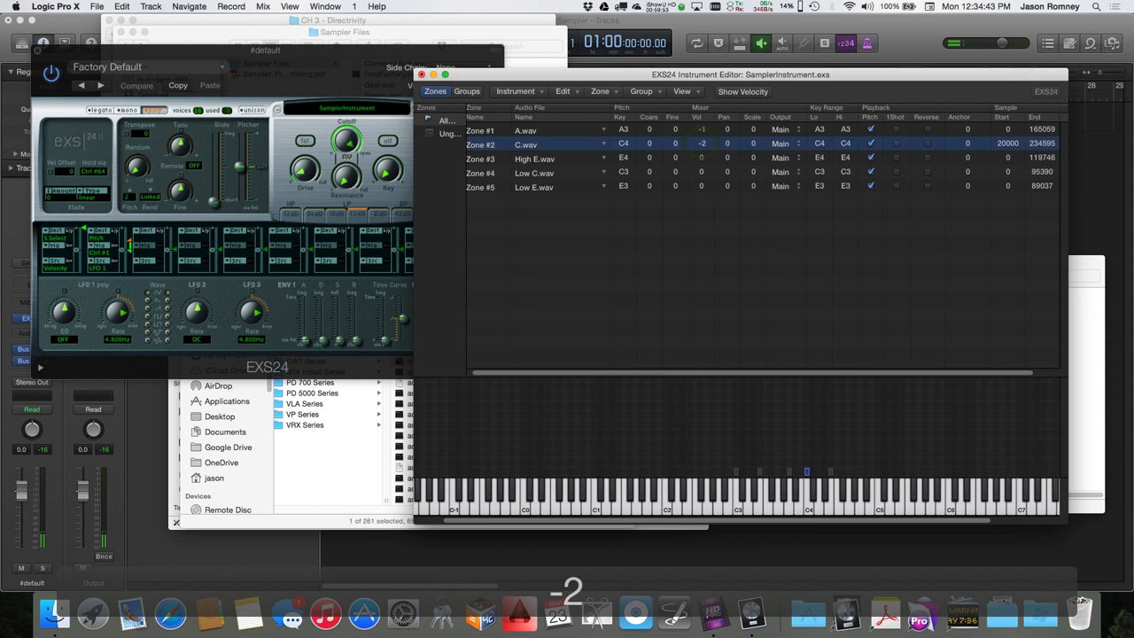
left_click(808, 506)
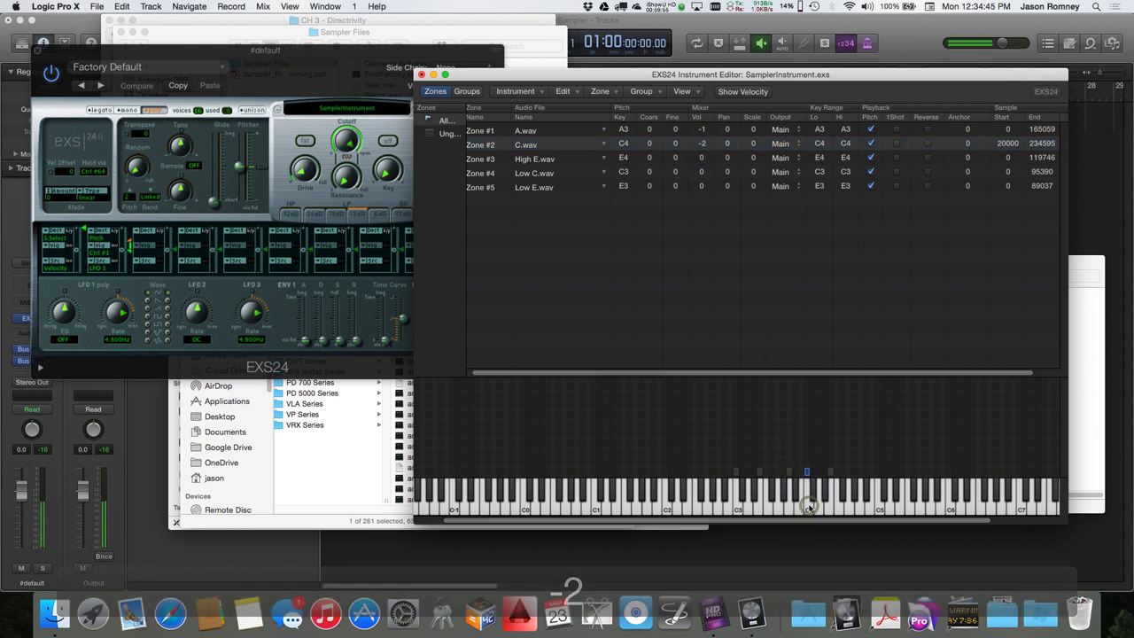
left_click(782, 507)
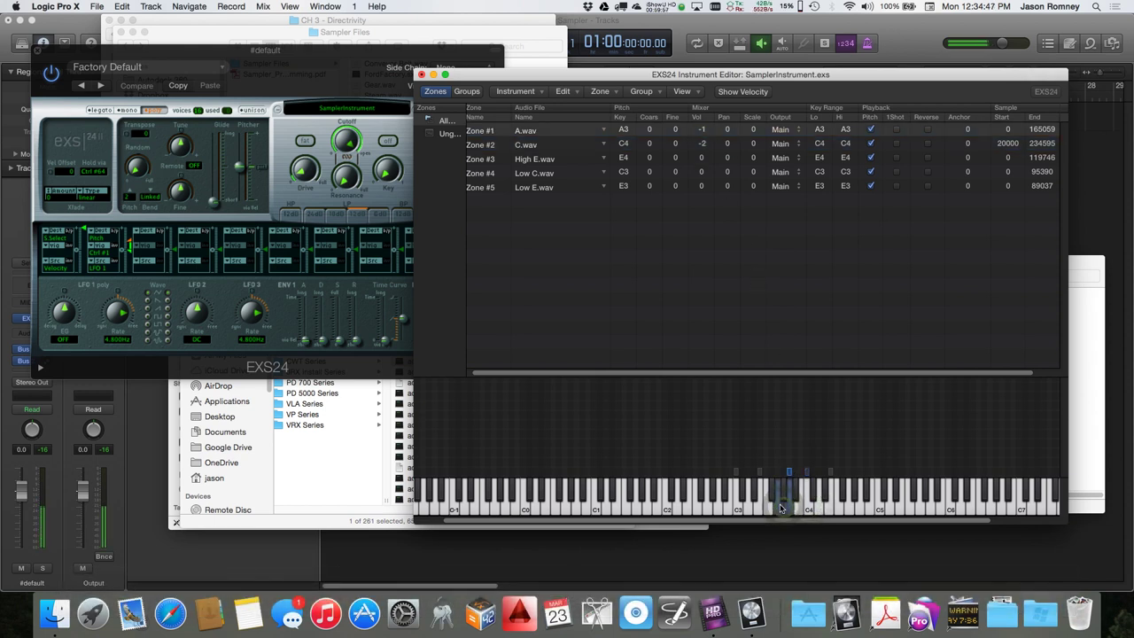
left_click(757, 507)
left_click(809, 510)
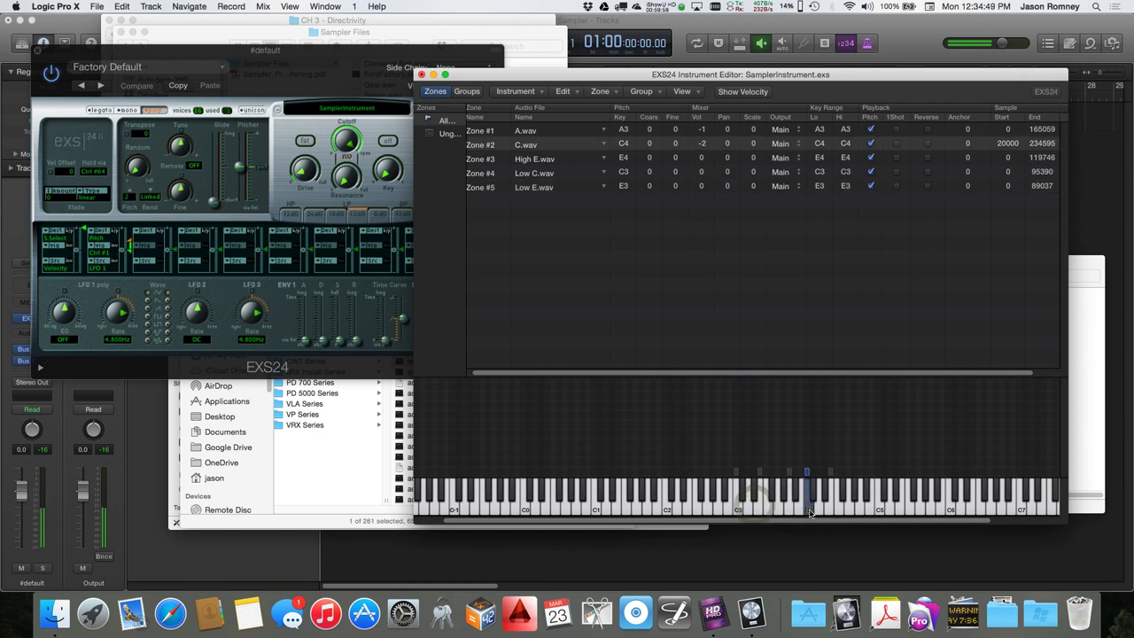
Step: Set the C.wav zone's volume to -3 and audition the A and Low E zones for comparison
left_click(703, 144, "alt")
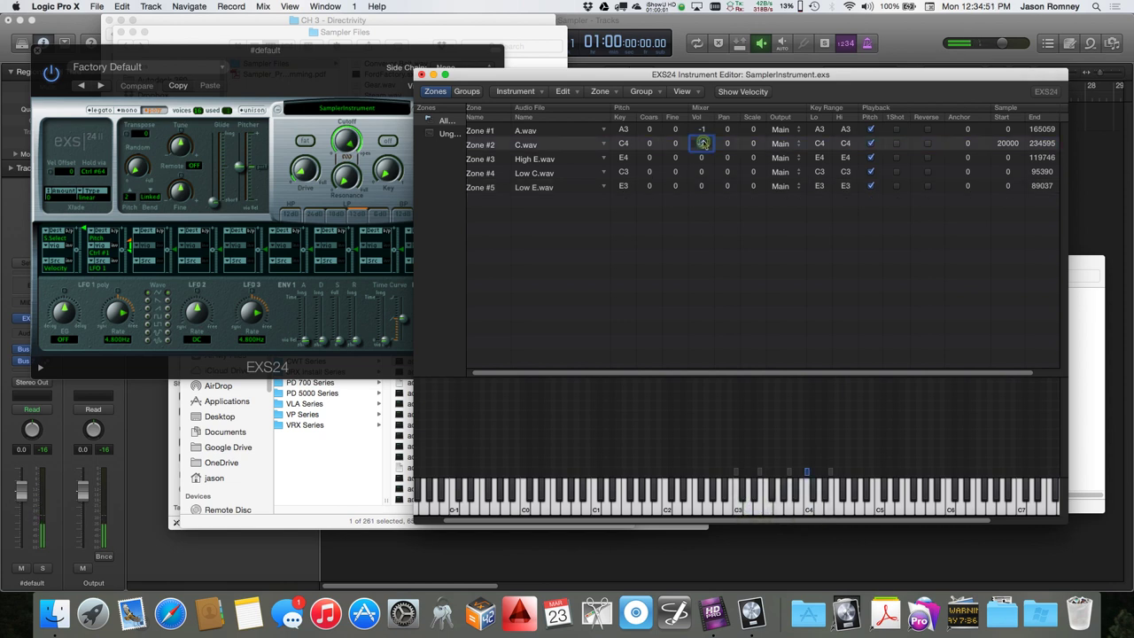
left_click_drag(704, 144, 703, 160)
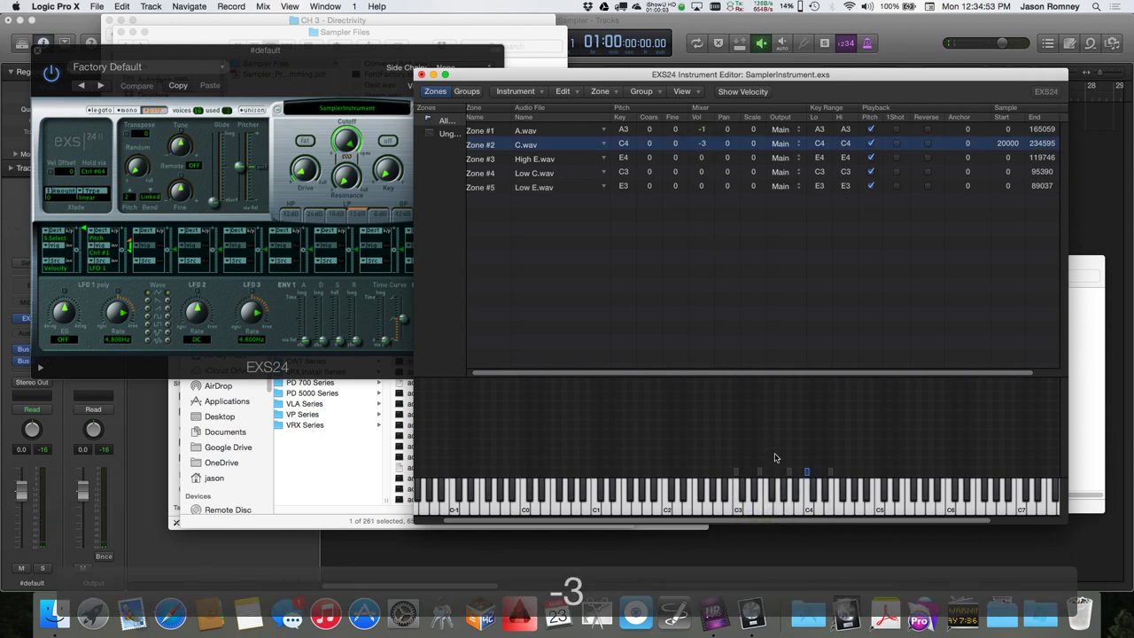
left_click(789, 510)
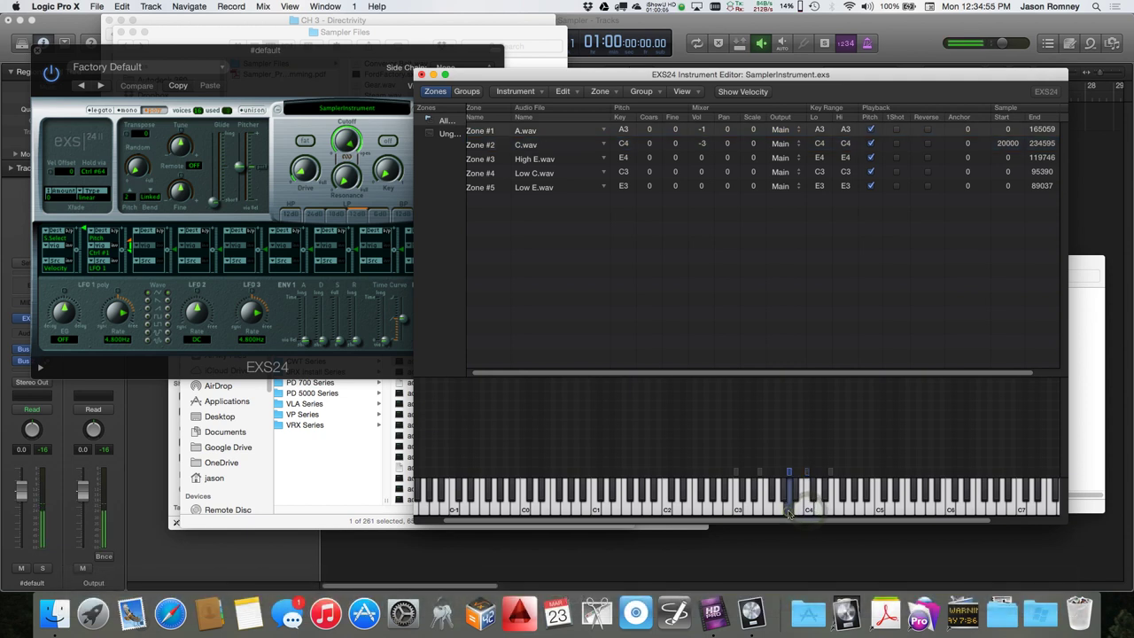
left_click(758, 507)
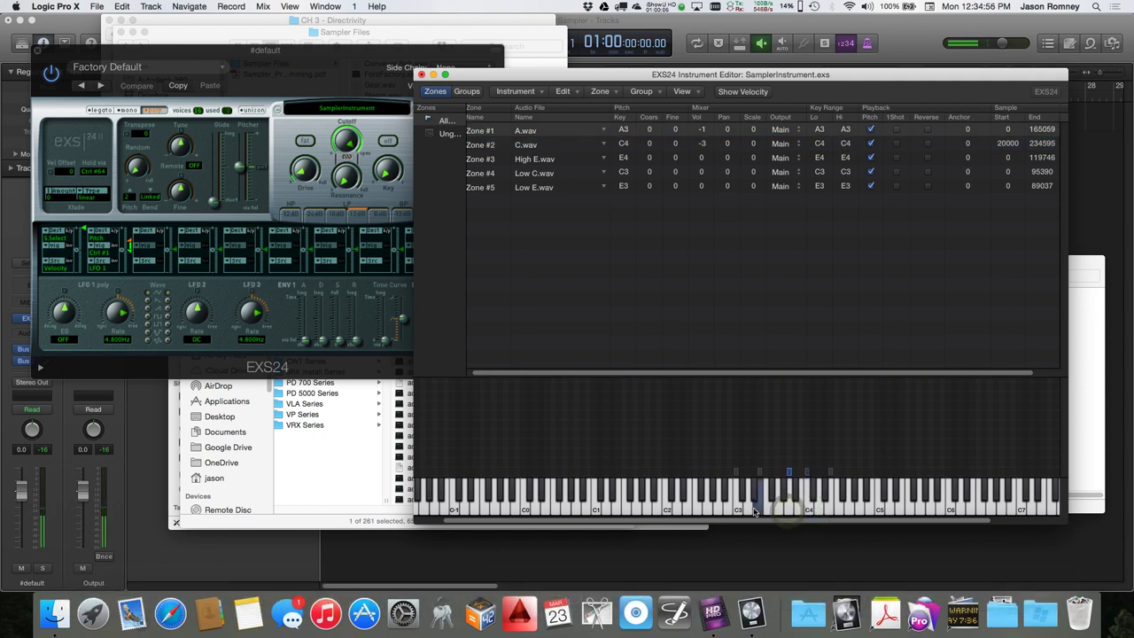
Step: Try a volume of -5 on the High E.wav zone and audition it against the C and A zones
left_click(825, 512)
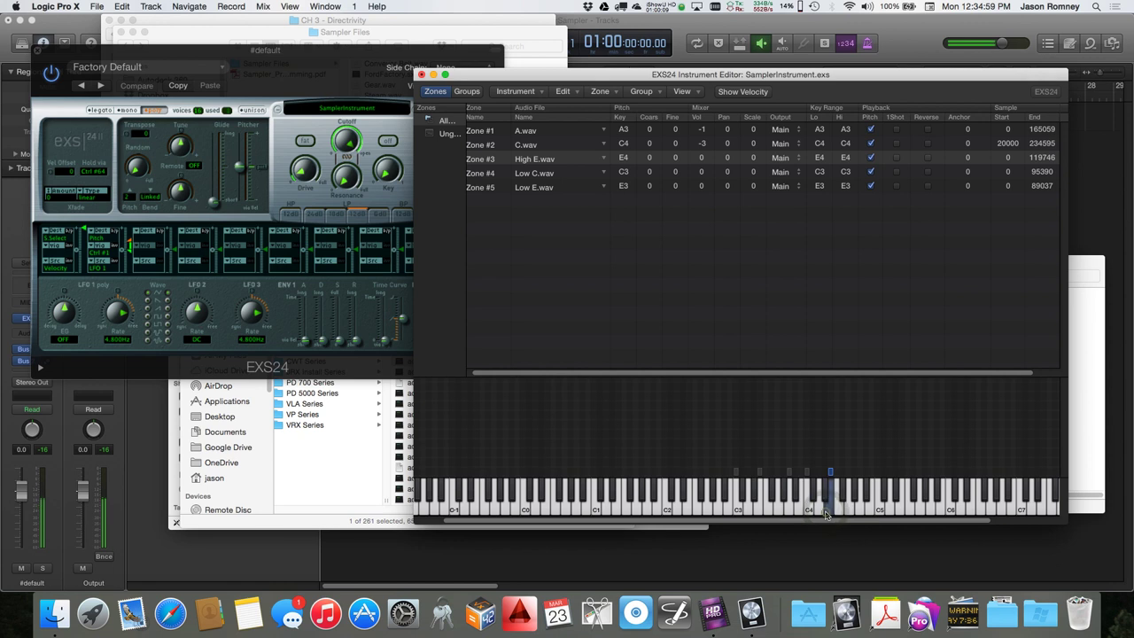
left_click(701, 158)
double_click(701, 157)
type("-5")
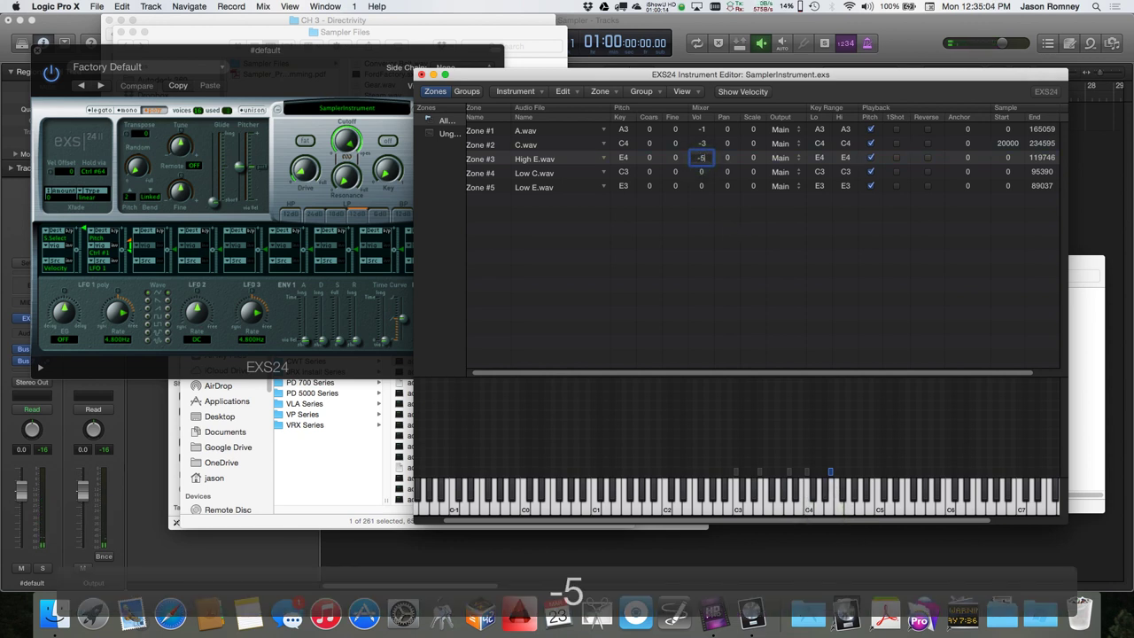
key("Return")
left_click(829, 511)
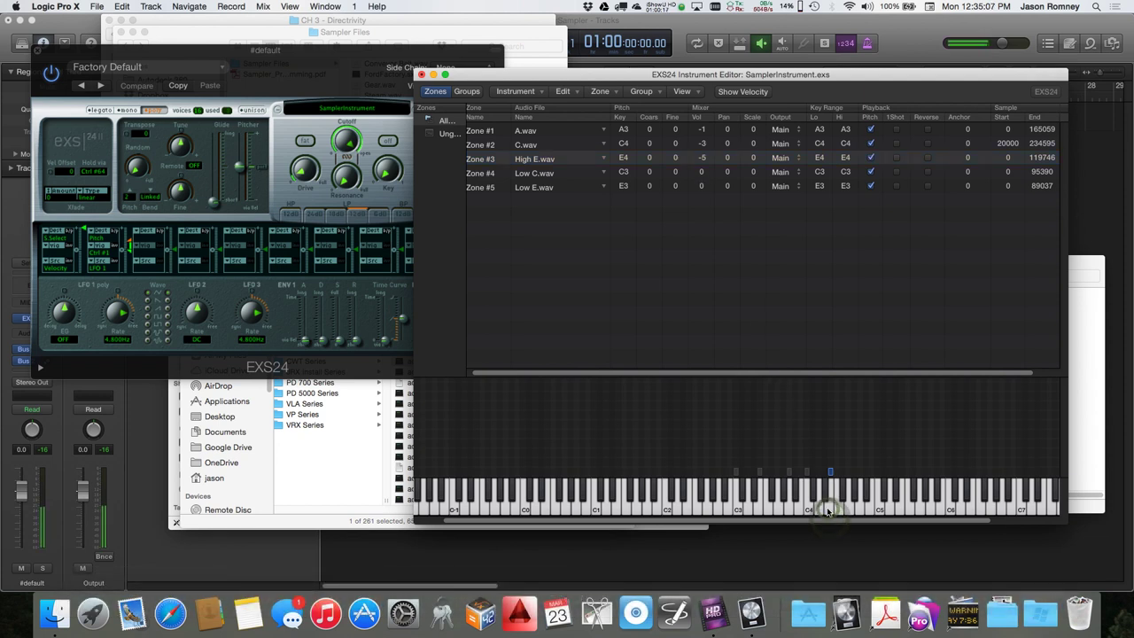
left_click(806, 512)
left_click(829, 512)
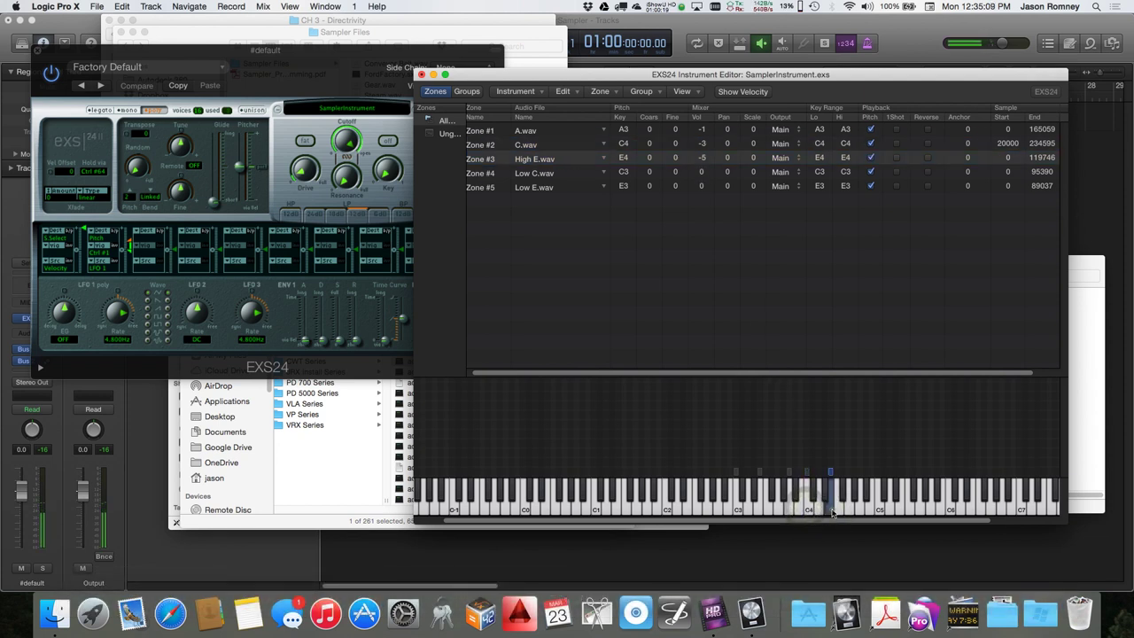
left_click(786, 503)
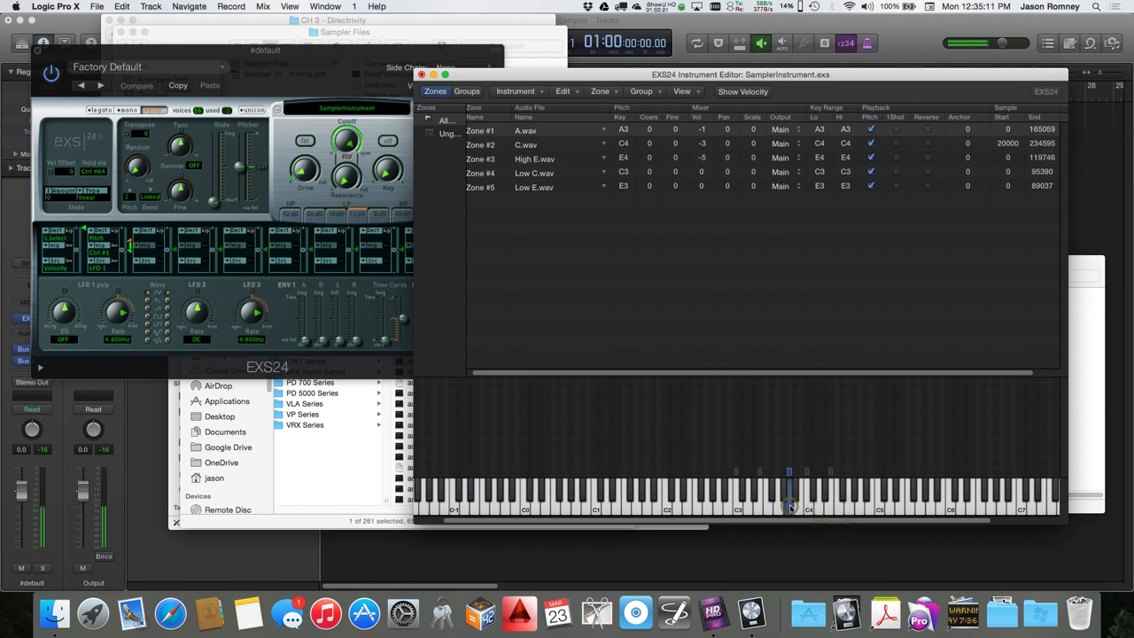
left_click(827, 512)
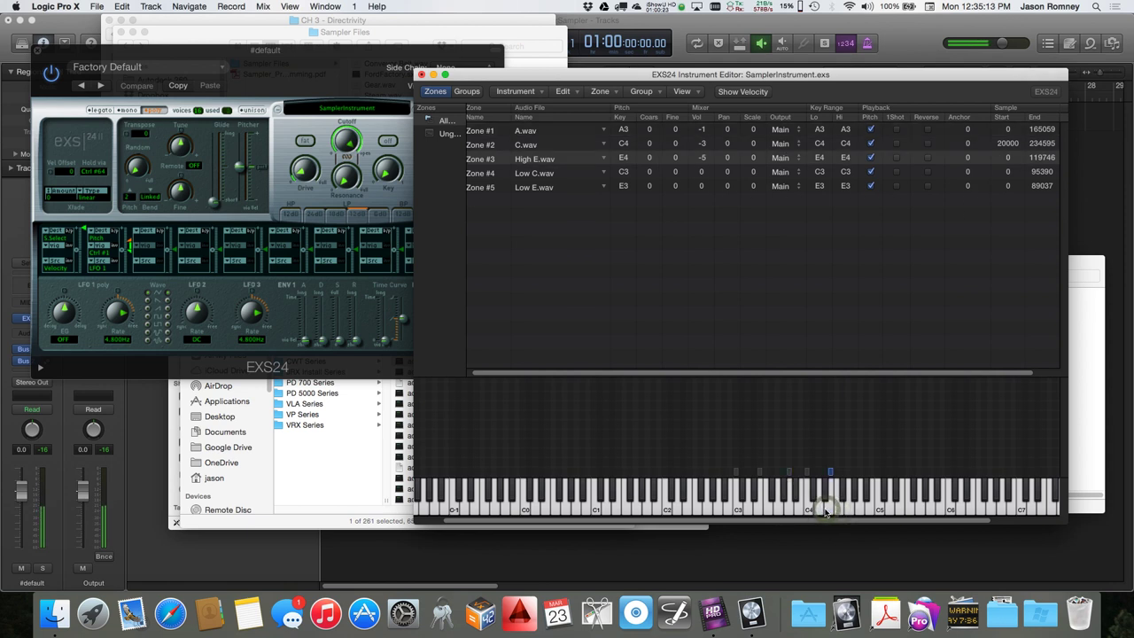
Step: Set the High E.wav zone's volume to -6 and audition the C, A, Low E and Low C zones in descending order
double_click(702, 158)
type("-6")
key("Return")
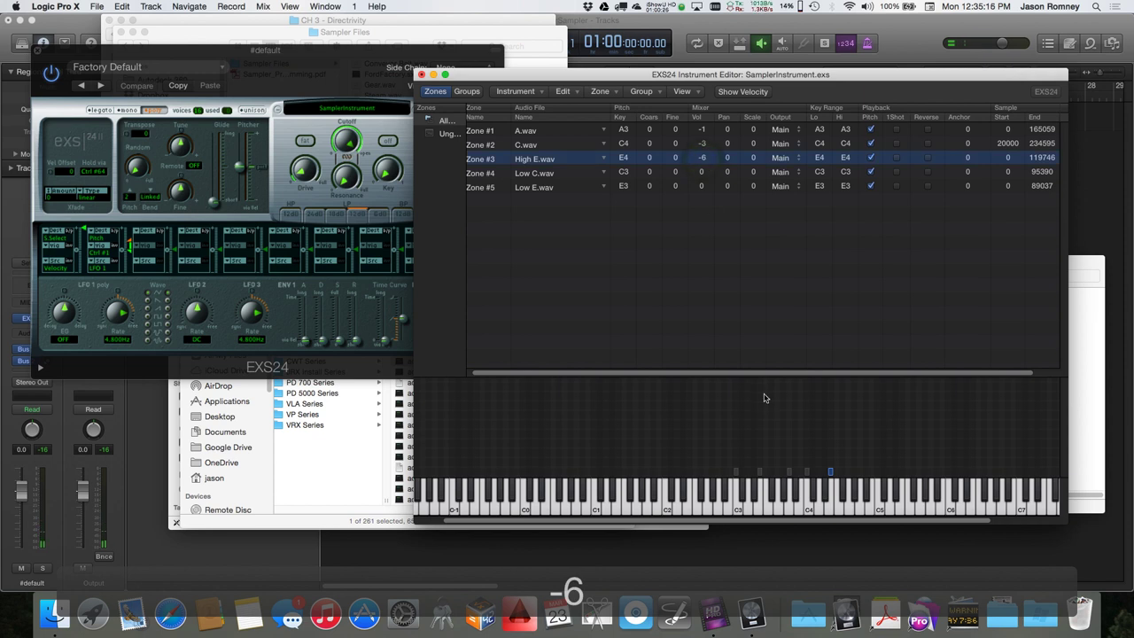
left_click(809, 511)
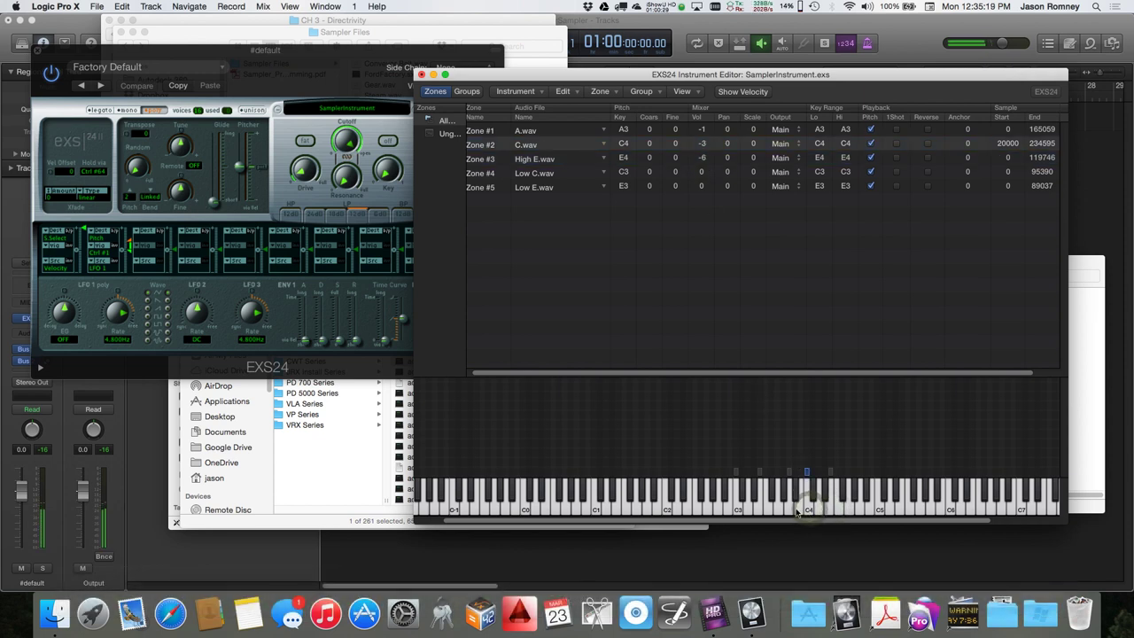
left_click(789, 512)
left_click(756, 512)
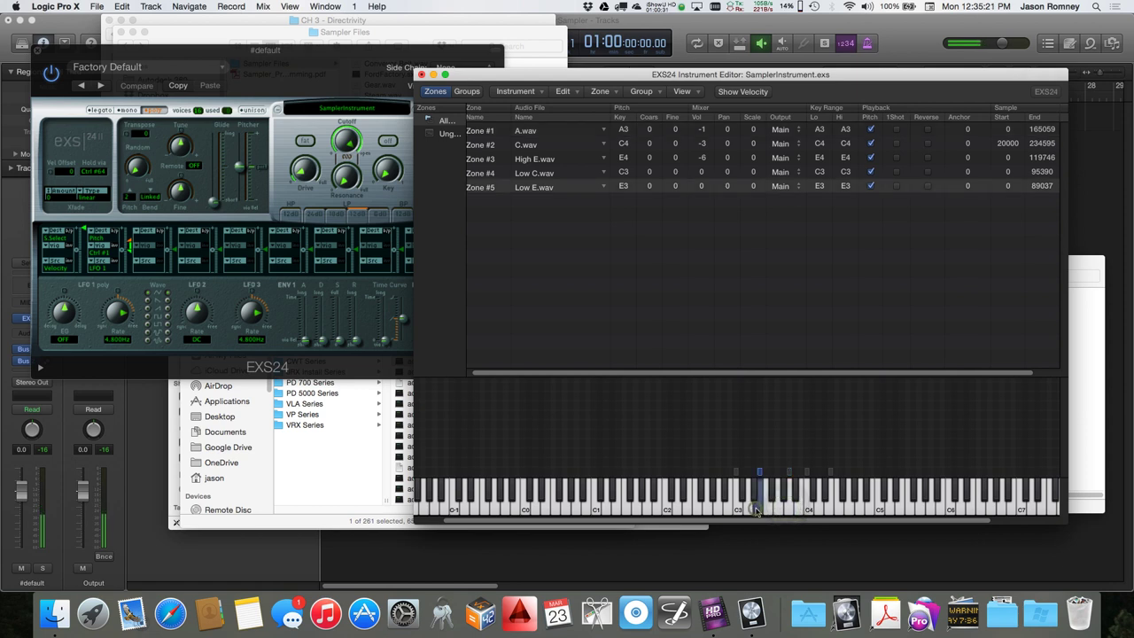
left_click(739, 511)
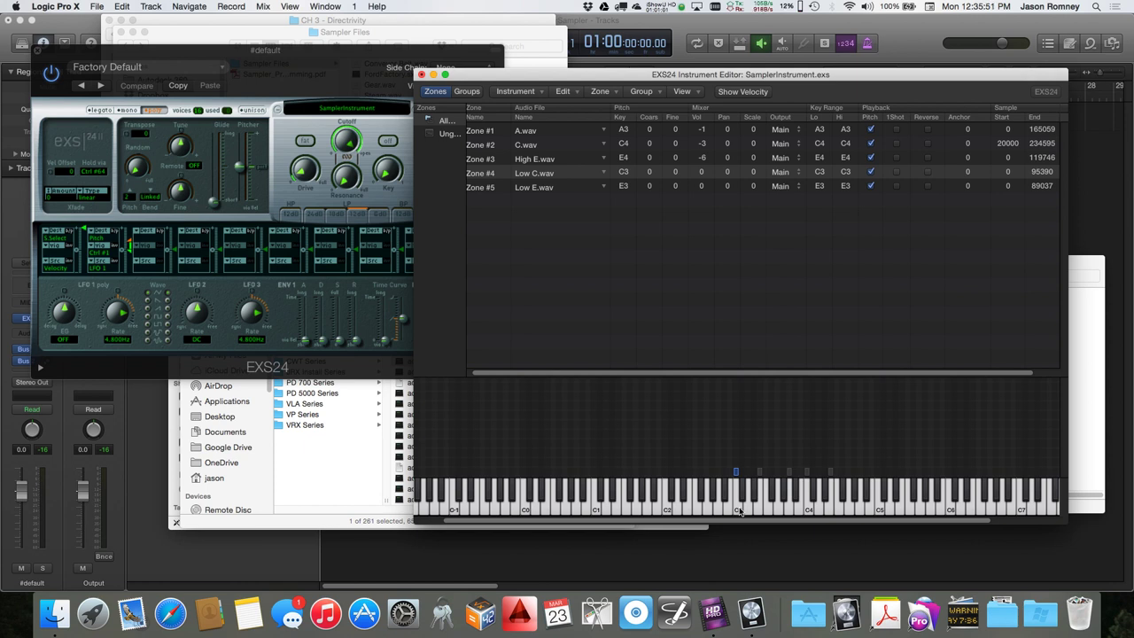
Step: Switch to Finder and search the computer for 440
left_click(55, 615)
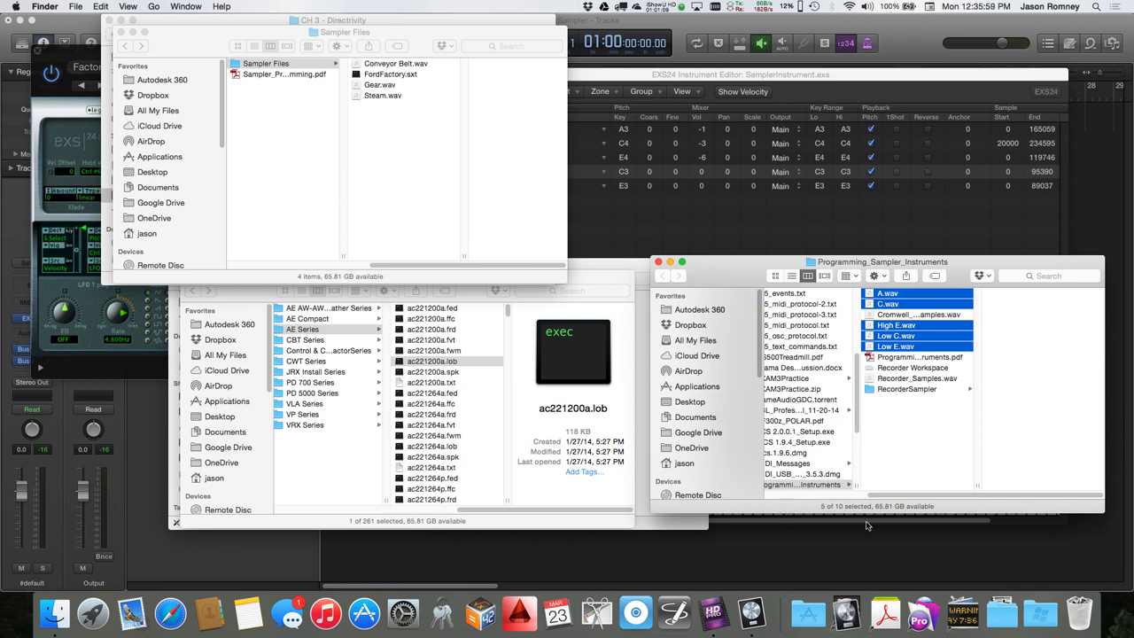
left_click(846, 625)
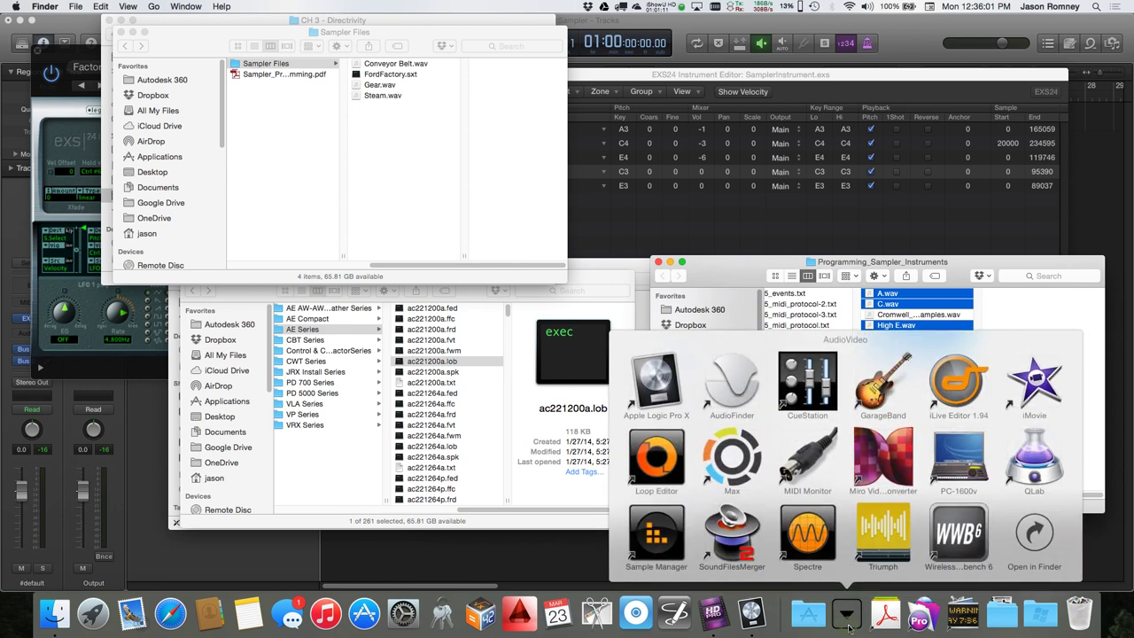
left_click(848, 625)
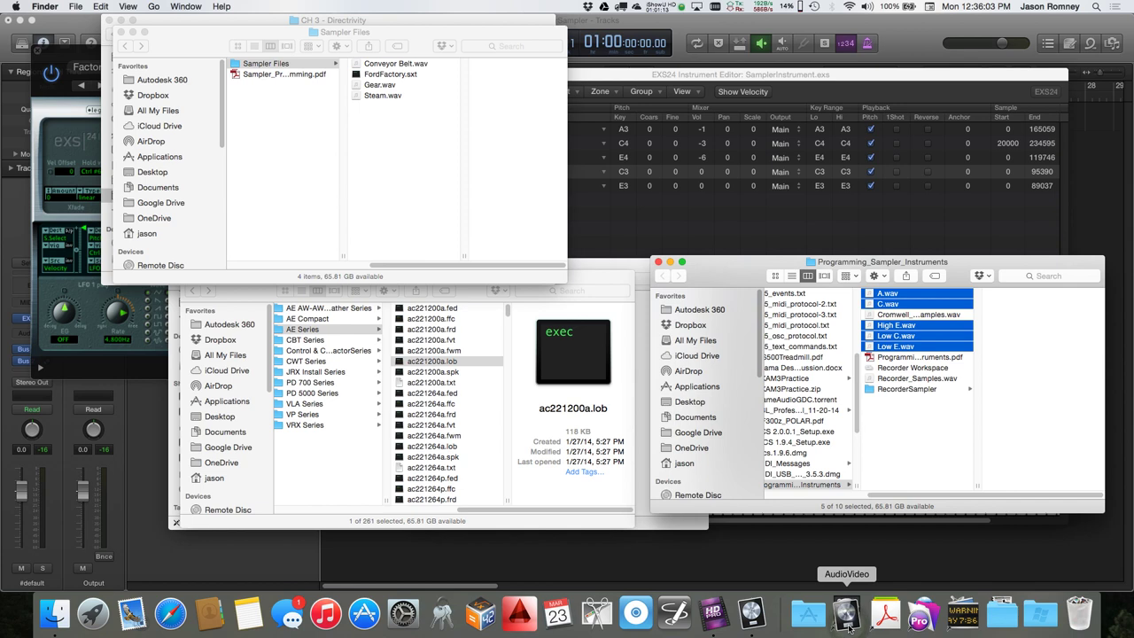
left_click(1097, 7)
type("440")
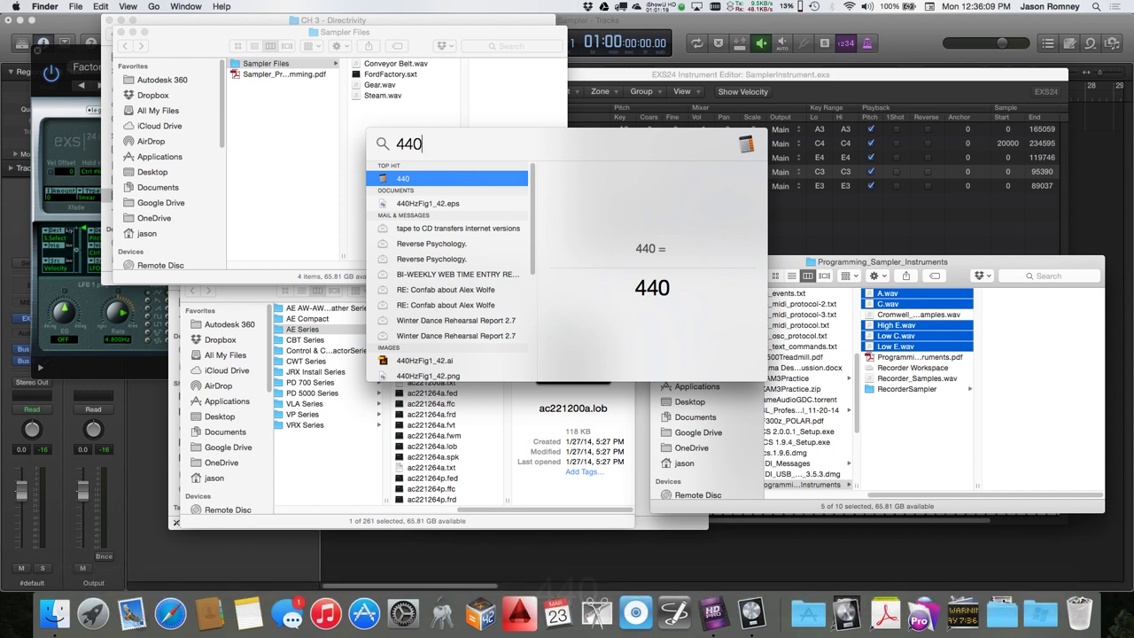
scroll(470, 325, "down", 5)
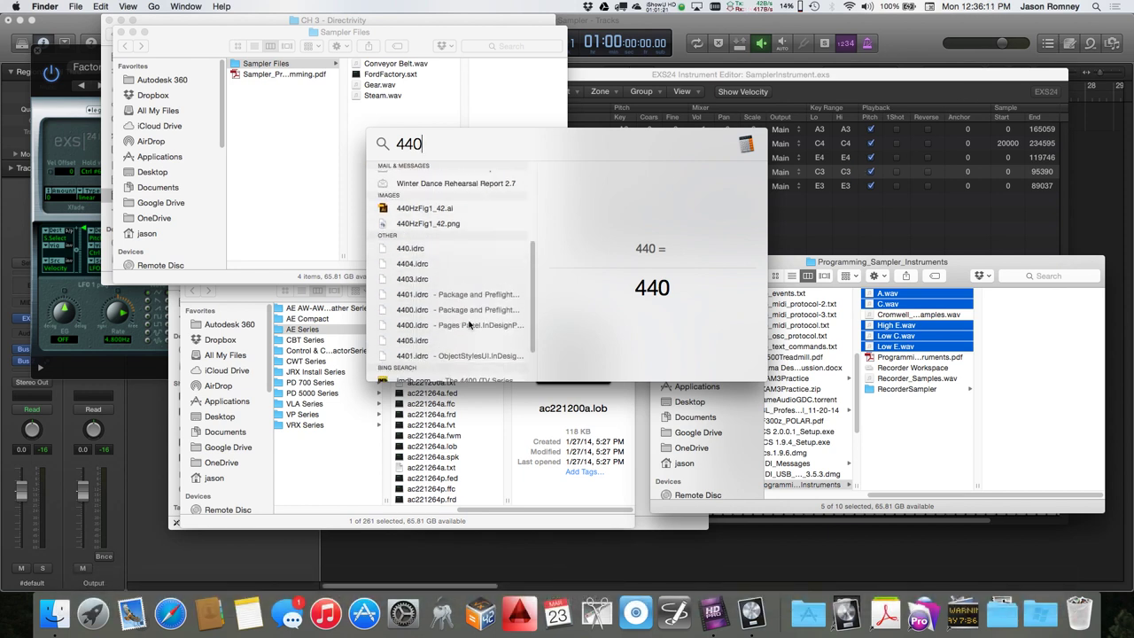
key("BackSpace")
key("BackSpace")
key("BackSpace")
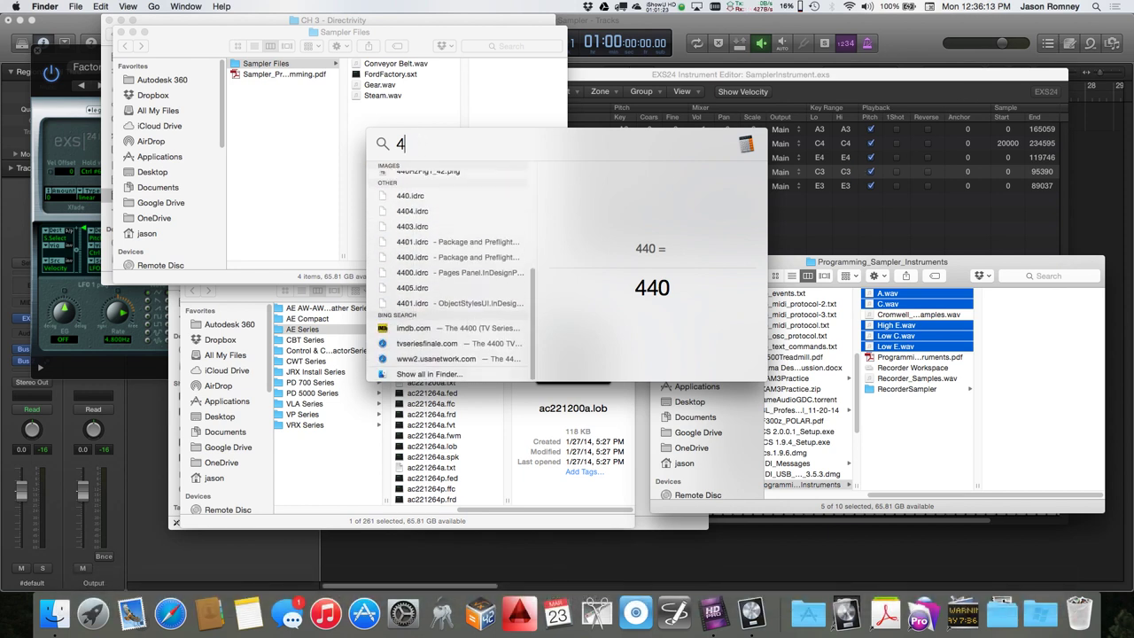
key("Escape")
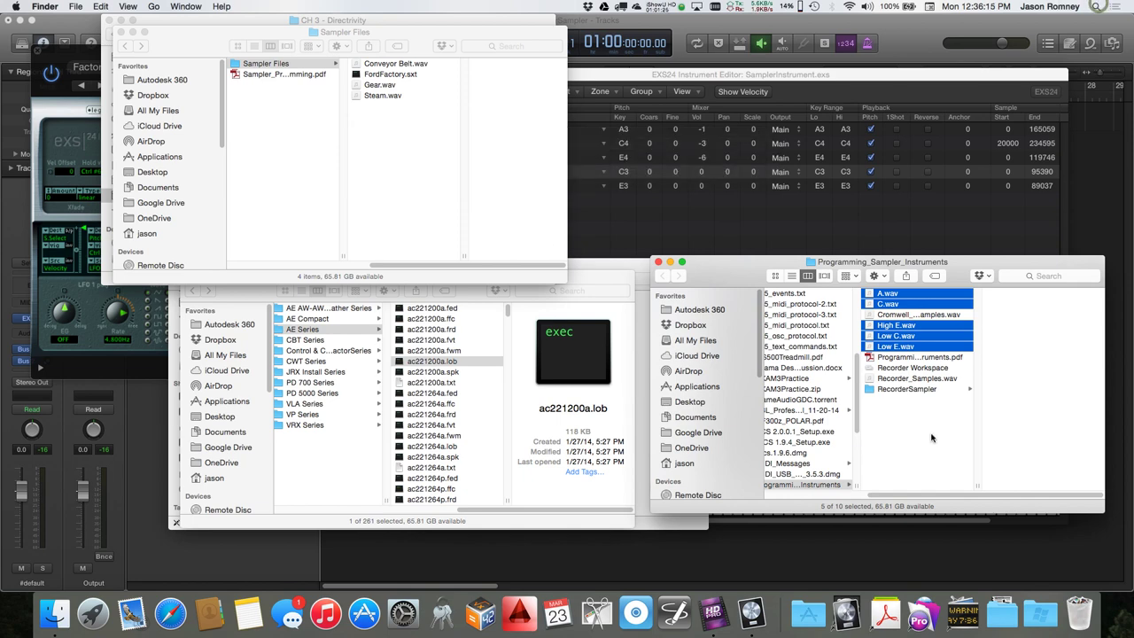
Step: Launch the Triumph audio editor from the AudioVideo applications folder
left_click(849, 616)
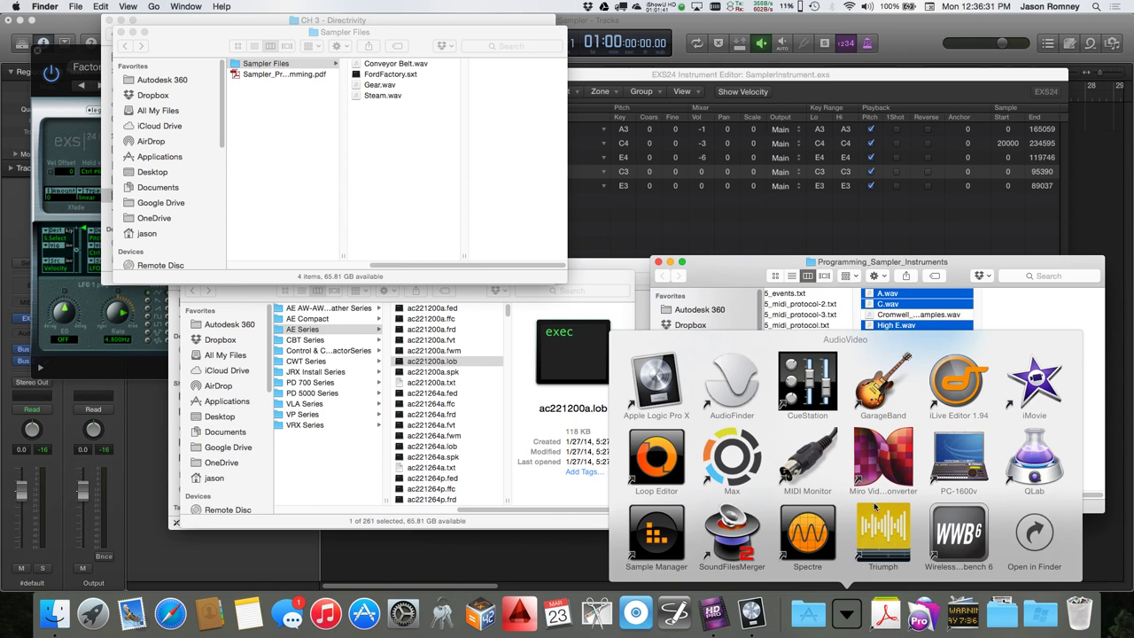
left_click(882, 532)
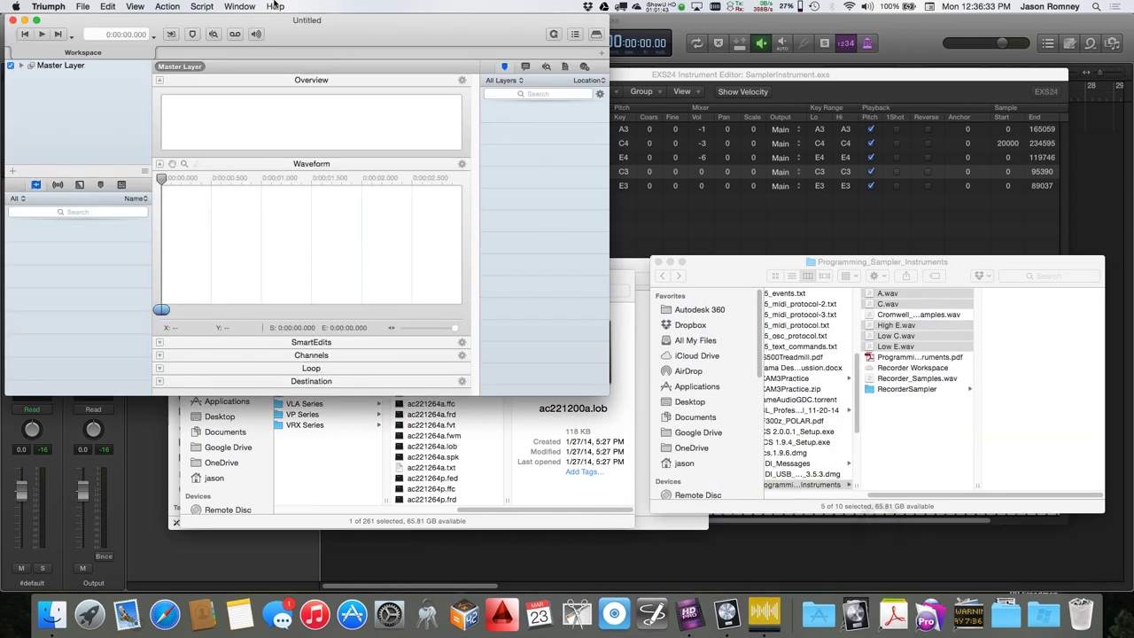
Step: Look through Triumph's action commands for analysing and editing audio, and quit the application
left_click(164, 6)
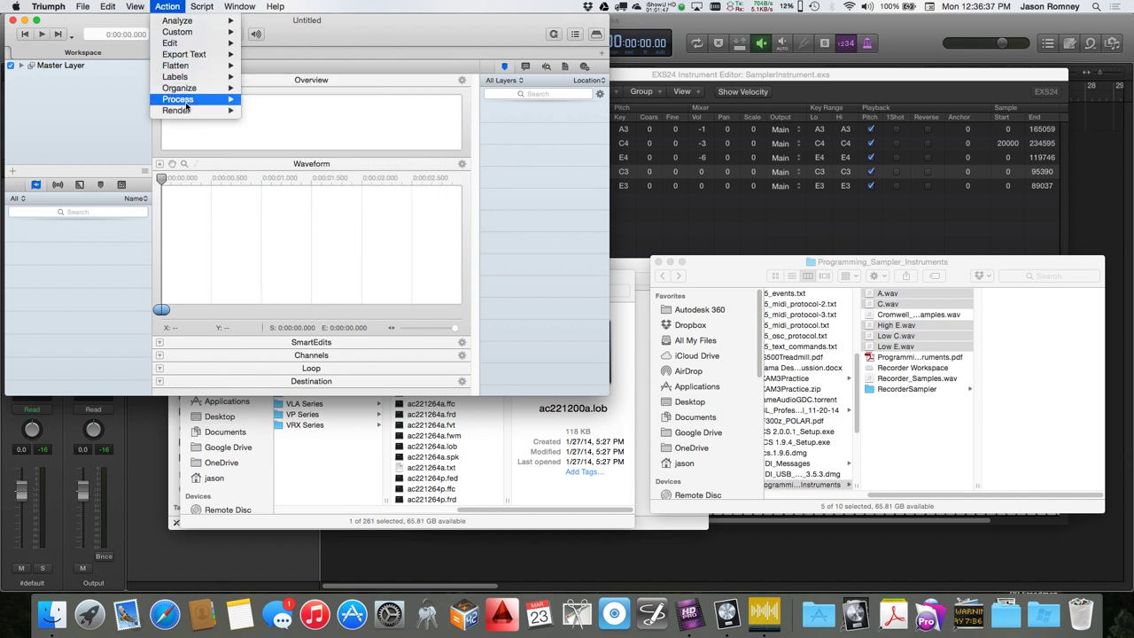
mouse_move(186, 101)
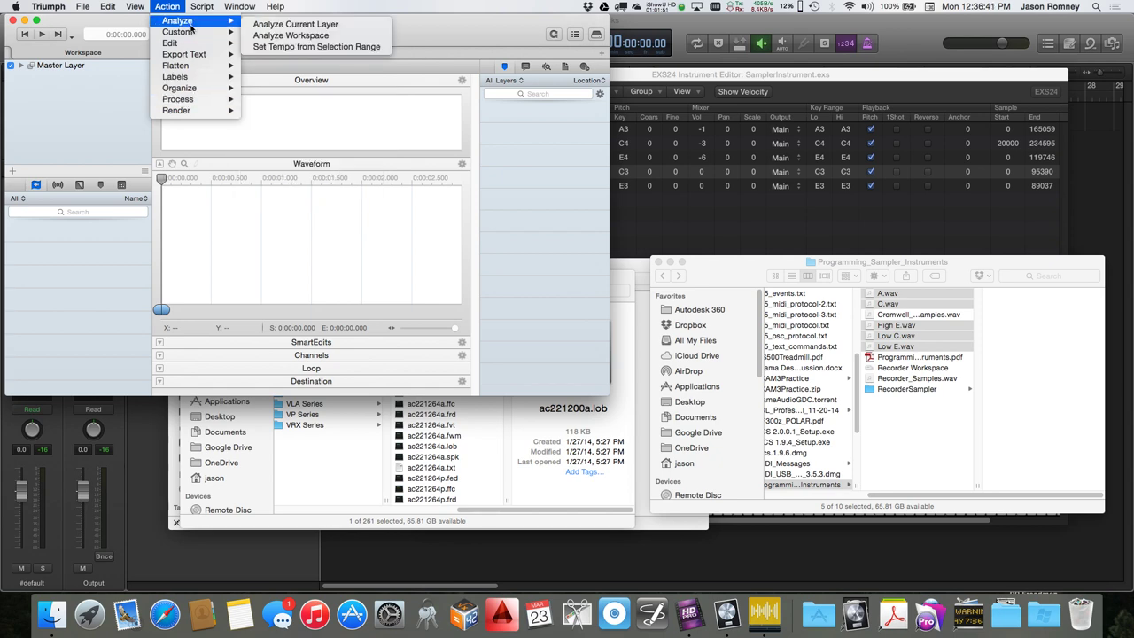
mouse_move(189, 46)
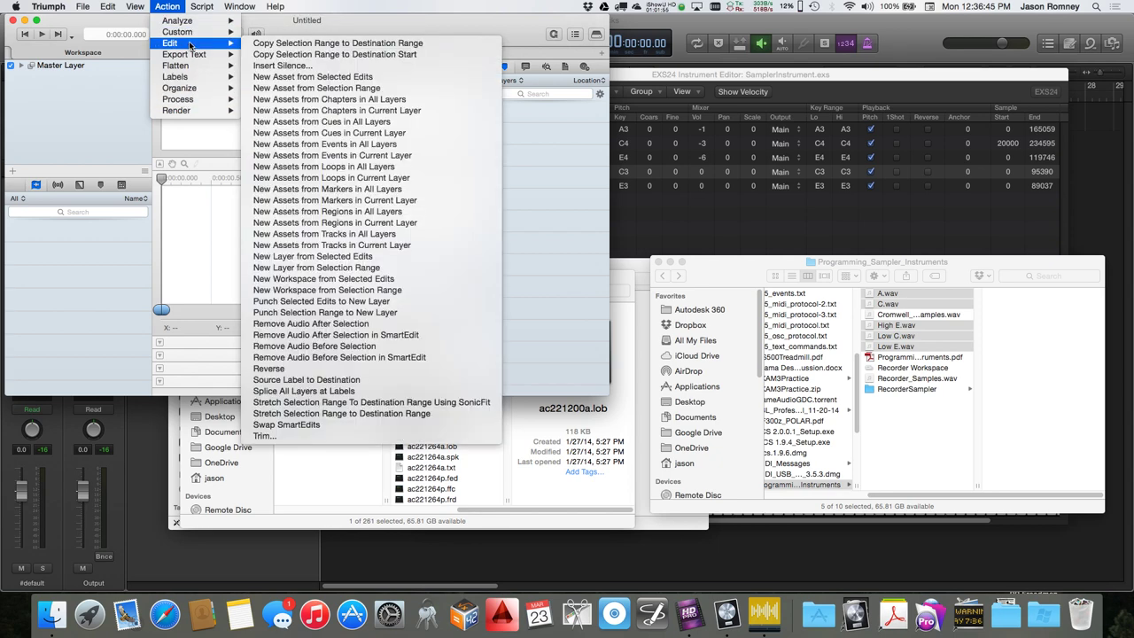
left_click(68, 88)
left_click(48, 6)
left_click(58, 136)
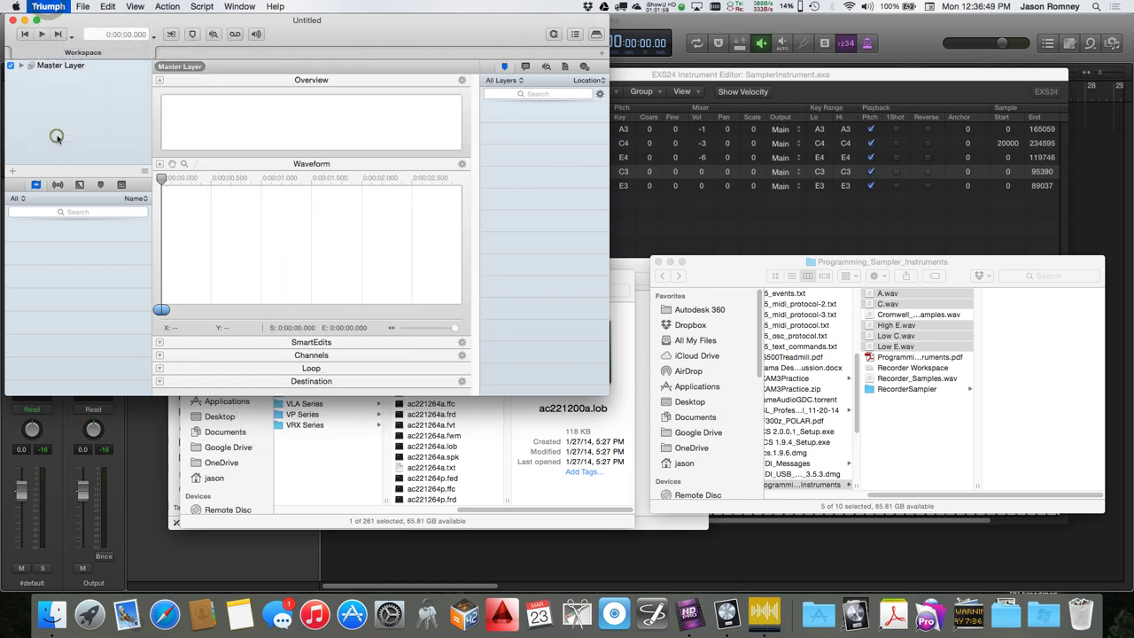
Step: Switch back to Logic Pro X, save the sampler instrument and close the EXS24 Instrument Editor
left_click(621, 83)
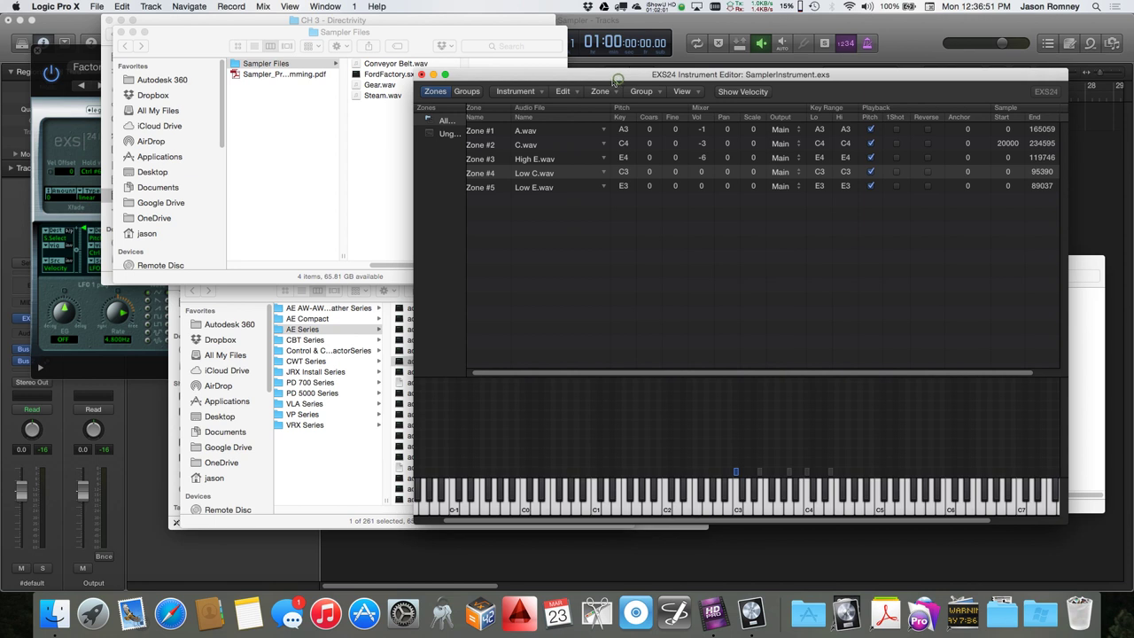
left_click(515, 91)
left_click(514, 133)
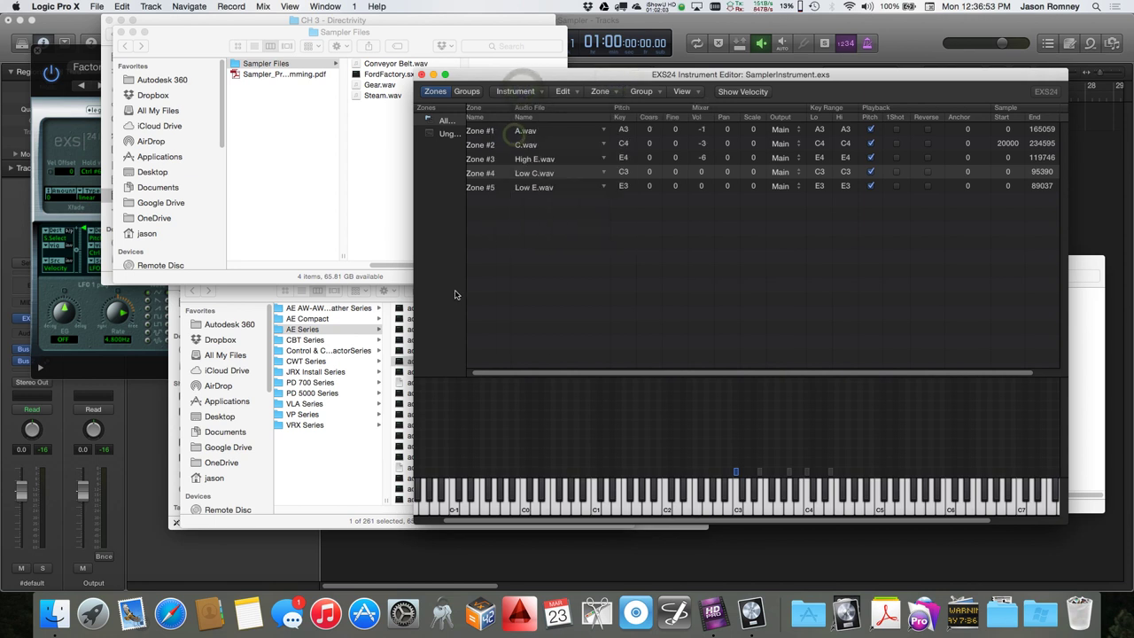
left_click(421, 74)
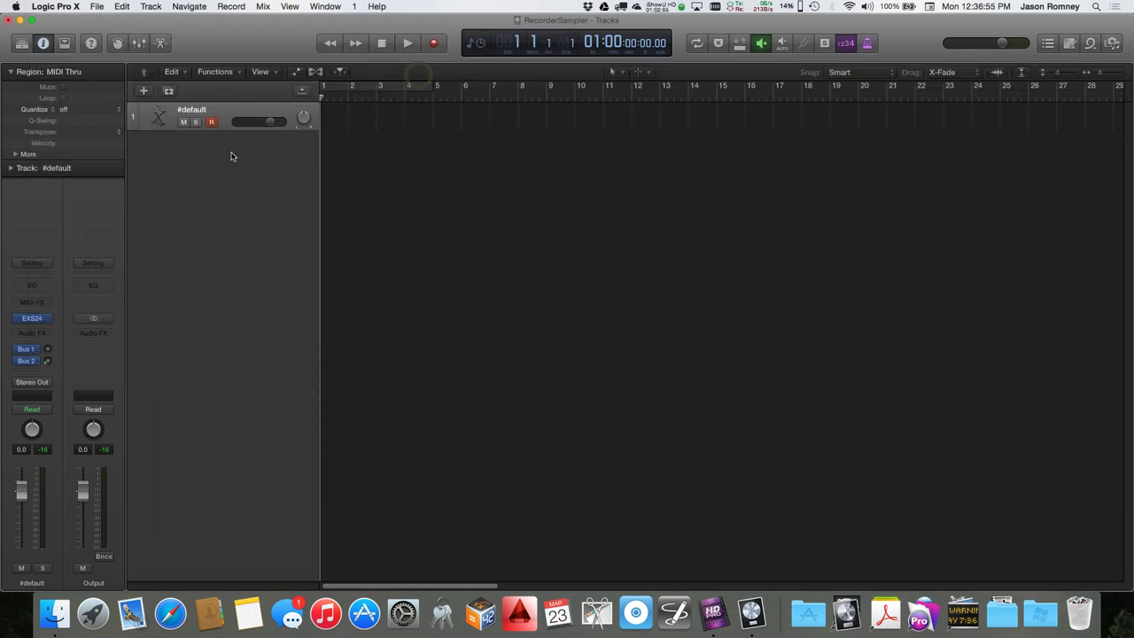
Step: Add one new audio track with Input 1 as its input and Output 1 + 2 as its output
left_click(237, 201)
left_click(143, 90)
left_click(565, 53)
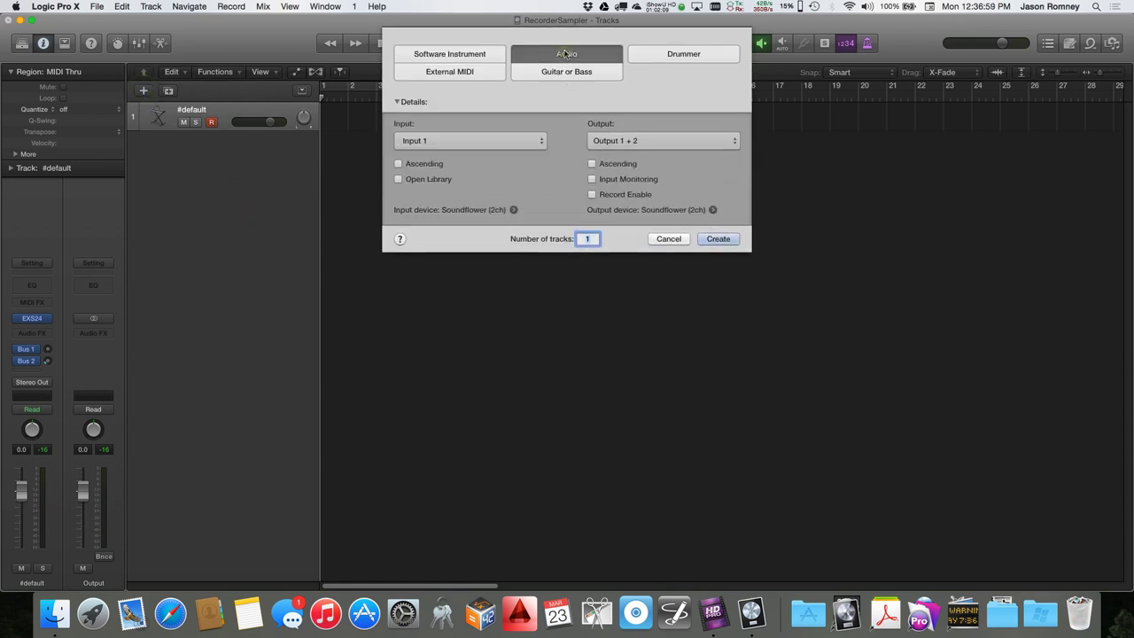
left_click(719, 239)
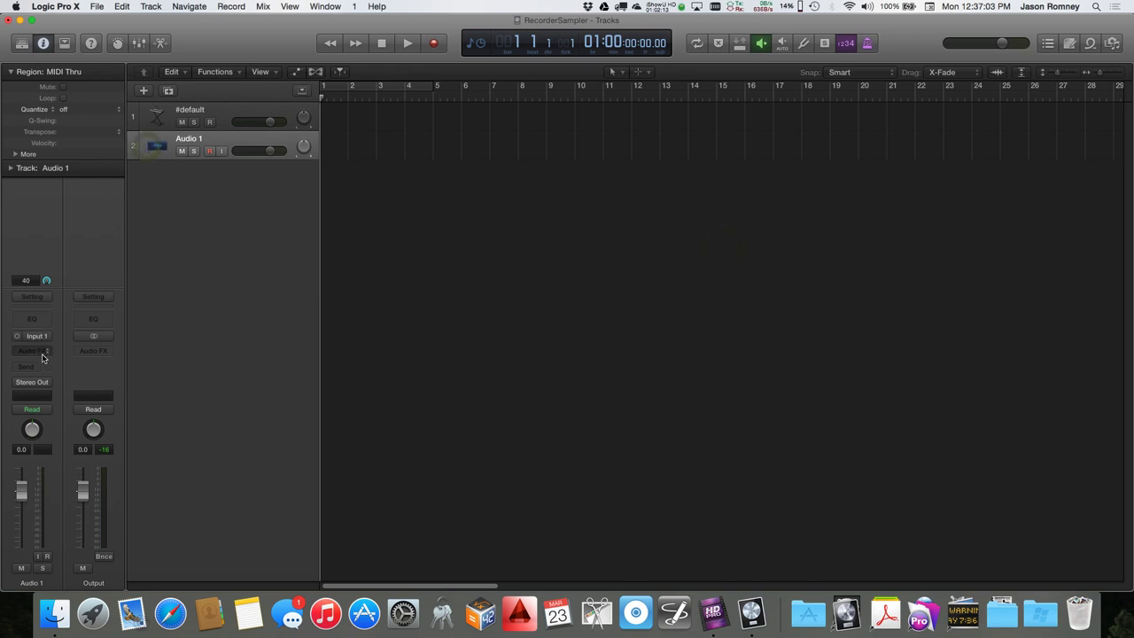
Step: Insert the Test Oscillator utility plug-in on the Audio 1 channel
left_click(47, 351)
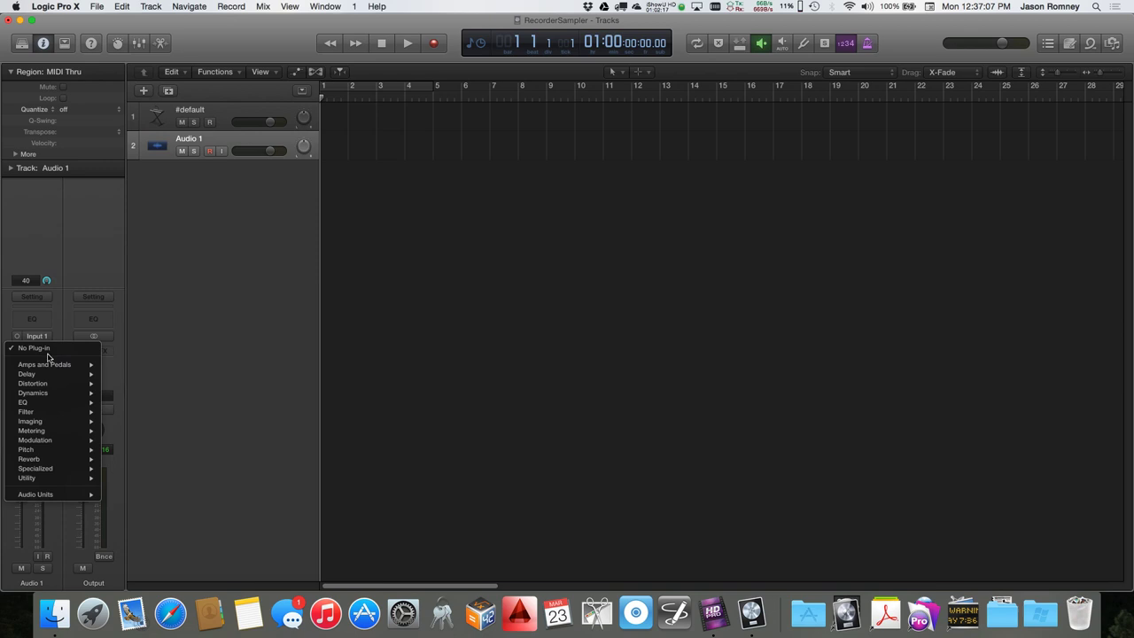
mouse_move(68, 478)
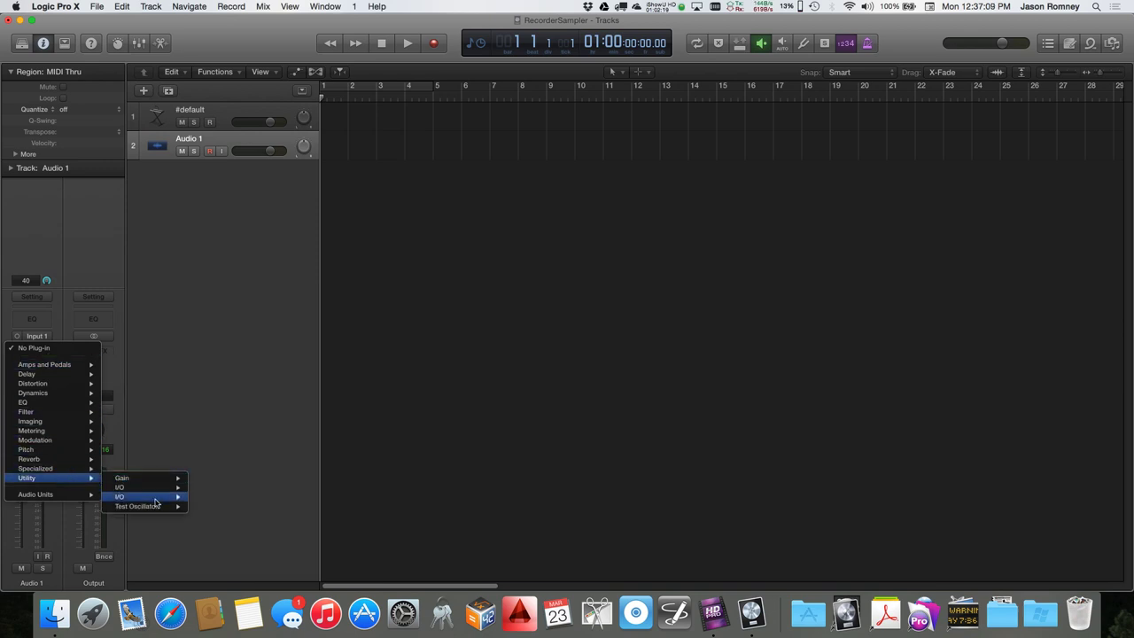
mouse_move(159, 506)
left_click(211, 509)
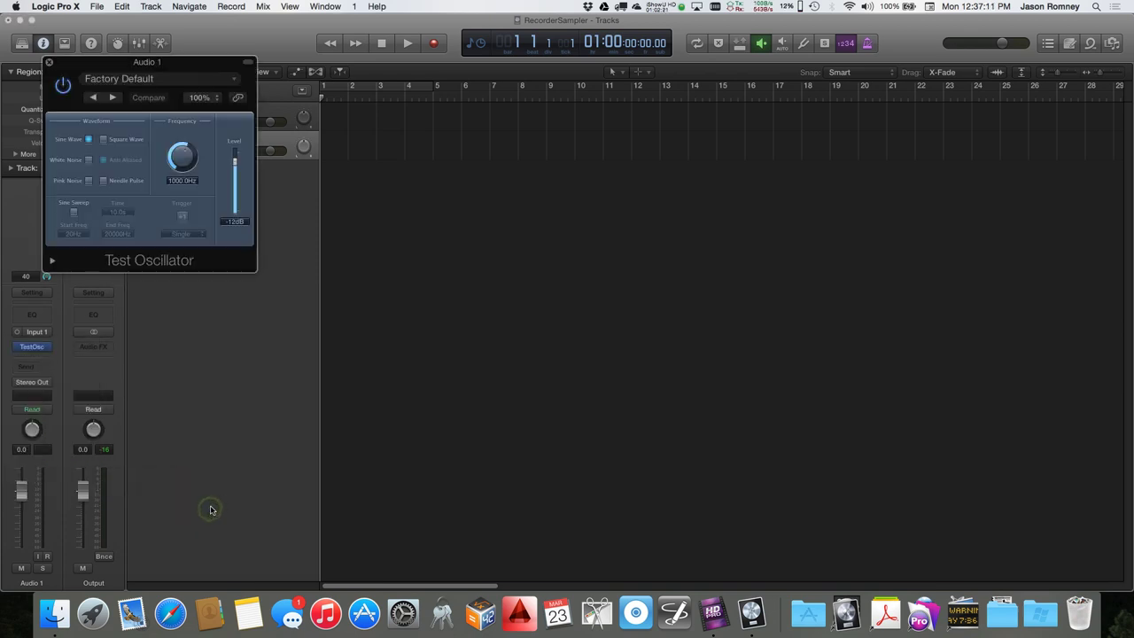
Step: Set the Test Oscillator's sine wave frequency to 440 Hz and audition the tone at a level of -12 dB
double_click(182, 181)
type("440")
key("Return")
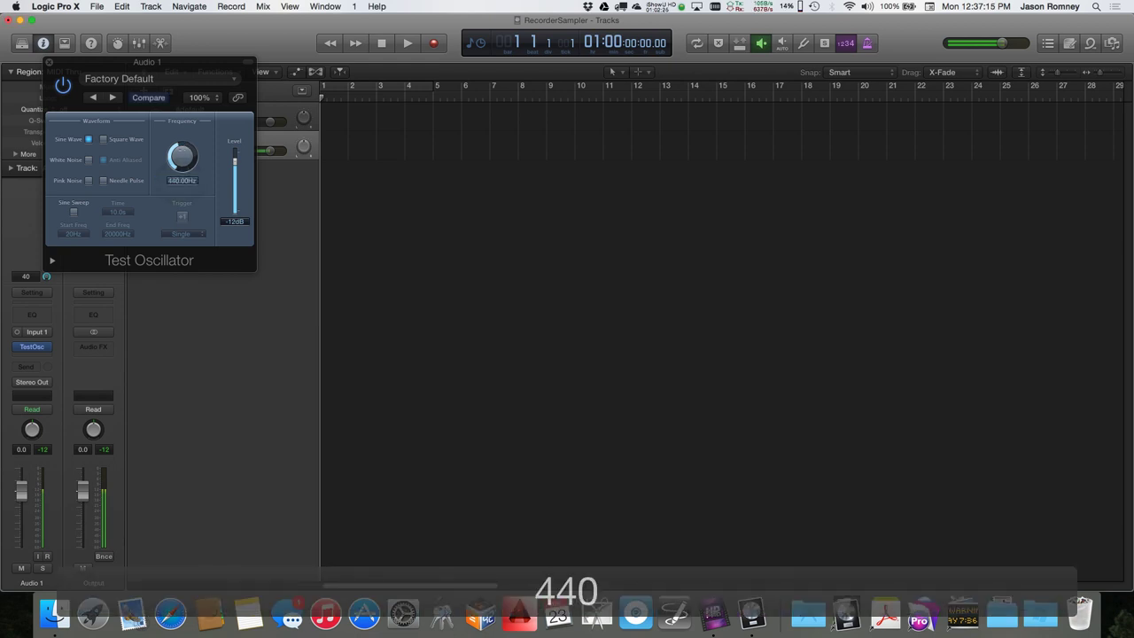
key("space")
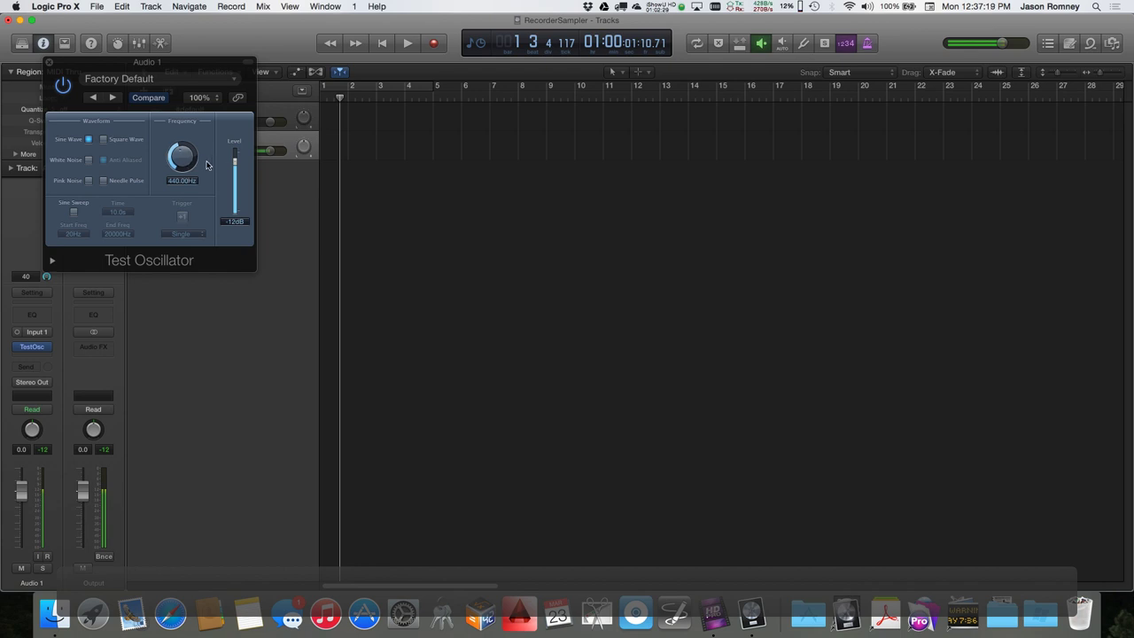
left_click_drag(235, 162, 235, 163)
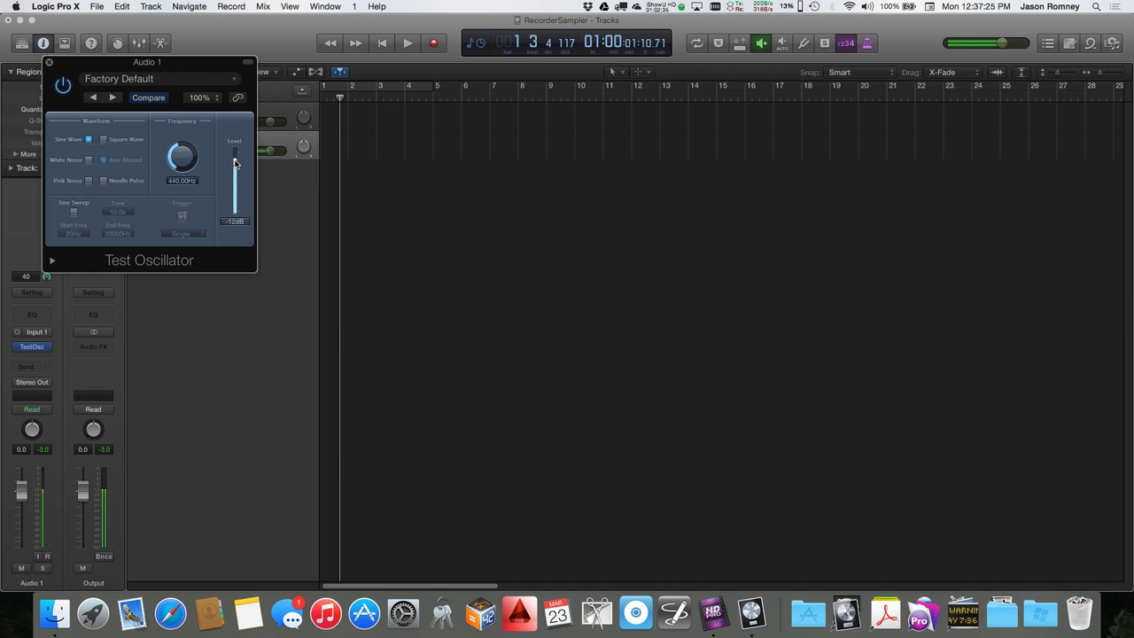
Step: Move the oscillator window off the tracks, record-enable Audio 1 and record the tone up to about bar 5
left_click_drag(226, 62, 357, 272)
left_click(210, 151)
left_click(437, 44)
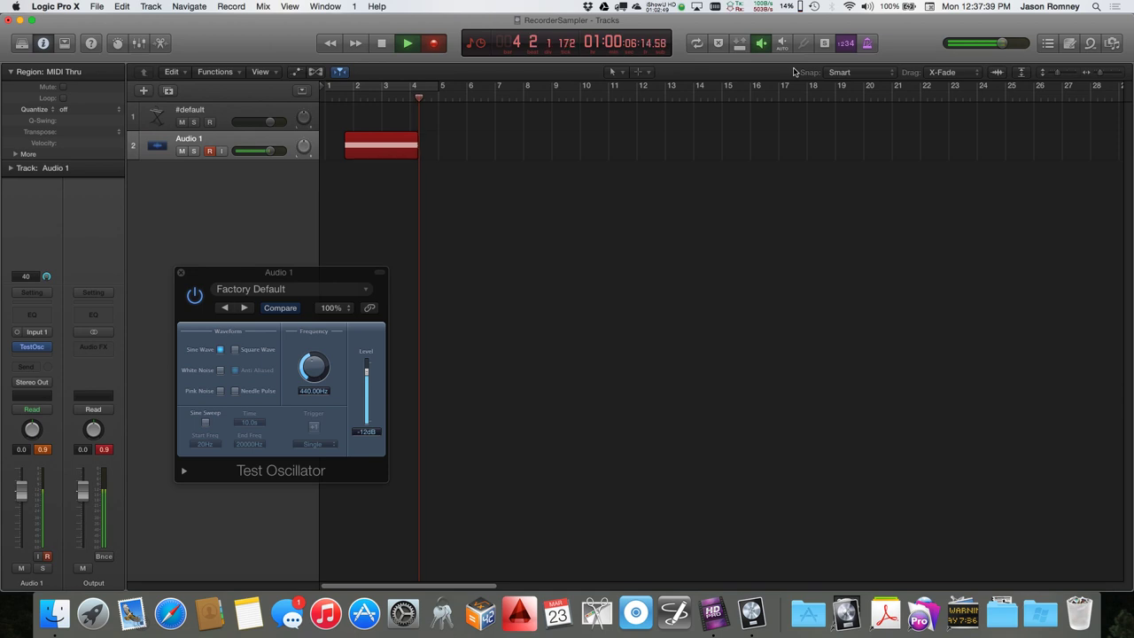
key("space")
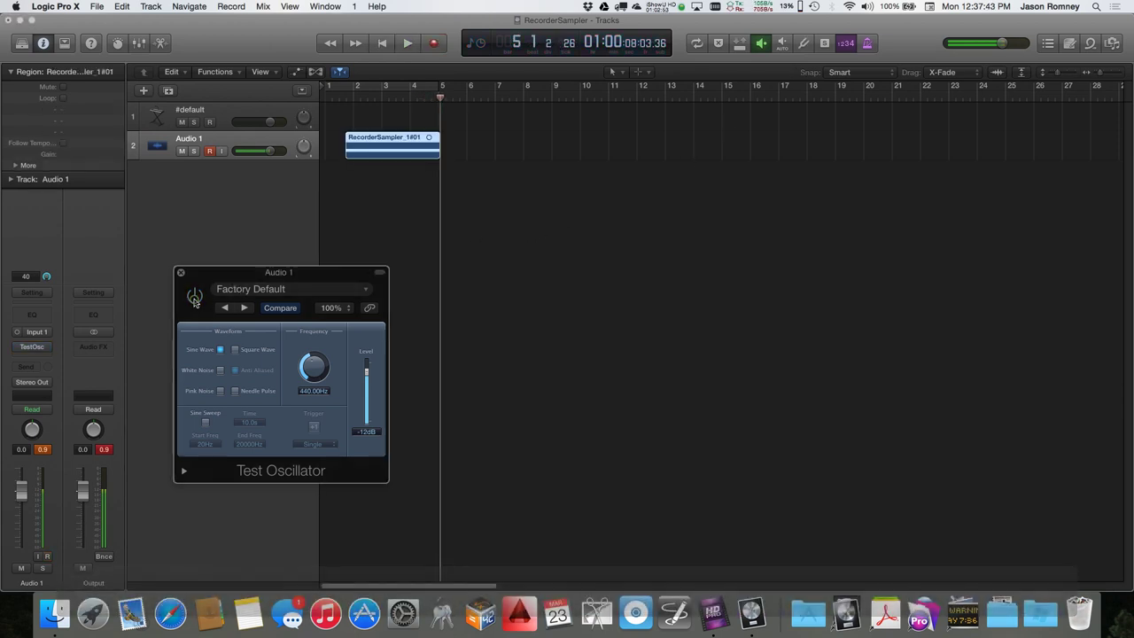
Step: Bypass and close the Test Oscillator, and play back the recorded region from before its start
left_click(180, 273)
left_click(342, 102)
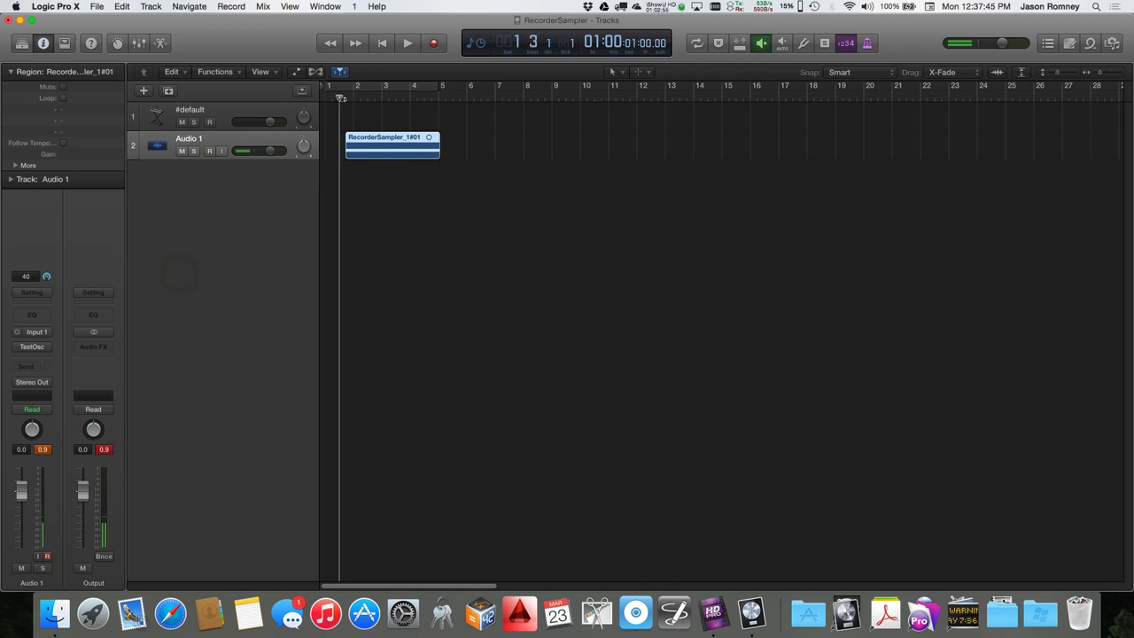
key("space")
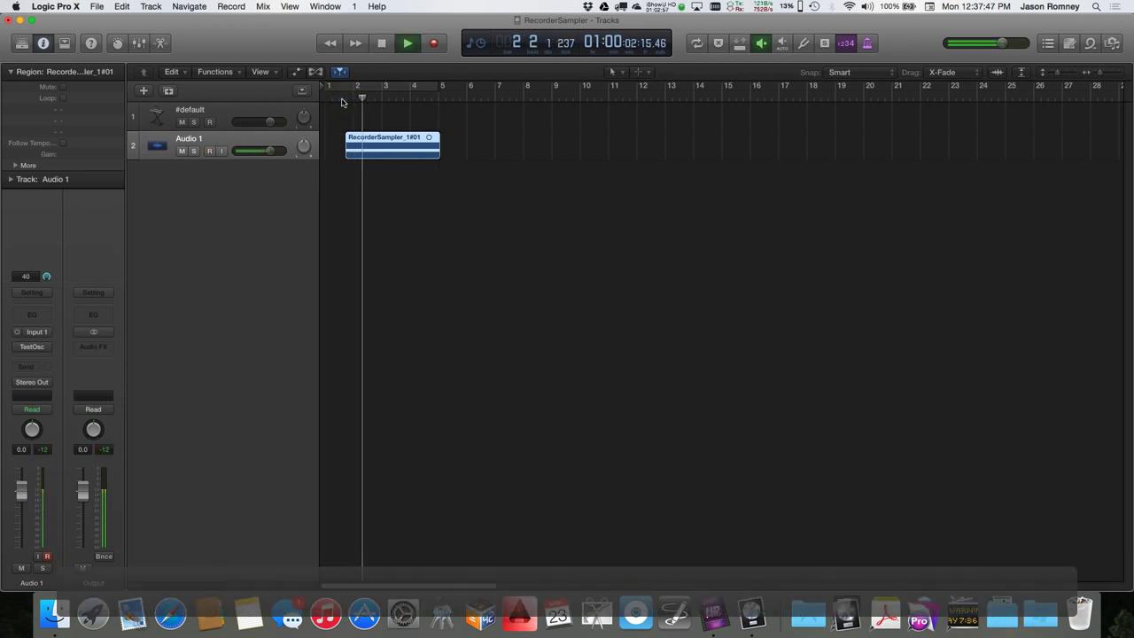
key("space")
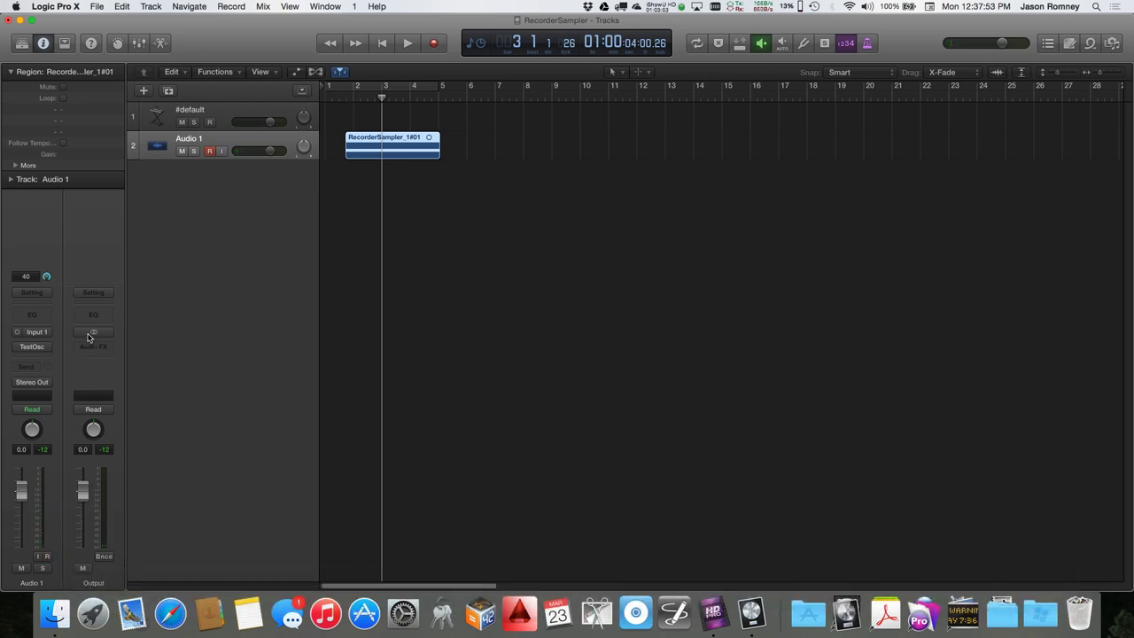
Step: Set up a bounce of the mono output as a 24-bit Wave file with a 48000 sample rate
left_click(105, 557)
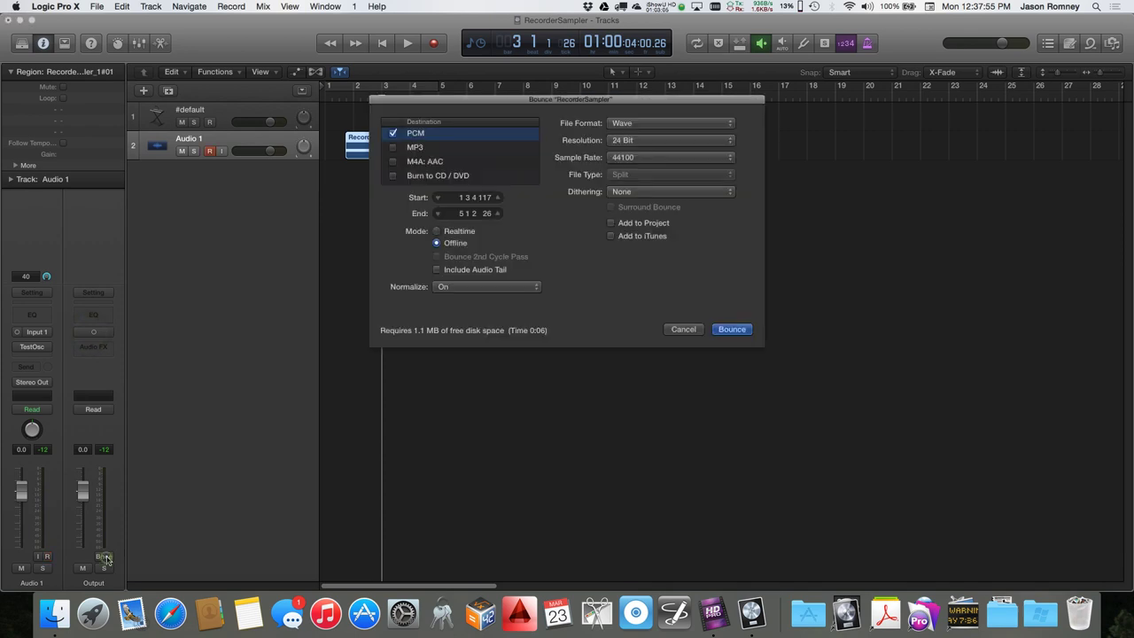
left_click(651, 156)
left_click(654, 168)
left_click(532, 287)
left_click(518, 261)
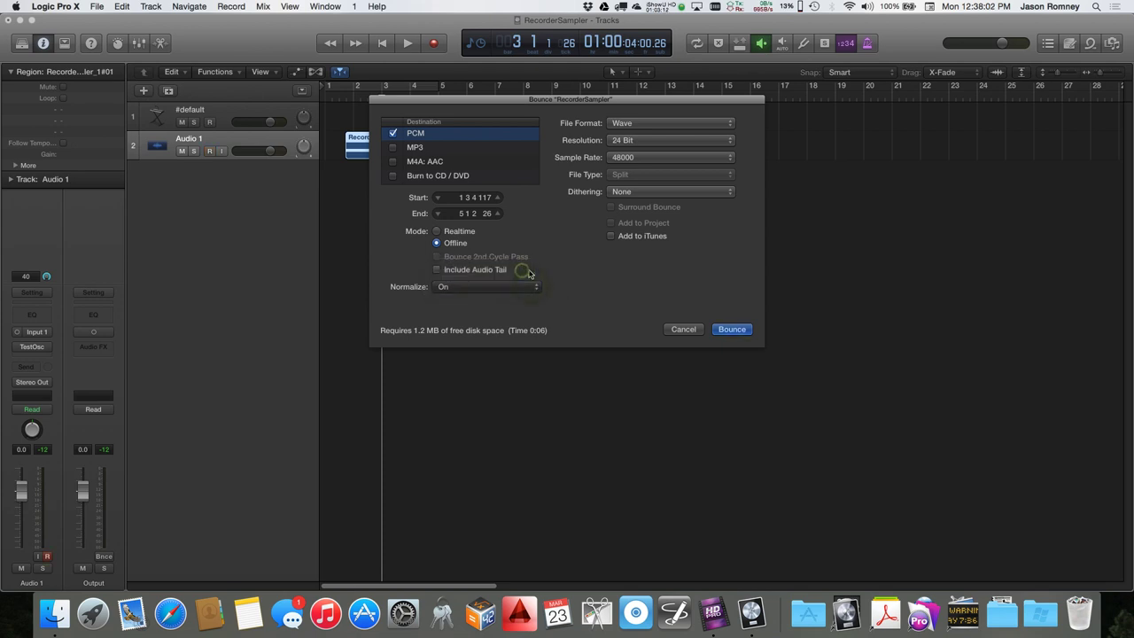
Step: Bounce the tone into the project's Bounces folder under the name 440Hz
left_click(730, 330)
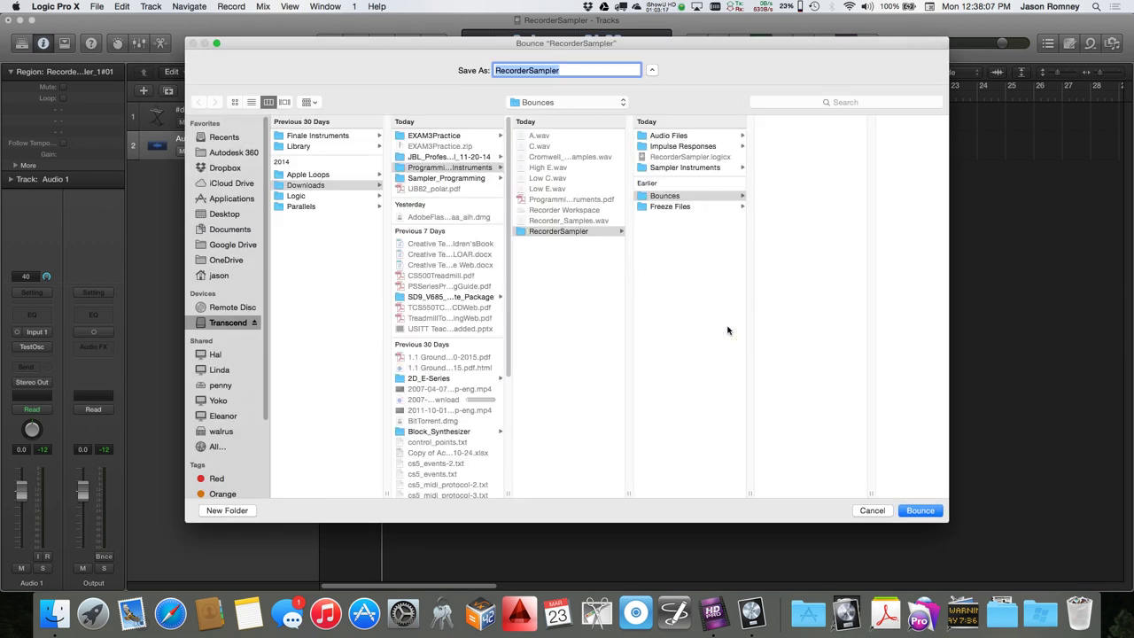
type("440H")
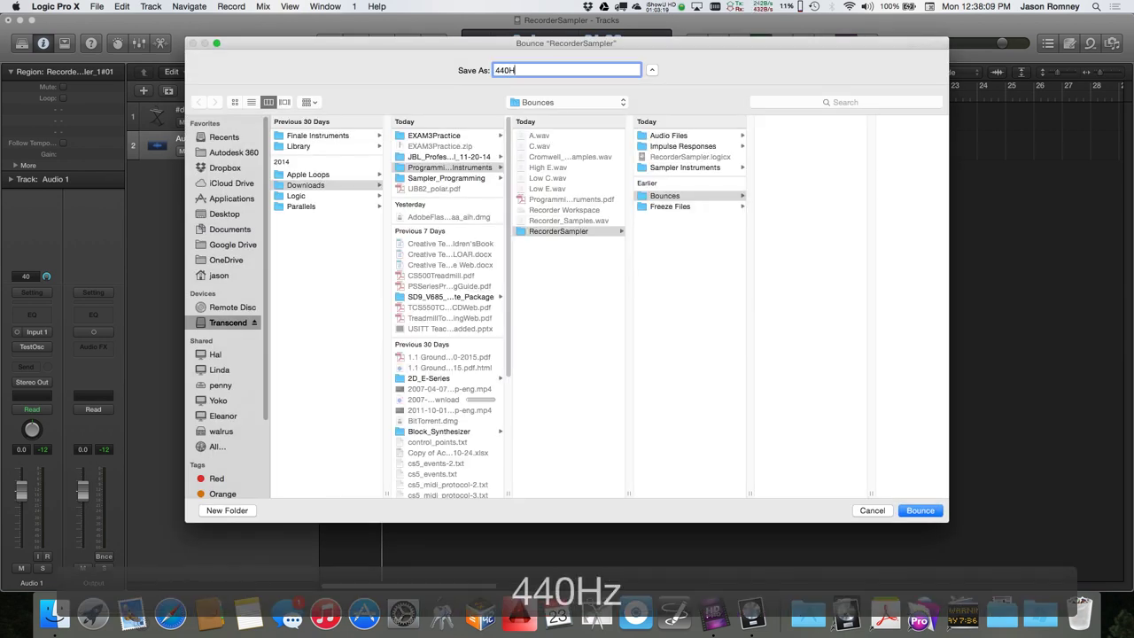
type("z")
key("Return")
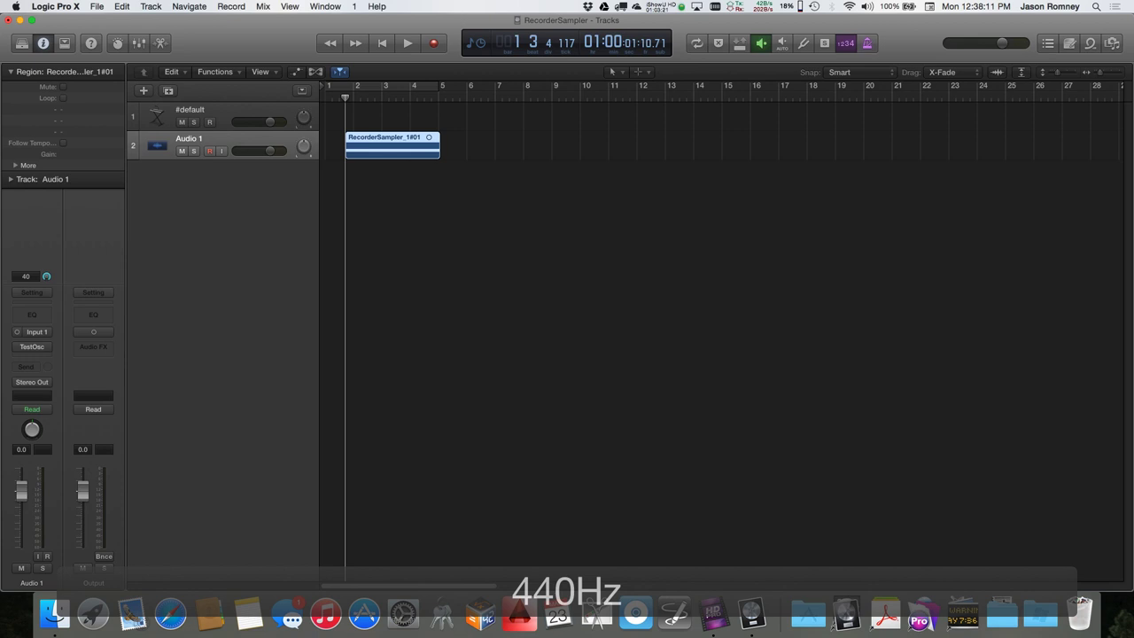
Step: Switch to Finder and locate the bounced 440Hz.wav in the RecorderSampler project's Bounces folder
left_click(55, 613)
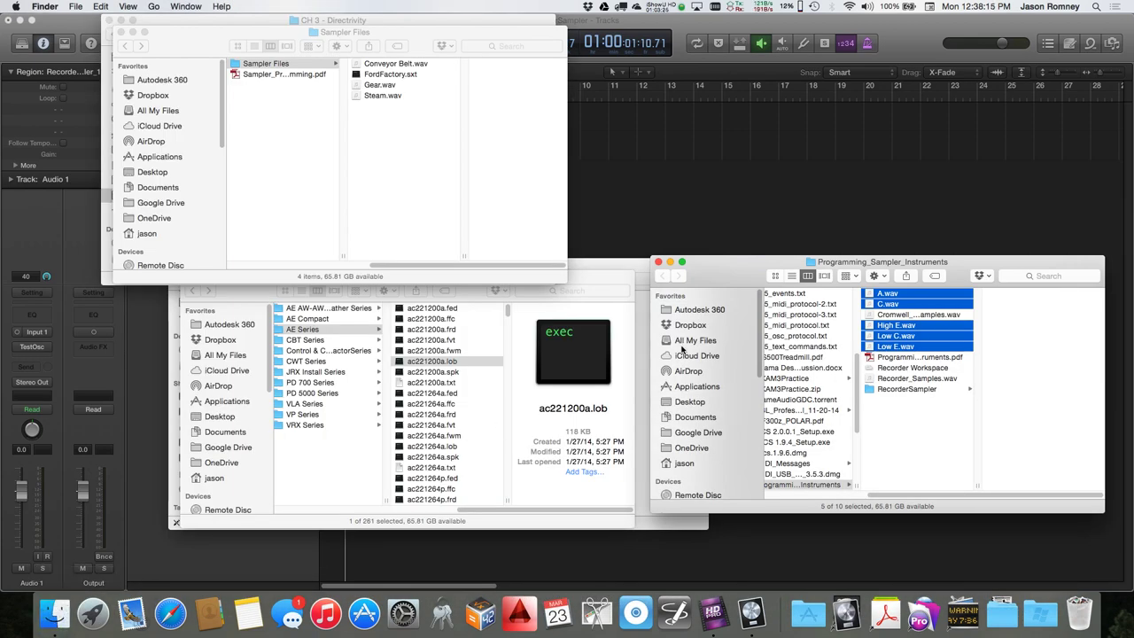
left_click(904, 390)
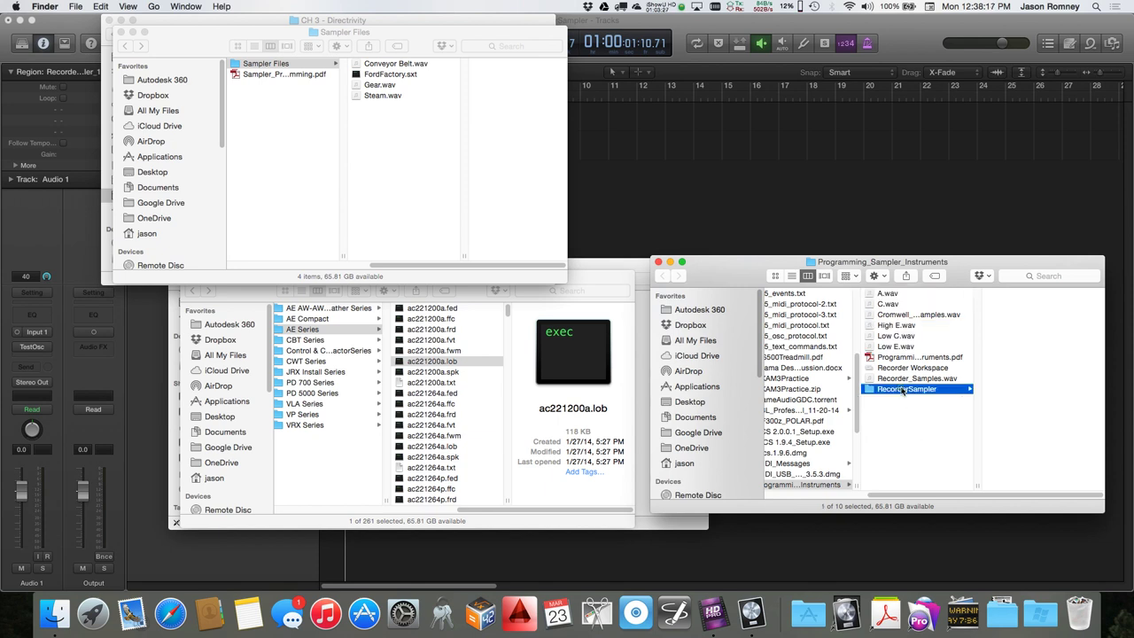
left_click(1007, 305)
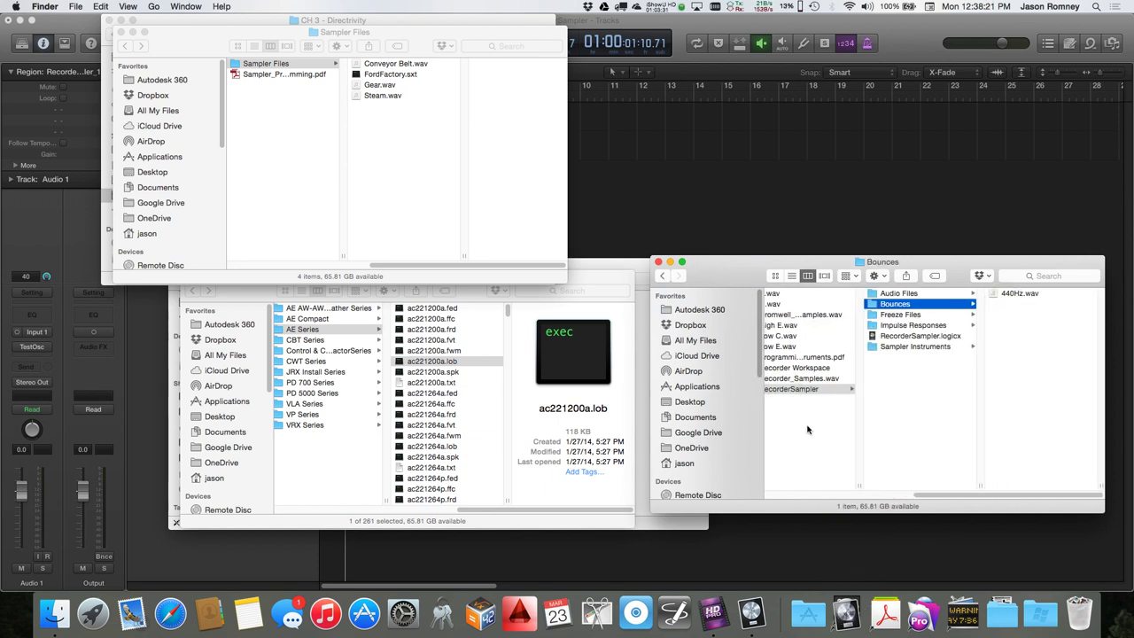
scroll(807, 430, "left", 2)
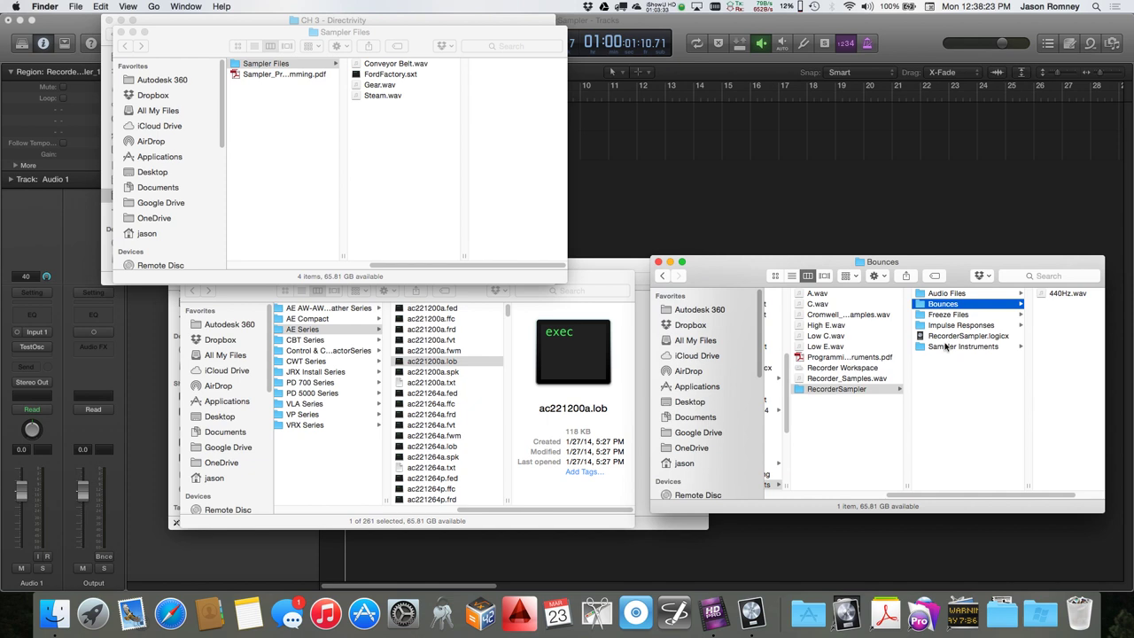
Step: Open the Recorder Workspace document in Triumph and add a new empty workspace to it
double_click(859, 372)
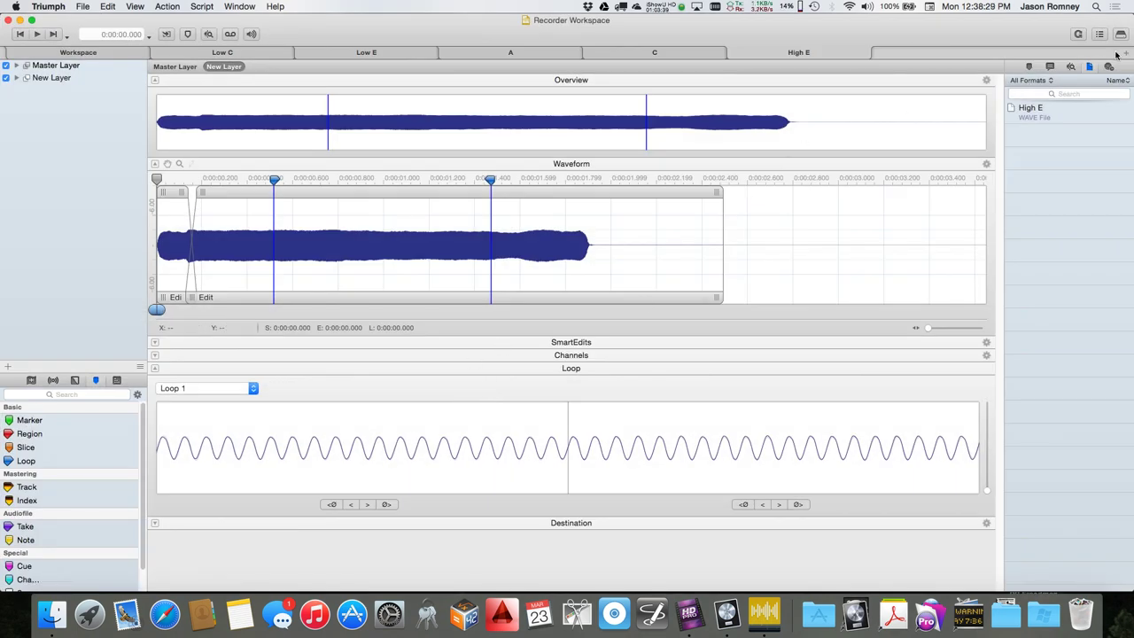
left_click(1125, 55)
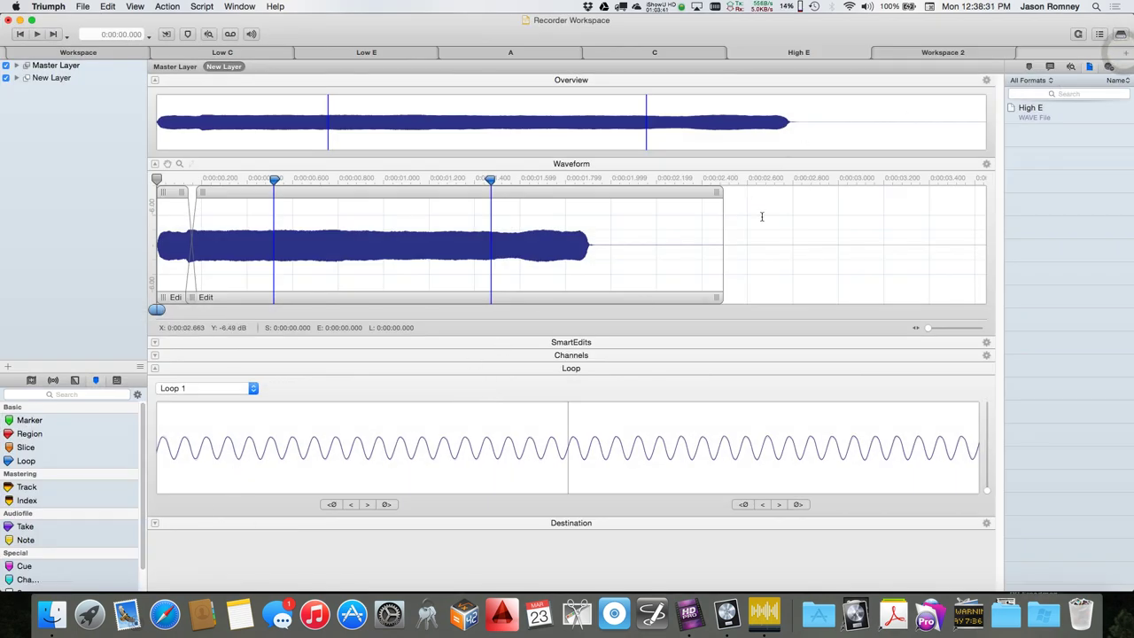
left_click(948, 55)
Step: Import 440Hz.wav from the RecorderSampler Bounces folder into Triumph, add it as a layer in Workspace 2 and select that layer
left_click(53, 614)
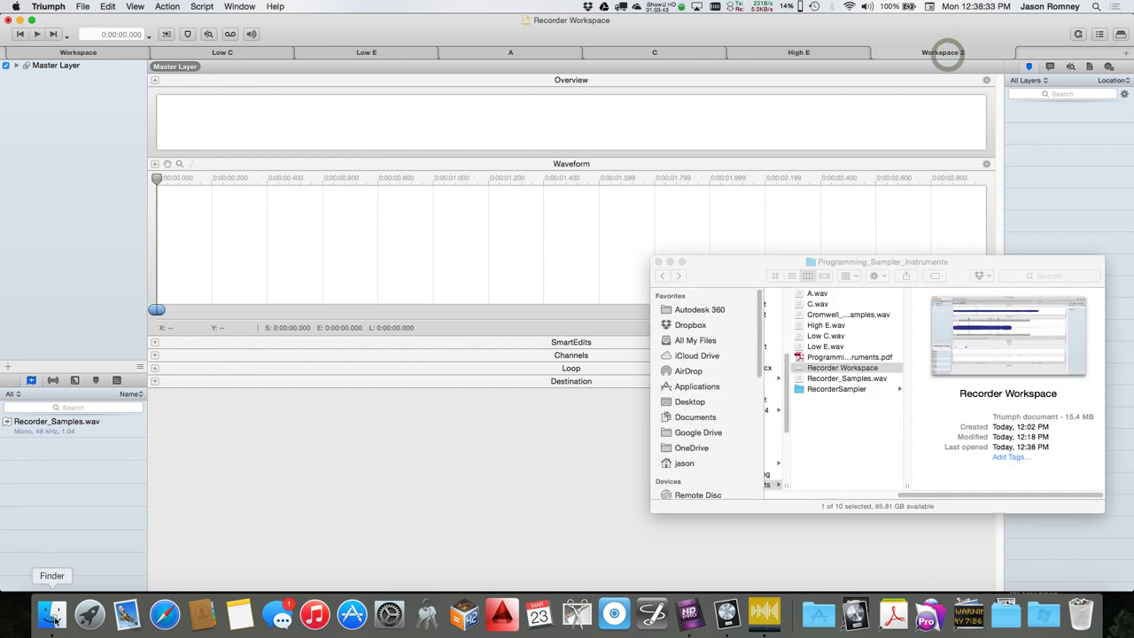
left_click(814, 390)
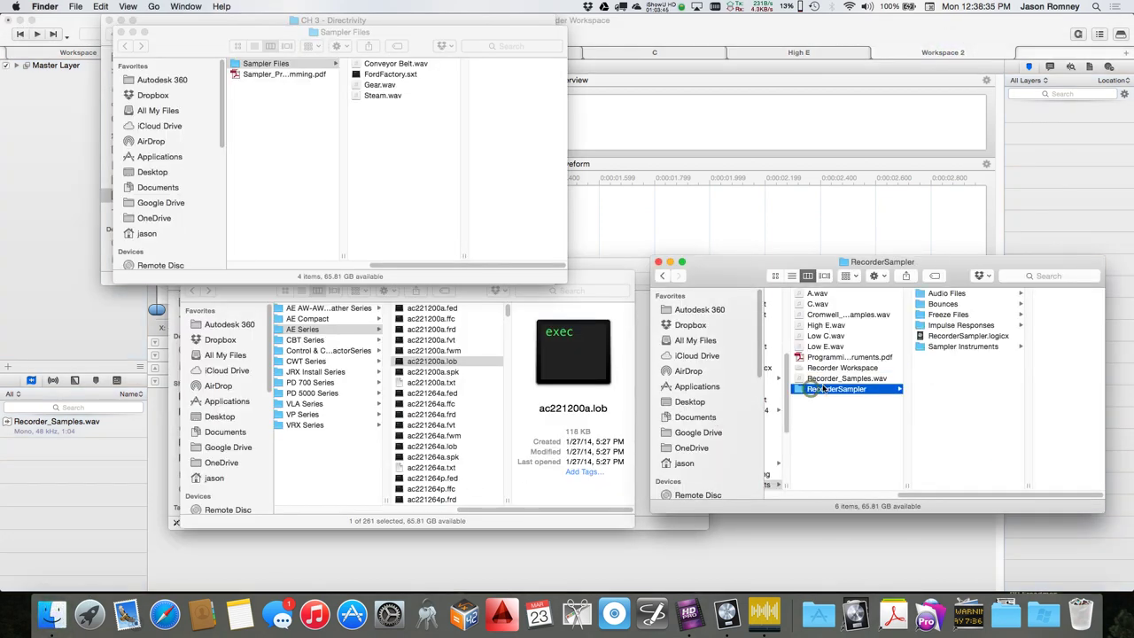
left_click(946, 304)
left_click_drag(345, 426, 49, 518)
left_click_drag(33, 434, 31, 281)
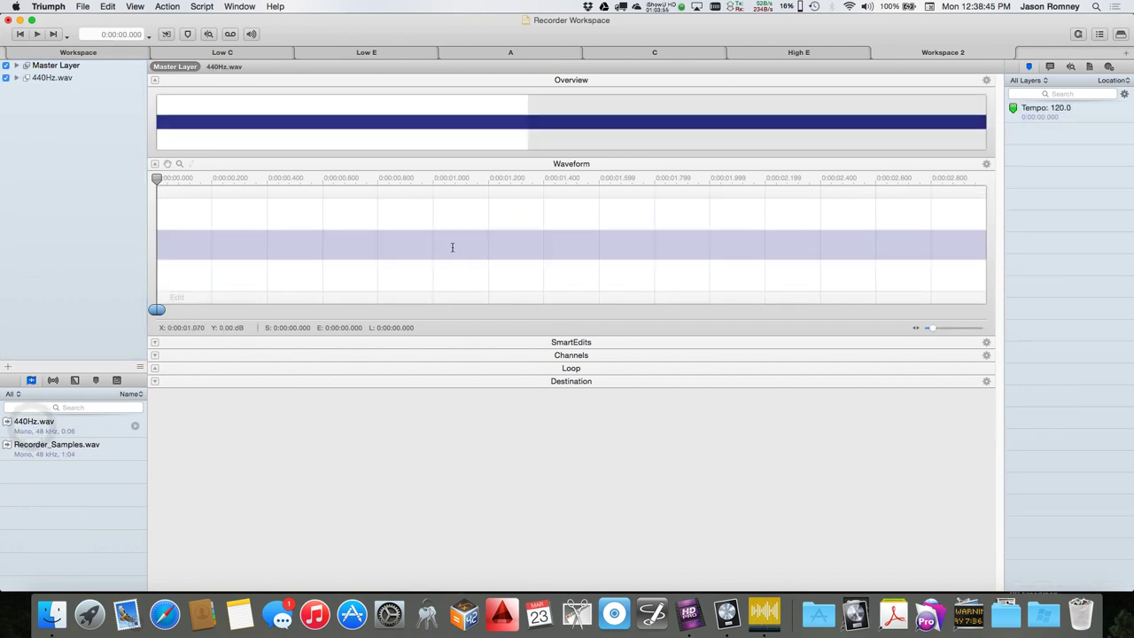
left_click(50, 78)
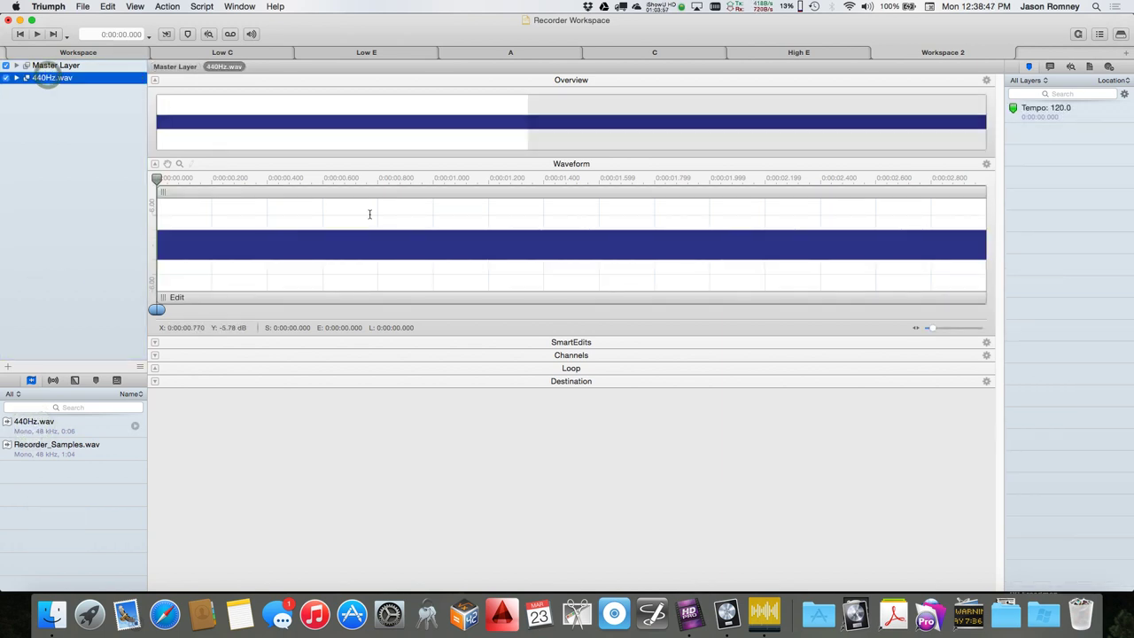
Step: Set playback to Loop Selection, select the whole 440Hz.wav waveform and audition it looping
left_click(188, 34)
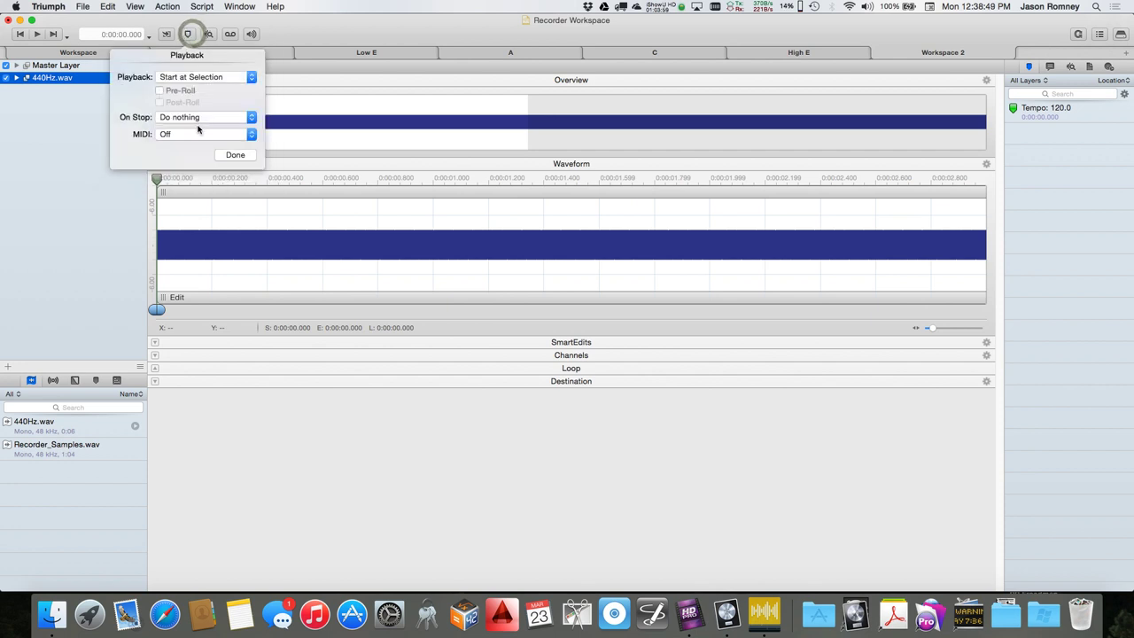
left_click(197, 77)
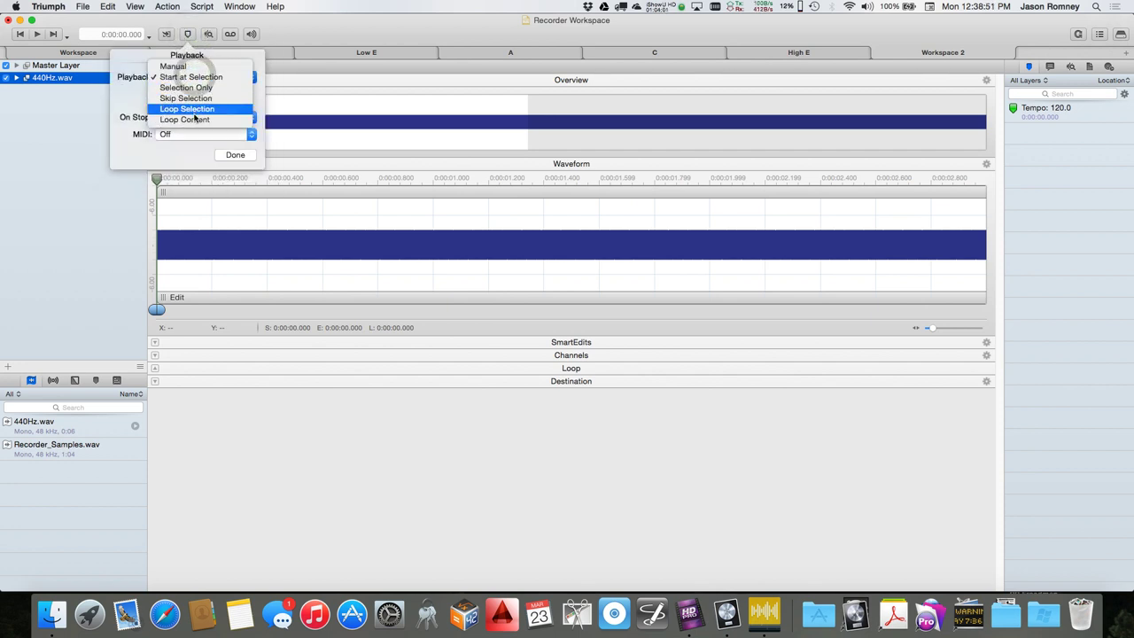
left_click(189, 108)
double_click(354, 243)
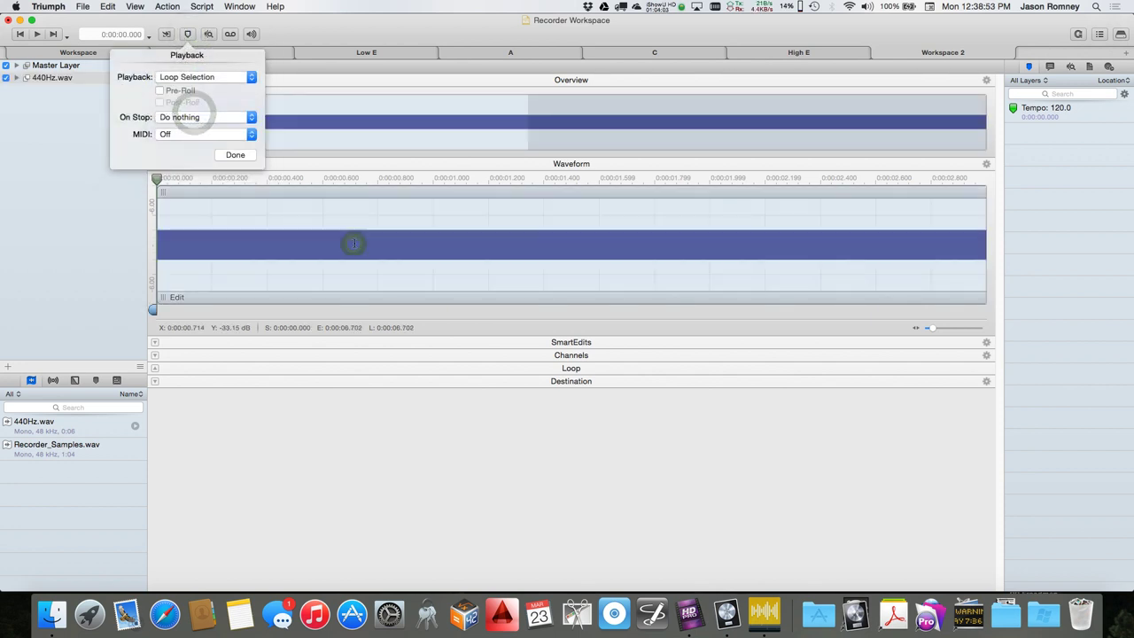
left_click(246, 155)
key("space")
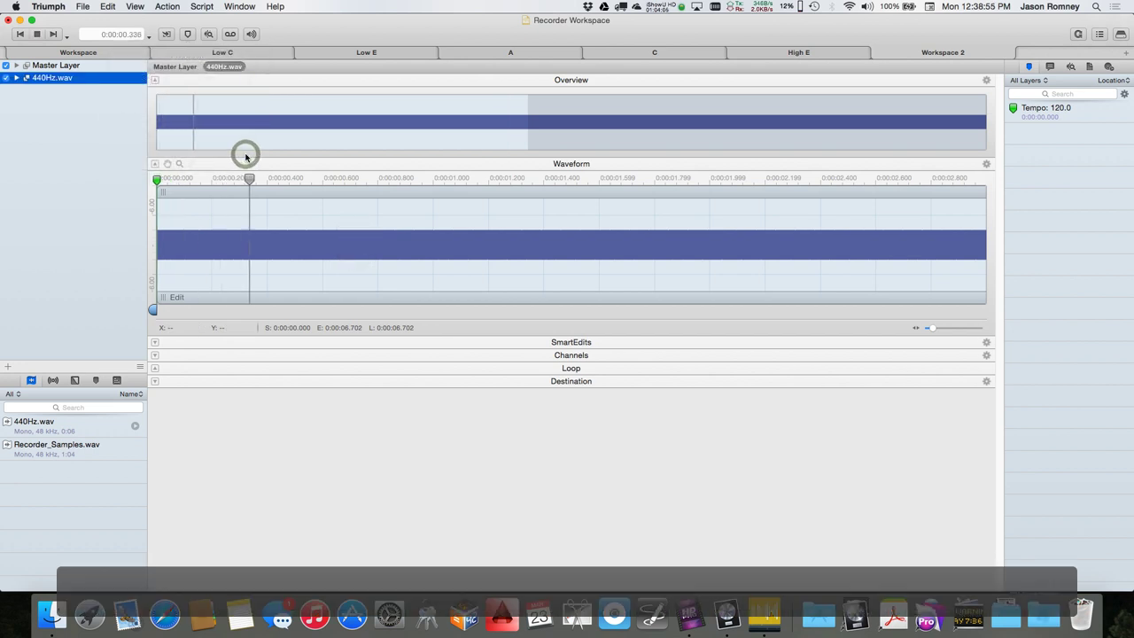
scroll(425, 263, "down", 5)
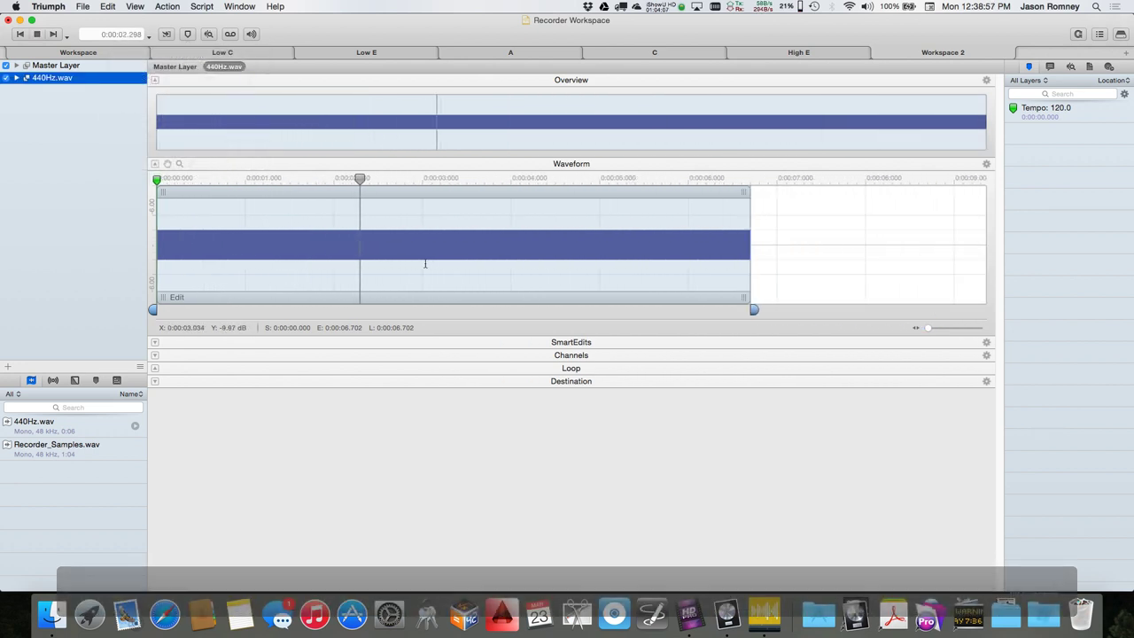
scroll(424, 263, "down", 1)
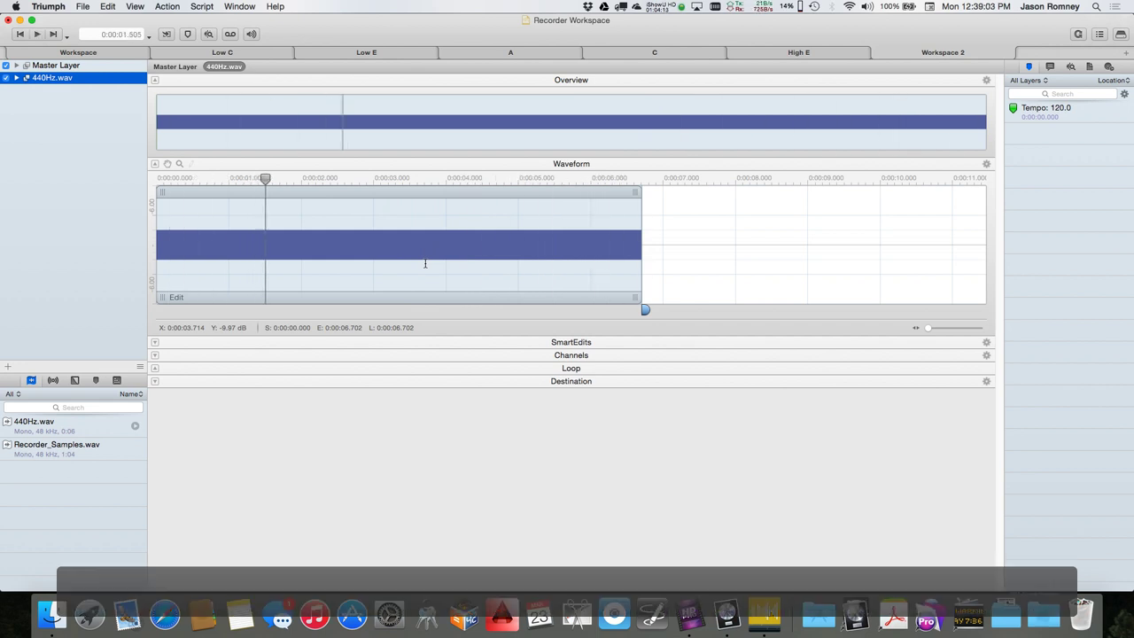
Step: Add a Loop marker to the 440Hz.wav layer running from about 0.7 s to about 5.56 s
left_click(330, 235)
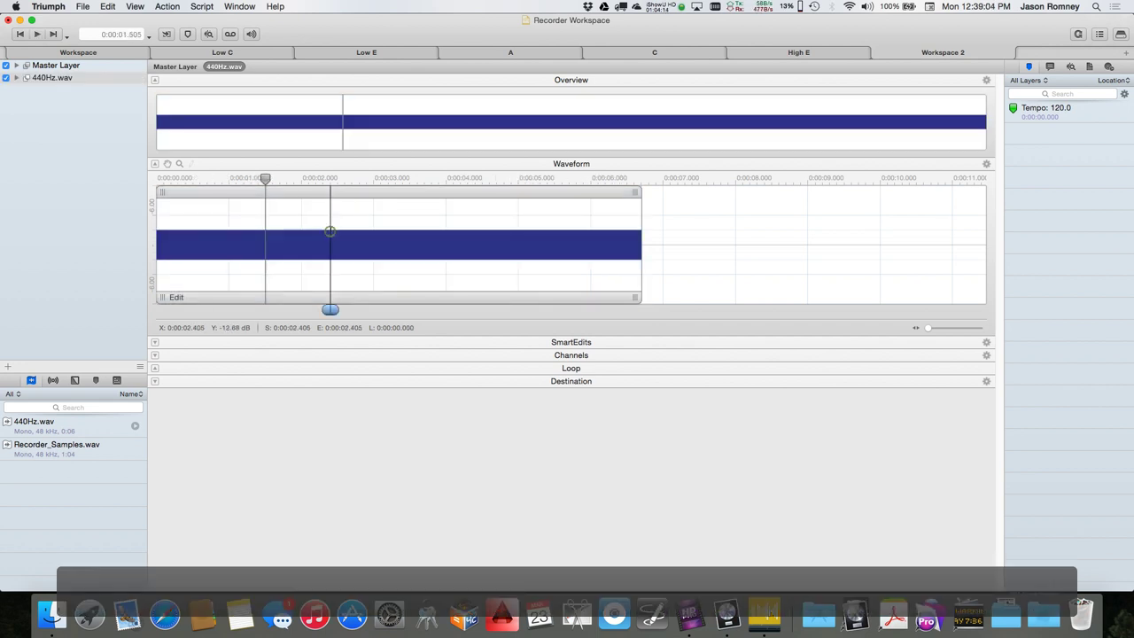
left_click(96, 379)
mouse_move(25, 461)
left_mouse_down()
mouse_move(165, 280)
mouse_move(208, 253)
left_mouse_up()
left_click_drag(226, 180, 559, 180)
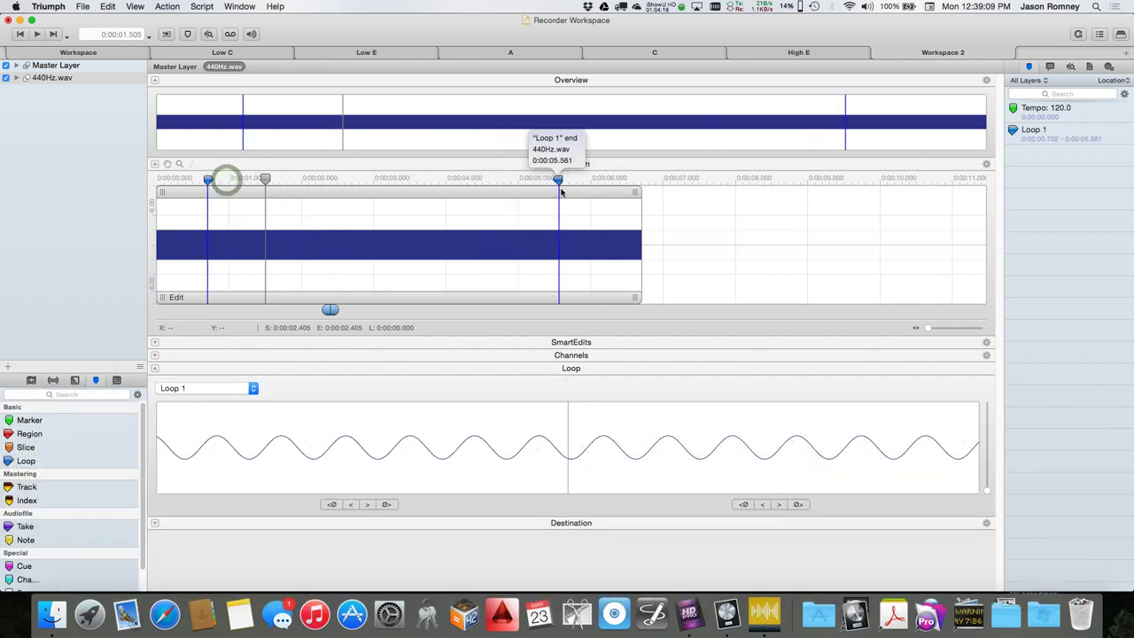
Step: Move both loop points of Loop 1 to neighbouring zero crossings so the sine wave joins without a break
left_click(390, 504)
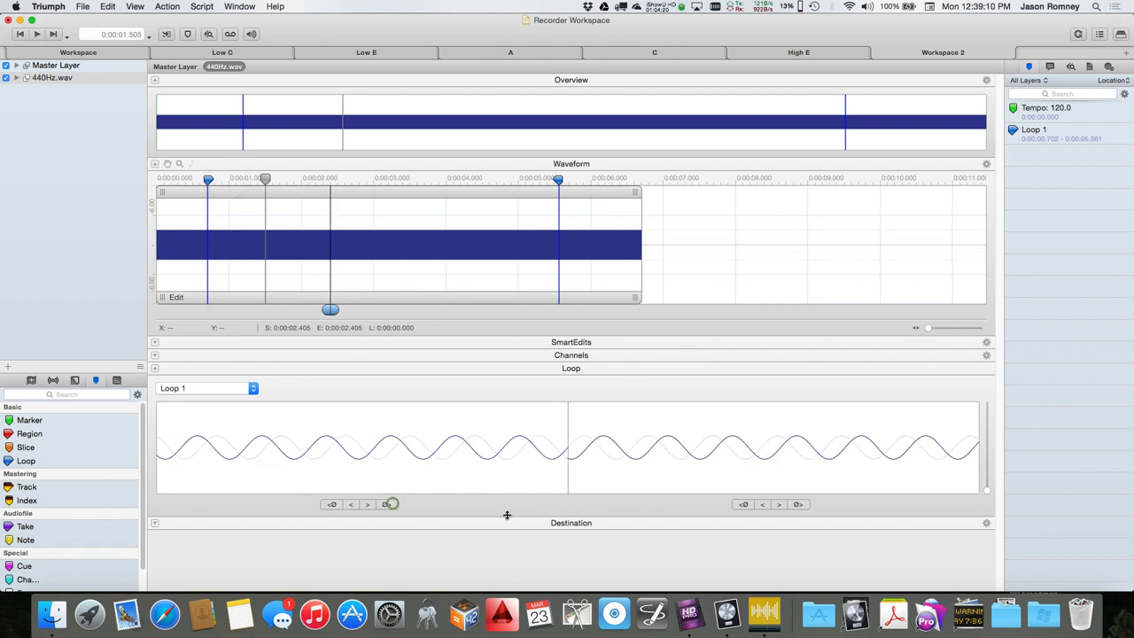
left_click(744, 505)
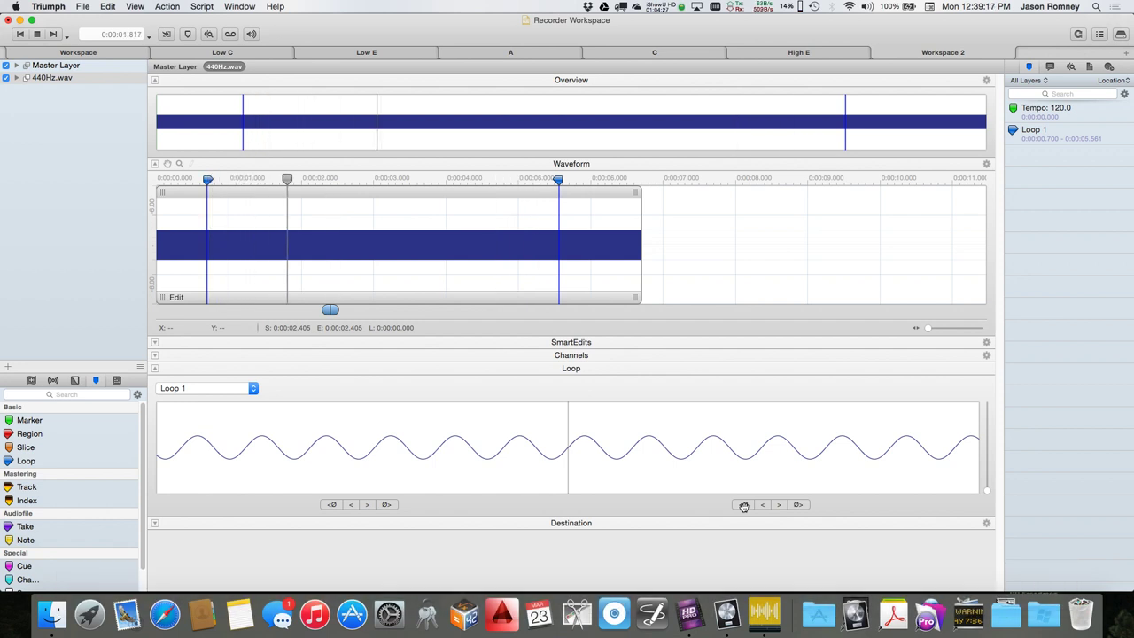
left_click(744, 506)
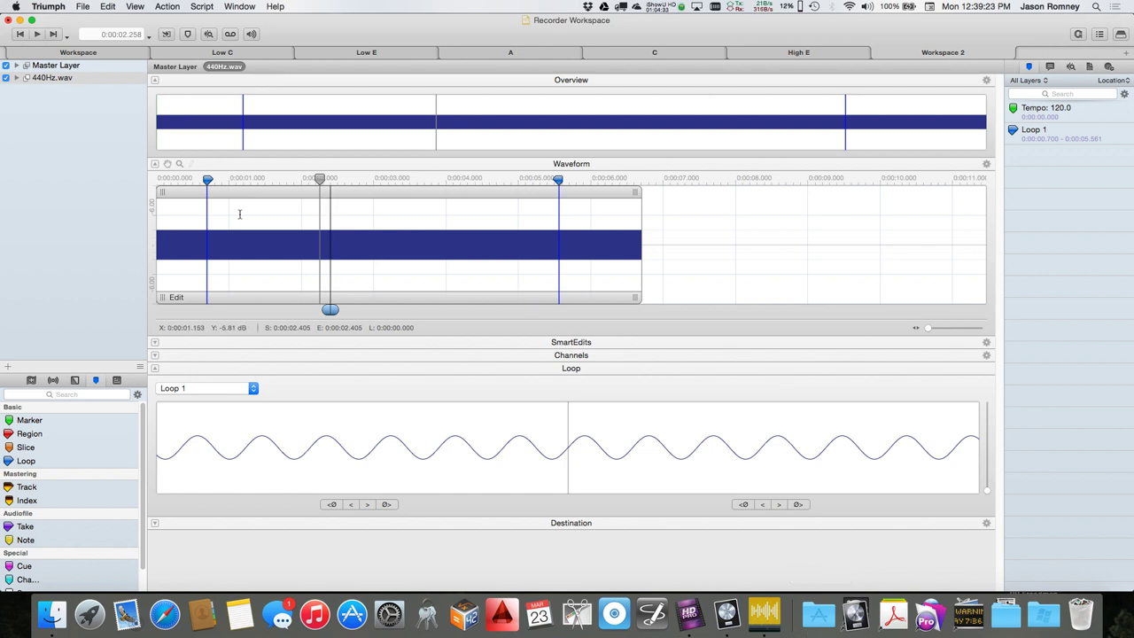
Step: Render the workspace to an audio file named 440HzLooped in the preset save folder, keeping the other render options
key("super+minus")
left_click(84, 6)
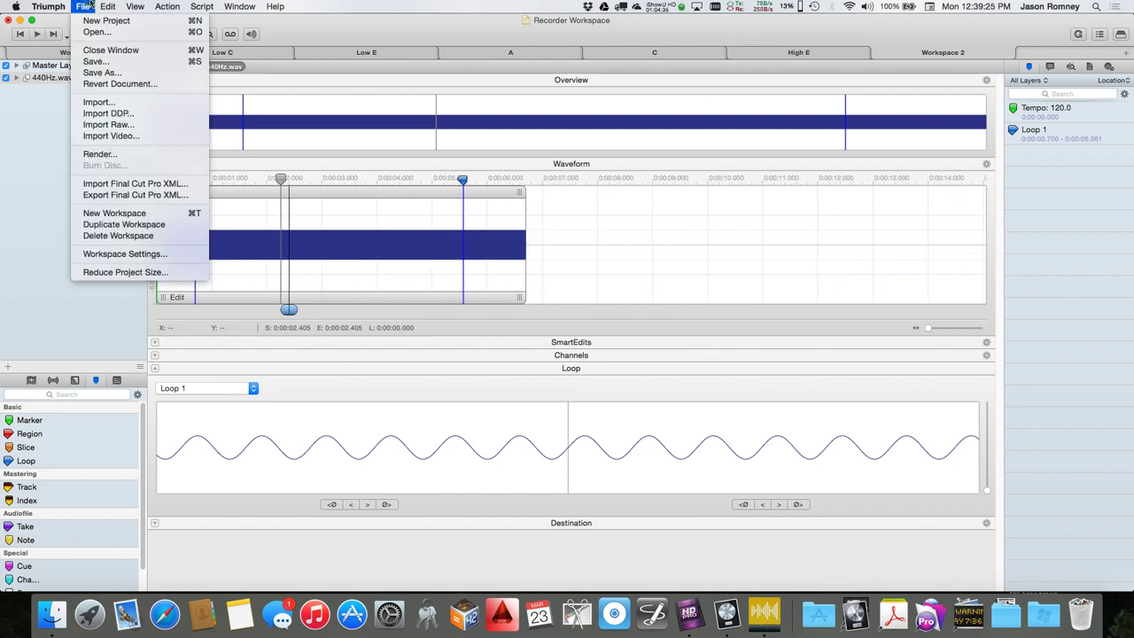
left_click(99, 154)
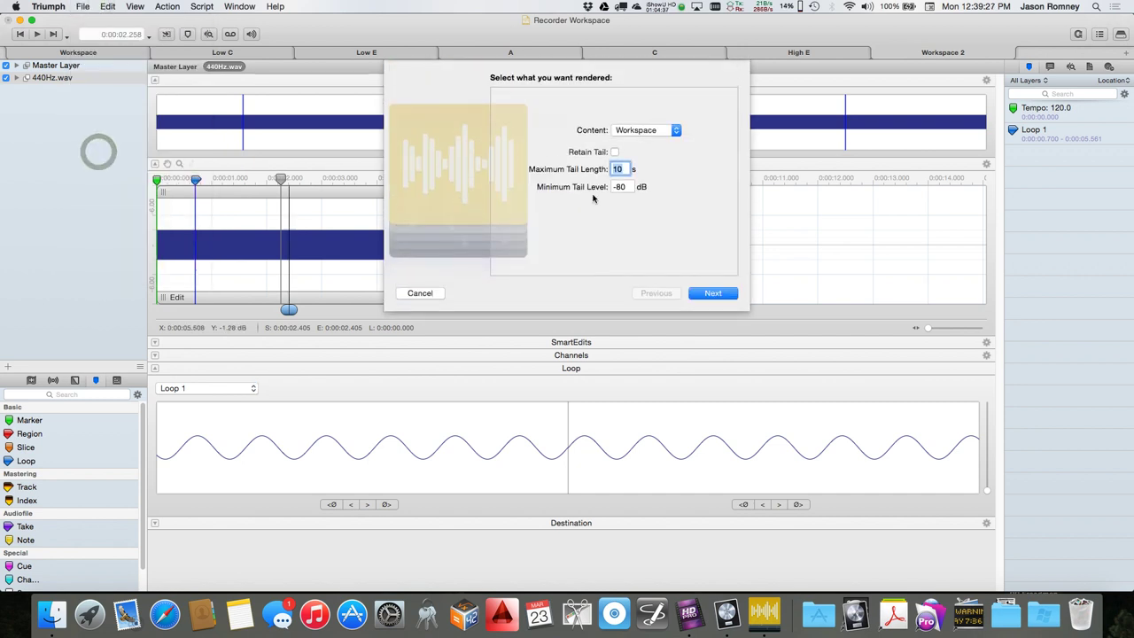
left_click(713, 293)
left_click(709, 295)
left_click(711, 294)
left_click(710, 295)
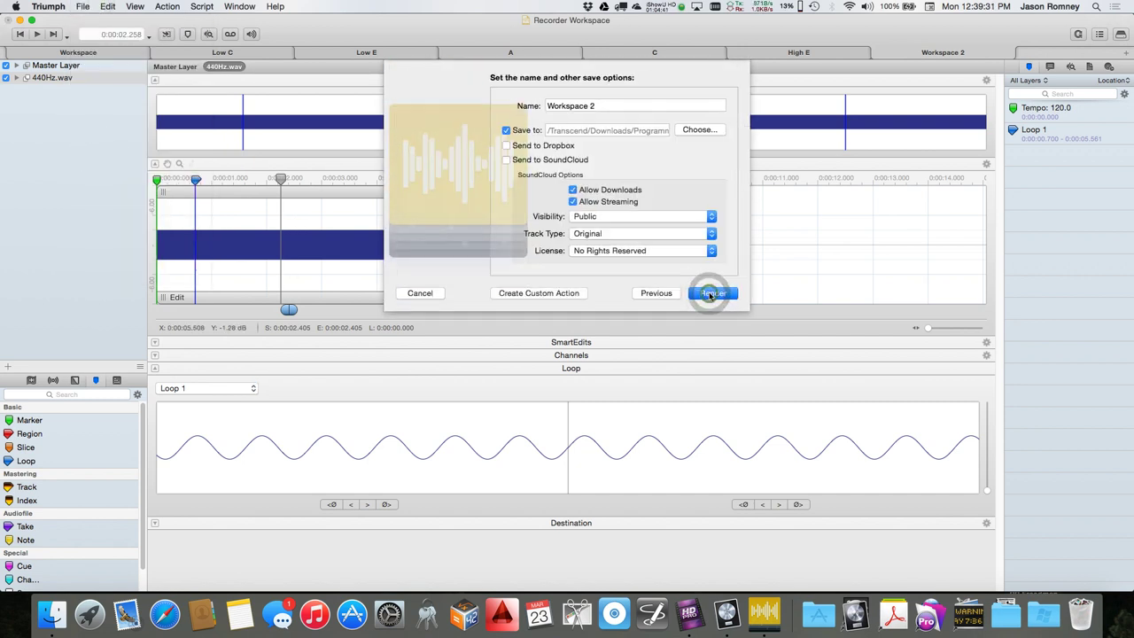
left_click_drag(600, 105, 462, 108)
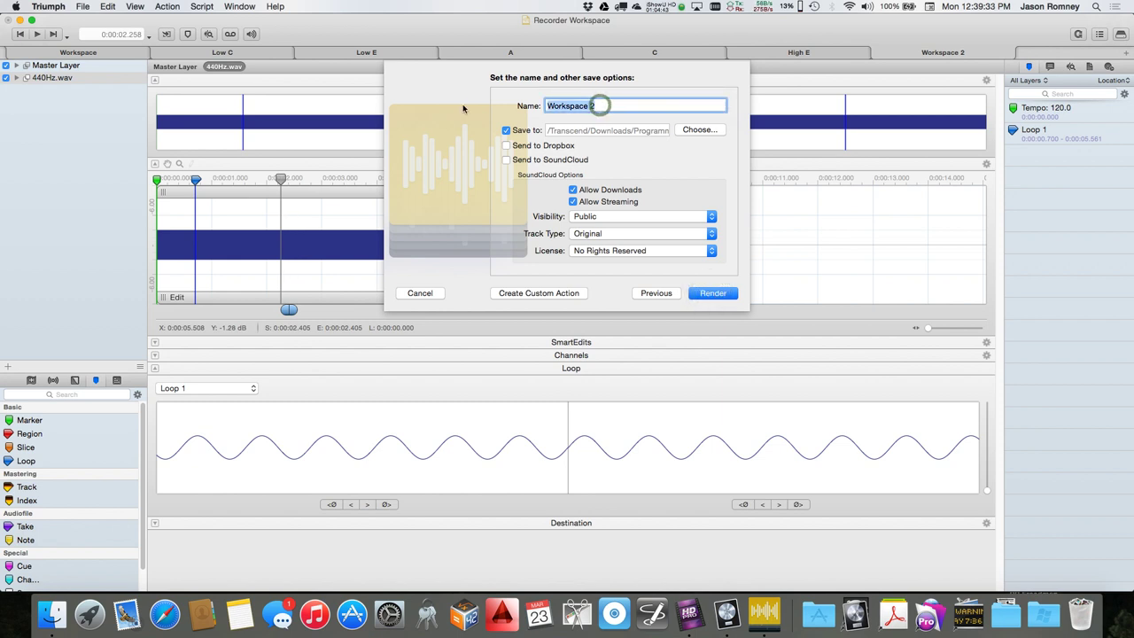
type("440HzLooped")
key("Return")
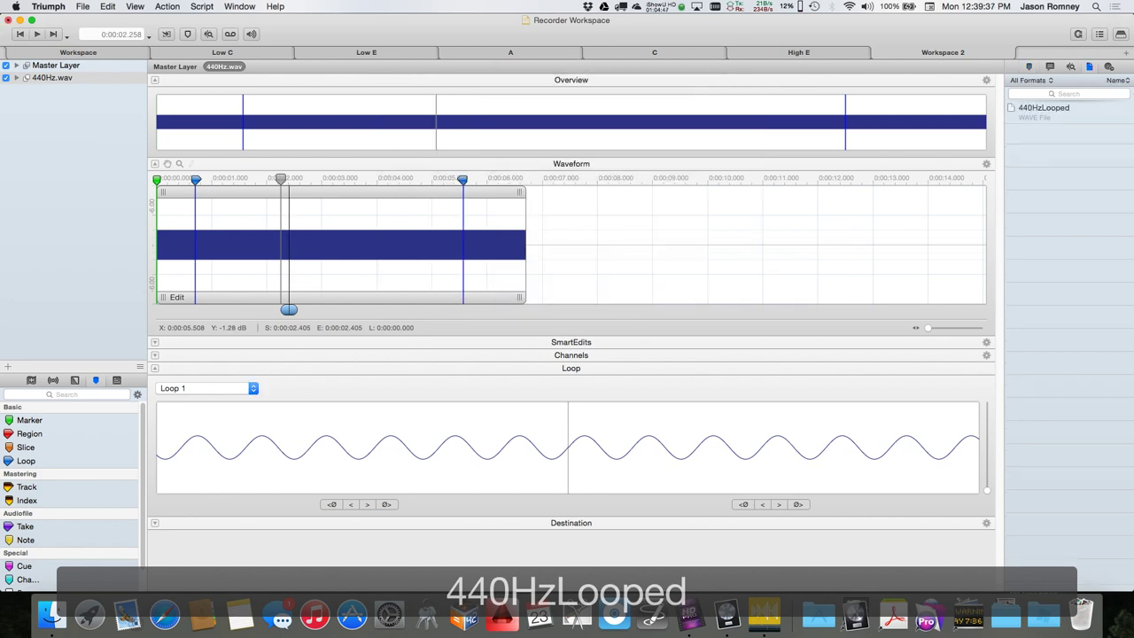
Step: Save the Recorder Workspace document and quit Triumph
key("s")
key("super+q")
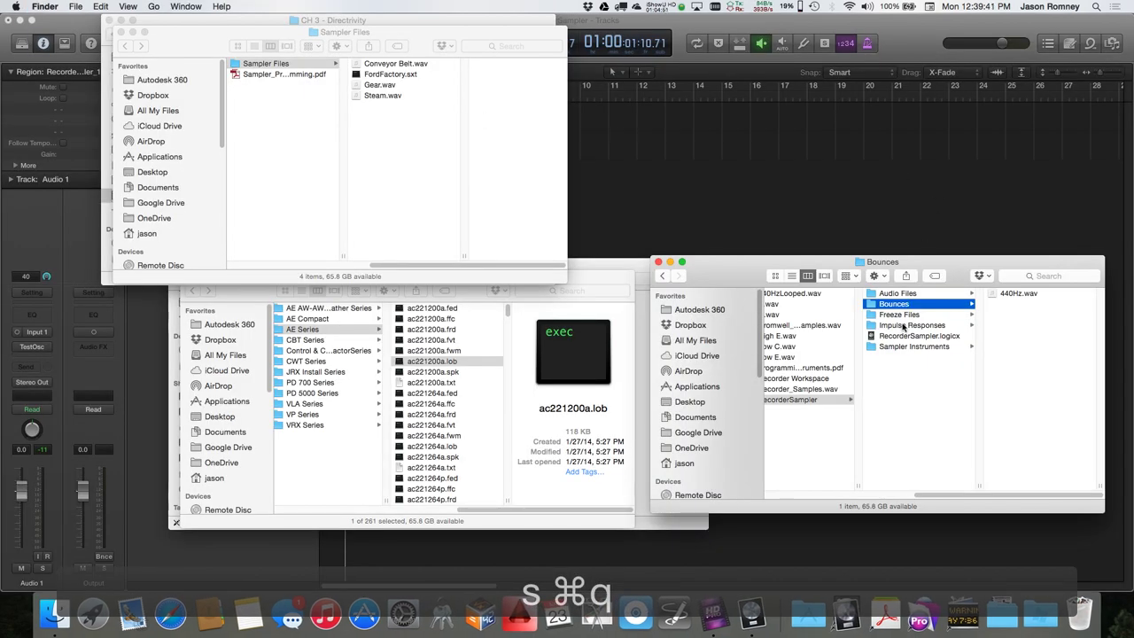
Step: Locate and select the rendered 440HzLooped.wav in the folder containing the RecorderSampler project in Finder
scroll(888, 365, "left", 2)
scroll(889, 365, "left", 1)
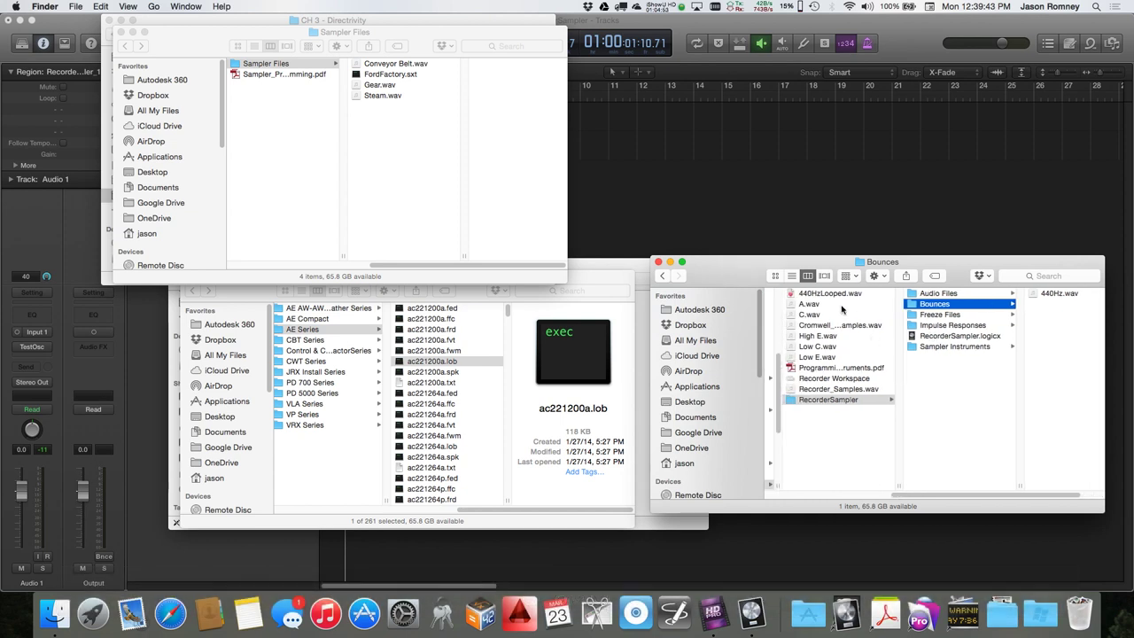
left_click(831, 294)
Step: Switch to Logic Pro X and open the instrument editor for the #default track's EXS24 sampler
left_click(658, 218)
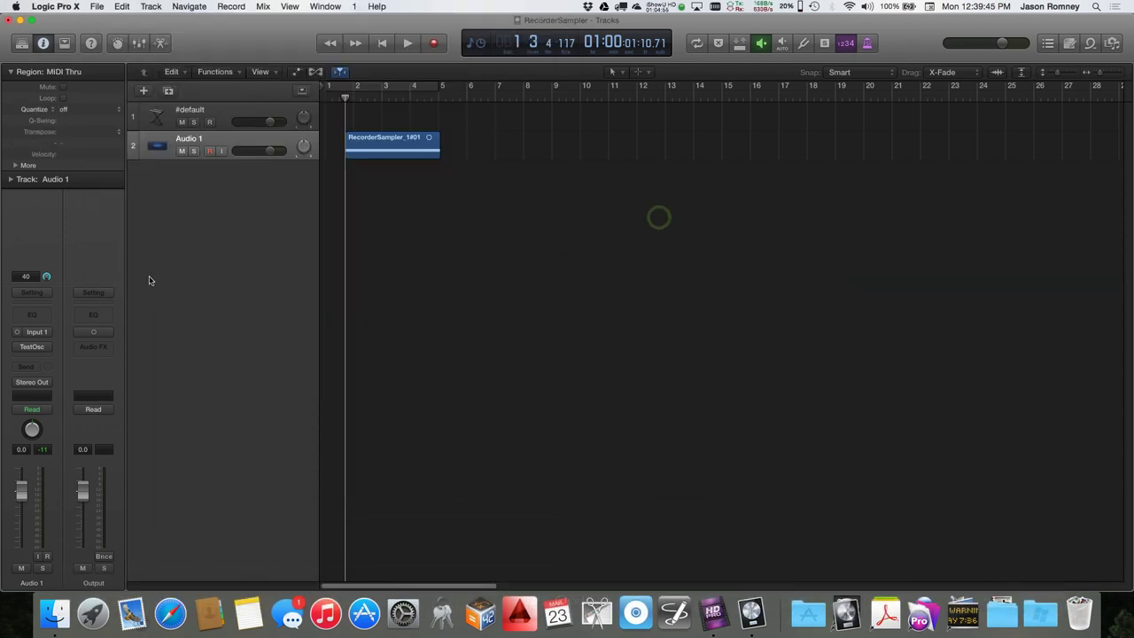
left_click(163, 116)
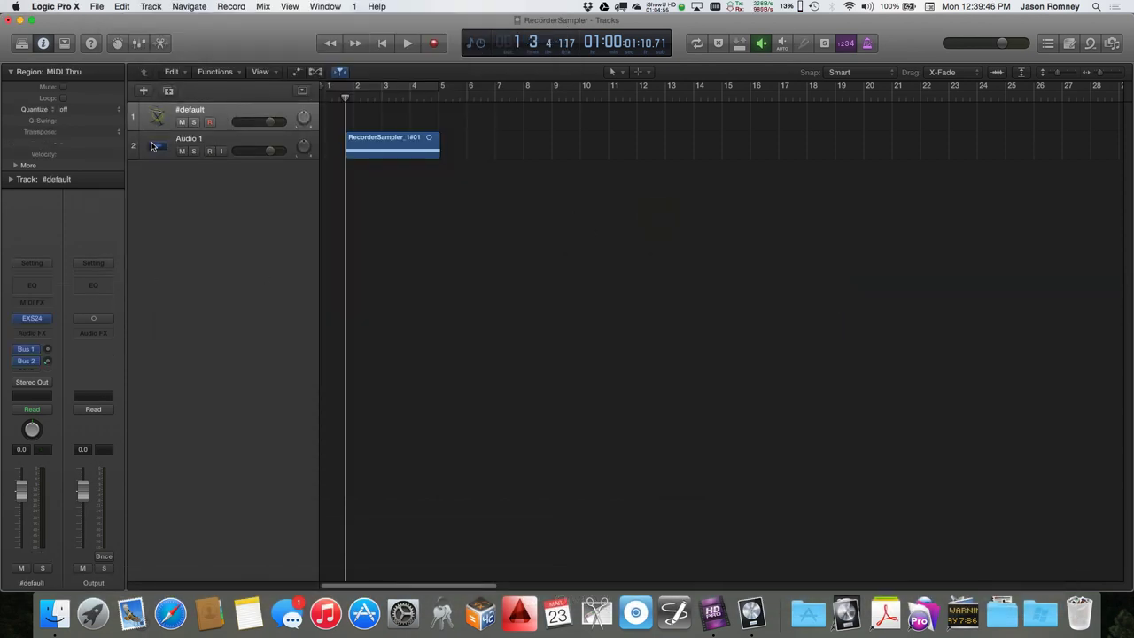
left_click(31, 320)
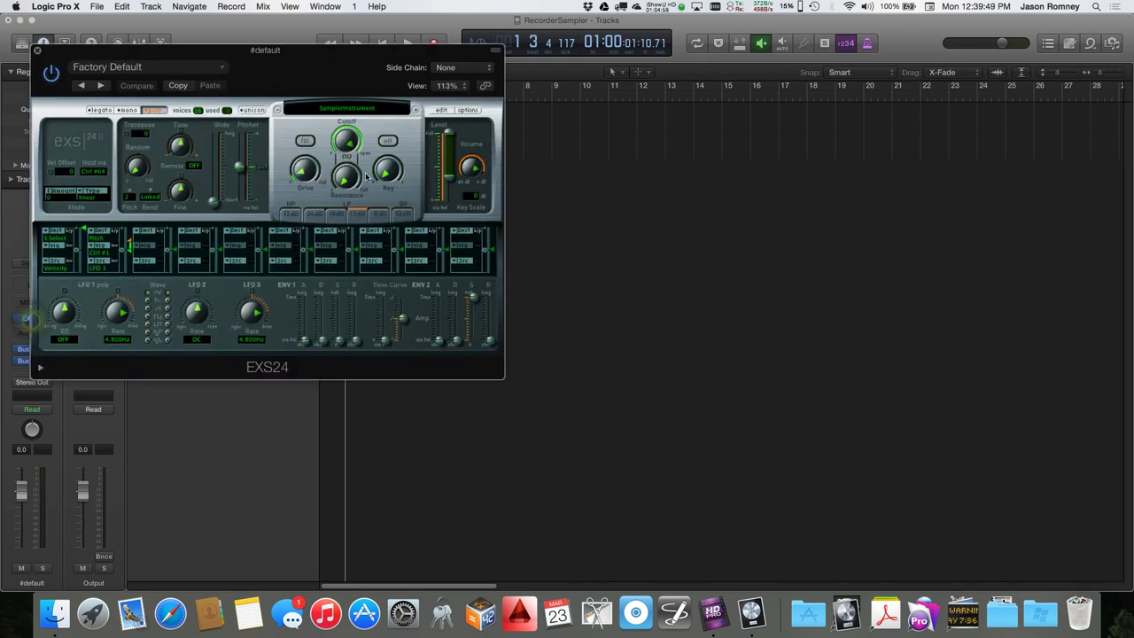
left_click(439, 111)
Step: Add 440HzLooped.wav from Finder as a new zone in SamplerInstrument and set its pitch key to A3
key("super+Tab")
left_click_drag(815, 295, 625, 200)
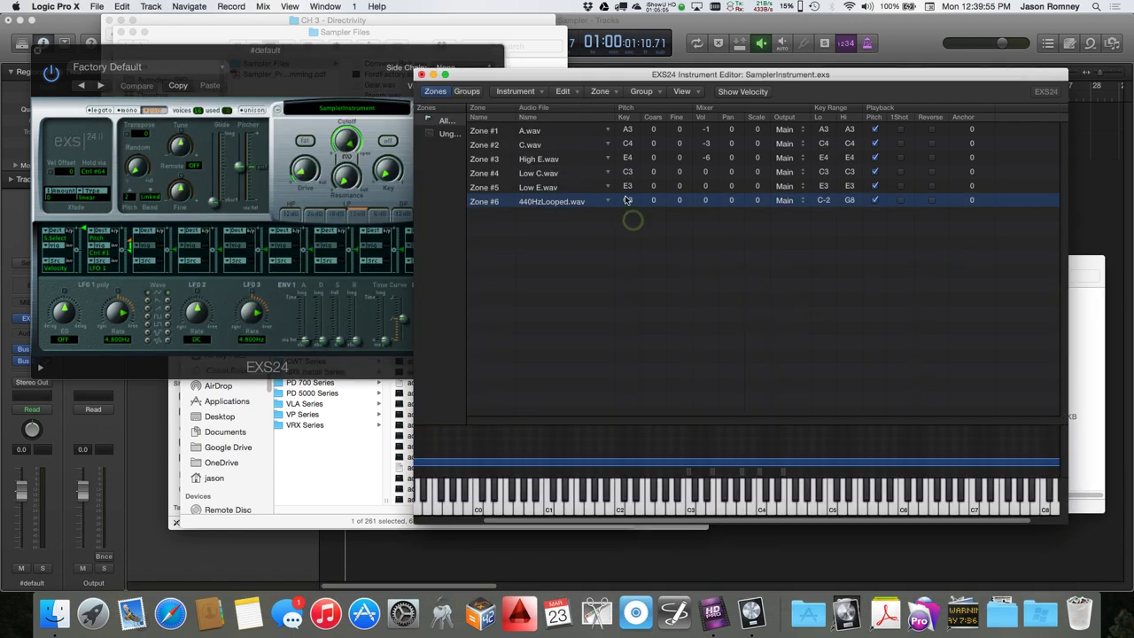
double_click(627, 200)
type("a")
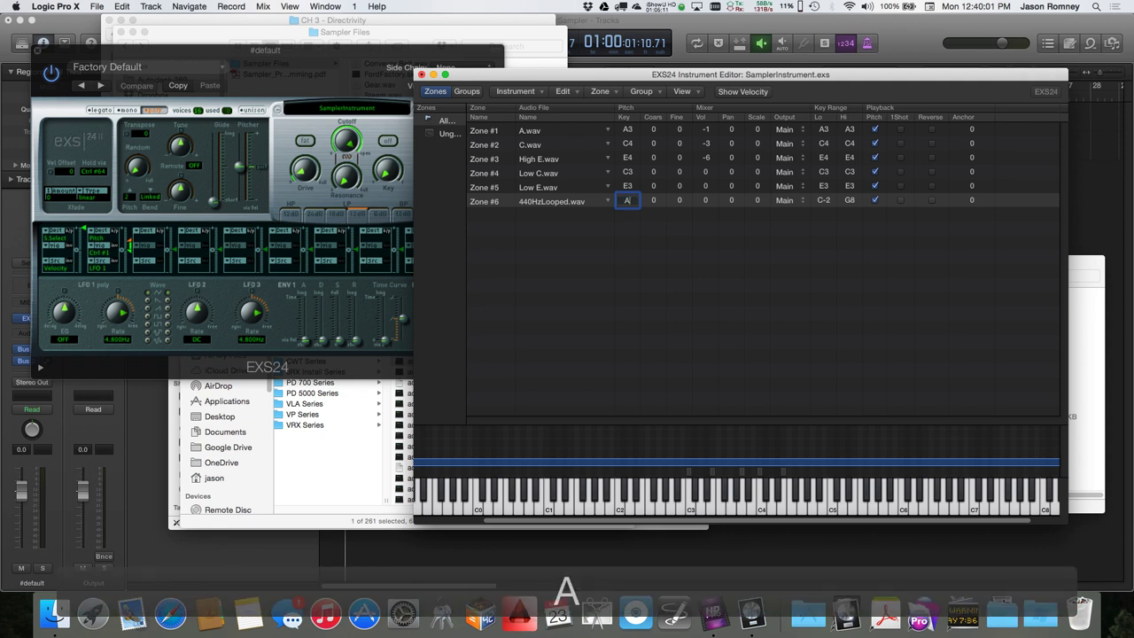
type("4")
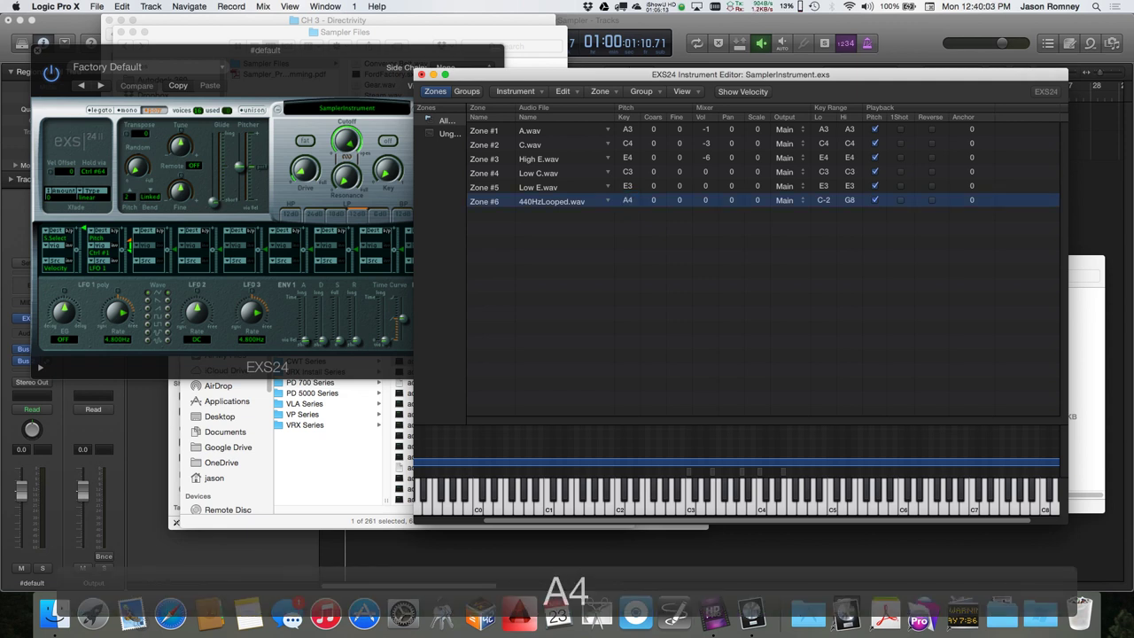
type("a3")
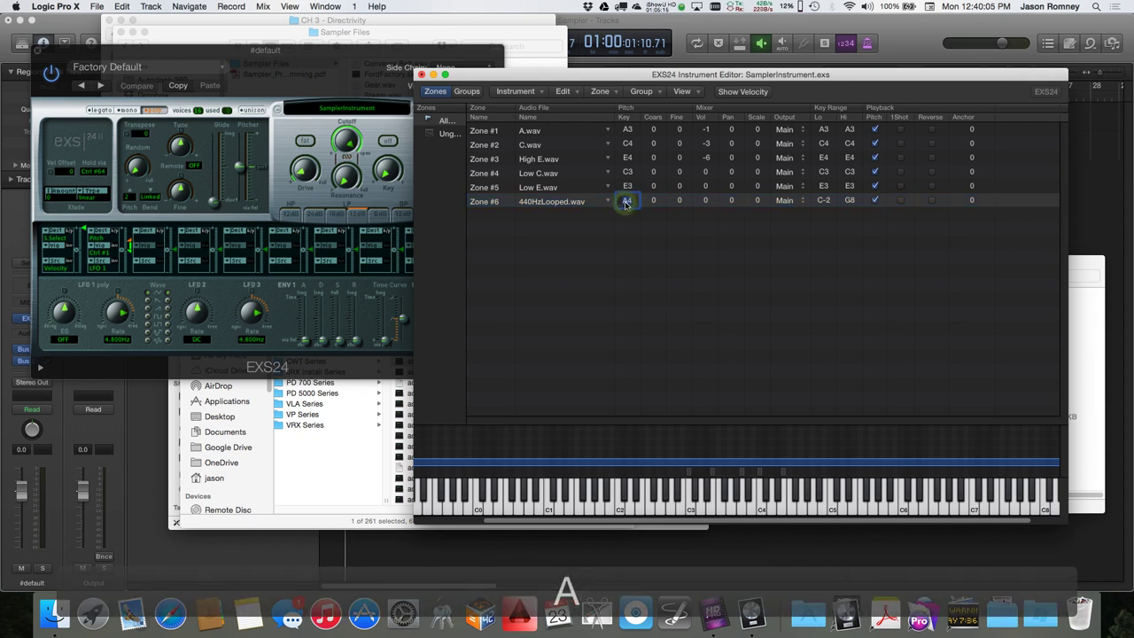